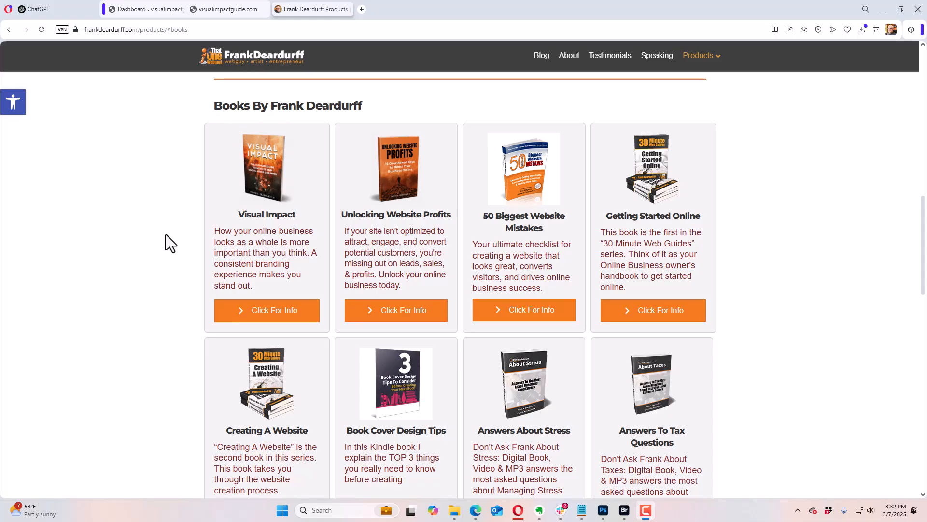
Step: Open the information page for the Visual Impact book and look over the visualimpactguide.com front page
left_click(263, 316)
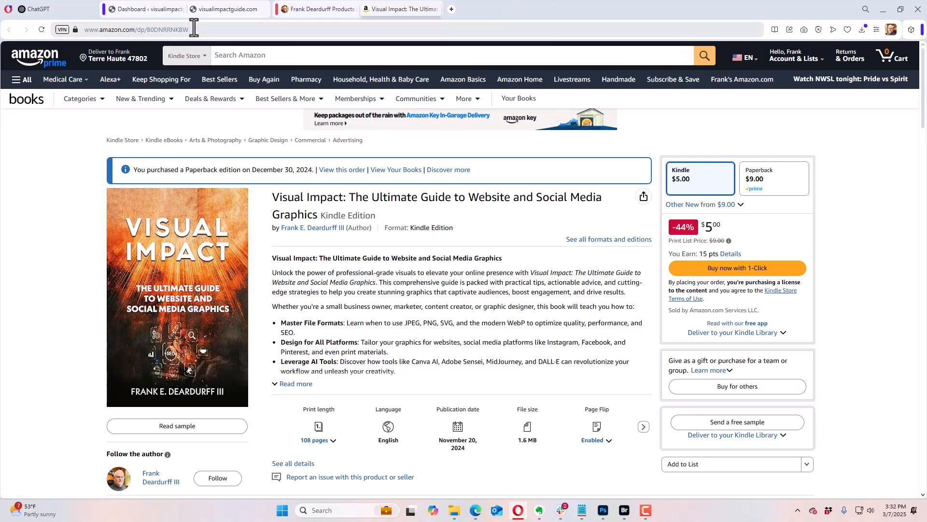
left_click(227, 14)
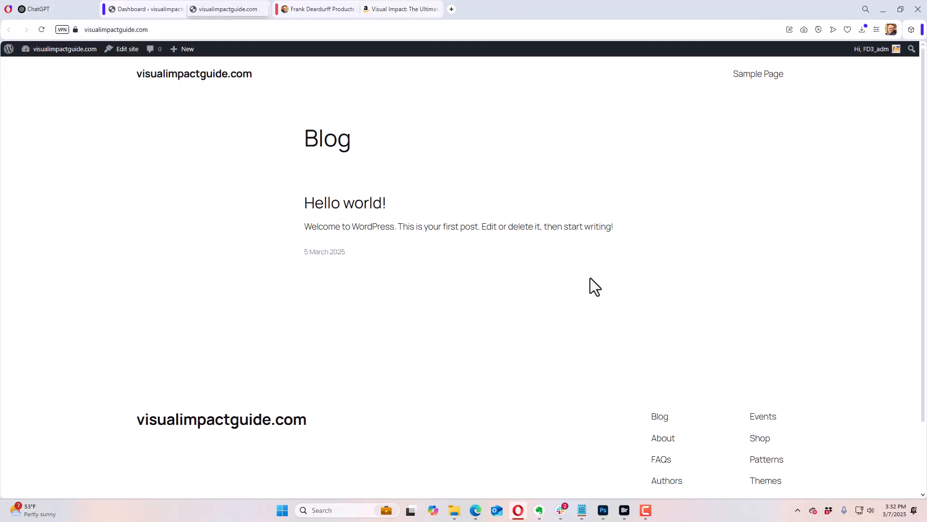
scroll(585, 232, "down", 2)
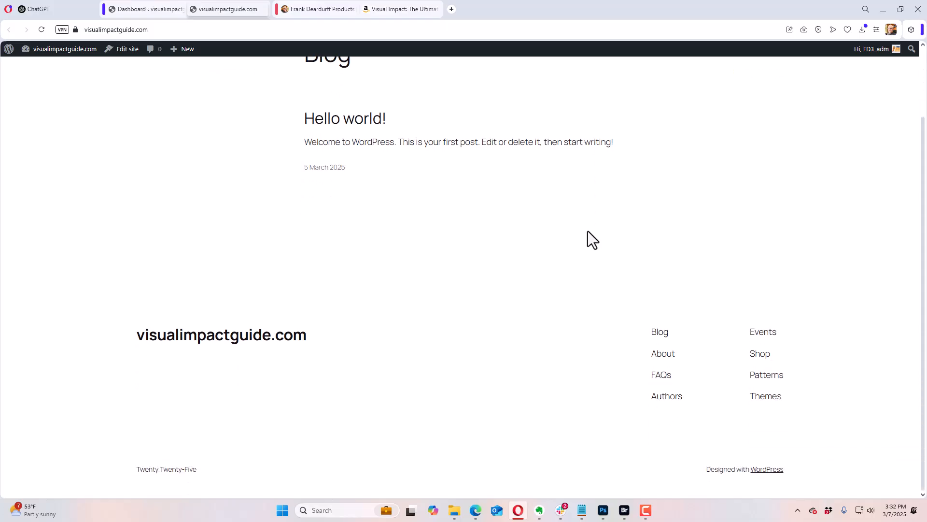
scroll(586, 228, "up", 2)
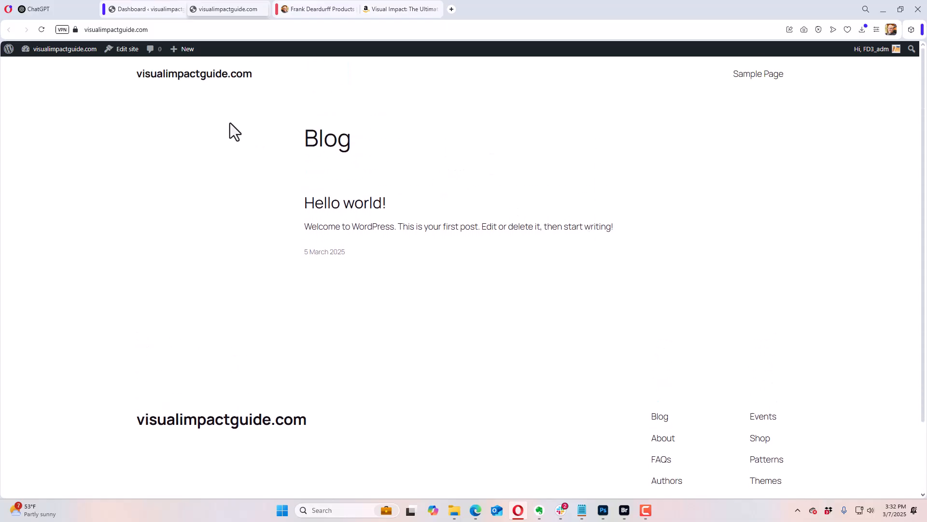
Step: Activate the Beaver Builder Theme in the WordPress admin and reload the visualimpactguide.com front page to check it
left_click(156, 9)
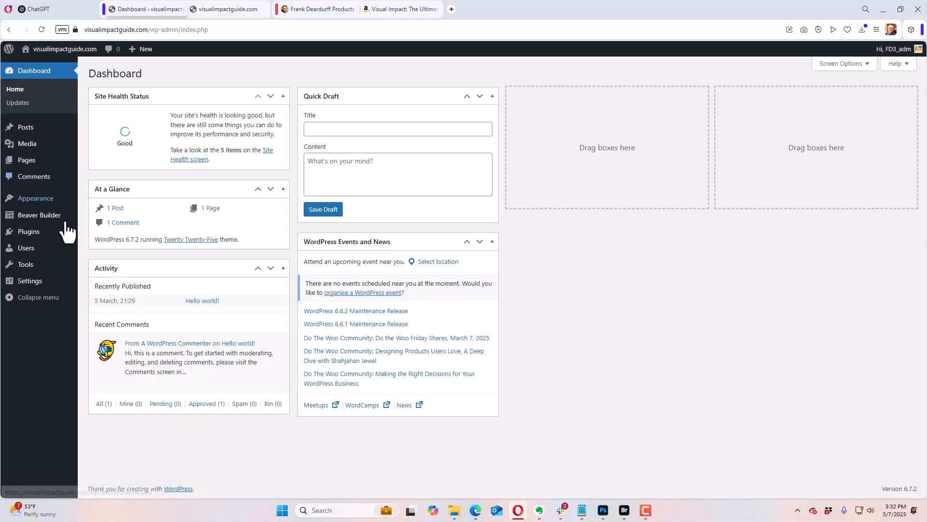
mouse_move(65, 218)
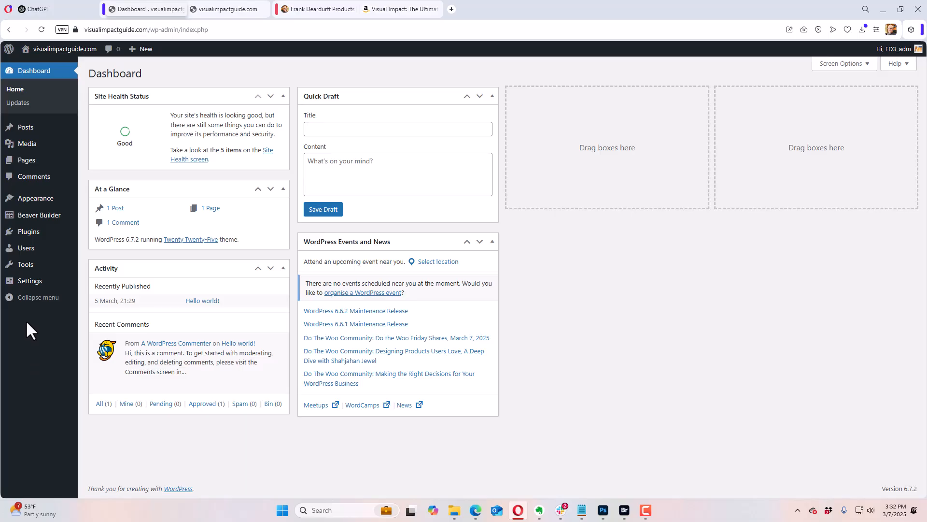
mouse_move(46, 207)
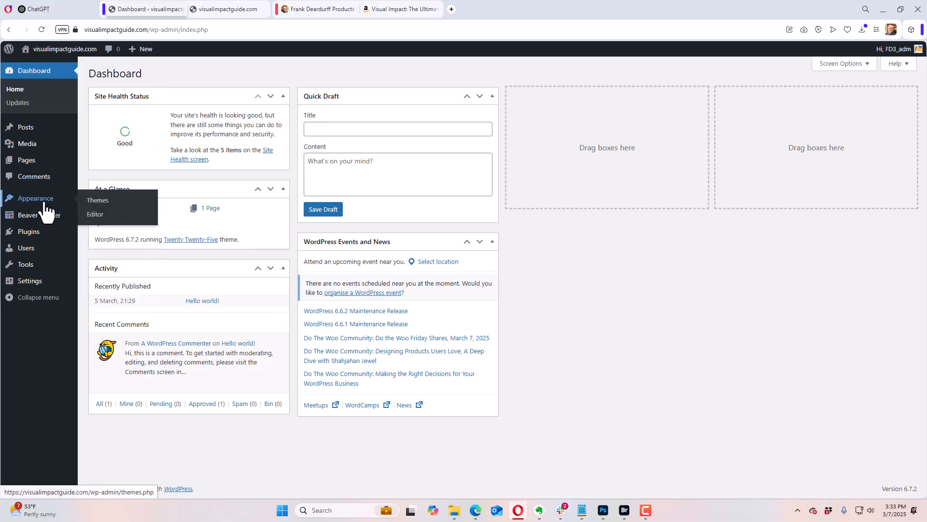
left_click(104, 200)
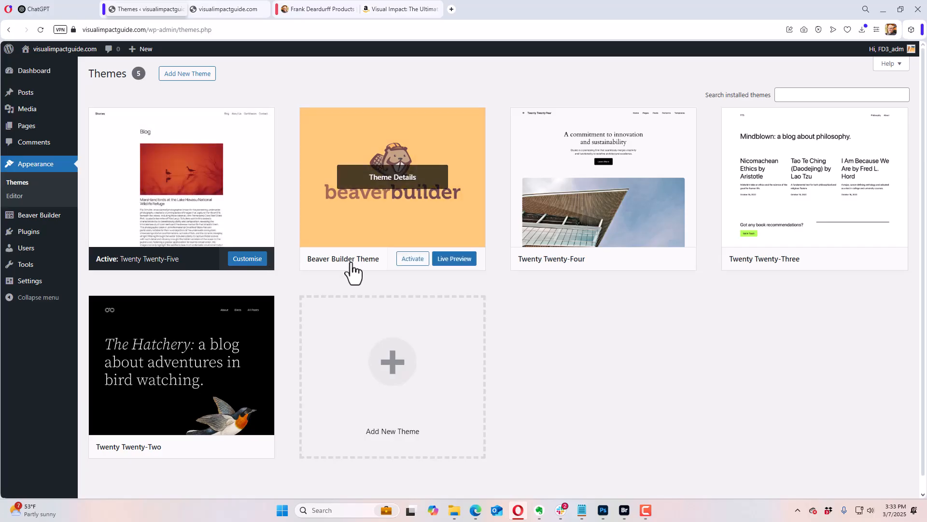
left_click(411, 265)
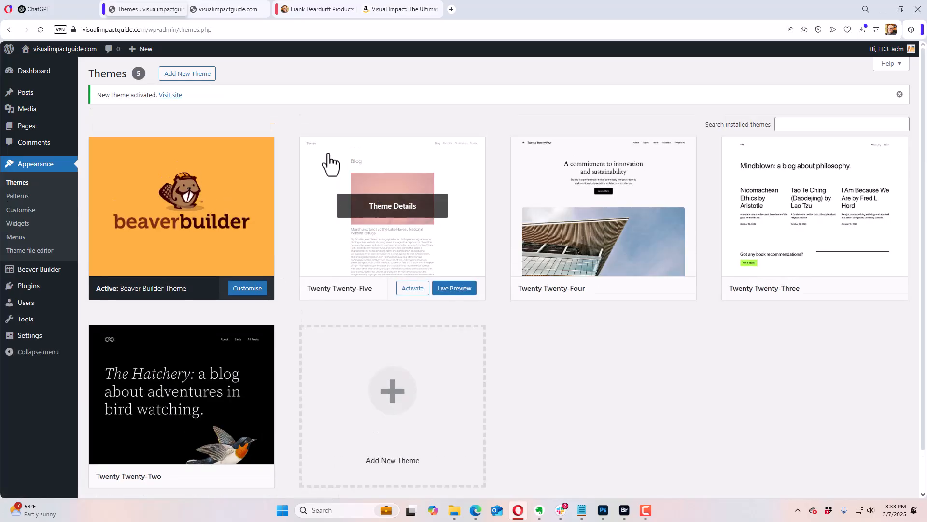
left_click(227, 11)
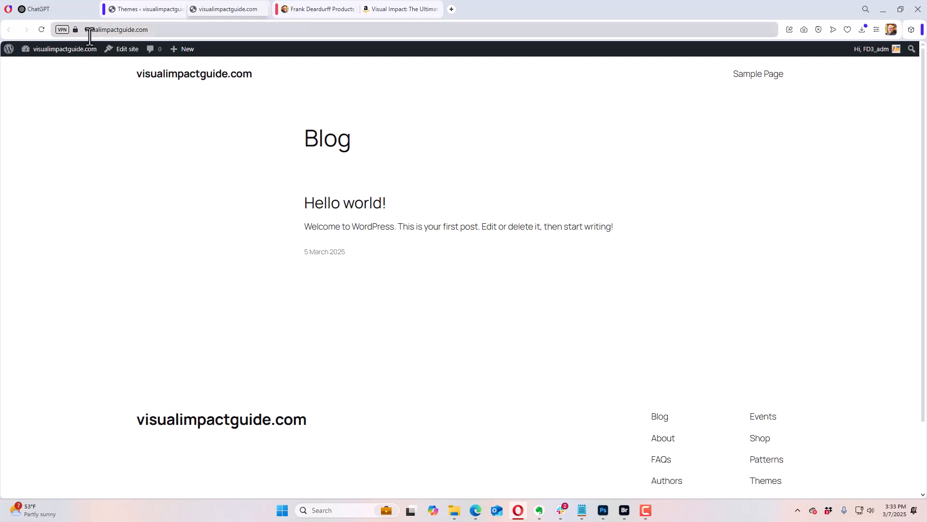
left_click(41, 30)
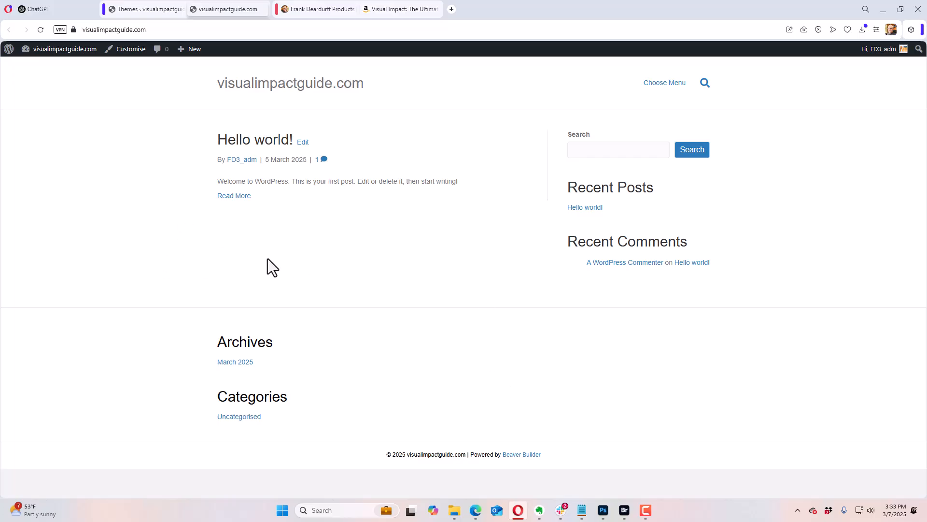
Step: Delete the unused Twenty Twenty-Two, Twenty Twenty-Three and Twenty Twenty-Four themes from the WordPress site
left_click(148, 10)
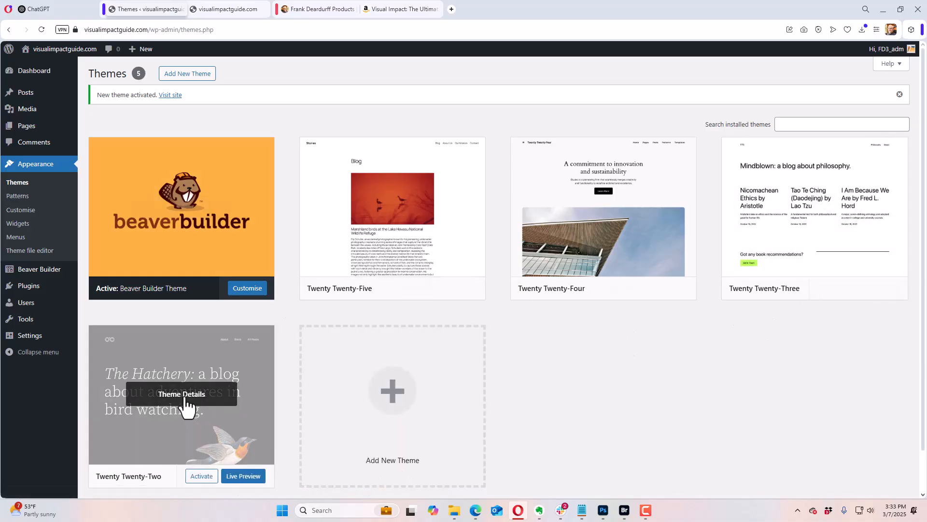
left_click(186, 405)
left_click(528, 474)
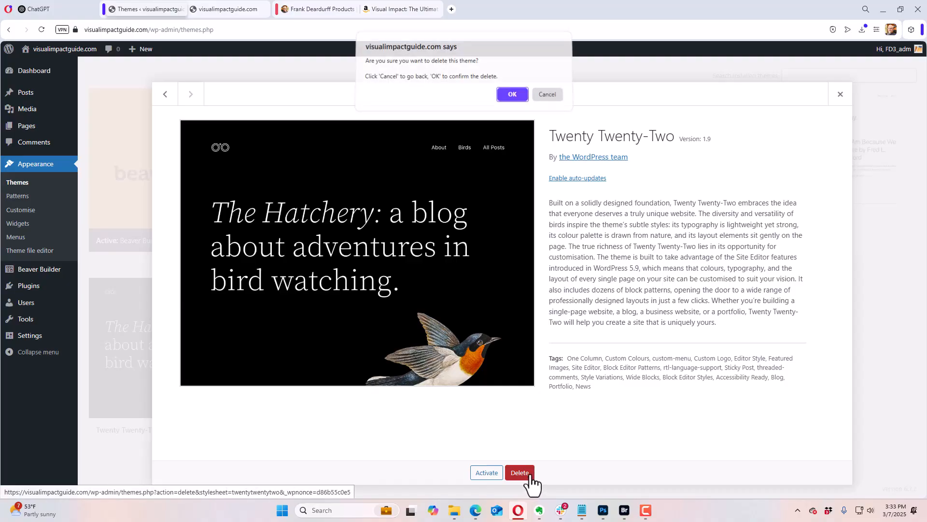
left_click(511, 99)
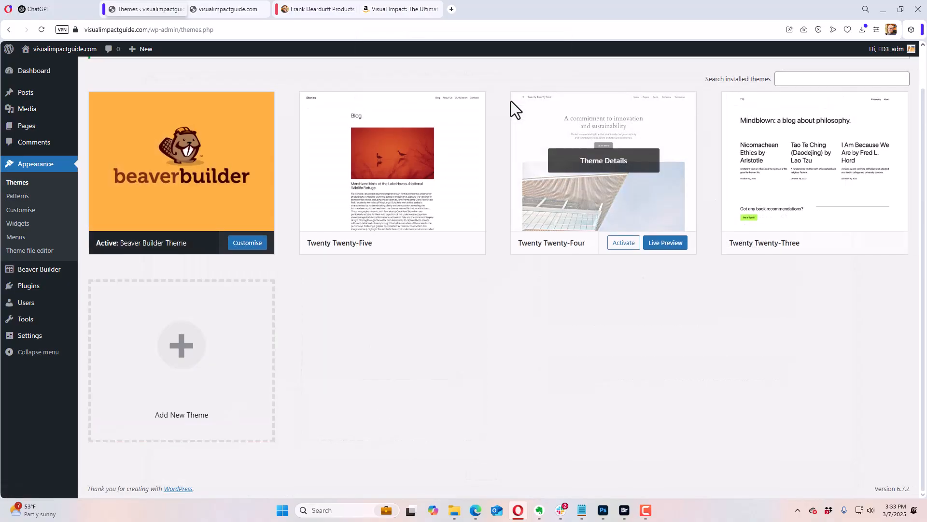
left_click(820, 177)
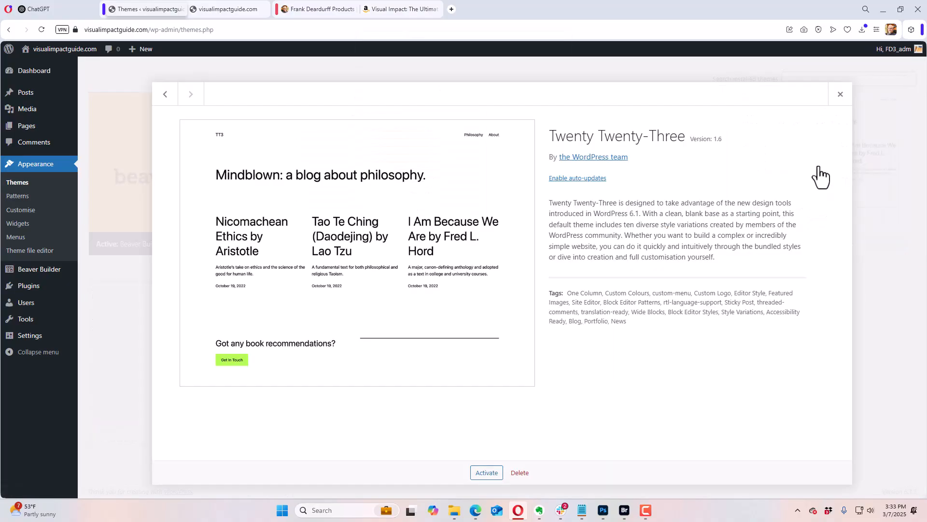
left_click(520, 473)
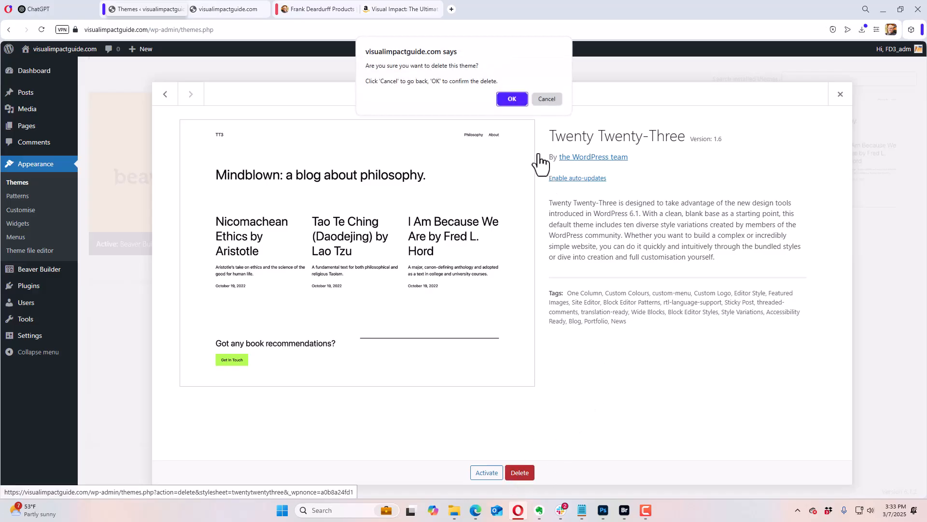
left_click(512, 99)
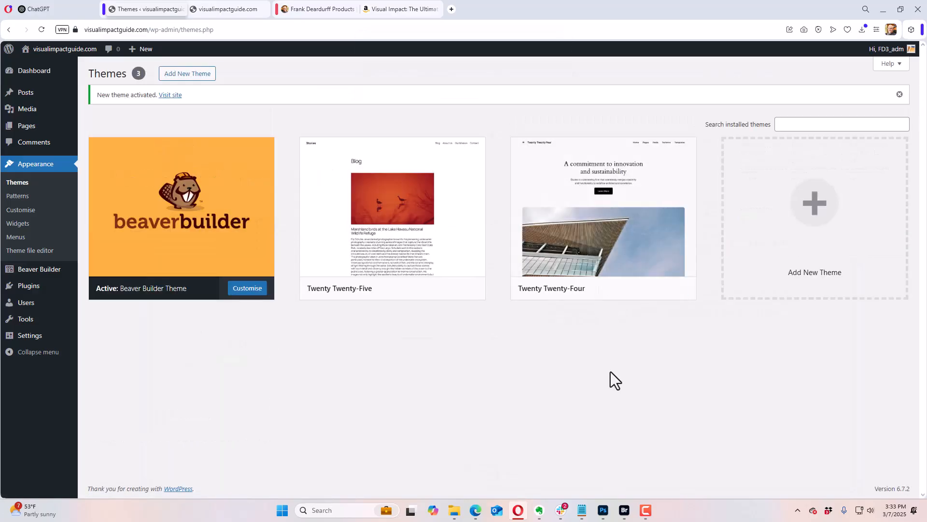
mouse_move(597, 234)
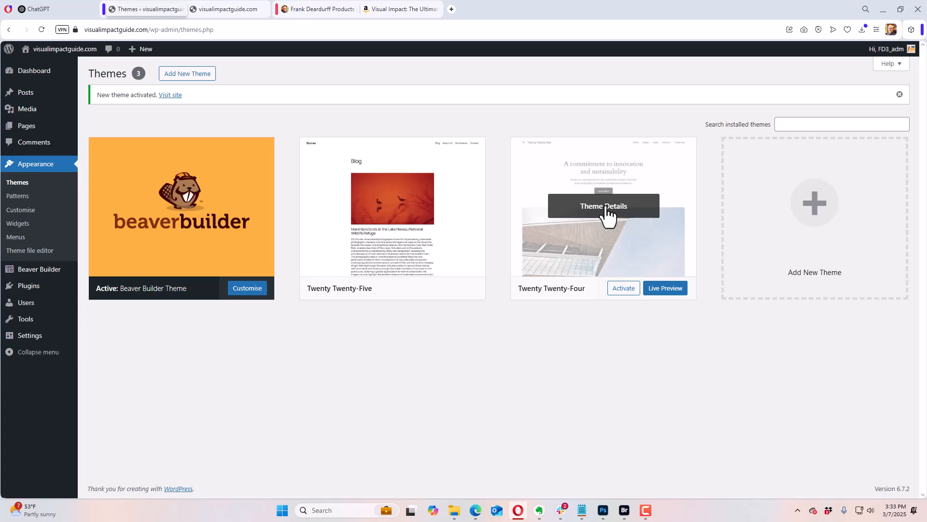
left_click(607, 208)
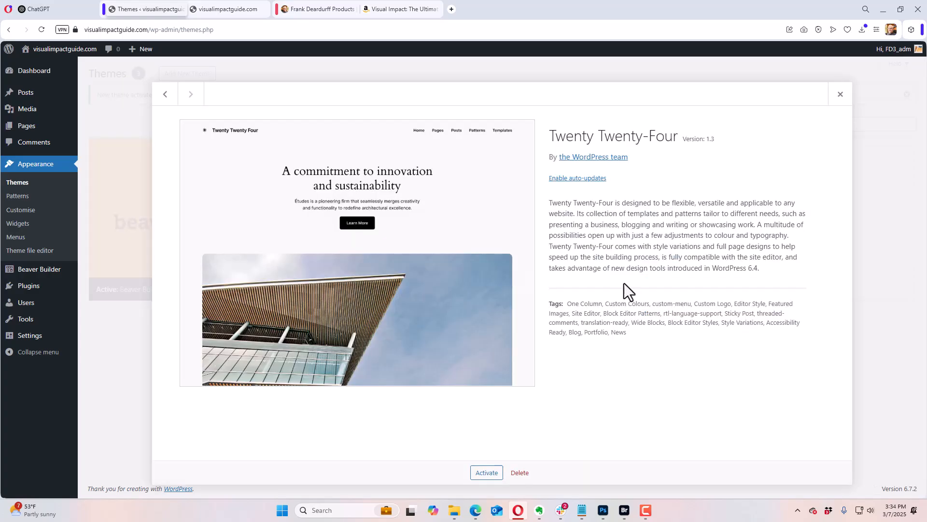
left_click(519, 472)
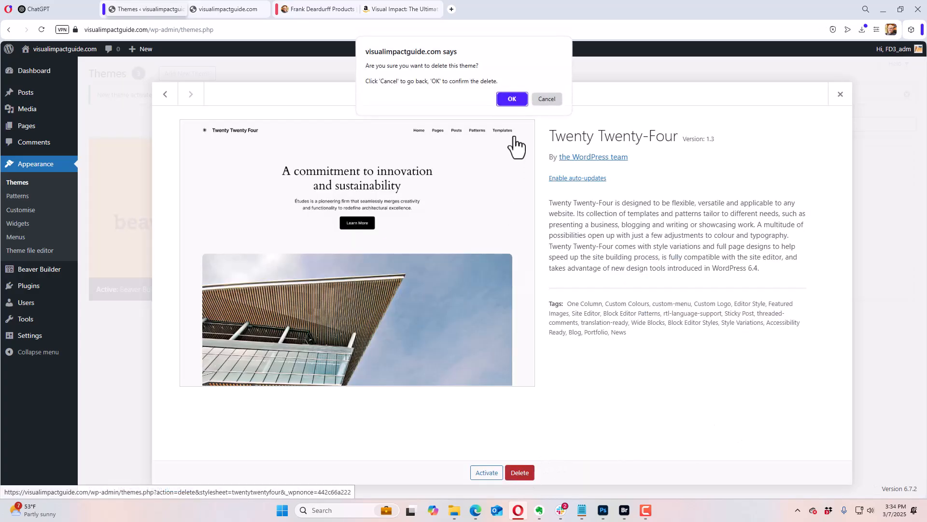
left_click(512, 99)
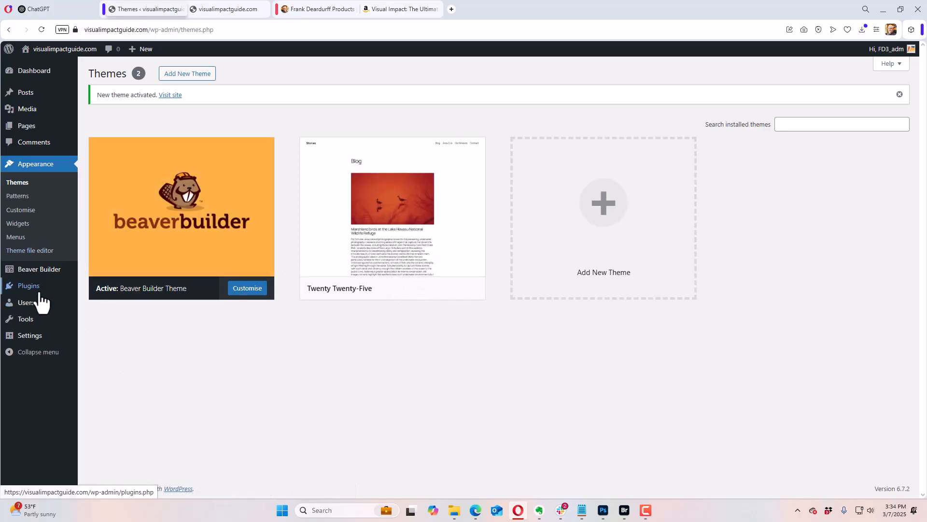
Step: Delete the inactive Akismet Anti-spam and Hello Dolly plugins from the installed plugins
mouse_move(71, 293)
left_click(102, 289)
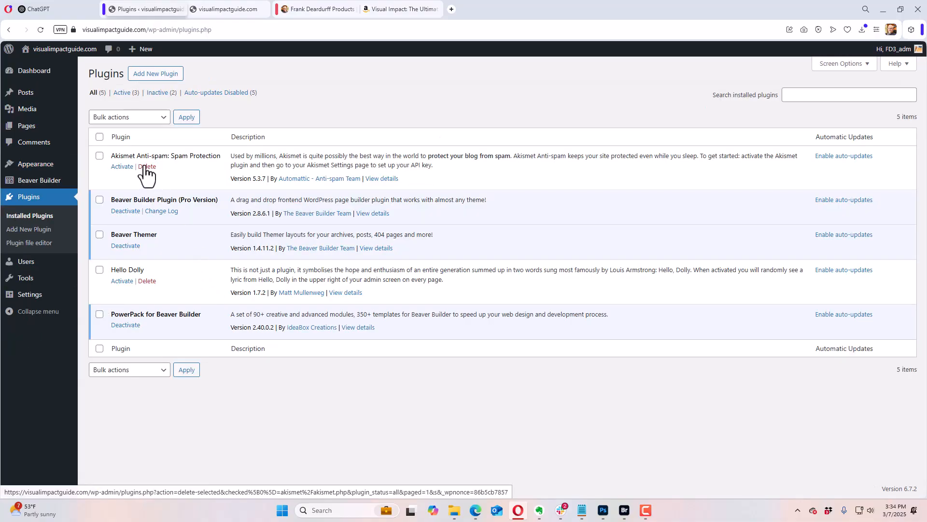
left_click(146, 166)
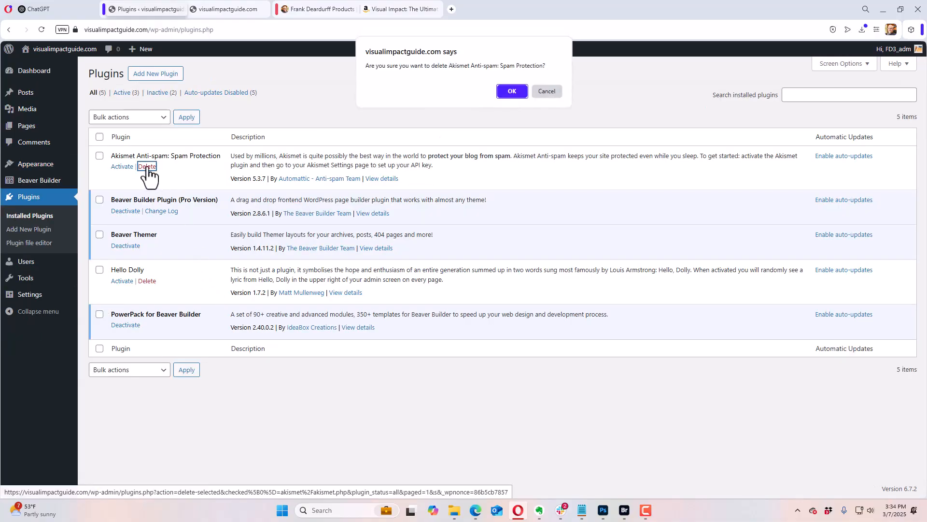
left_click(511, 92)
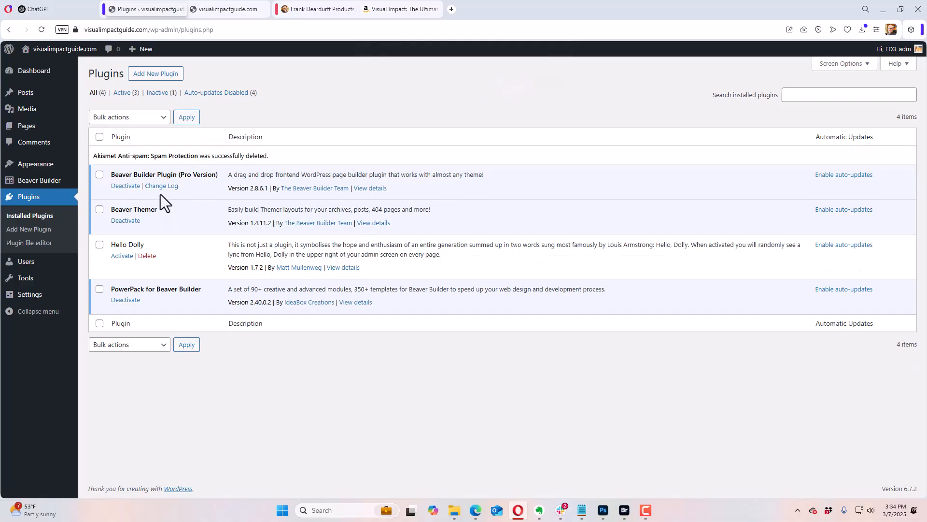
left_click(147, 256)
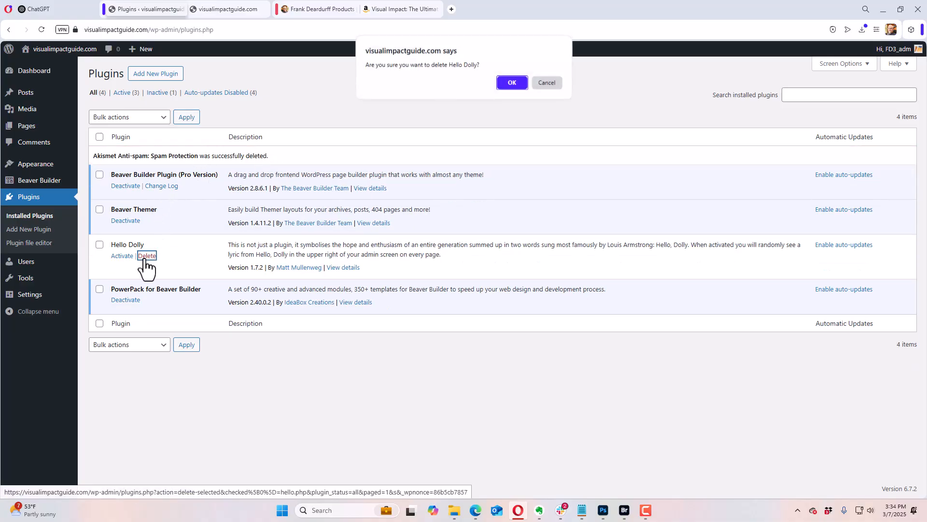
left_click(511, 83)
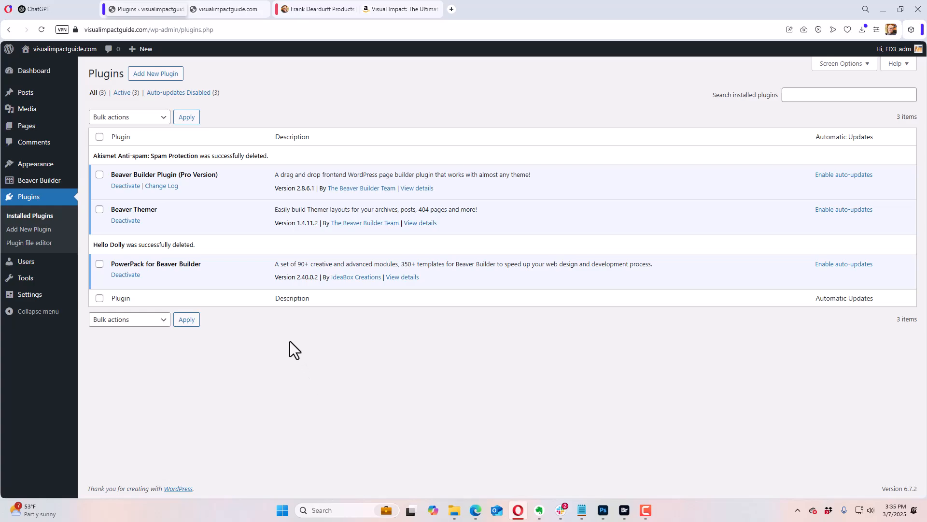
Step: Review the Visual Impact listing on Amazon, including the paperback edition and its back cover image
left_click(408, 9)
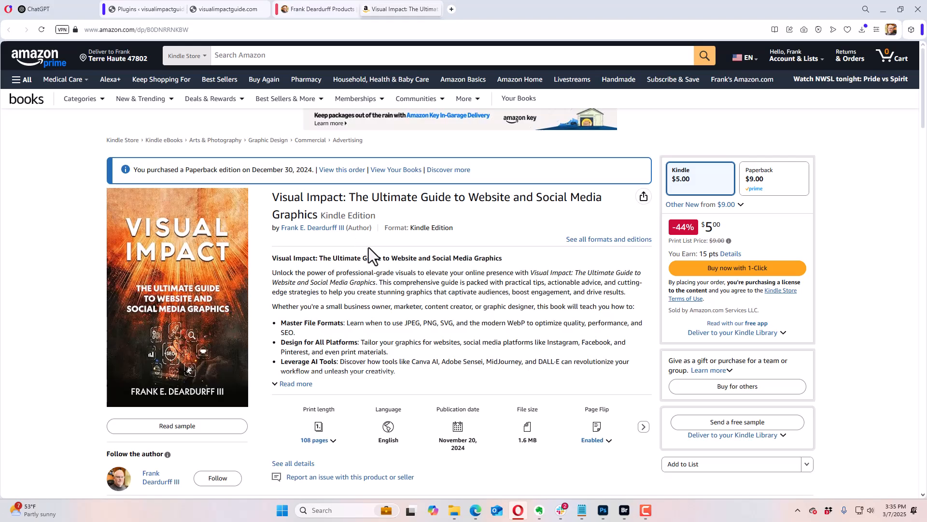
scroll(367, 245, "down", 2)
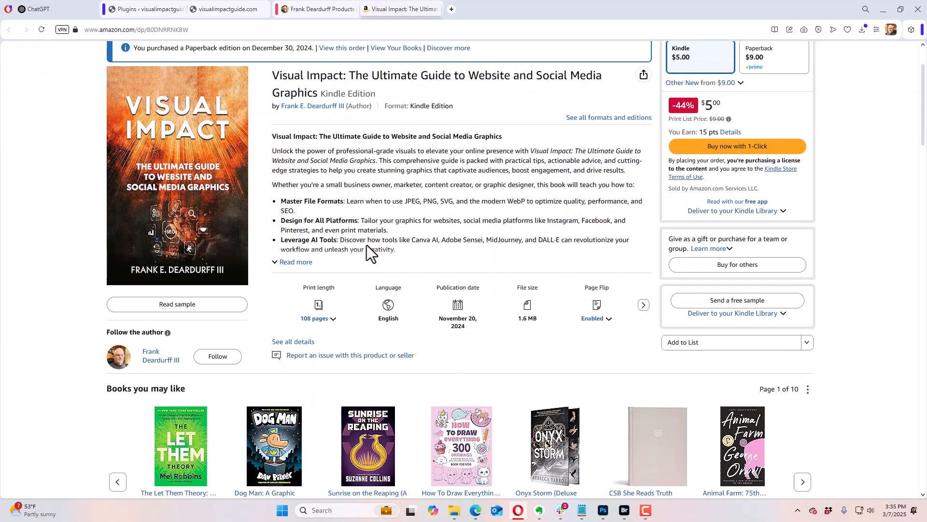
scroll(367, 245, "up", 1)
scroll(366, 244, "up", 2)
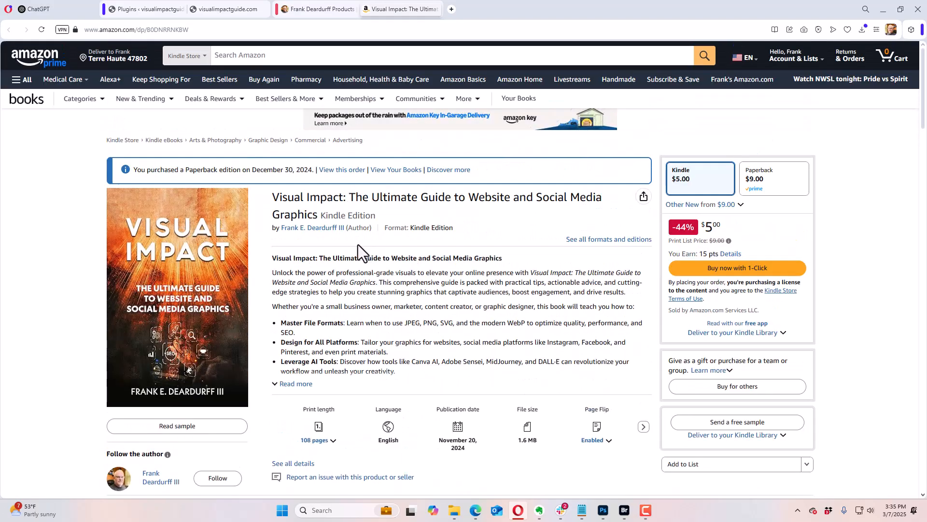
left_click(783, 189)
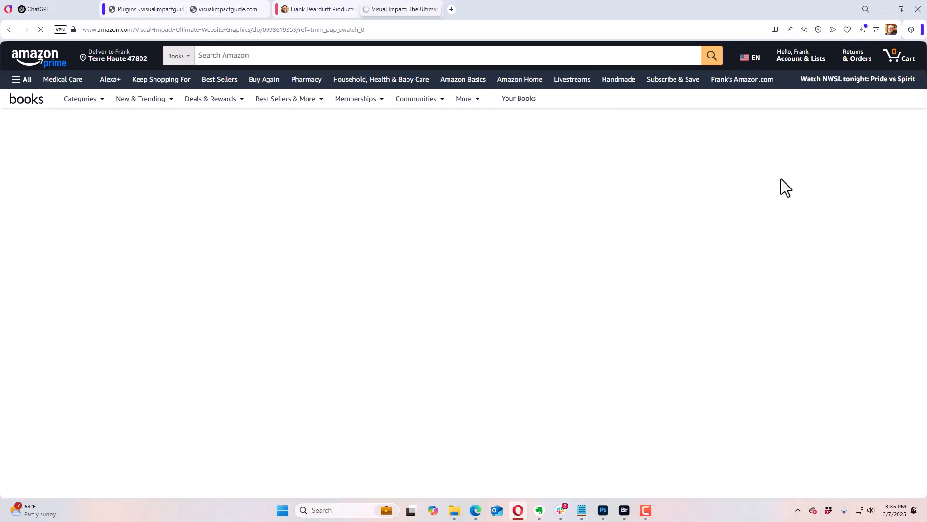
mouse_move(139, 430)
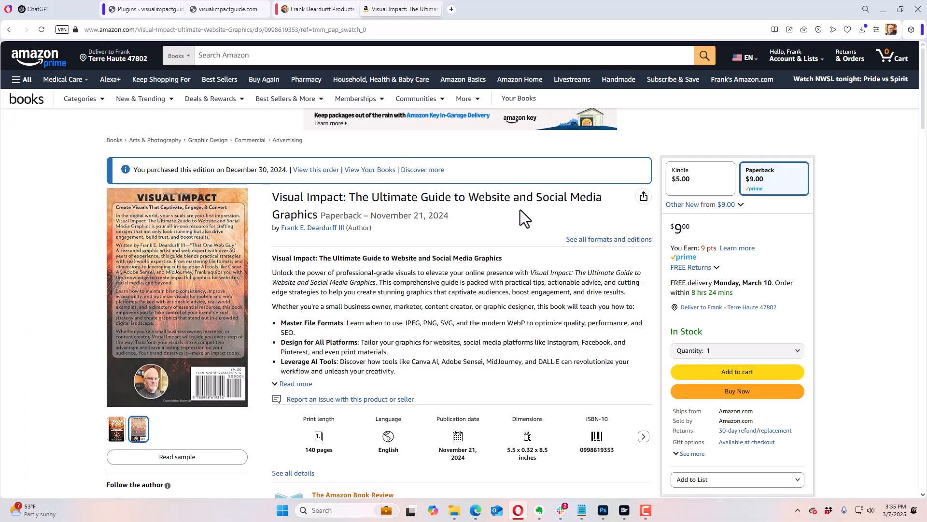
Step: Look over the author's books page, the installed plugins and the visualimpactguide.com front page
left_click(317, 10)
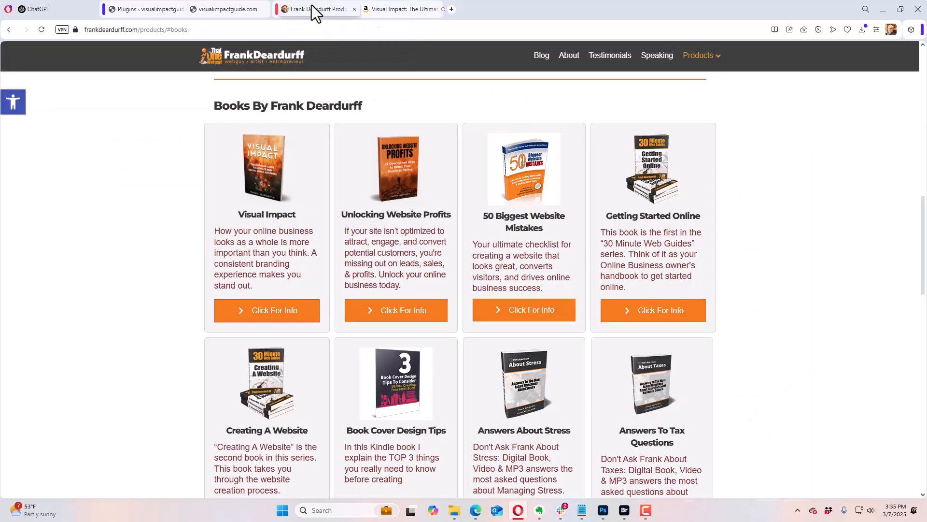
left_click(203, 10)
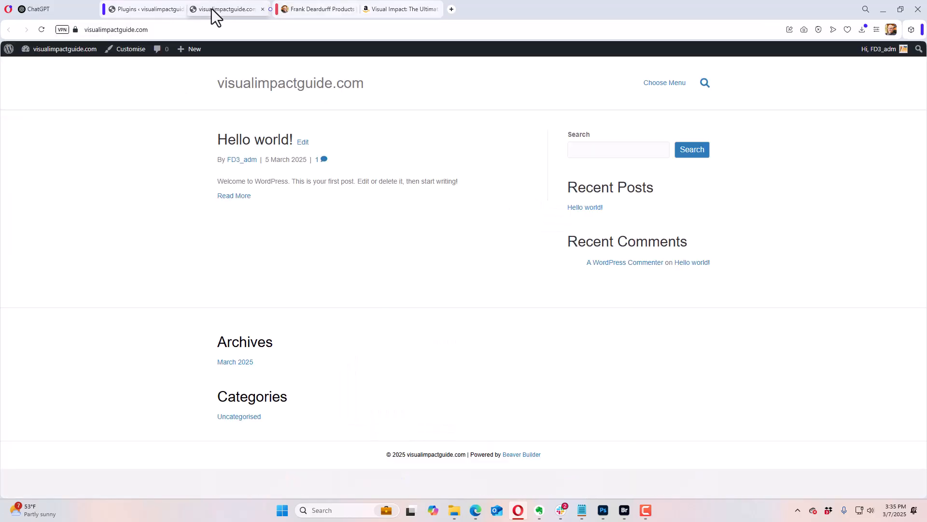
left_click(158, 10)
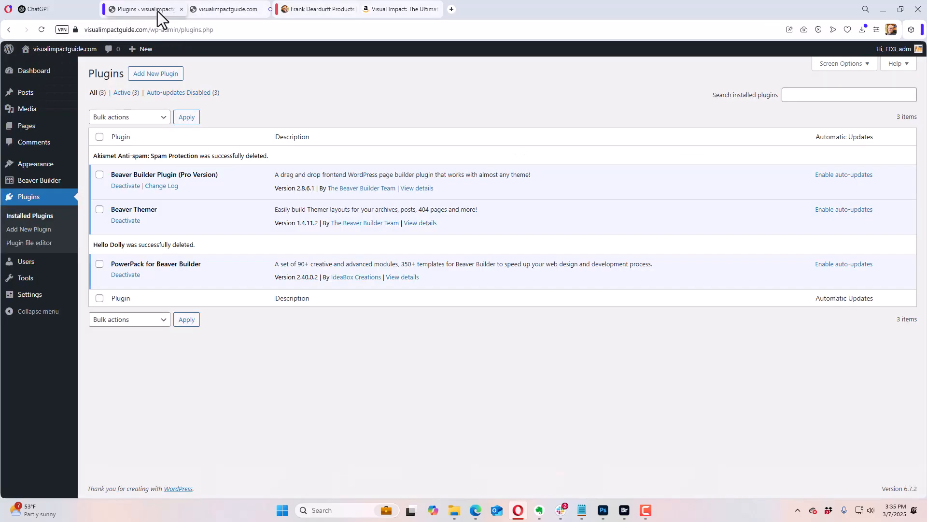
left_click(207, 9)
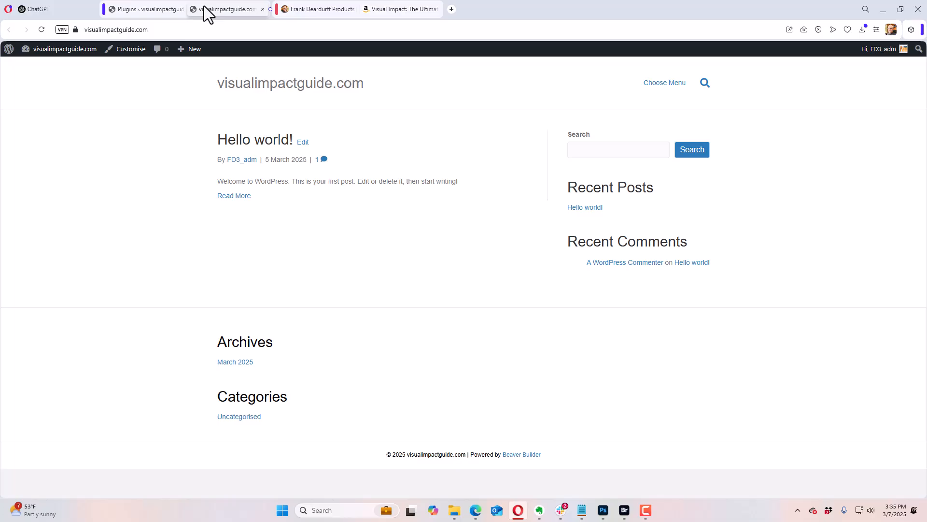
Step: Add a new page titled "Visual Impact" to the WordPress site, dismissing the block editor welcome guide
left_click(154, 12)
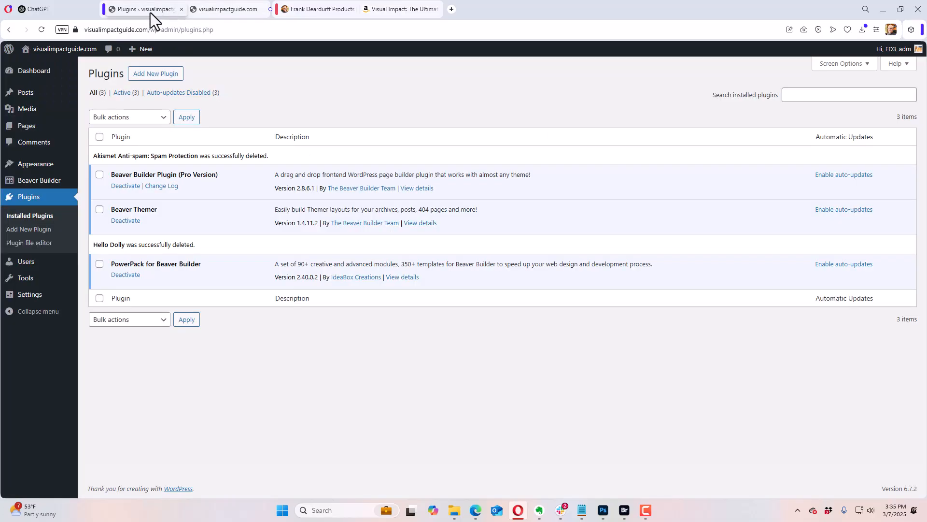
mouse_move(29, 128)
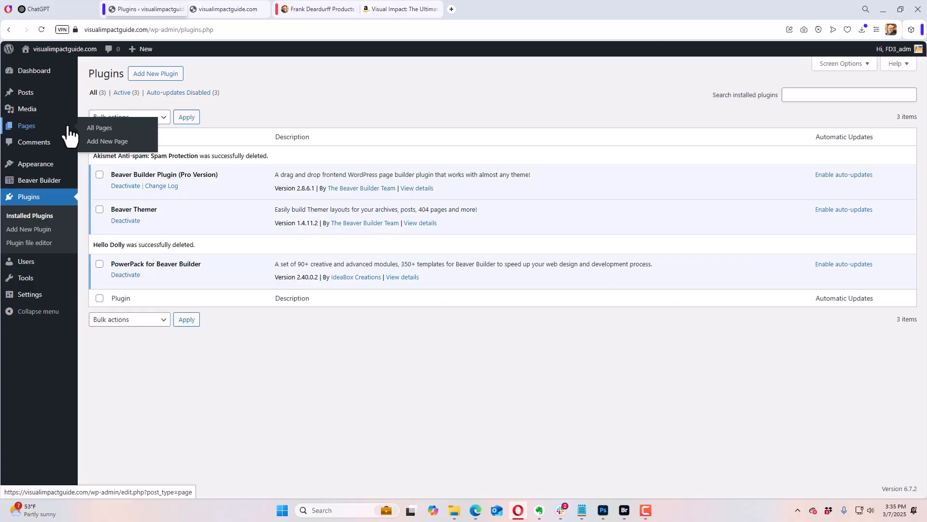
left_click(105, 129)
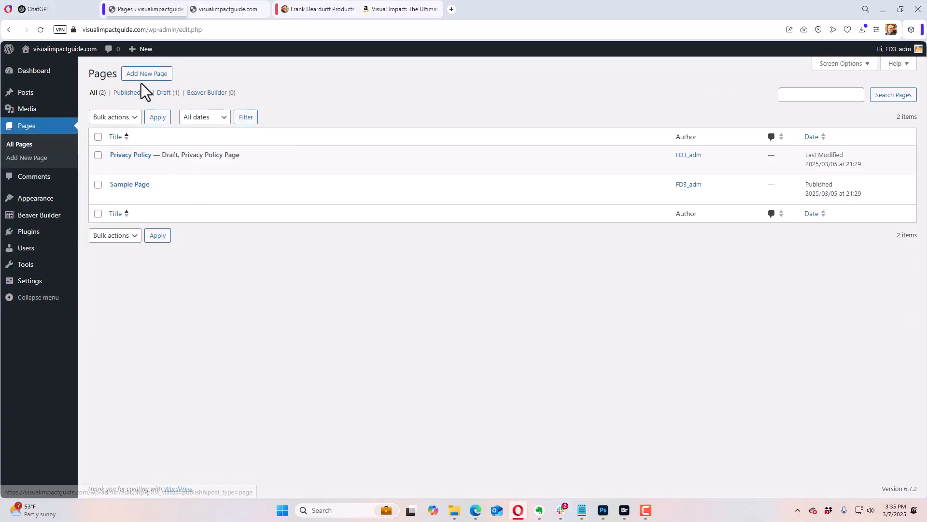
left_click(140, 75)
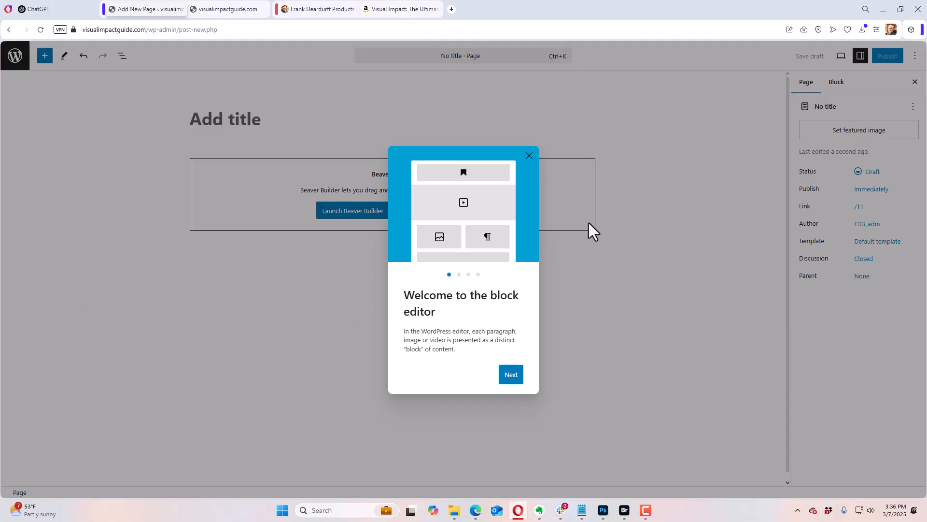
left_click(529, 156)
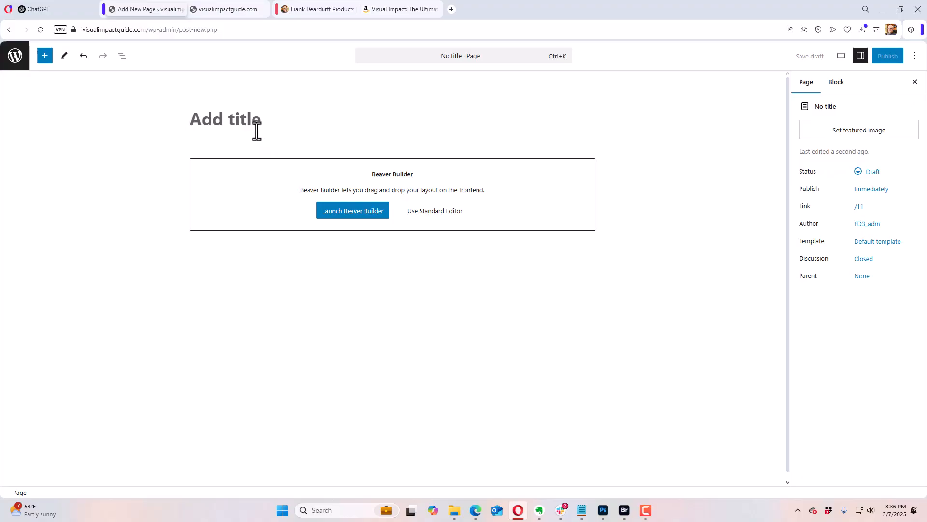
type("Visual I")
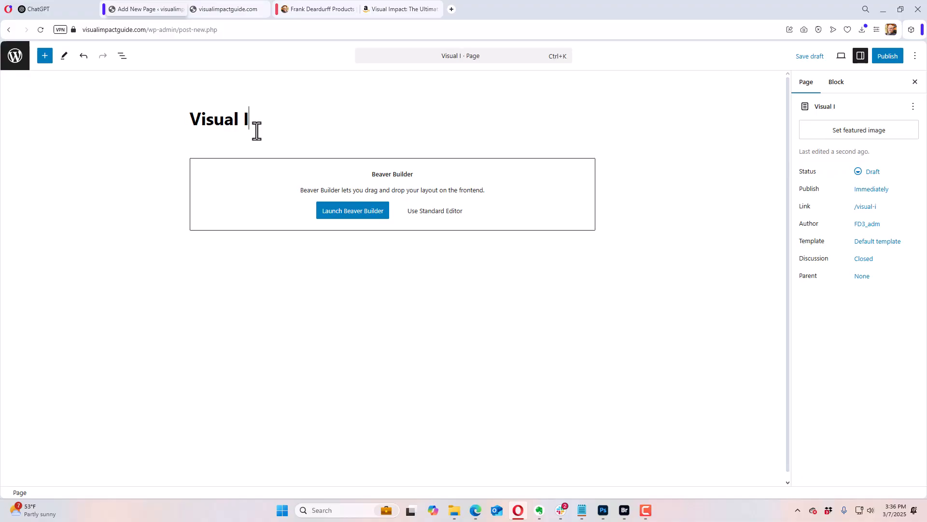
type("mpact")
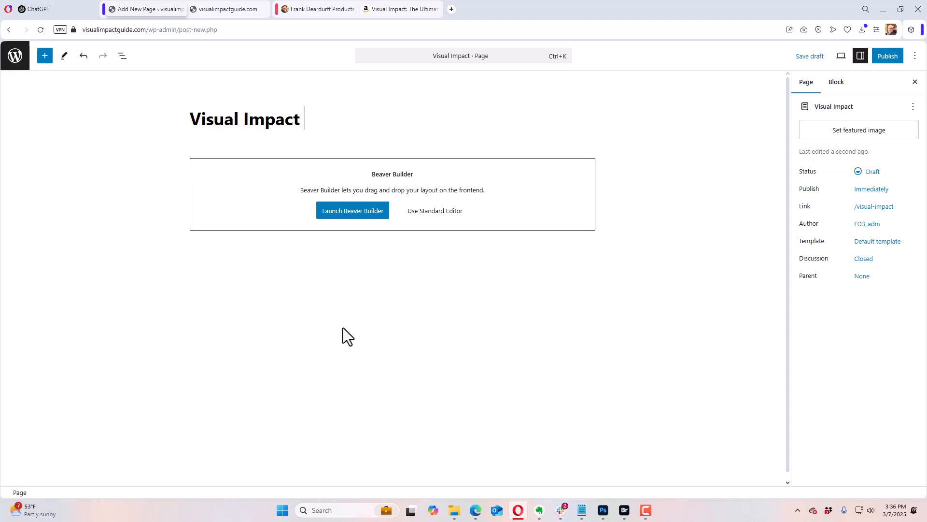
Step: Open the Visual Impact page in Beaver Builder and dismiss the guided tour
left_click(346, 213)
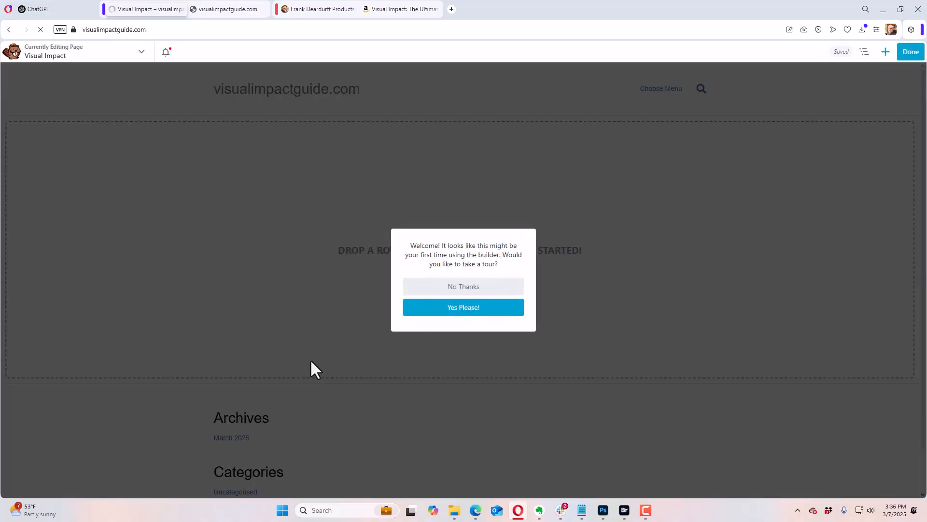
left_click(487, 309)
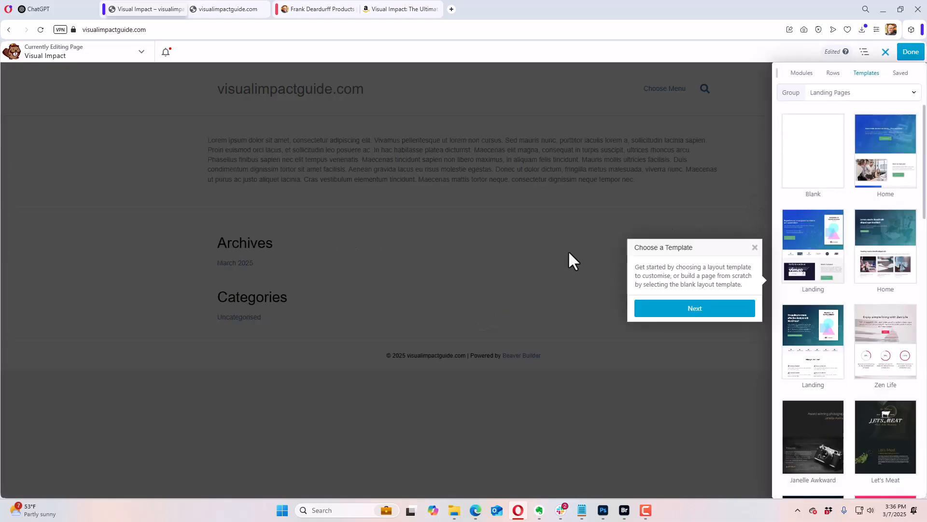
left_click(755, 247)
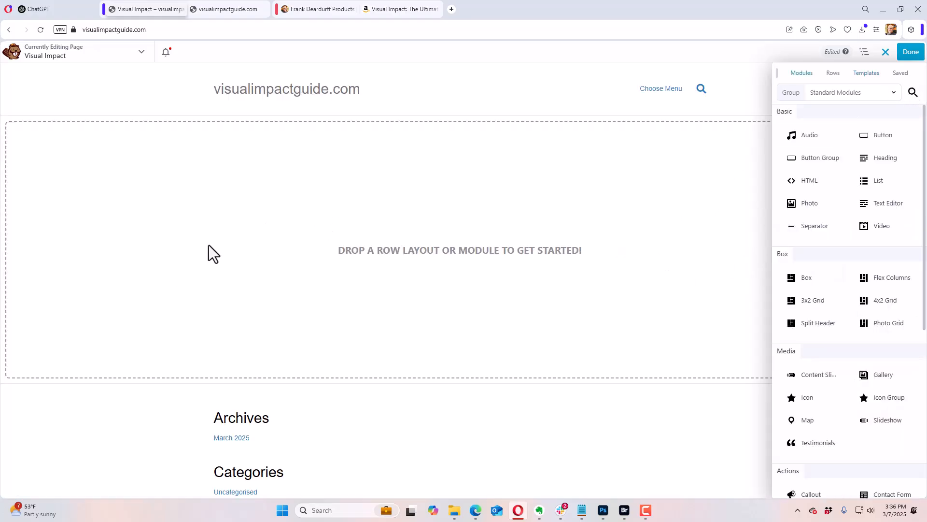
Step: Insert a 2 Columns row into the empty page layout and set the row's width to Full Width
left_click(834, 73)
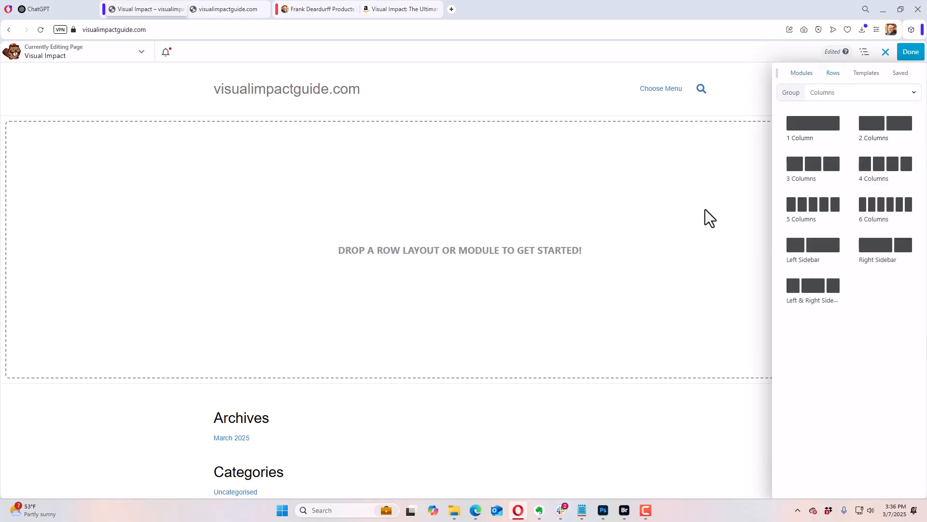
left_click_drag(872, 127, 445, 194)
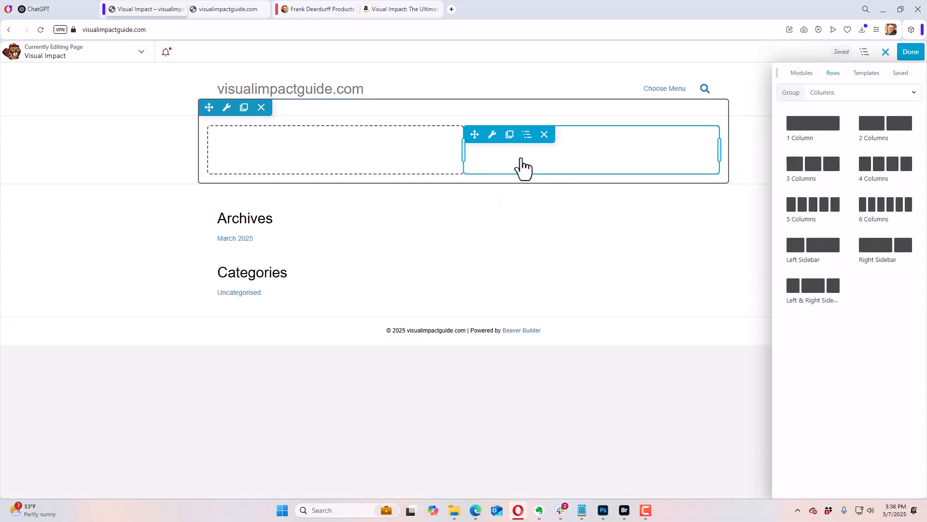
mouse_move(236, 137)
mouse_move(227, 107)
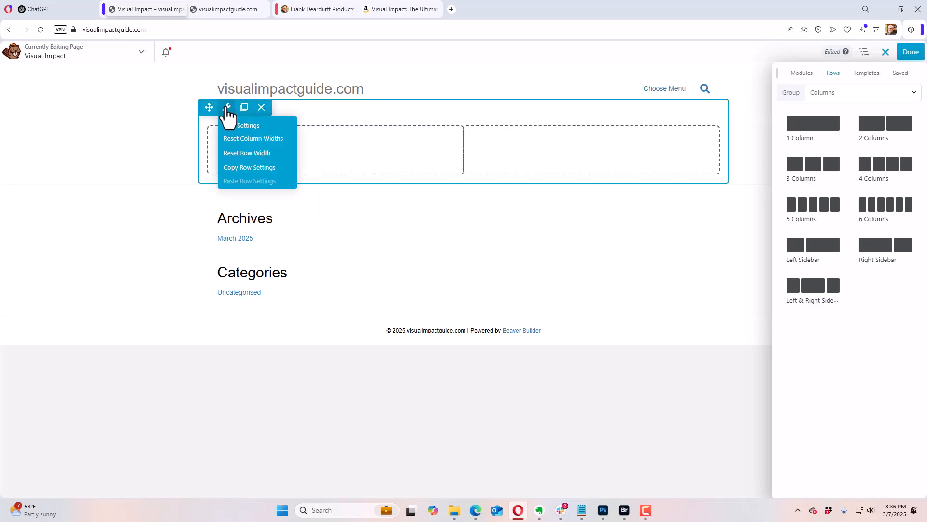
left_click(236, 126)
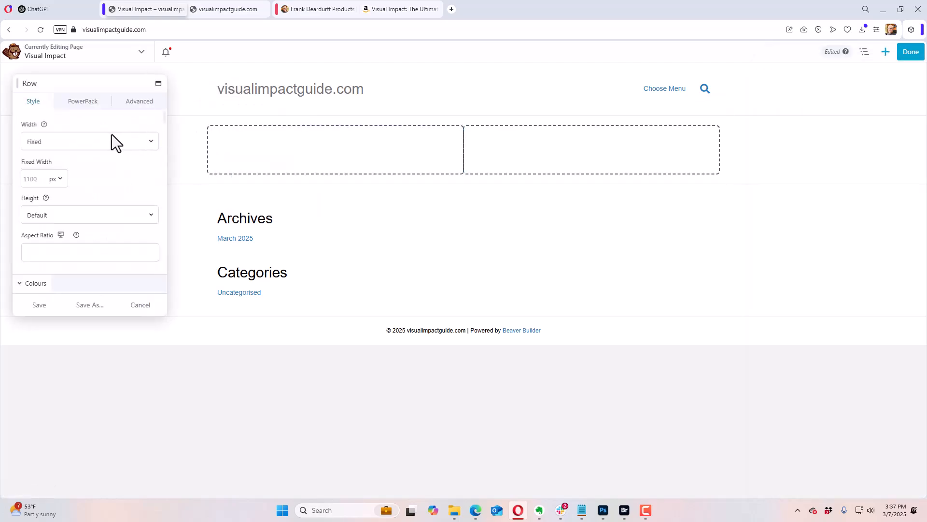
left_click(77, 143)
left_click(70, 168)
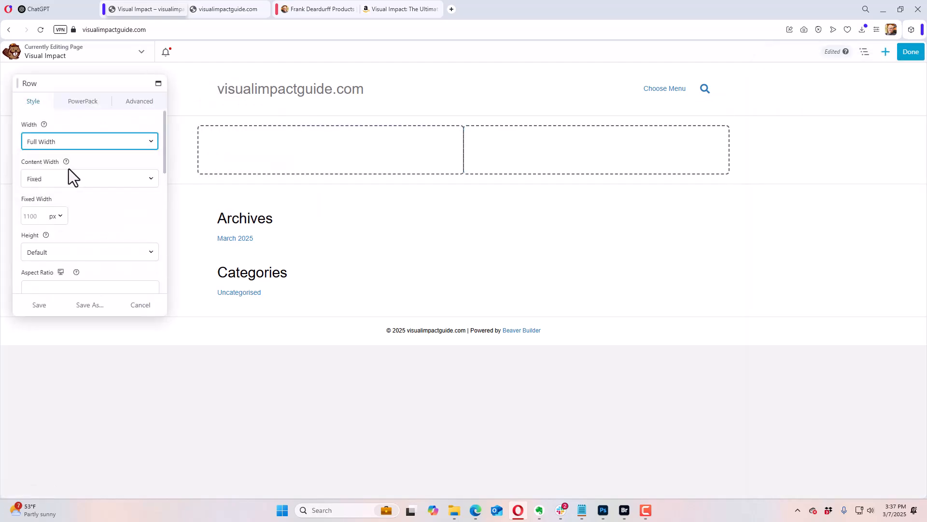
Step: Set the row's background type to Photo and look at the full book cover artwork in Photoshop
scroll(83, 225, "down", 8)
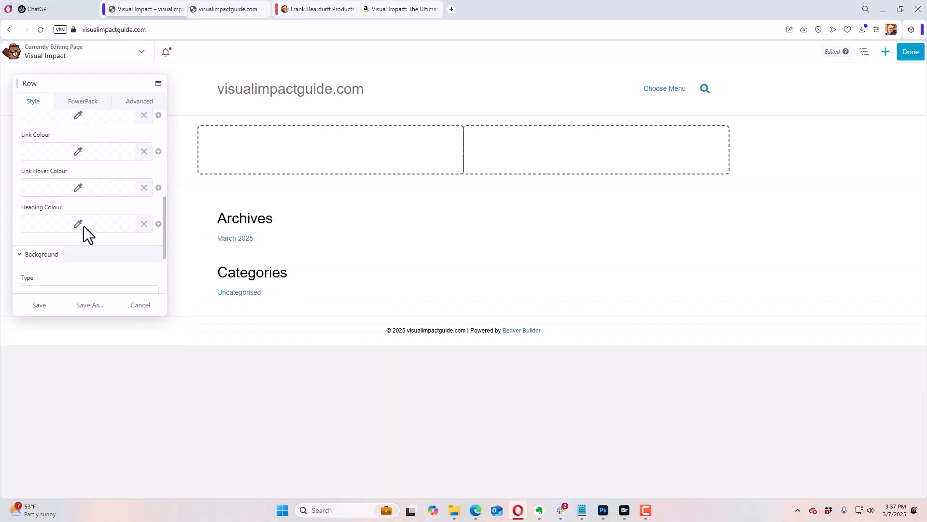
scroll(83, 226, "down", 2)
left_click(79, 202)
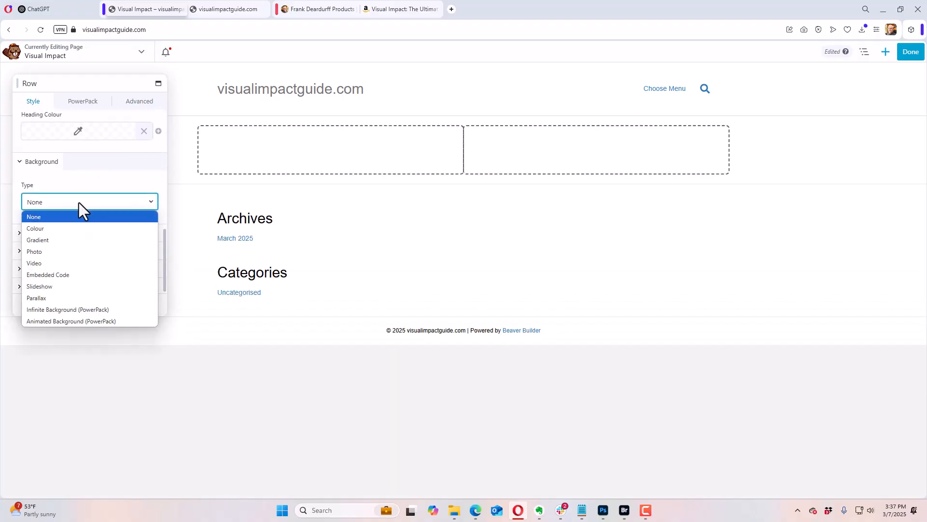
left_click(59, 251)
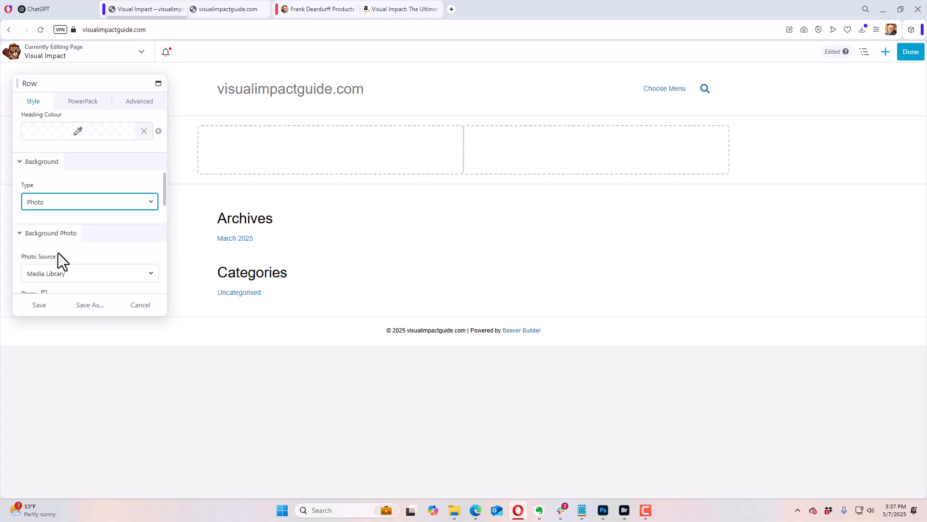
left_click(603, 511)
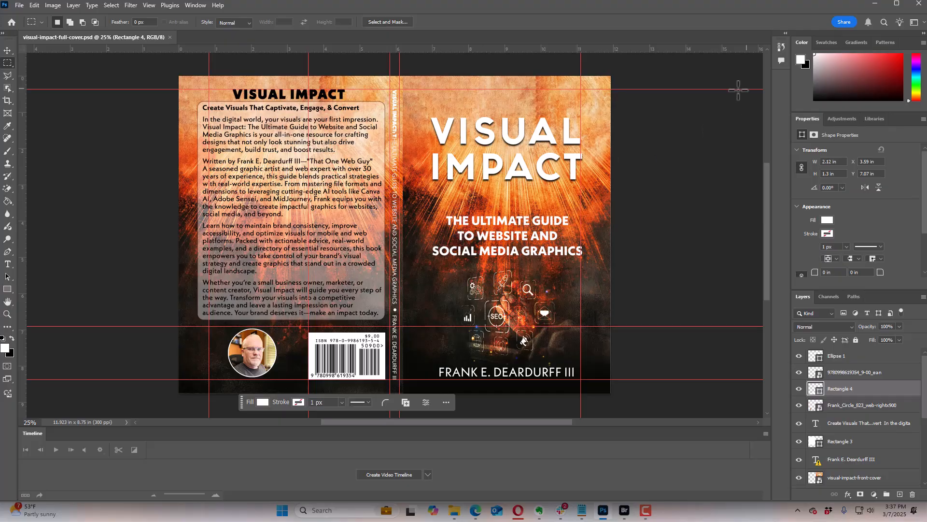
left_click(875, 3)
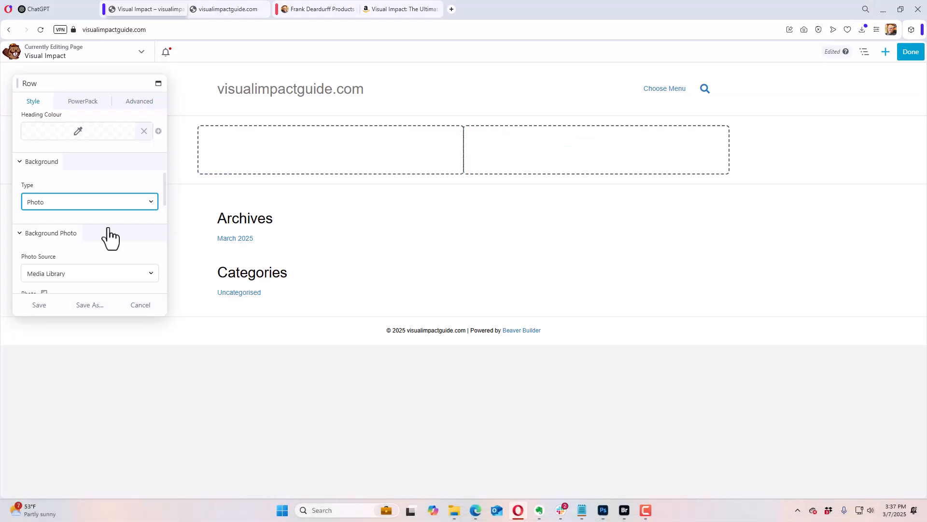
Step: Upload the explosion_of_bright_white_light_rays PNG from the Visual Impact Book folder for the row's background photo
scroll(95, 247, "down", 1)
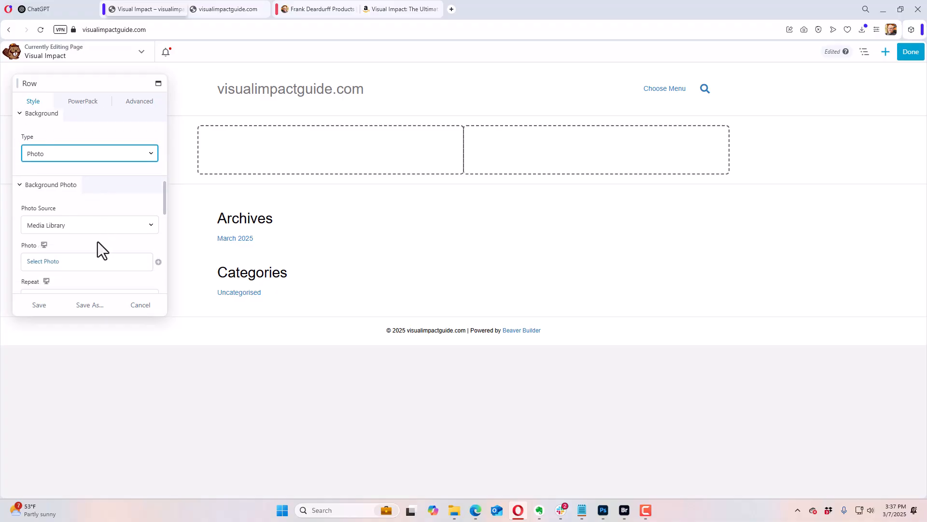
left_click(63, 262)
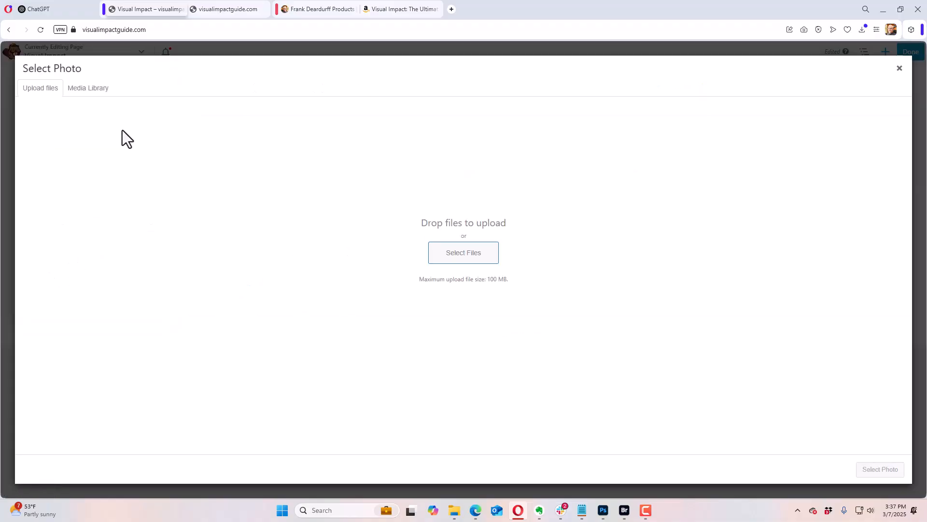
left_click(459, 256)
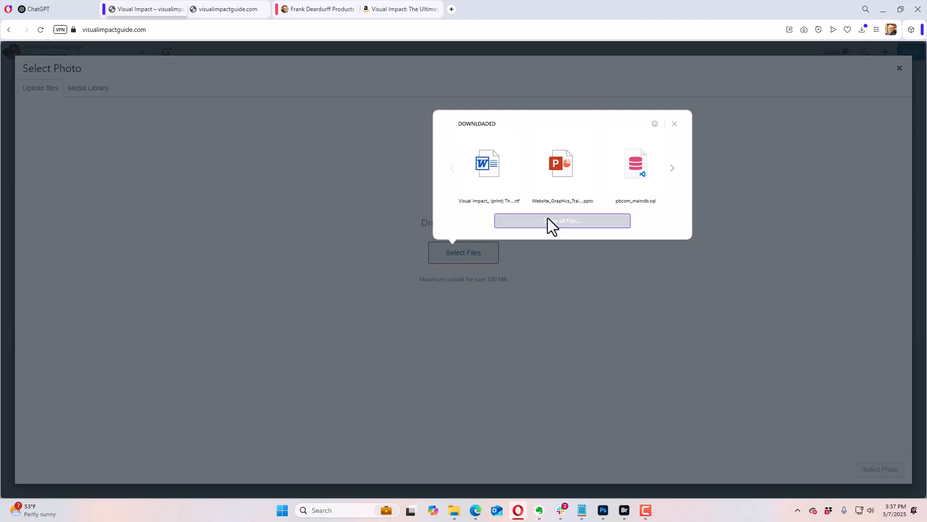
left_click(547, 221)
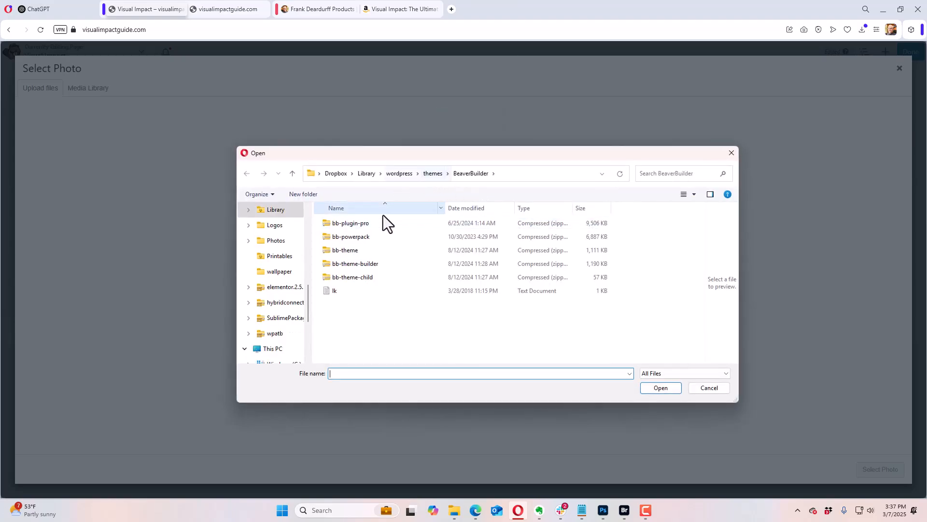
left_click_drag(307, 309, 311, 278)
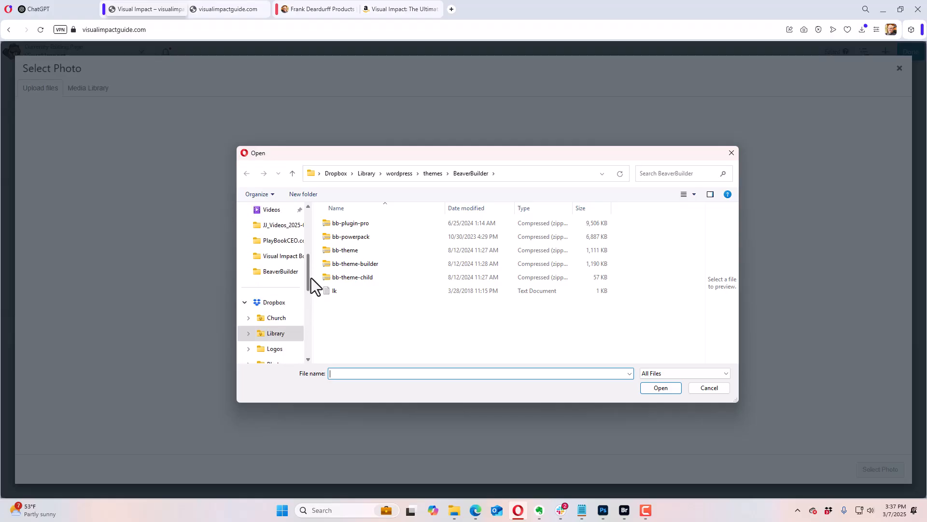
left_click(285, 256)
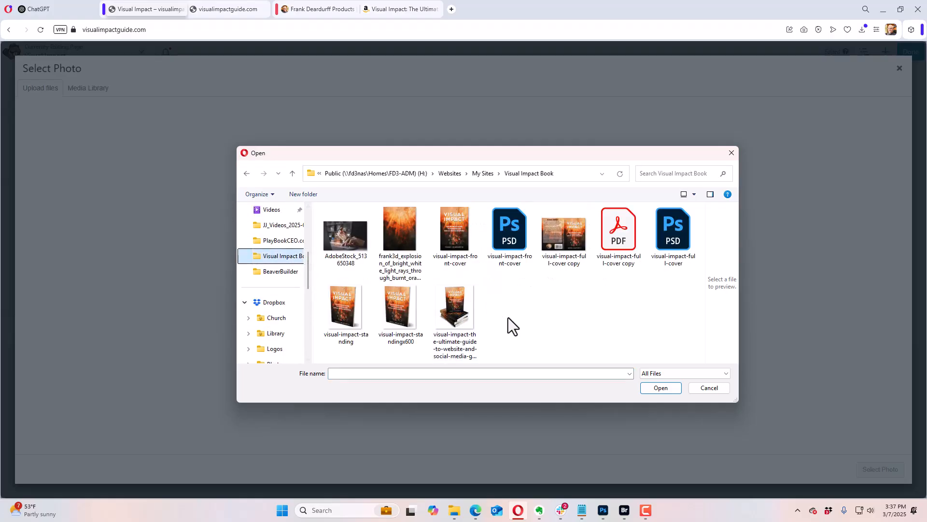
left_click(494, 310)
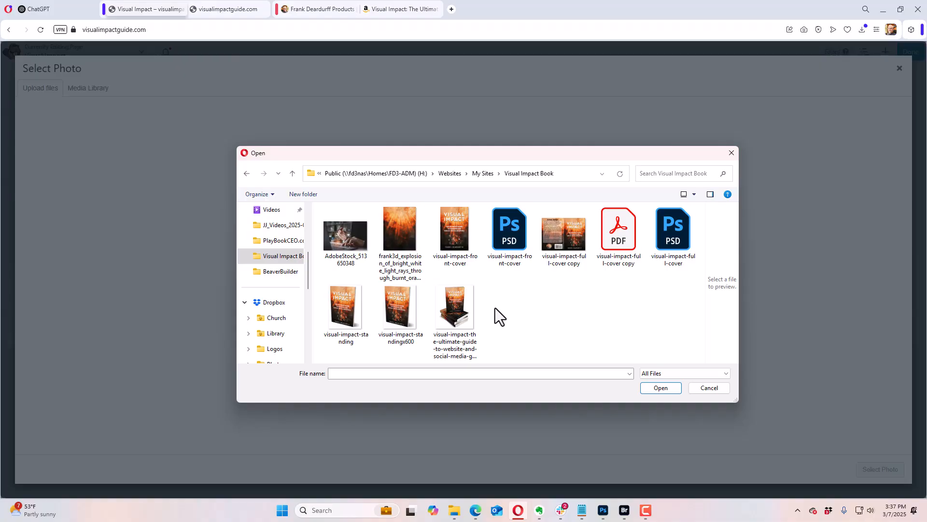
left_click(404, 228)
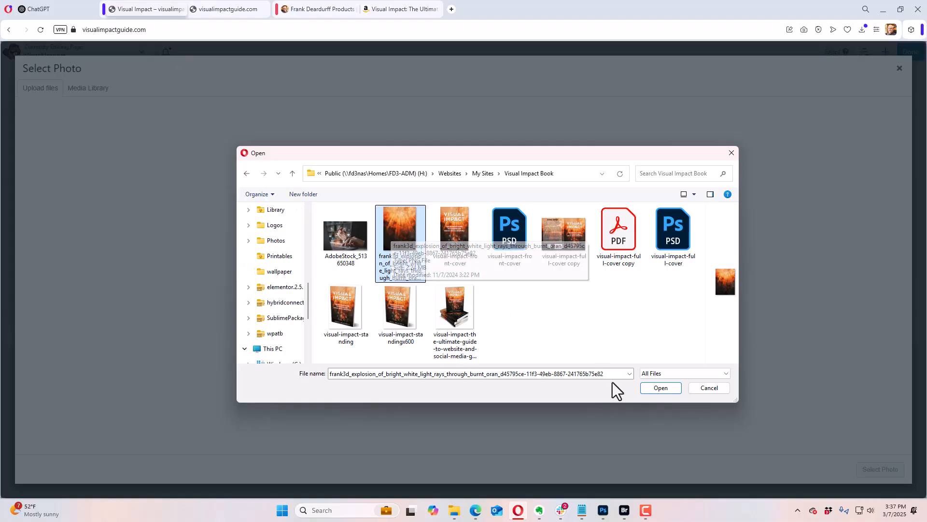
left_click(647, 387)
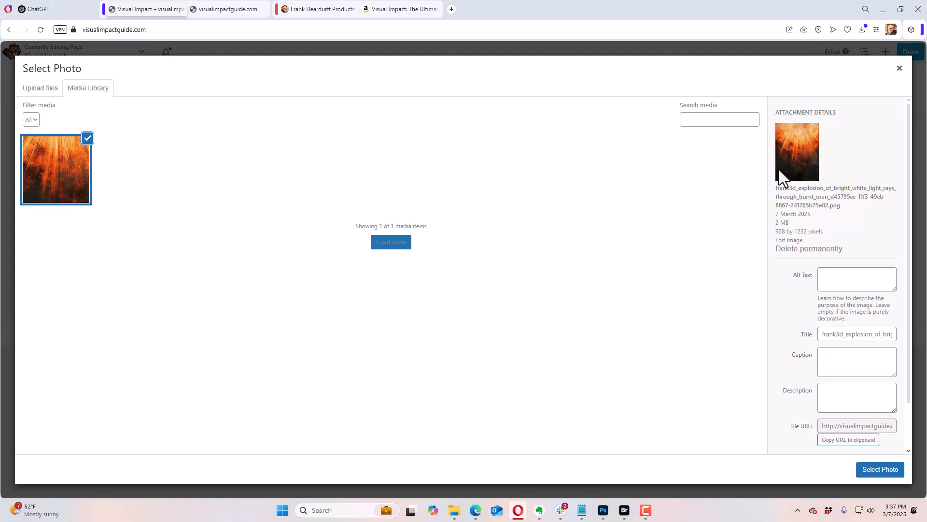
Step: Set the uploaded background image's alt text to "visual impact book background"
left_click(827, 276)
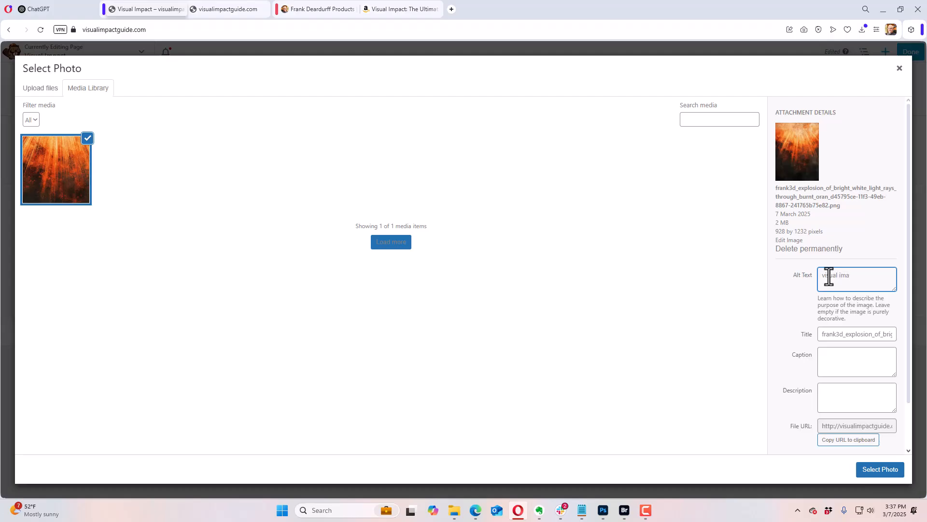
type("visual impact book background")
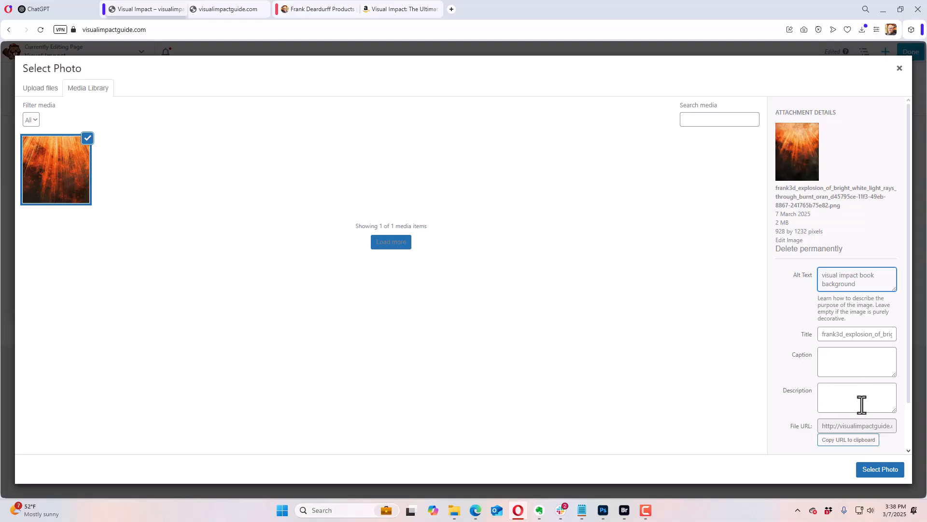
Step: Switch to ChatGPT and attach the "Visual Impact_ (print) The Ultimate Guide to Website and Social Media Graphics" document from Downloads to a new chat
left_click(68, 12)
left_click(356, 290)
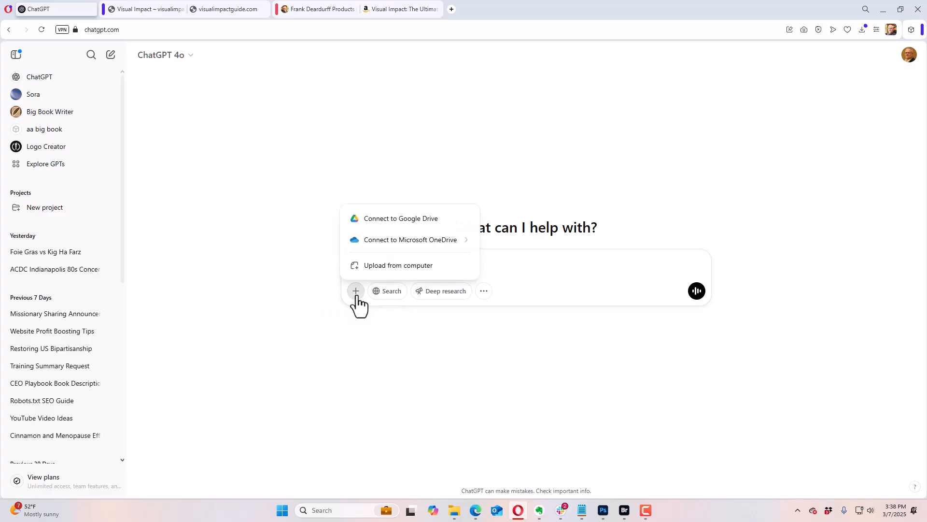
left_click(392, 267)
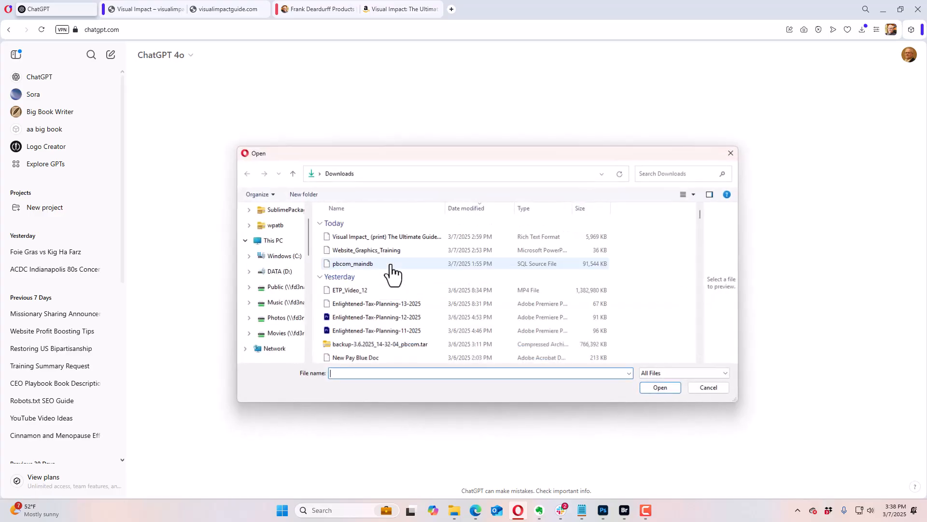
left_click(371, 238)
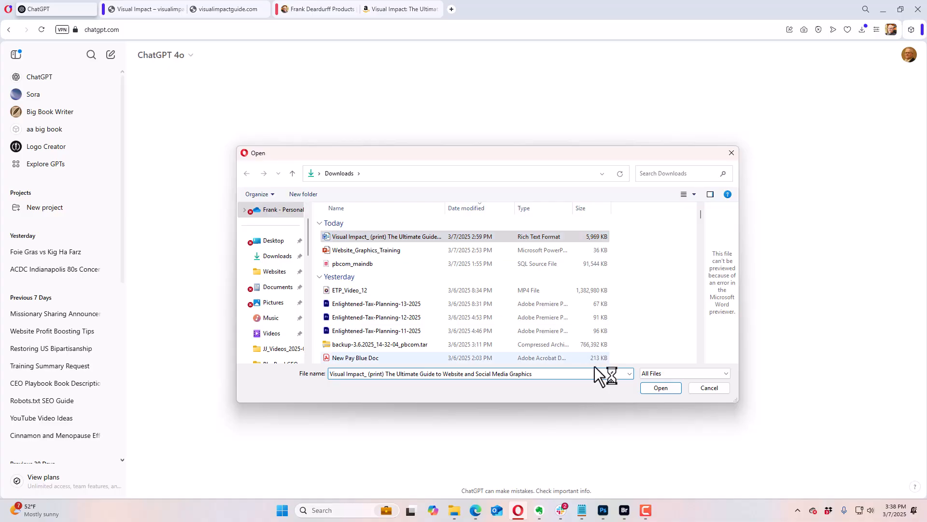
left_click(665, 386)
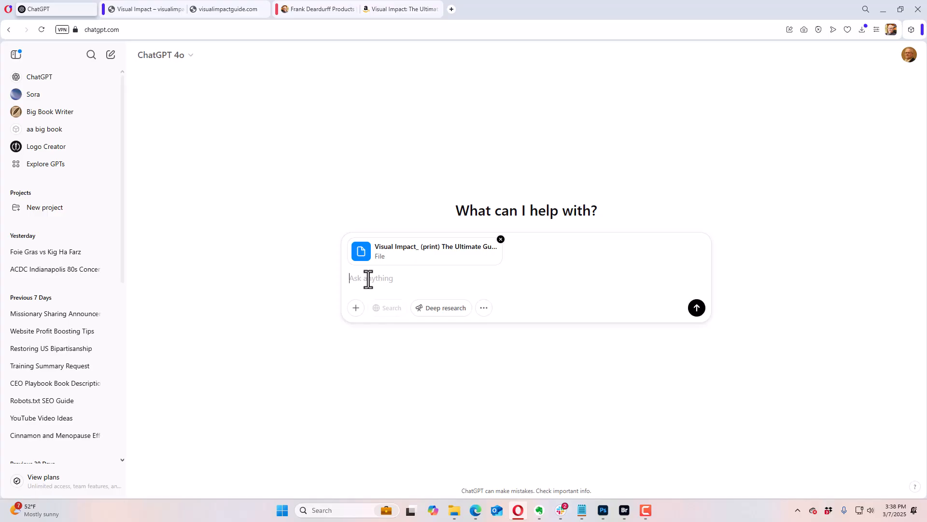
Step: Begin the prompt with "using the attached document I need a few things first act as a direct response copywriter with SEO in mind"
type("using the attached doc")
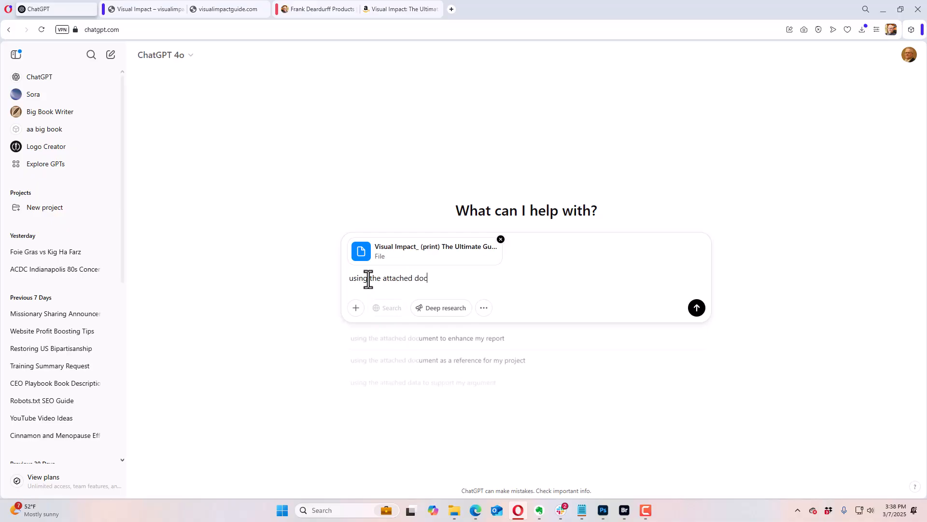
type("ument I need ")
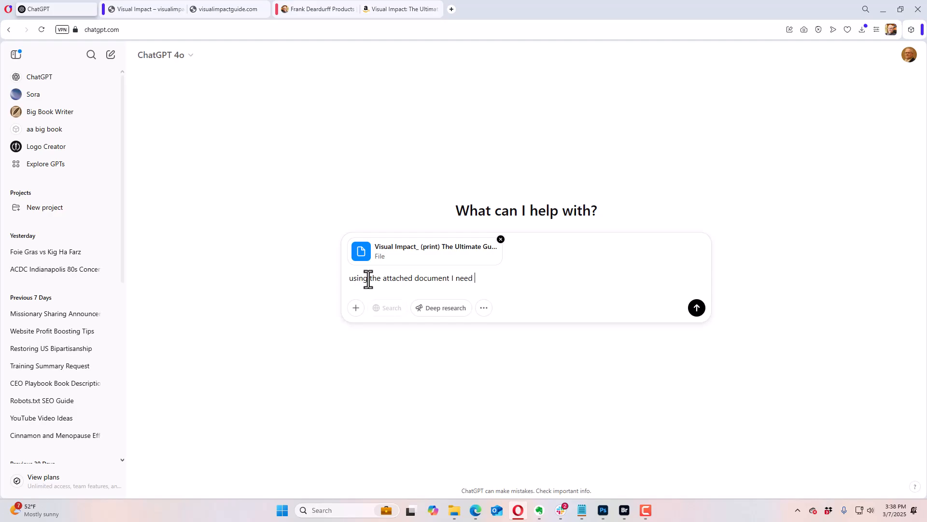
type("a few things first act as a direct response cop")
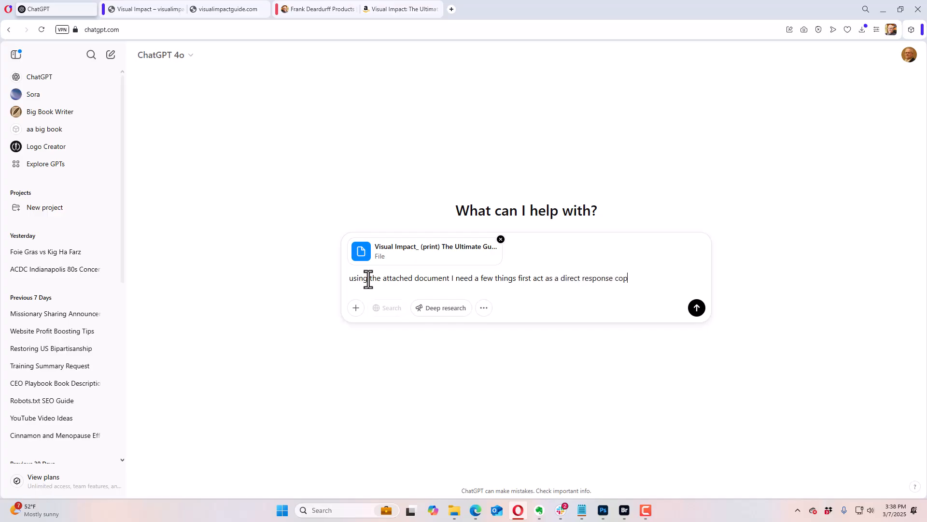
type("ywritter w")
key("BackSpace")
key("BackSpace")
key("BackSpace")
key("BackSpace")
key("BackSpace")
type("er with SEO in")
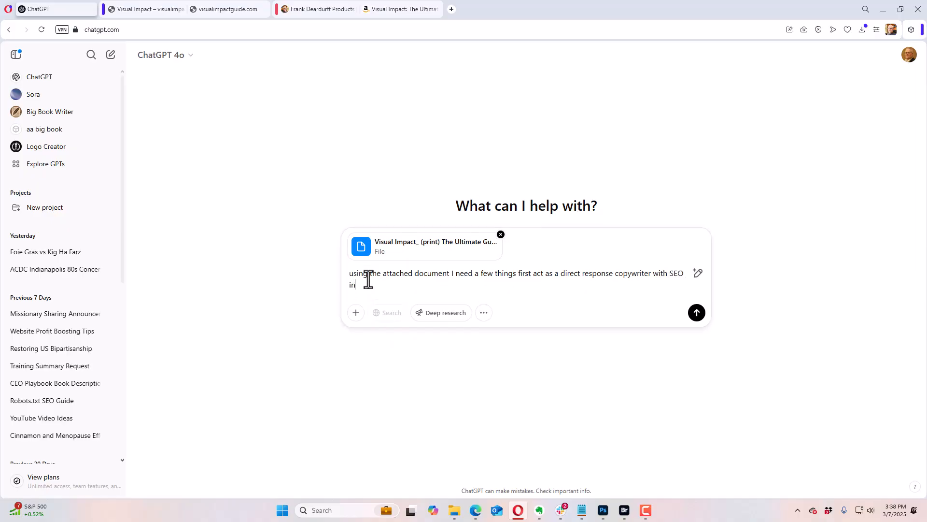
type(" mind in the voice o")
Step: Continue the prompt with "in the voice of marketing web guy" followed by the author's full name
type("marketing web guy ")
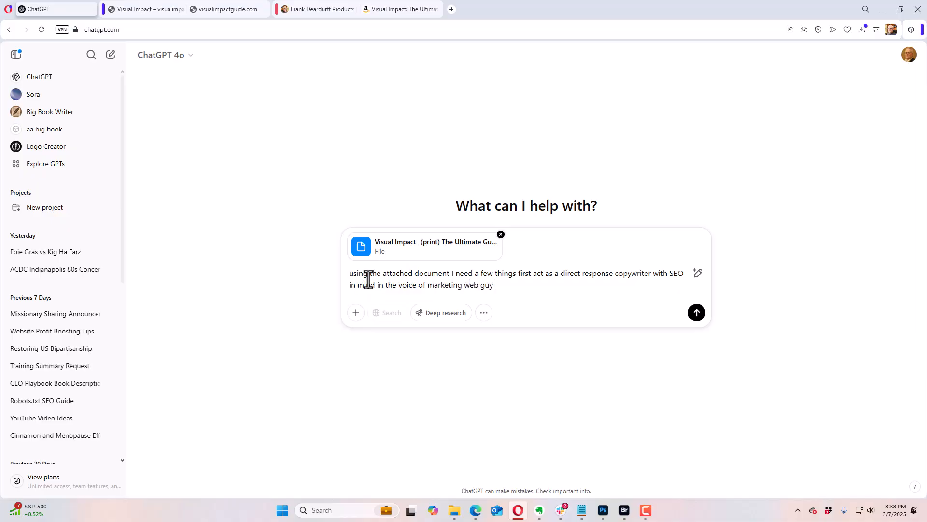
type("Frank Dead")
type("durff")
key("BackSpace")
key("BackSpace")
key("BackSpace")
Step: Add the request "please provide a good seo description to use for images." to the prompt
type("p;ease pro")
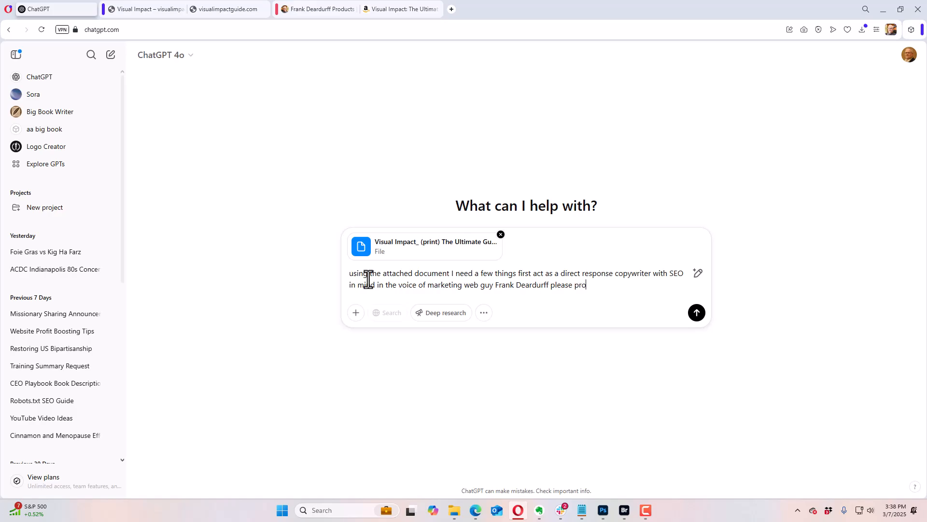
type("vide a good b")
type("mag")
key("BackSpace")
key("BackSpace")
key("BackSpace")
type("seo description")
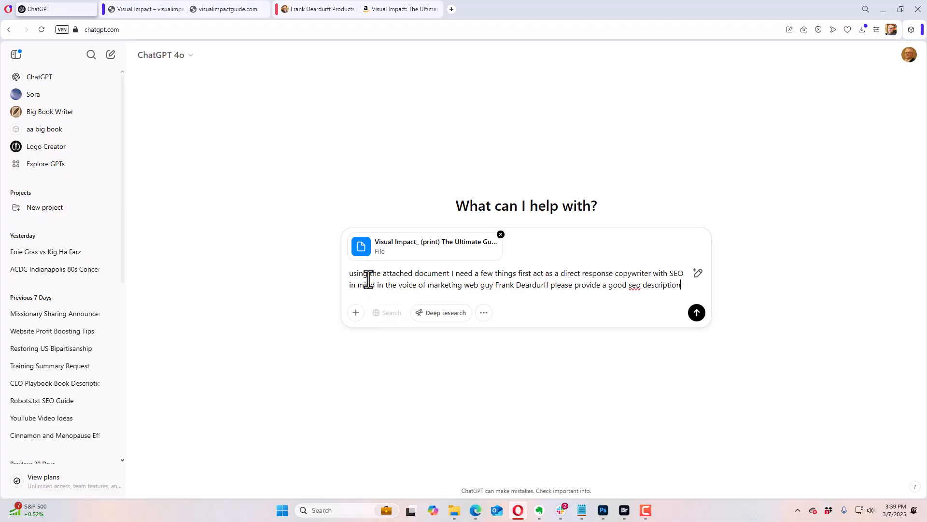
type(" to use for images. Also")
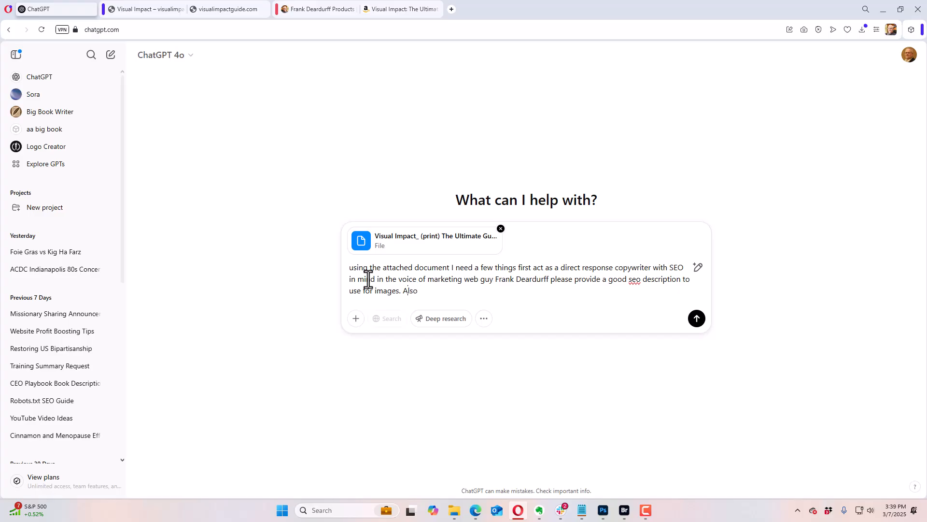
Step: Extend the prompt with "Also write a good headline with impactful subheadline that grabs attention."
type("write a good headline with s")
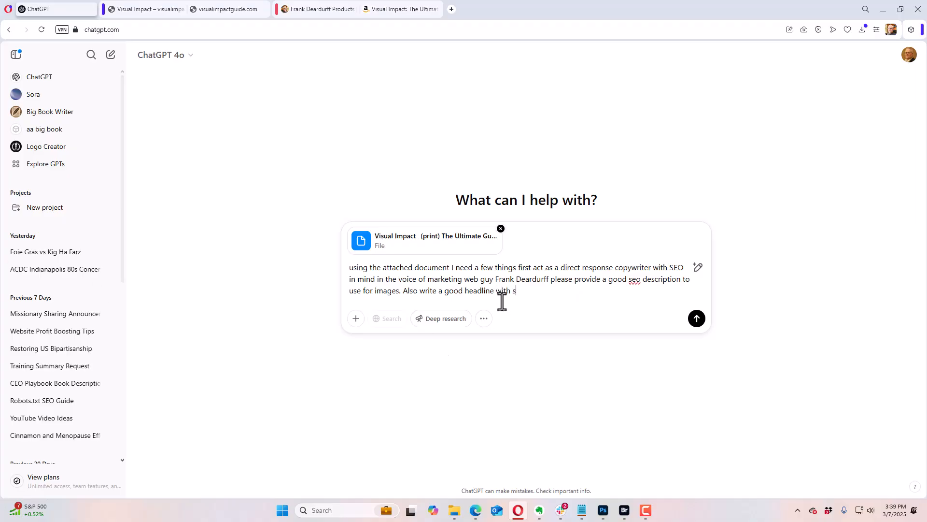
key("BackSpace")
type("impactful subheadline that ")
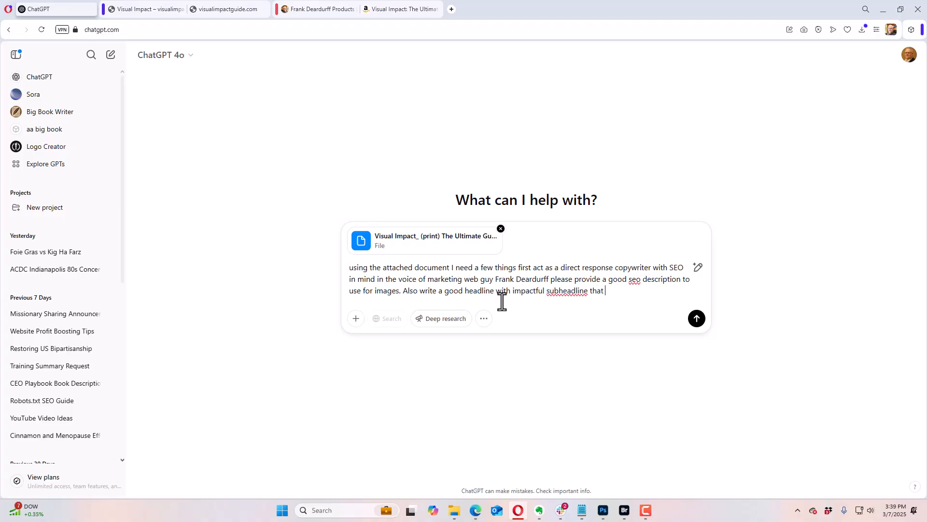
type("graps attention")
type(". and a good lead in ")
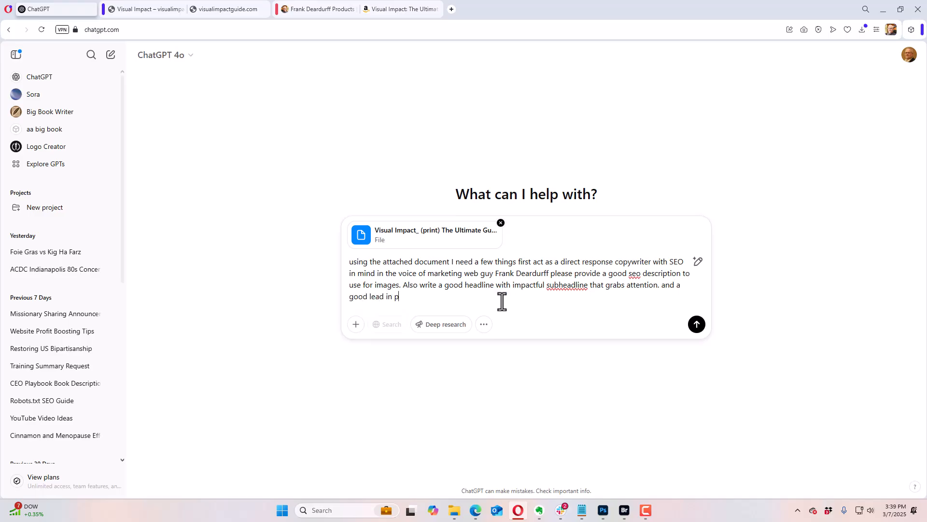
type("paragraph with call to action. A")
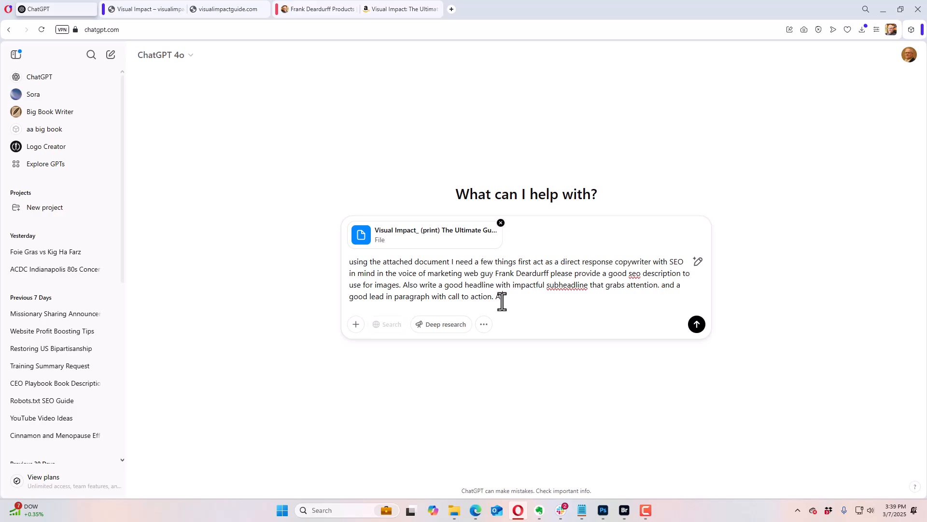
type("ps")
Step: Finish the prompt with "Also write a section for why this book and about the author." and send it
key("BackSpace")
key("BackSpace")
key("BackSpace")
type("lso write a section for why this book and ")
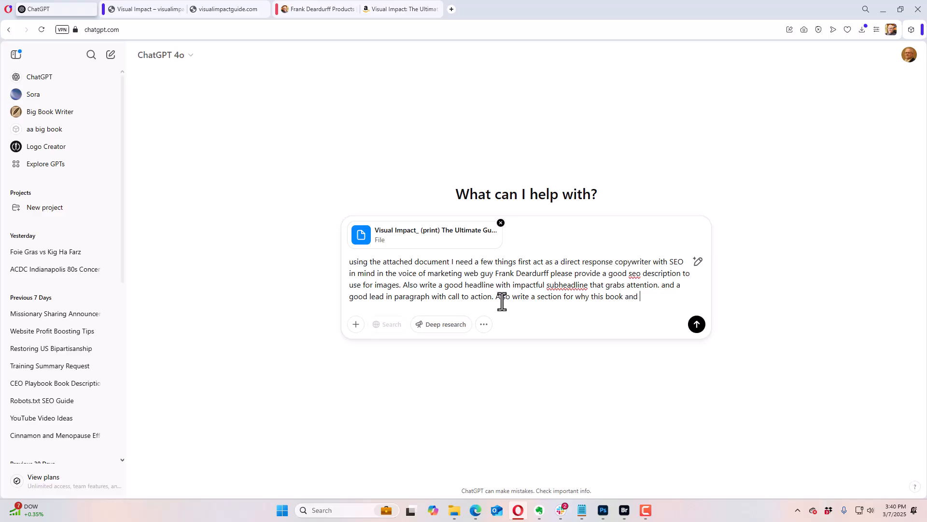
type("about the author.")
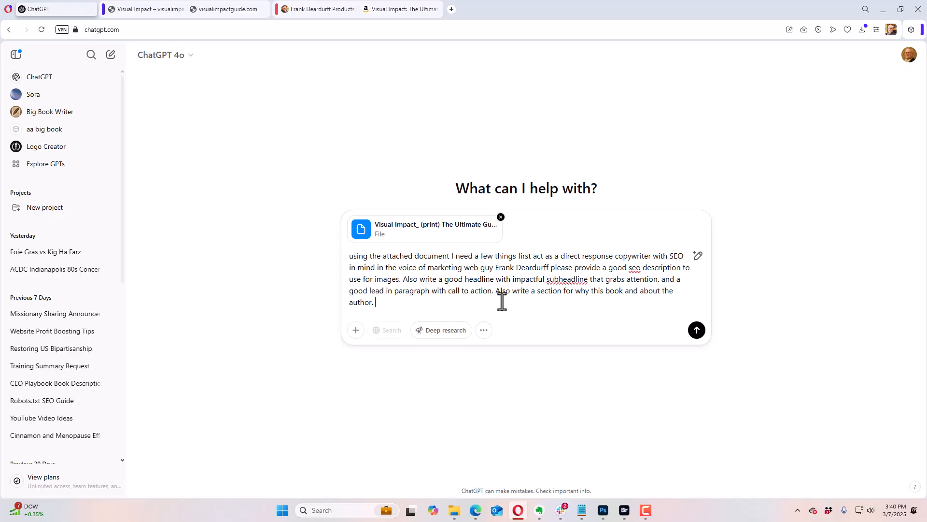
key("Return")
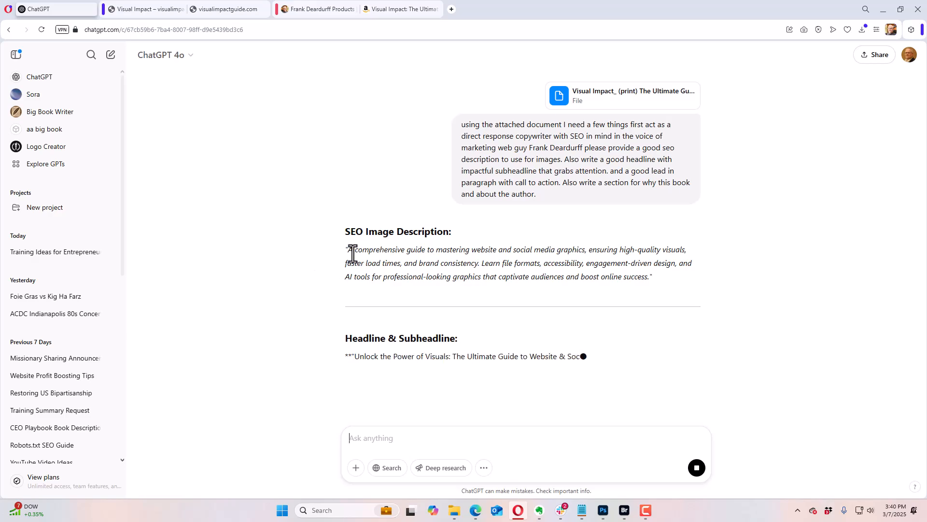
Step: Copy ChatGPT's SEO image description into the background image's description in the page editor, and use that image as the row's background photo
left_click_drag(348, 249, 650, 278)
key("ctrl+c")
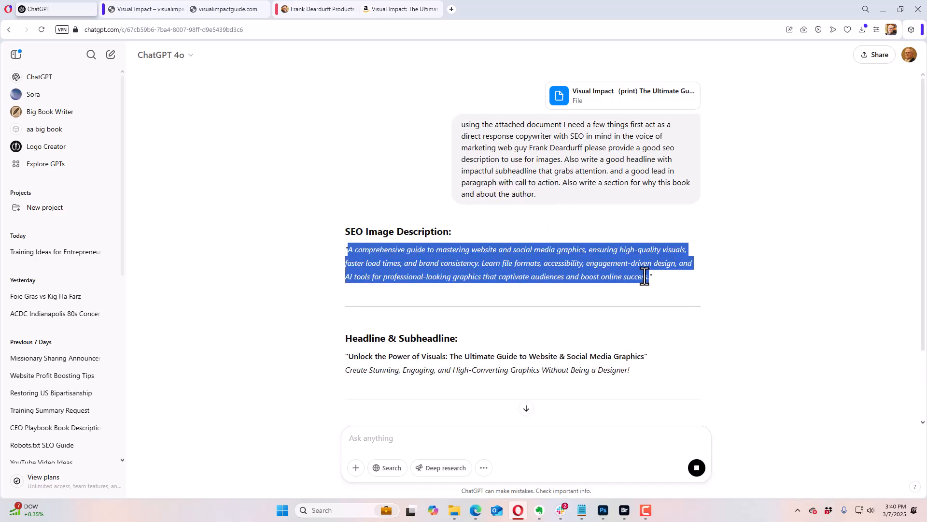
left_click(393, 10)
left_click(335, 11)
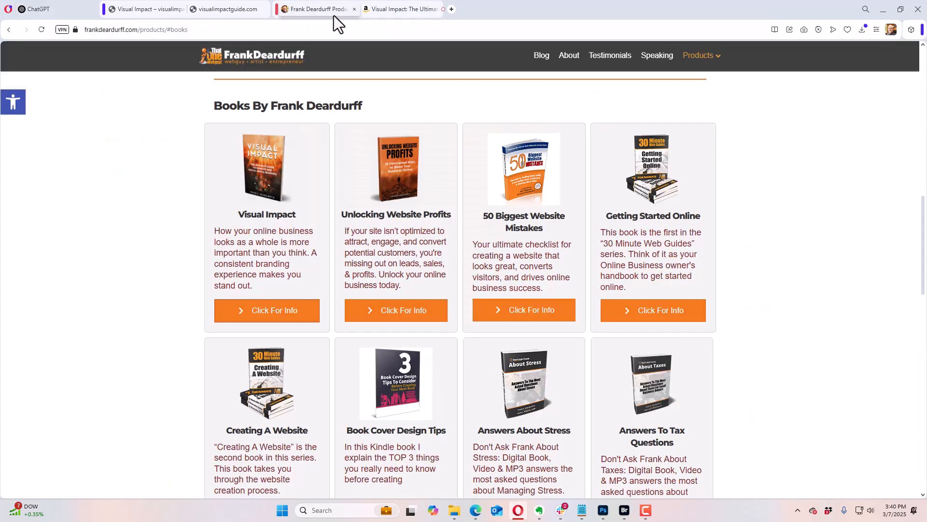
left_click(225, 11)
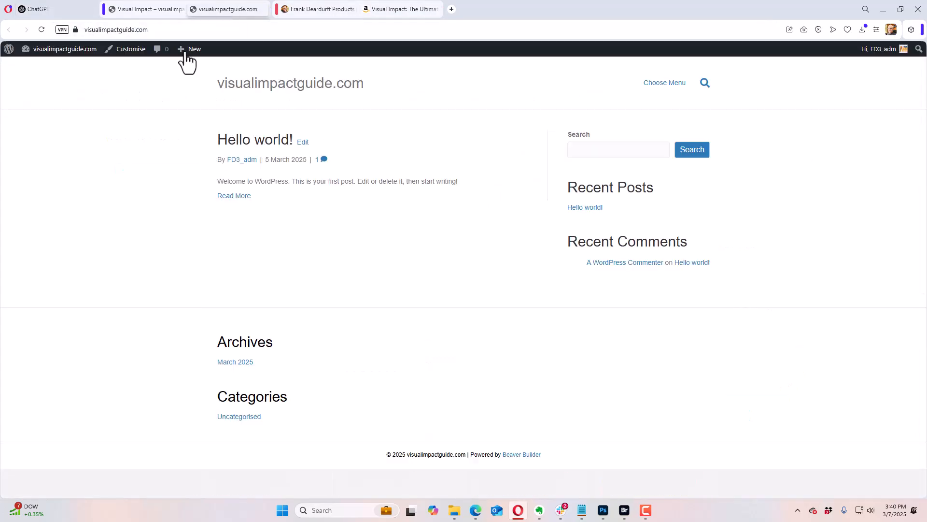
left_click(151, 9)
left_click(829, 394)
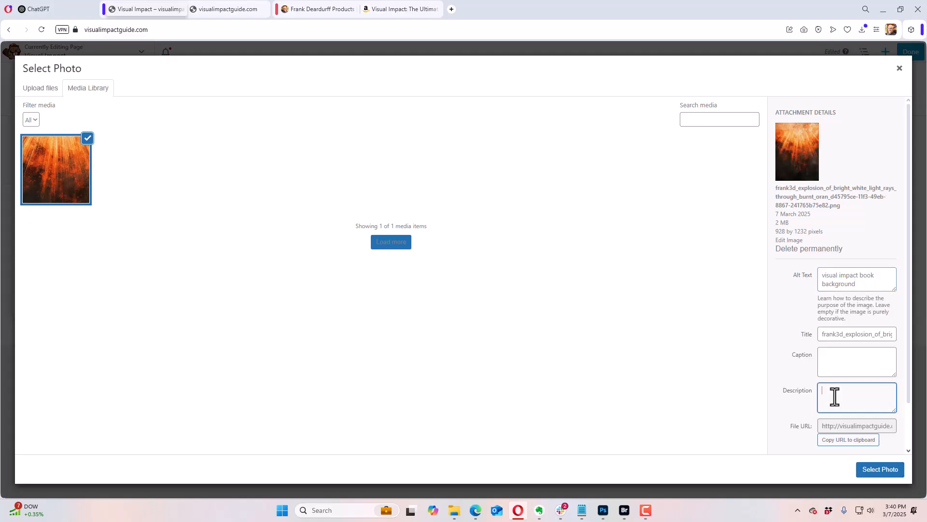
key("ctrl+v")
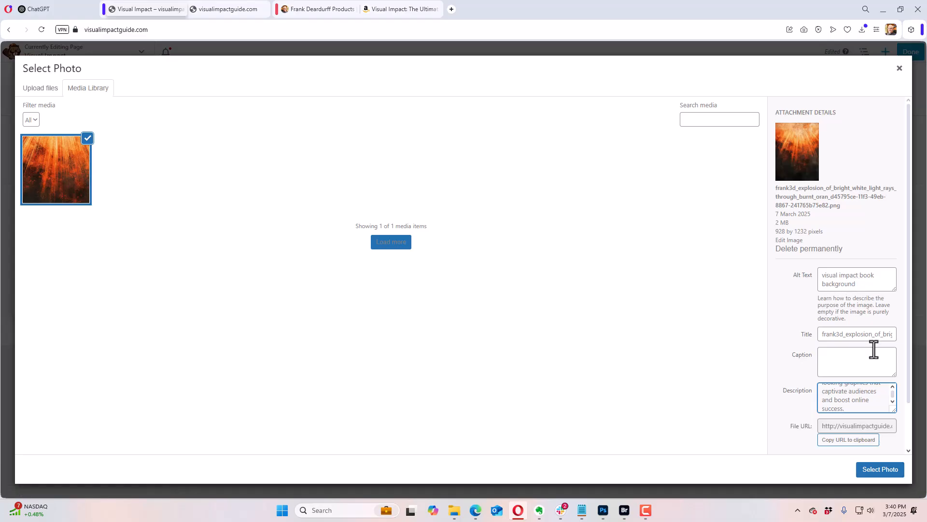
scroll(907, 358, "down", 2)
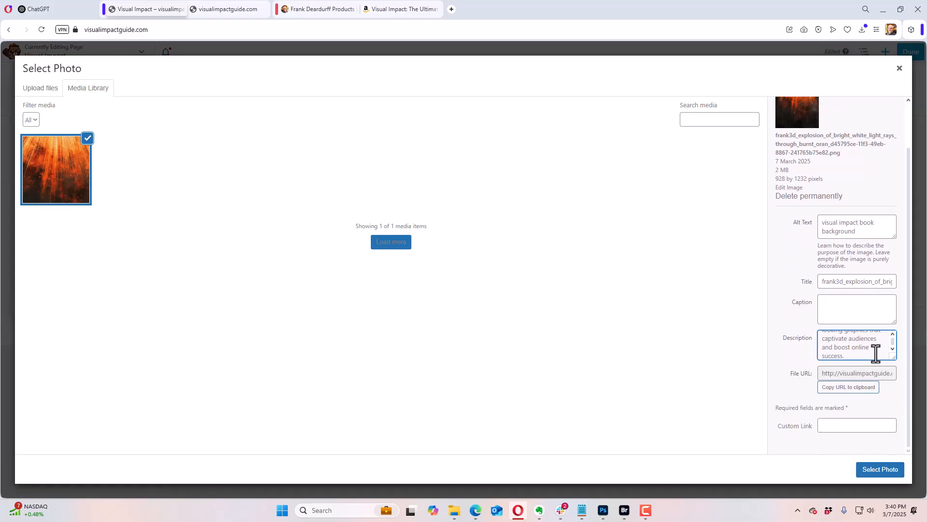
left_click(867, 467)
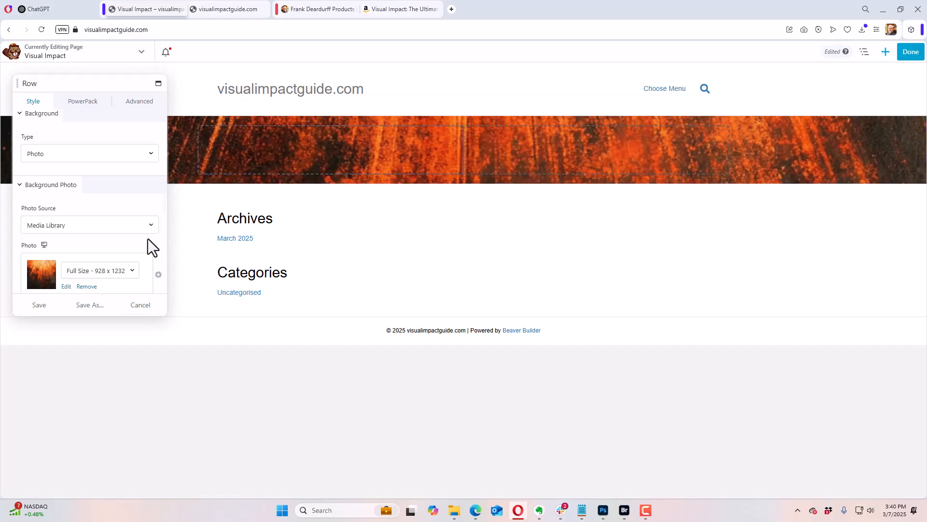
Step: Try a white overlay colour at 0.12 opacity over the row's background photo
scroll(119, 239, "down", 2)
scroll(118, 238, "down", 4)
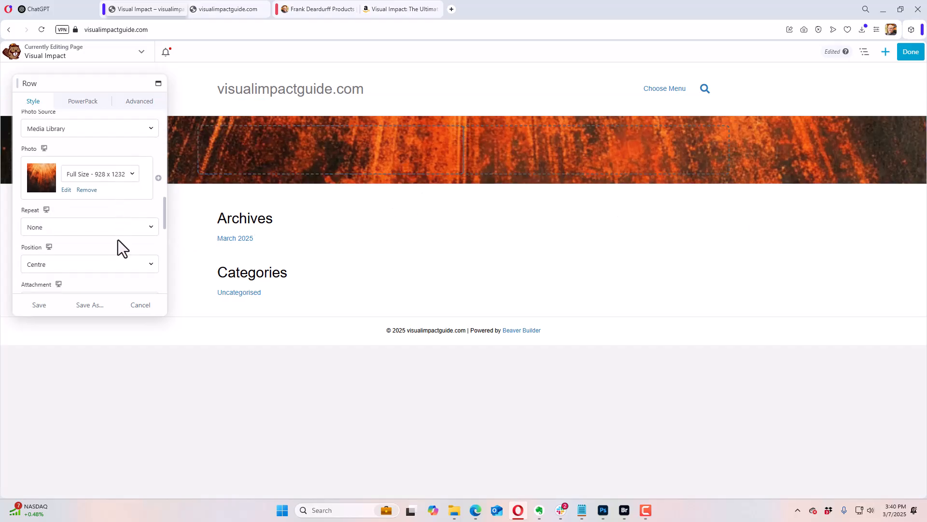
scroll(114, 239, "down", 3)
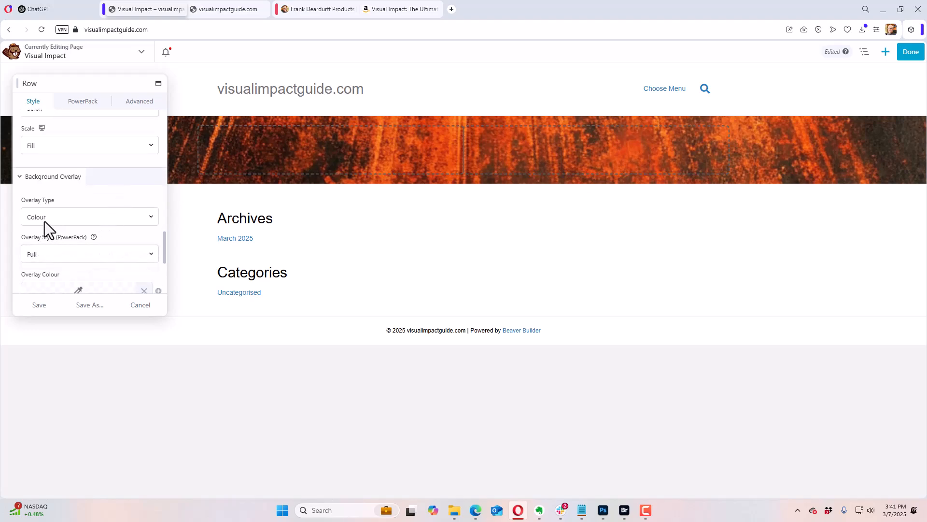
scroll(92, 220, "down", 1)
left_click(82, 246)
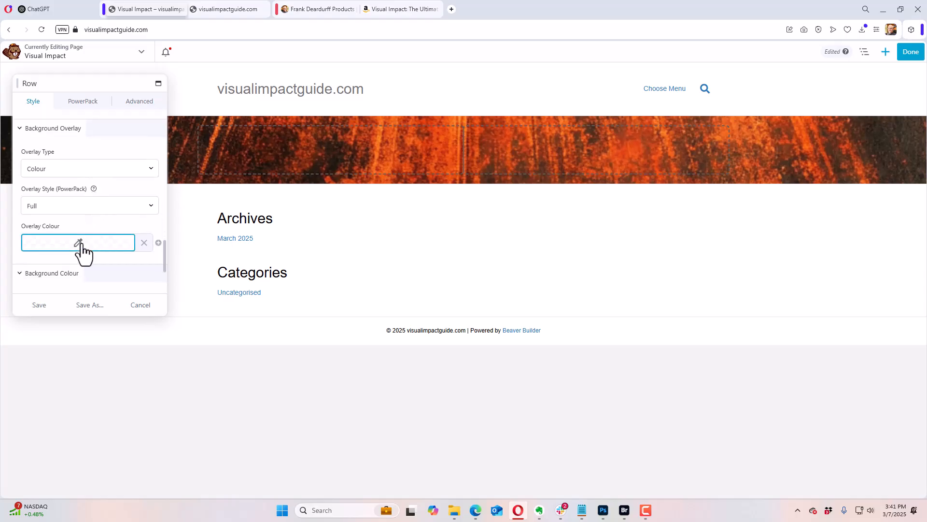
left_click_drag(132, 363, 9, 369)
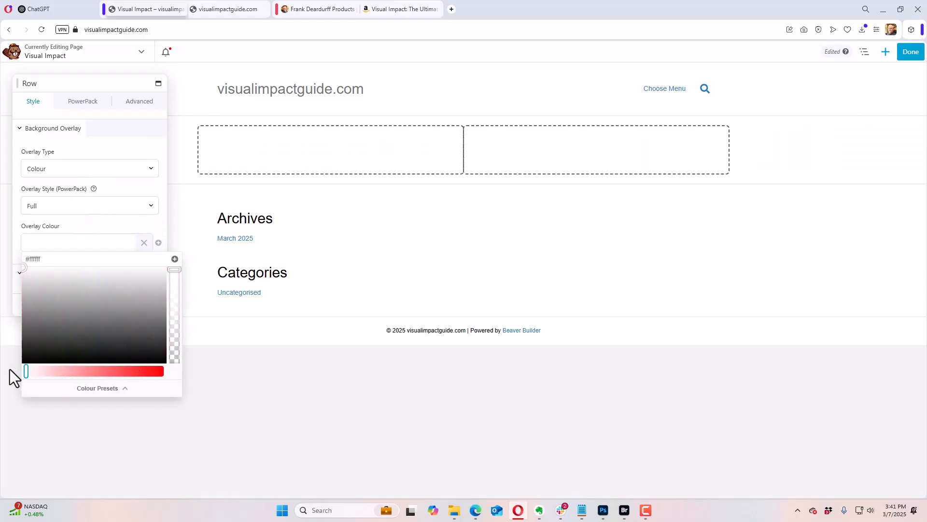
left_click(97, 238)
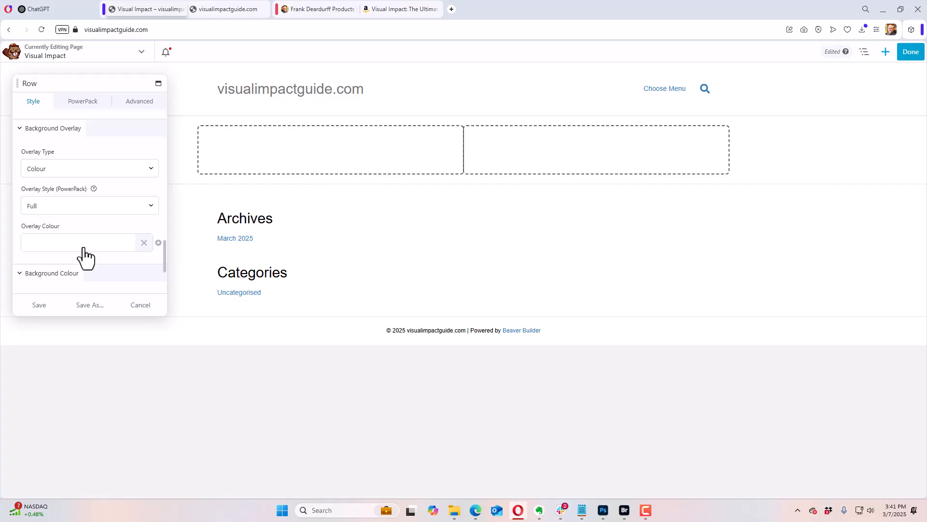
left_click(85, 246)
left_click_drag(175, 270, 173, 352)
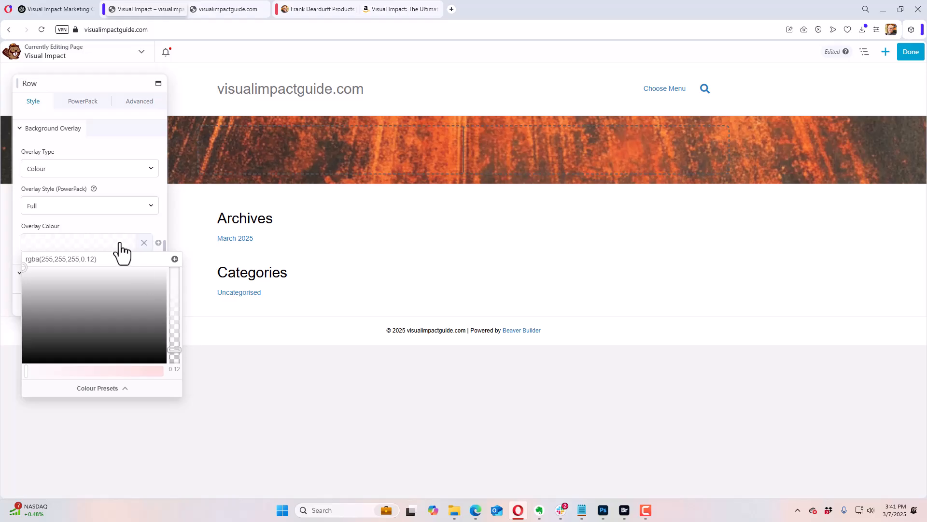
left_click(107, 236)
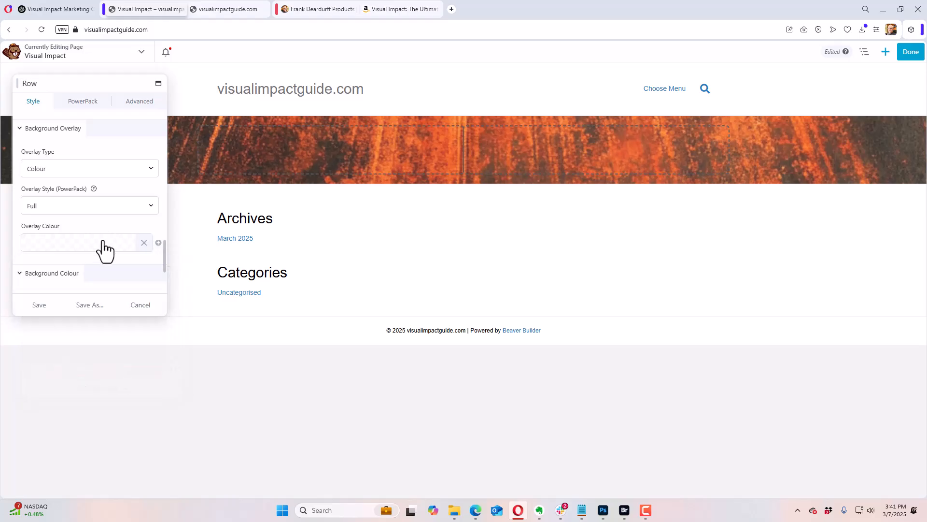
Step: Set the row's background overlay to black at 0.36 opacity and save the row settings
left_click(99, 244)
left_click(151, 350)
left_click_drag(165, 358, 184, 379)
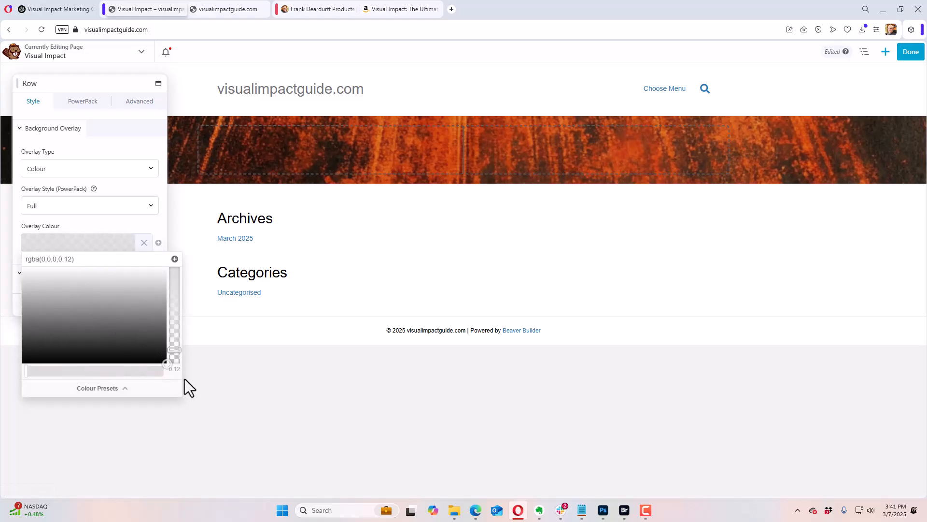
mouse_move(173, 346)
left_mouse_down()
mouse_move(176, 264)
mouse_move(176, 332)
left_mouse_up()
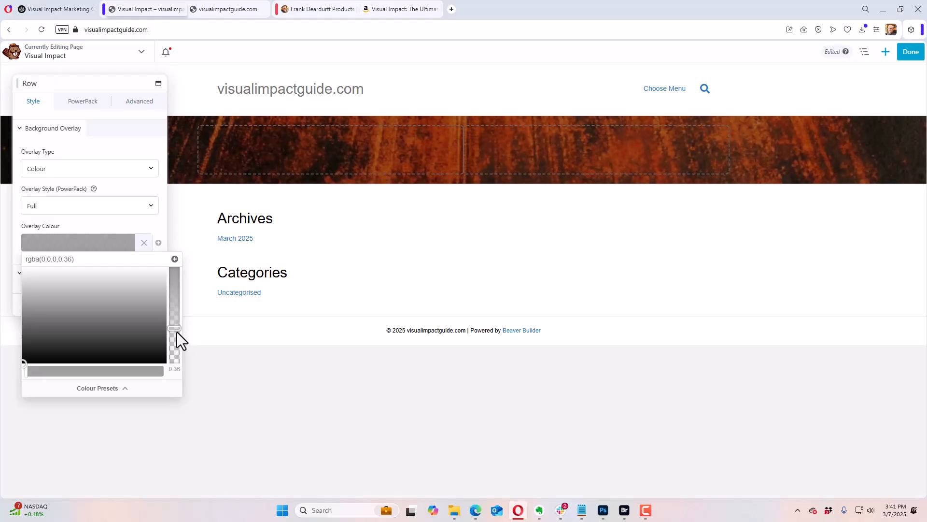
left_click(119, 222)
left_click(38, 306)
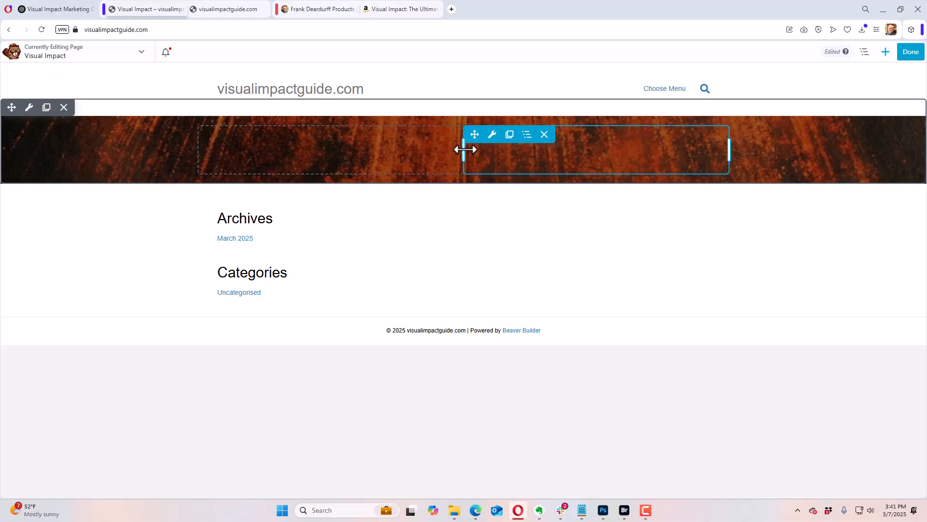
Step: Widen the row's left column to about two thirds of the content width and add a Photo module to the right column
left_click_drag(464, 150, 544, 150)
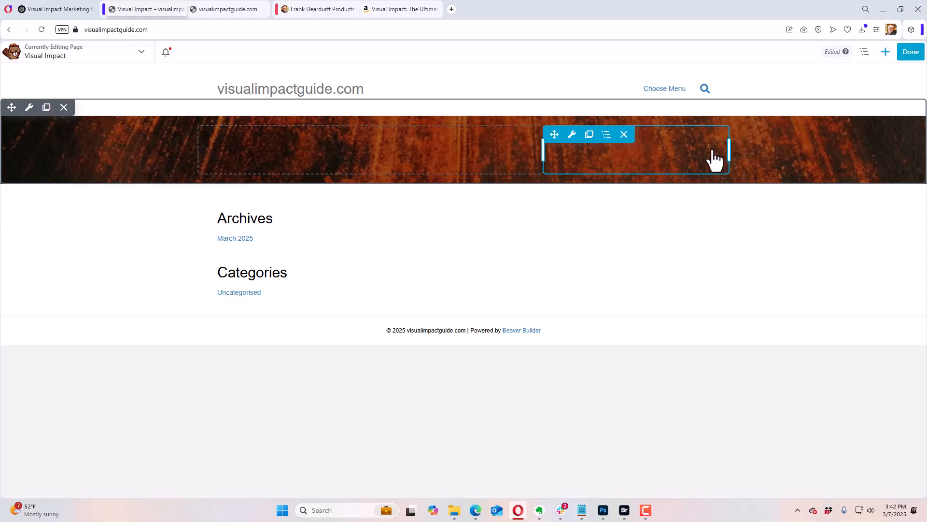
left_click(886, 53)
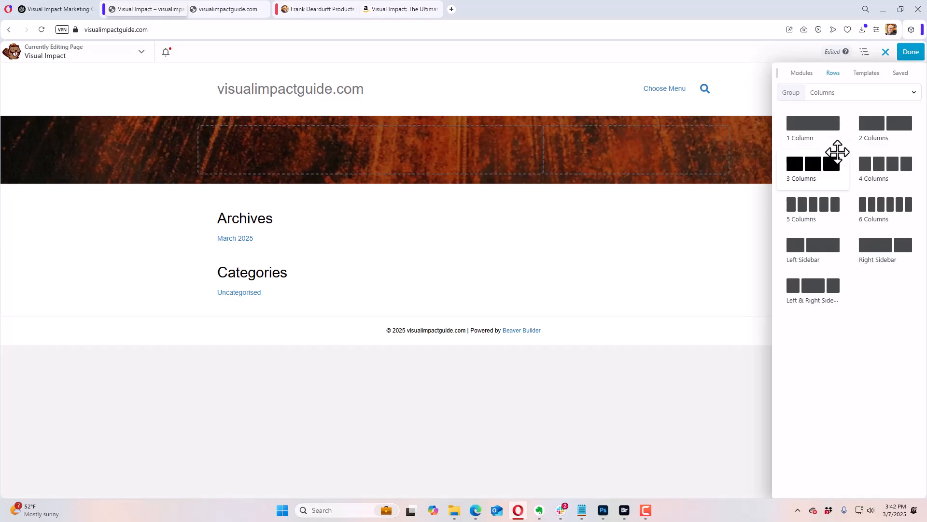
left_click(802, 73)
left_click_drag(811, 208, 604, 175)
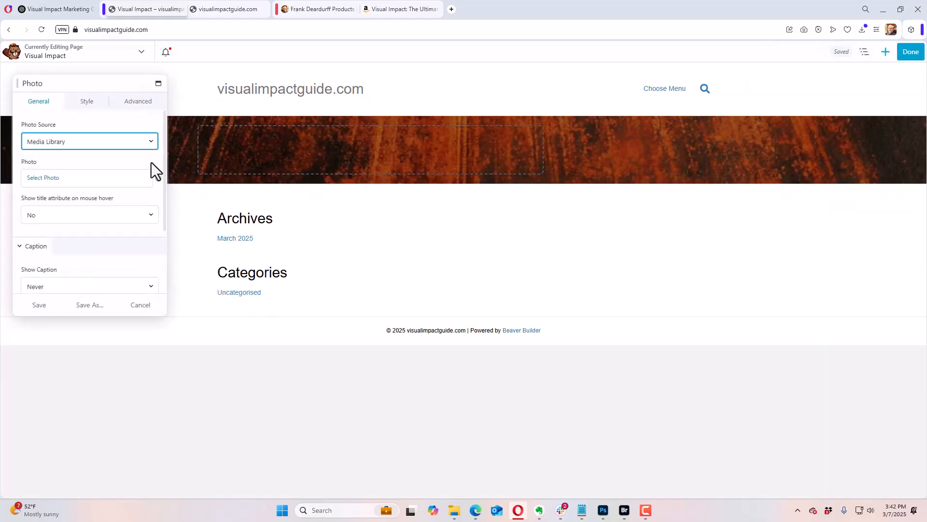
Step: Upload the visual-impact-the-ultimate-guide-to-website-and-social-media-graphics image of the stacked books for the Photo module
left_click(46, 180)
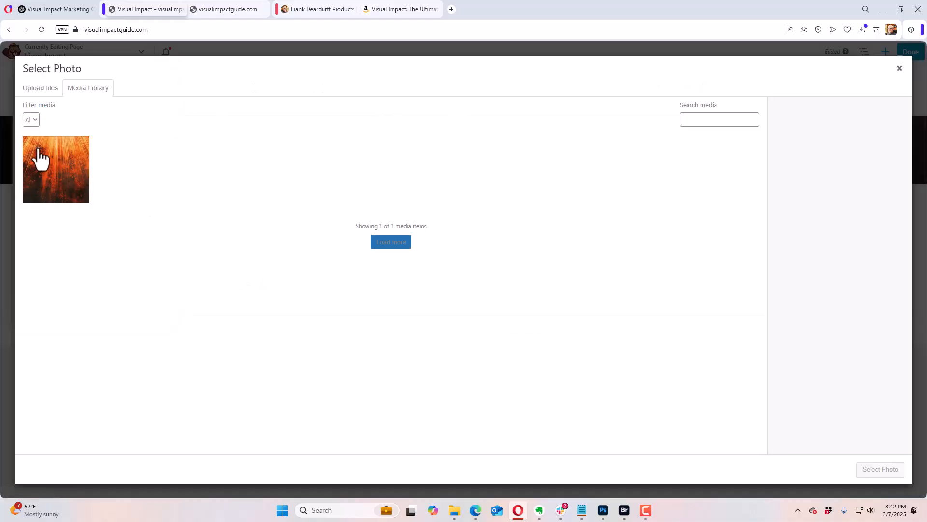
left_click(40, 89)
left_click(469, 262)
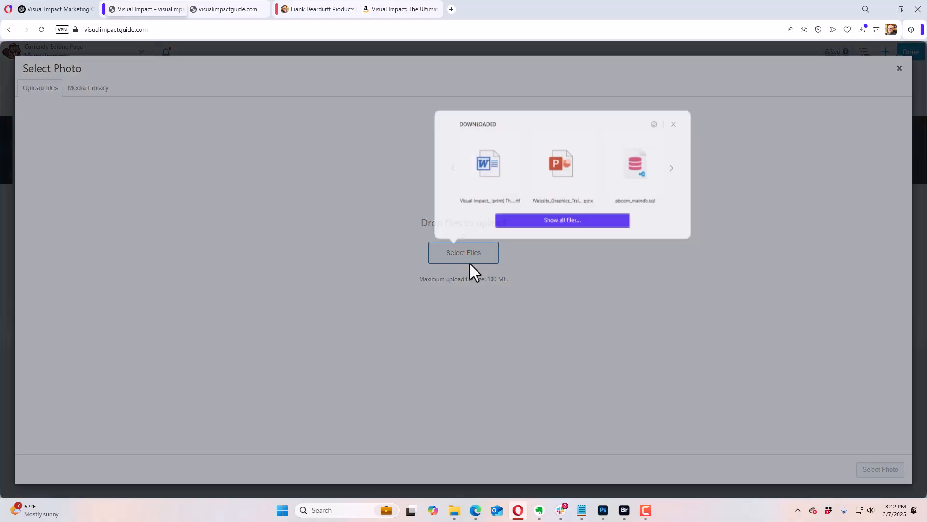
left_click(543, 218)
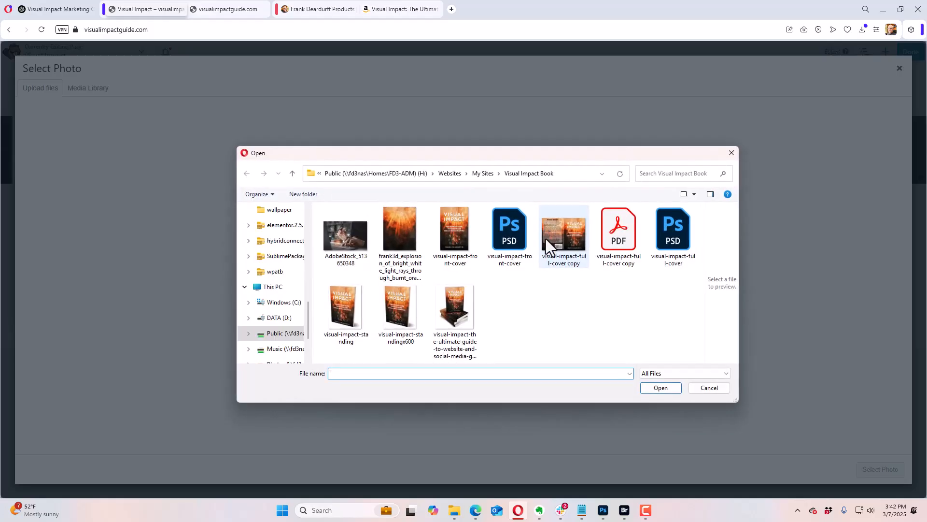
left_click(454, 309)
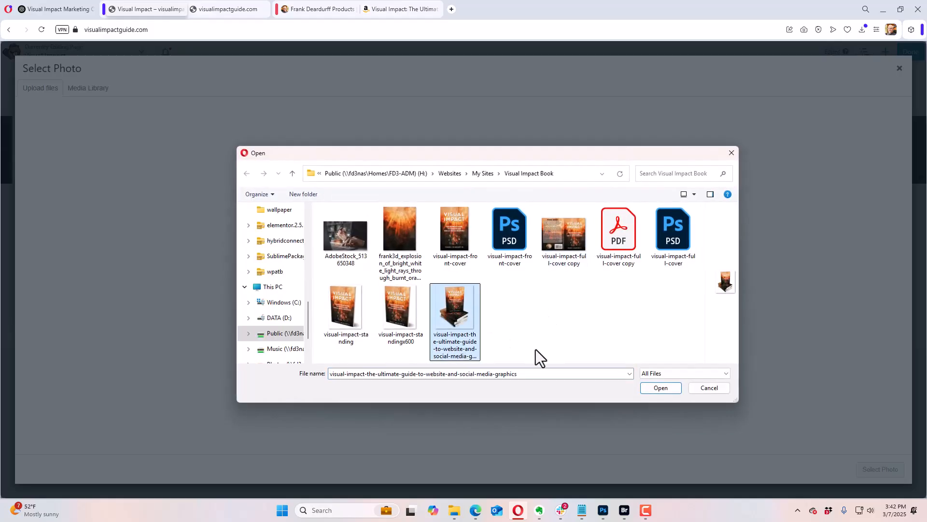
left_click(660, 388)
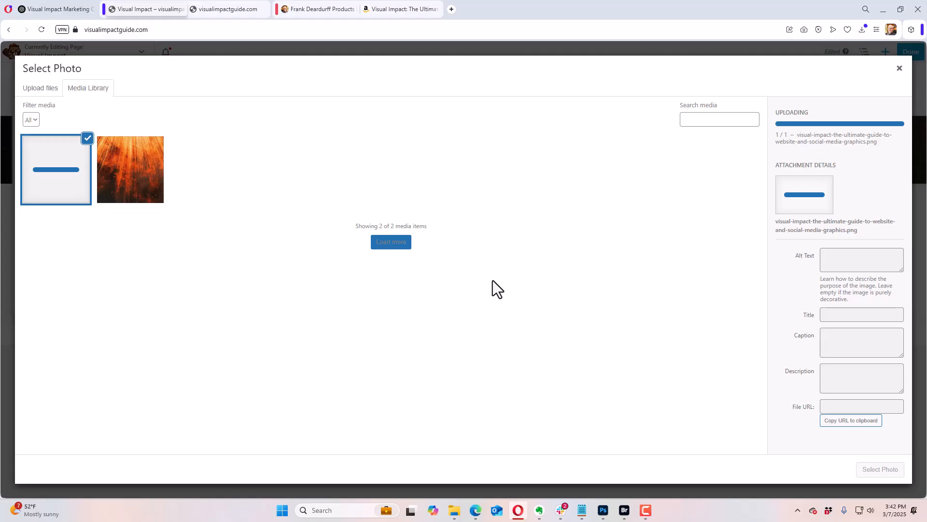
Step: Give the book image alt text naming the Visual Impact book and its author, and paste the SEO image description into its description
left_click(852, 266)
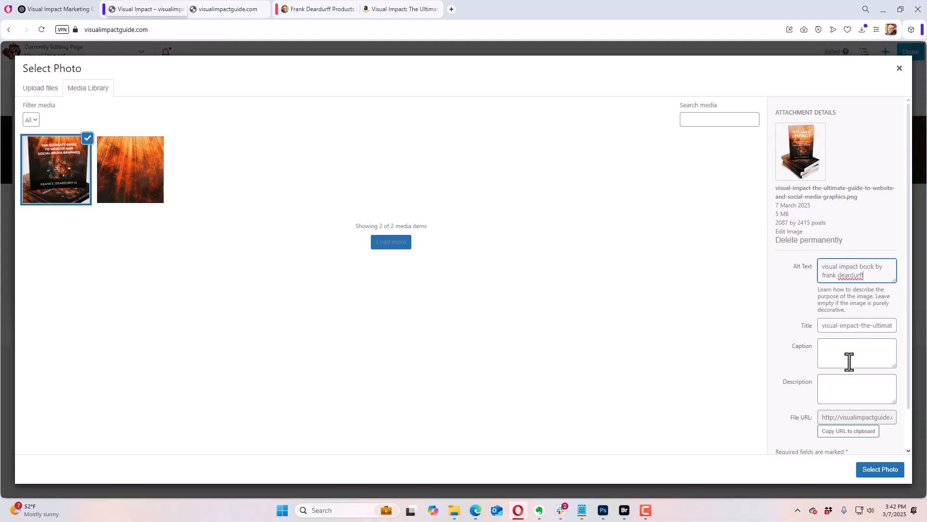
left_click(843, 384)
key("ctrl+v")
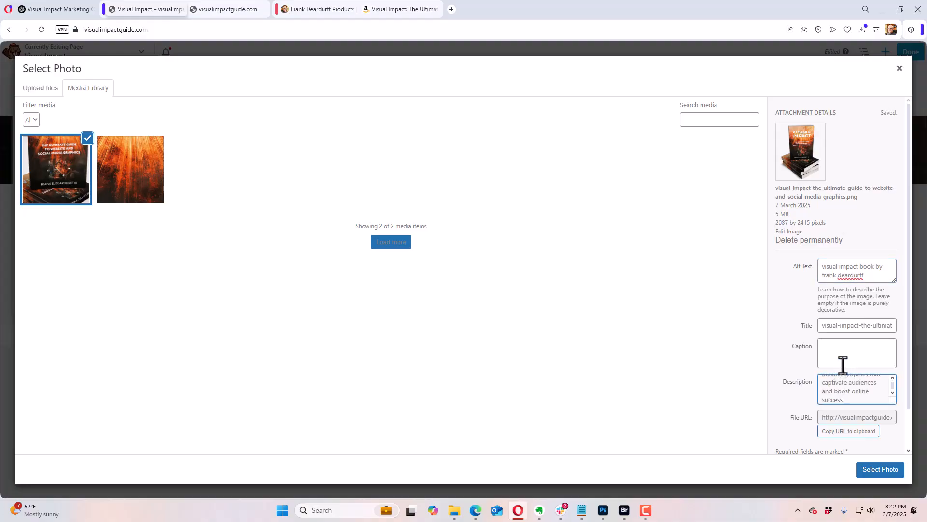
scroll(865, 399, "up", 3)
scroll(865, 398, "down", 3)
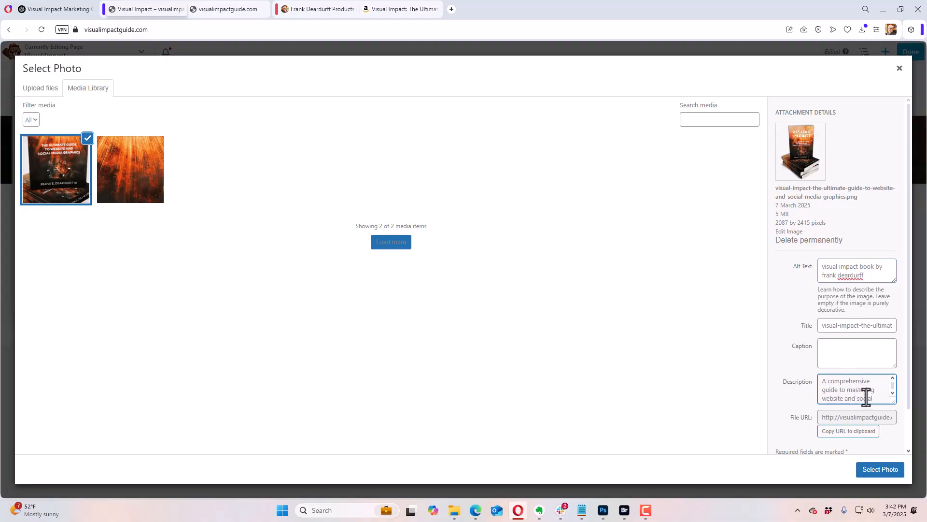
scroll(865, 397, "up", 5)
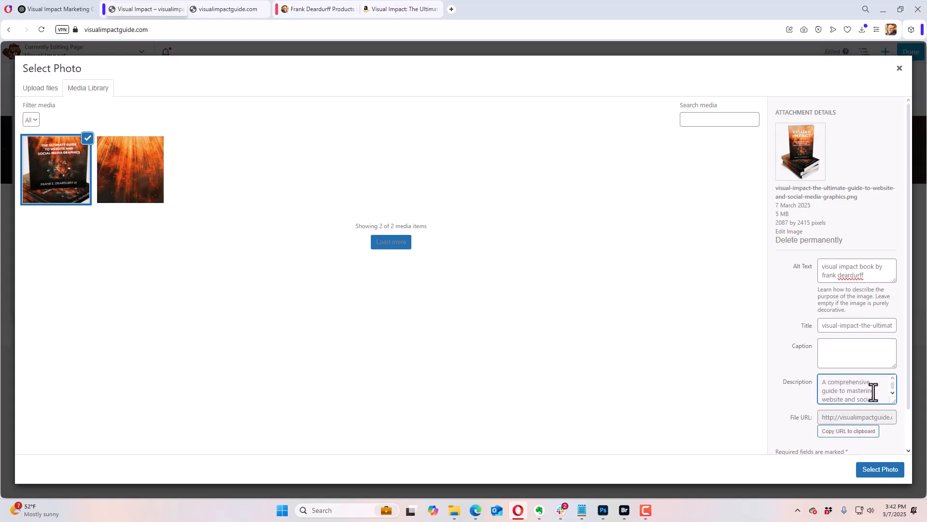
scroll(874, 391, "down", 3)
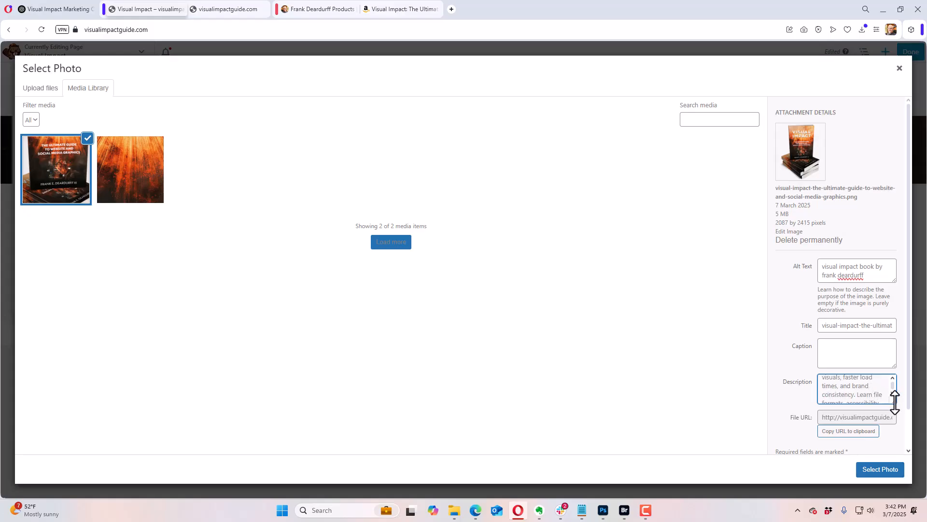
Step: Shorten the image description to "A comprehensive guide to mastering website and social media graphics", then insert the photo and save the module
left_click_drag(895, 403, 896, 424)
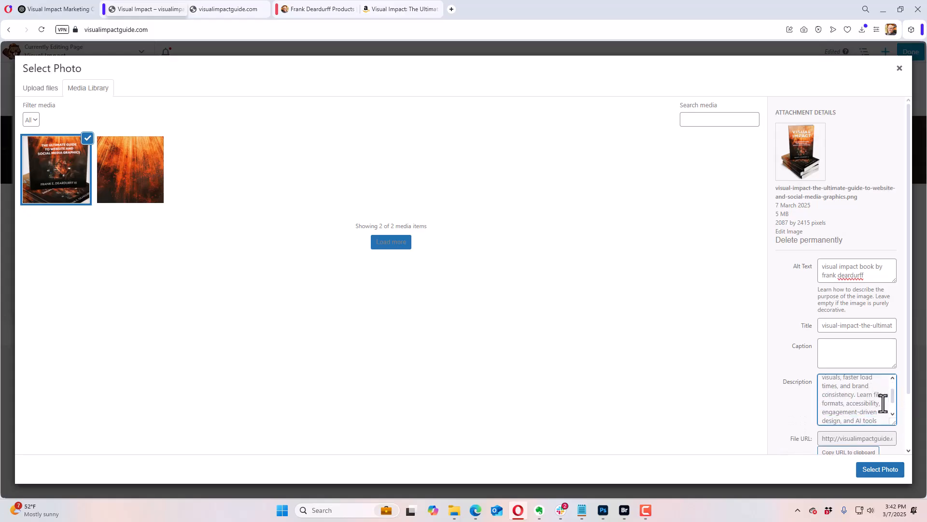
scroll(884, 405, "up", 3)
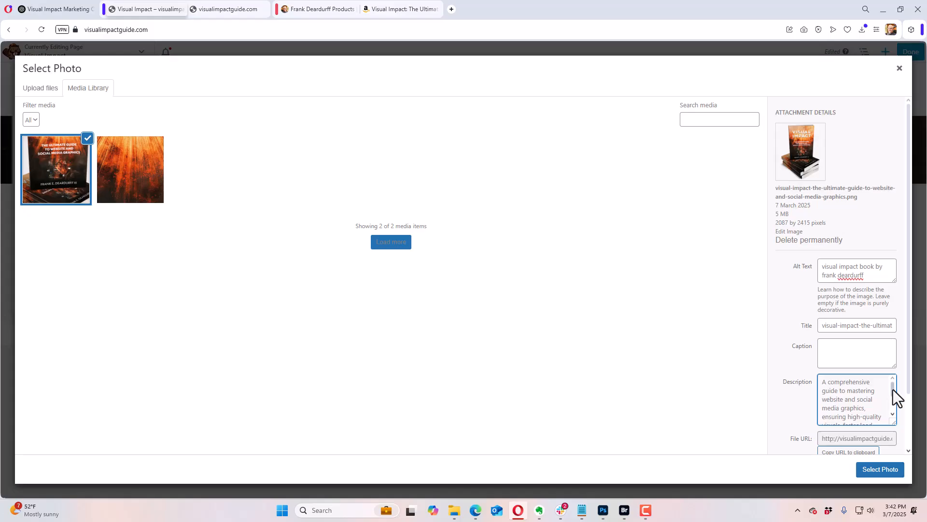
scroll(896, 397, "down", 1)
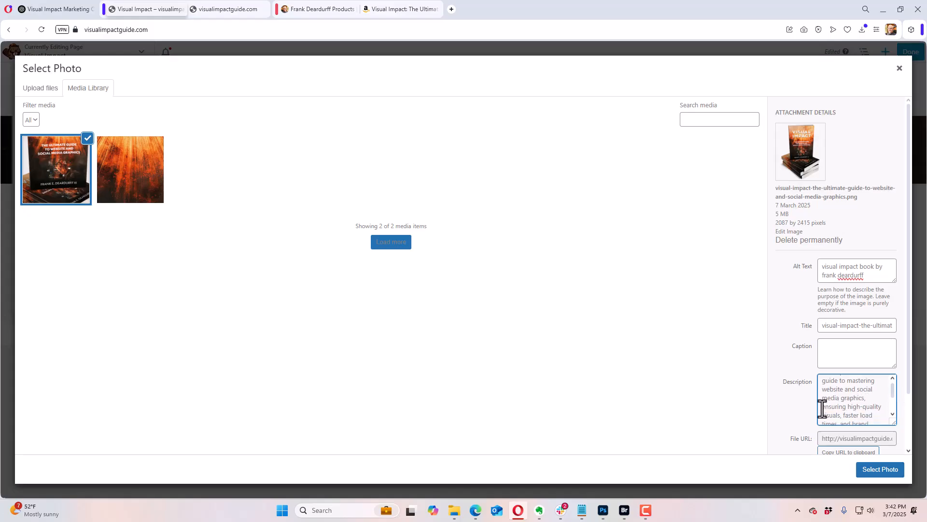
left_click_drag(821, 409, 882, 430)
key("BackSpace")
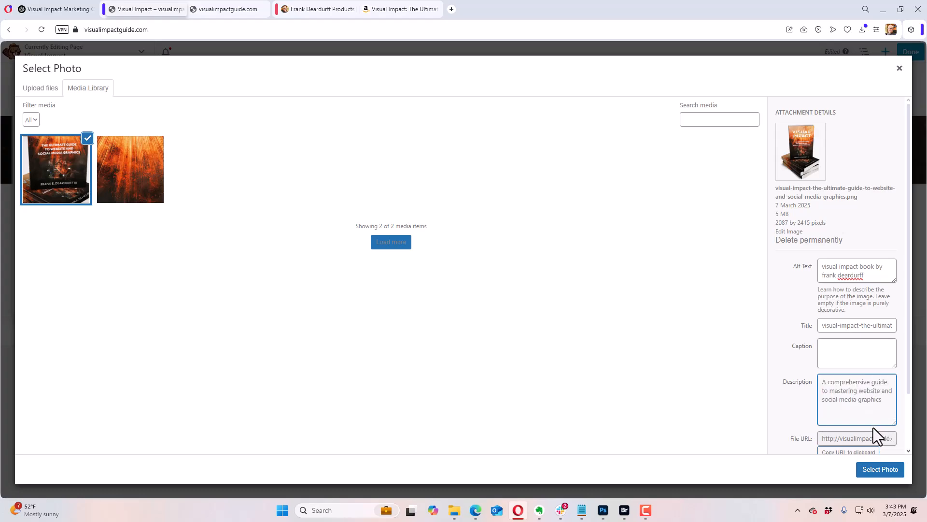
left_click(874, 470)
mouse_move(596, 269)
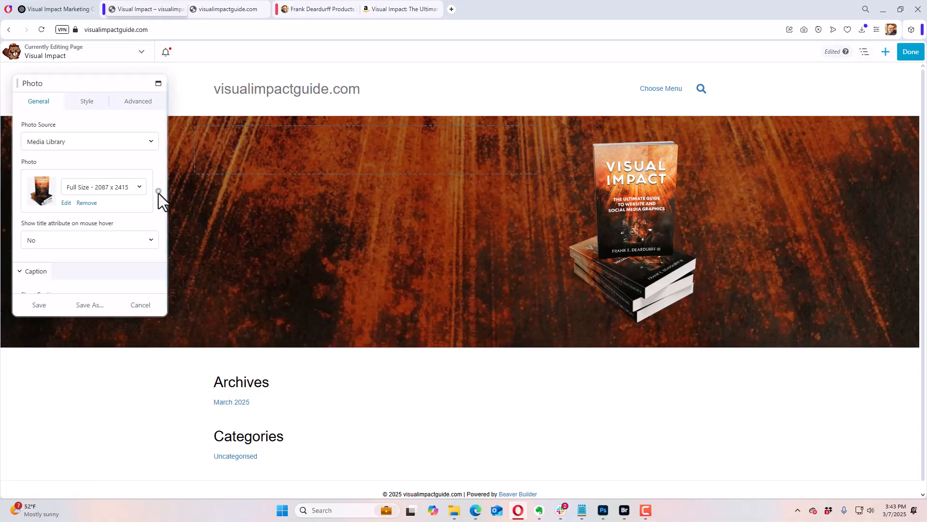
left_click(41, 305)
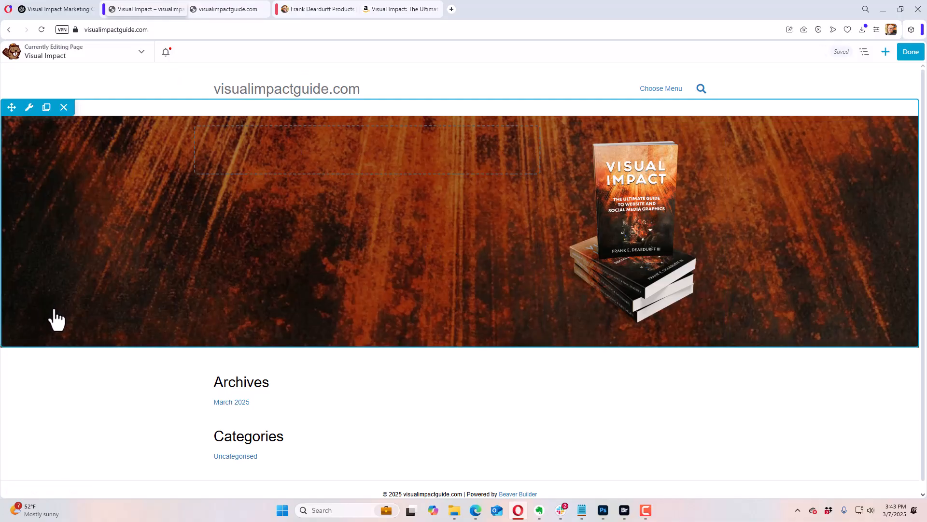
Step: Add a PowerPack Smart Headings module to the row's empty left column
left_click(885, 52)
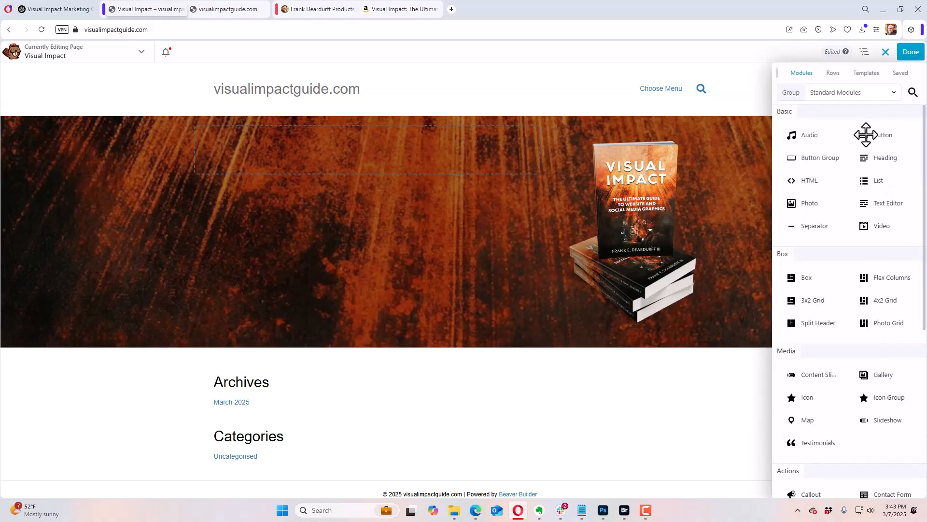
left_click(833, 96)
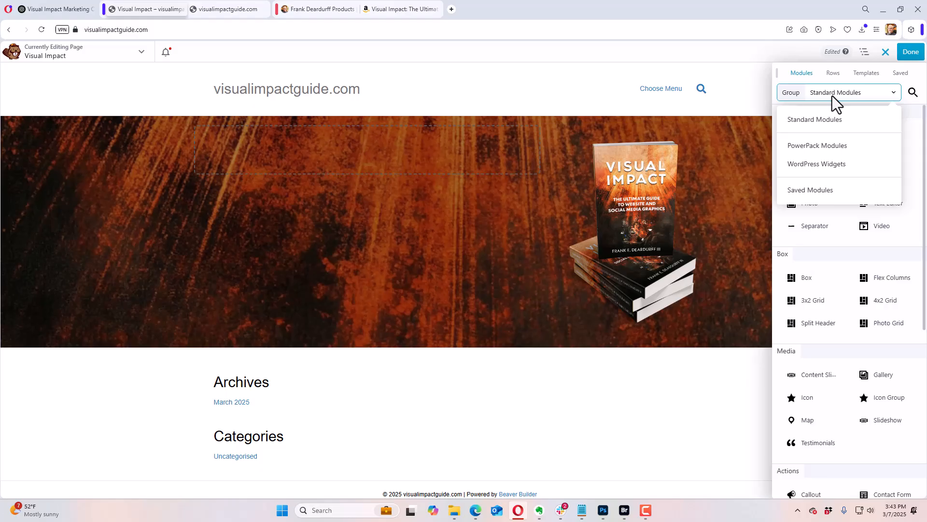
left_click(820, 145)
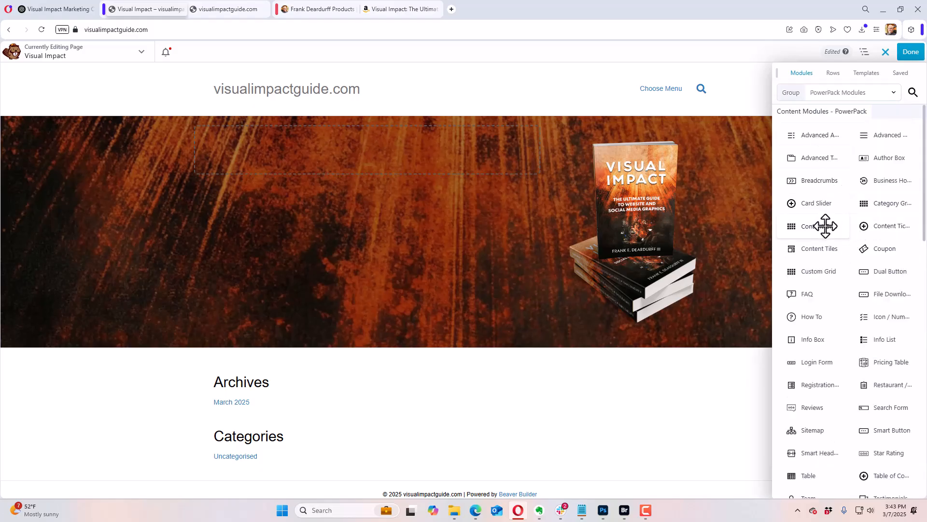
left_click_drag(820, 455, 362, 169)
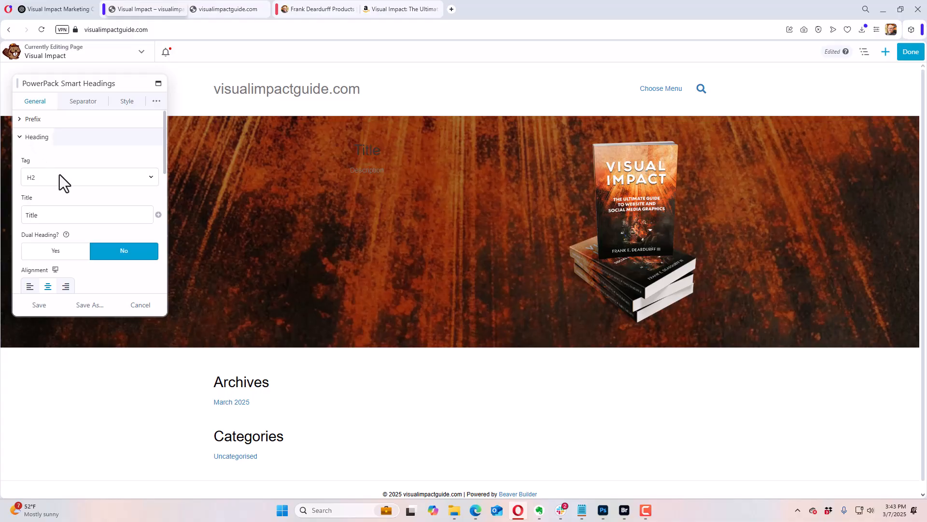
Step: Set the heading's title to ChatGPT's headline "Unlock the Power of Visuals: The Ultimate Guide to Website & Social Media Graphics" with tag H1
left_click(59, 9)
left_click(326, 246)
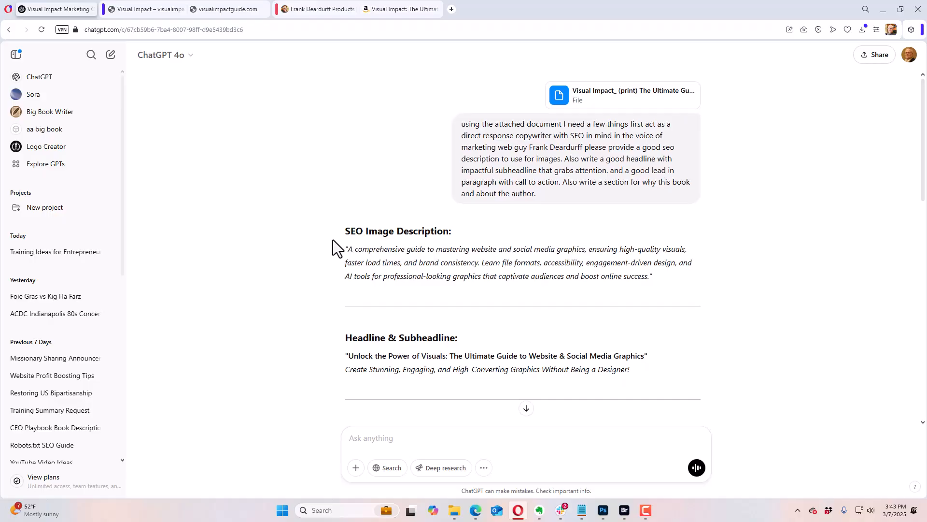
scroll(332, 241, "down", 2)
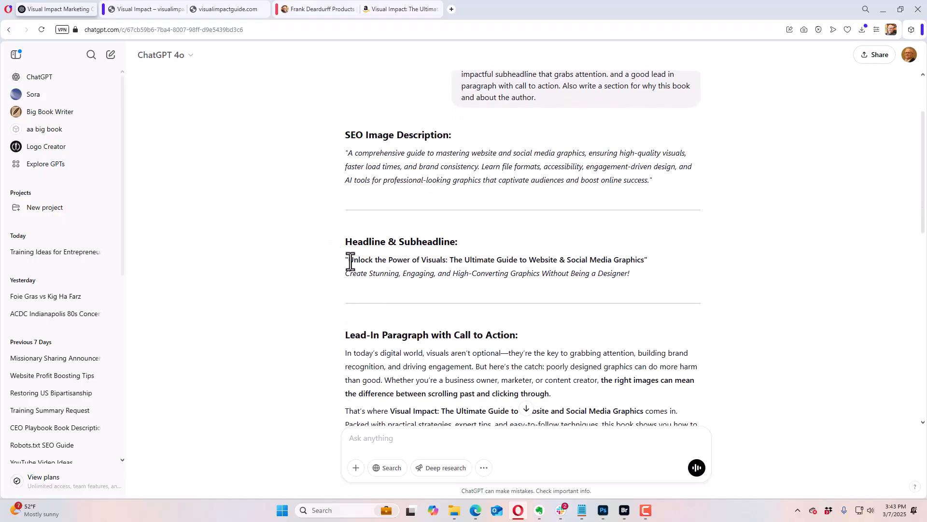
left_click_drag(349, 262, 645, 260)
key("ctrl+c")
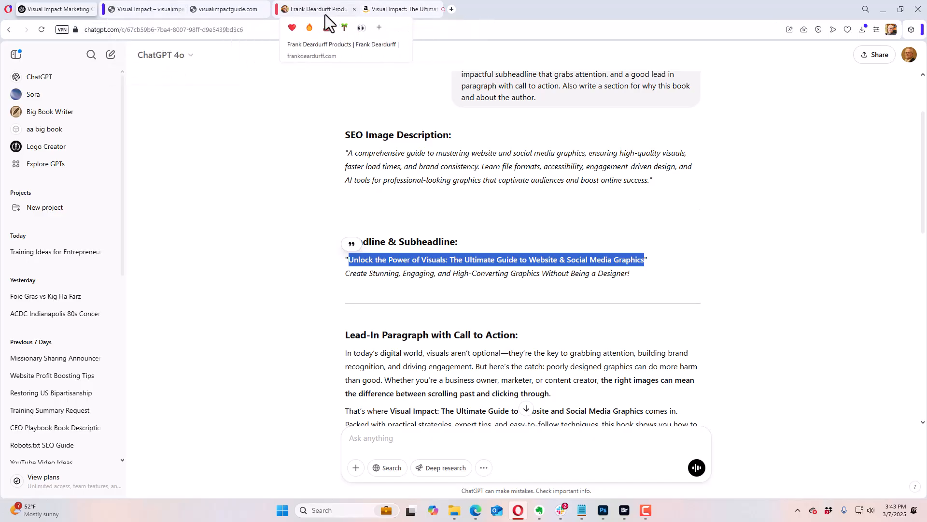
left_click(147, 10)
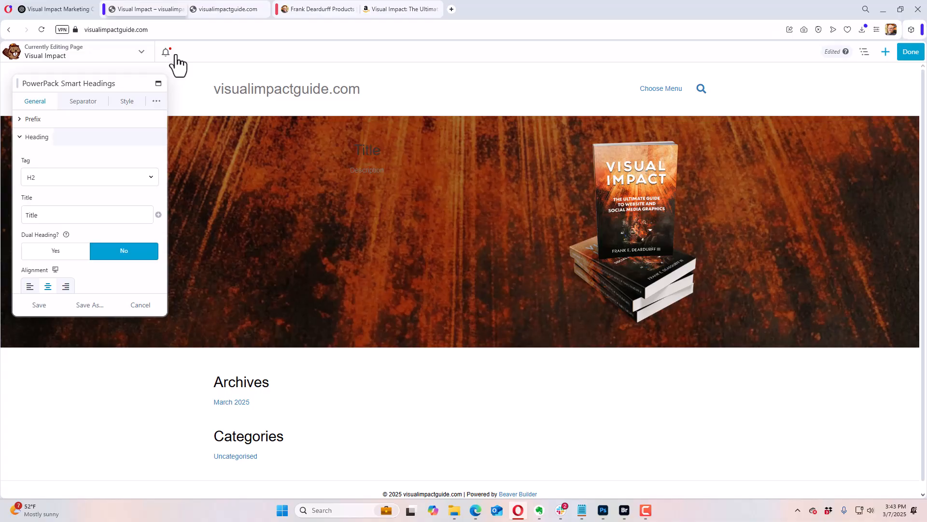
double_click(50, 216)
key("ctrl+v")
left_click(36, 176)
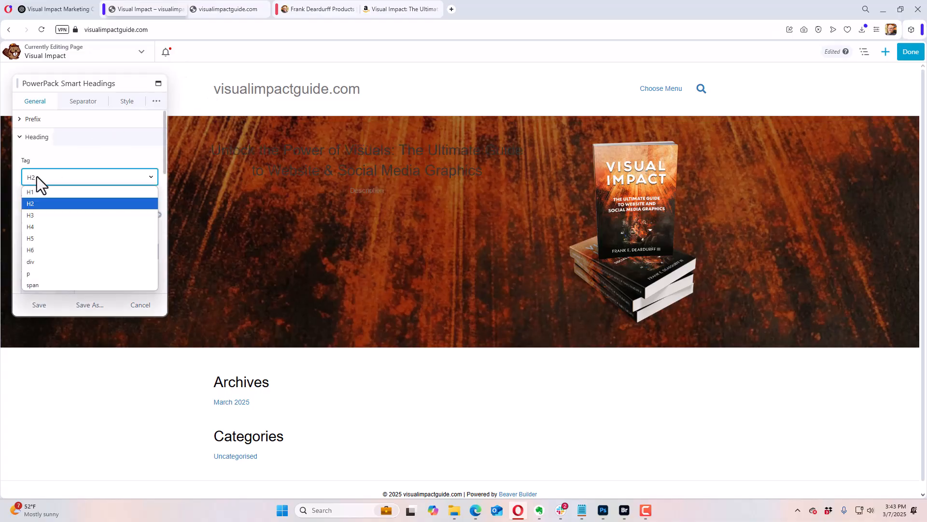
left_click(44, 194)
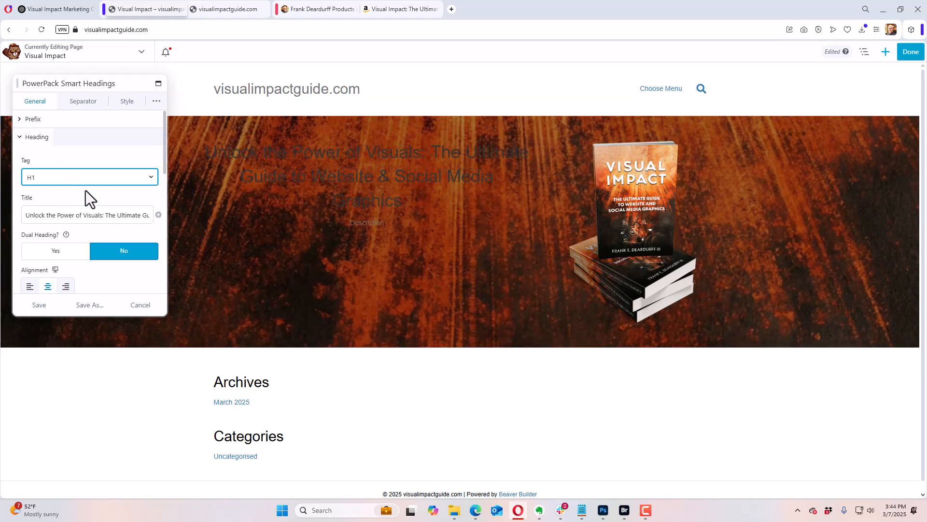
Step: Enable a stacked dual heading with ChatGPT's subheadline "Create Stunning, Engaging, and High-Converting Graphics Without Being a Designer!" as the secondary title
scroll(84, 198, "down", 1)
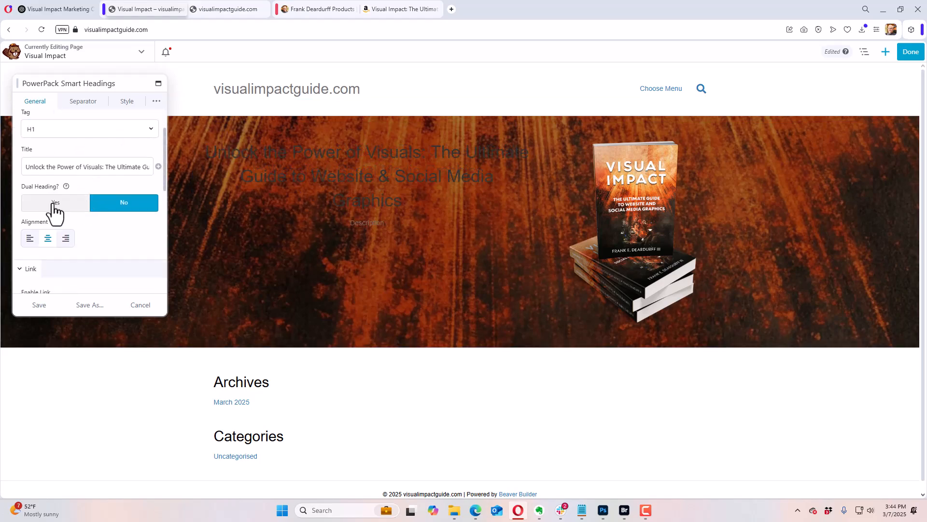
left_click(54, 205)
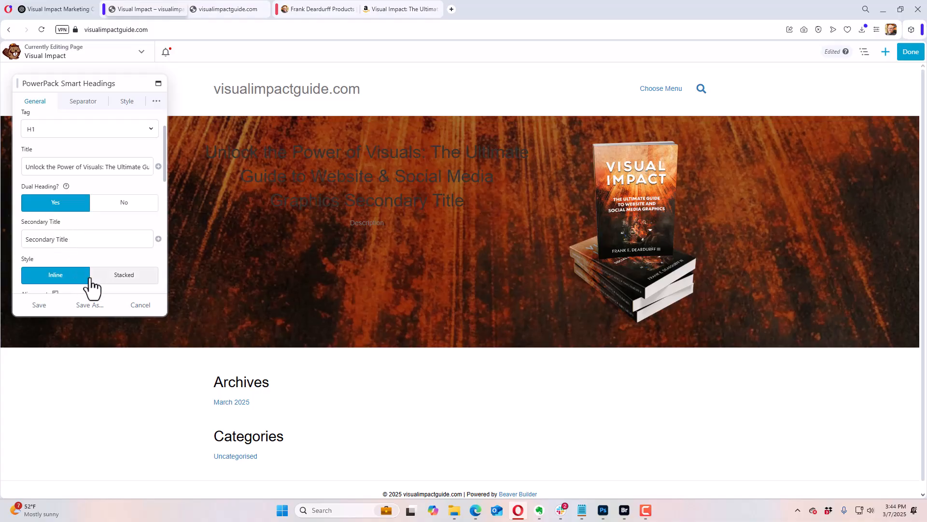
left_click(105, 277)
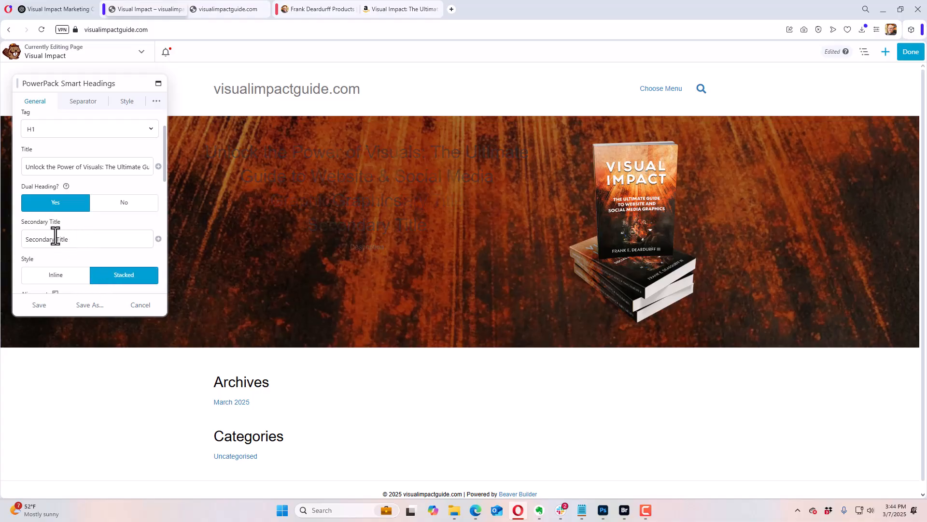
left_click(61, 9)
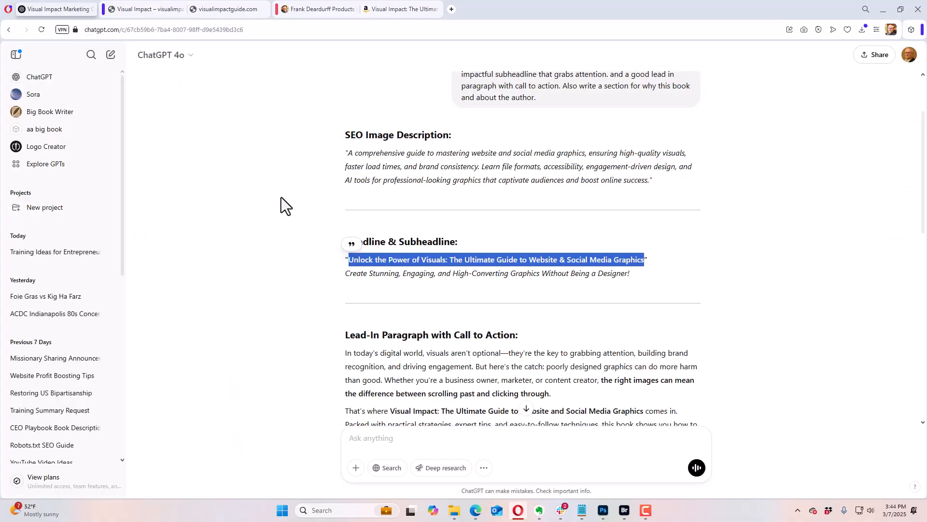
left_click_drag(346, 275, 639, 280)
key("ctrl+c")
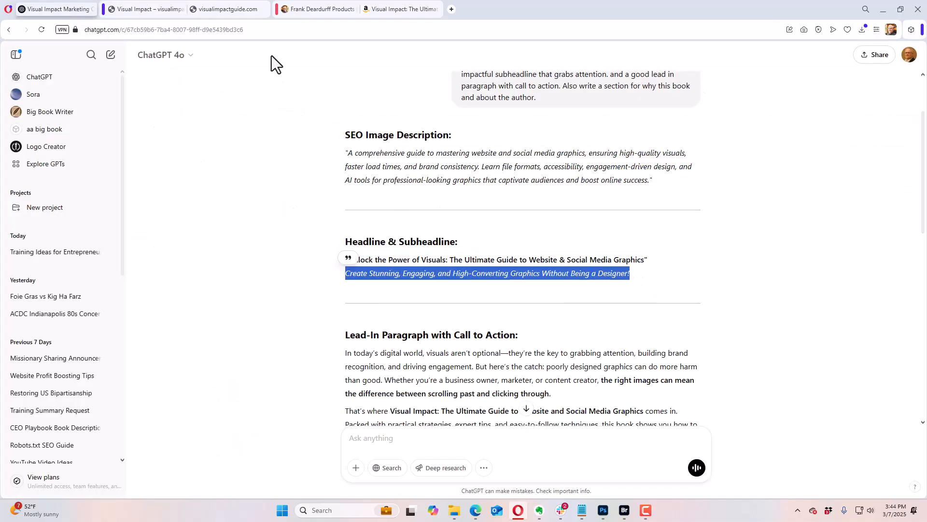
left_click(147, 10)
triple_click(82, 240)
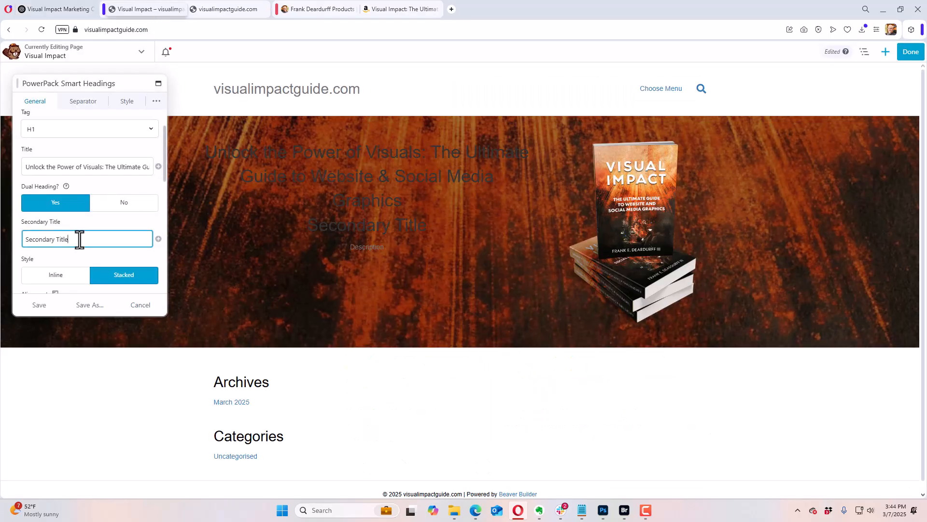
key("ctrl+v")
Step: Copy ChatGPT's lead-in paragraphs with call to action, from "In today's digital world" through "[Get Your Copy Now!]"
scroll(97, 232, "down", 3)
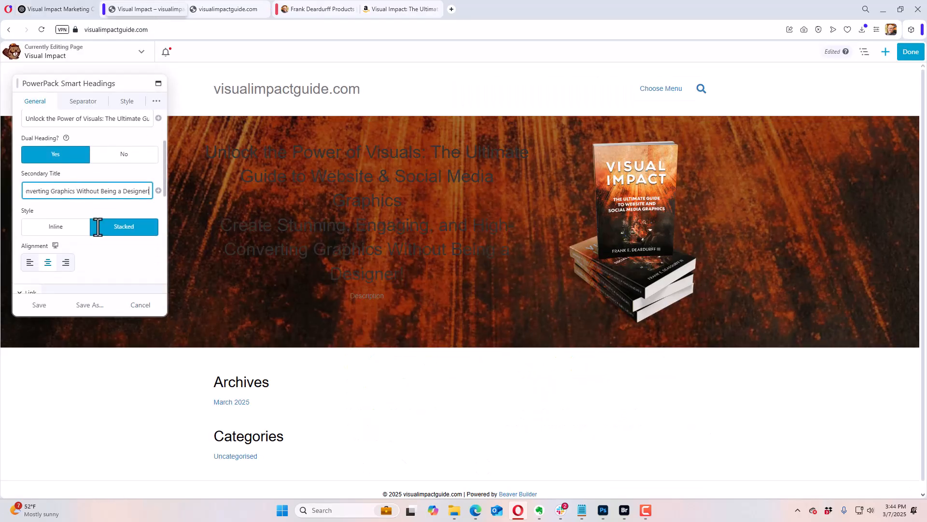
scroll(99, 234, "down", 5)
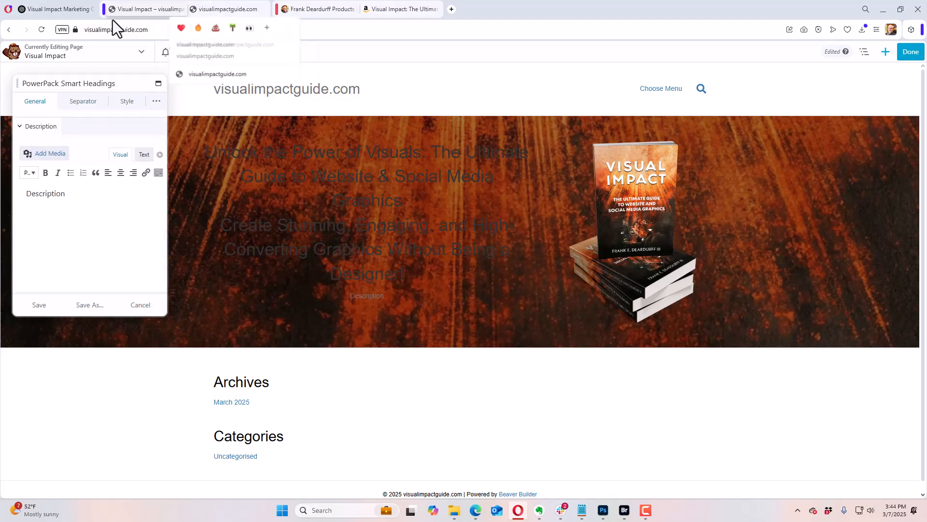
left_click(66, 11)
left_click(231, 294)
scroll(233, 294, "down", 3)
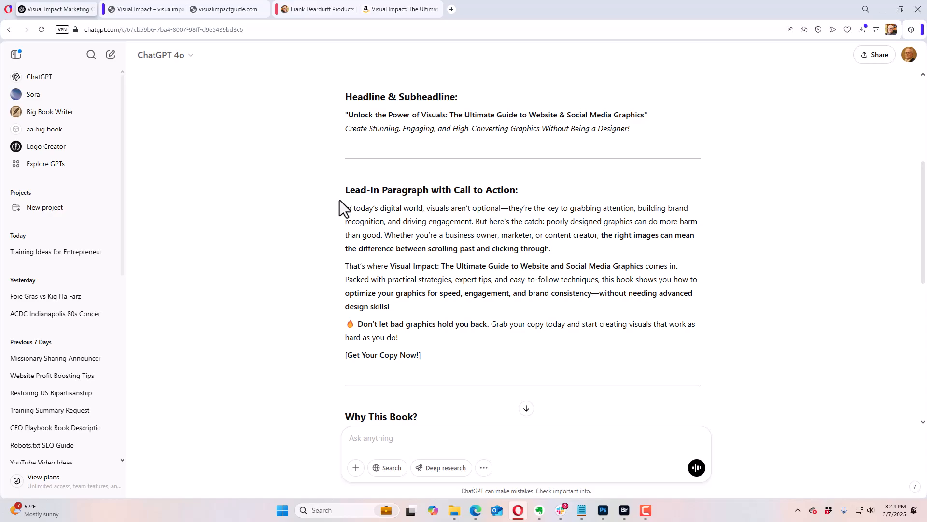
left_click_drag(346, 190, 428, 192)
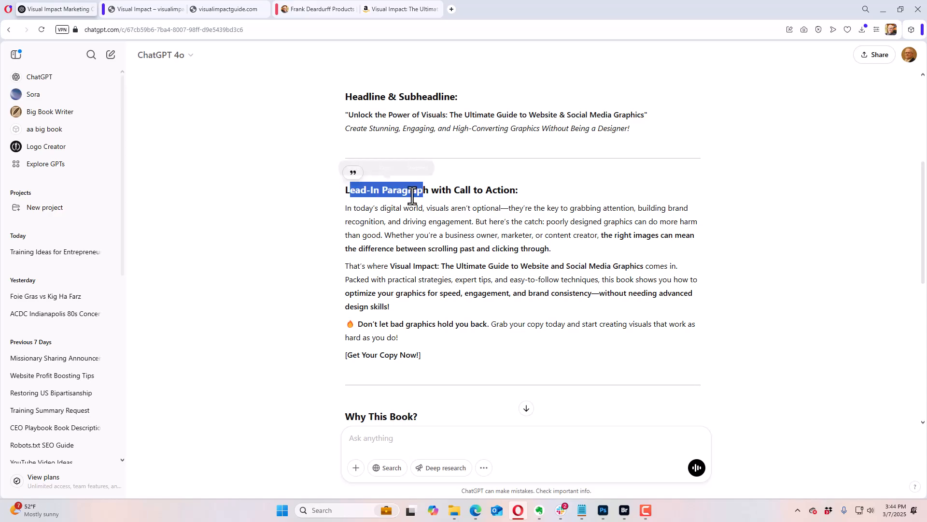
left_click(342, 216)
left_click_drag(341, 215, 435, 351)
key("ctrl+c")
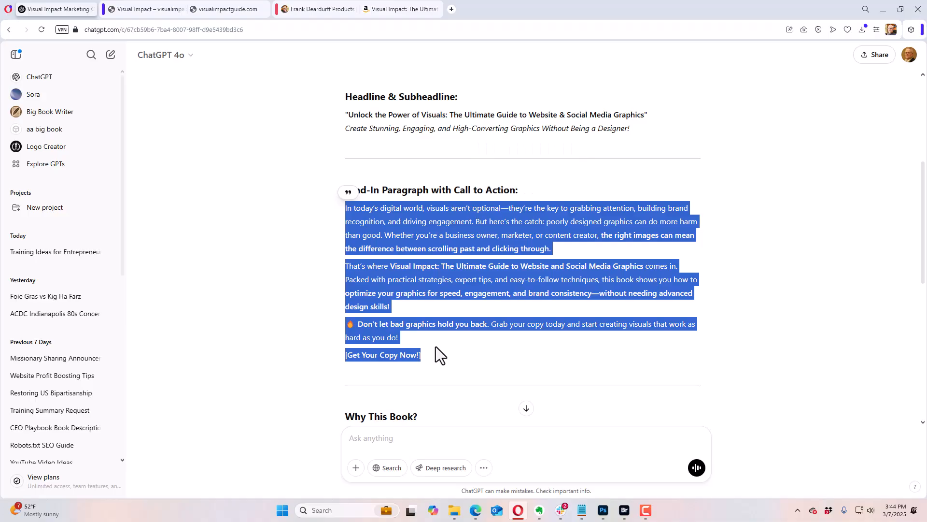
Step: Replace the Smart Headings module's placeholder description with the copied lead-in text
left_click(158, 14)
left_click_drag(81, 194, 15, 195)
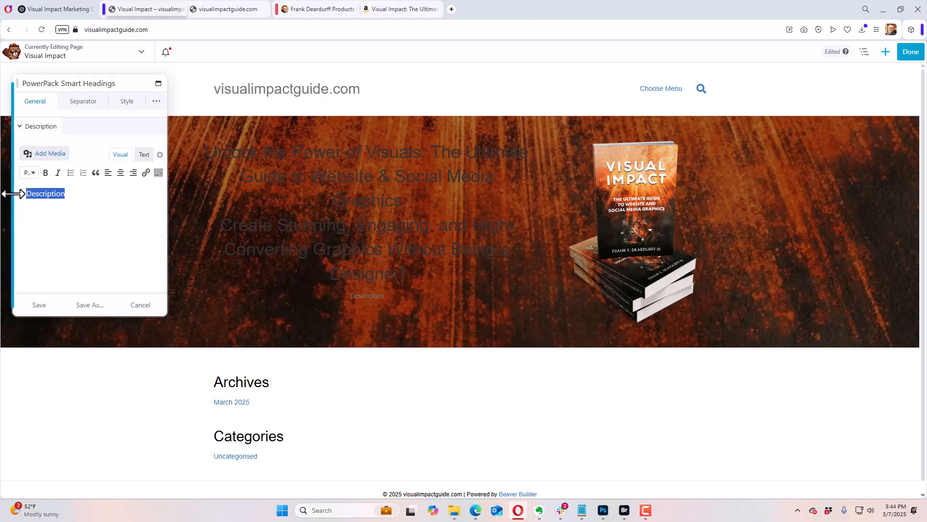
key("ctrl+v")
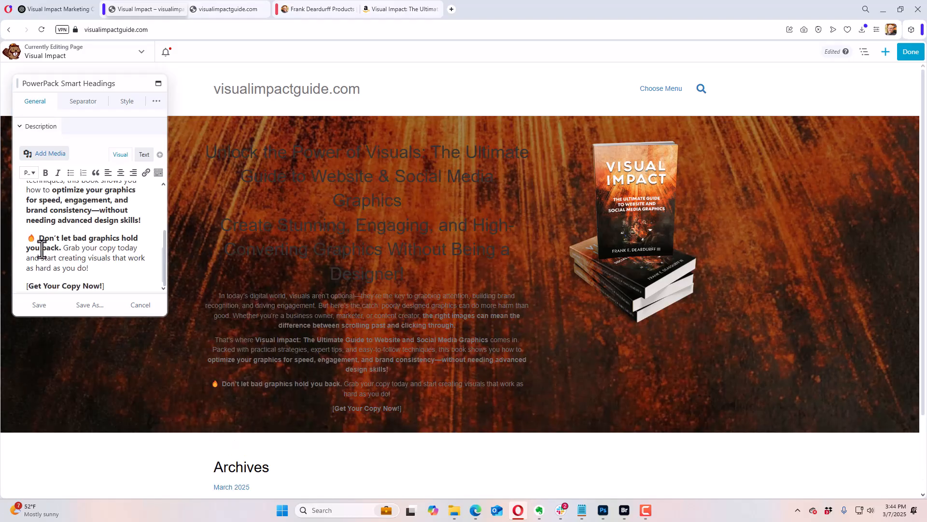
Step: Remove the flame emoji before "Don't let bad graphics hold you back" and left-align the entire description text
left_click(39, 238)
key("BackSpace")
key("BackSpace")
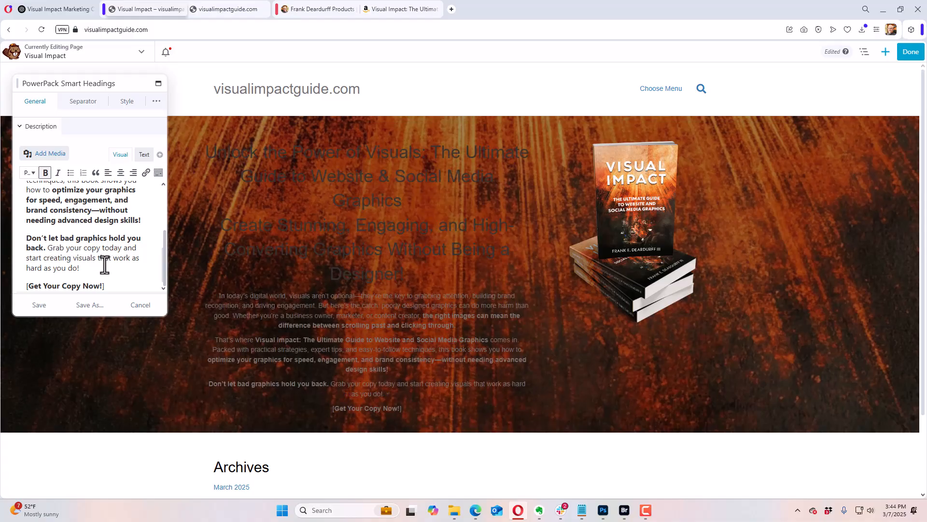
left_click_drag(108, 285, 14, 173)
left_click(108, 176)
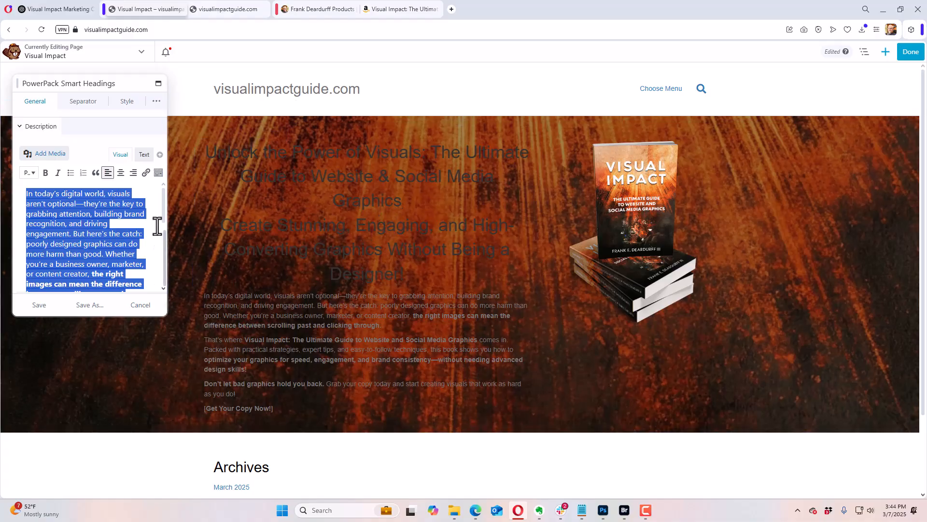
Step: Set the main heading title's solid color to white (#ffffff) in the module's style settings
scroll(164, 227, "up", 5)
scroll(164, 241, "down", 2)
scroll(163, 236, "down", 1)
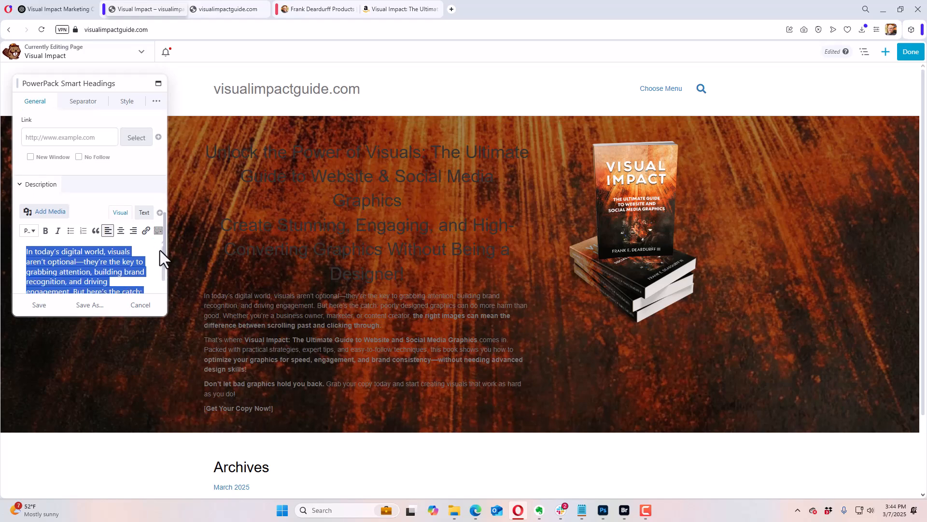
scroll(157, 250, "down", 1)
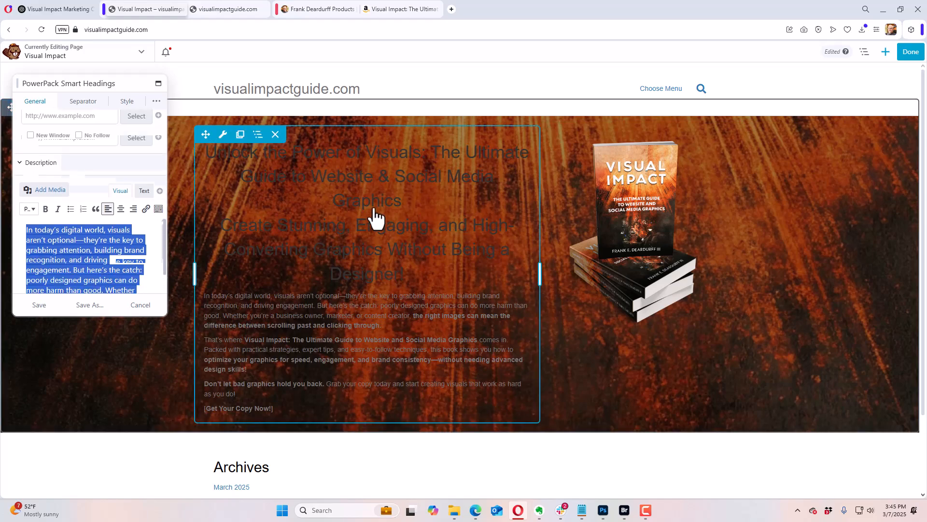
left_click_drag(165, 242, 167, 221)
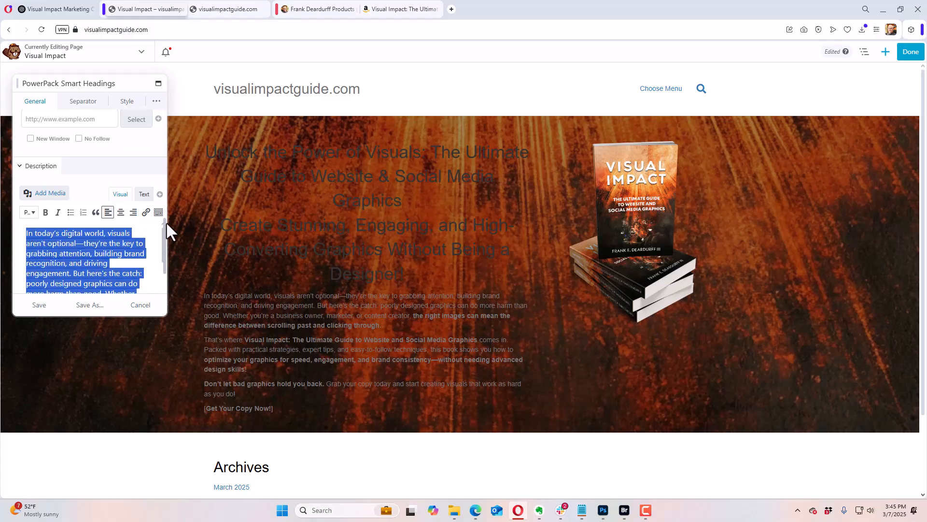
scroll(121, 194, "up", 10)
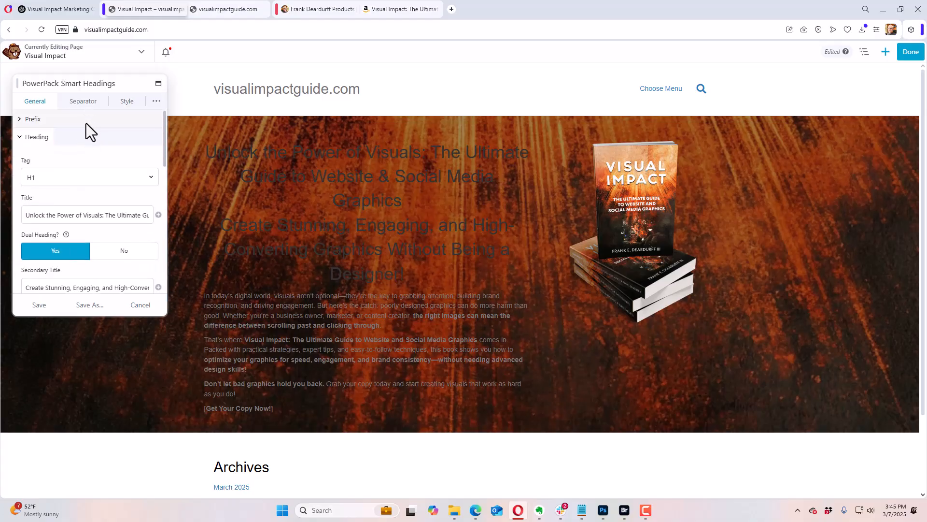
left_click(125, 103)
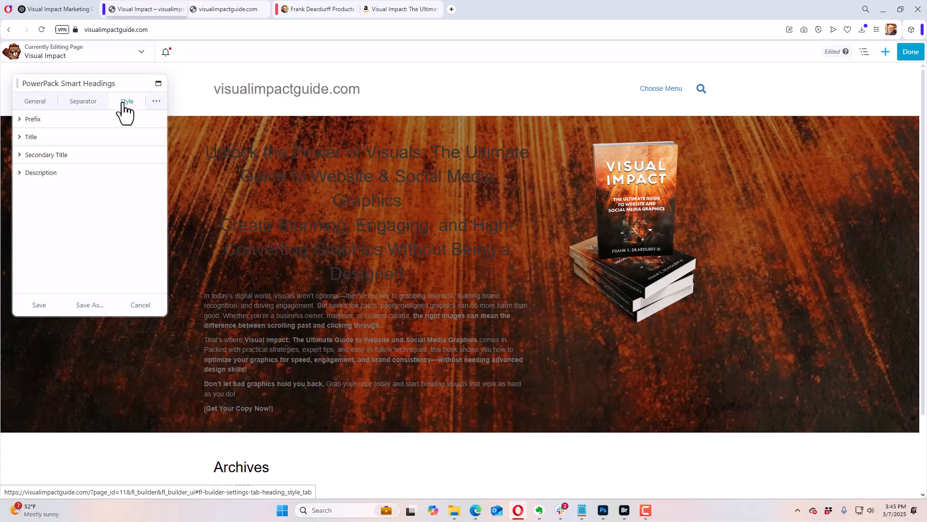
left_click(22, 137)
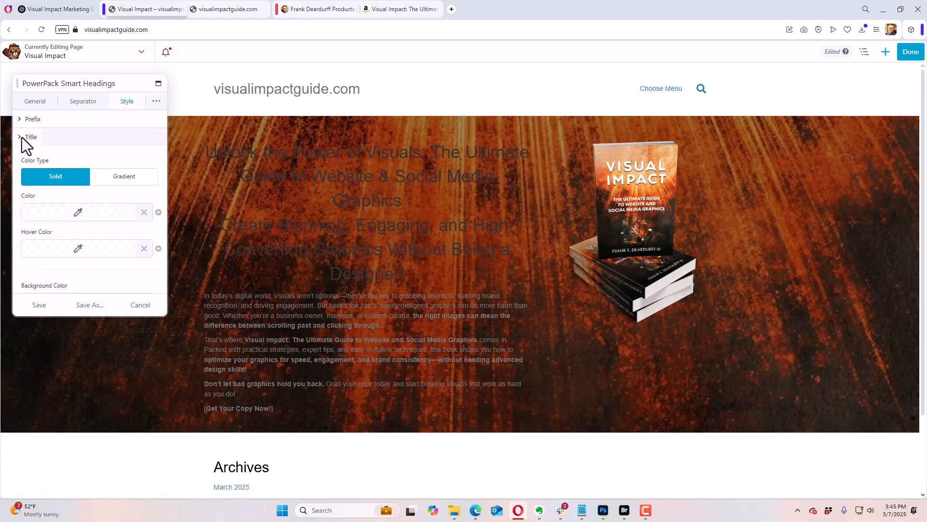
left_click(62, 214)
left_click_drag(48, 343, 6, 346)
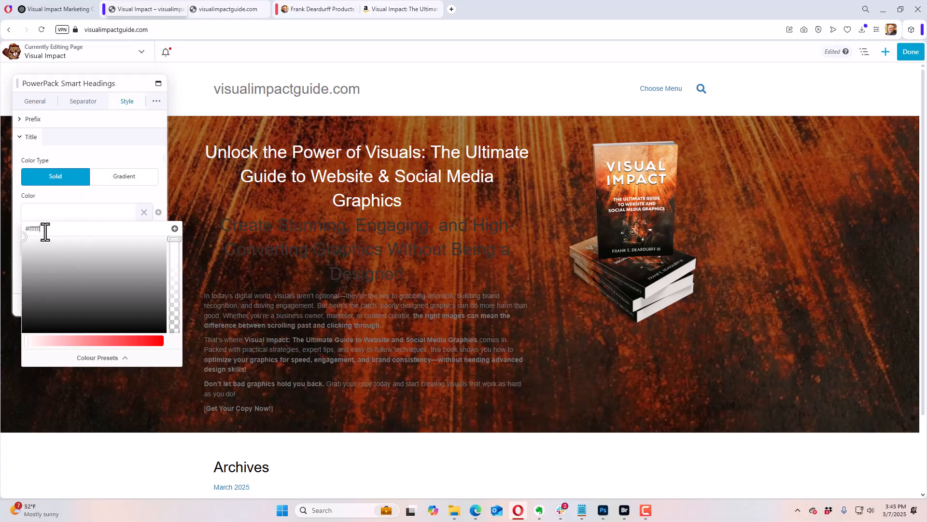
left_click(74, 198)
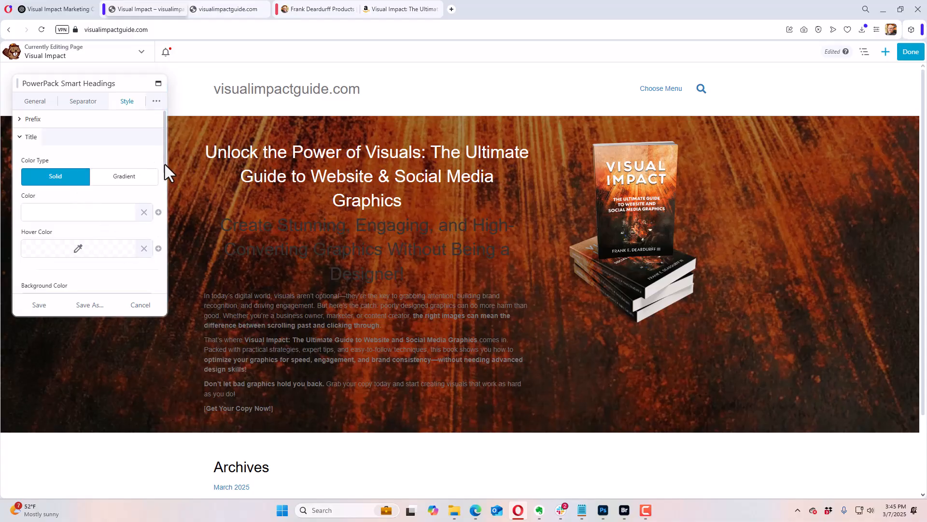
mouse_move(165, 164)
left_mouse_down()
mouse_move(161, 231)
mouse_move(169, 249)
mouse_move(164, 155)
left_mouse_up()
left_click(21, 137)
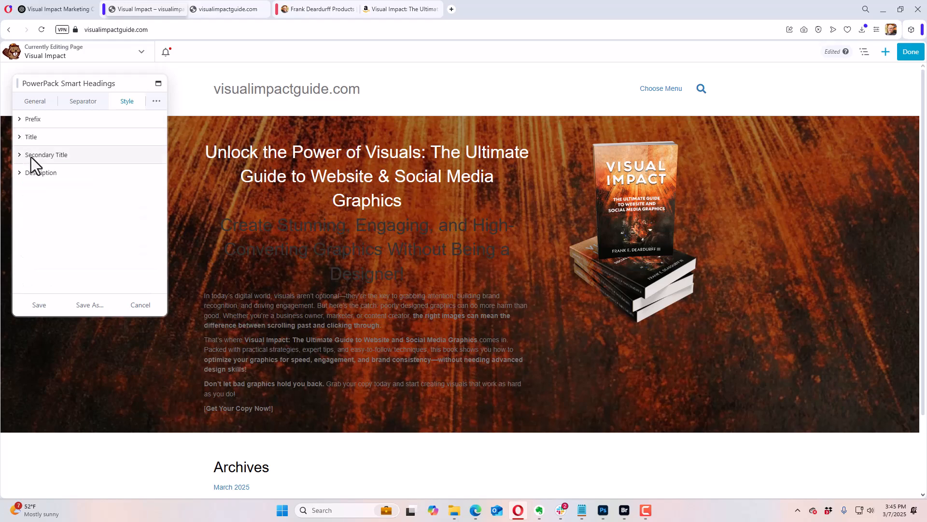
Step: Set the secondary title's solid color to white
left_click(19, 155)
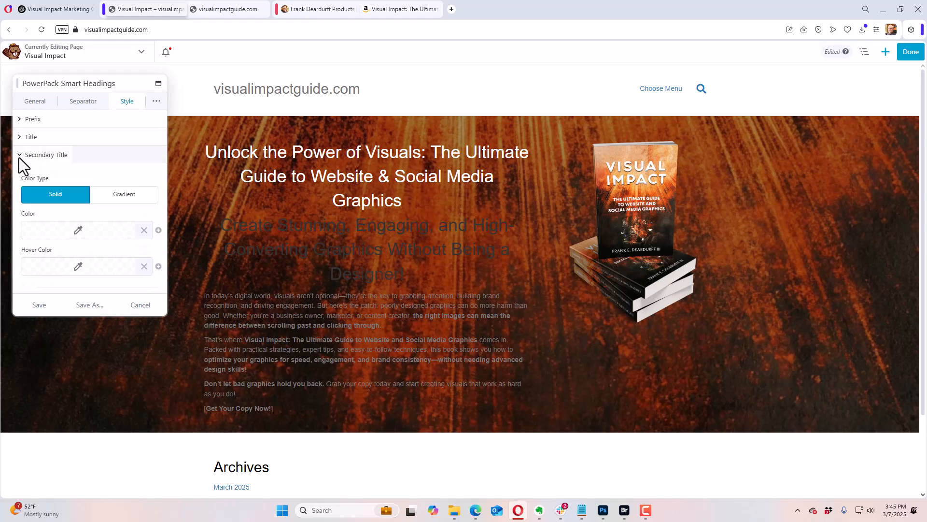
left_click(54, 240)
left_click_drag(55, 363, 17, 367)
left_click(75, 173)
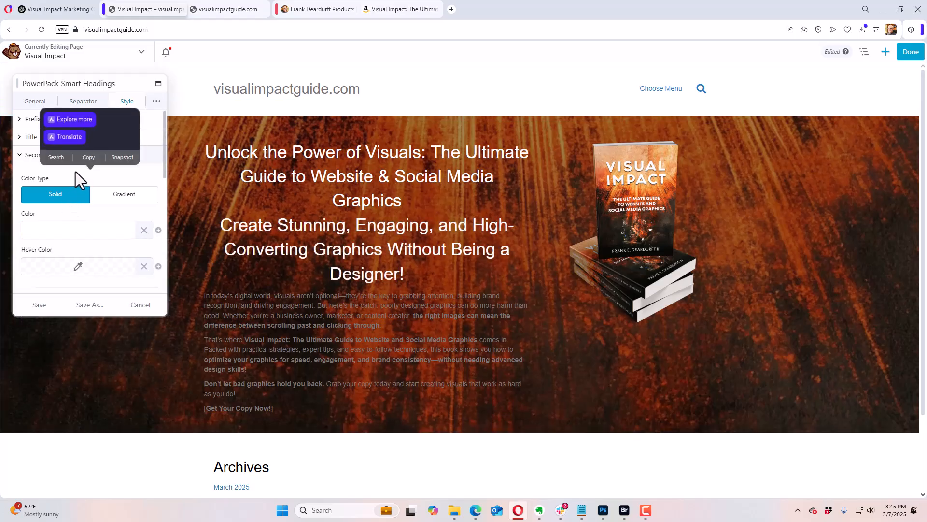
left_click(19, 156)
Step: Set the description text's color to white (#ffffff)
left_click(22, 173)
left_click(46, 213)
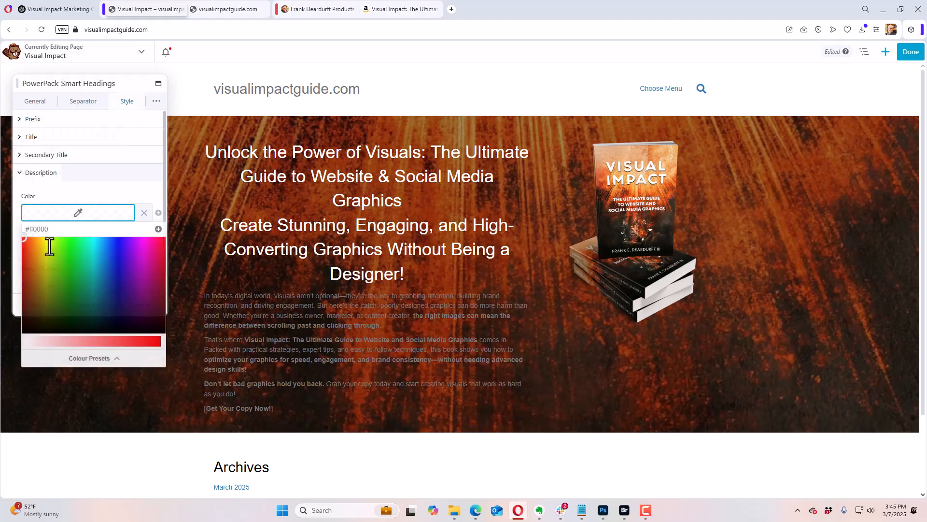
left_click_drag(40, 346, 17, 348)
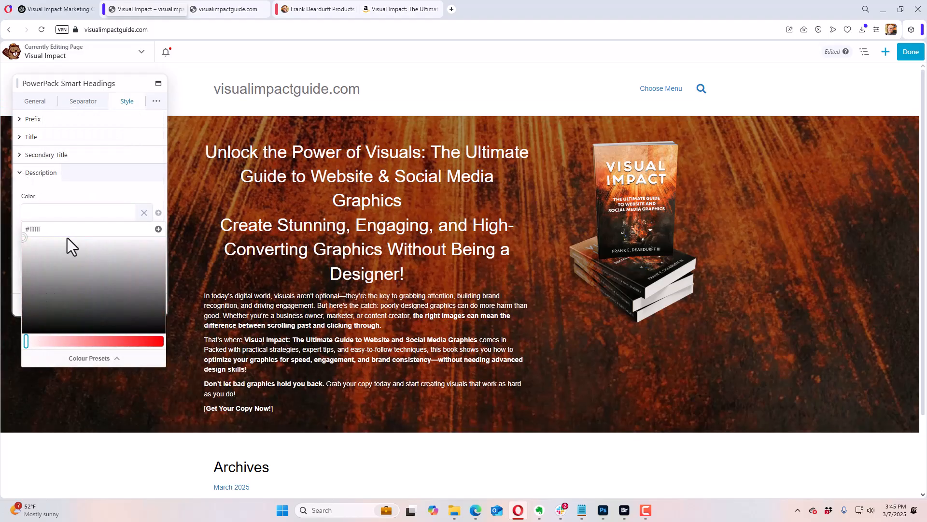
left_click(75, 184)
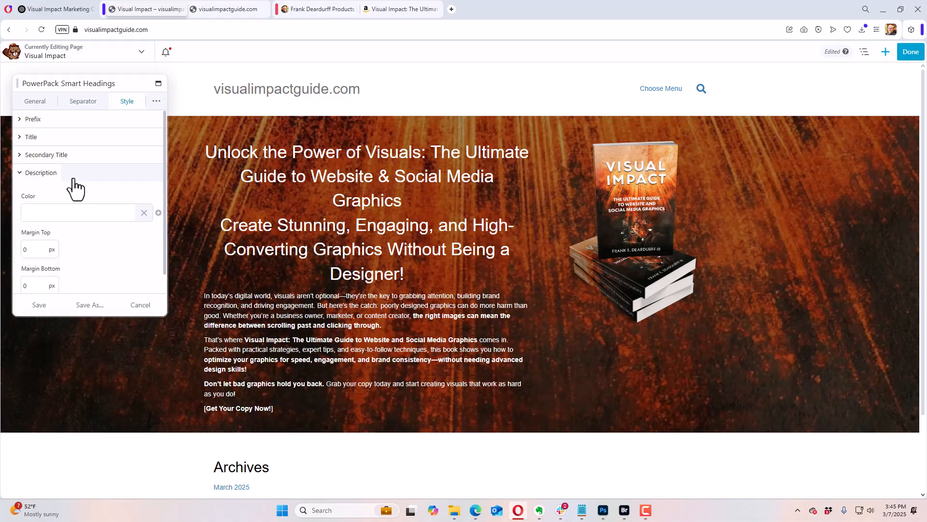
Step: Set the prefix typography to the Montserrat font family with Ultra-Bold weight
left_click(156, 101)
left_click(75, 125)
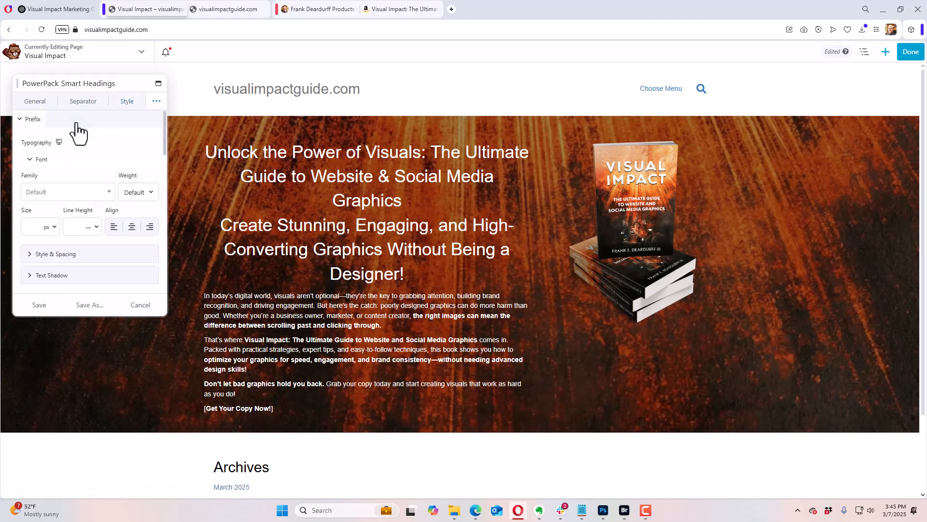
left_click(99, 204)
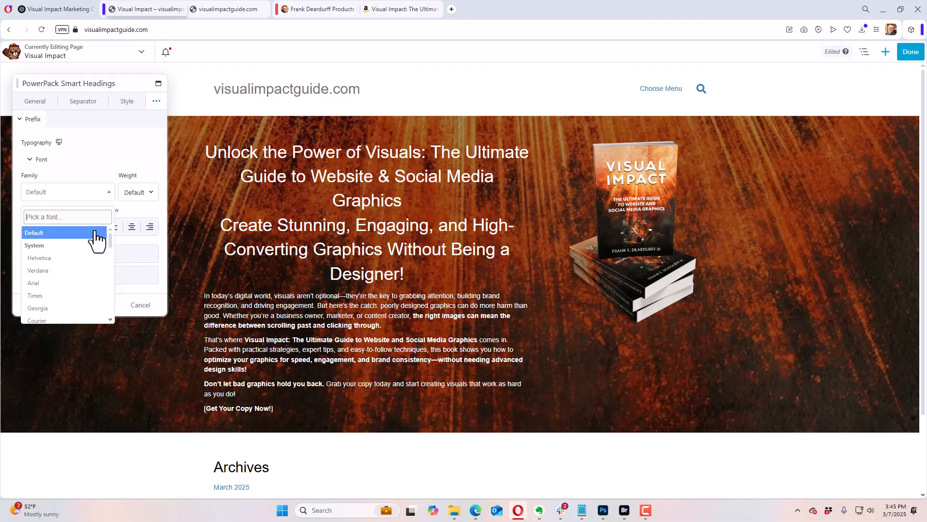
type("mo")
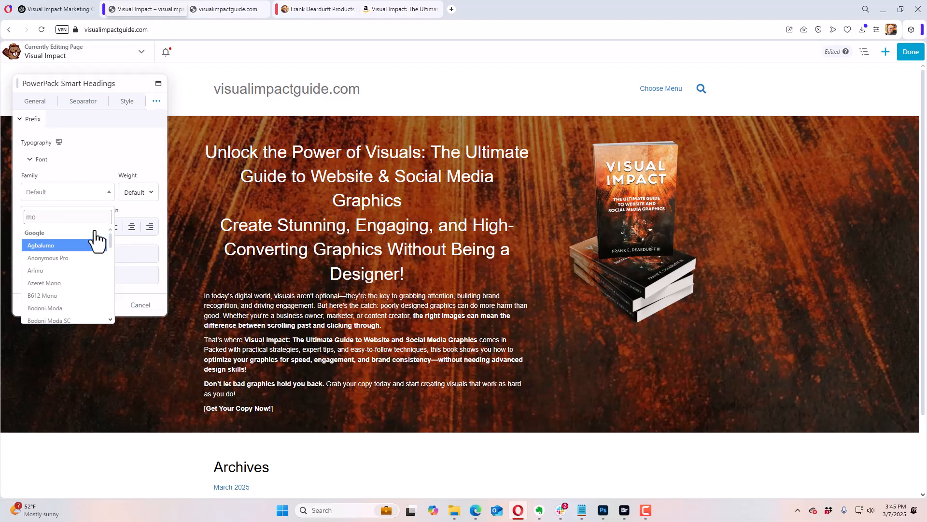
type("nte")
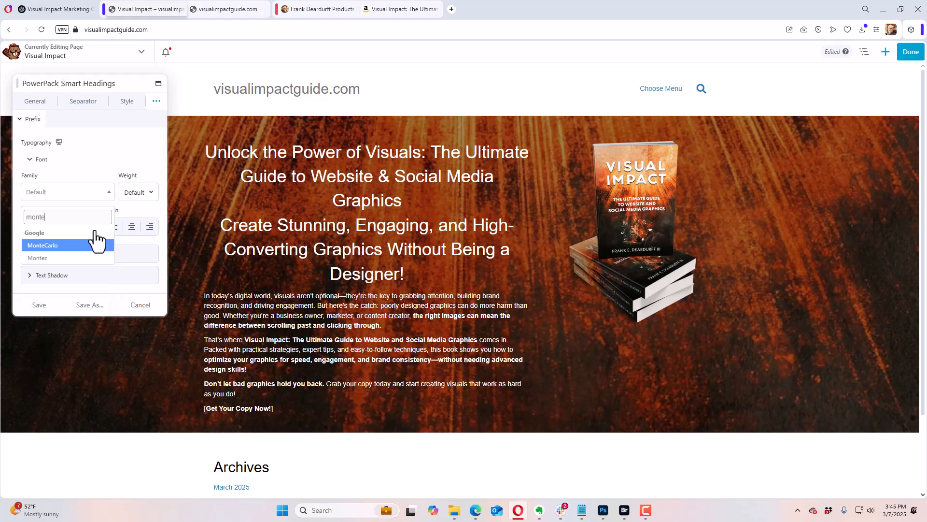
key("BackSpace")
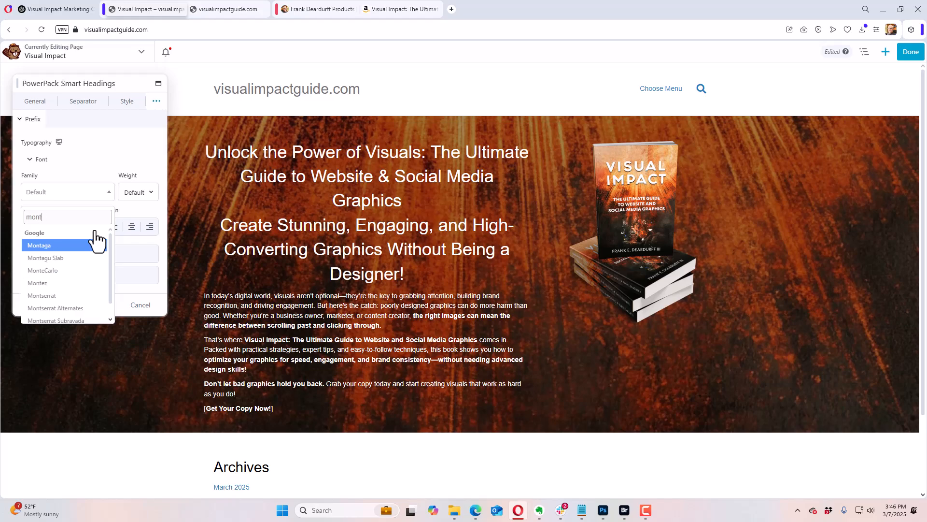
left_click(91, 296)
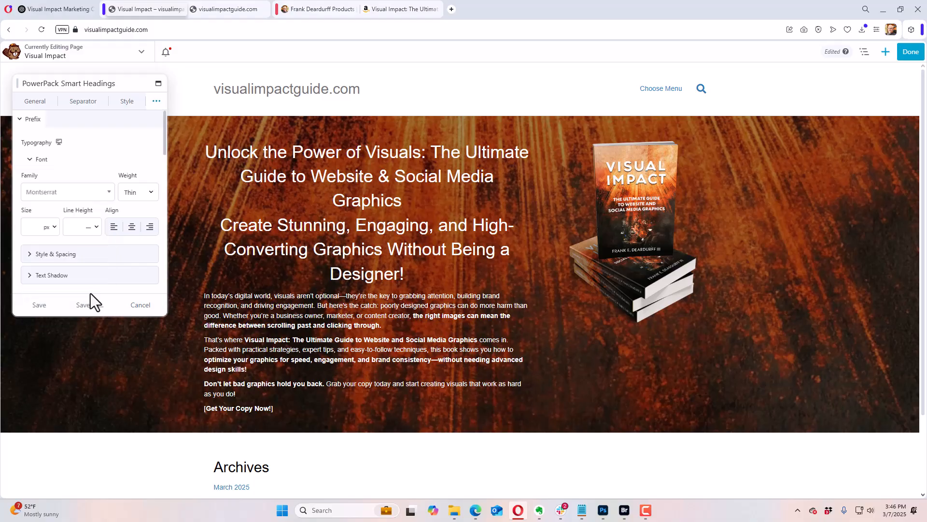
left_click(140, 193)
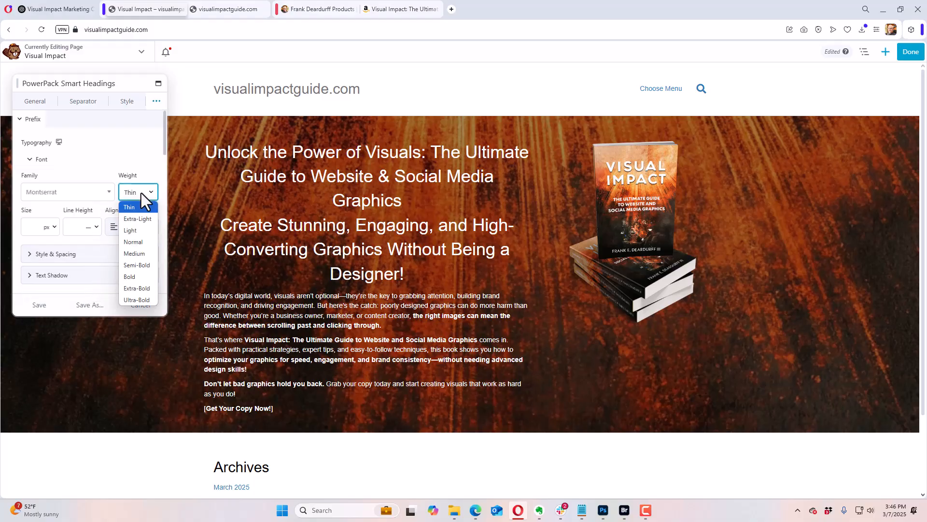
left_click(143, 298)
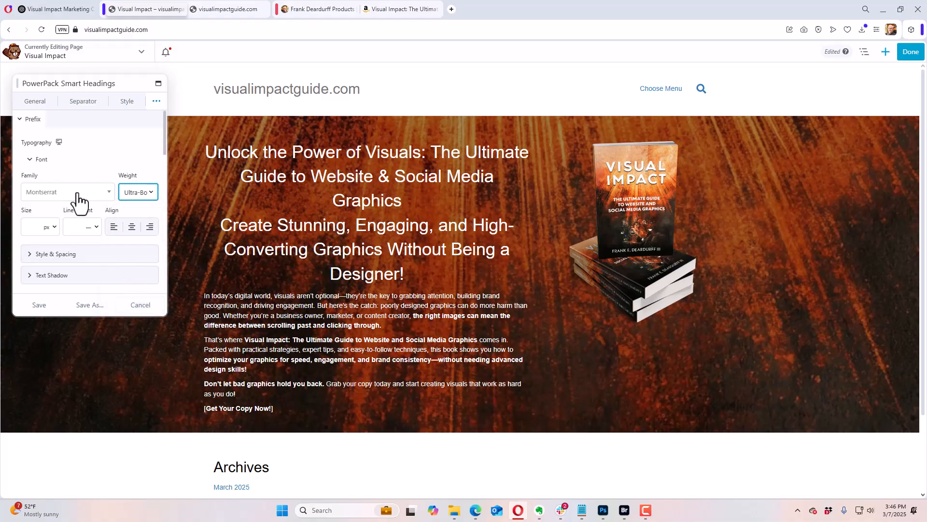
left_click(89, 160)
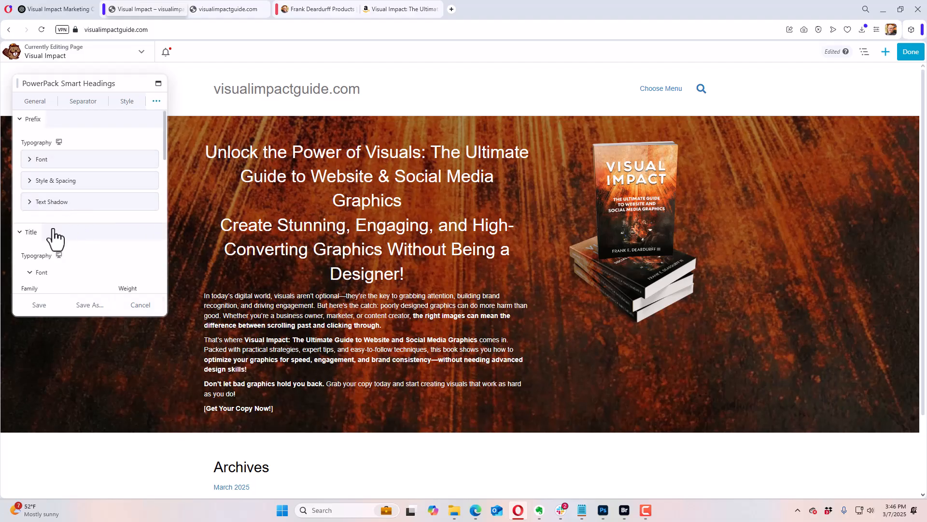
left_click(23, 120)
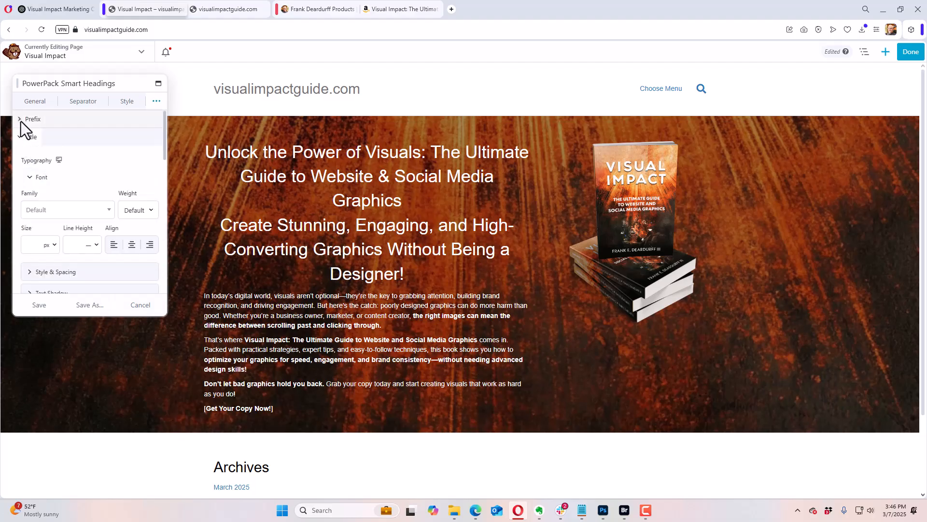
Step: Set the main title's typography to the Montserrat font family with Extra-Bold weight
left_click(41, 207)
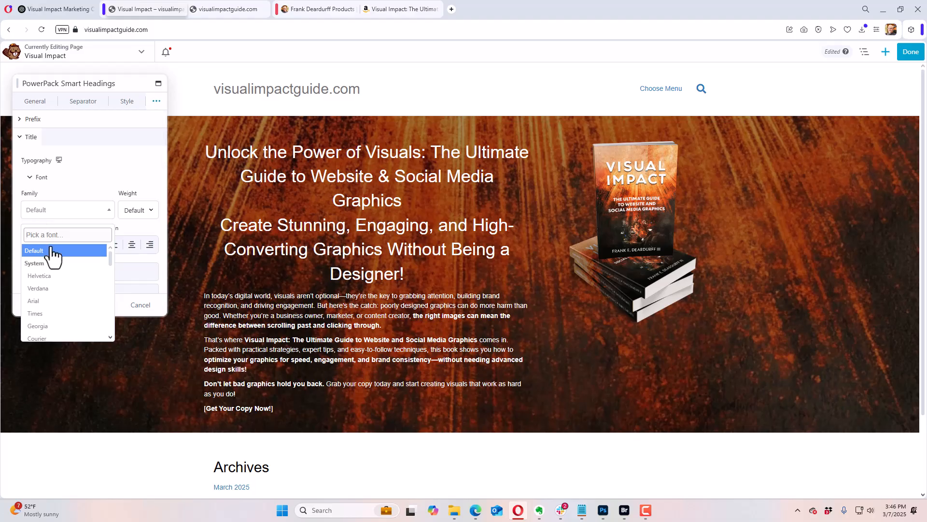
type("mon")
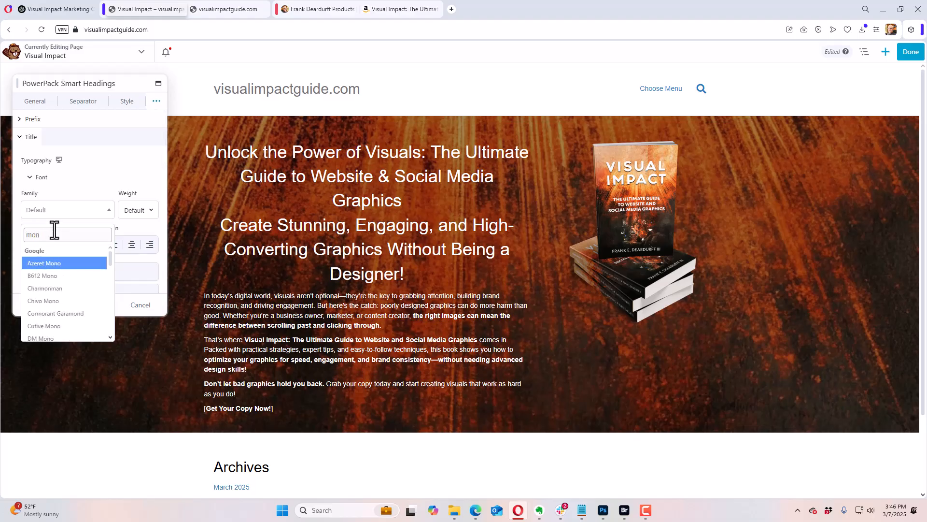
type("ts")
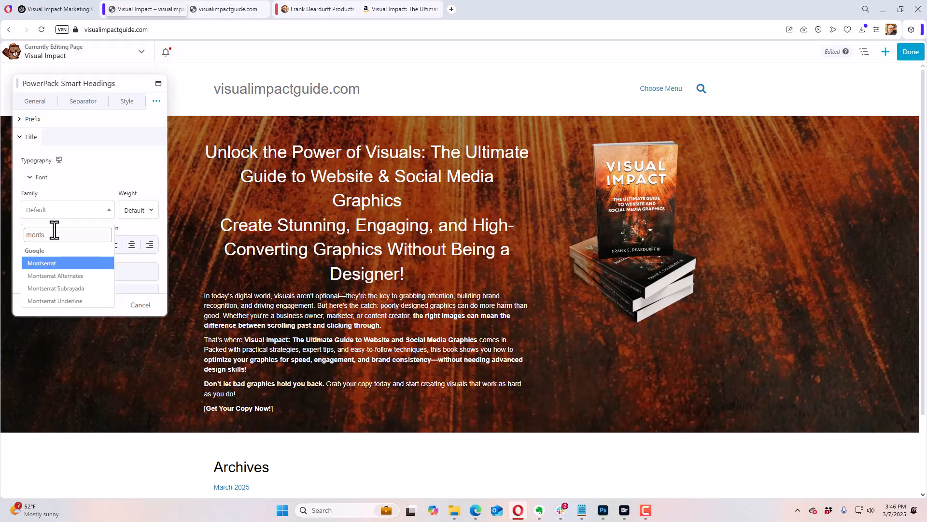
left_click(64, 262)
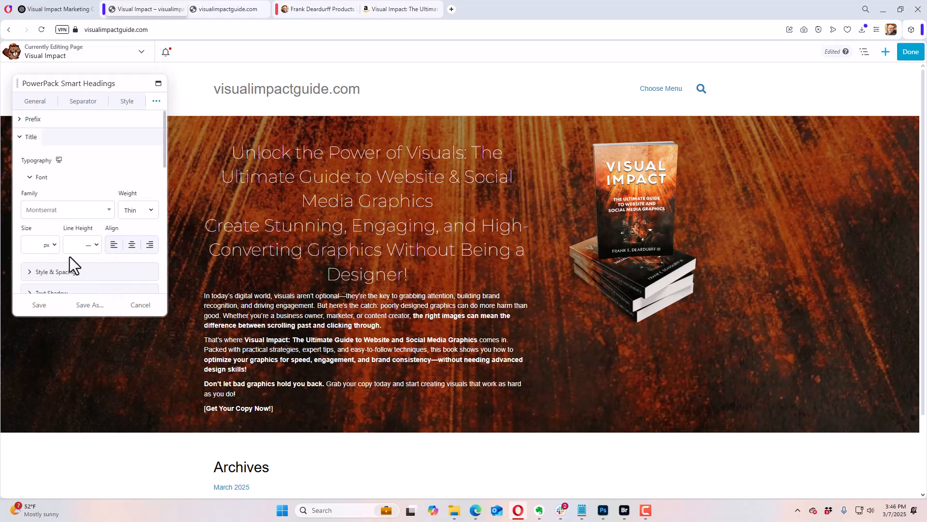
left_click(141, 210)
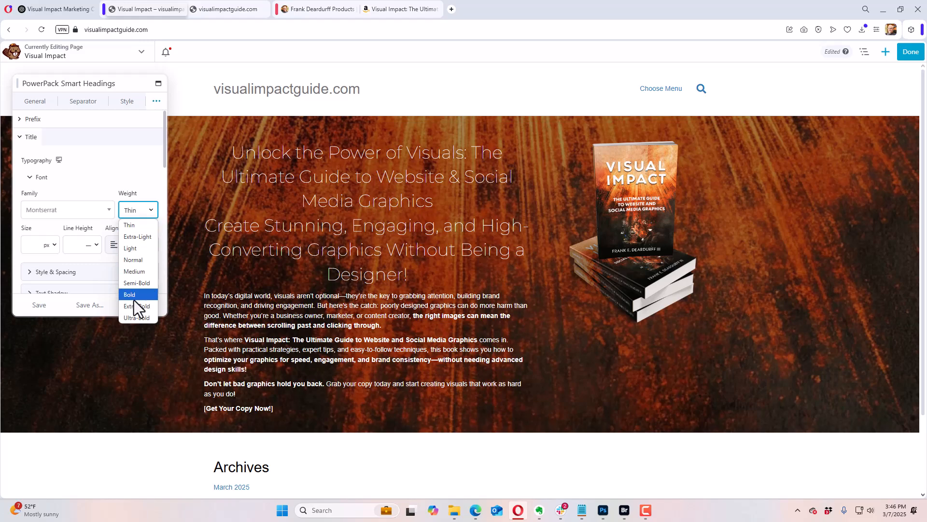
left_click(135, 318)
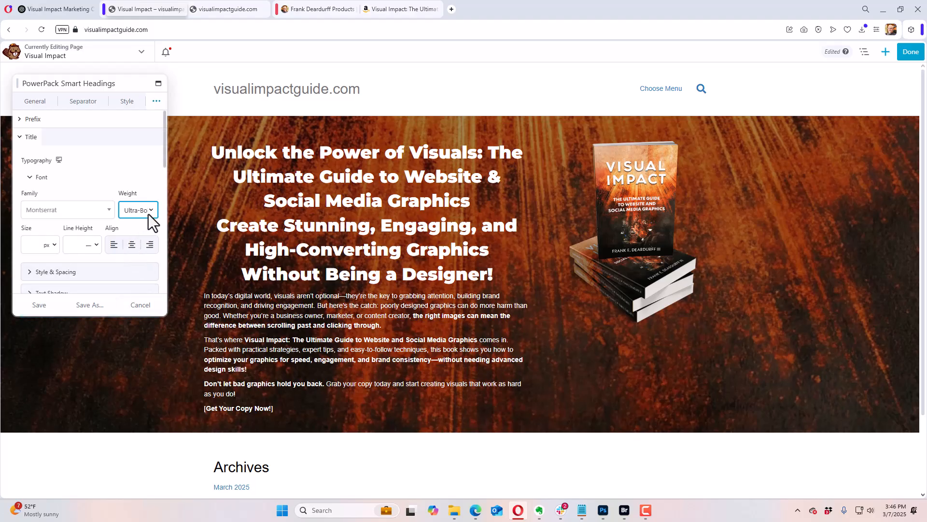
left_click(151, 214)
left_click(140, 304)
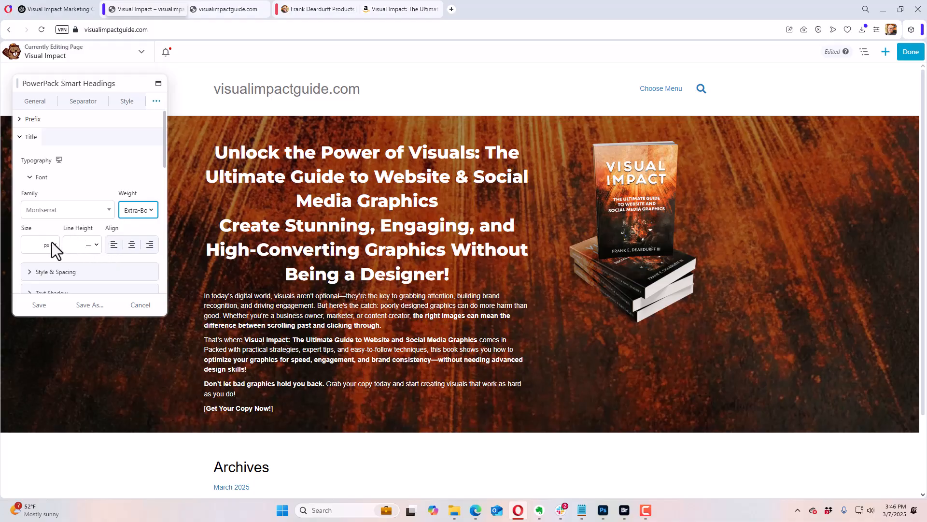
Step: Set the main title's font size to 38 px
left_click(31, 245)
left_click_drag(28, 264, 47, 271)
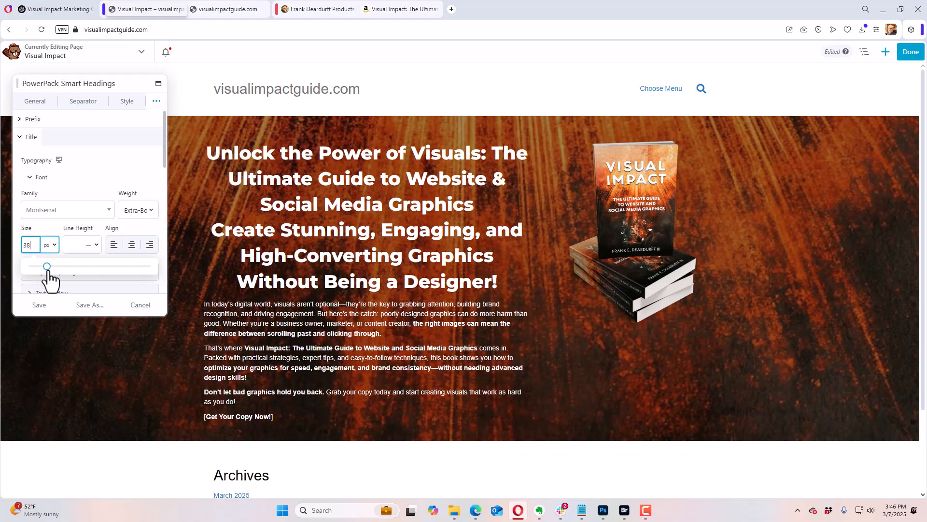
left_click_drag(48, 271, 45, 271)
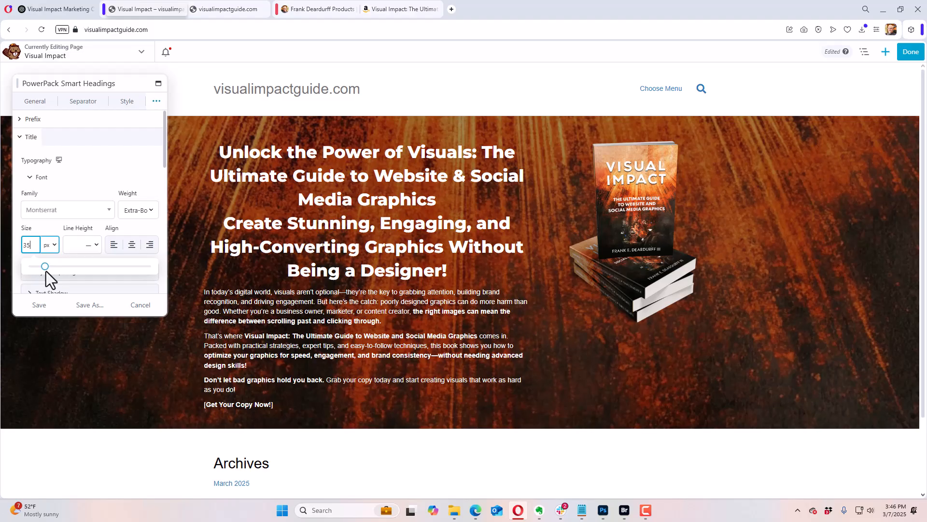
left_click_drag(45, 271, 48, 271)
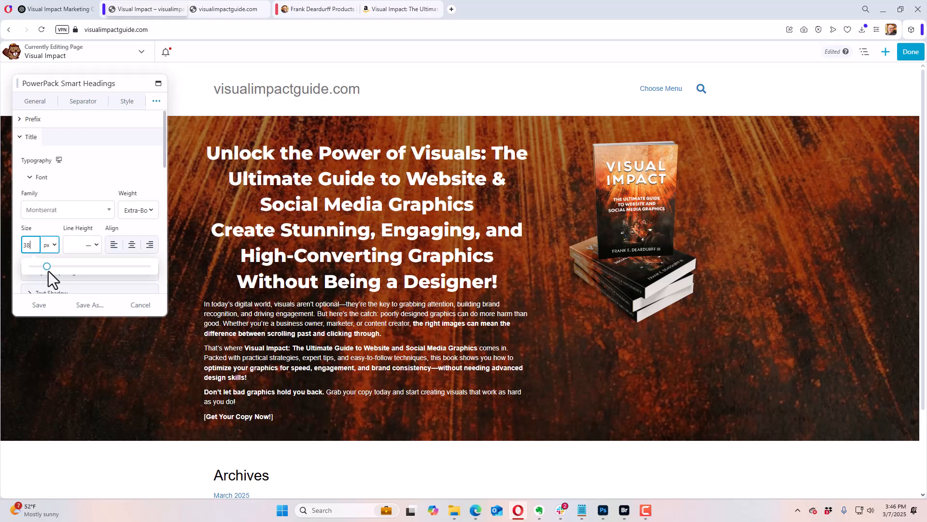
left_click(103, 188)
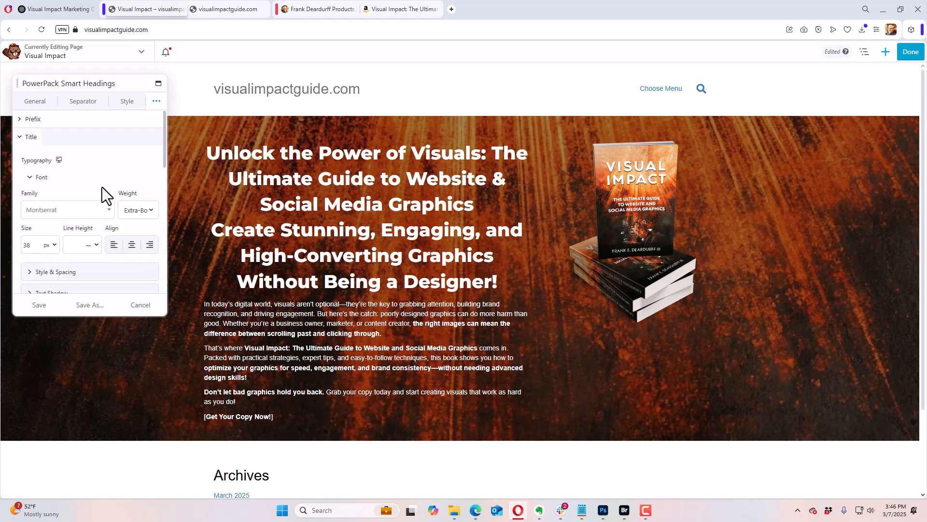
Step: Set the secondary title's typography to the Montserrat font family with Normal weight
left_click(21, 138)
scroll(68, 205, "down", 1)
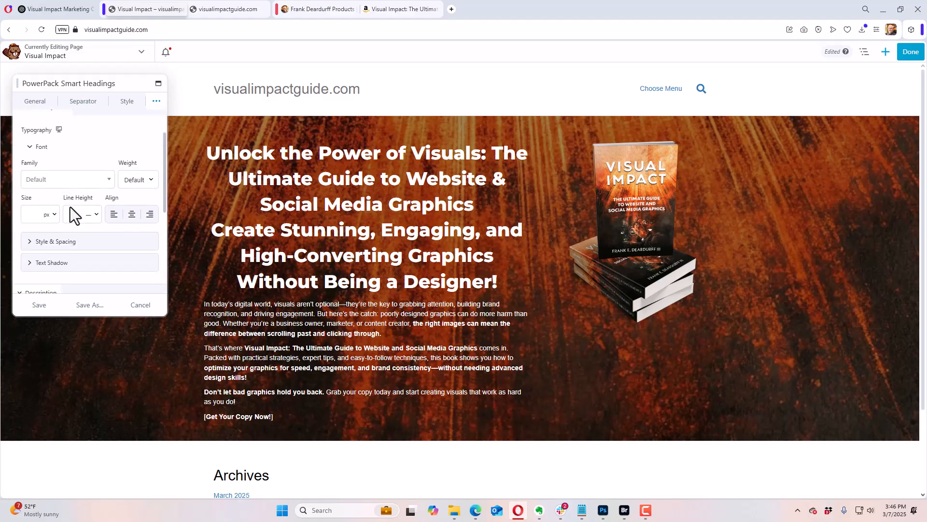
scroll(85, 168, "up", 1)
scroll(80, 172, "down", 1)
left_click(67, 183)
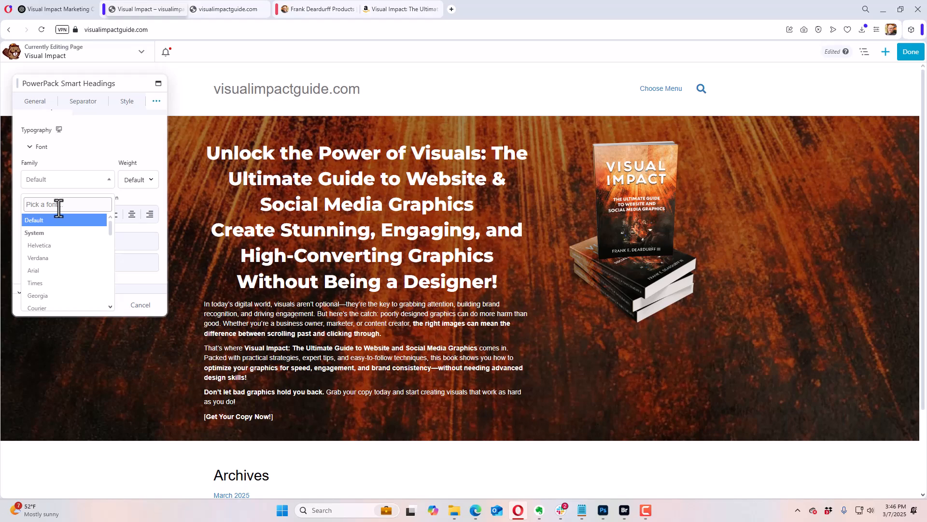
type("mont")
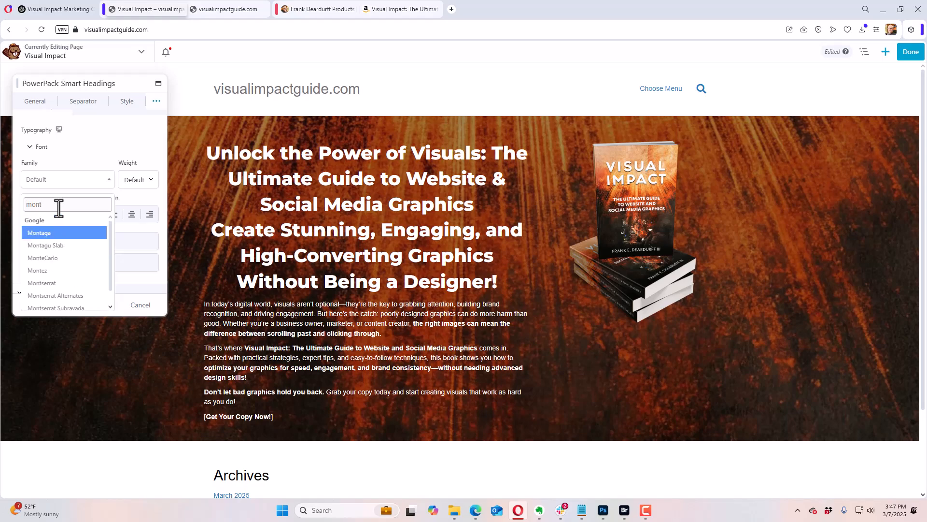
key("Down")
key("Down")
key("Down")
key("Down")
key("Return")
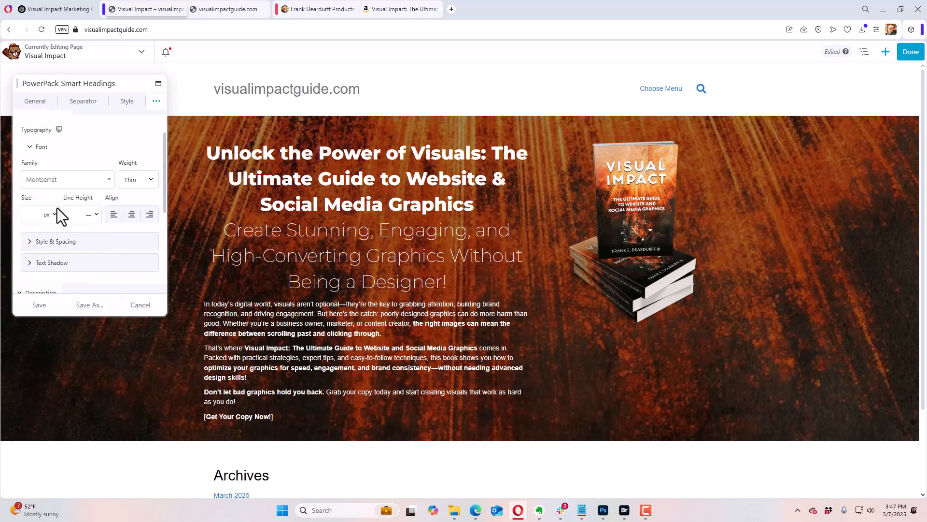
left_click(151, 179)
left_click(143, 229)
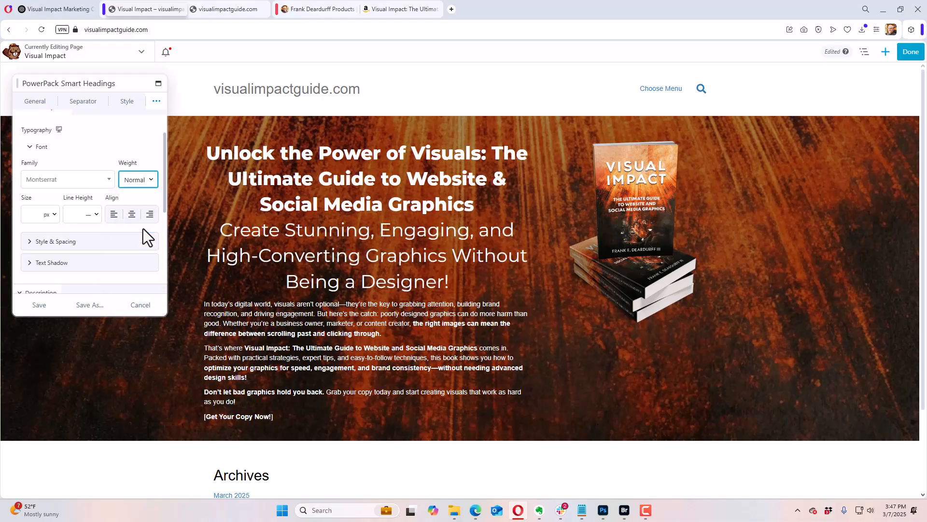
Step: Set the secondary title's font size to 27 px and change its weight to Semi-Bold
left_click(31, 215)
type("17")
left_click_drag(34, 236, 41, 236)
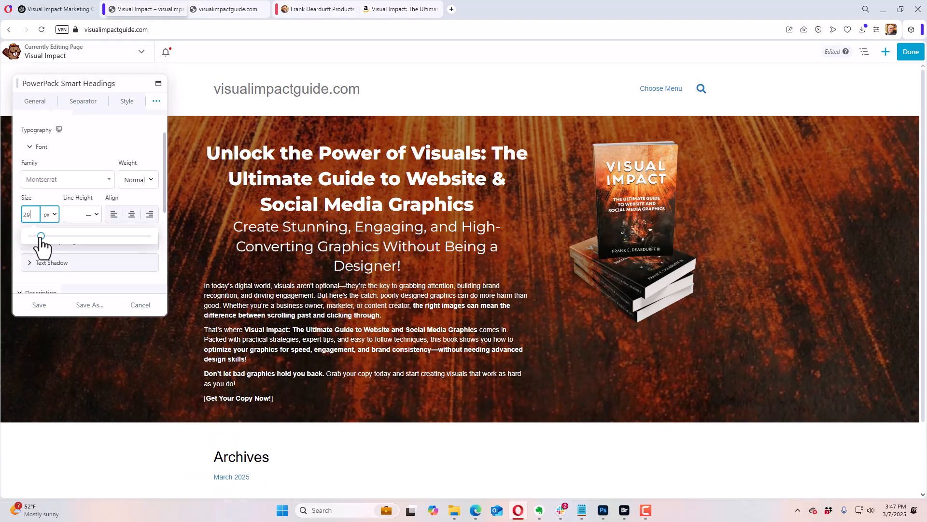
left_click_drag(41, 237, 41, 237)
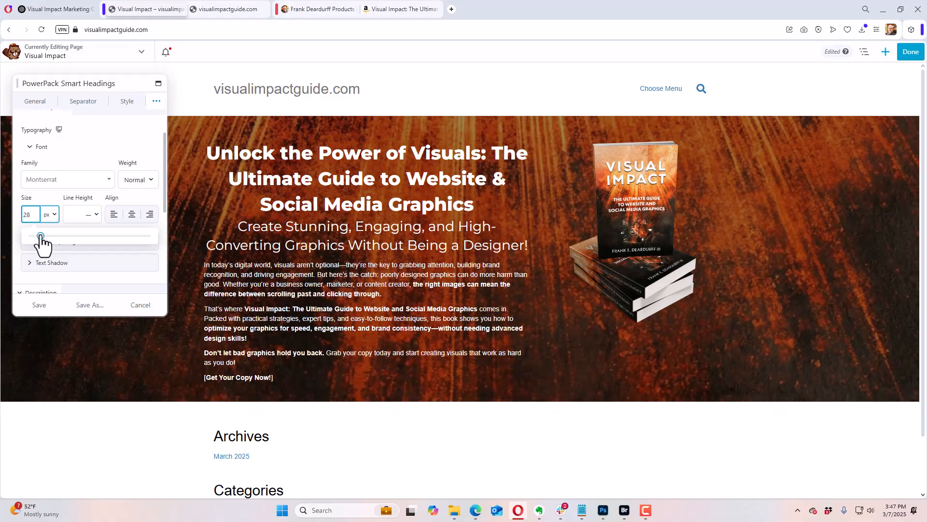
left_click(151, 180)
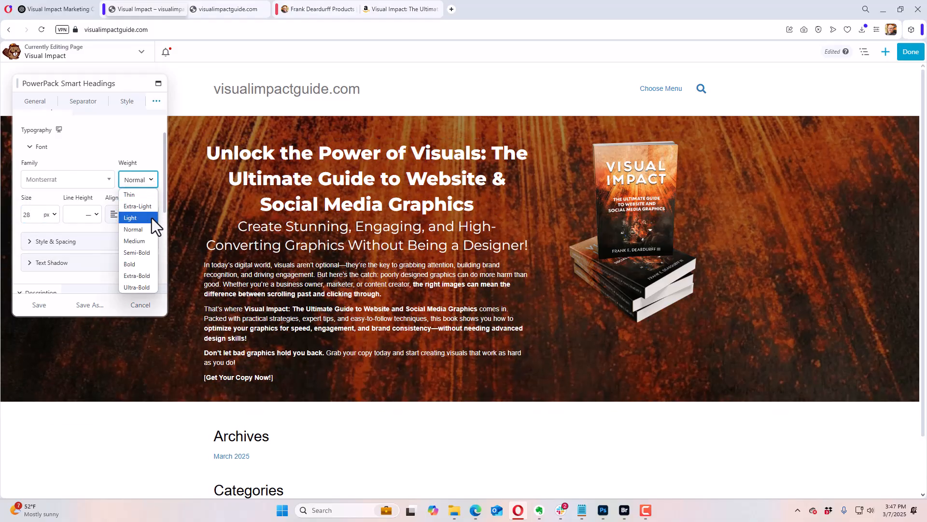
left_click(144, 252)
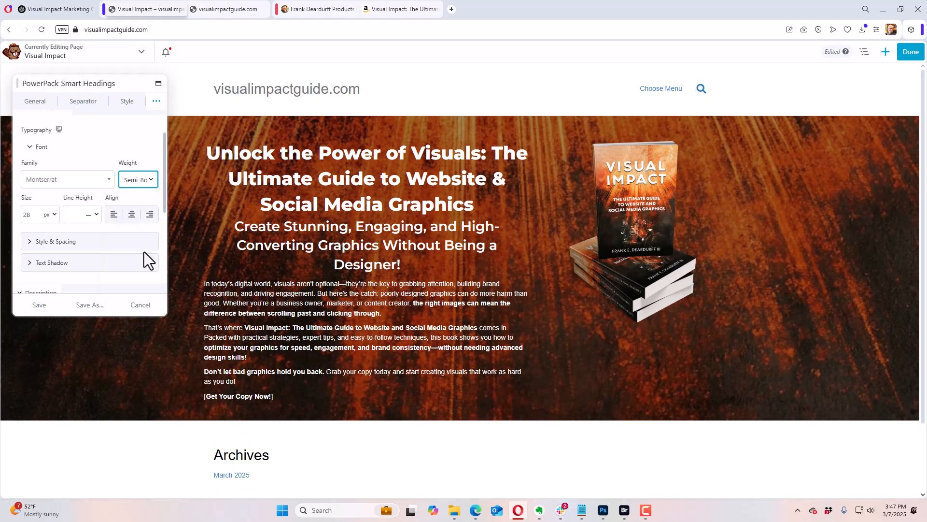
left_click(38, 214)
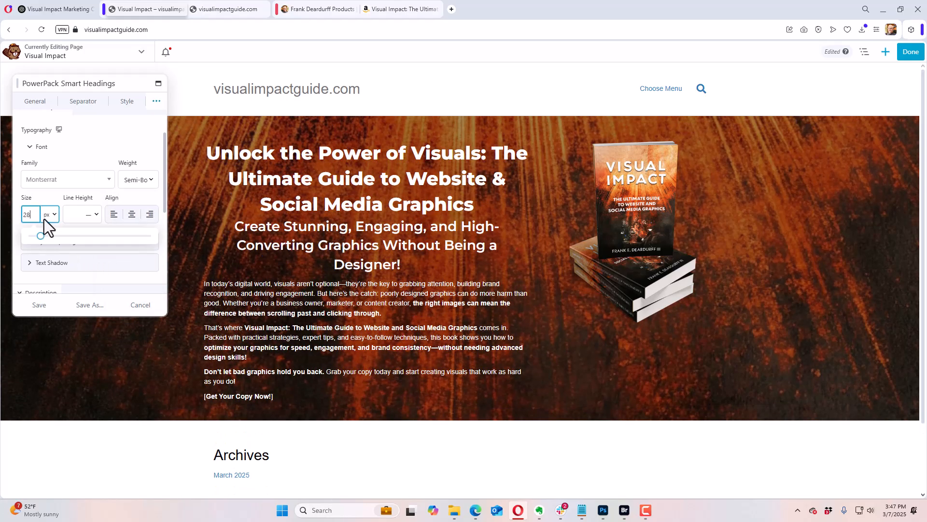
key("Down")
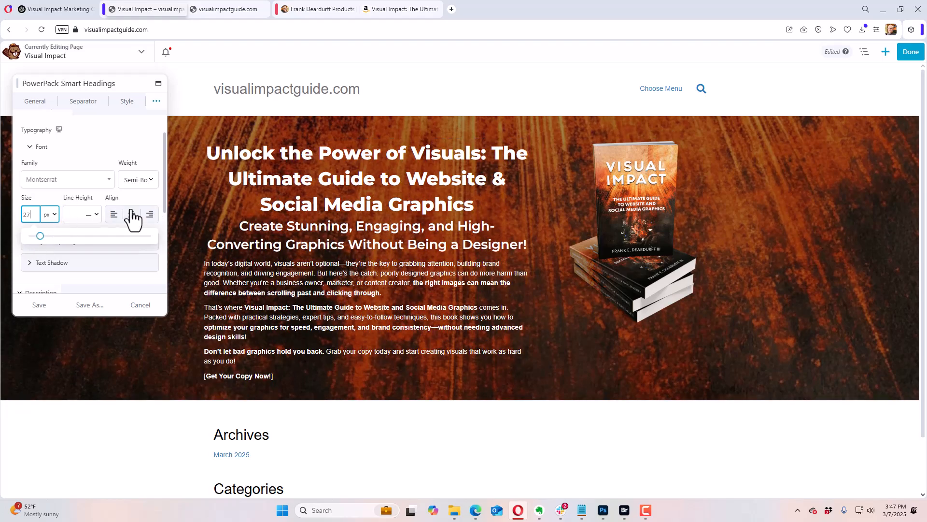
Step: Set the secondary title's line height to 1.2
left_click(72, 214)
type("0.3")
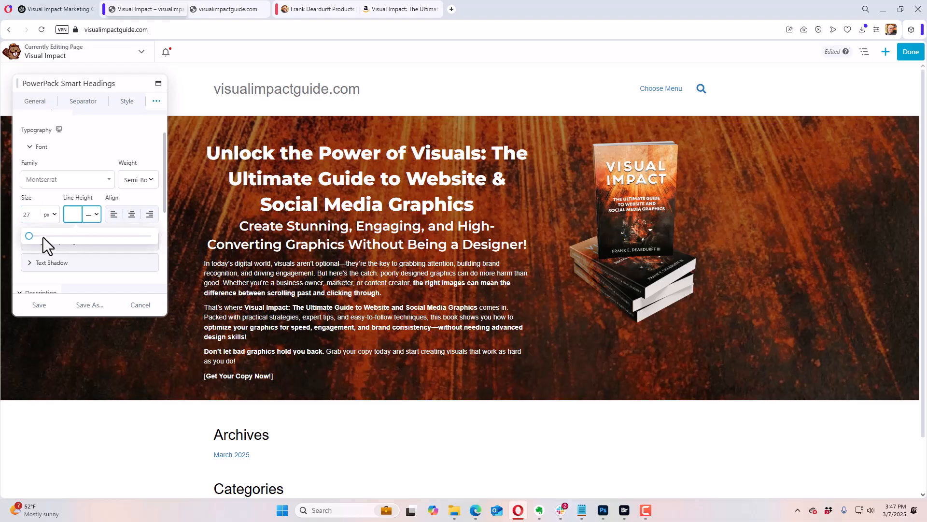
left_click_drag(32, 236, 44, 237)
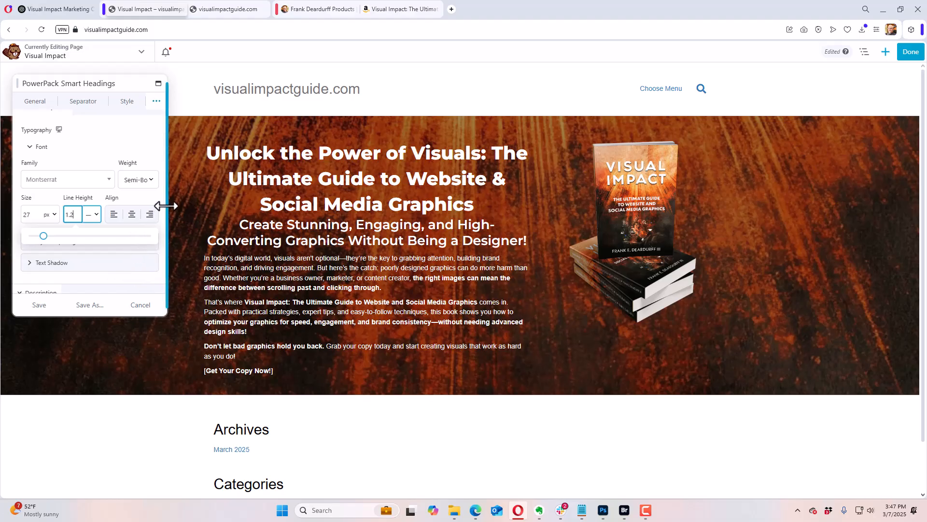
scroll(165, 219, "down", 2)
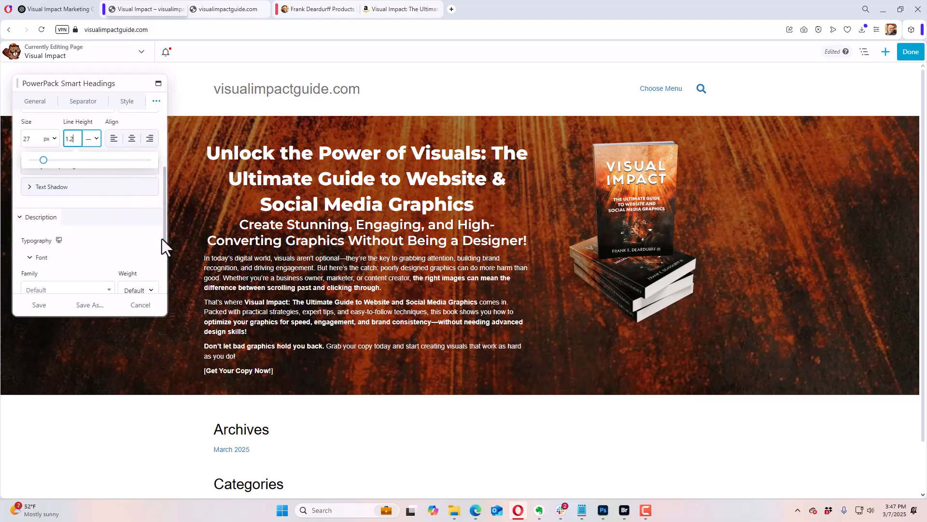
left_click(124, 126)
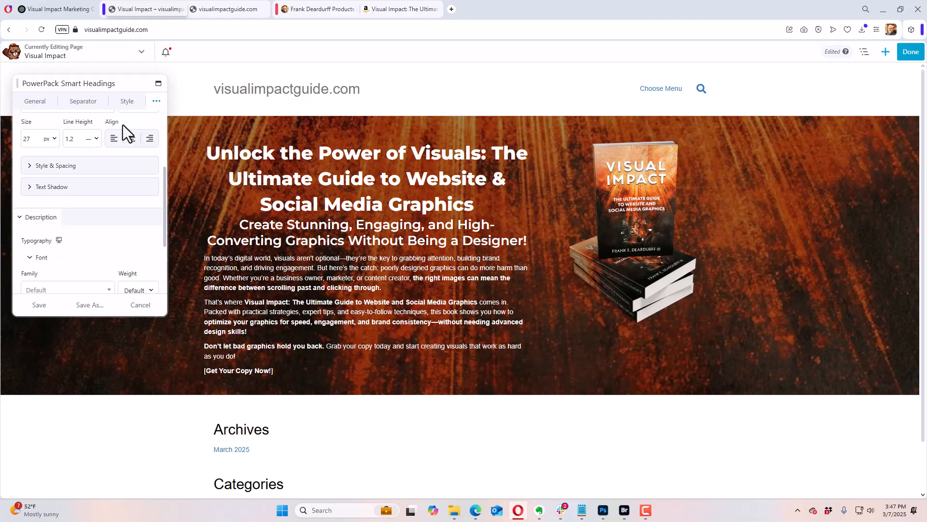
Step: Set the secondary title's letter spacing to -1 px
left_click(31, 167)
left_click(37, 198)
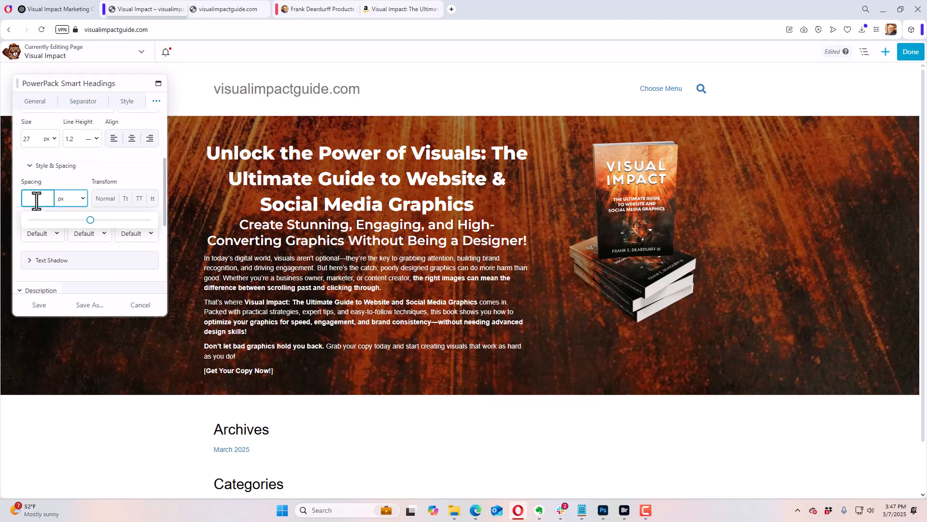
type("-1")
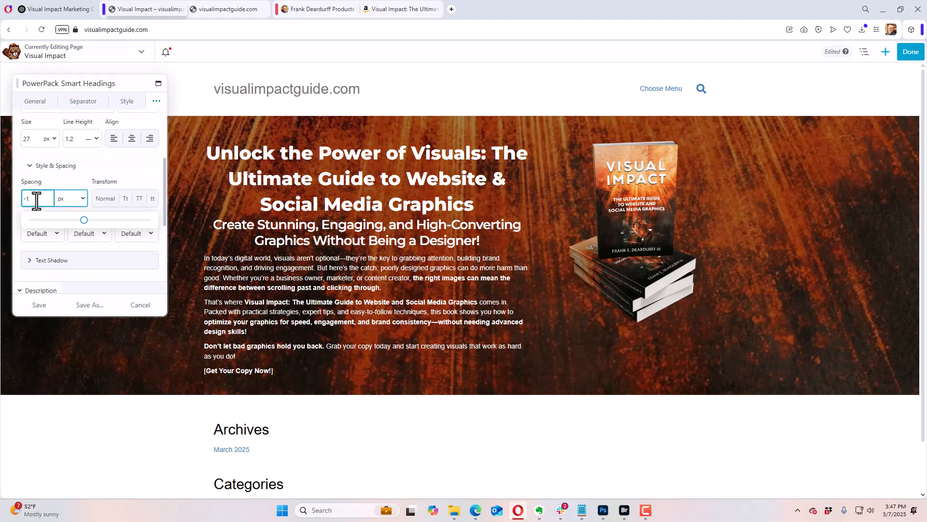
Step: Increase the secondary title's font size to 29 px
left_click(37, 139)
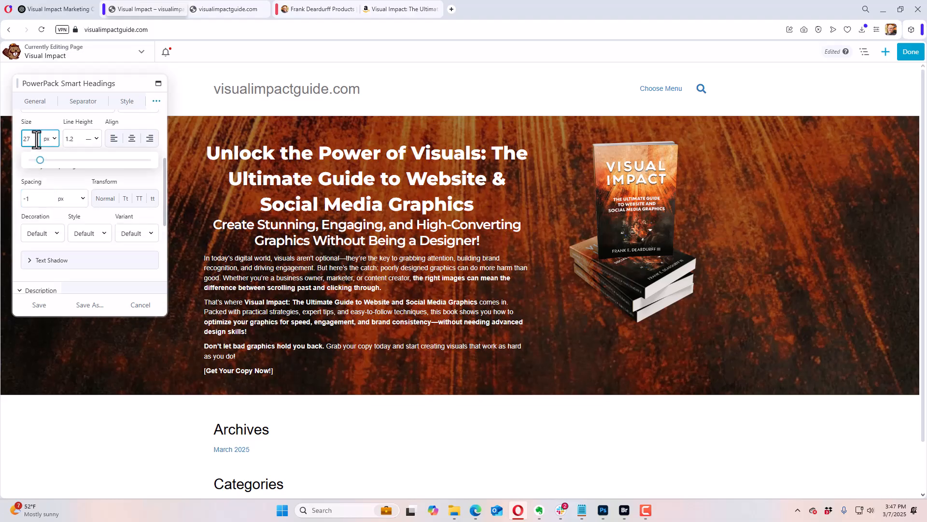
key("Up")
key("Up")
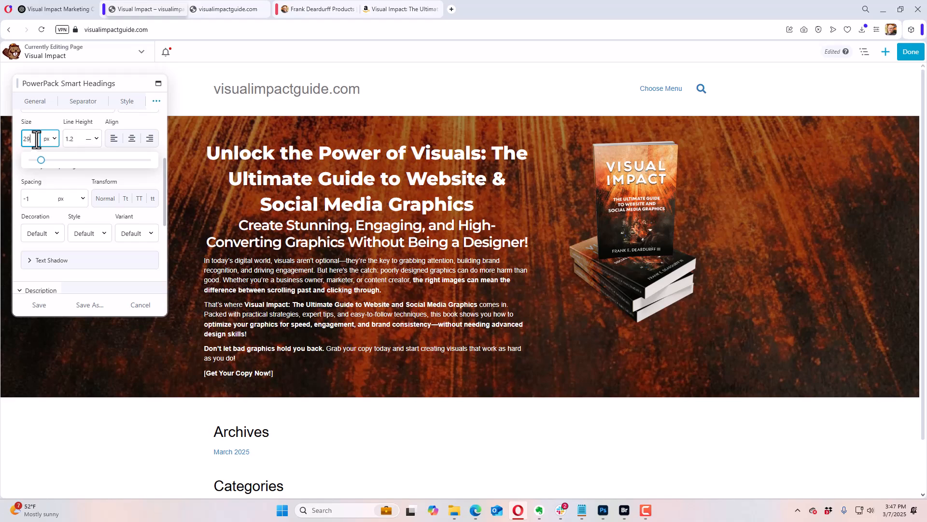
key("Up")
key("Down")
left_click(61, 122)
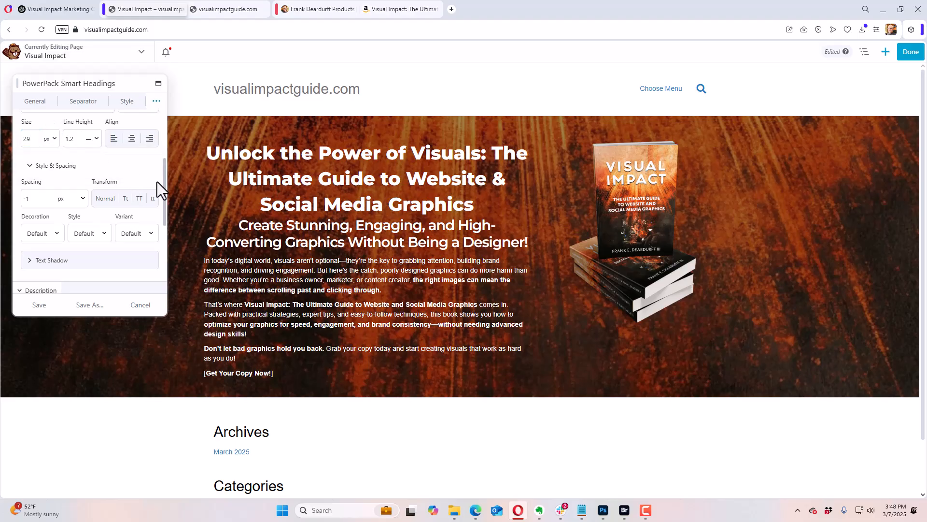
Step: Return to the main title's typography settings and set its line height to 1.1
left_click_drag(165, 185, 88, 198)
scroll(114, 155, "up", 5)
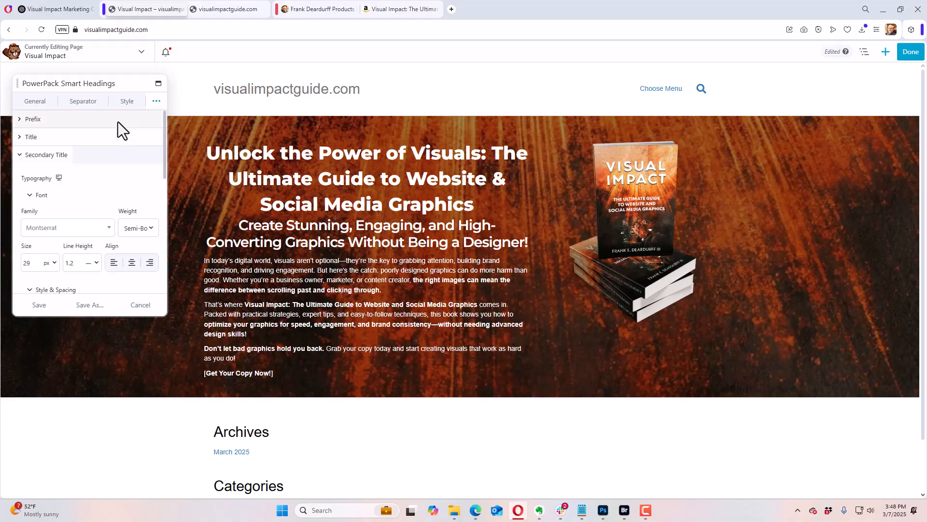
left_click(118, 121)
left_click(23, 122)
left_click(20, 137)
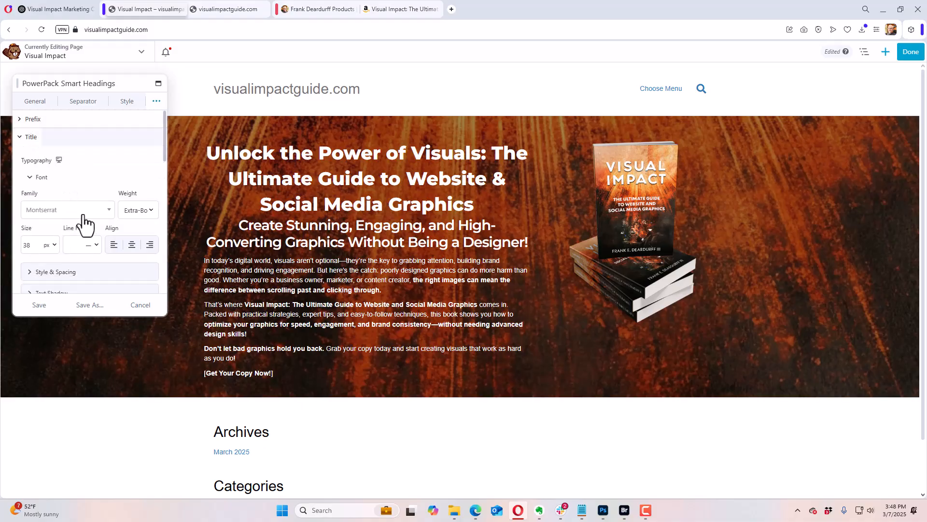
left_click(72, 246)
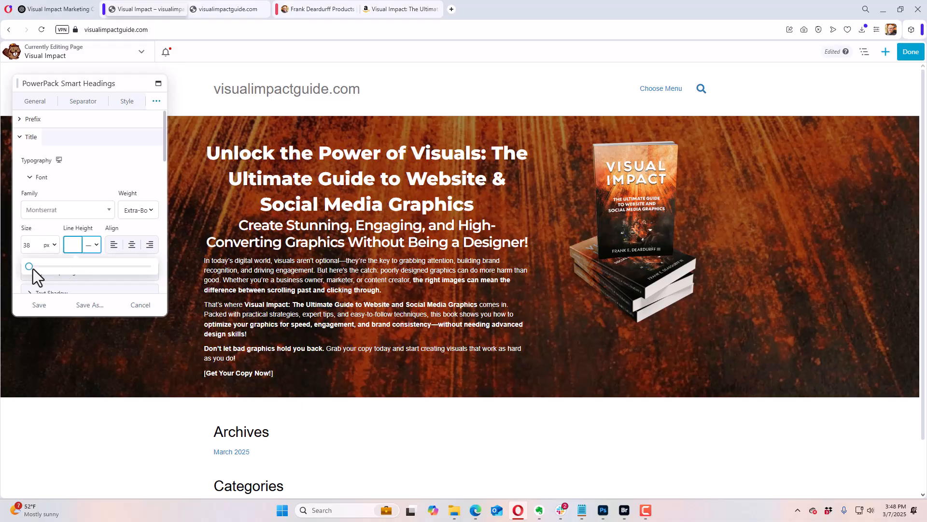
left_click_drag(29, 267, 43, 271)
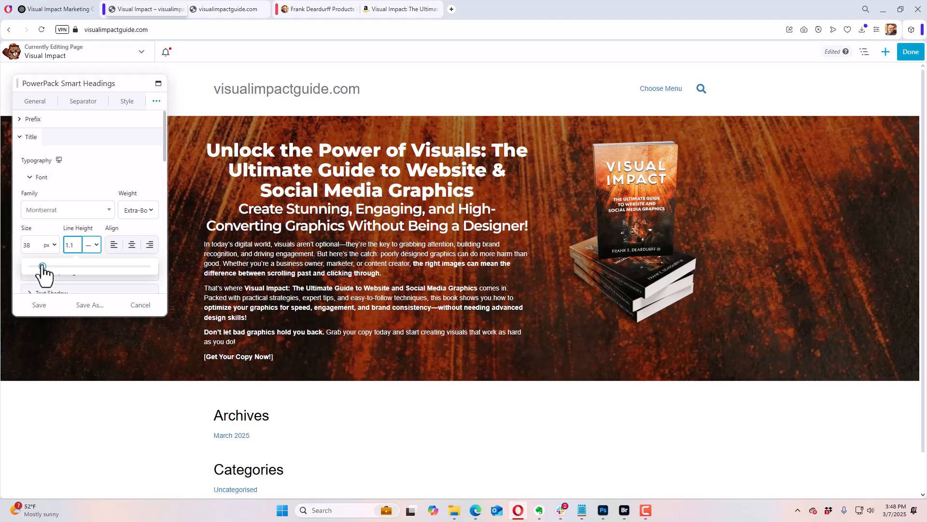
Step: Set the main title's letter spacing to -1 px
left_click(74, 187)
left_click(72, 182)
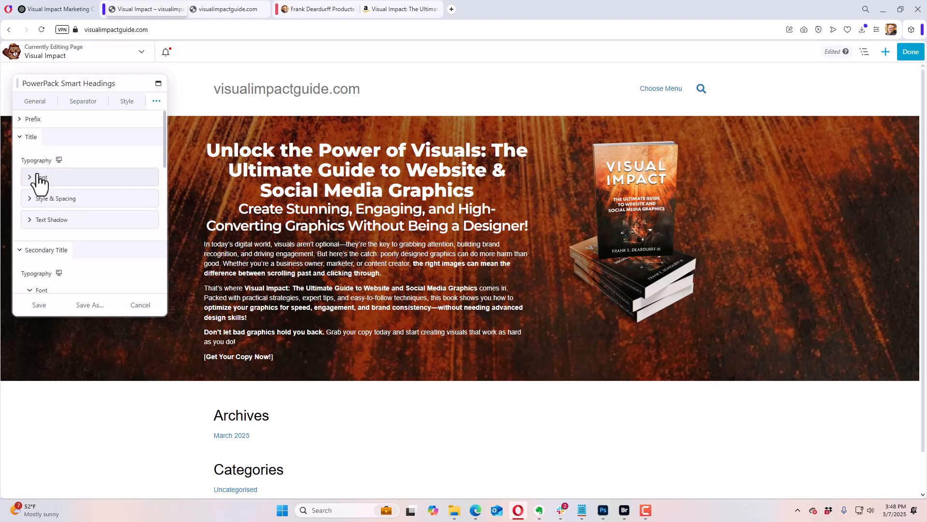
left_click(38, 200)
left_click(40, 235)
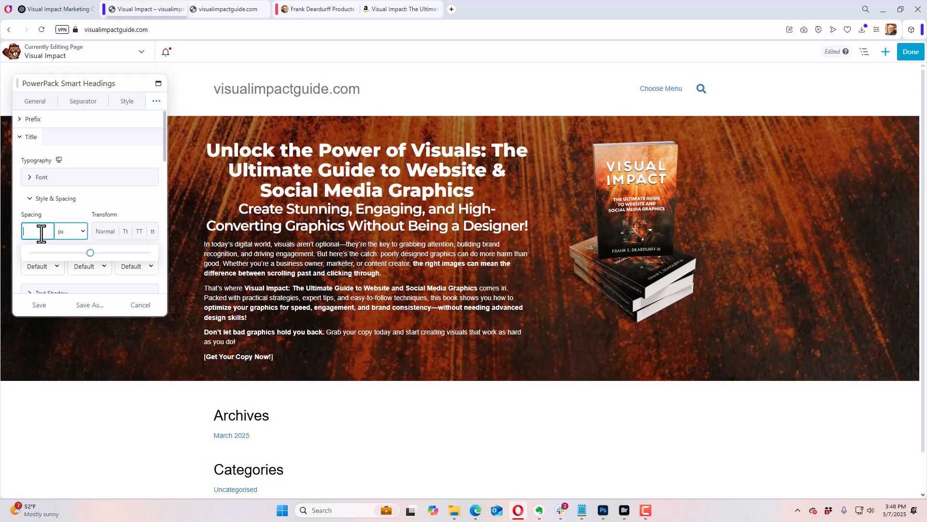
type("-1")
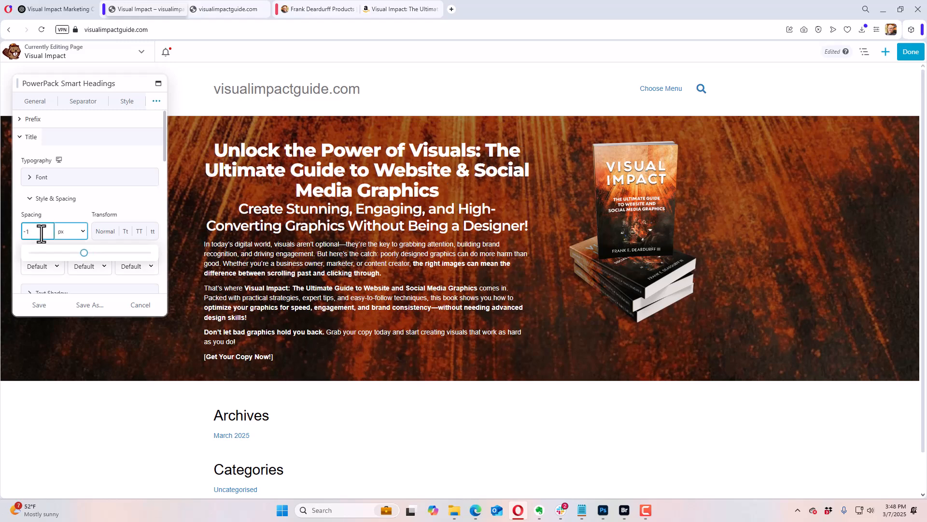
left_click(71, 210)
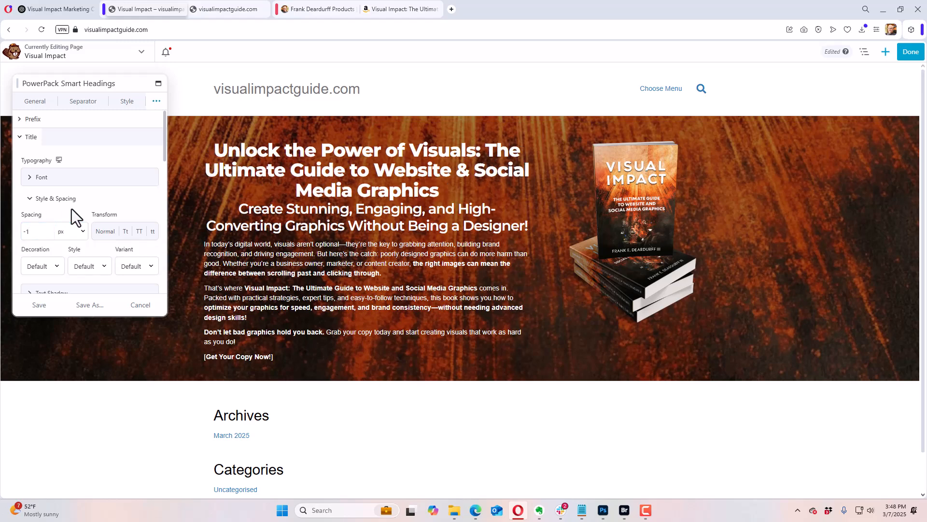
Step: Increase the main title's font size to 42 px
left_click(30, 179)
left_click(33, 246)
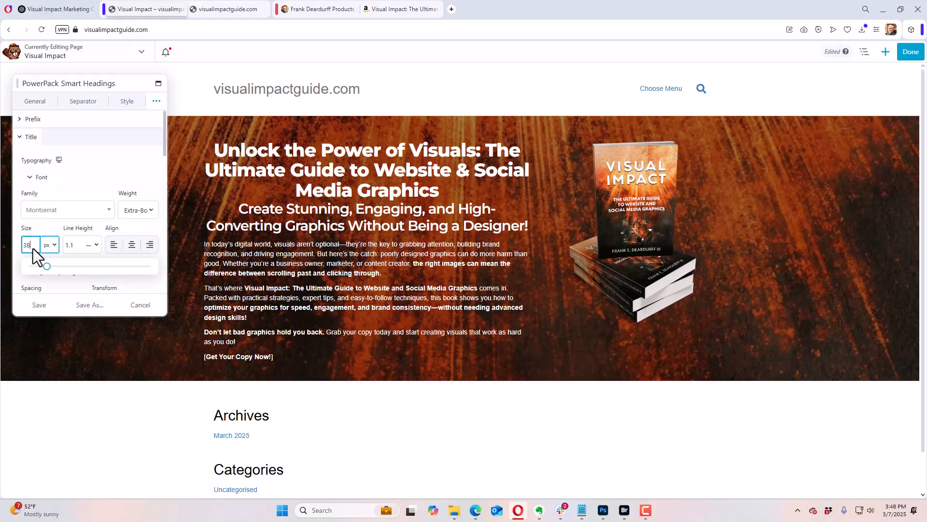
key("Up")
key("Up")
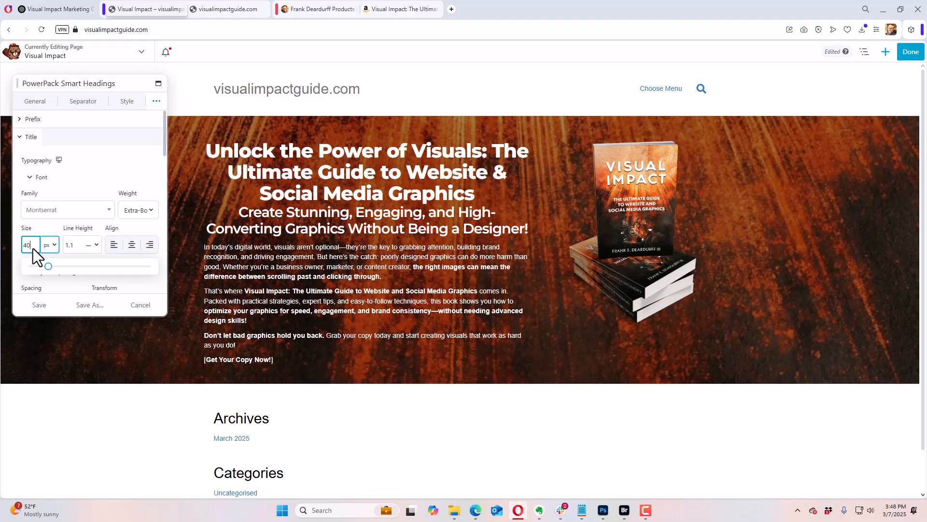
key("Up")
key("Up")
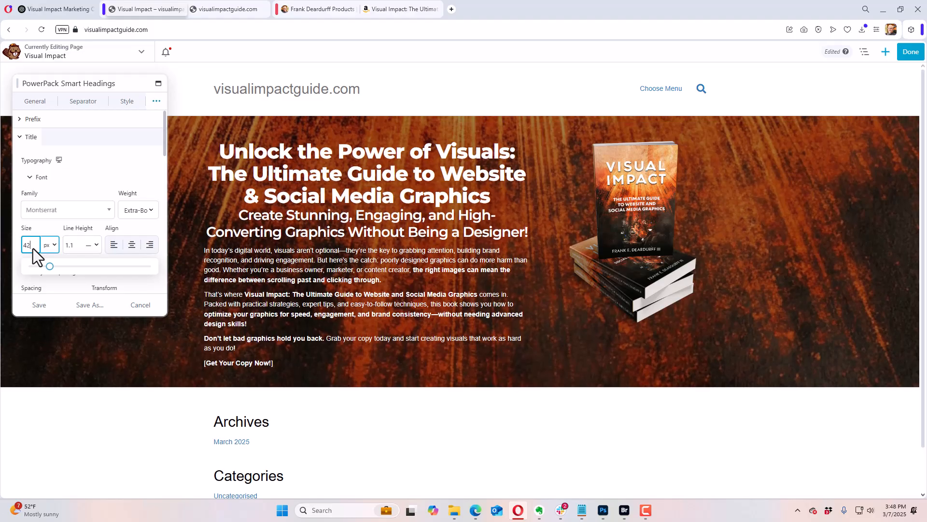
key("Up")
key("Up")
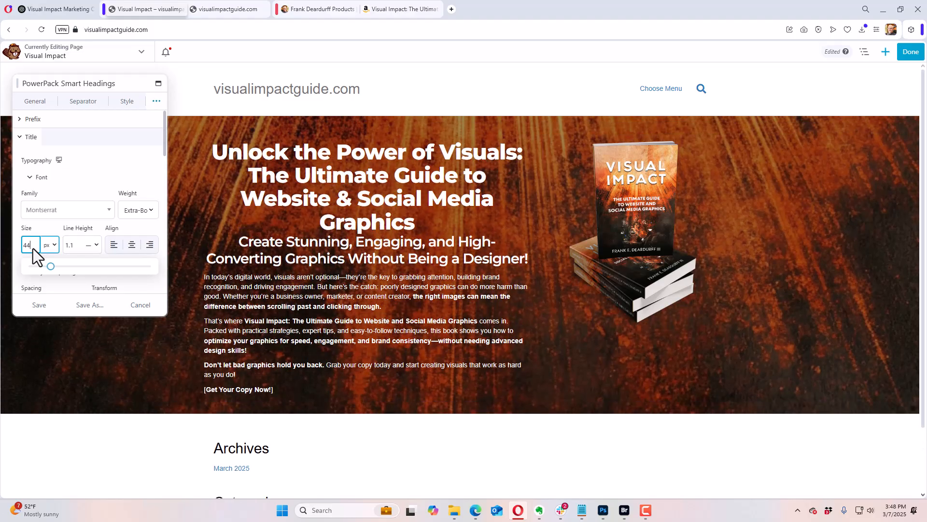
key("Down")
key("Down")
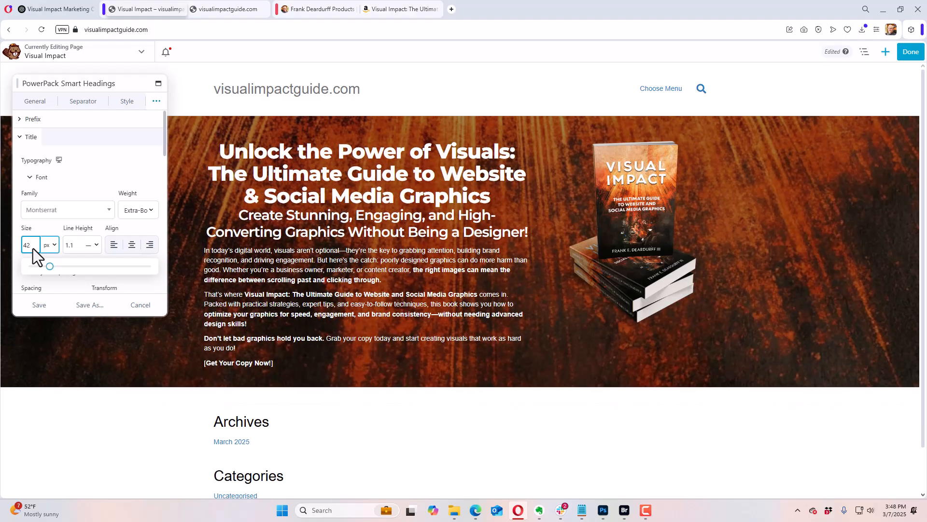
left_click(85, 178)
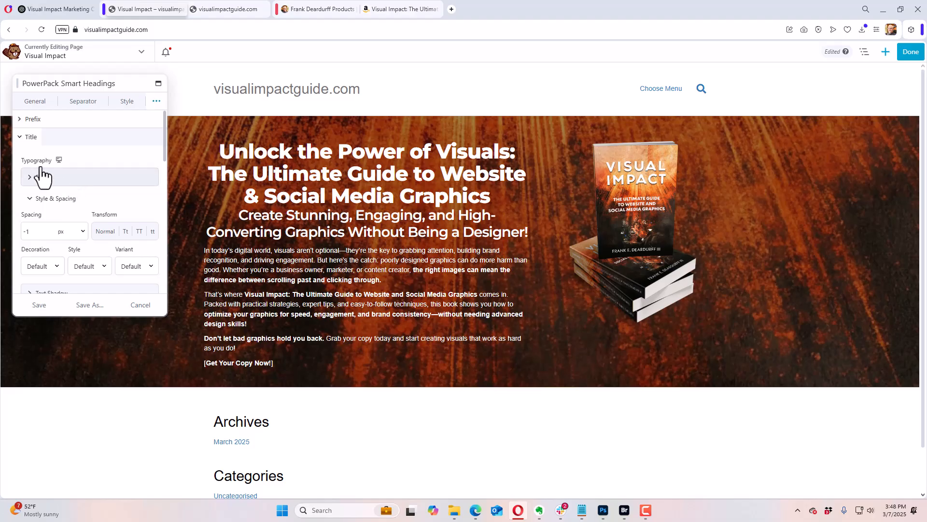
Step: Set the description's font family to Montserrat with Medium weight
left_click(23, 138)
scroll(116, 193, "down", 5)
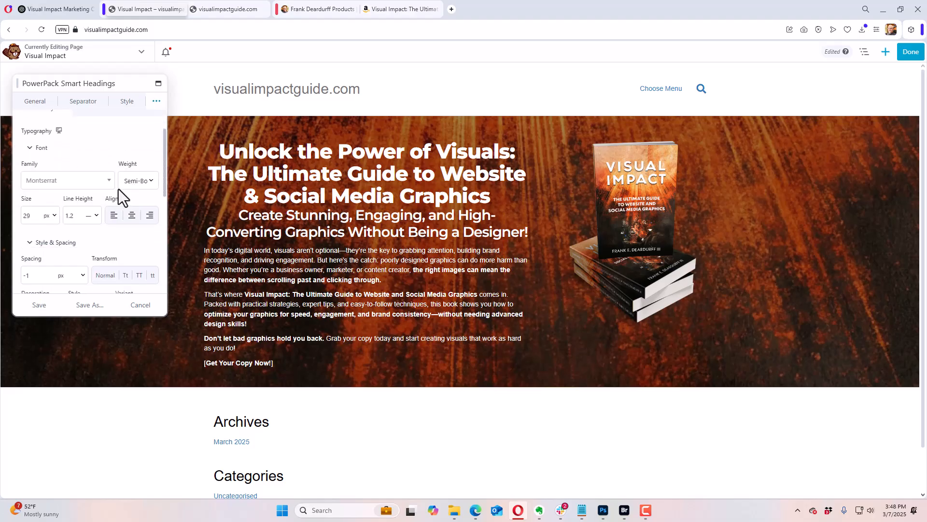
left_click(35, 247)
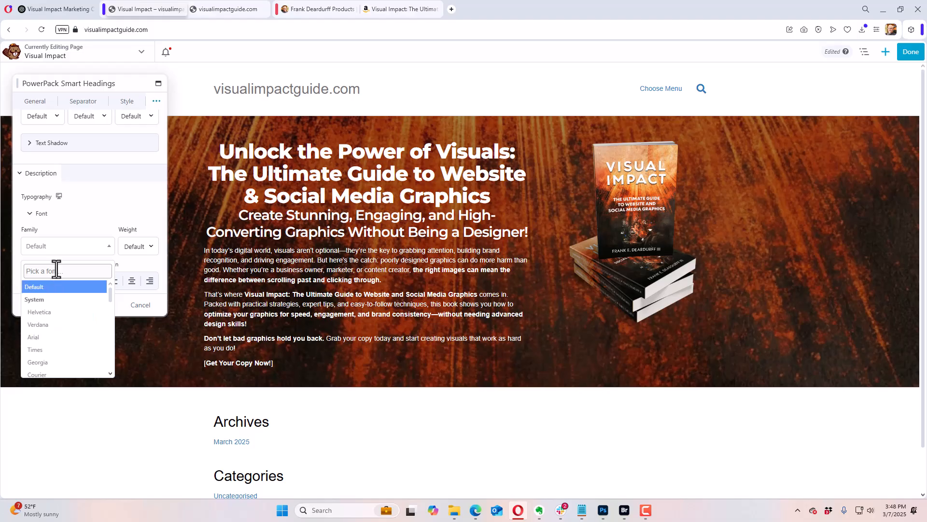
type("mont")
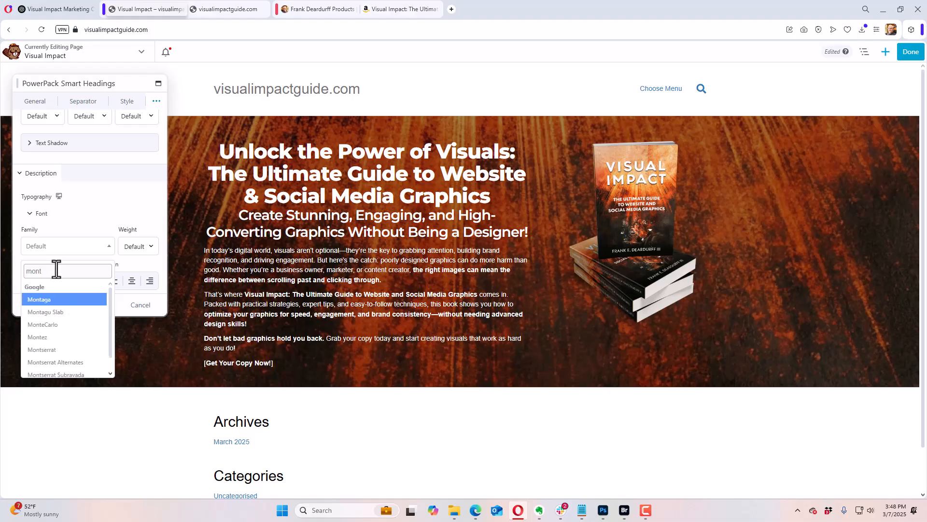
key("Down")
key("Down")
key("Down")
key("Down")
key("Return")
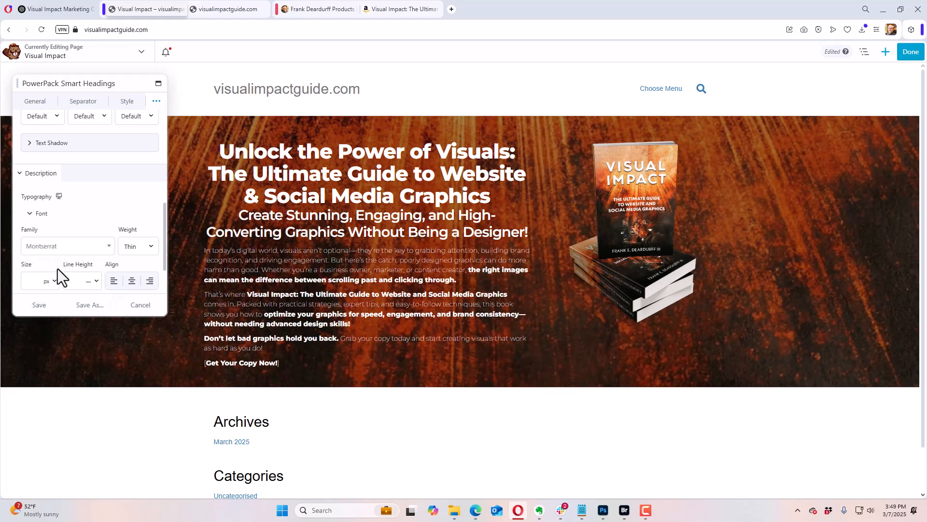
left_click(151, 248)
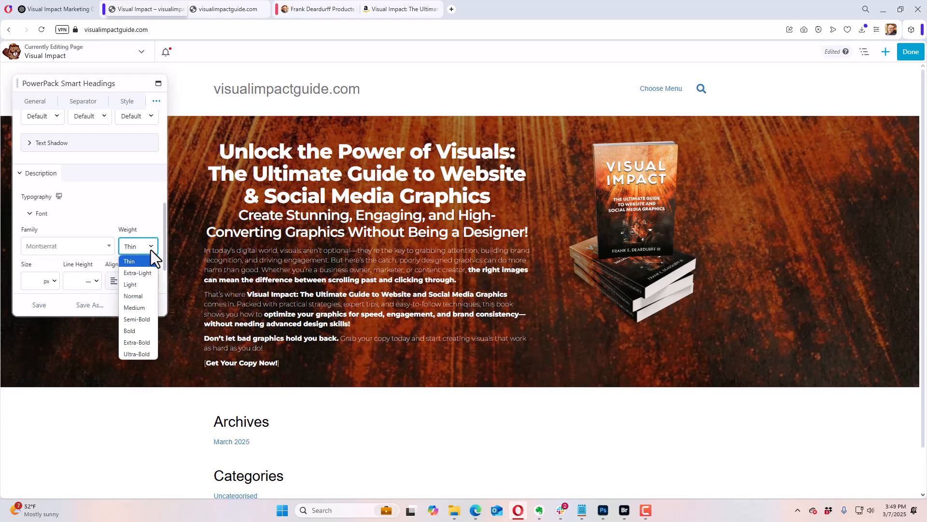
left_click(144, 307)
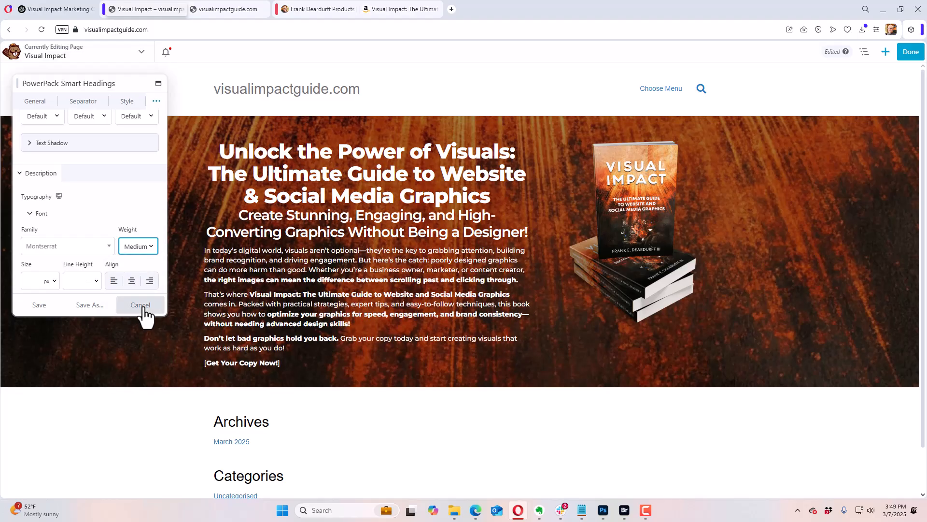
Step: Set the description's font size to 18 px
left_click(31, 280)
scroll(37, 285, "down", 1)
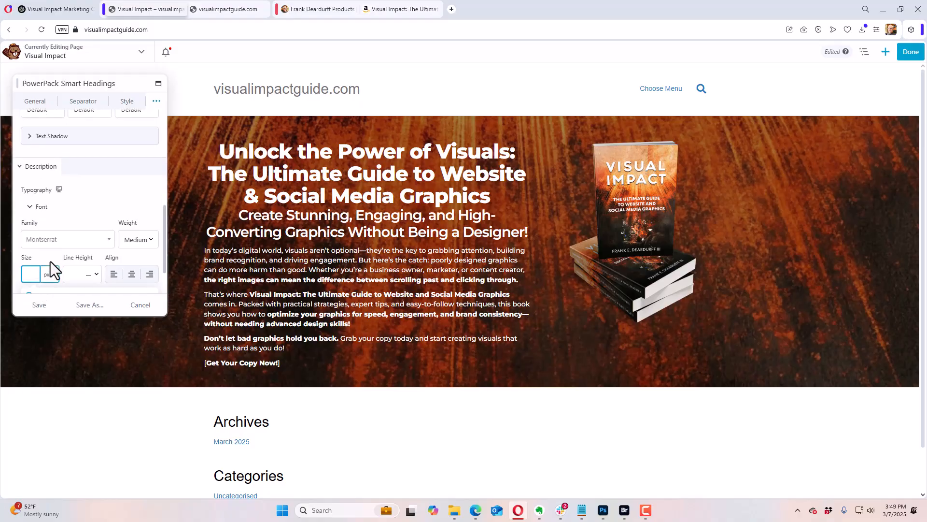
type("11")
left_click_drag(31, 259, 35, 268)
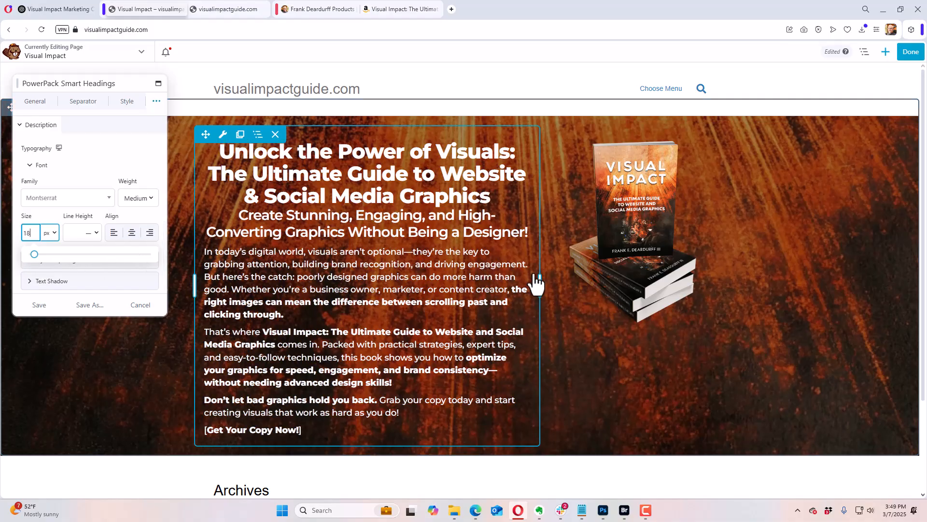
Step: Widen the text column to about 66.7% of the row, leaving about 33.3% for the book image column
mouse_move(534, 283)
left_mouse_down()
mouse_move(555, 284)
mouse_move(548, 278)
mouse_move(524, 299)
mouse_move(466, 294)
mouse_move(515, 303)
mouse_move(549, 289)
left_mouse_up()
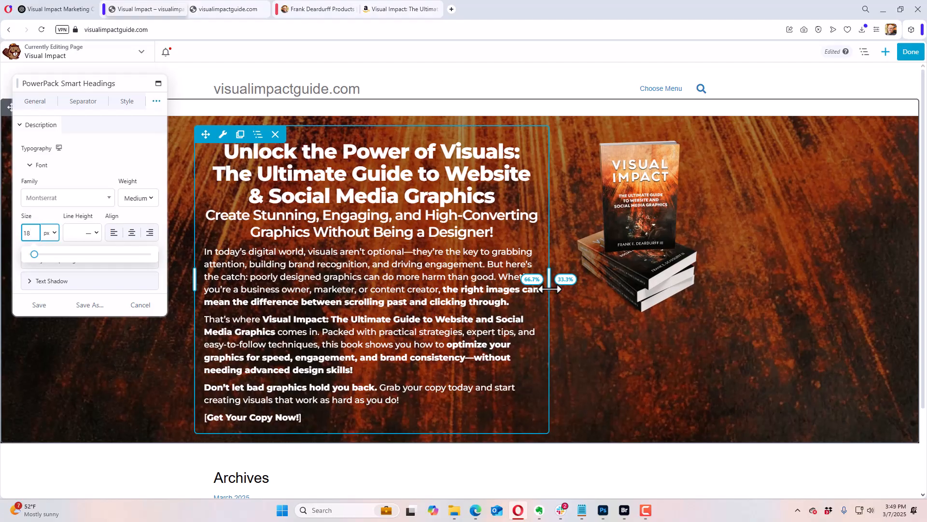
left_click_drag(550, 289, 549, 289)
scroll(102, 203, "up", 3)
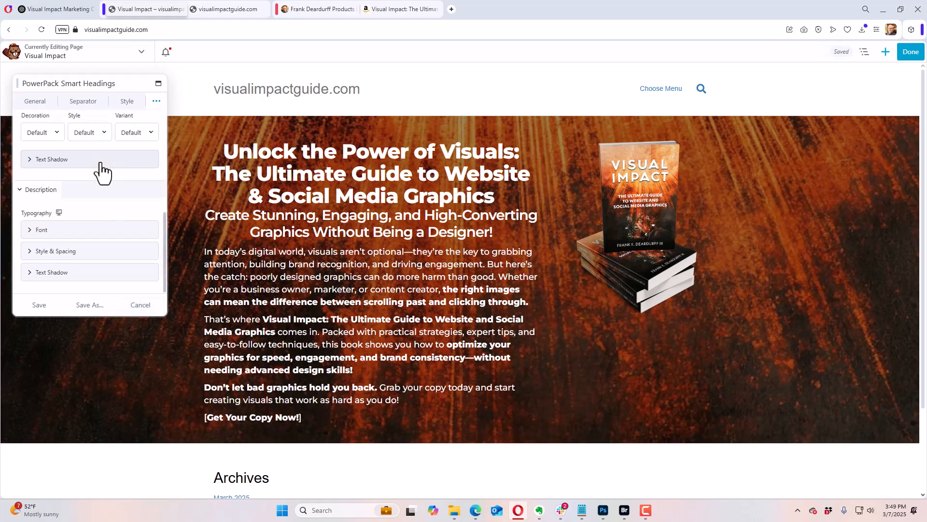
left_click(100, 164)
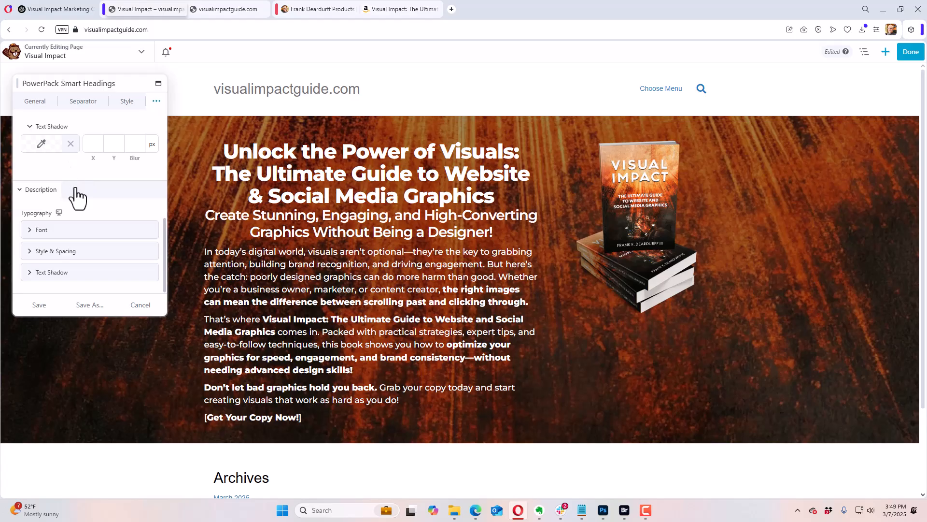
Step: Delete the "[Get Your Copy Now!]" line from the end of the heading module's description and save the module
left_click(46, 102)
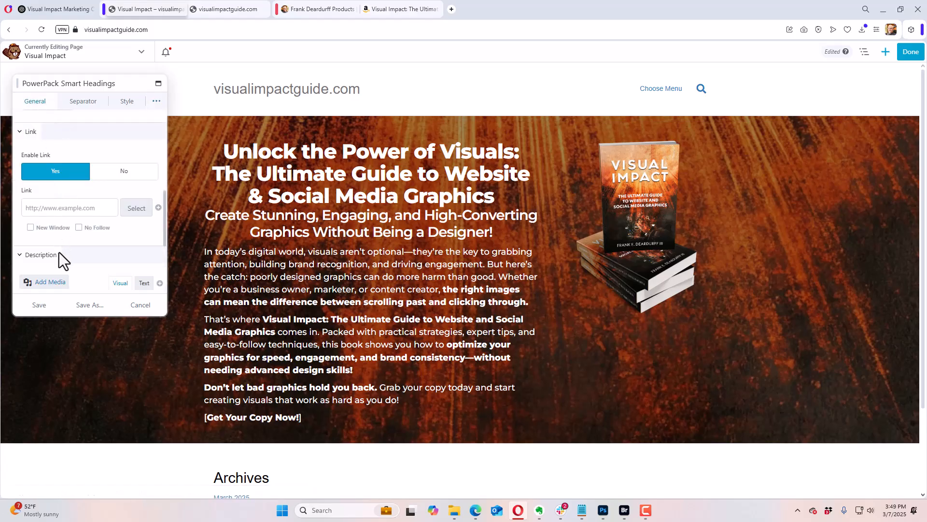
scroll(150, 185, "down", 3)
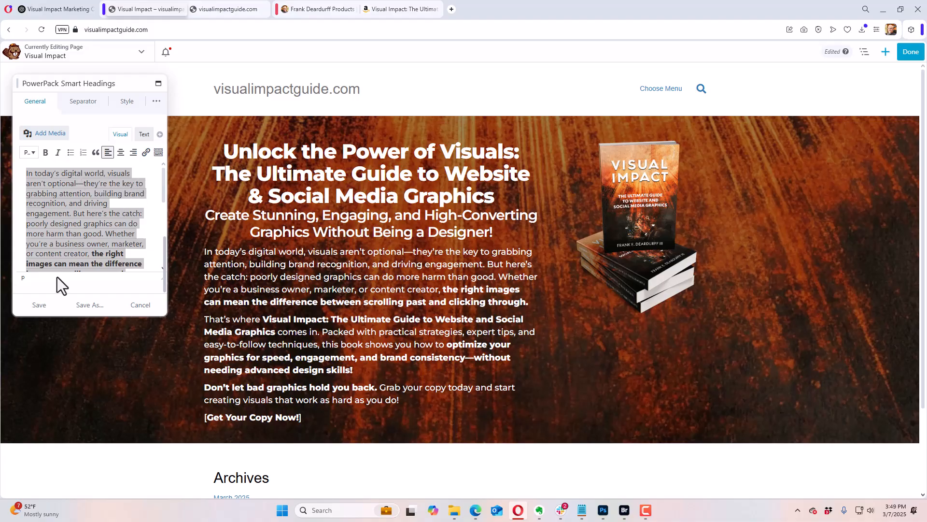
scroll(112, 234, "down", 10)
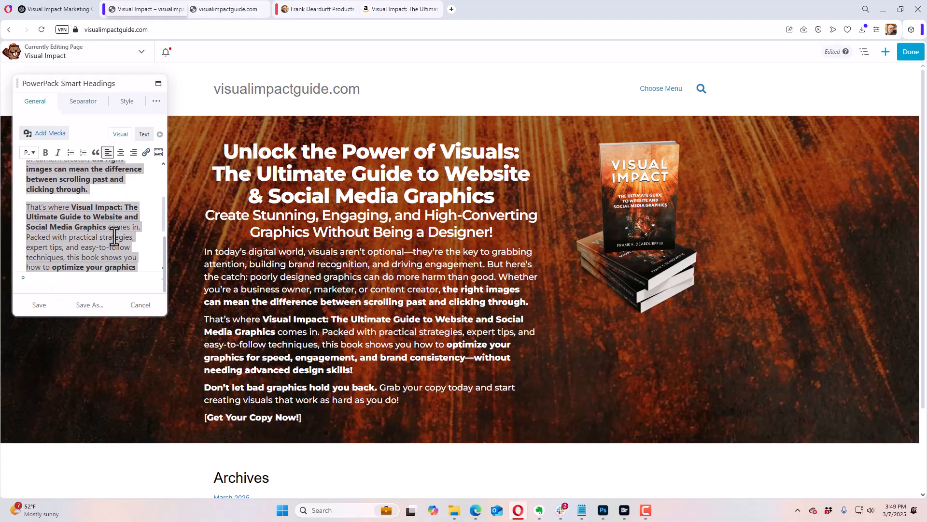
left_click(123, 260)
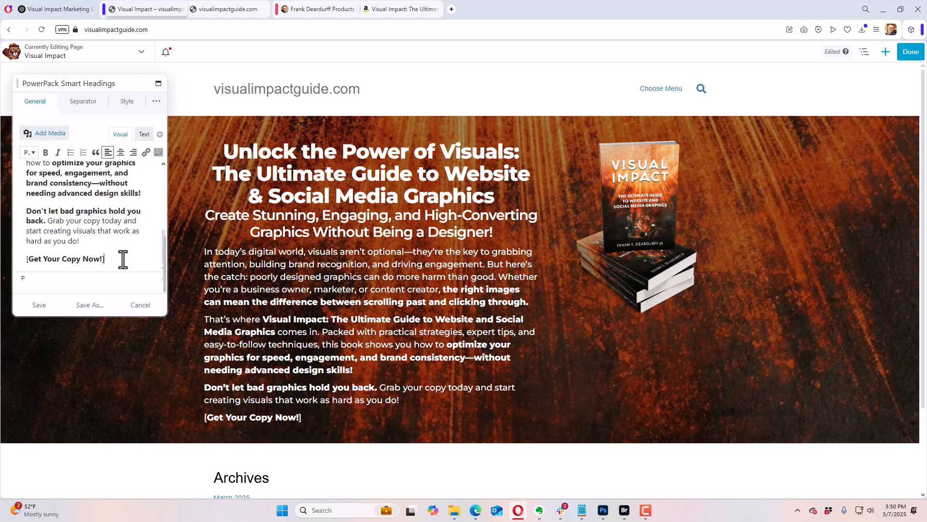
left_click_drag(123, 259, 23, 261)
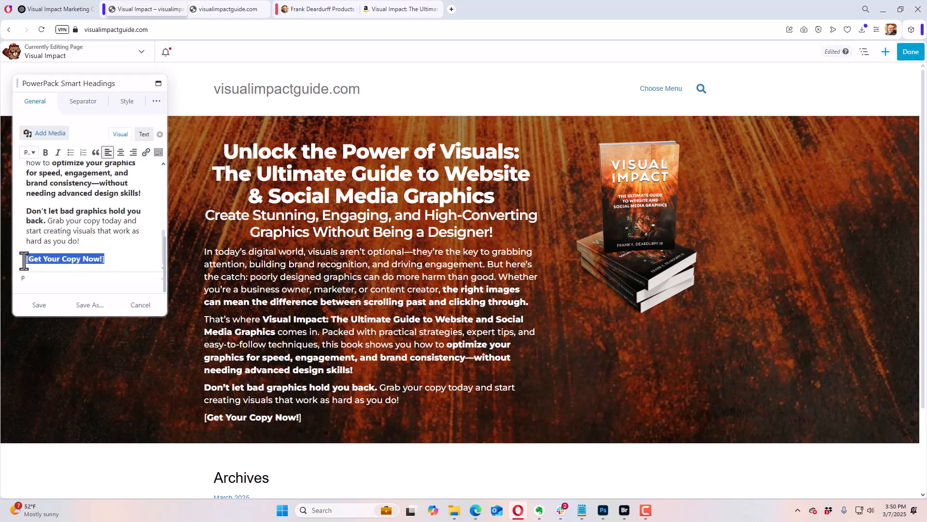
key("BackSpace")
key("BackSpace")
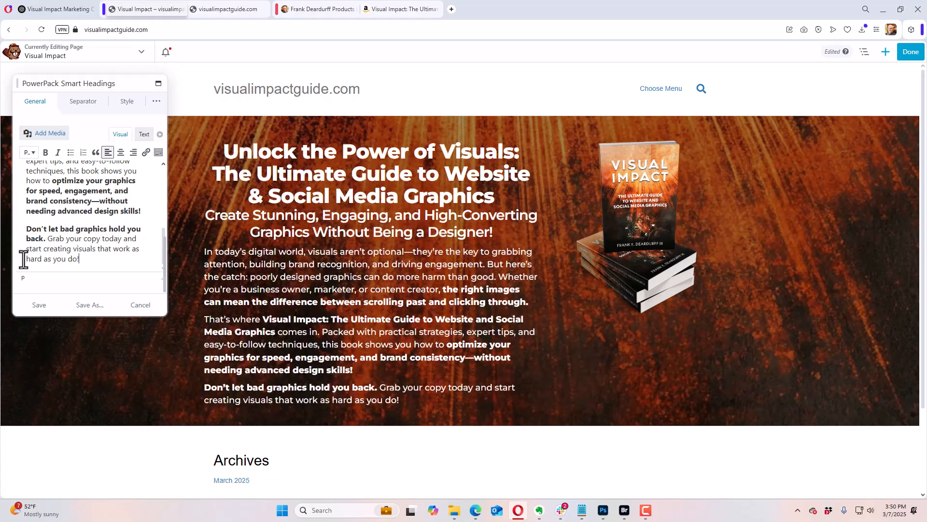
left_click(40, 306)
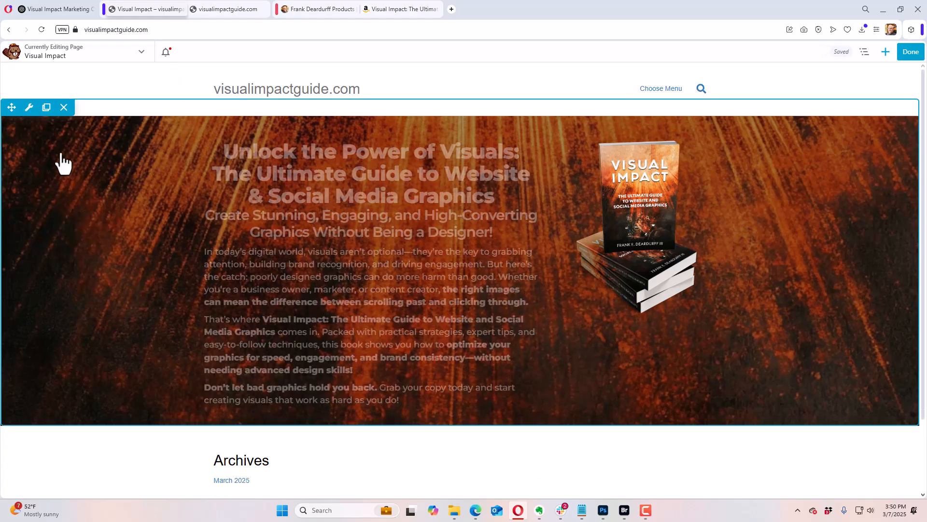
Step: Change the hero row's background type from Photo to Gradient
mouse_move(29, 108)
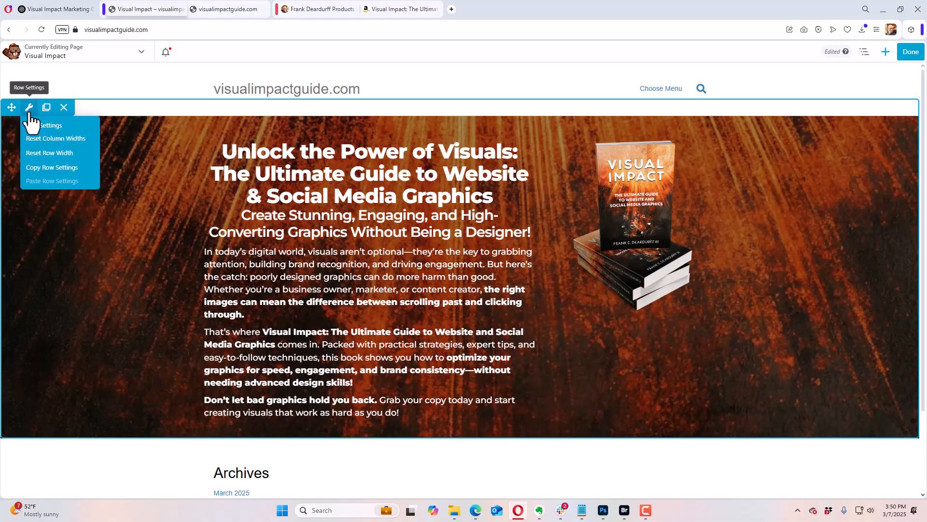
left_click(31, 125)
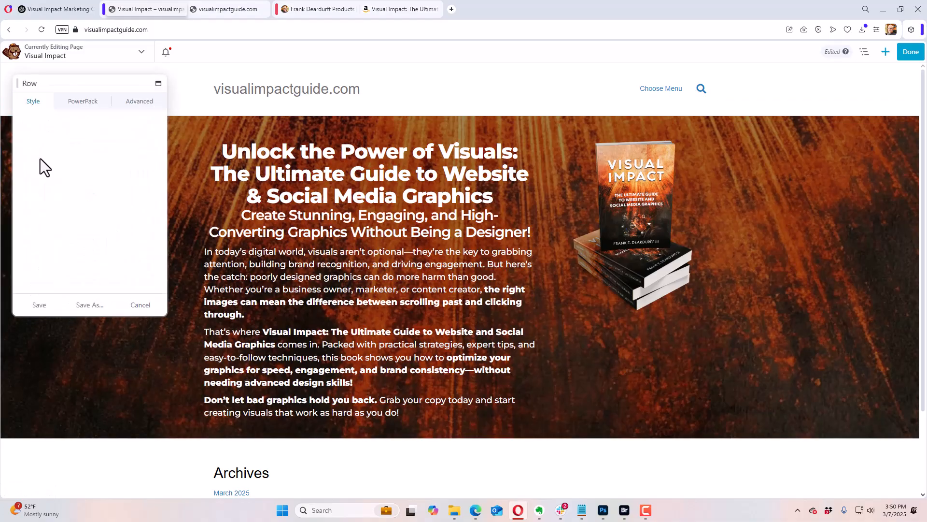
scroll(100, 241, "down", 5)
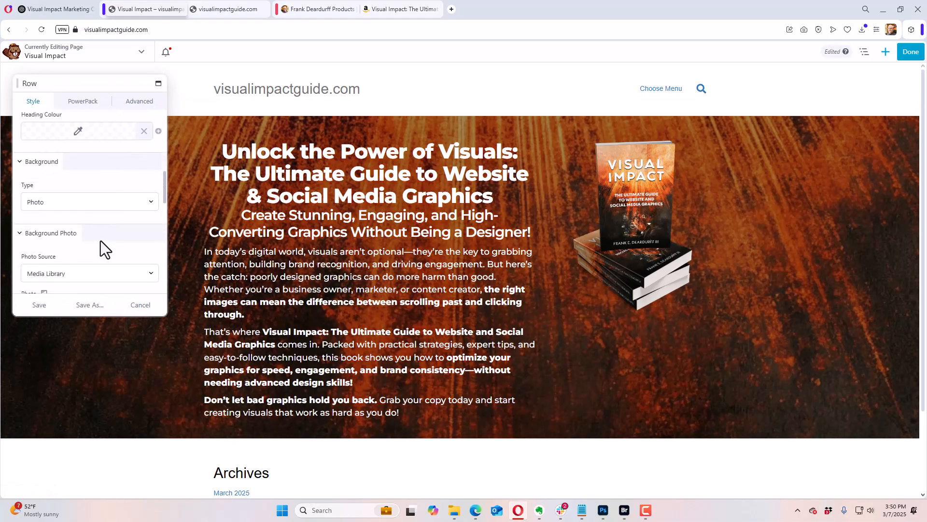
left_click(97, 204)
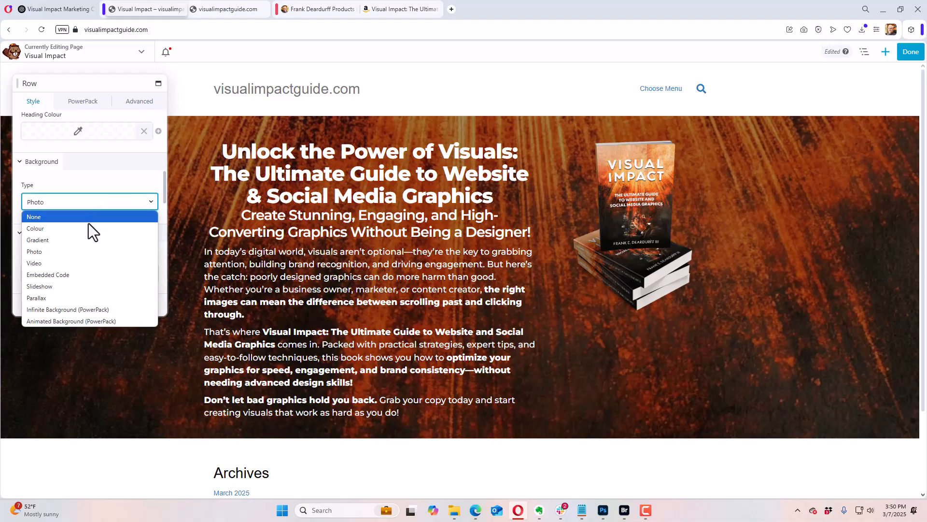
left_click(82, 239)
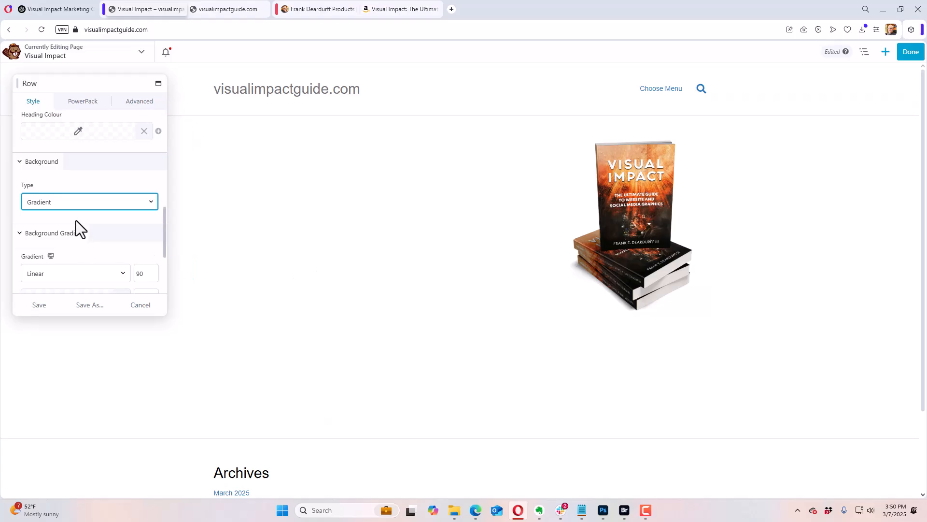
scroll(80, 223, "down", 1)
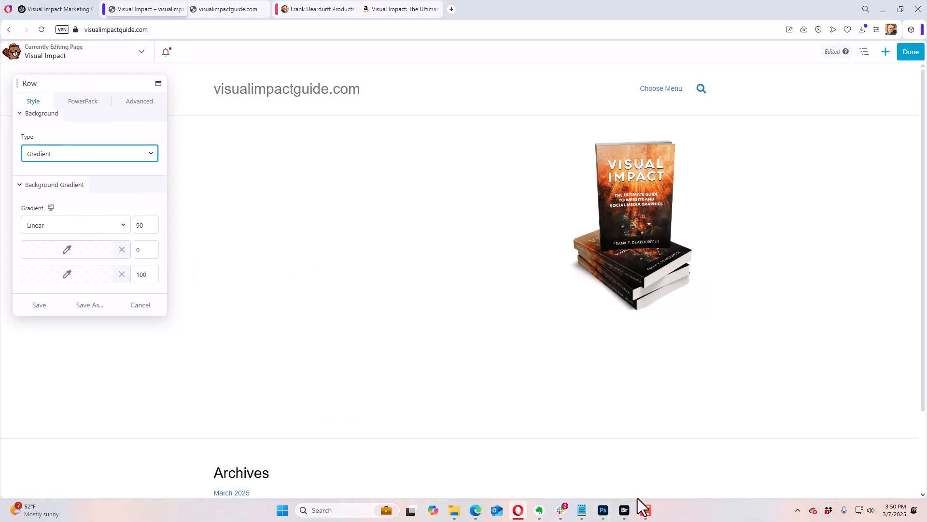
Step: Switch to Photoshop, sample the orange near the top edge of the front cover, and copy its hex code d06436
left_click(603, 511)
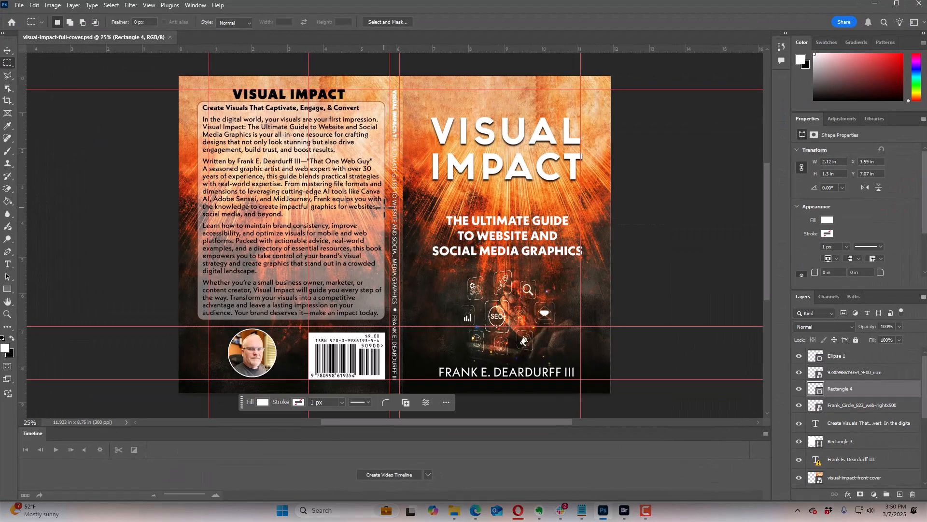
key("i")
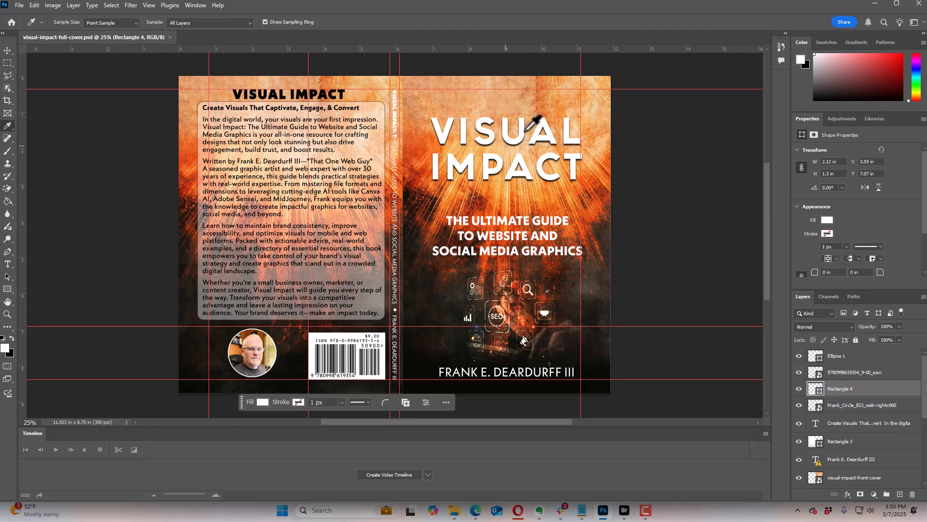
left_click(540, 85)
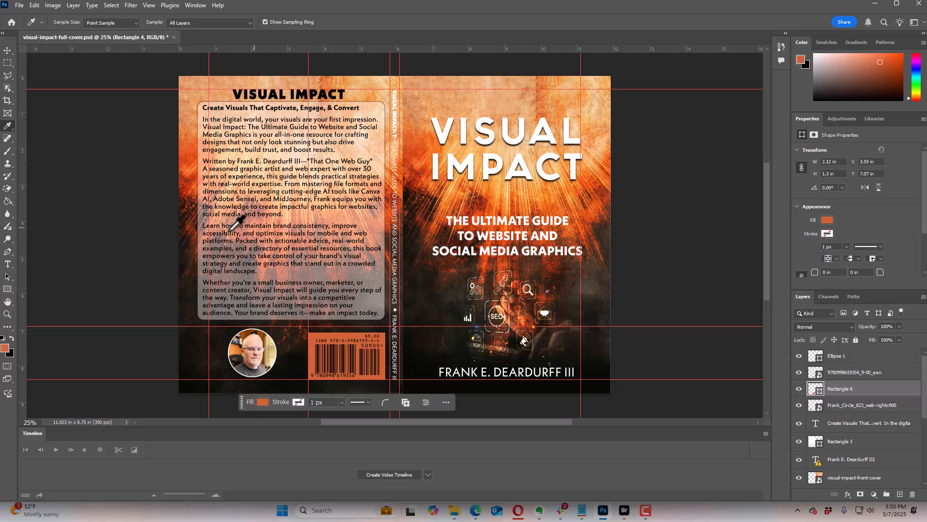
left_click(5, 348)
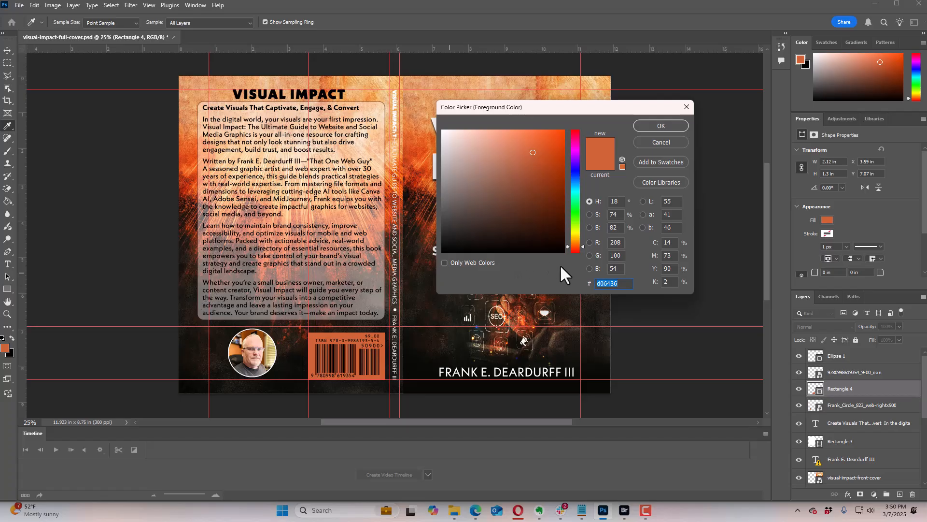
right_click(614, 288)
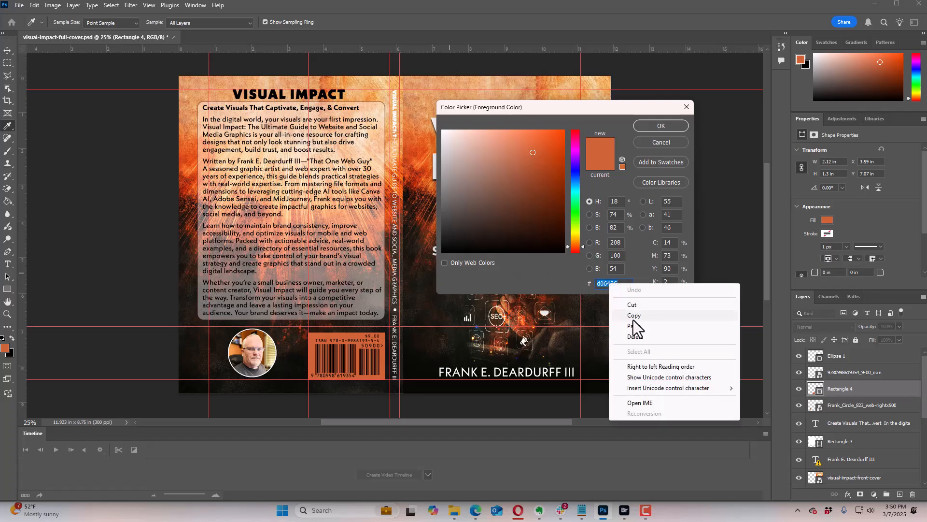
left_click(633, 315)
left_click(661, 127)
Step: Switch back to the page builder in the browser and set the row gradient's first colour to #d06436
key("alt+Tab")
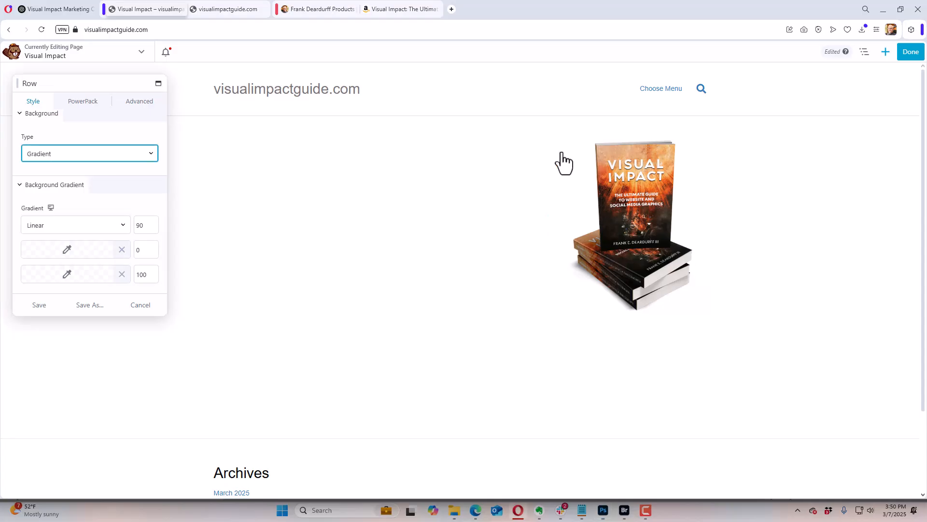
left_click(64, 251)
left_click_drag(30, 265, 69, 266)
key("ctrl+v")
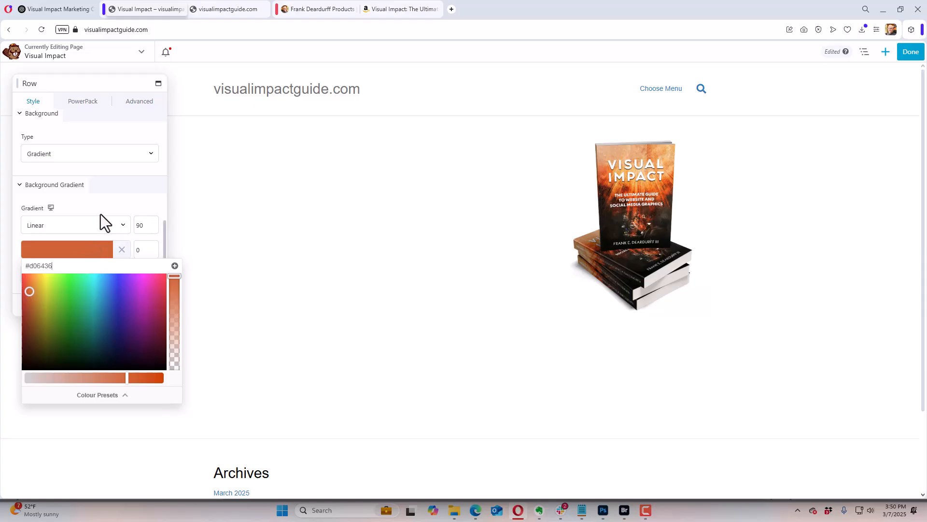
left_click(106, 205)
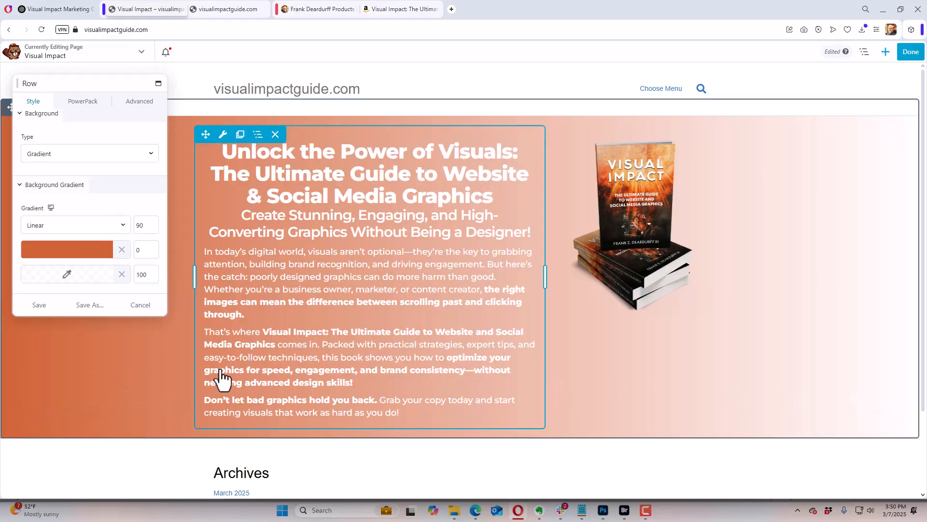
Step: Switch to Photoshop, sample the near-black at the front cover's lower right, and copy its hex code 11110f
key("alt+Tab")
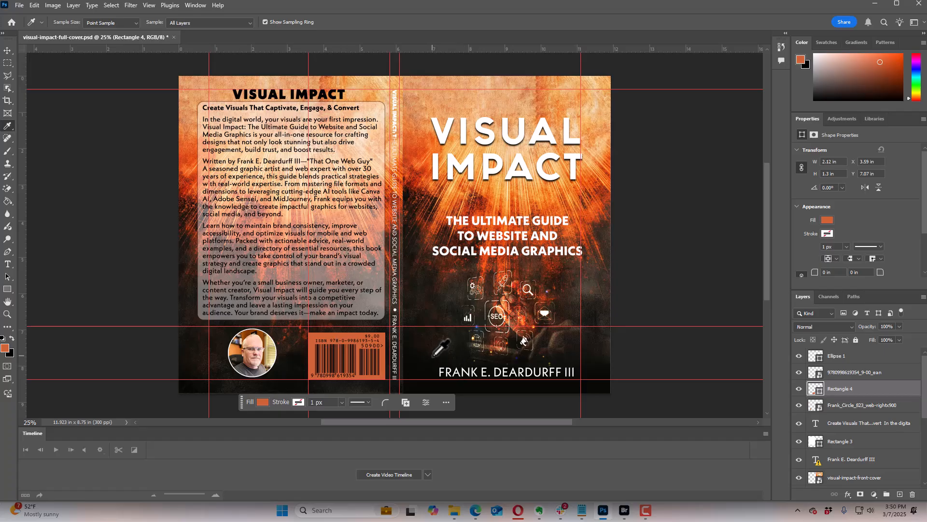
left_click(597, 360)
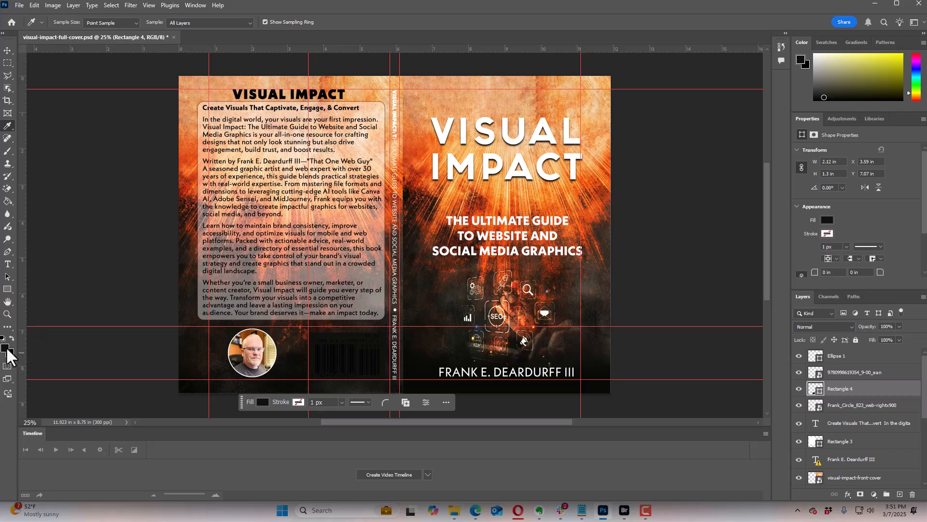
left_click(5, 348)
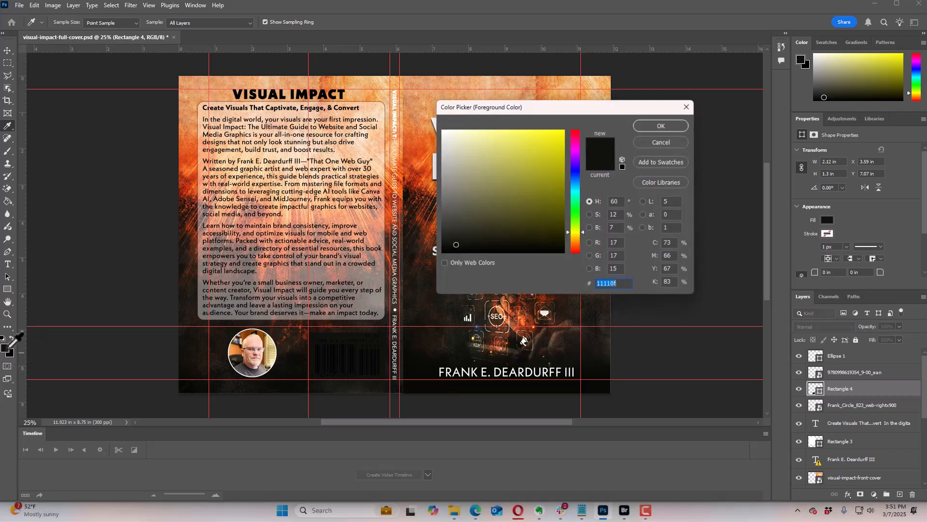
right_click(606, 284)
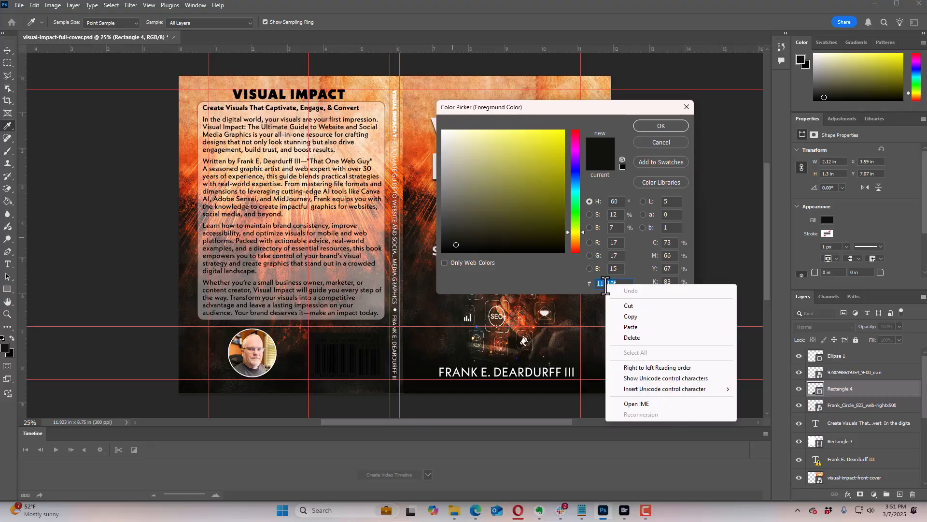
left_click(630, 316)
Step: Switch back to the page builder and set the row gradient's second colour to #11110f
key("alt+Tab")
left_click(88, 275)
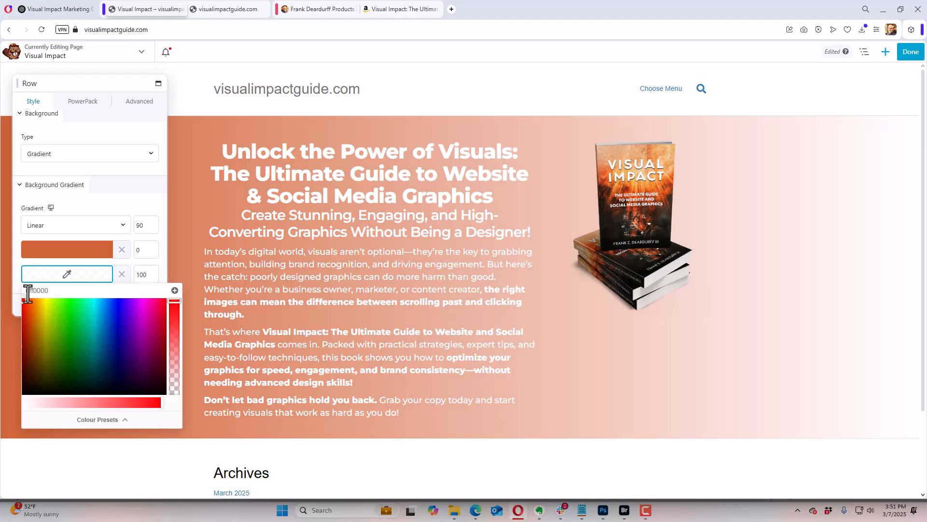
left_click_drag(28, 290, 58, 290)
key("ctrl+v")
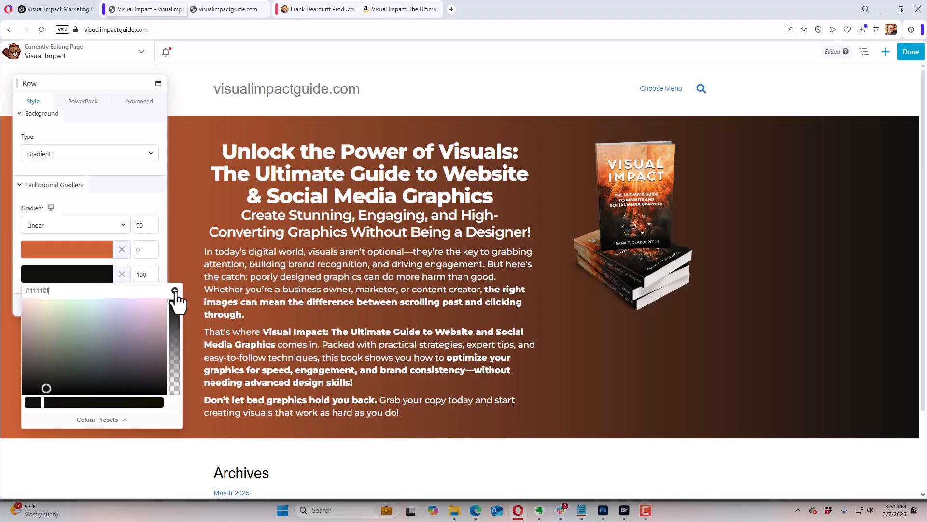
Step: Add #11110f to the colour presets and display the preset list
left_click(175, 291)
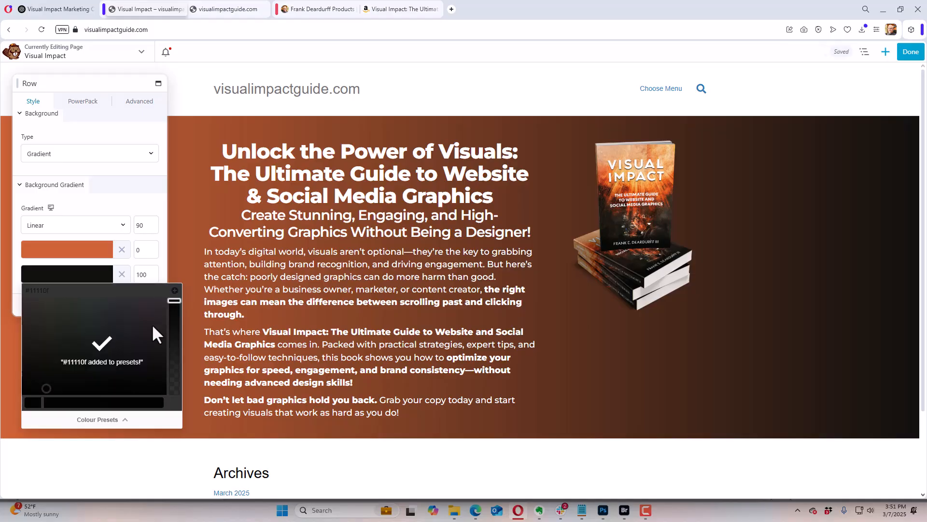
left_click(108, 207)
left_click(87, 276)
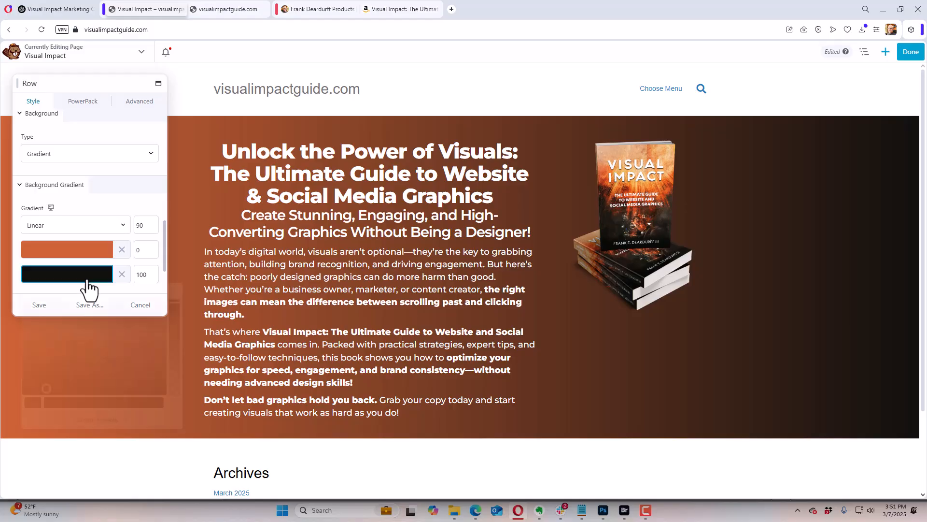
left_click(93, 423)
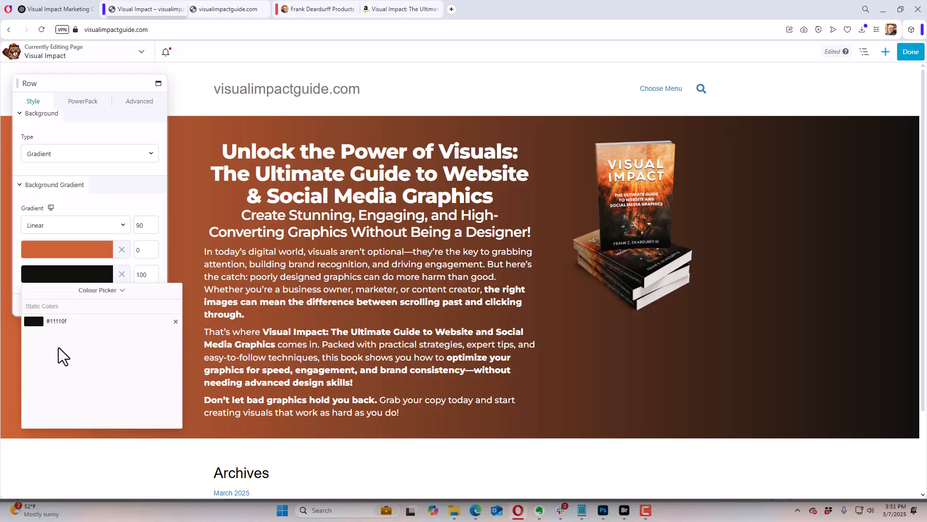
left_click(82, 252)
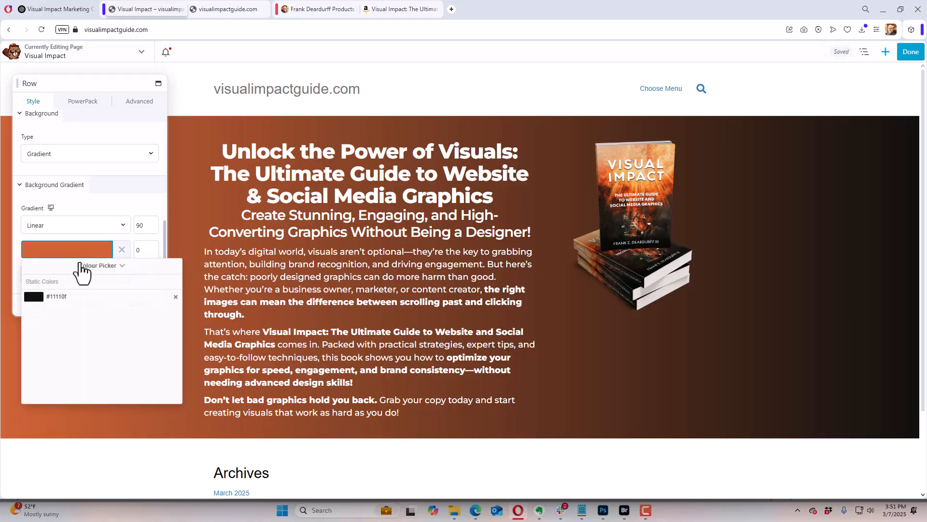
left_click(175, 296)
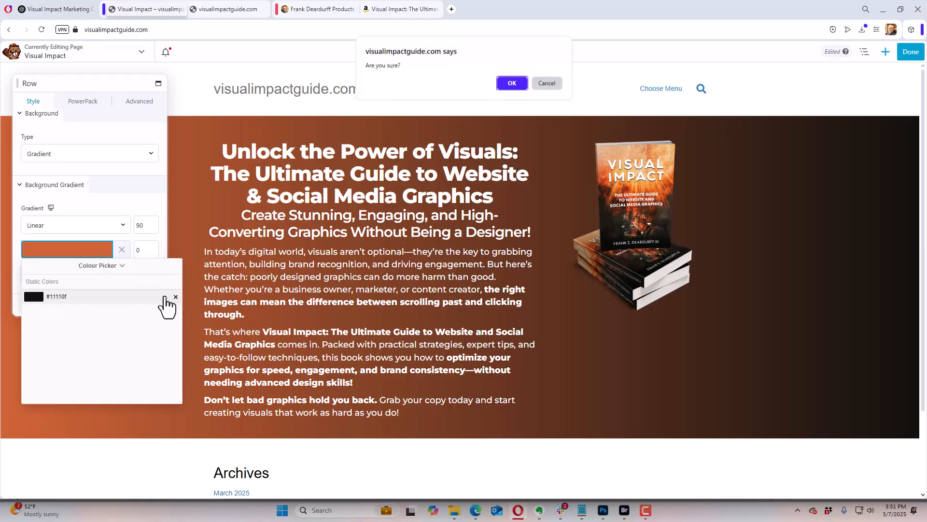
left_click(549, 83)
left_click(90, 199)
Step: Add the gradient's first colour, #d06436, to the colour presets and check the preset list
left_click(73, 253)
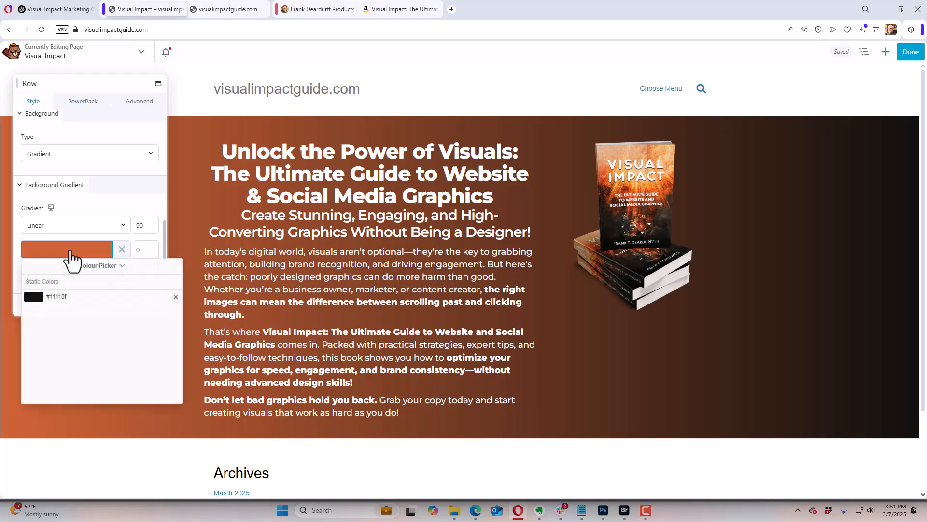
left_click(68, 281)
left_click(100, 267)
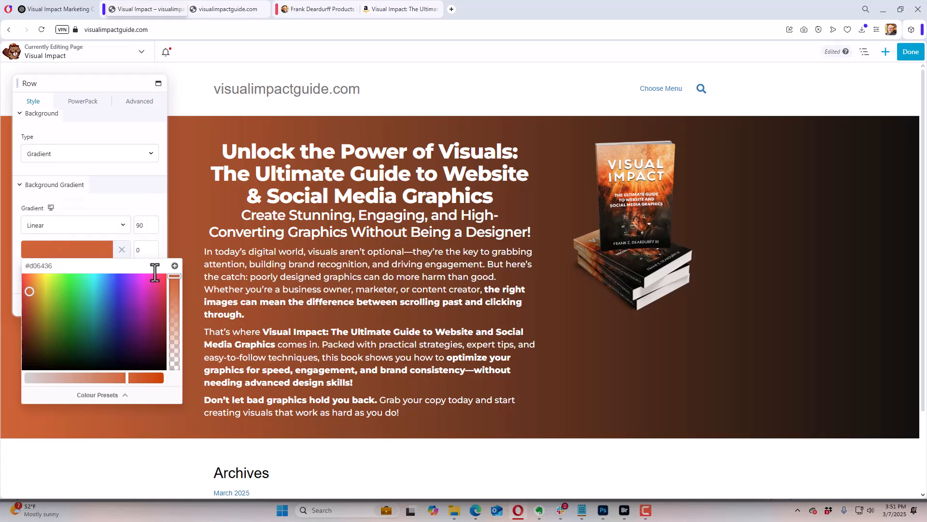
left_click(175, 265)
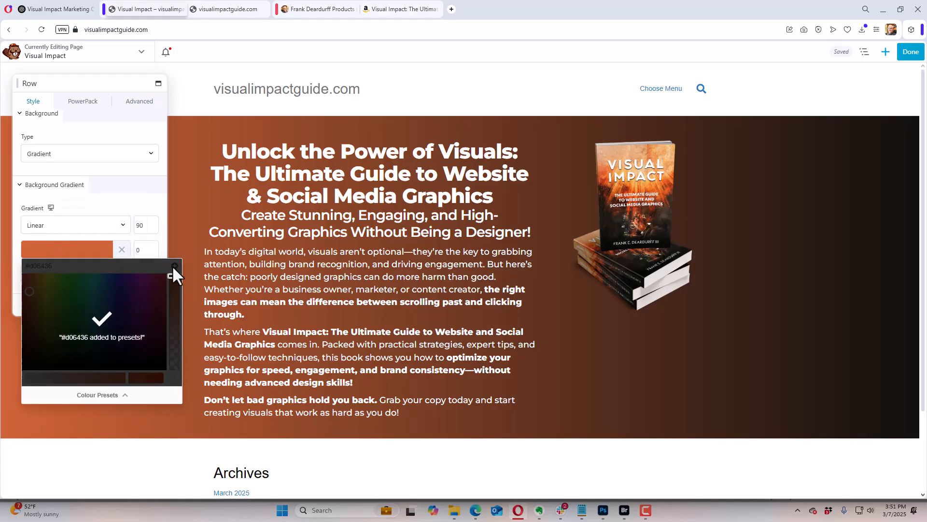
left_click(106, 395)
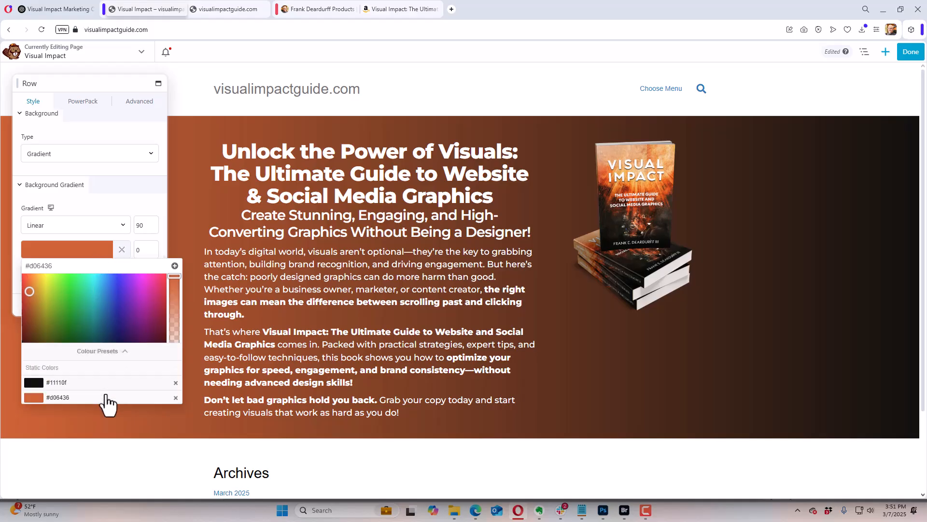
left_click(107, 210)
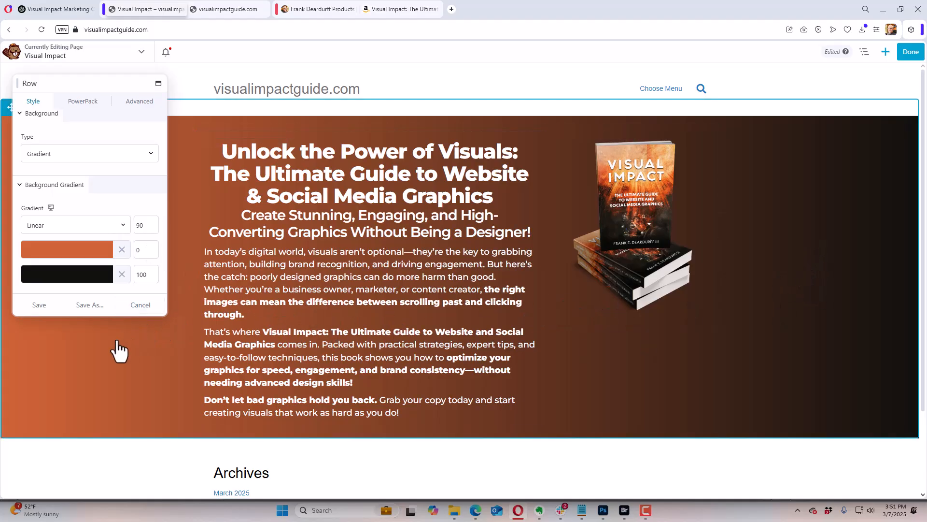
Step: Set the linear gradient's angle to 181 and save the row settings
left_click(137, 228)
left_click_drag(59, 246, 91, 252)
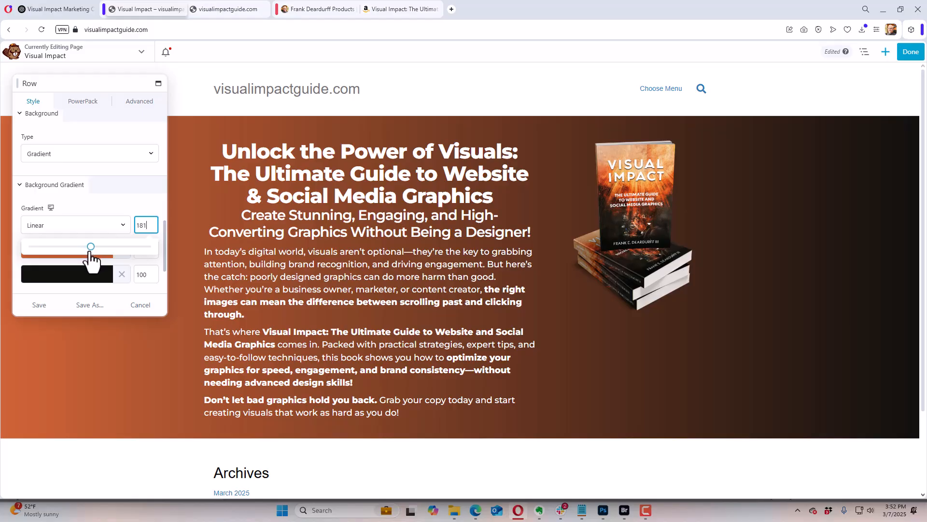
left_click(108, 205)
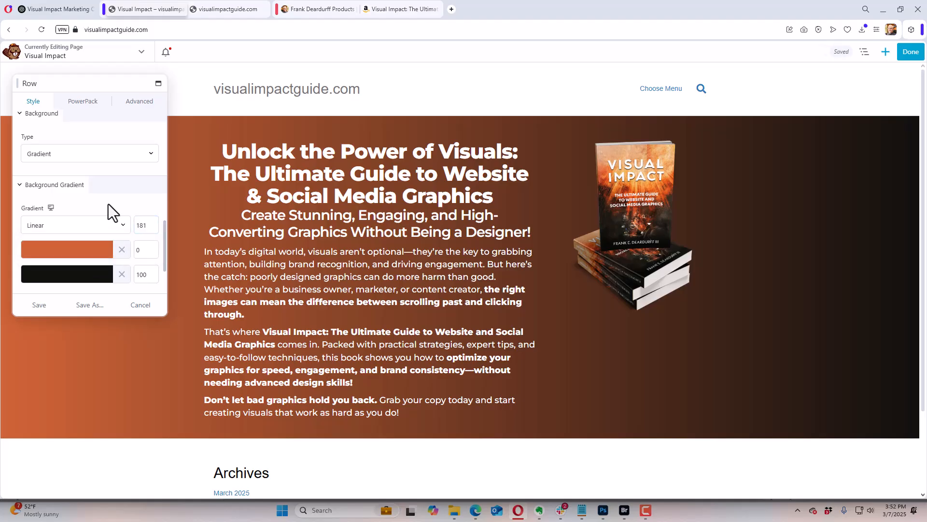
left_click(39, 305)
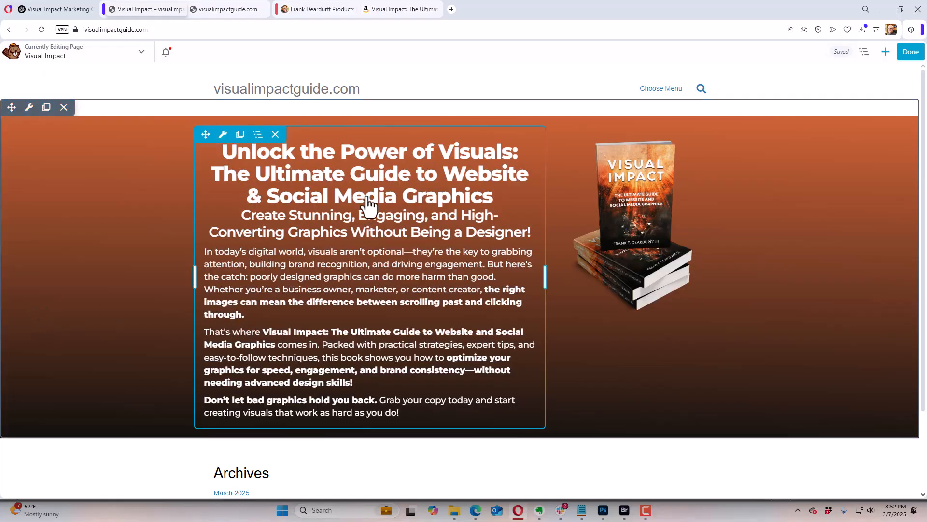
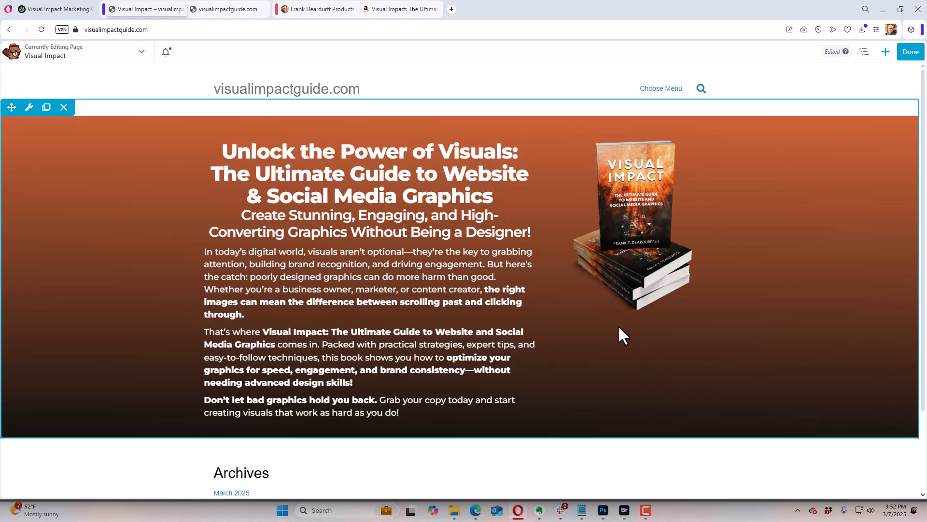
Step: Add a Button module from the Standard Modules group beneath the book image in the hero row
left_click(886, 52)
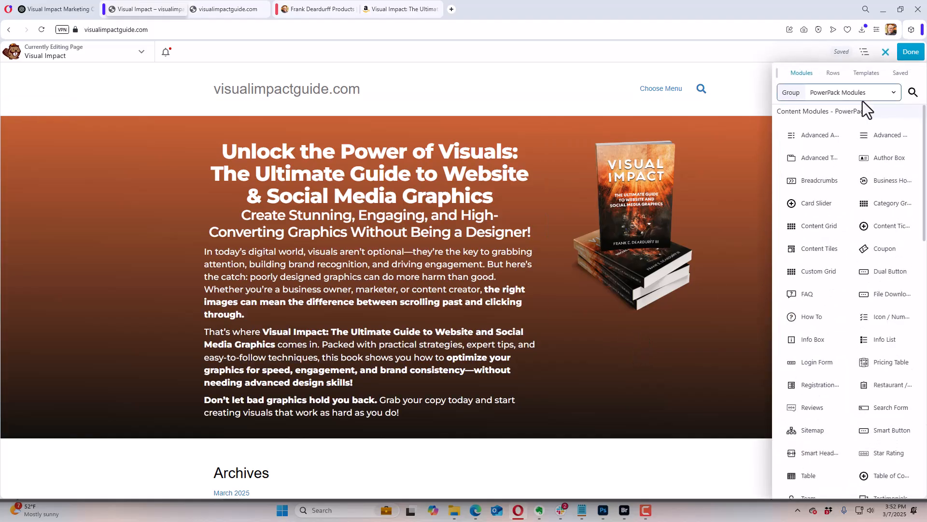
left_click(821, 92)
left_click(828, 122)
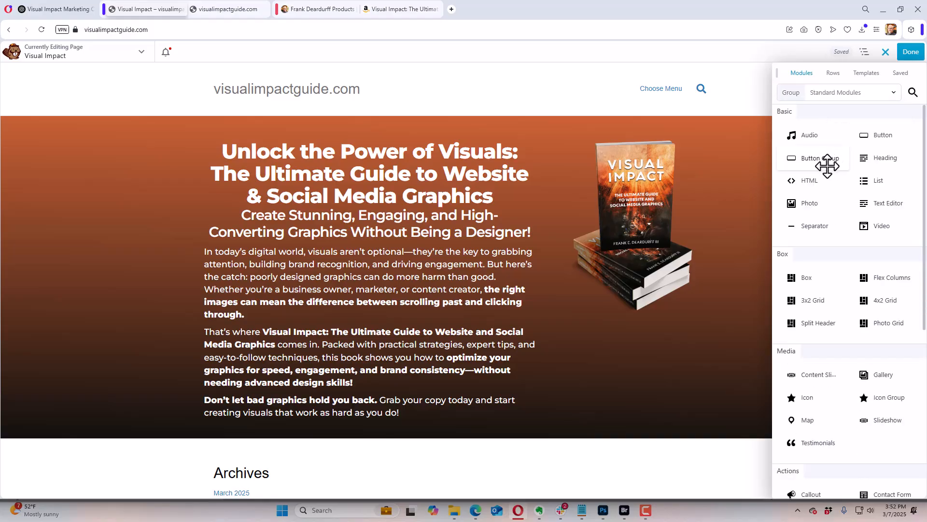
left_click_drag(826, 164, 634, 345)
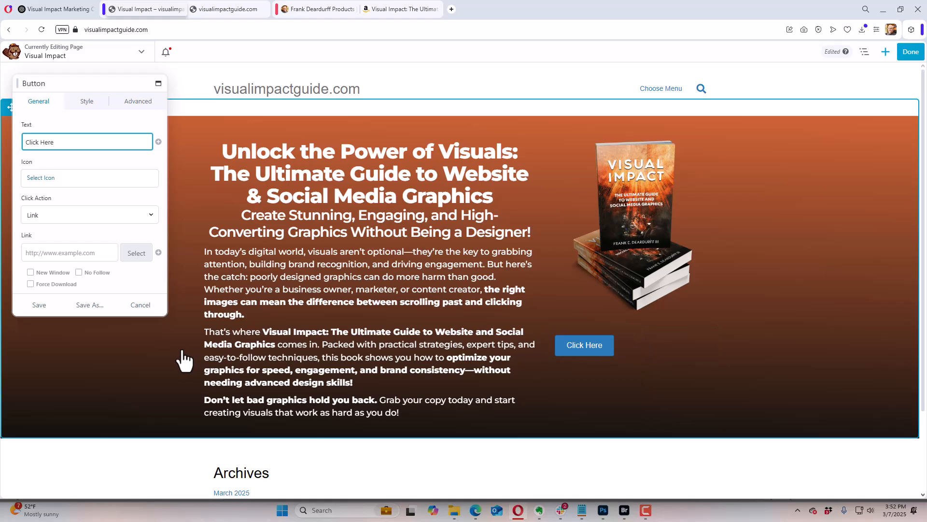
Step: Replace the button's text with "But This Book On Amazon"
left_click(58, 147)
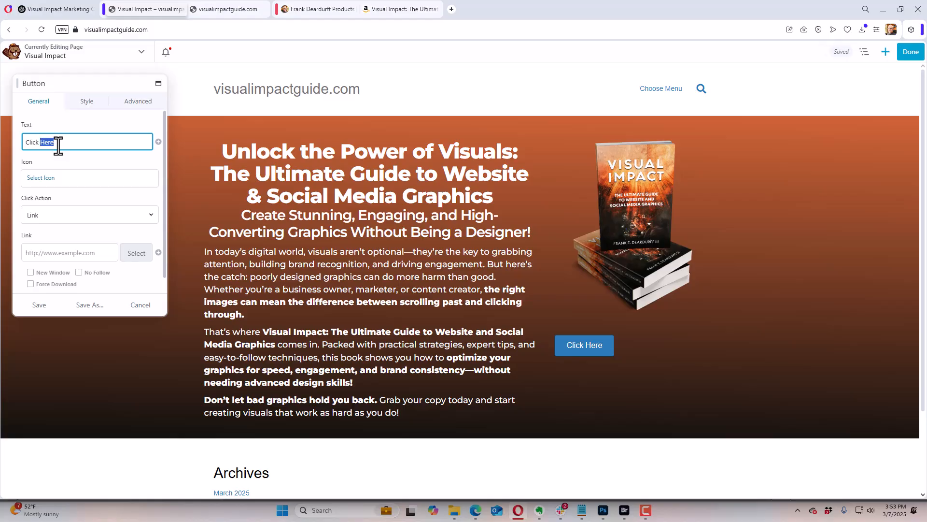
key("BackSpace")
key("BackSpace")
key("BackSpace")
key("BackSpace")
key("BackSpace")
key("BackSpace")
key("BackSpace")
type("But")
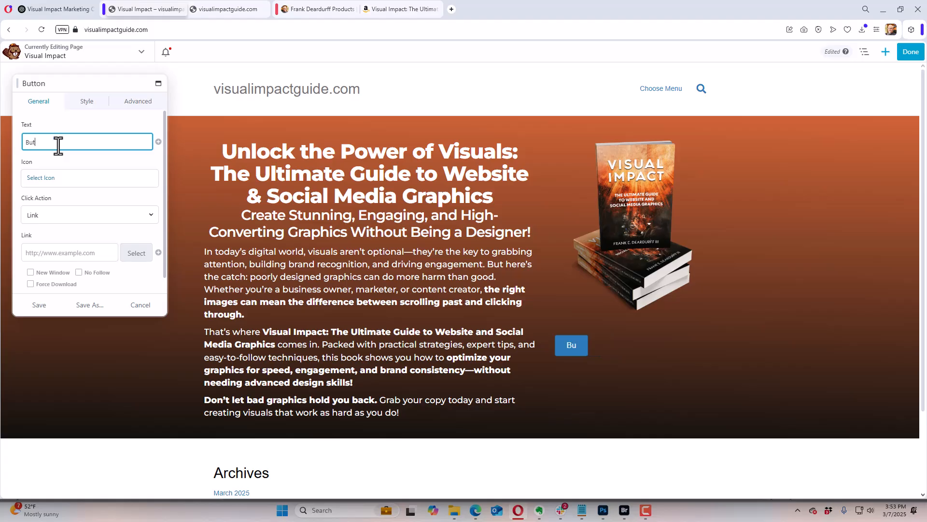
type(" This Book ")
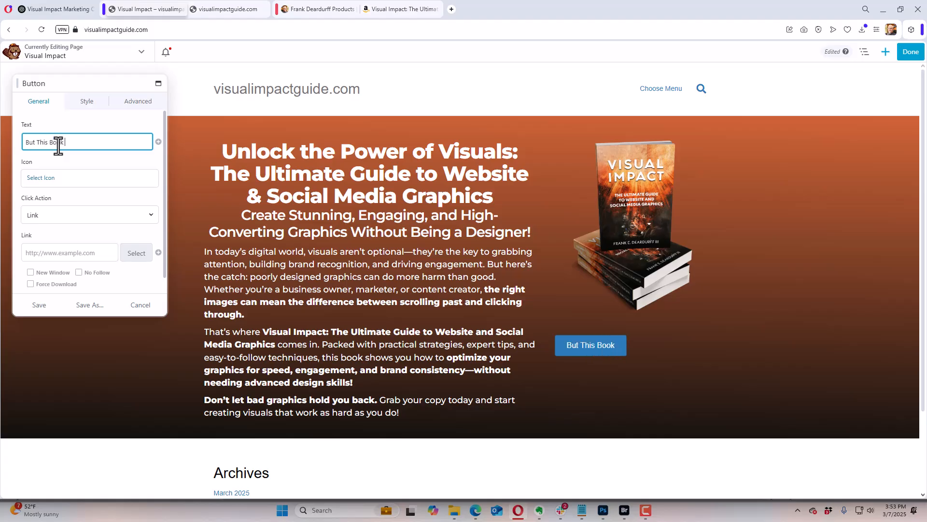
type("On Amaz")
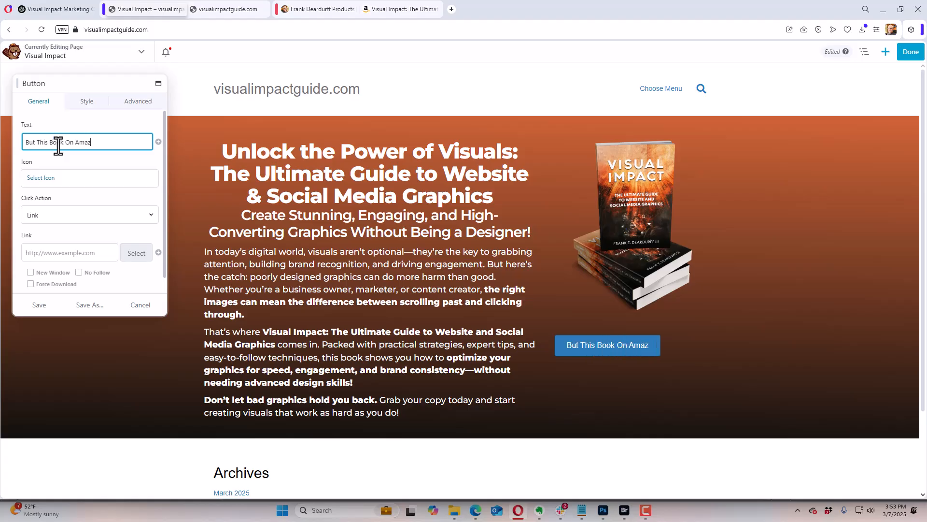
type("on")
Step: Search the icon library for amazon and give the button the Font Awesome Brands Amazon "a" icon
left_click(42, 179)
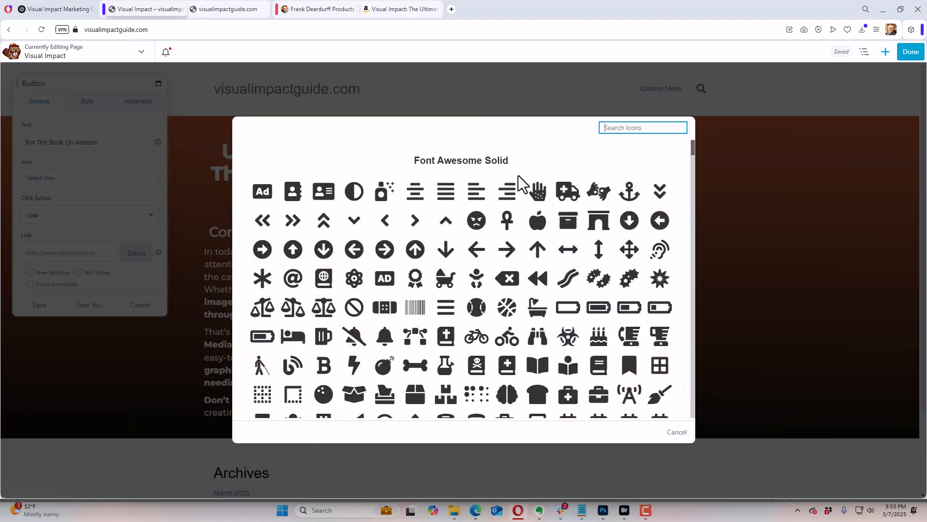
left_click(614, 131)
type("amazi")
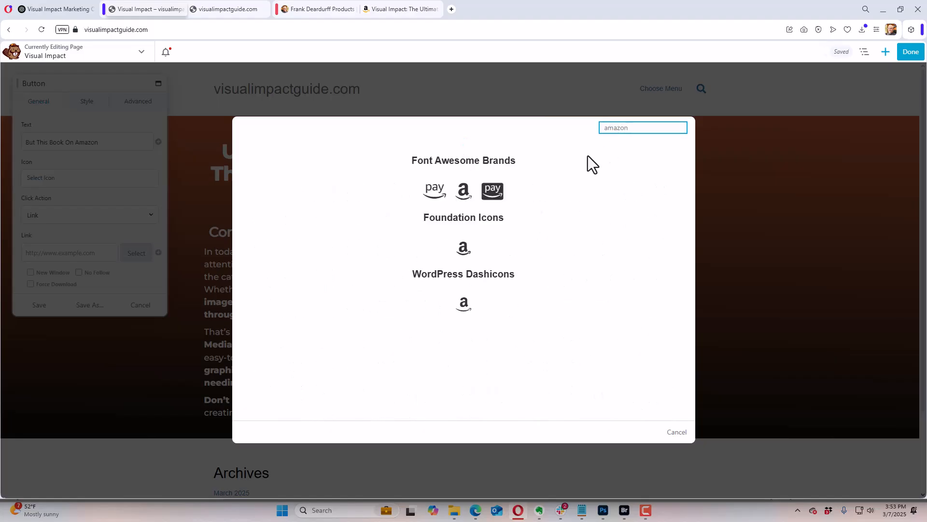
left_click(464, 191)
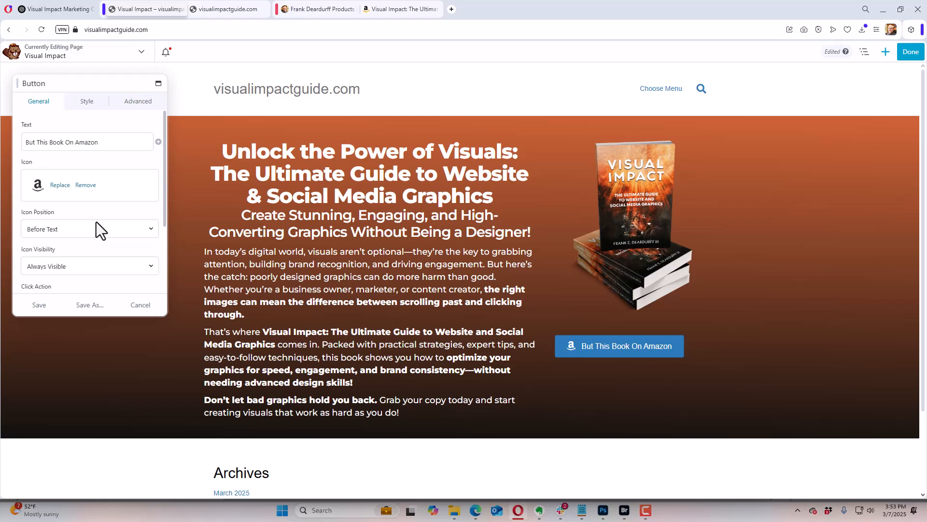
scroll(101, 211, "down", 3)
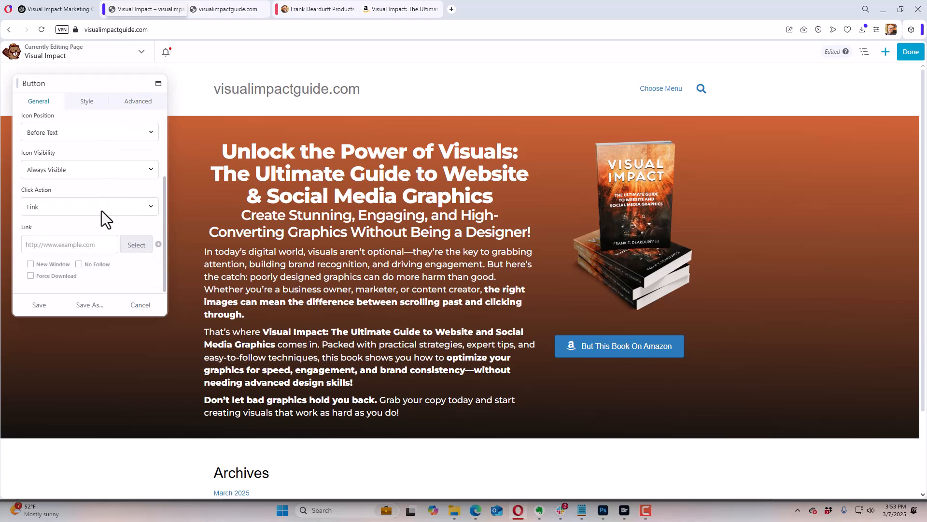
scroll(101, 211, "up", 3)
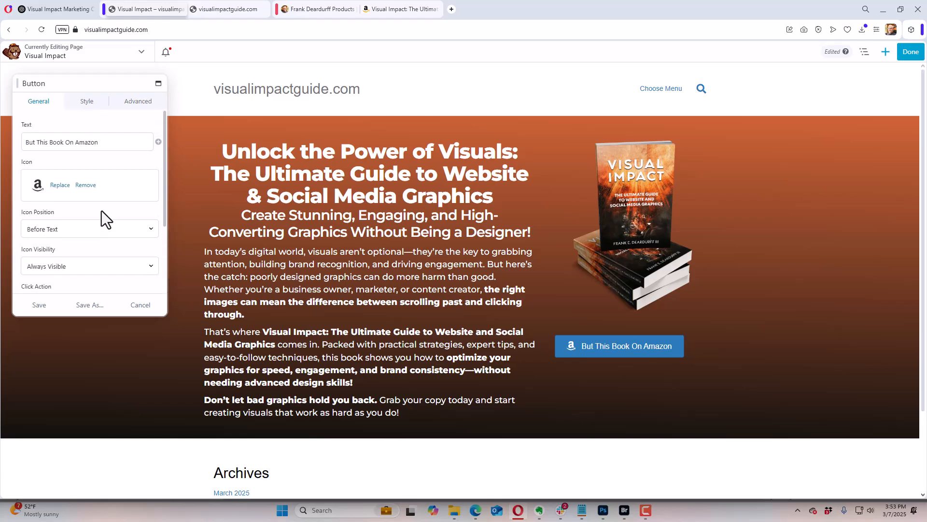
scroll(102, 211, "down", 3)
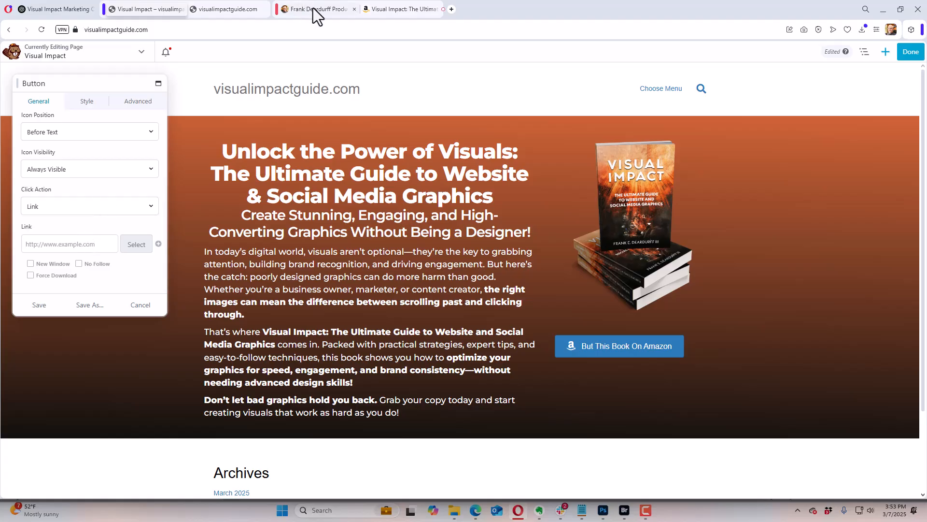
left_click(390, 9)
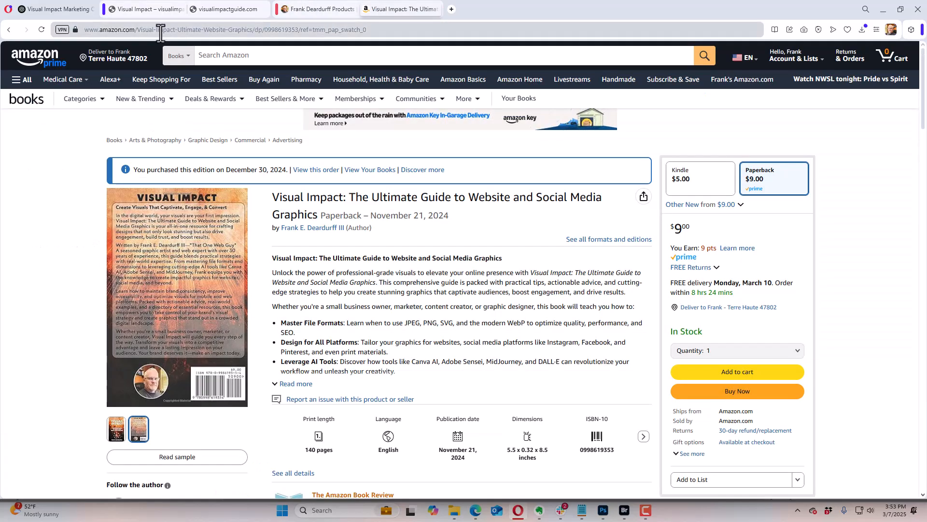
left_click(285, 30)
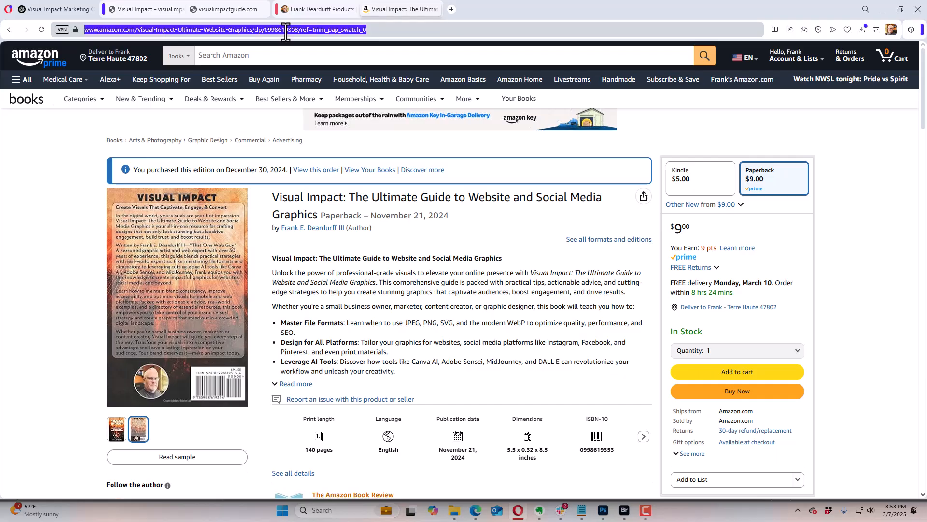
left_click(299, 31)
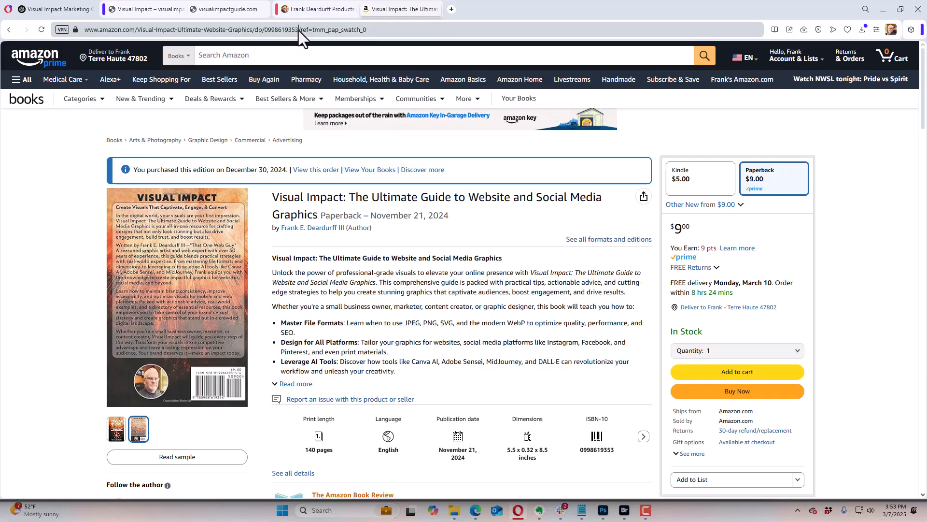
left_click_drag(301, 30, 88, 30)
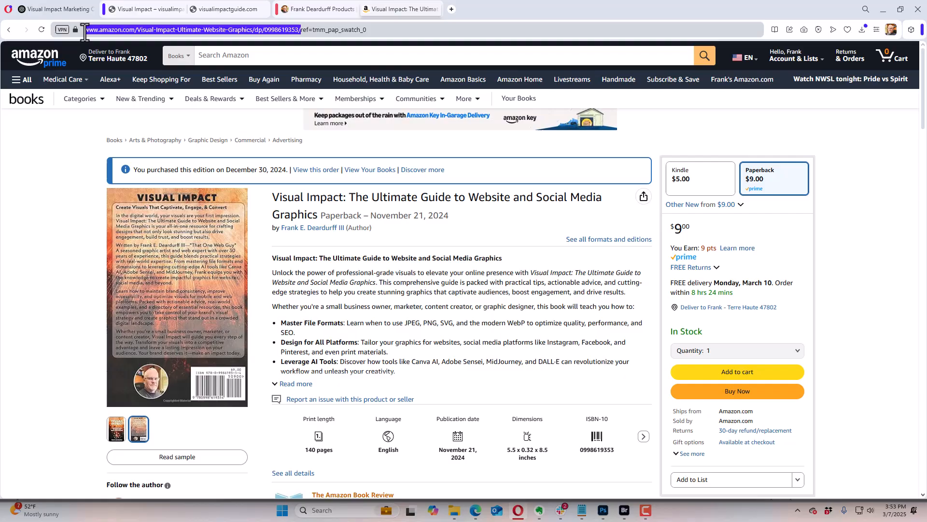
Step: Return to the page builder, paste the Amazon address as the button's link and set it to open in a new window
left_click(170, 10)
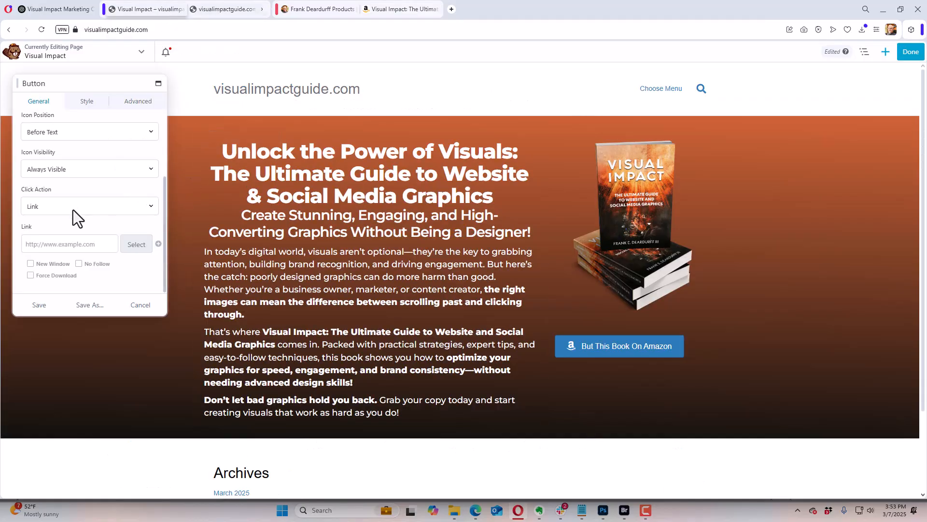
left_click(70, 242)
key("ctrl+v")
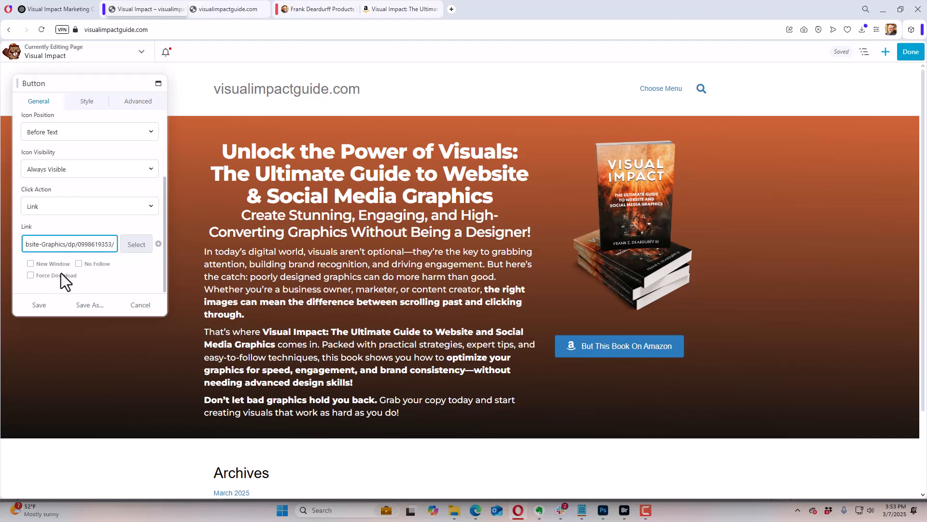
left_click(47, 266)
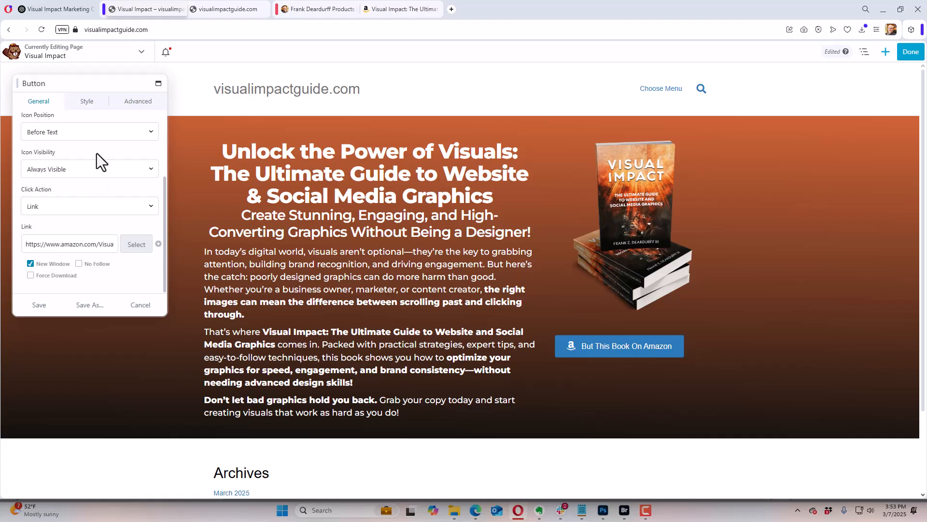
Step: Set the button text's font family to Montserrat
left_click(85, 102)
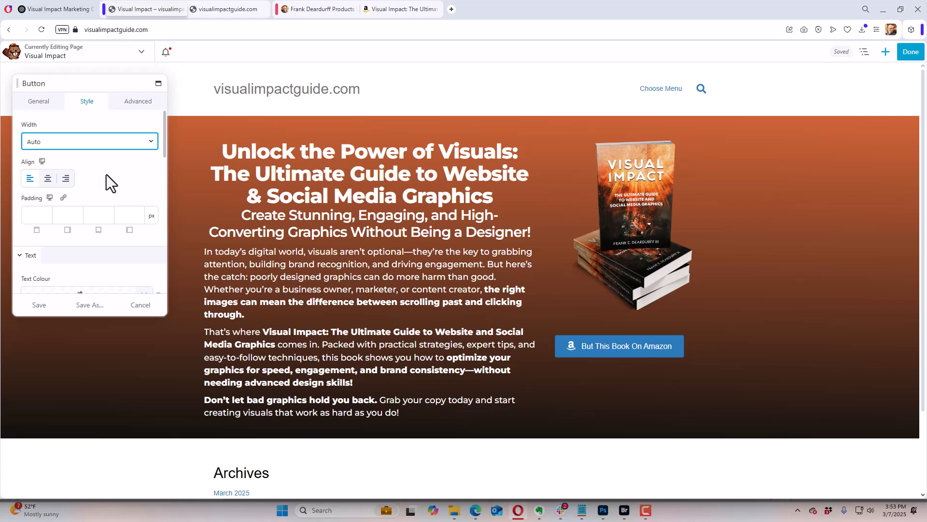
scroll(110, 183, "down", 2)
scroll(108, 179, "down", 1)
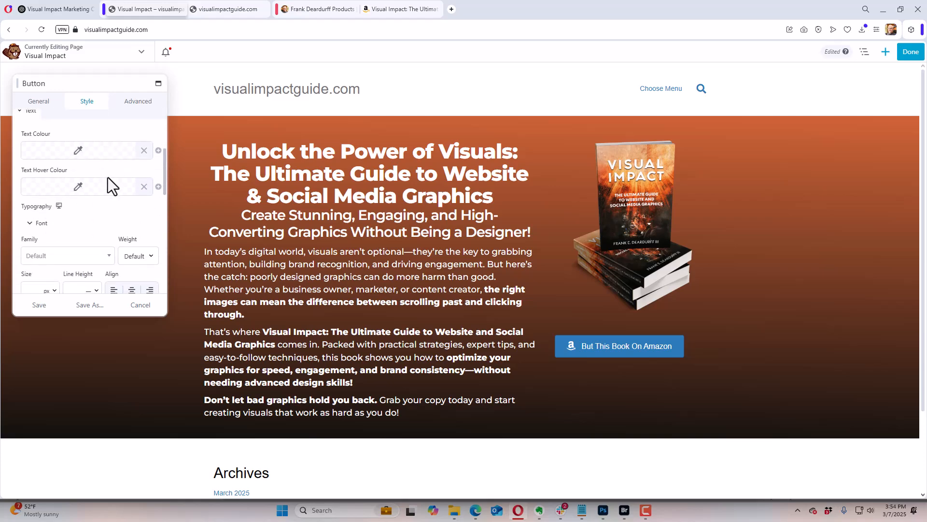
scroll(107, 185, "down", 1)
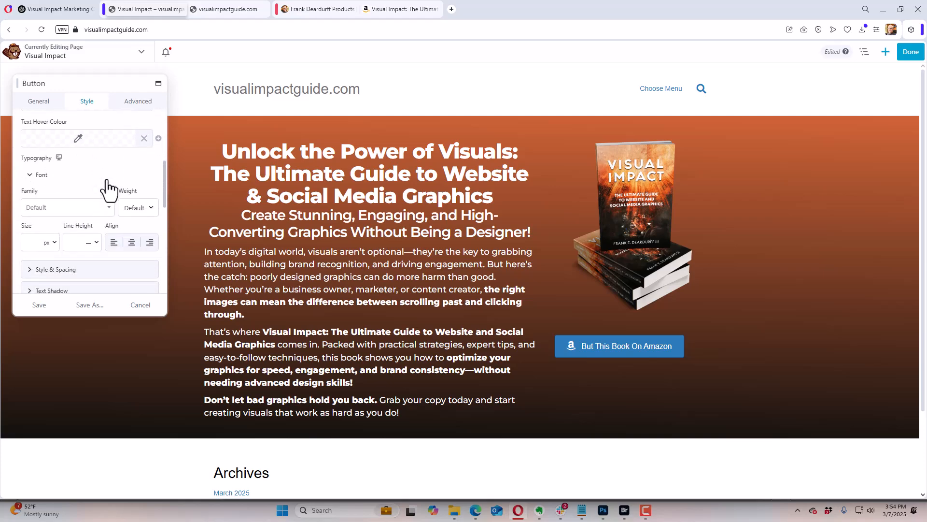
left_click(80, 208)
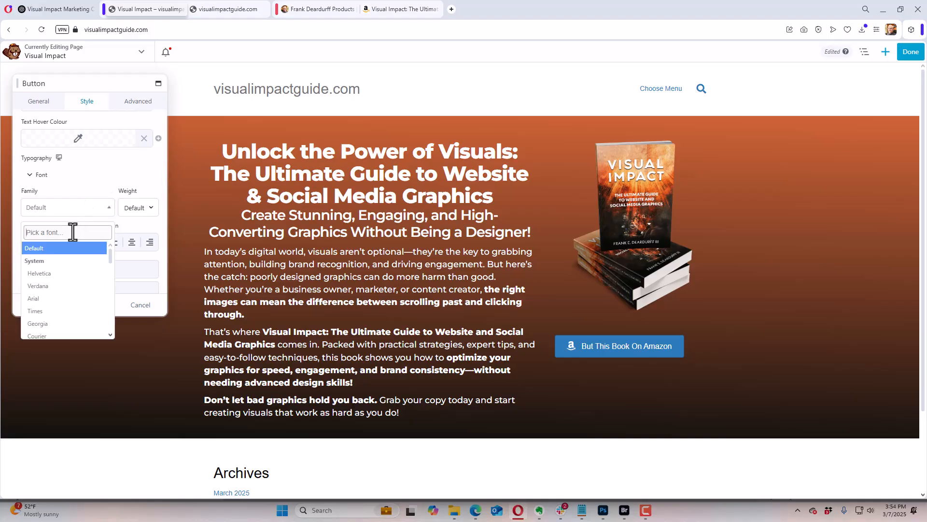
type("monts")
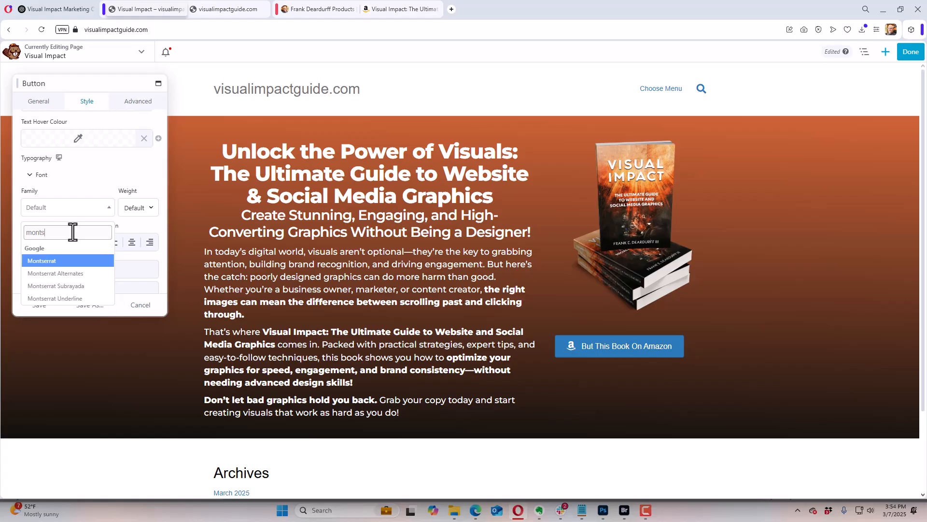
left_click(67, 261)
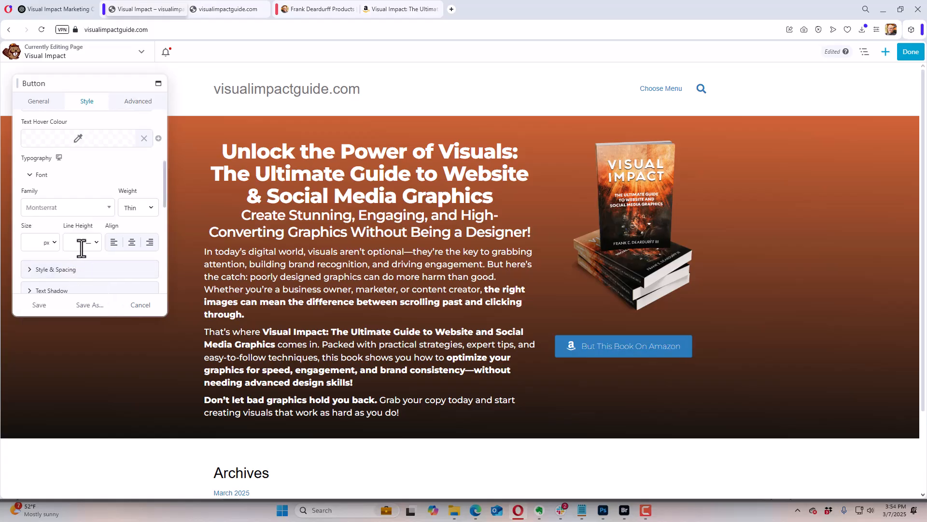
Step: Set the button text's weight to Semi-Bold and align it to the centre
left_click(148, 210)
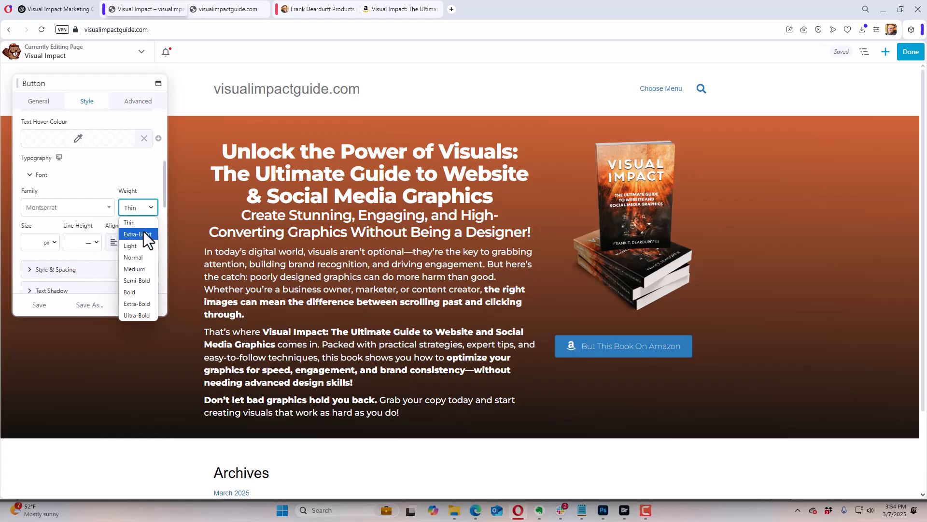
left_click(138, 255)
left_click(151, 207)
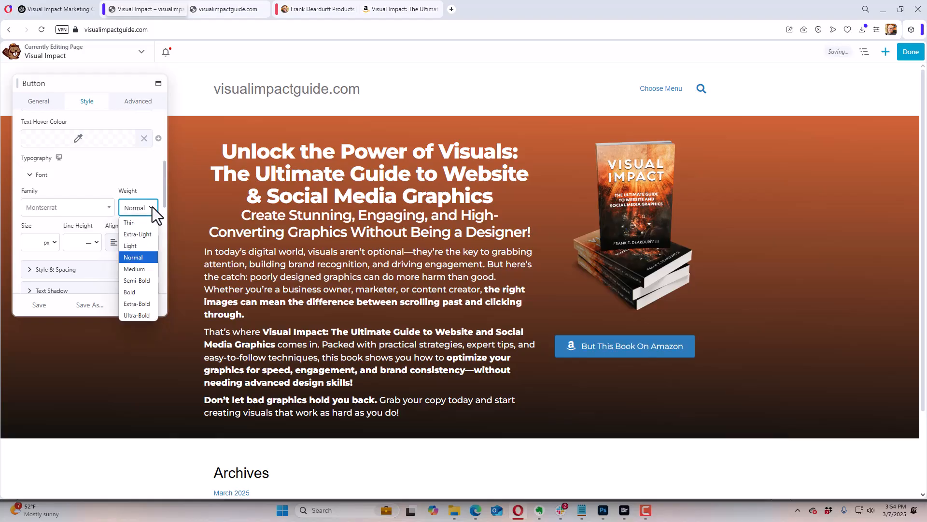
left_click(139, 279)
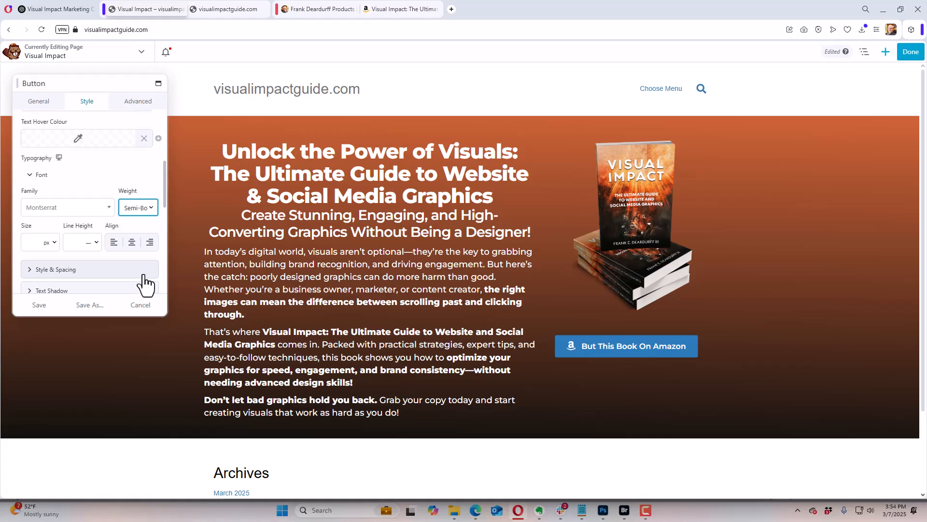
left_click(132, 243)
left_click(122, 172)
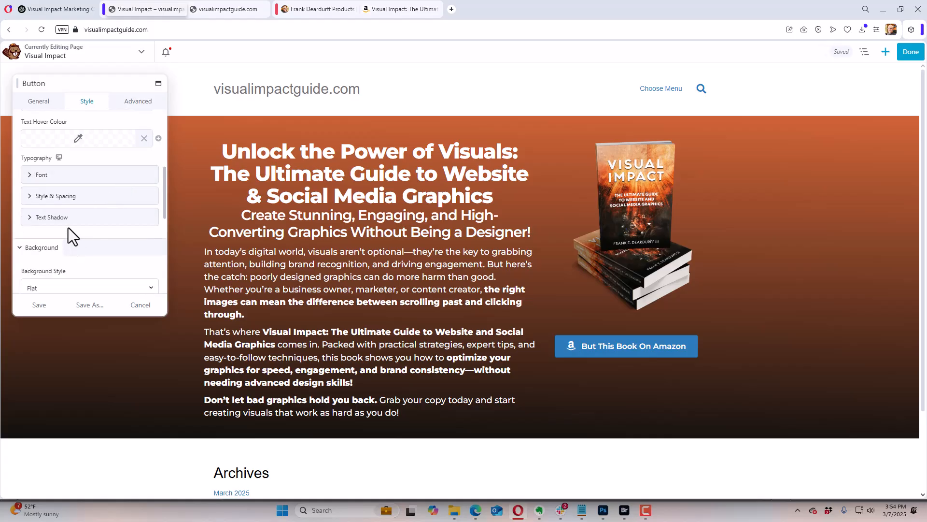
Step: Set the button's background style to Auto Gradient
left_click(29, 196)
left_click(30, 197)
left_click(32, 198)
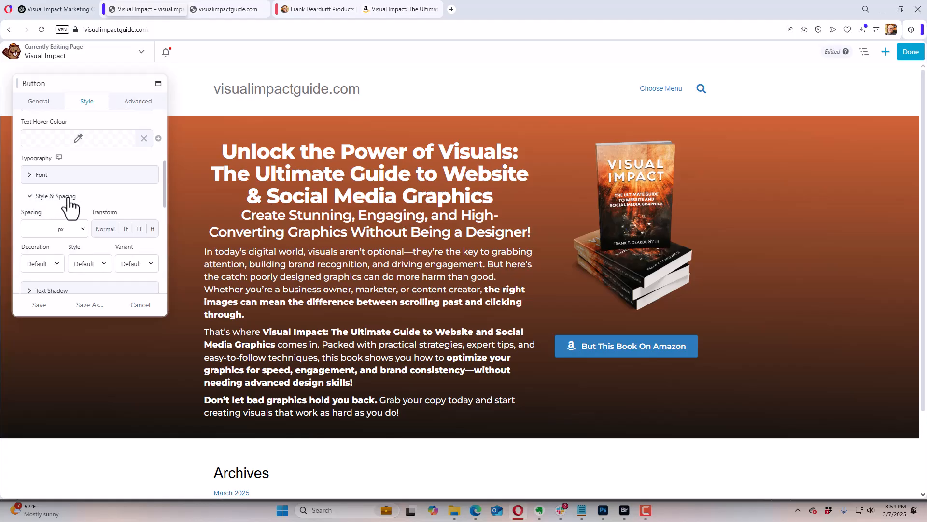
scroll(86, 211, "down", 2)
scroll(86, 211, "down", 2)
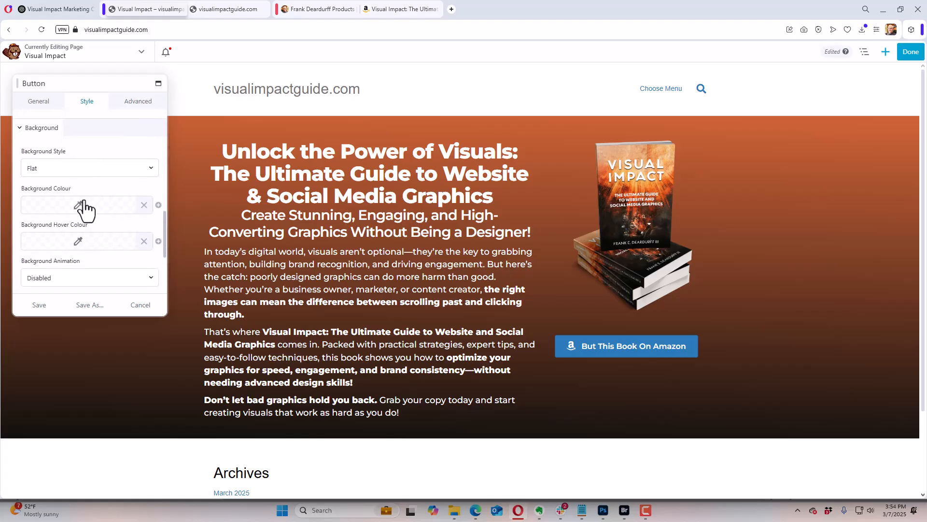
left_click(89, 170)
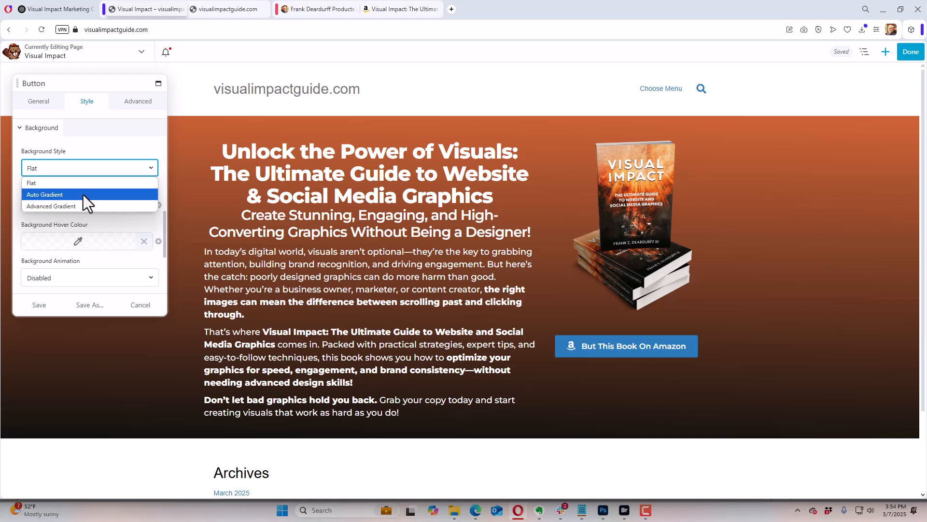
left_click(83, 195)
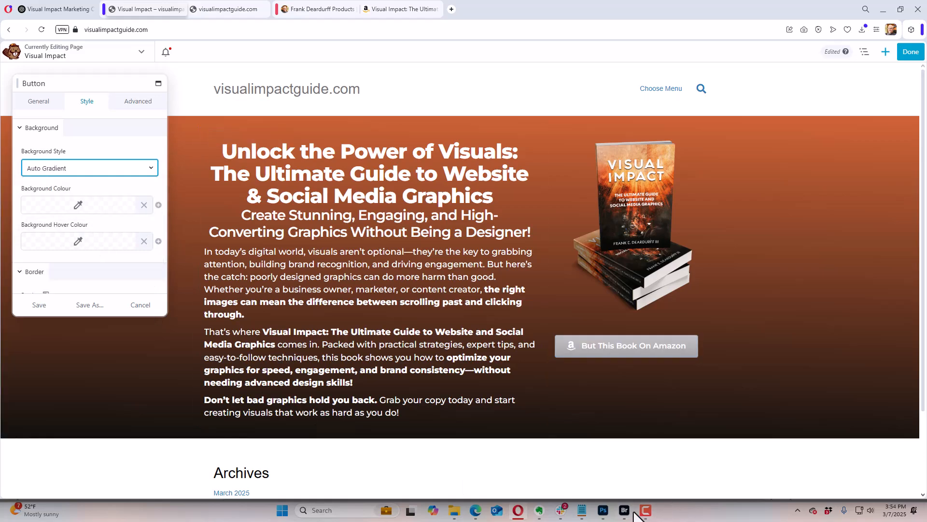
Step: Switch to Photoshop, sample the bright orange beside the front cover's title and copy its hex code f56820
left_click(603, 510)
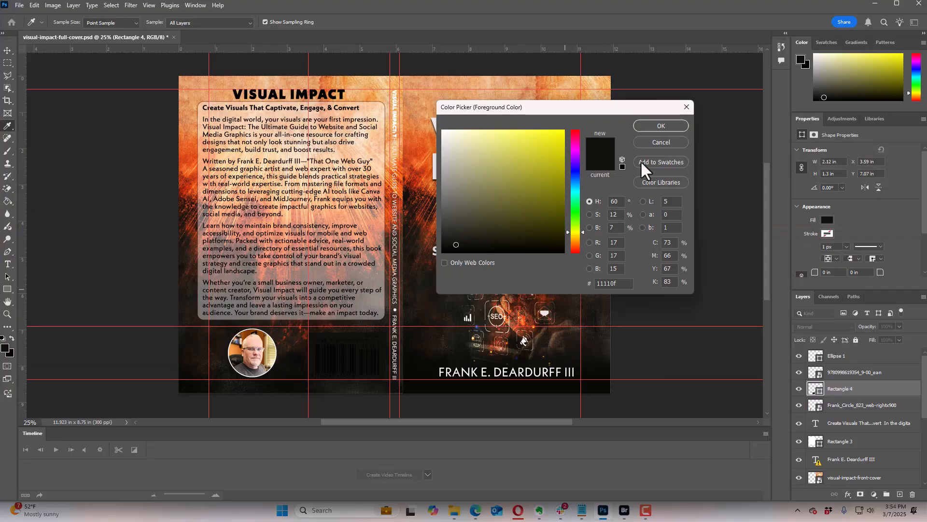
left_click(662, 139)
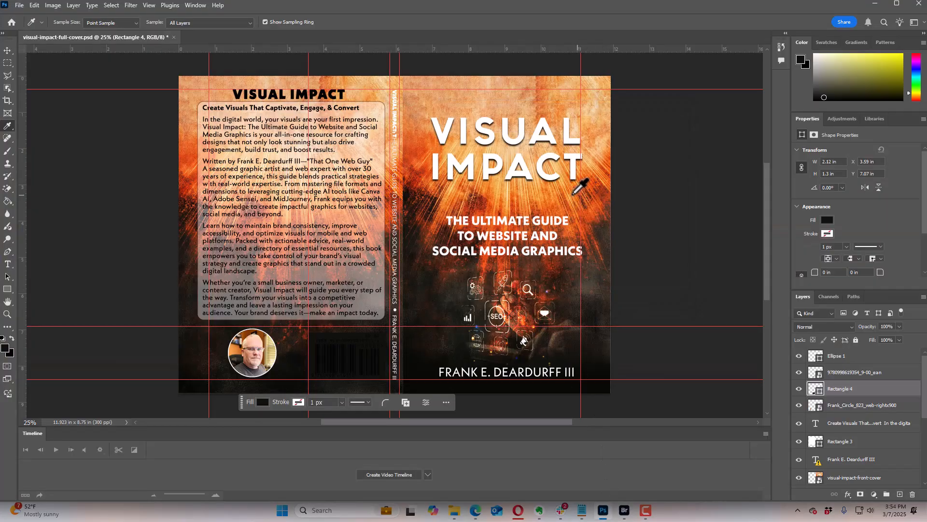
left_click(425, 156)
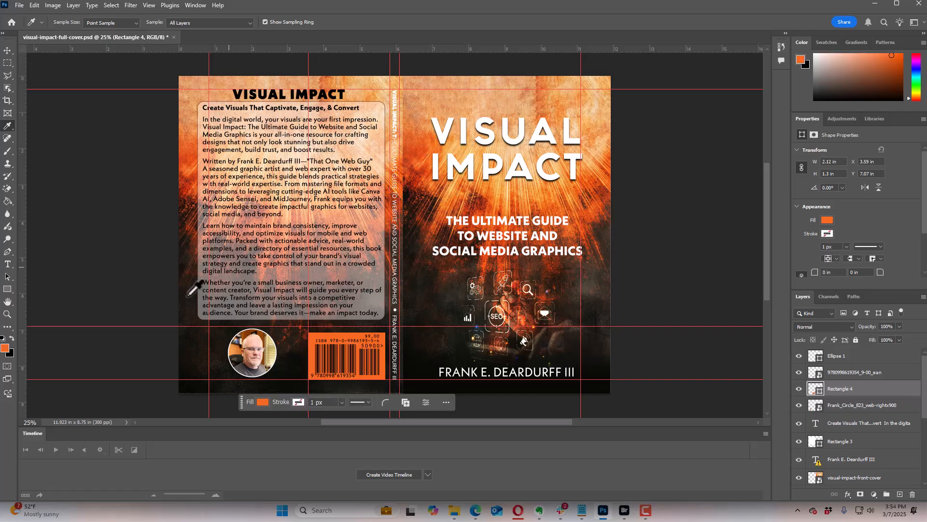
left_click(6, 349)
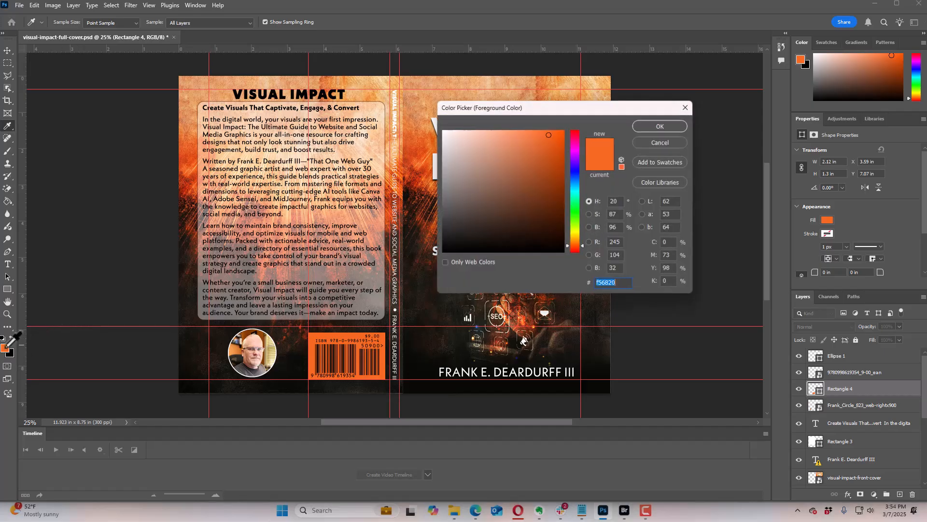
right_click(607, 283)
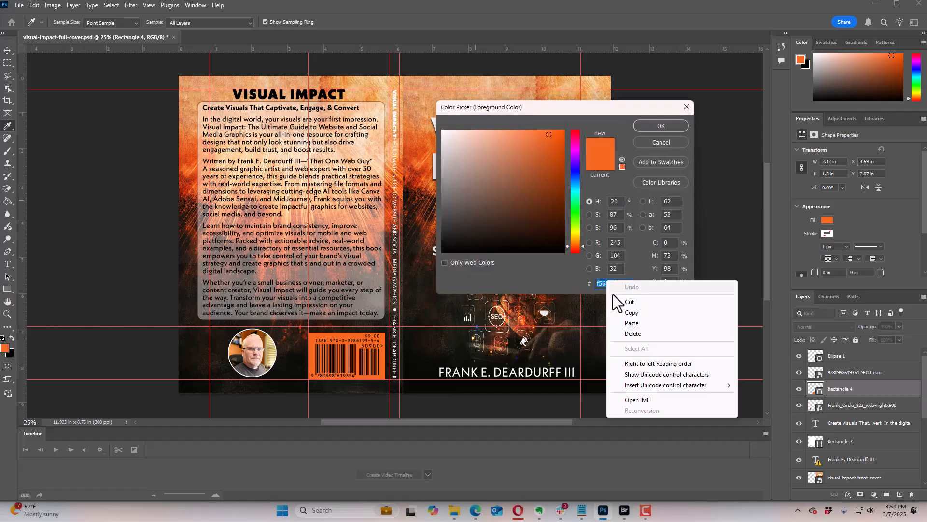
left_click(624, 314)
left_click(671, 127)
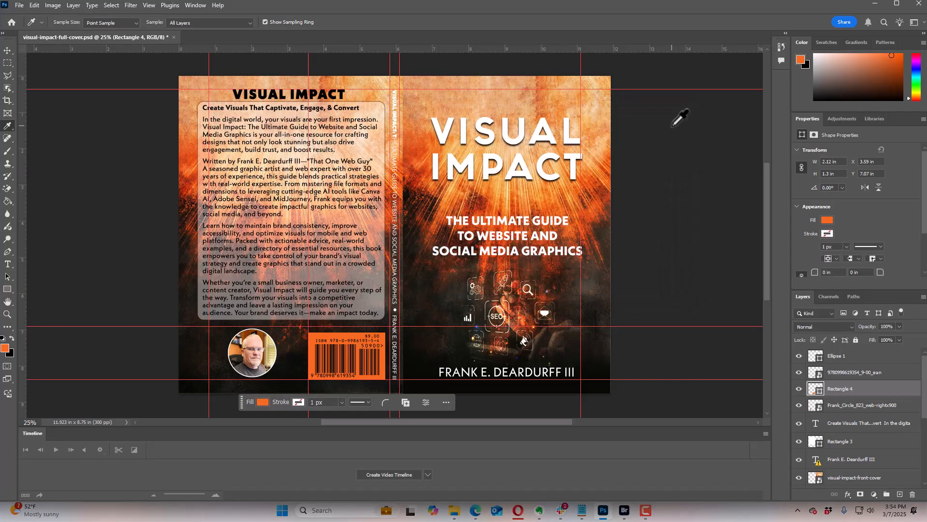
Step: Return to the page builder and set the Amazon button's background colour to #f56820
key("alt+Tab")
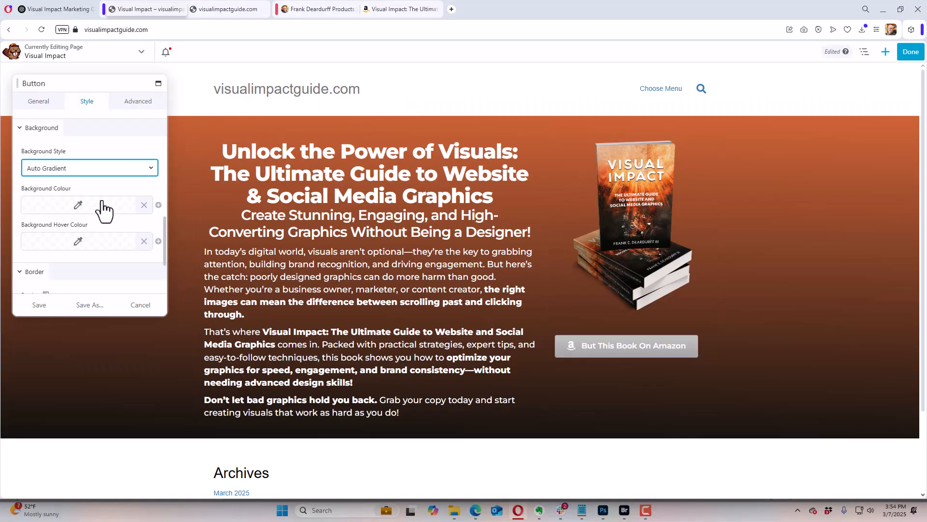
left_click(92, 206)
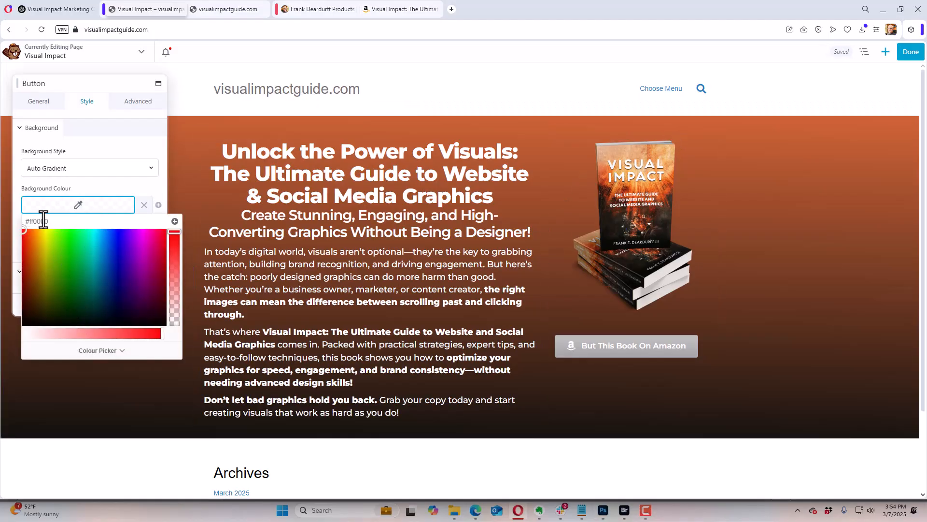
double_click(75, 221)
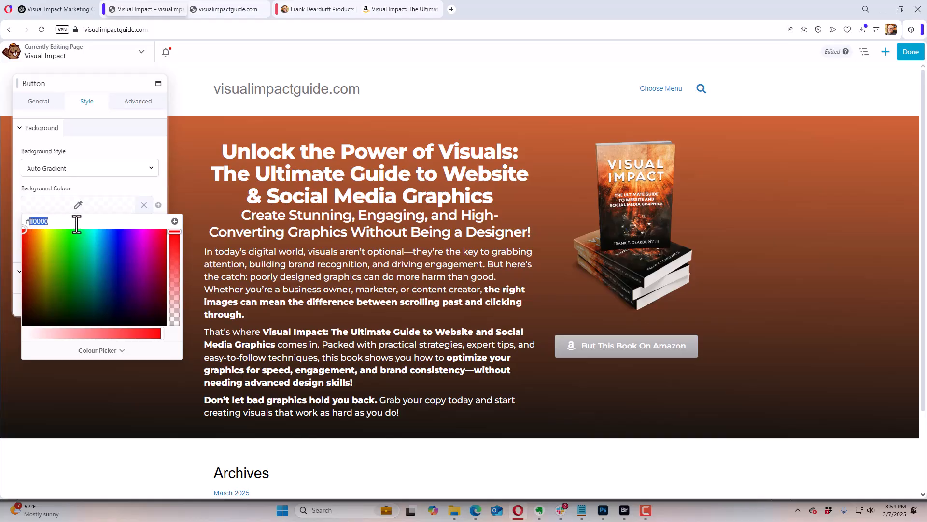
key("ctrl+v")
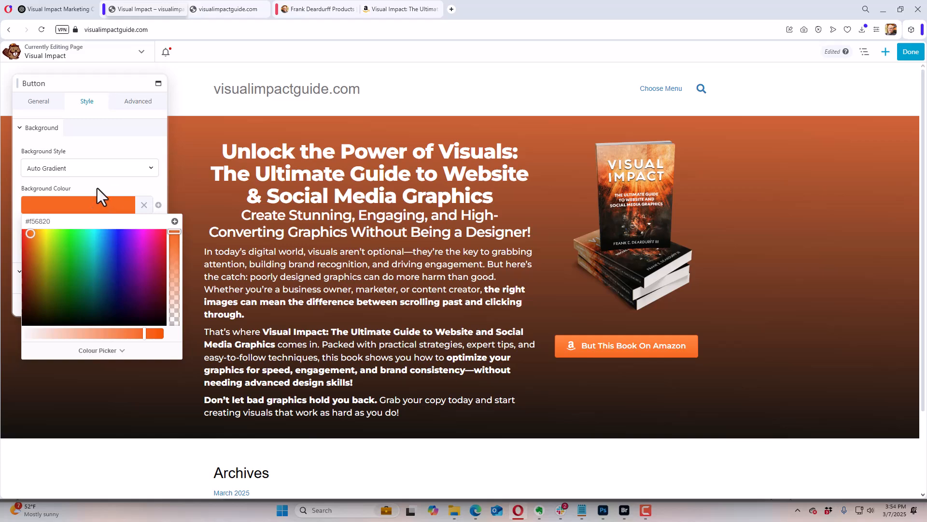
left_click(97, 188)
Step: Set the button's background hover colour to the saved burnt-orange preset
left_click(86, 244)
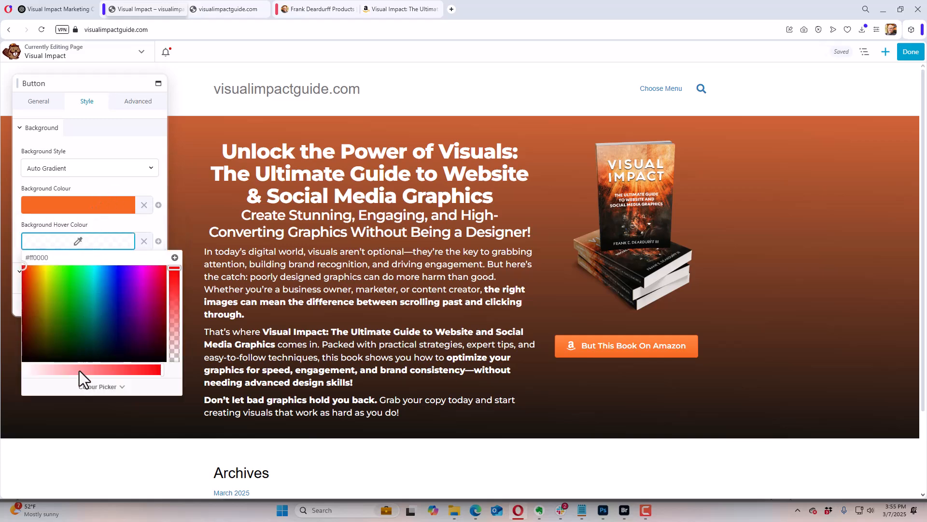
left_click(95, 388)
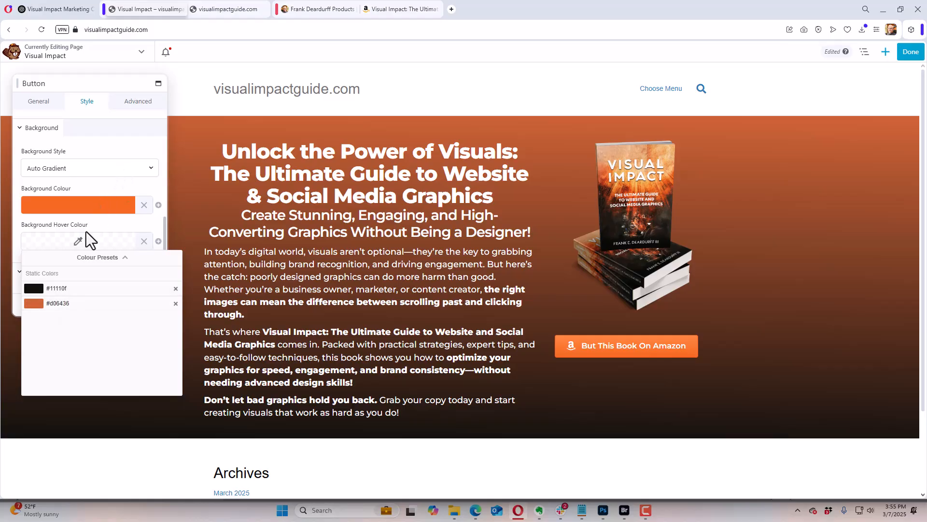
left_click(62, 303)
left_click(88, 185)
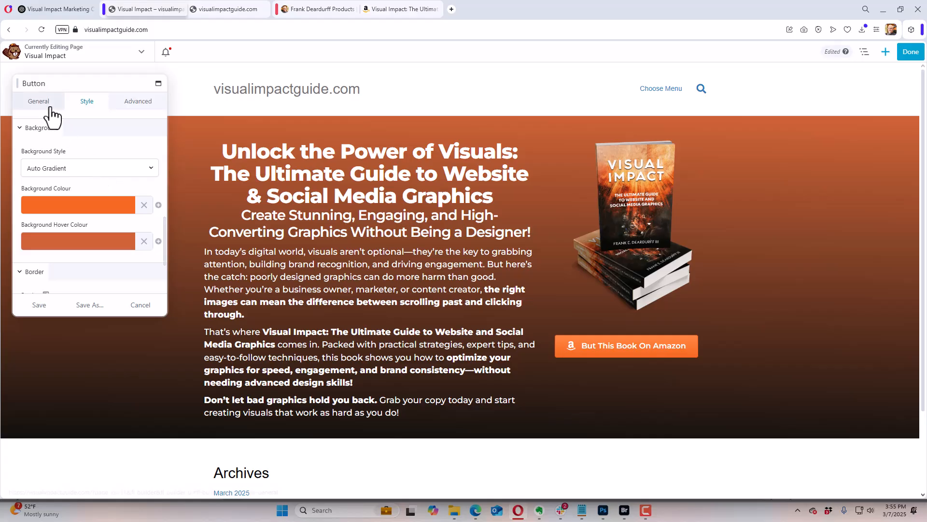
Step: Align the Amazon button to the centre of its column
left_click(34, 105)
scroll(94, 216, "down", 2)
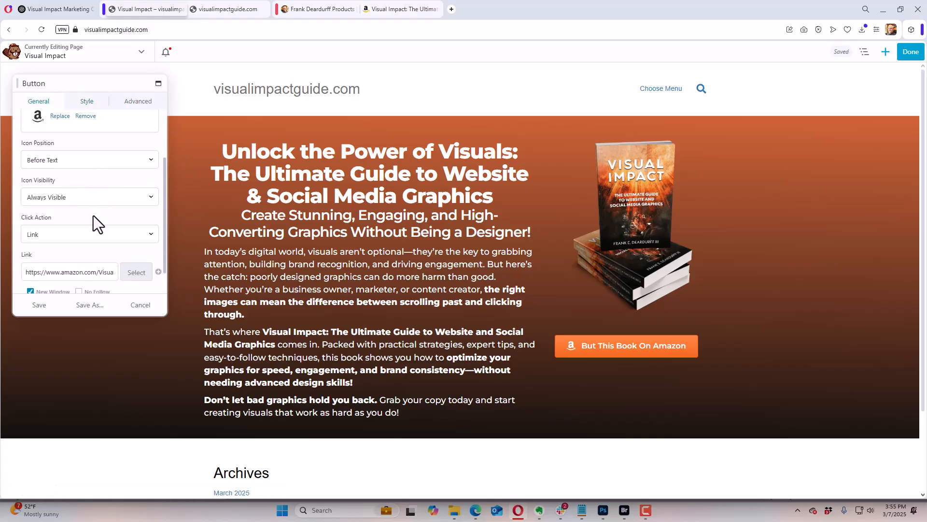
scroll(93, 216, "up", 2)
left_click(86, 106)
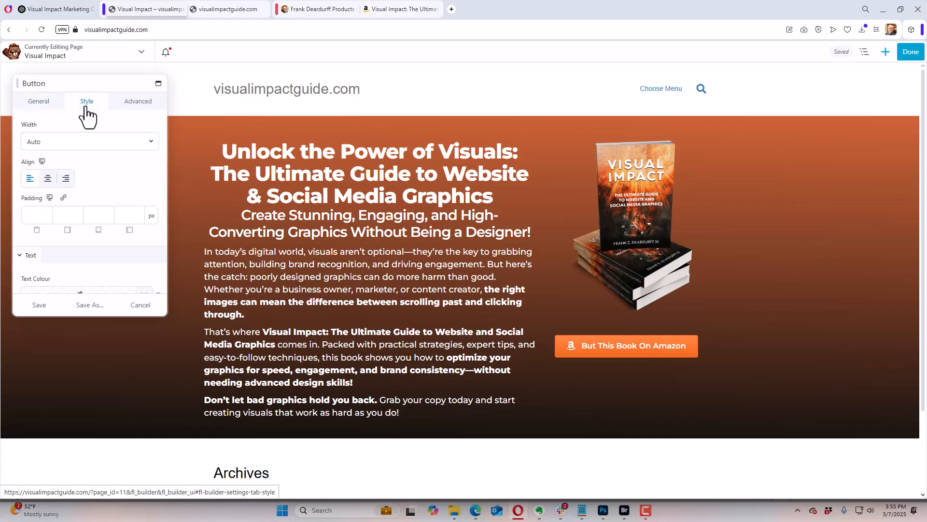
left_click(51, 180)
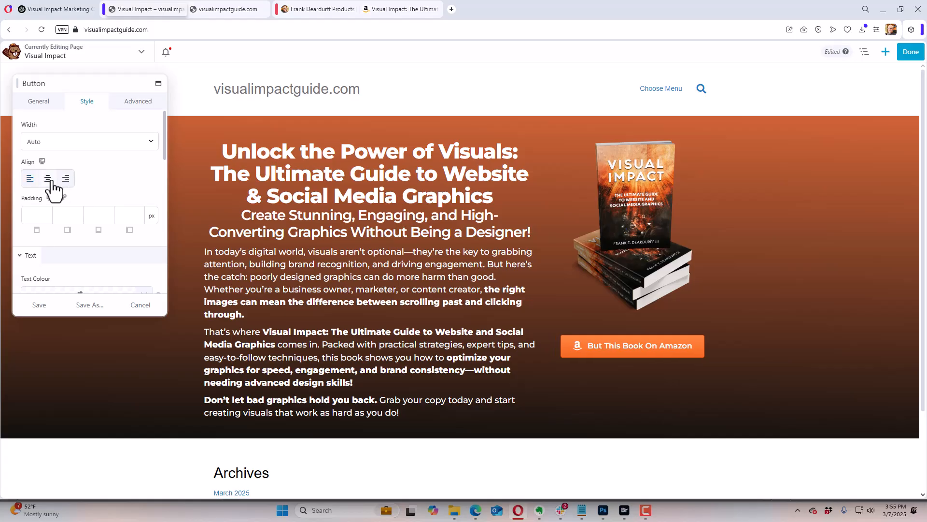
Step: Set the Amazon button's top margin to 0 px and save the button settings
left_click(140, 109)
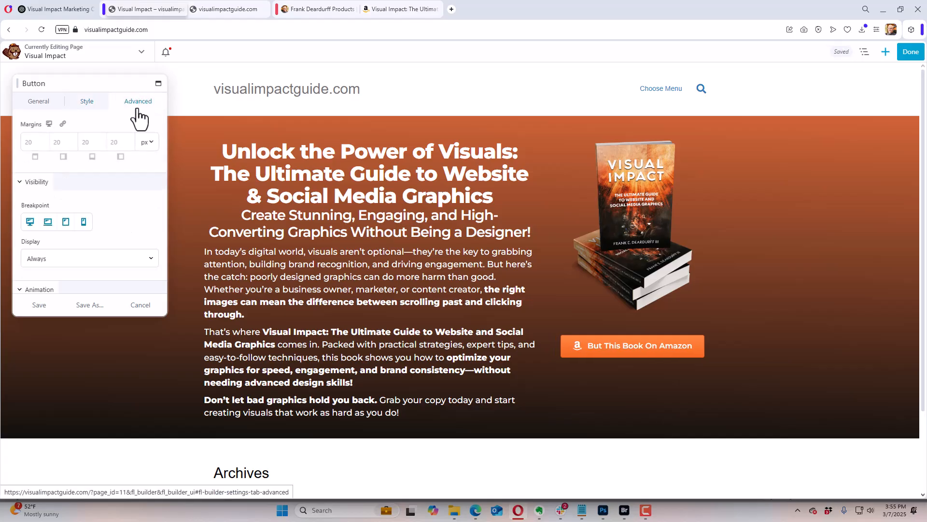
left_click(42, 143)
type("0")
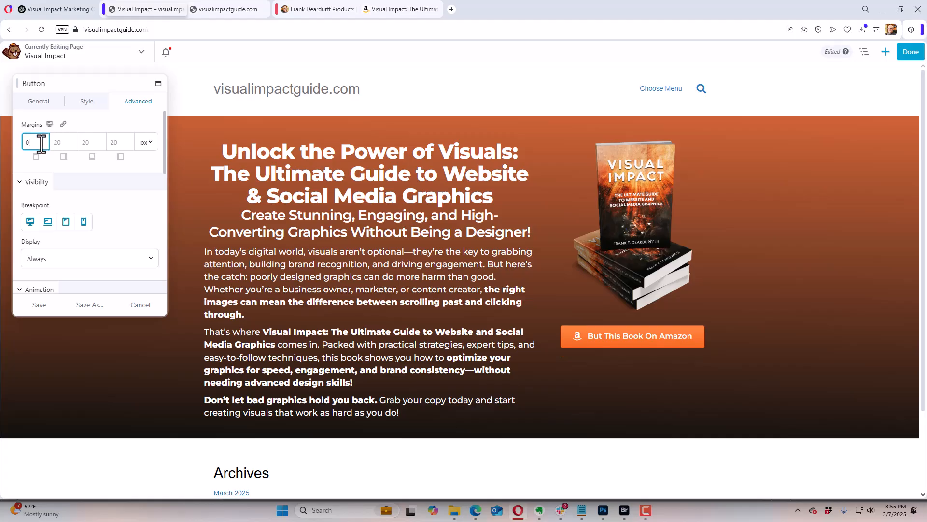
left_click(43, 305)
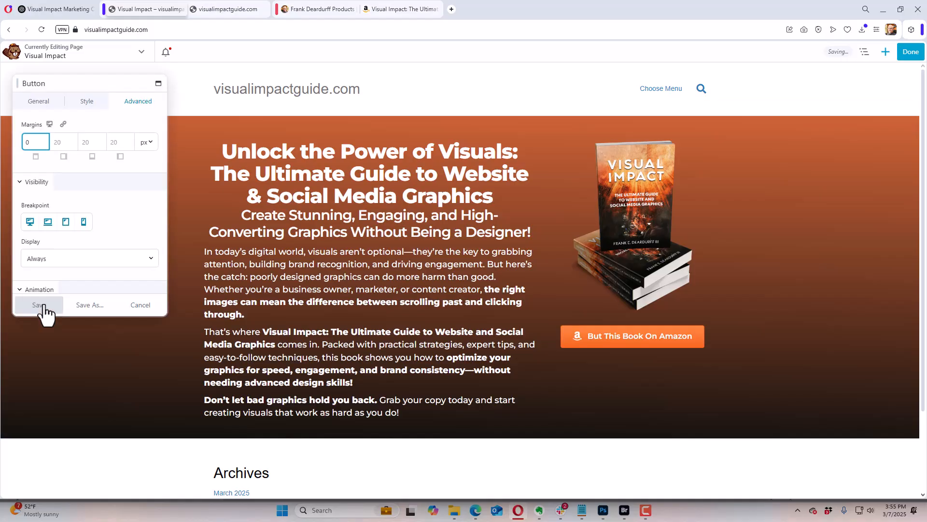
left_click(44, 310)
Step: Duplicate the Amazon button and change the lower copy's text to "Learn More About The Book"
mouse_move(601, 349)
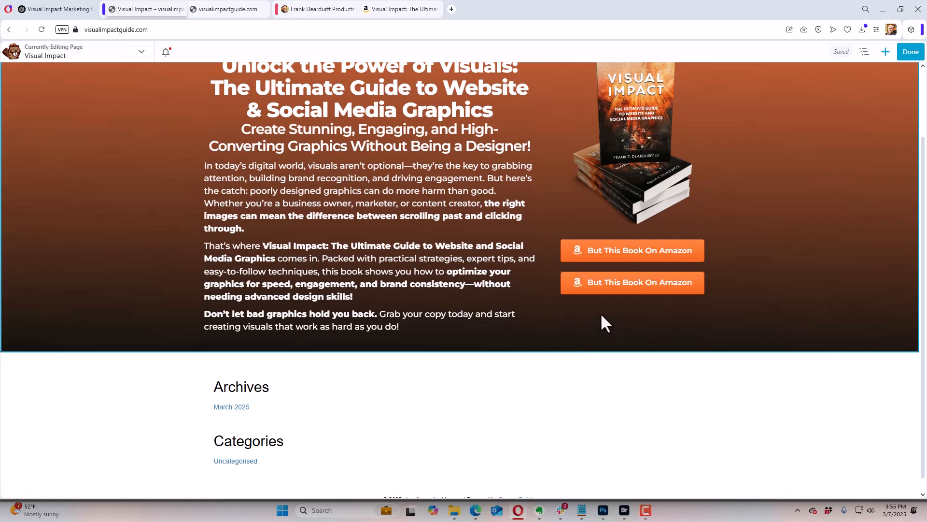
left_click(660, 292)
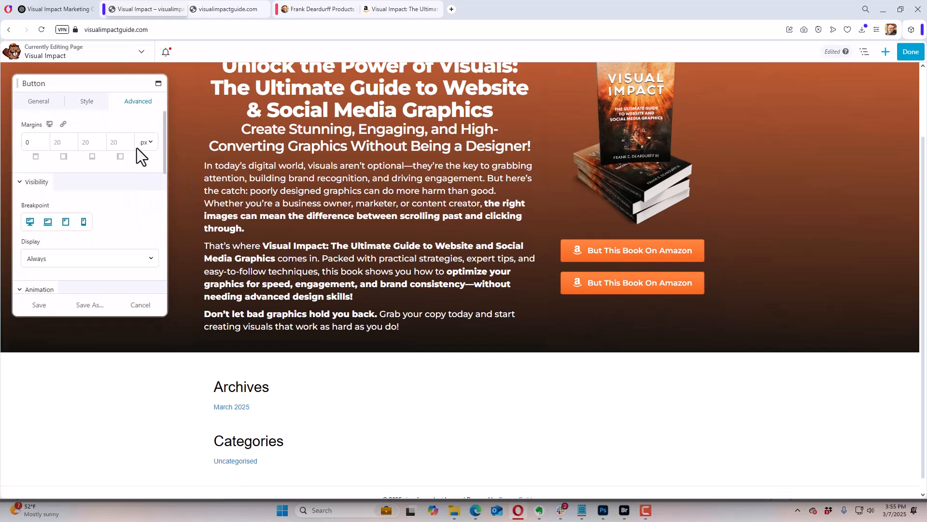
left_click(47, 103)
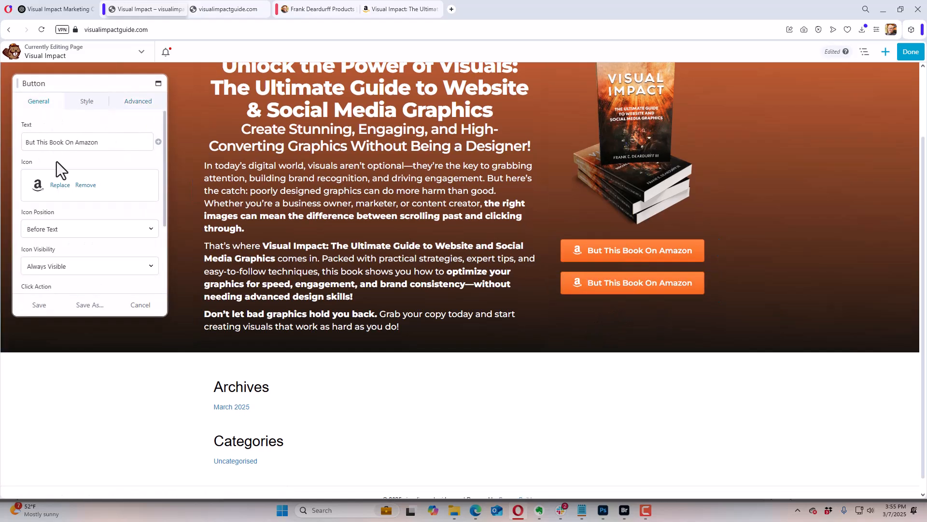
triple_click(59, 143)
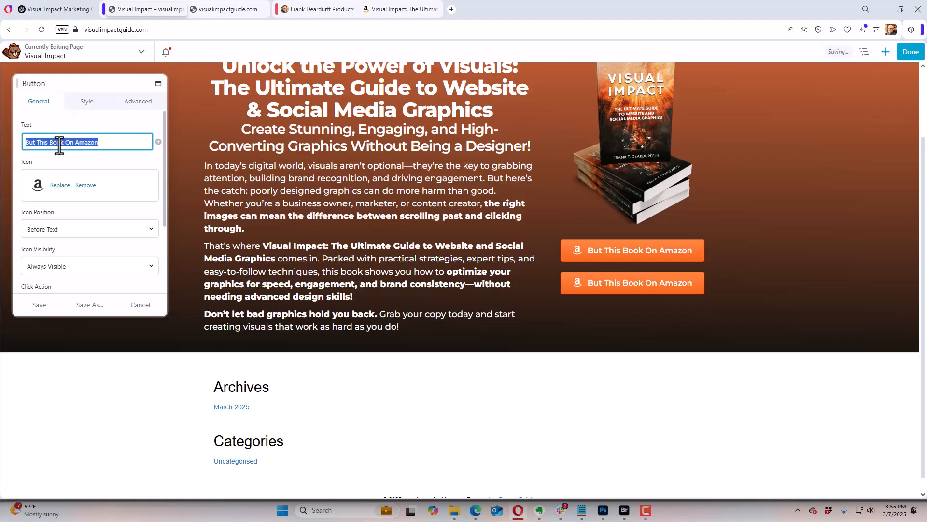
type("Learn ")
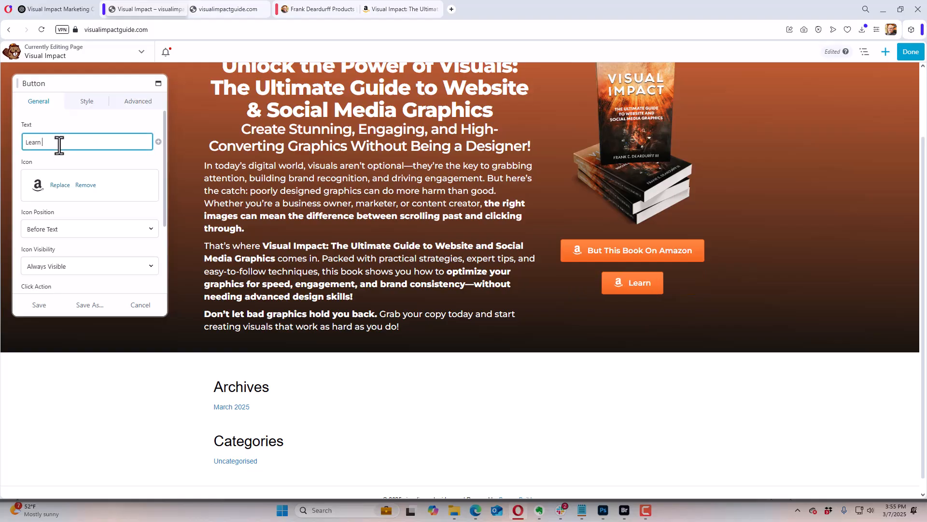
type("More A")
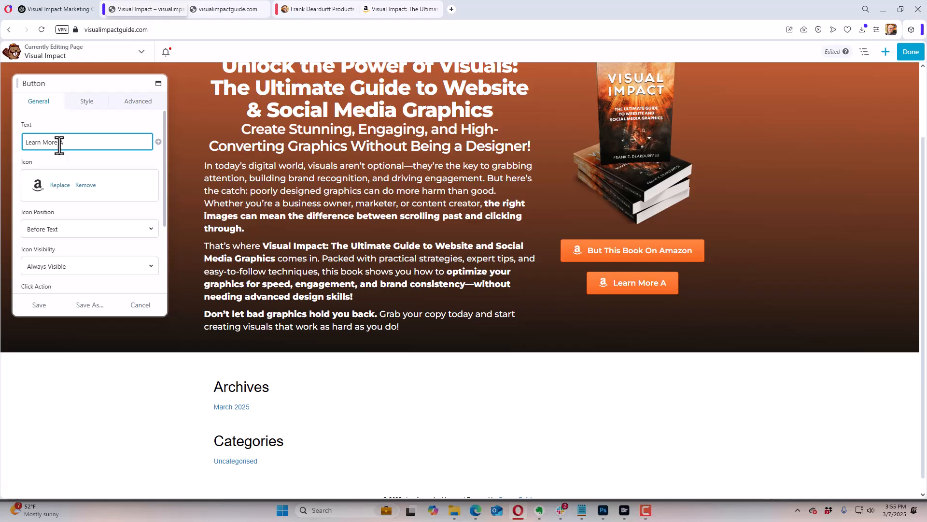
type("bout The Book")
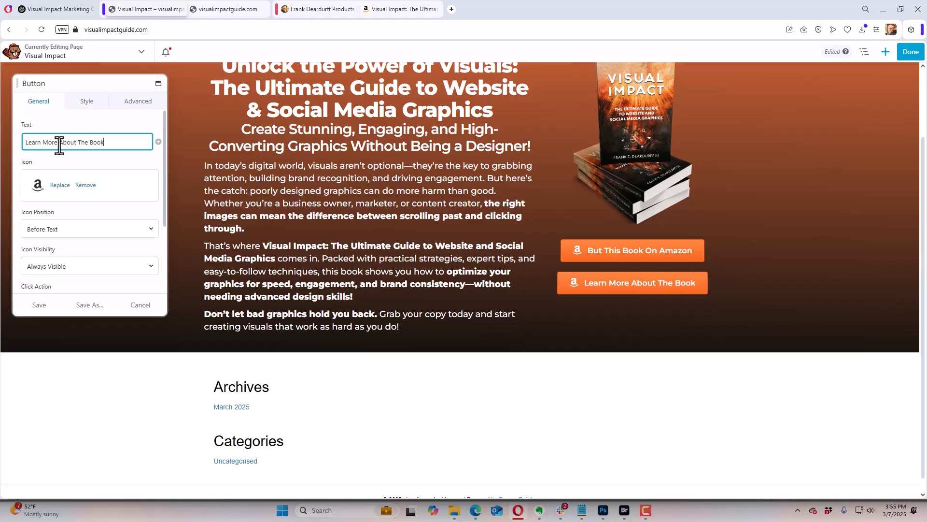
Step: Replace the Amazon icon on the Learn More About The Book button with the circled right arrow
left_click(66, 186)
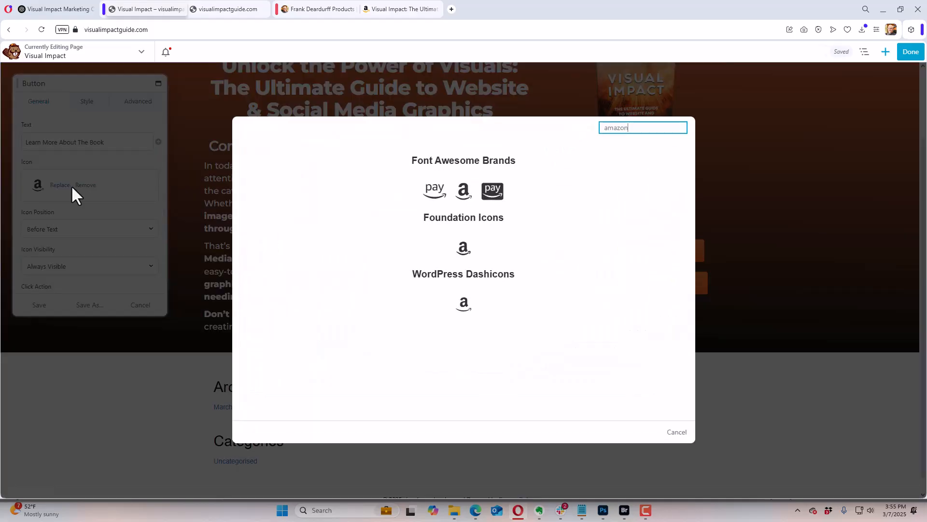
left_click(657, 128)
key("BackSpace")
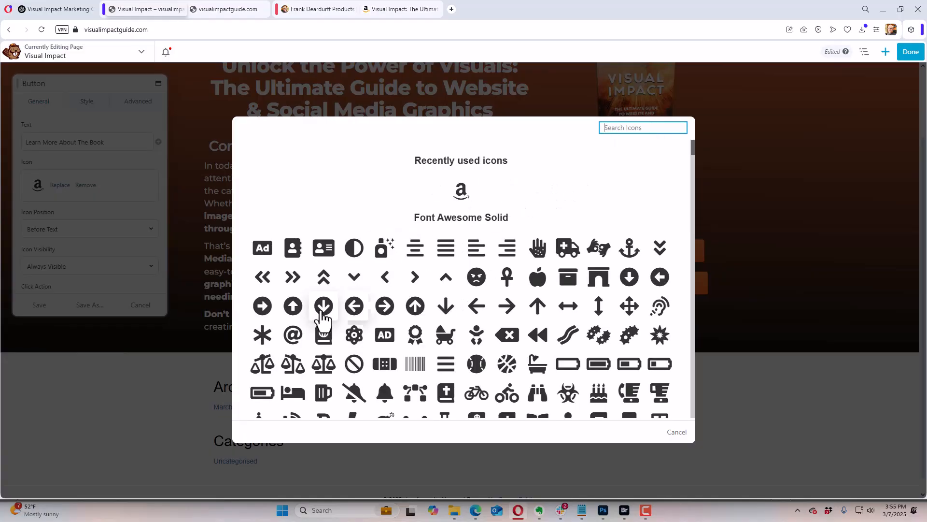
left_click(385, 306)
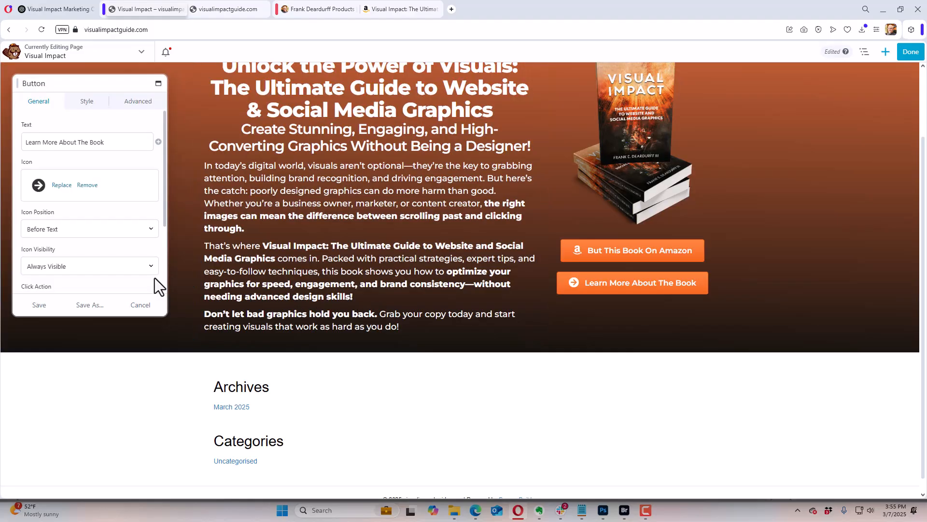
left_click(44, 305)
Step: Set the Learn More About The Book button's link to #learnmore, turn off New Window and save it
scroll(97, 231, "down", 2)
triple_click(91, 244)
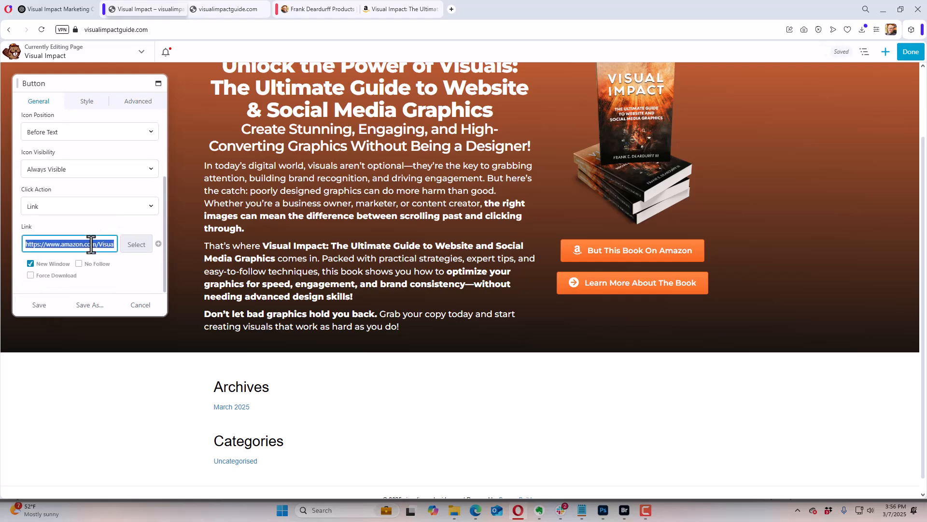
type("#learnmore")
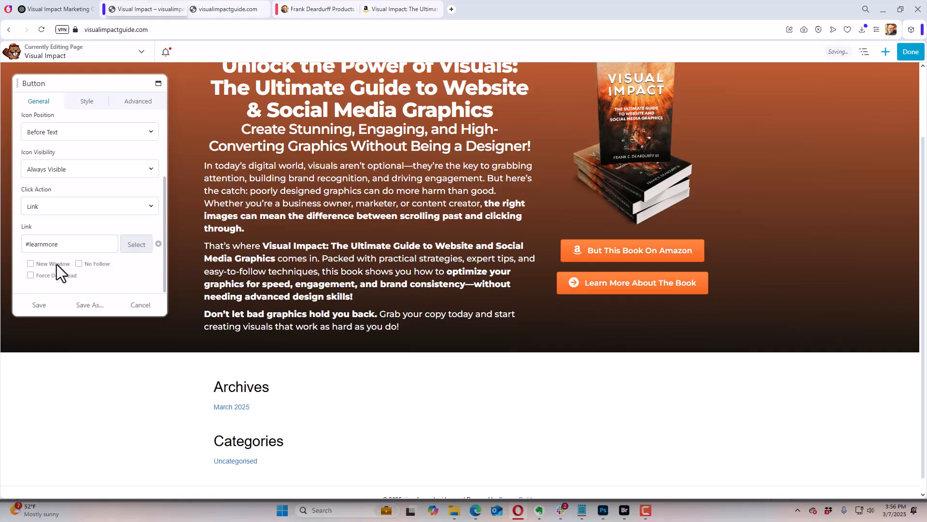
left_click(38, 305)
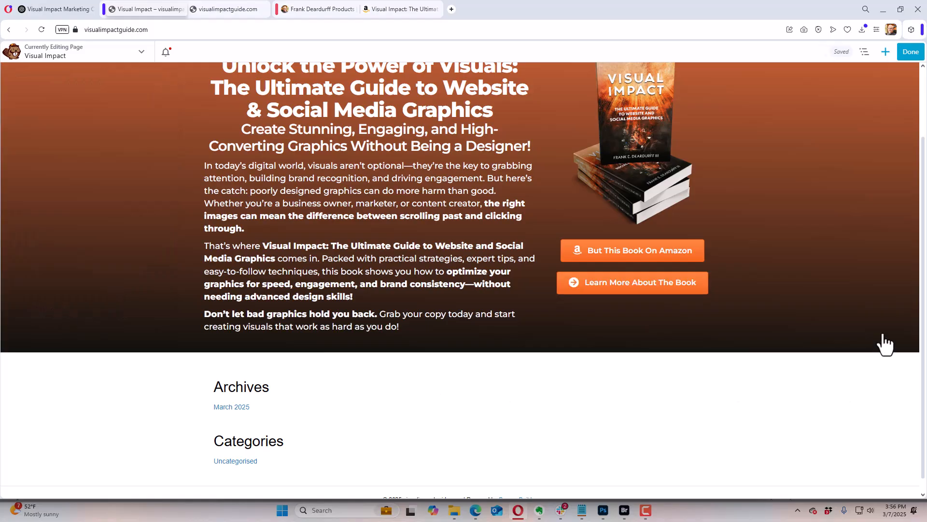
Step: Set the hero row's top padding to 100 px and bottom padding to 50 px, and save the row settings
scroll(867, 321, "up", 2)
scroll(867, 319, "down", 2)
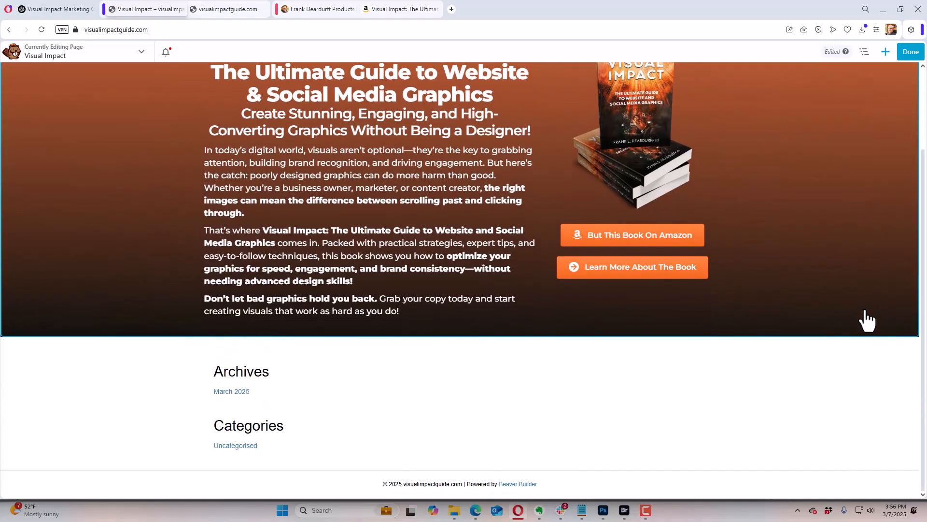
scroll(864, 317, "up", 3)
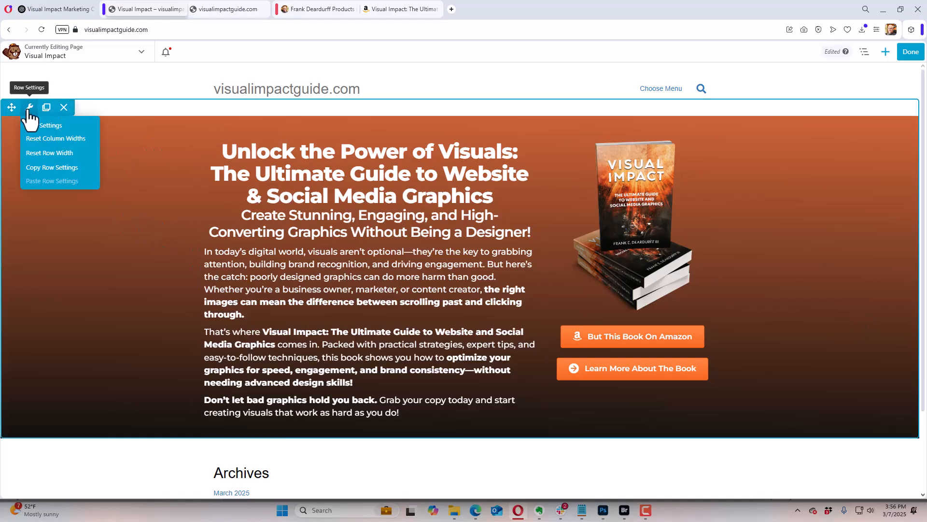
left_click(38, 126)
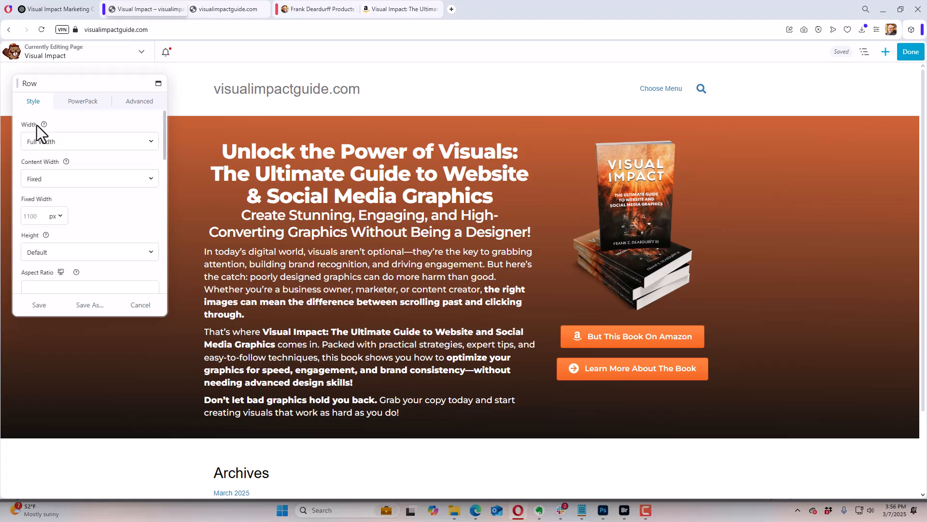
left_click(129, 102)
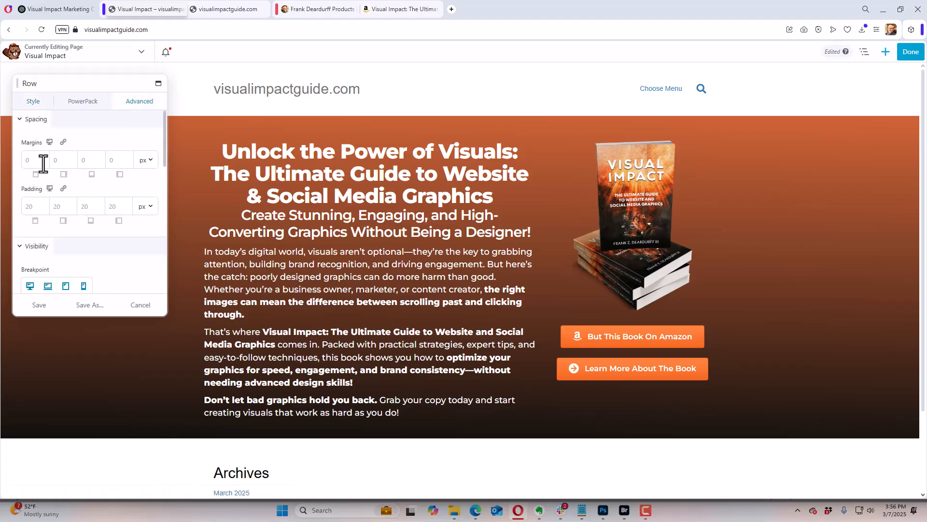
left_click(36, 205)
type("100")
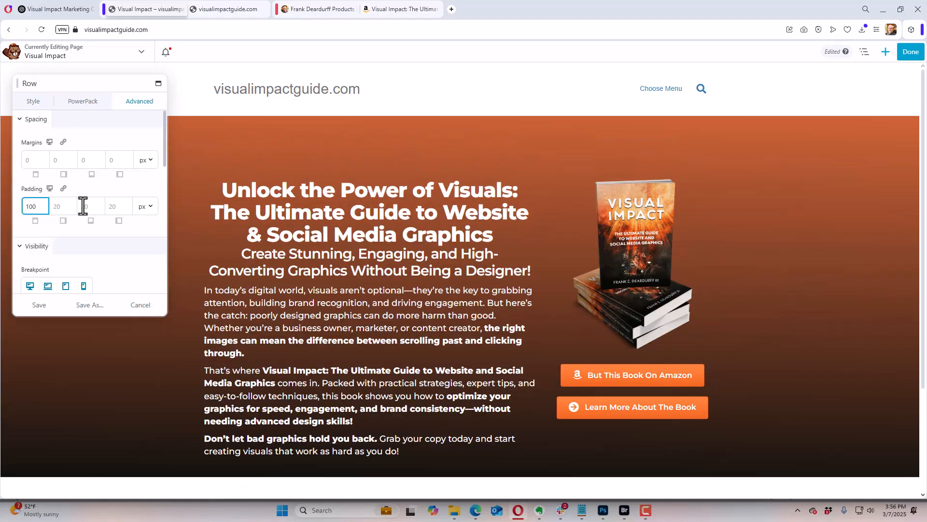
left_click(92, 207)
type("50")
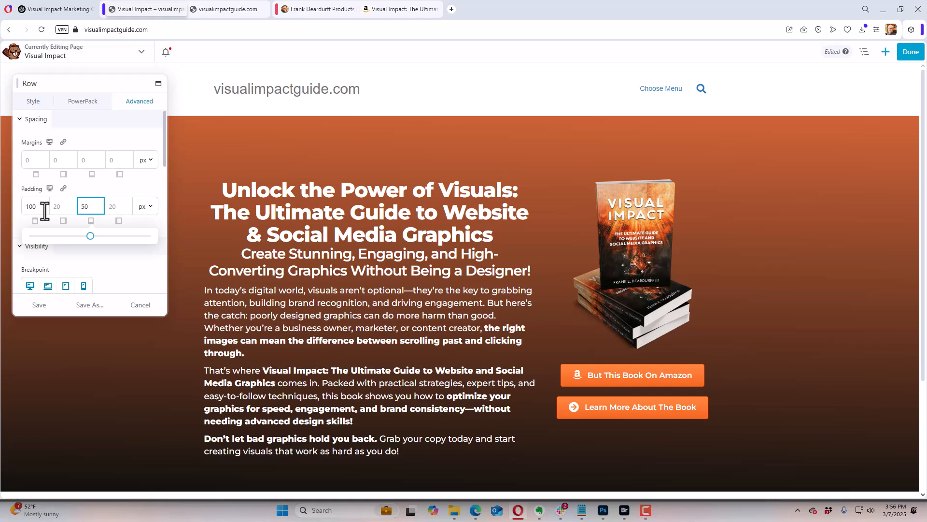
left_click(43, 306)
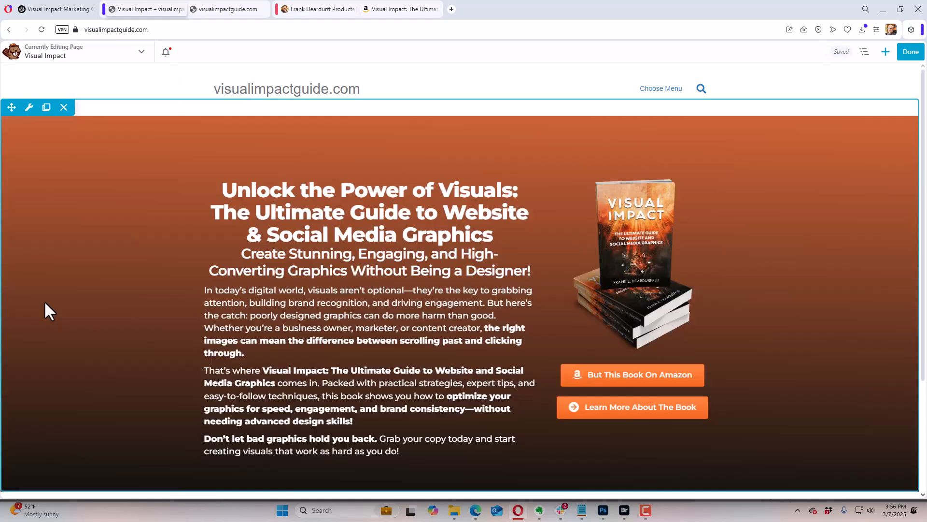
Step: Add a two-column row below the hero row and narrow its first column to about one fifth of the row width
scroll(402, 275, "down", 3)
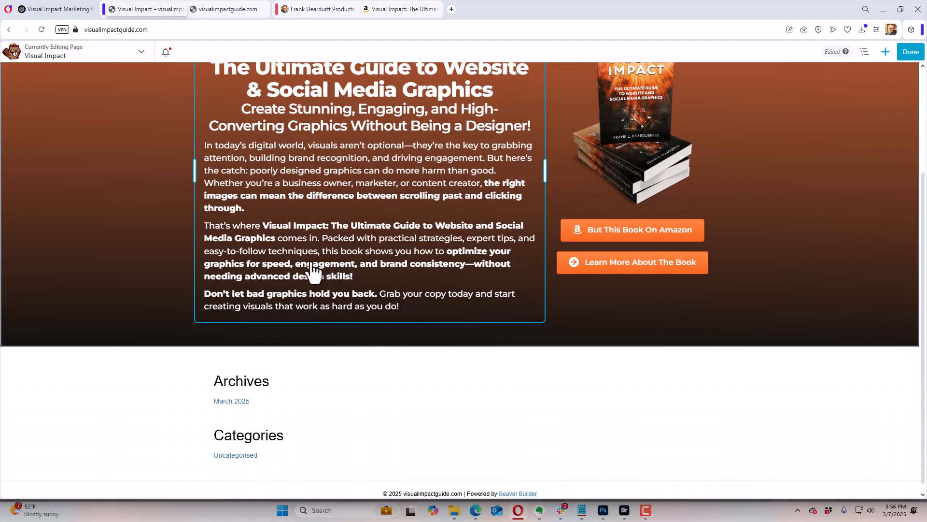
left_click(886, 52)
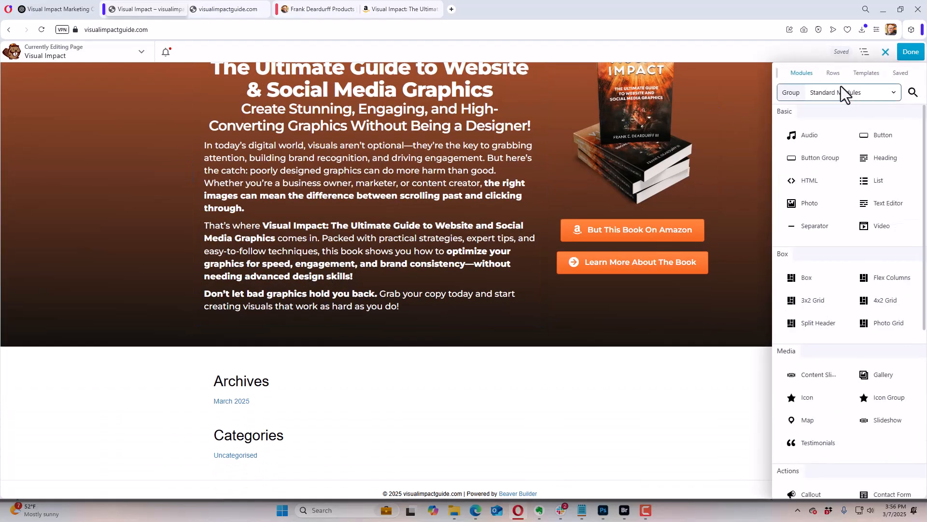
left_click(833, 73)
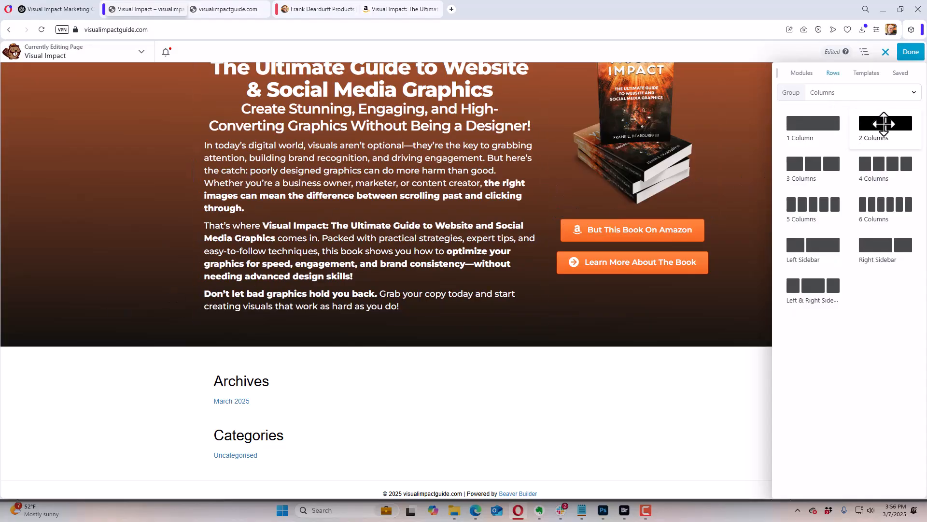
left_click_drag(879, 124, 344, 407)
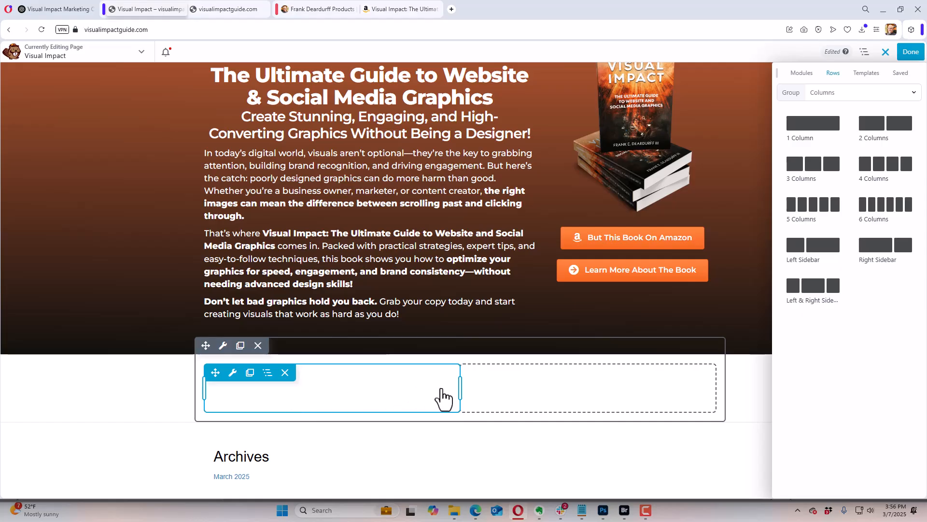
left_click_drag(460, 387, 306, 391)
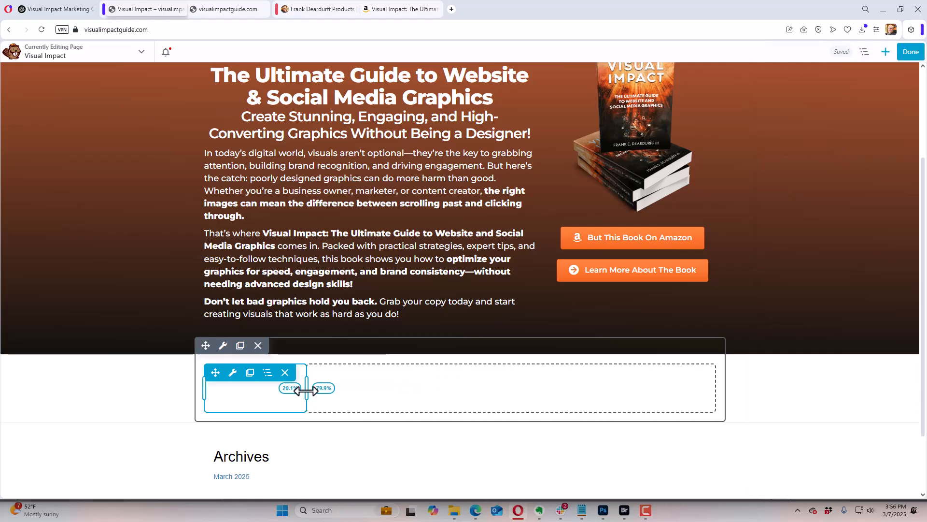
Step: Add a Photo module to the narrow first column of the new row and open its photo selection
left_click(885, 52)
left_click(802, 73)
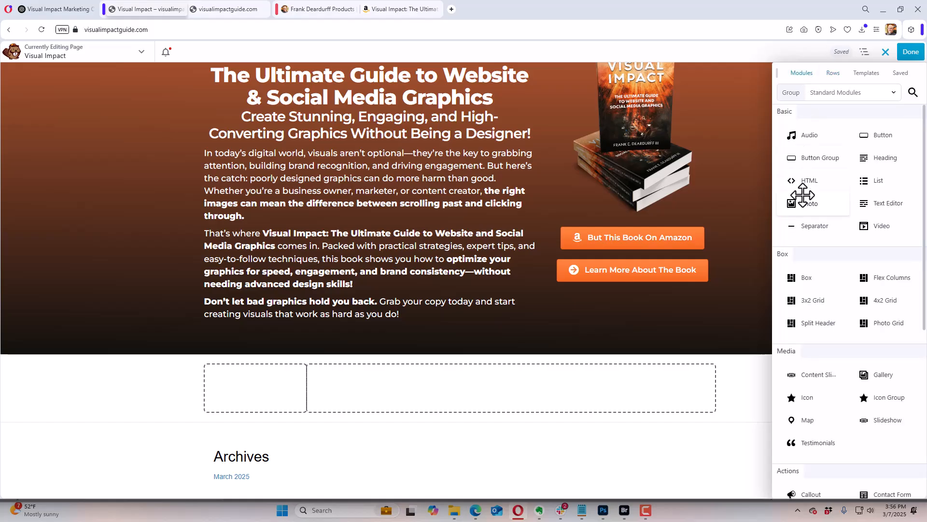
left_click_drag(797, 192, 246, 406)
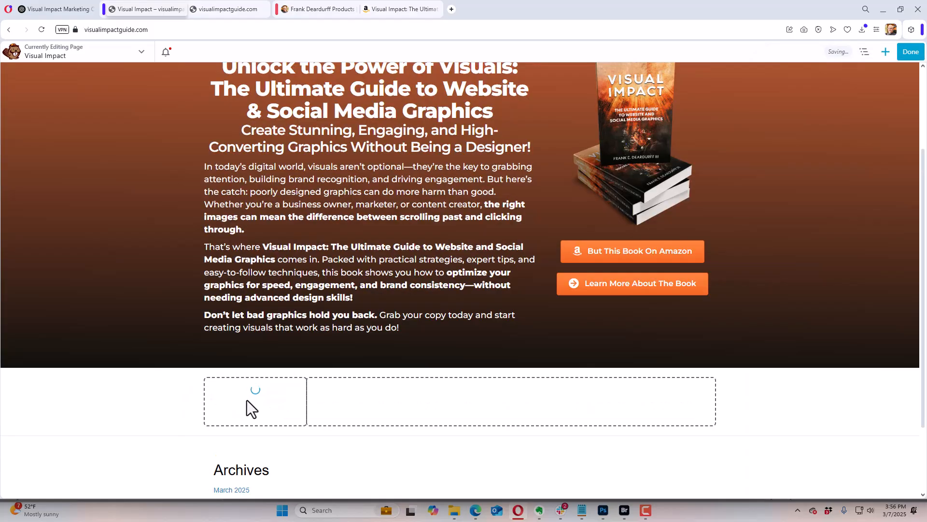
left_click(39, 100)
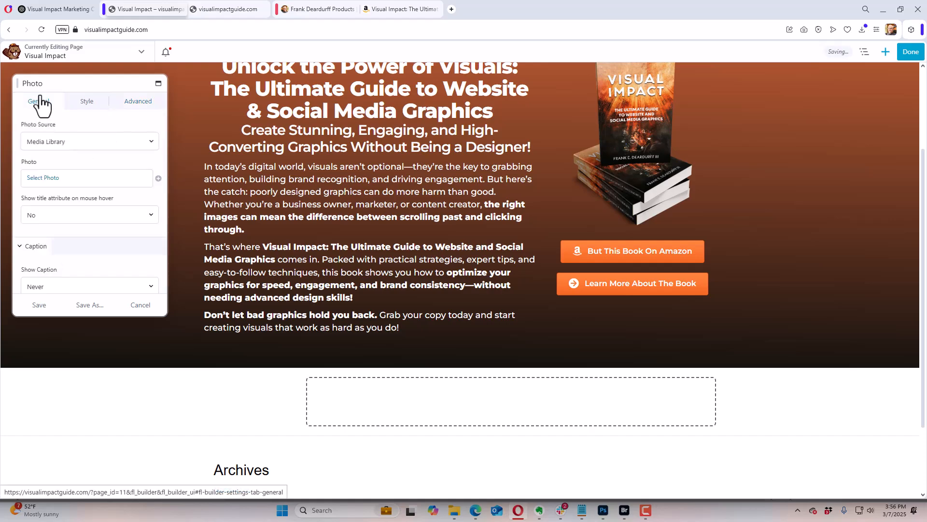
left_click(46, 180)
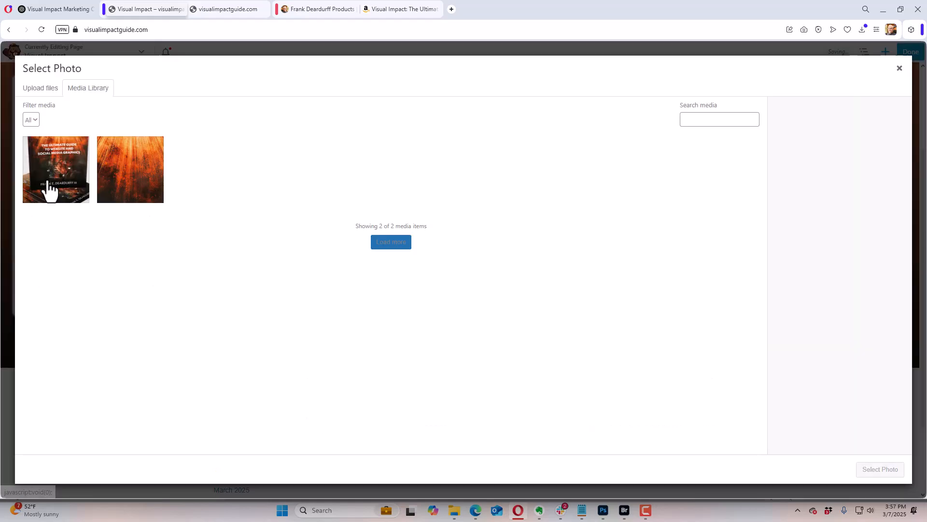
left_click(41, 90)
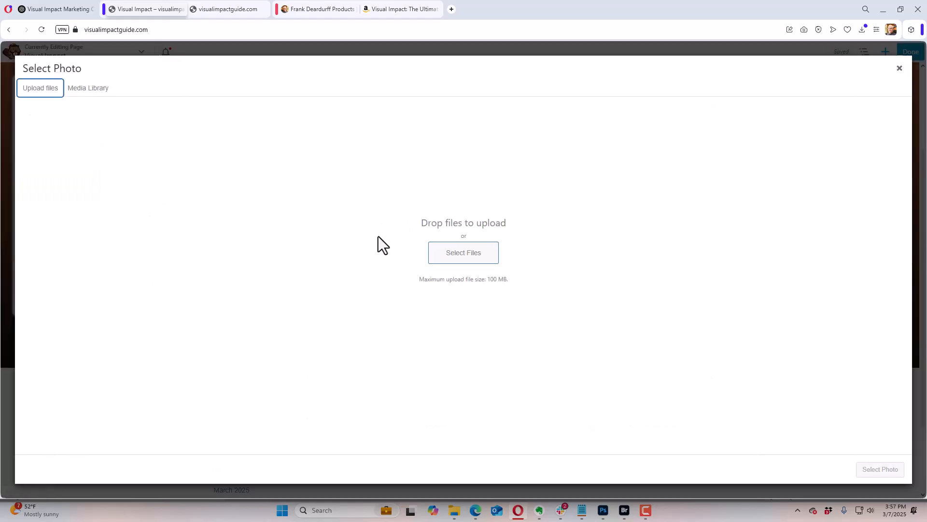
left_click(449, 250)
left_click(532, 225)
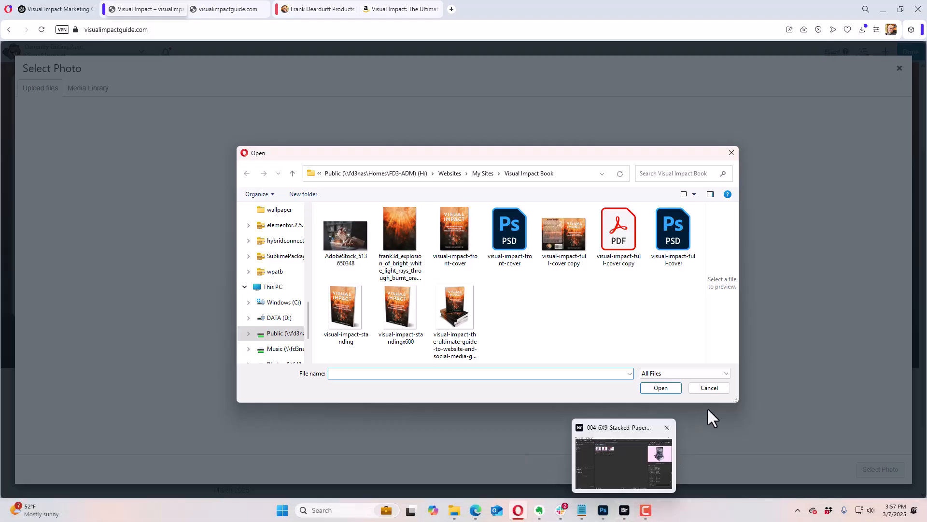
left_click(709, 388)
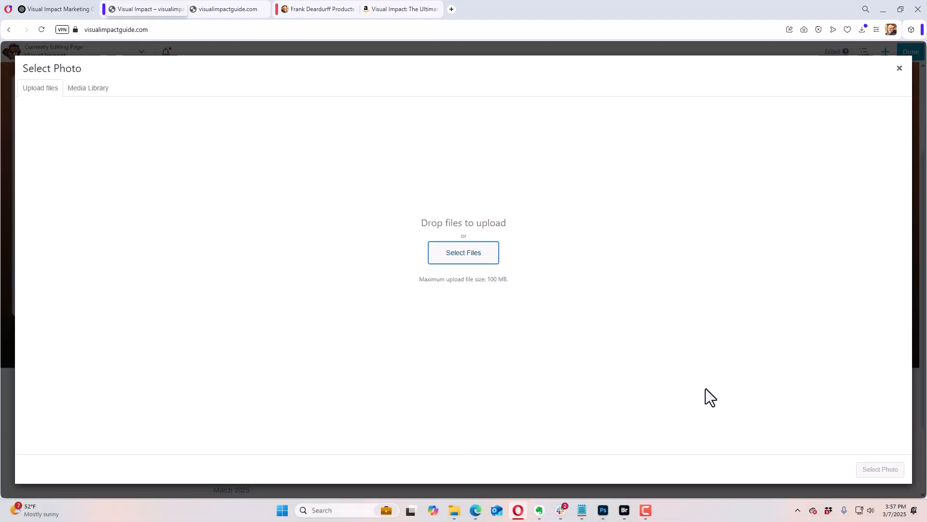
Step: Switch to Adobe Bridge and browse to Graphics > Cover Action Pro > CoverActionPro-3 > CAP3-Paperback-Books > 5.5 x 8.5 in
left_click(624, 510)
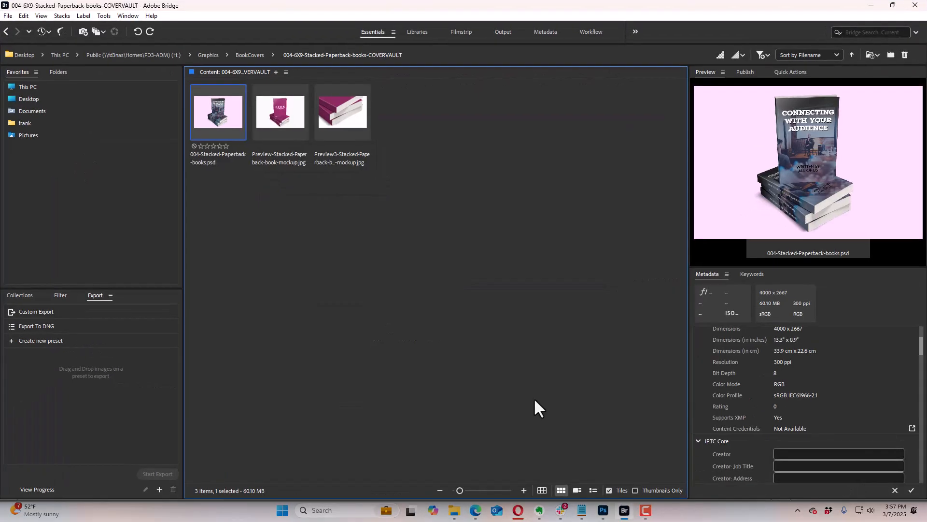
left_click(251, 56)
left_click(209, 55)
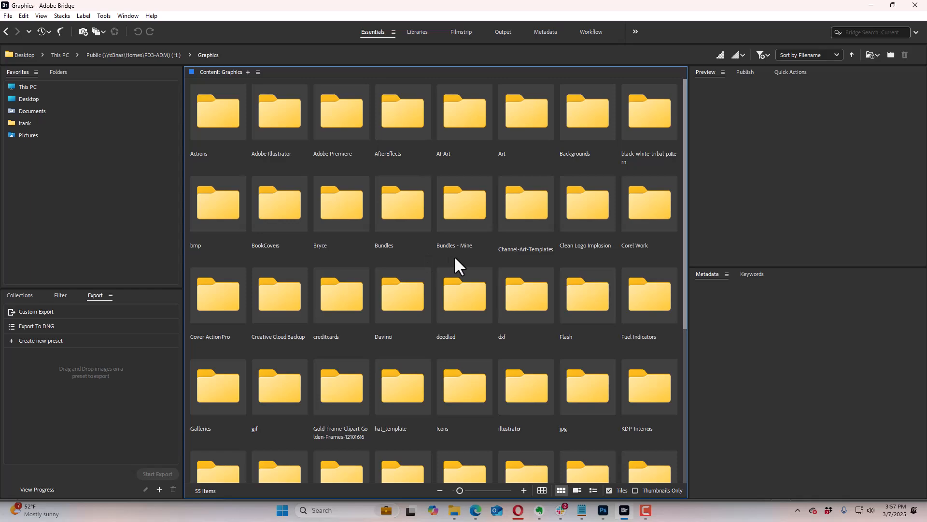
scroll(453, 259, "down", 3)
scroll(453, 259, "up", 3)
left_click(201, 302)
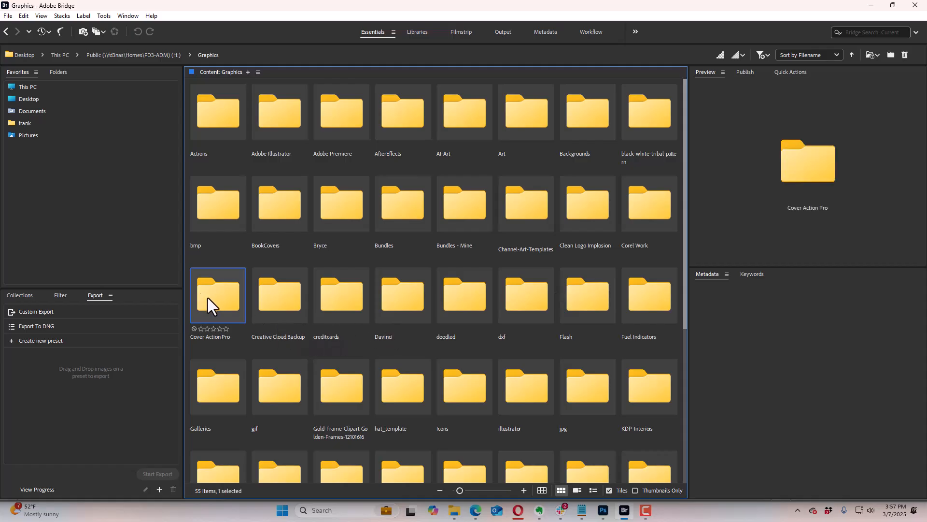
double_click(208, 298)
double_click(280, 112)
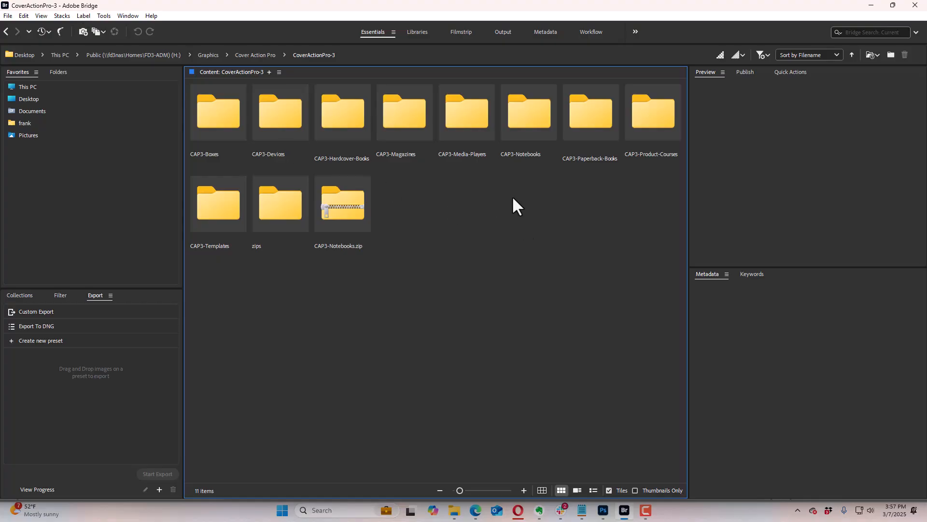
double_click(588, 127)
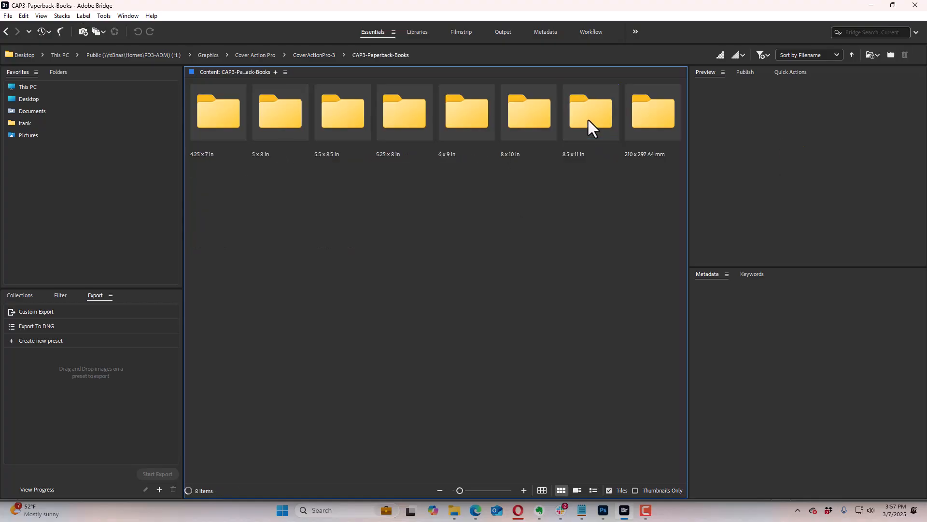
left_click(337, 121)
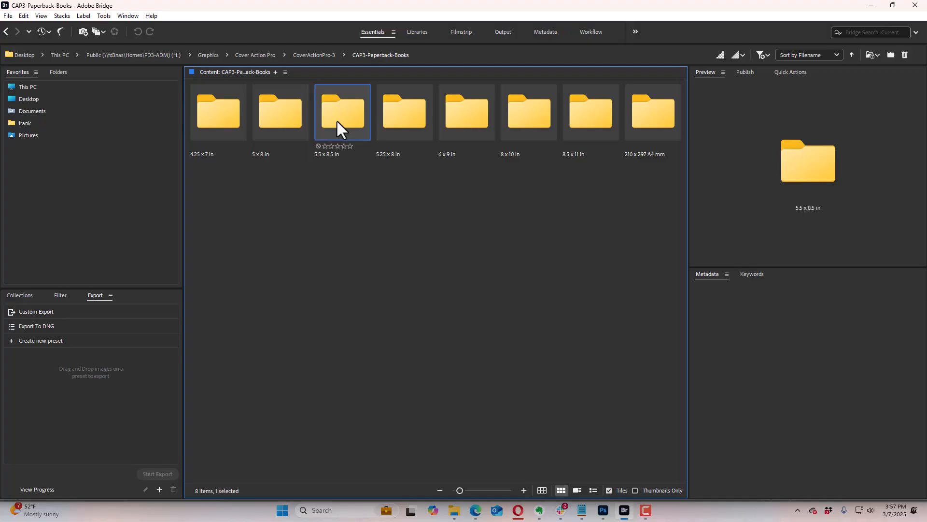
double_click(338, 120)
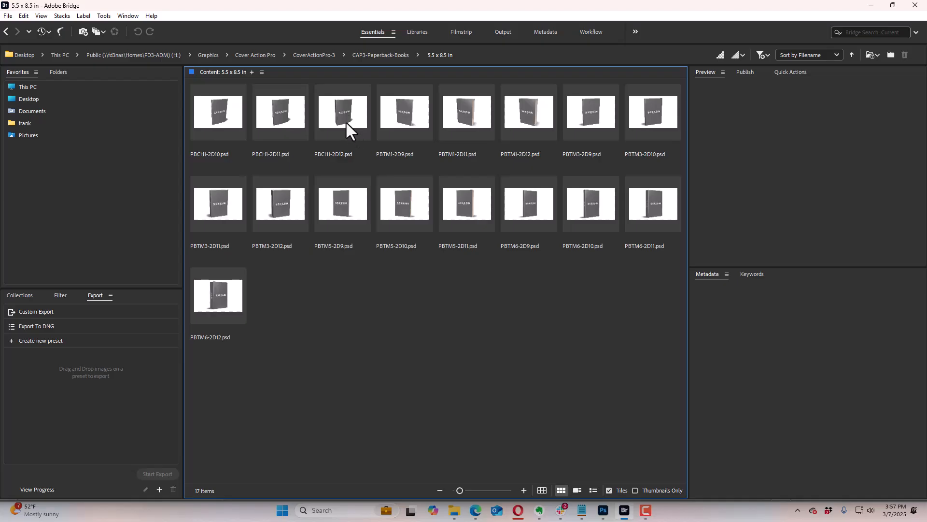
Step: Compare the previews of the three PBCH1 paperback mockups and open PBCH1-2D11.psd in Photoshop
left_click(346, 120)
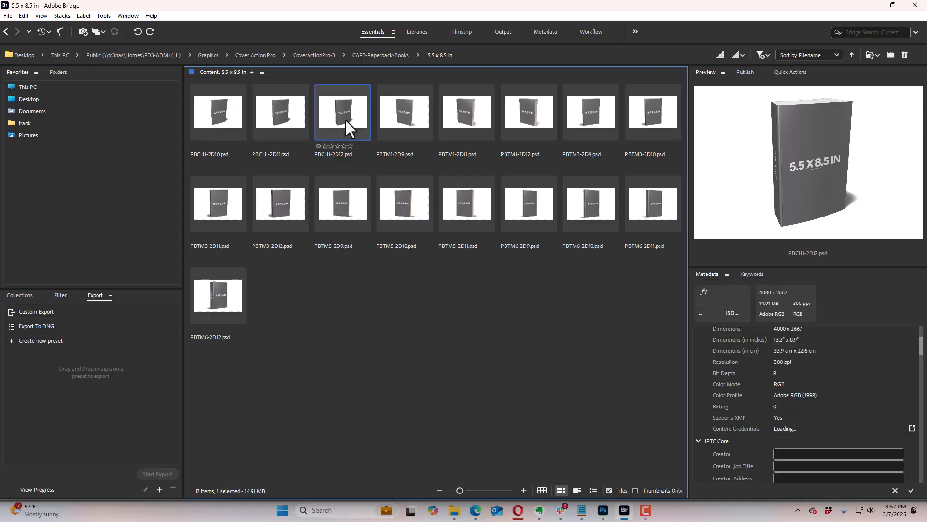
left_click(286, 122)
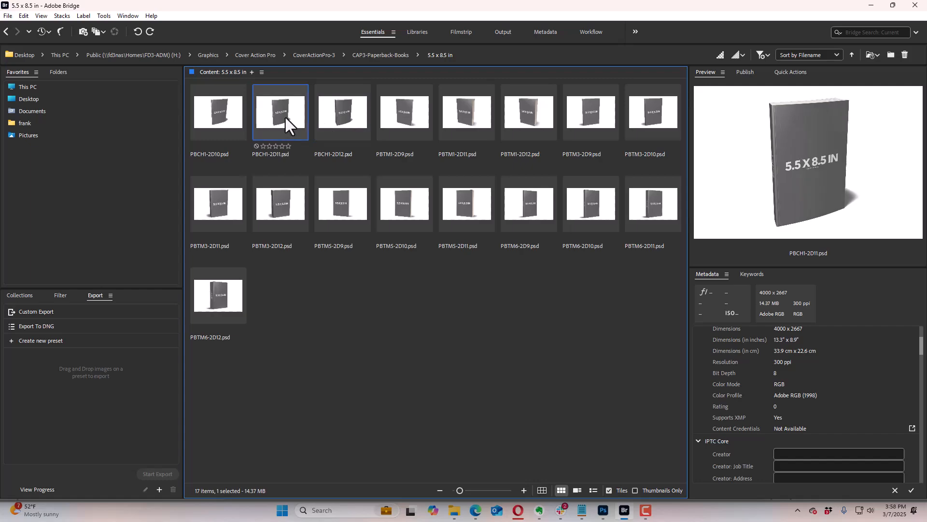
left_click(213, 115)
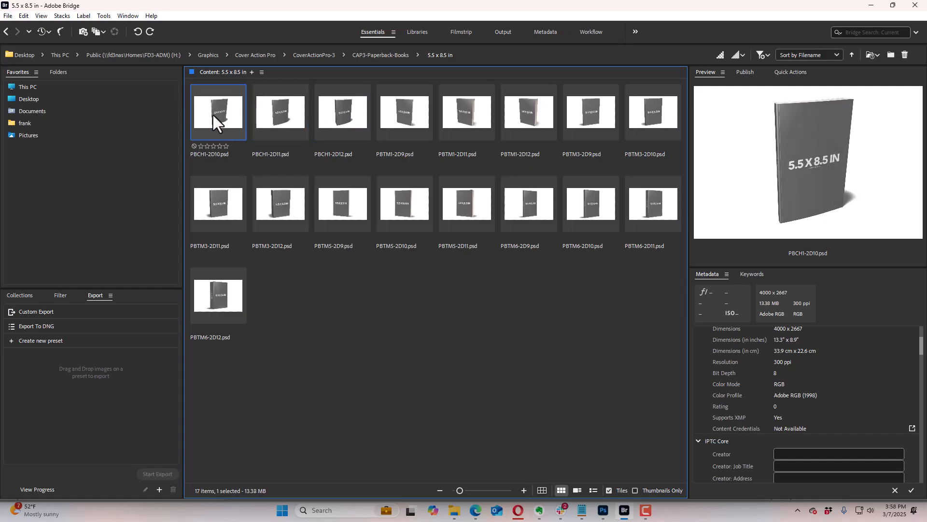
left_click(273, 115)
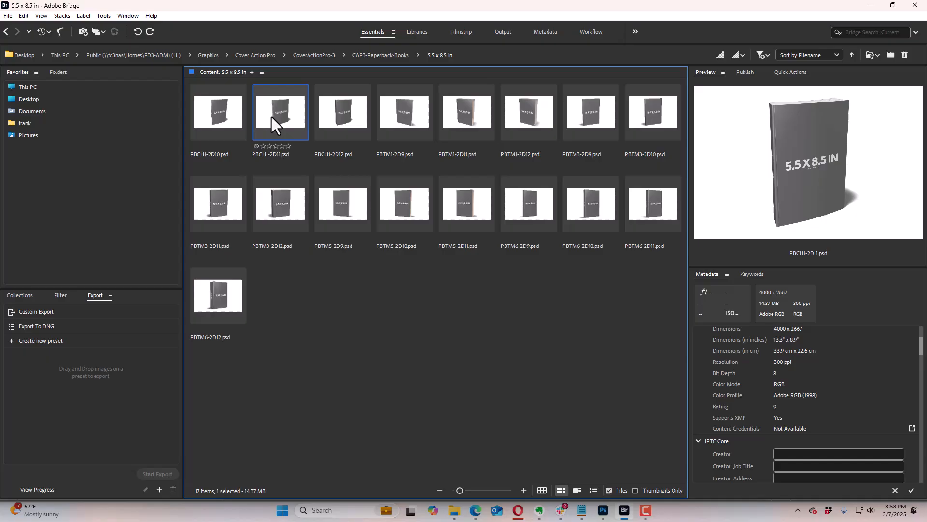
left_click(237, 114)
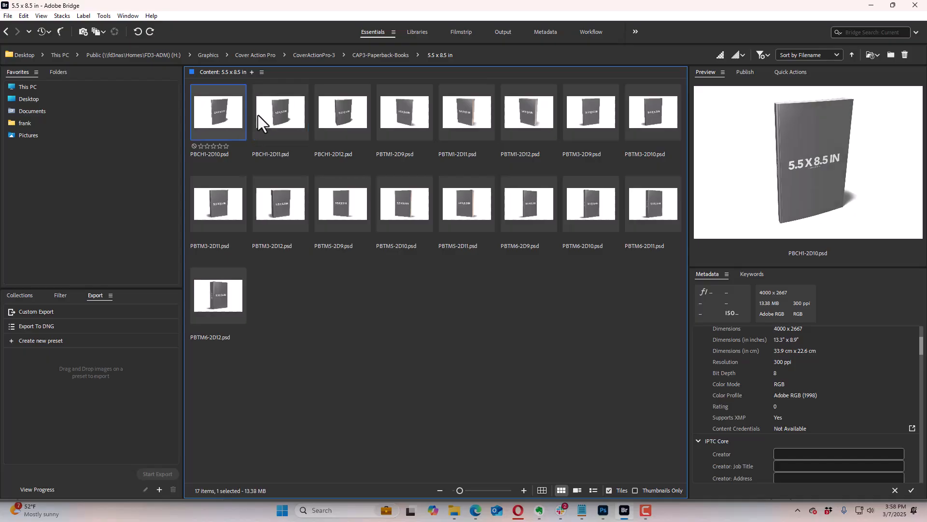
left_click(274, 115)
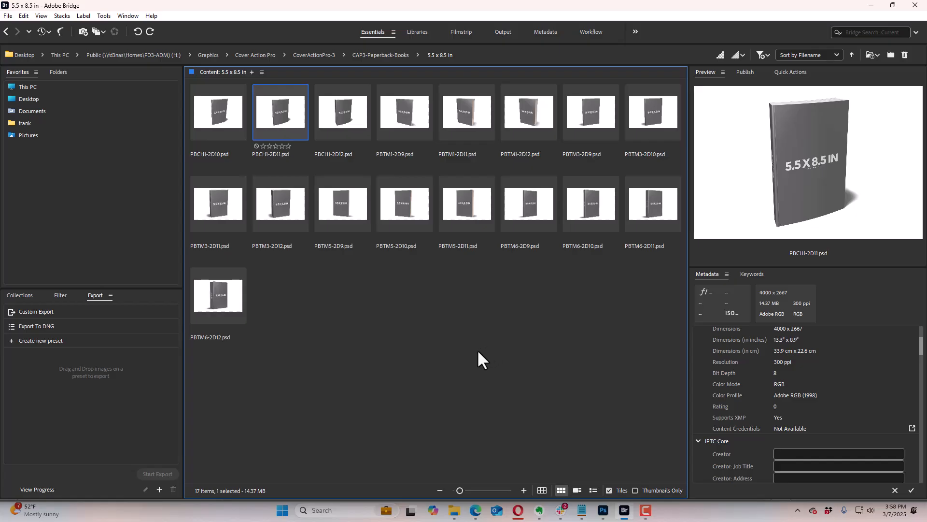
double_click(275, 115)
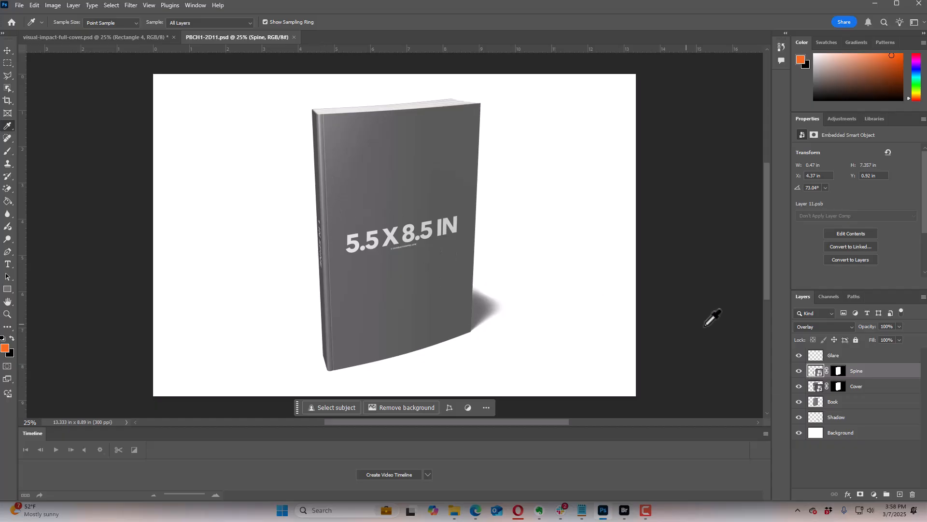
Step: Open the Spine smart object's contents, and hide the barcode and its orange Rectangle 4 in visual-impact-full-cover.psd
double_click(816, 375)
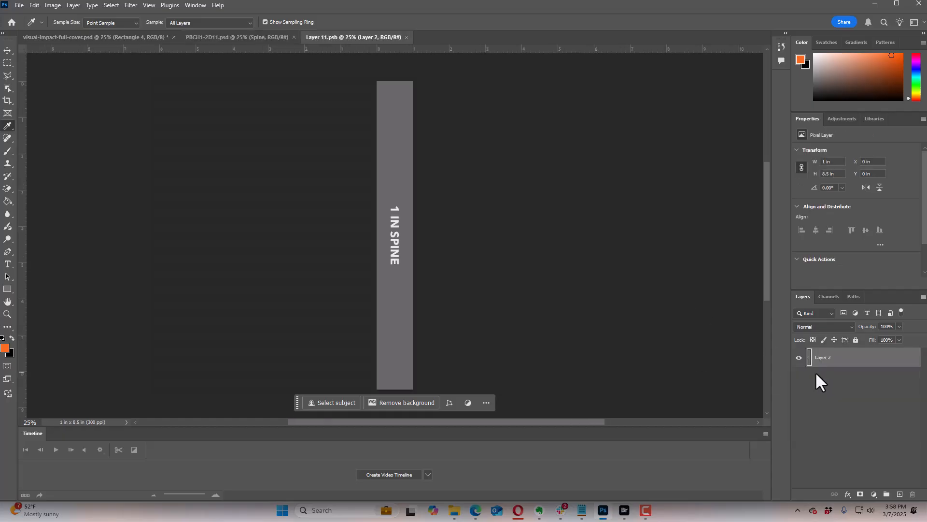
left_click(85, 37)
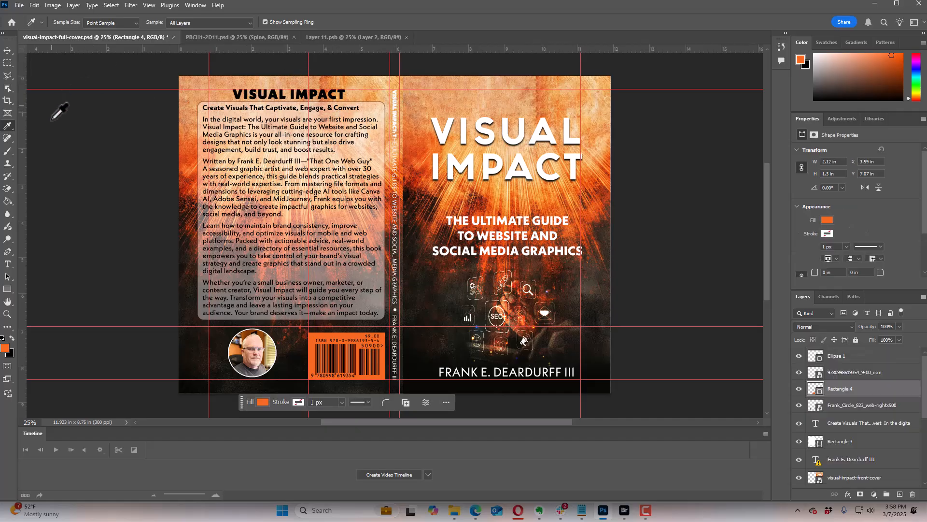
left_click(799, 389)
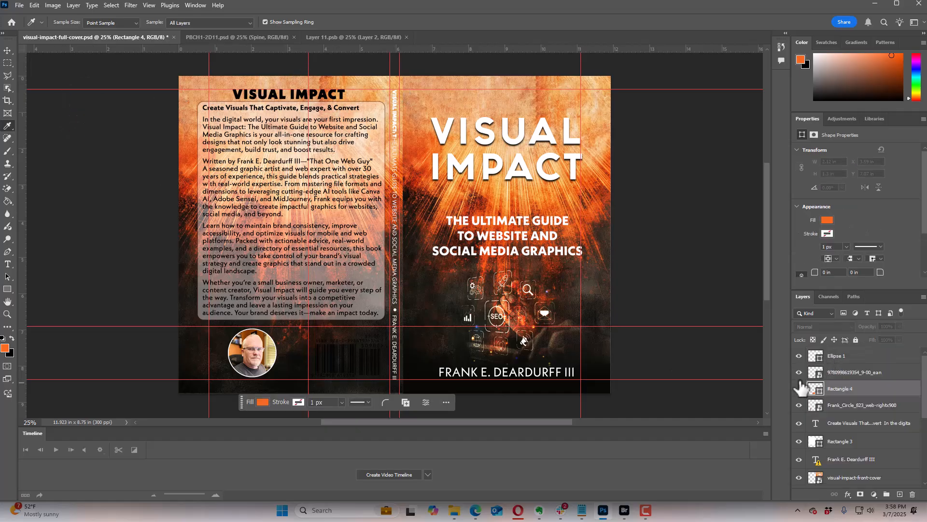
left_click(799, 372)
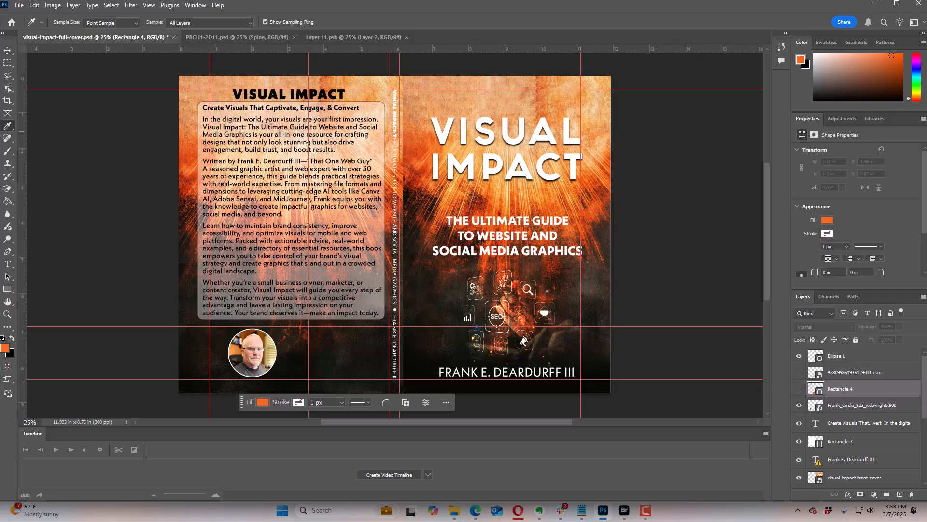
Step: Select a full-height strip around the spine of the full cover with the Rectangular Marquee and copy it merged
left_click(8, 64)
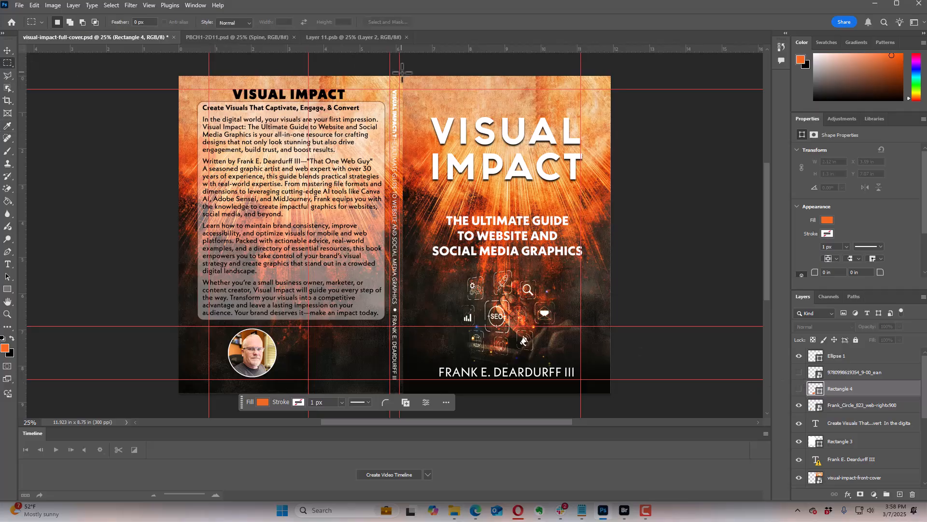
left_click_drag(411, 76, 385, 407)
left_click(34, 6)
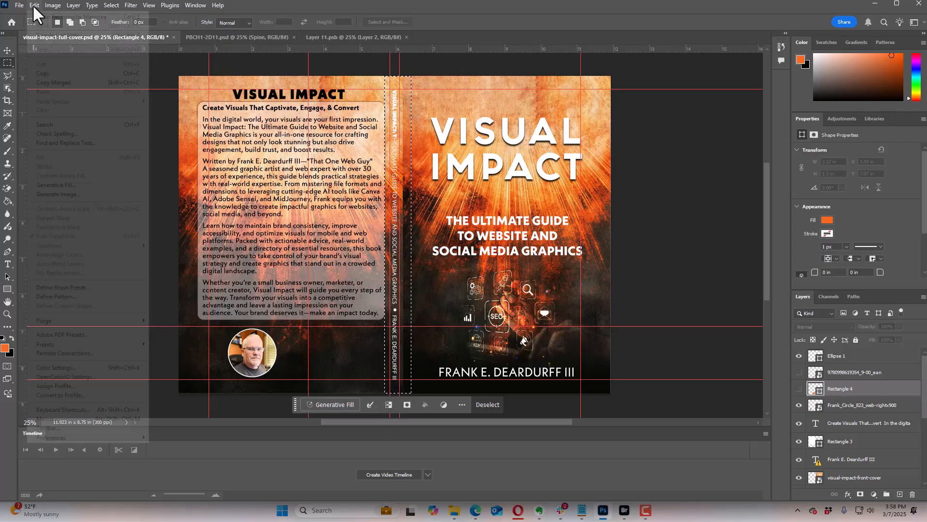
left_click(50, 80)
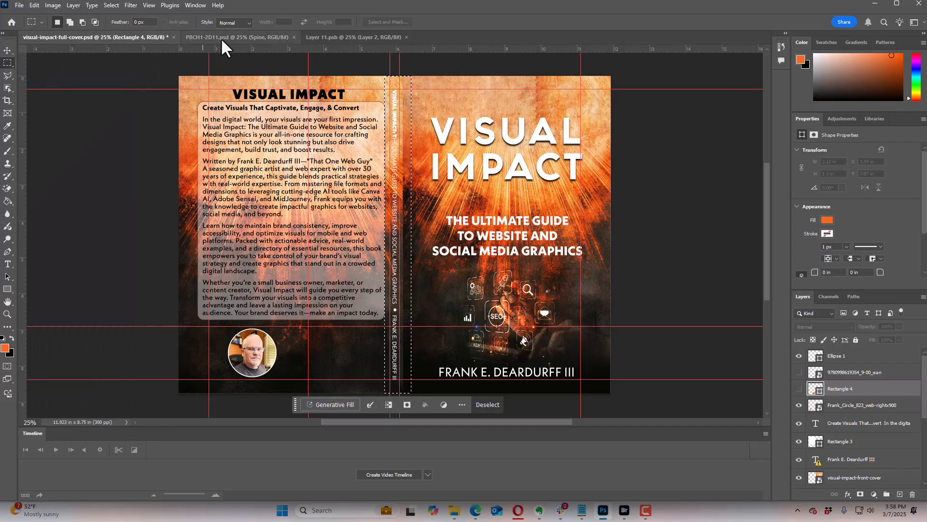
Step: Paste the copied spine artwork into the mockup's spine smart object, Layer 11.psb
left_click(245, 37)
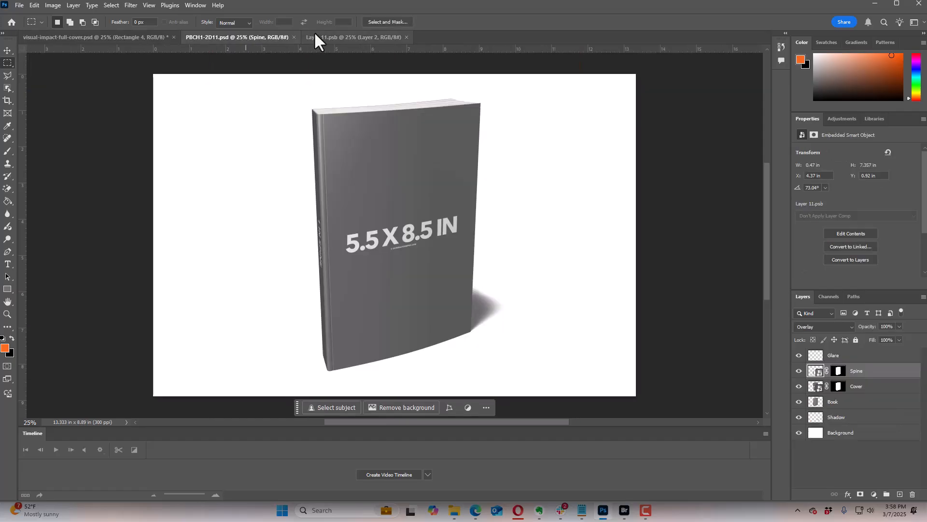
left_click(334, 36)
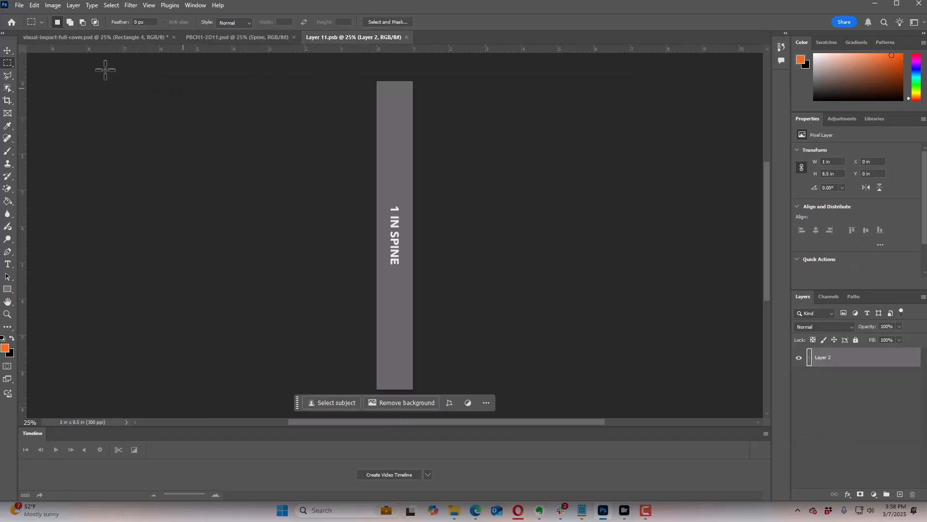
left_click(35, 5)
left_click(56, 92)
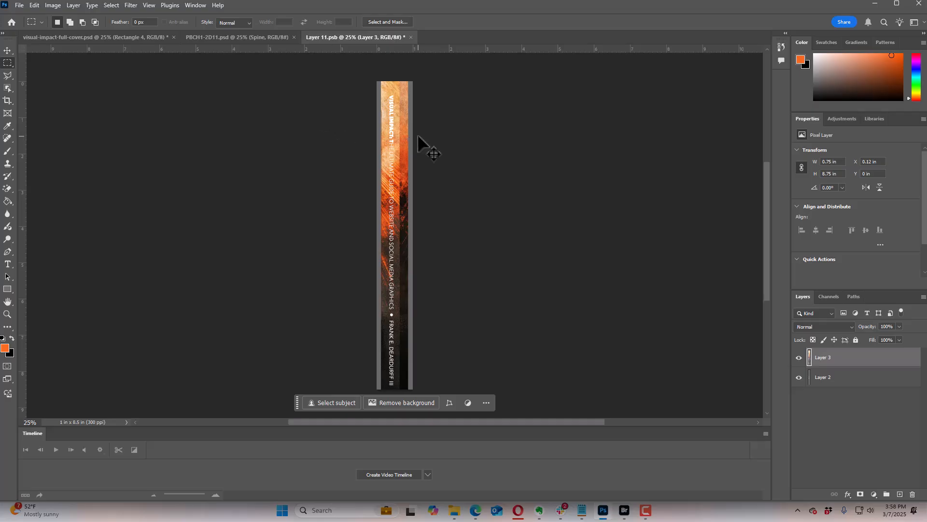
Step: Stretch the pasted spine artwork horizontally to cover the full spine canvas, and save and close the smart object
key("ctrl+t")
left_click_drag(396, 235, 392, 236)
left_click_drag(408, 241, 434, 241)
key("Return")
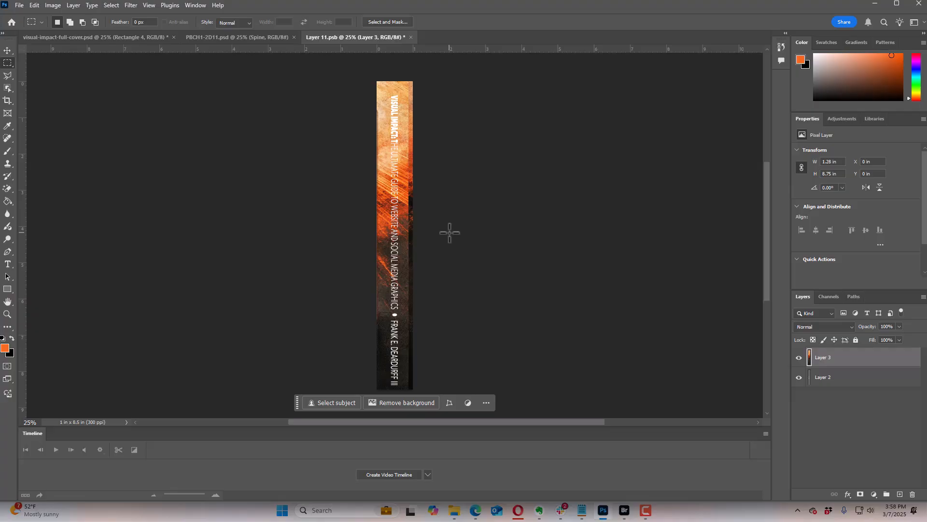
left_click(410, 37)
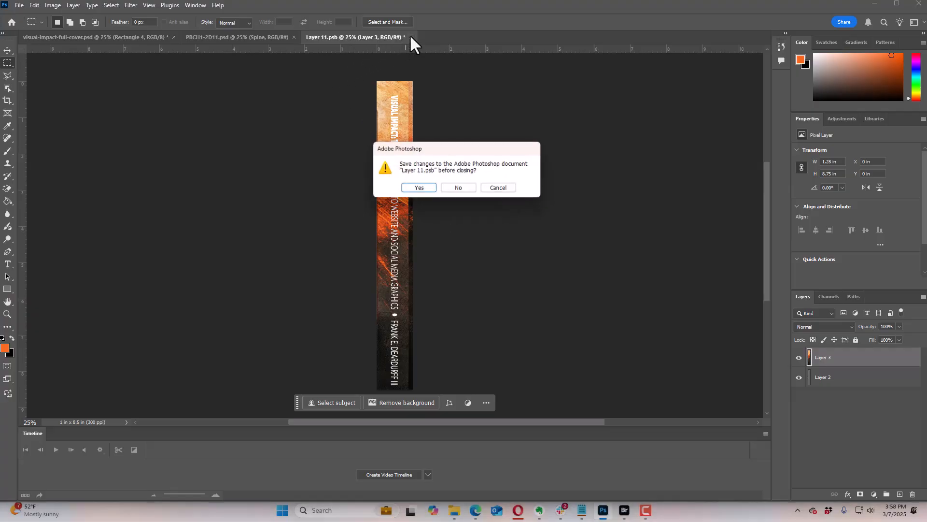
left_click(420, 191)
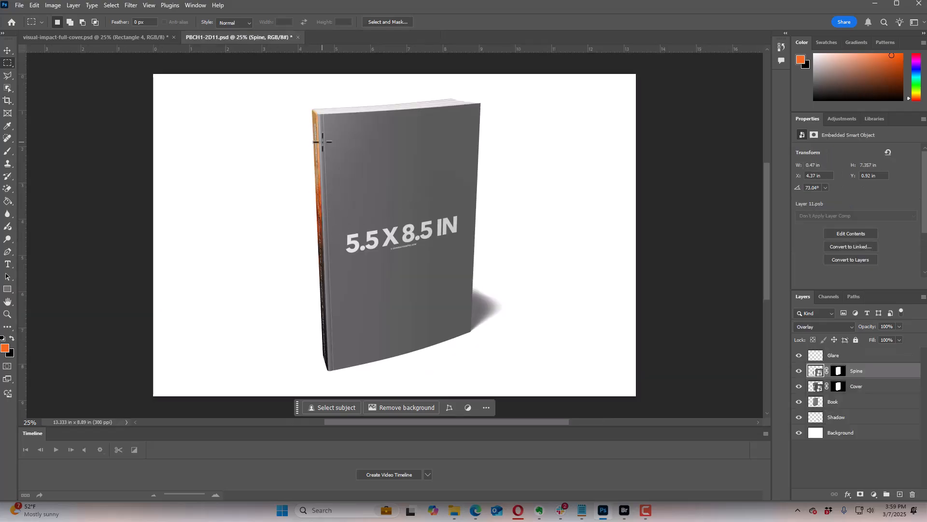
Step: Open the Cover smart object's contents, and copy the front cover area of visual-impact-full-cover.psd merged
double_click(816, 386)
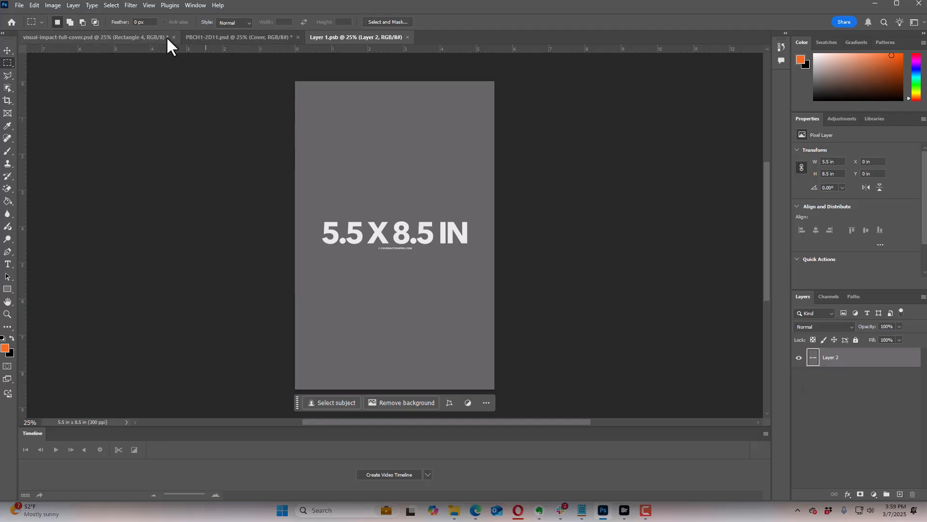
left_click(129, 38)
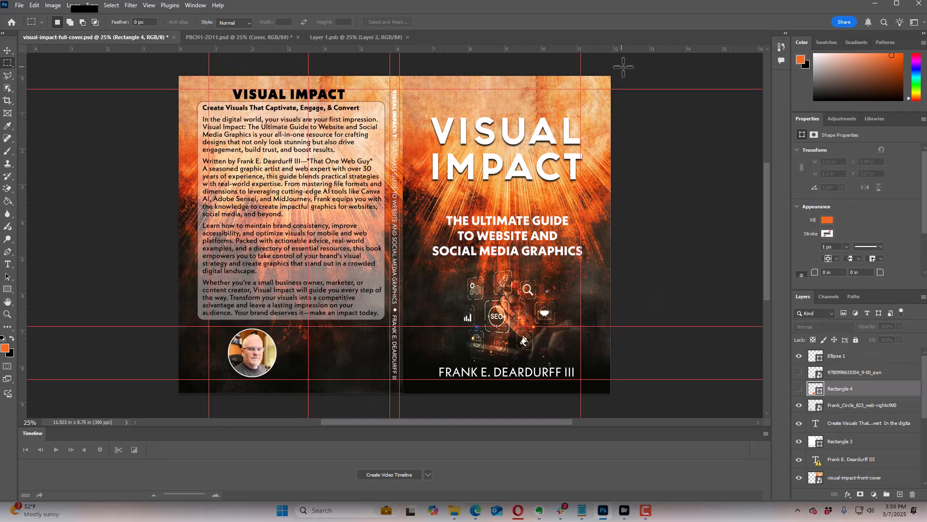
left_click_drag(609, 76, 404, 408)
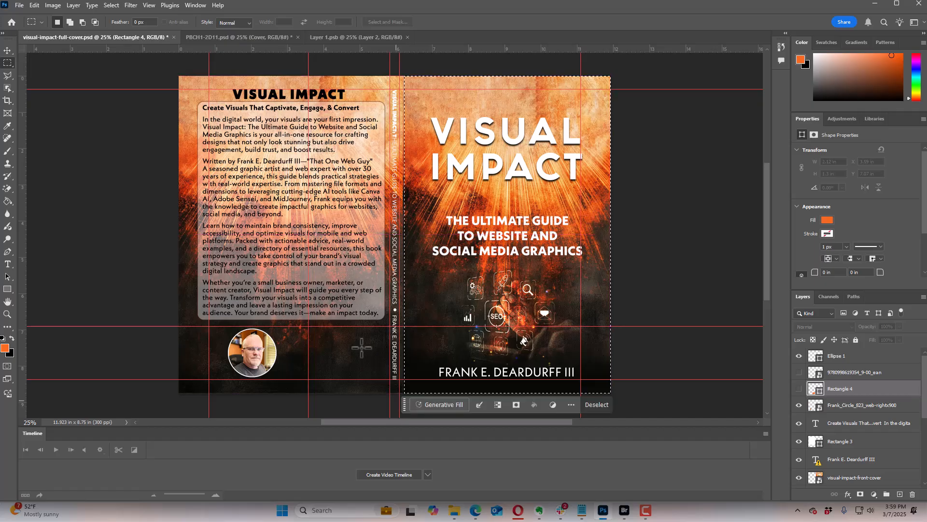
left_click(34, 5)
left_click(58, 82)
Step: Paste the copied front cover into the mockup's cover smart object, Layer 1.psb
left_click(274, 37)
left_click(347, 35)
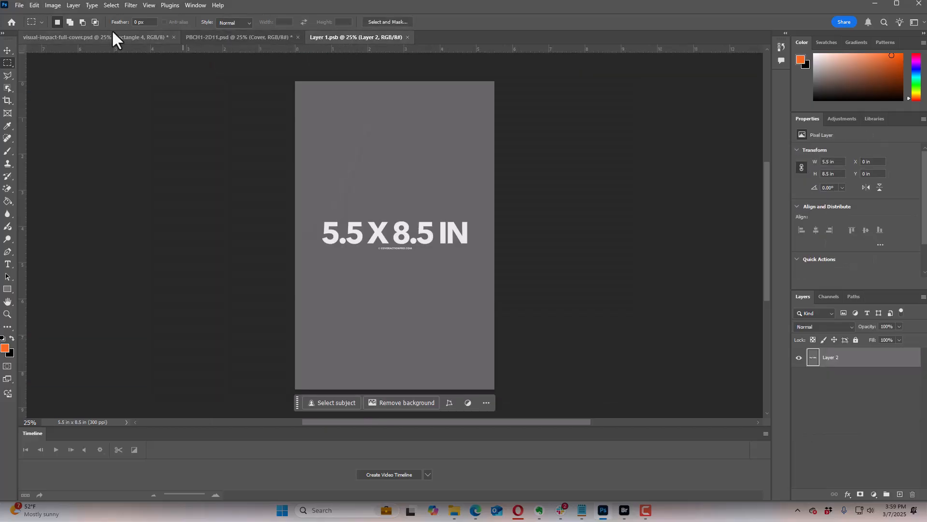
left_click(35, 5)
left_click(74, 92)
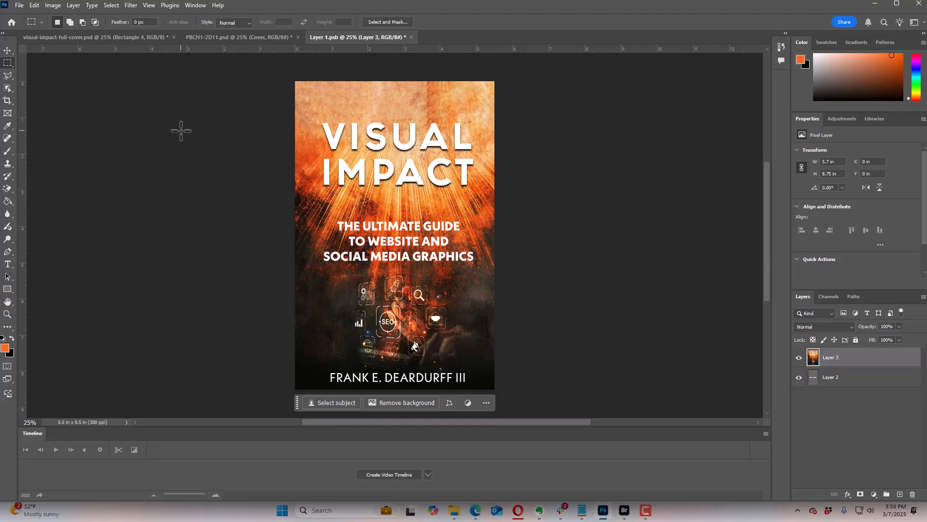
Step: Scale the pasted front cover to about 98% to fit the canvas, and save and close the smart object
key("ctrl+t")
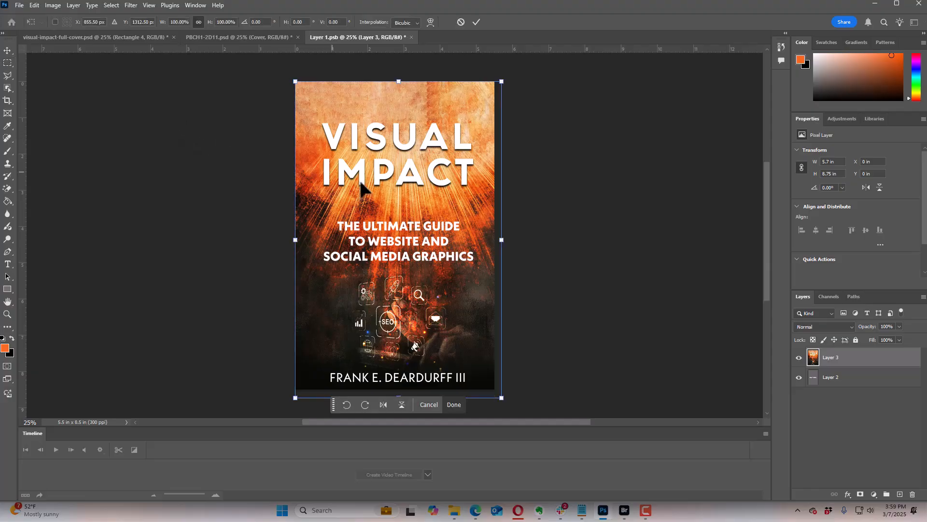
left_click_drag(503, 241, 496, 241)
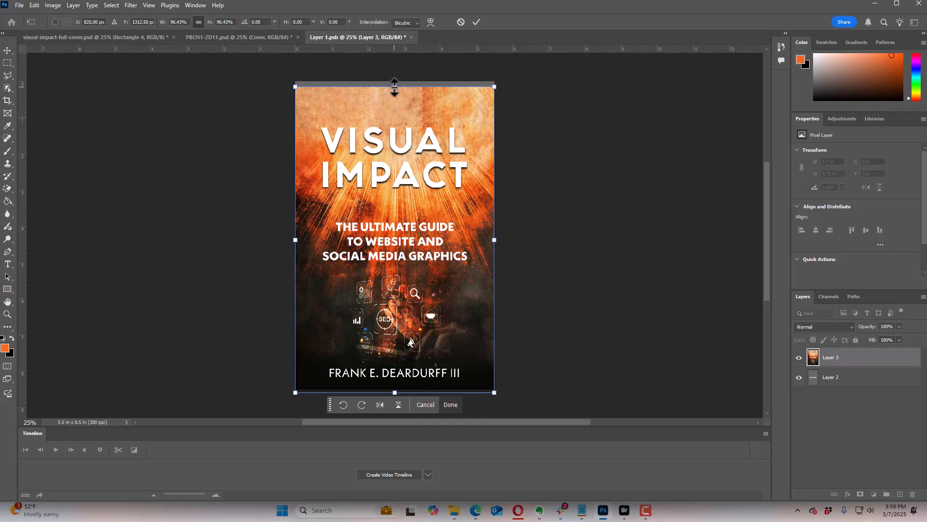
left_click_drag(394, 87, 394, 83)
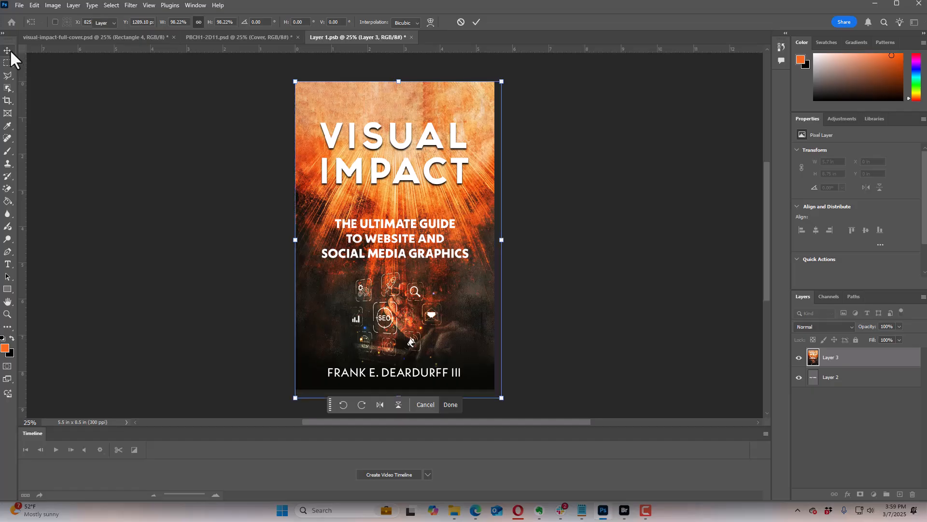
key("Return")
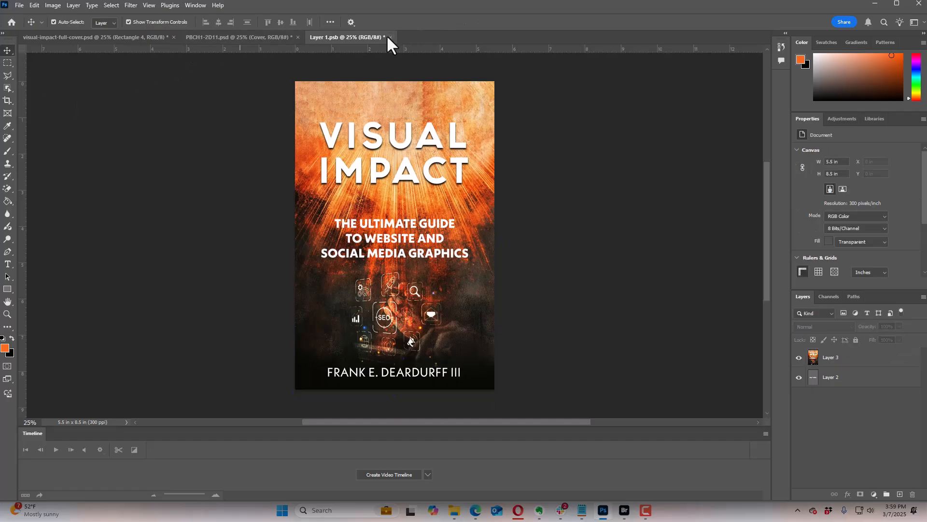
left_click(390, 37)
left_click(419, 188)
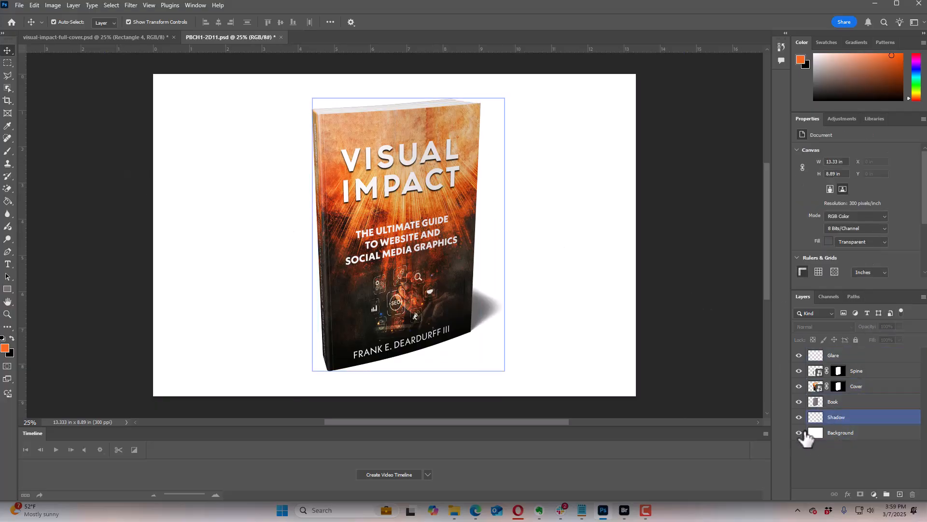
Step: Hide the mockup's white Background layer and copy a rectangular selection around the book and its shadow
left_click(800, 433)
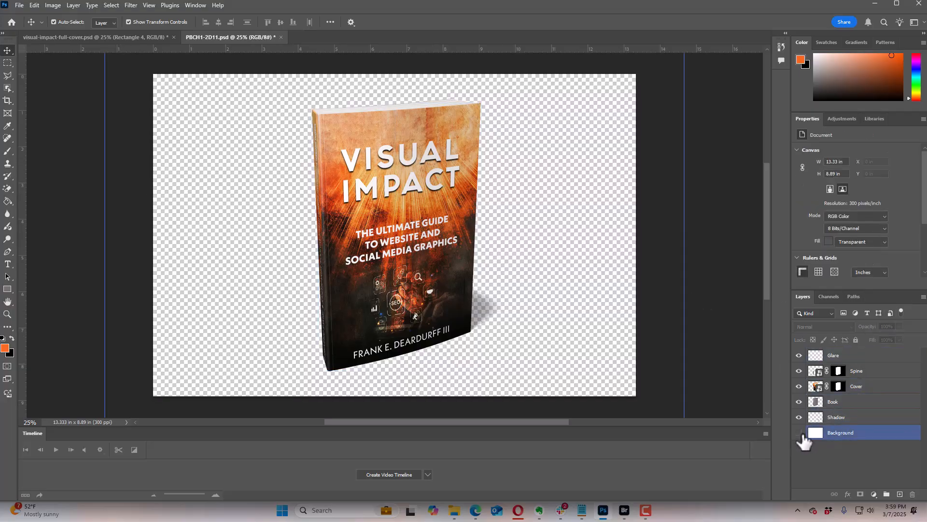
left_click(4, 61)
left_click_drag(288, 78, 510, 376)
key("space")
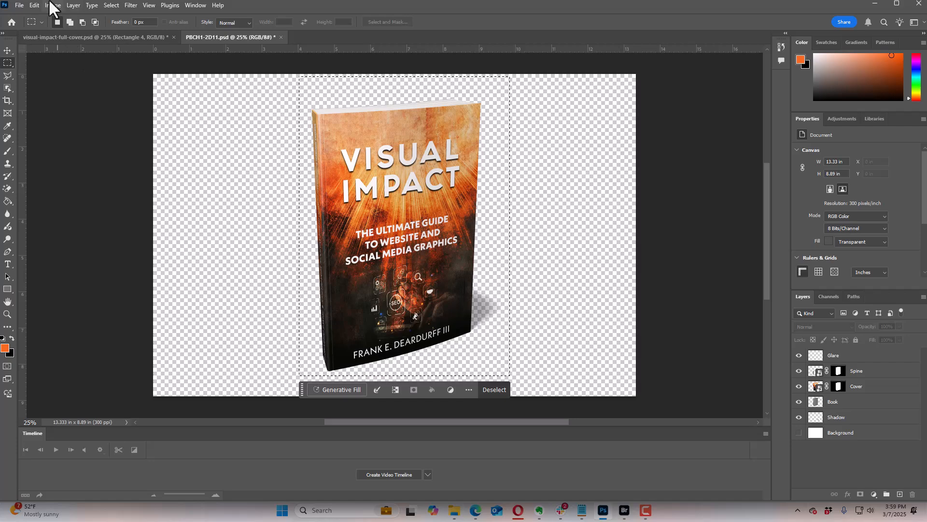
left_click(33, 6)
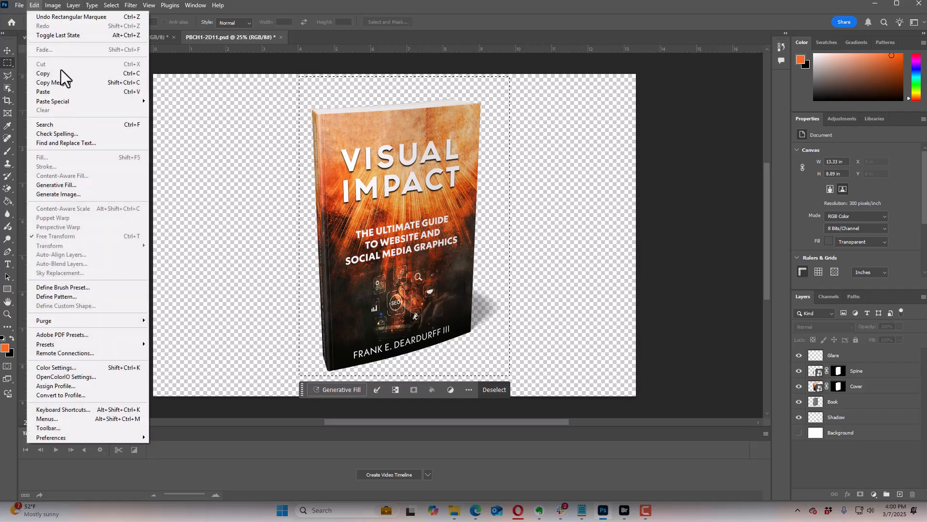
left_click(60, 74)
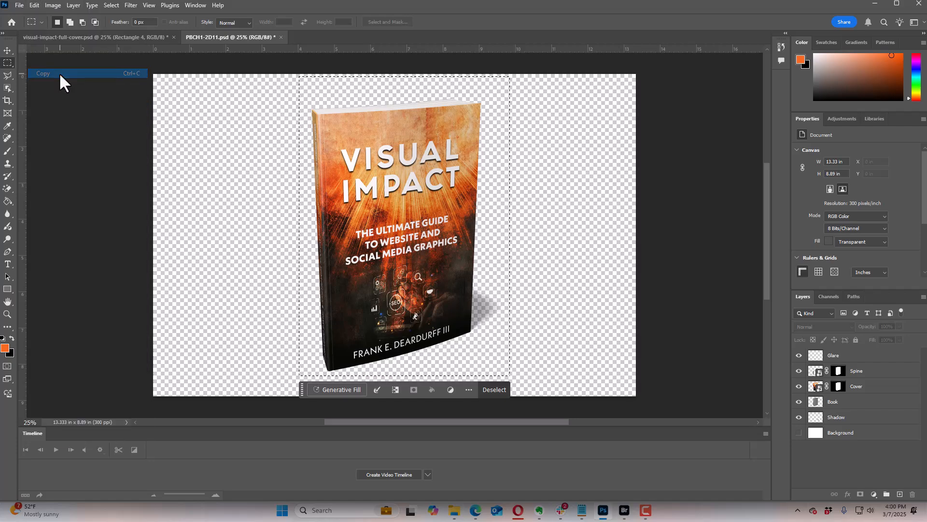
Step: Create a new 2.14 x 2.85 in document at 300 ppi and add an empty layer above its background
left_click(19, 5)
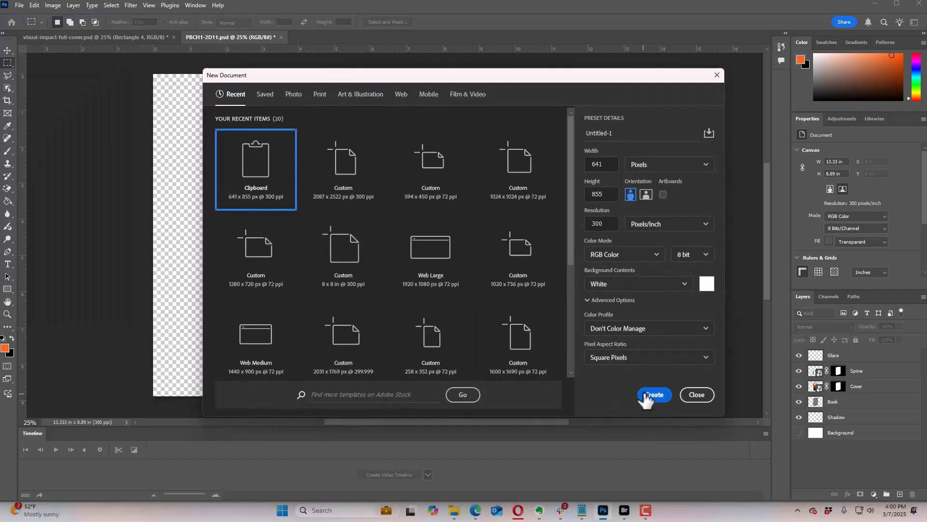
left_click(650, 393)
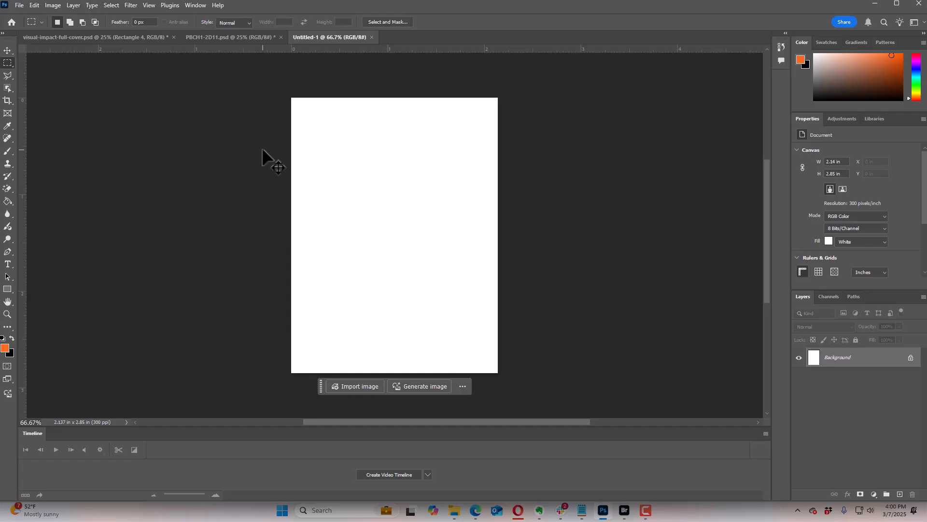
key("ctrl+shift+alt+n")
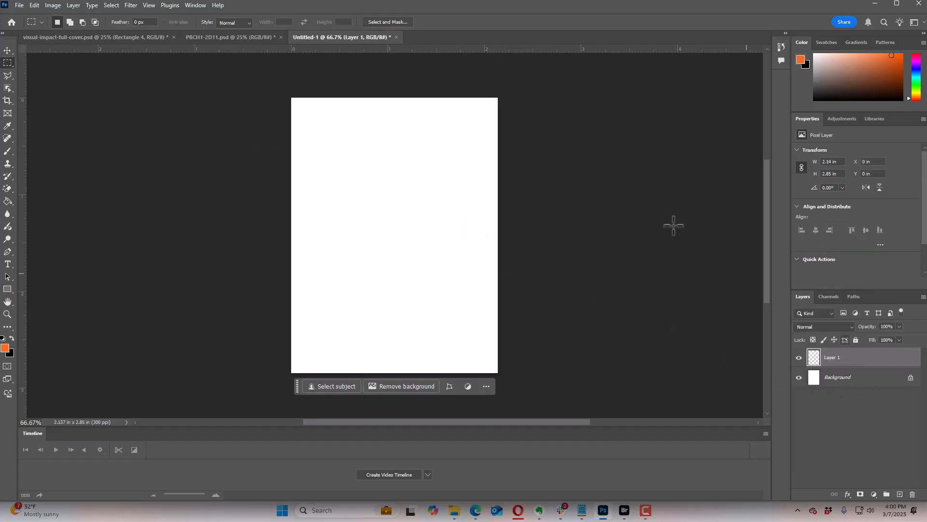
Step: Select the whole canvas of PBCH1-2D11.psd, copy it merged, and paste the book mockup into the new untitled document
left_click(242, 37)
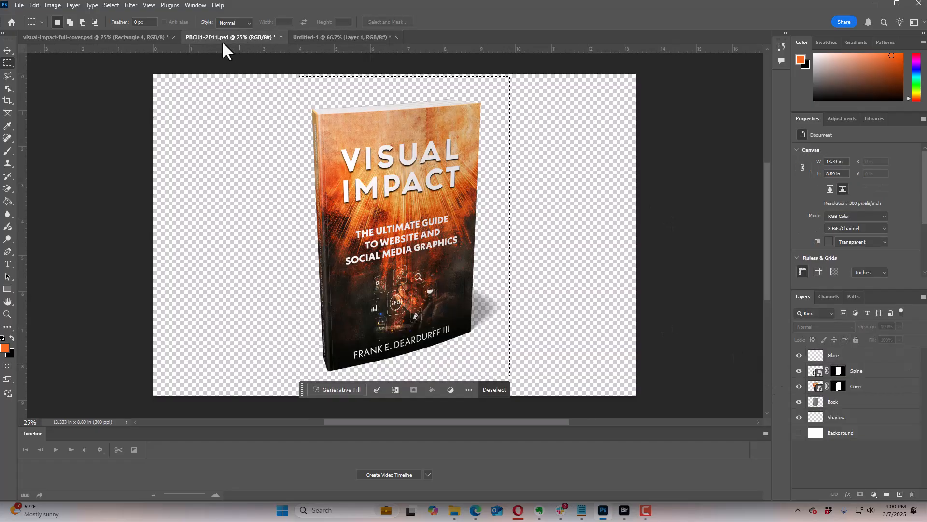
left_click(33, 4)
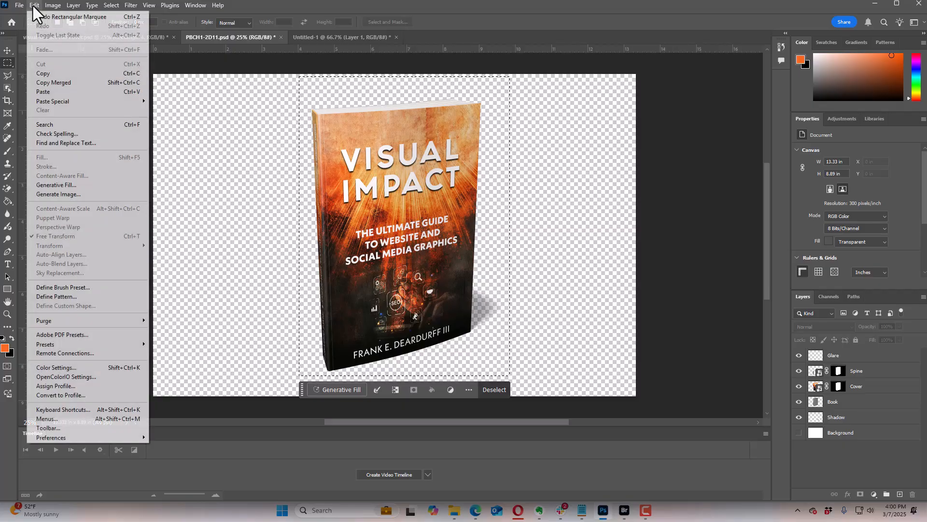
left_click(56, 83)
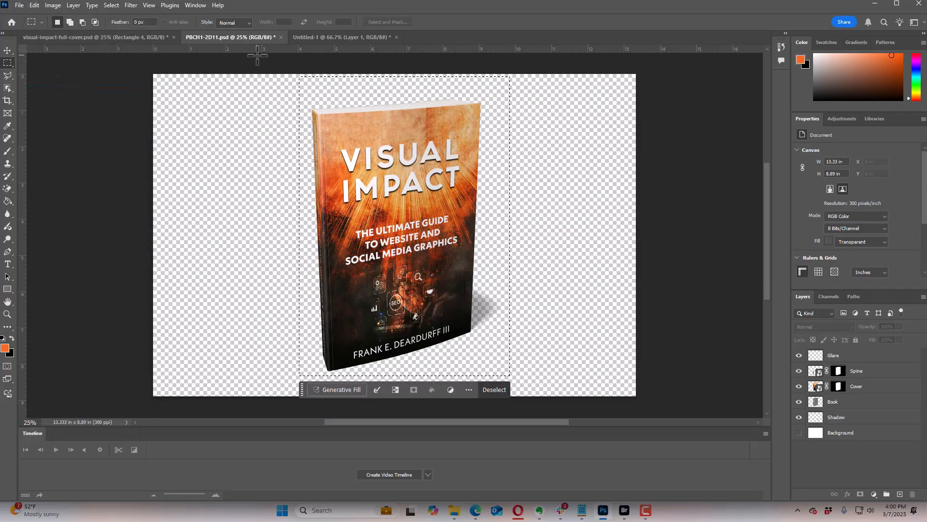
left_click(108, 5)
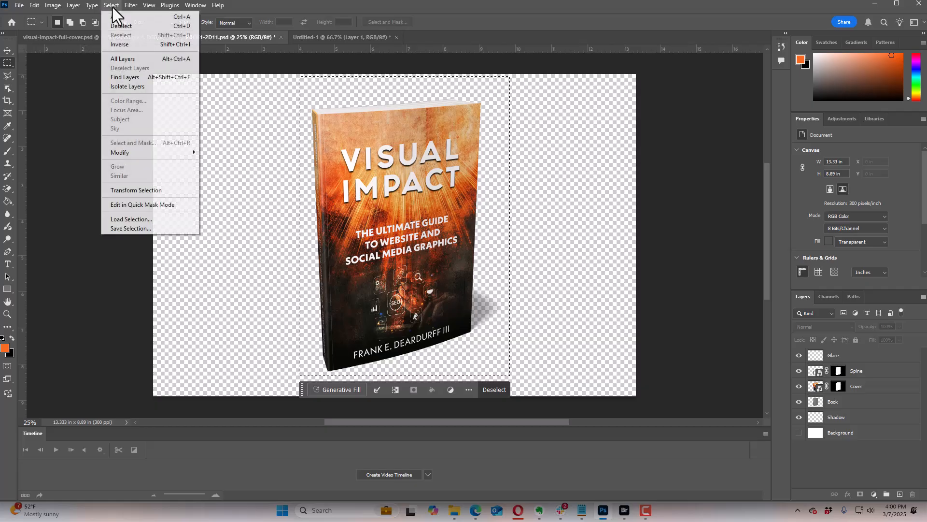
left_click(116, 15)
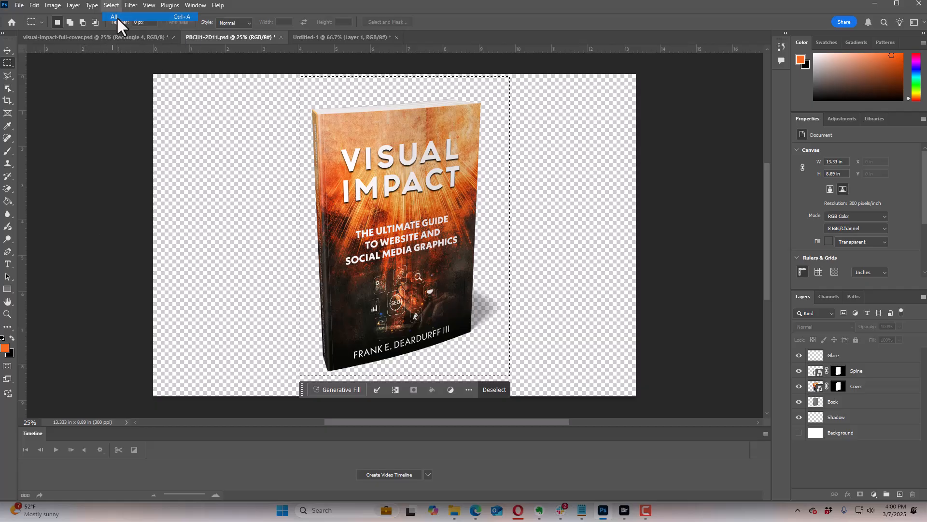
left_click(34, 5)
left_click(64, 83)
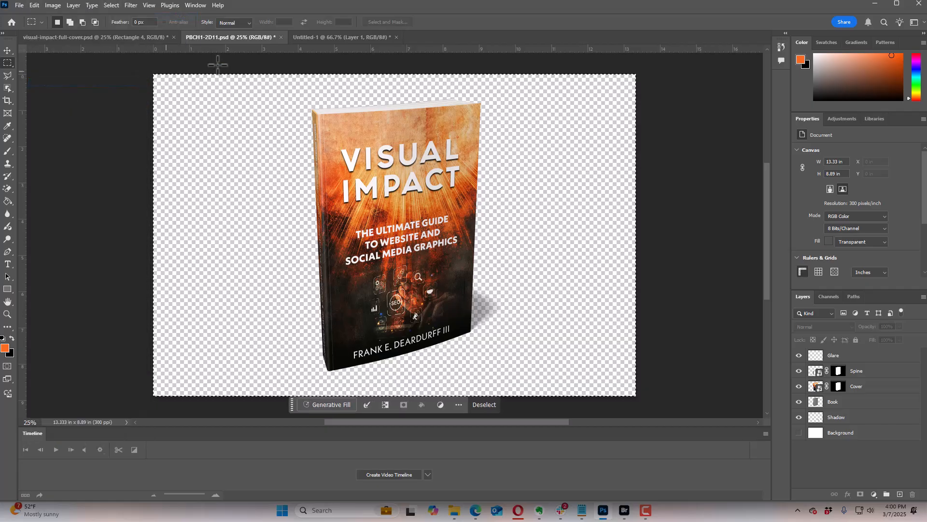
left_click(355, 39)
key("ctrl+v")
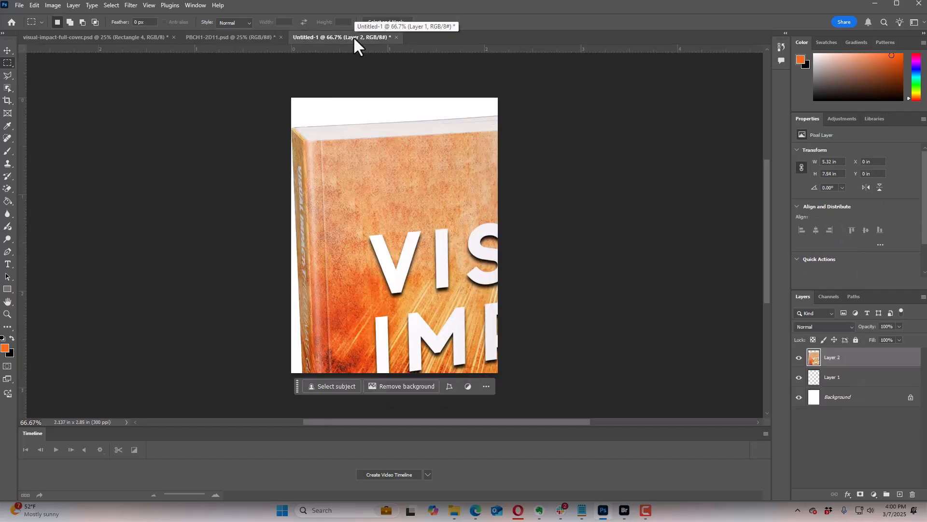
Step: Scale the pasted book mockup on Layer 2 to about 36% and position it so the book and shadow fit inside the canvas
key("ctrl+minus")
key("ctrl+minus")
key("ctrl+minus")
key("ctrl+minus")
key("ctrl+minus")
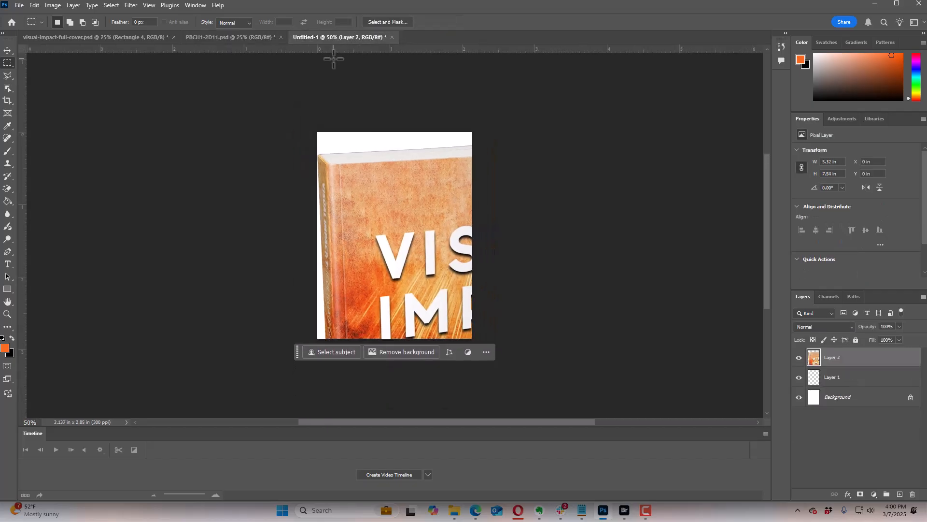
key("ctrl+t")
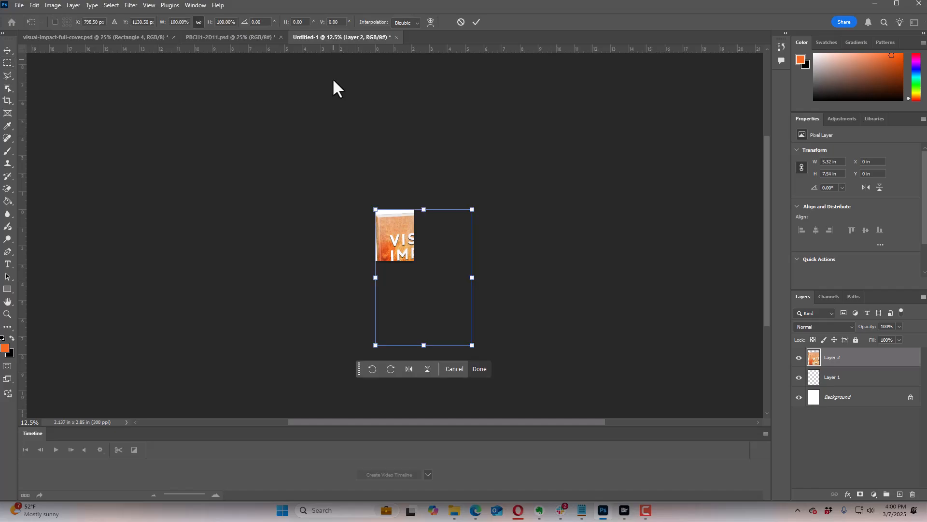
mouse_move(436, 303)
left_mouse_down()
mouse_move(425, 283)
mouse_move(435, 303)
left_mouse_up()
left_click_drag(471, 346, 415, 265)
key("ctrl+plus")
key("ctrl+plus")
key("ctrl+plus")
key("ctrl+plus")
key("ctrl+plus")
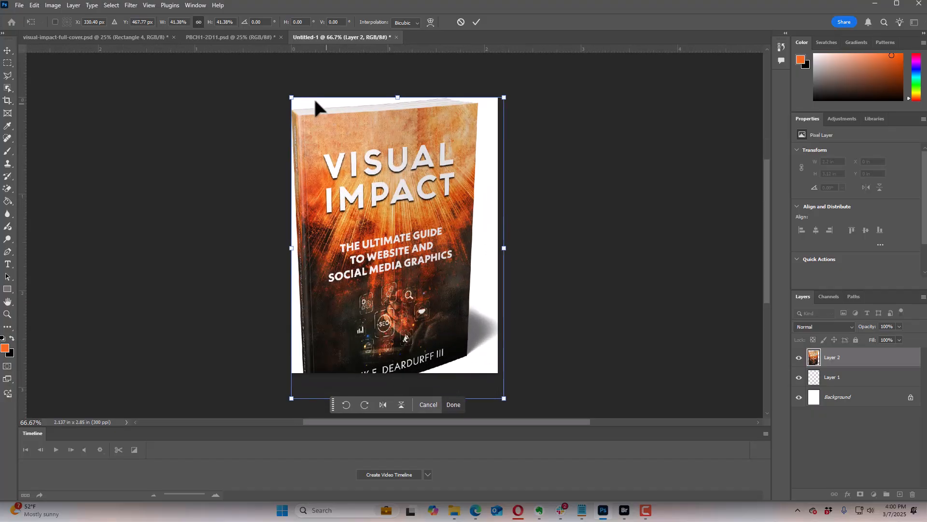
left_click_drag(298, 99, 316, 114)
left_click_drag(352, 167, 355, 155)
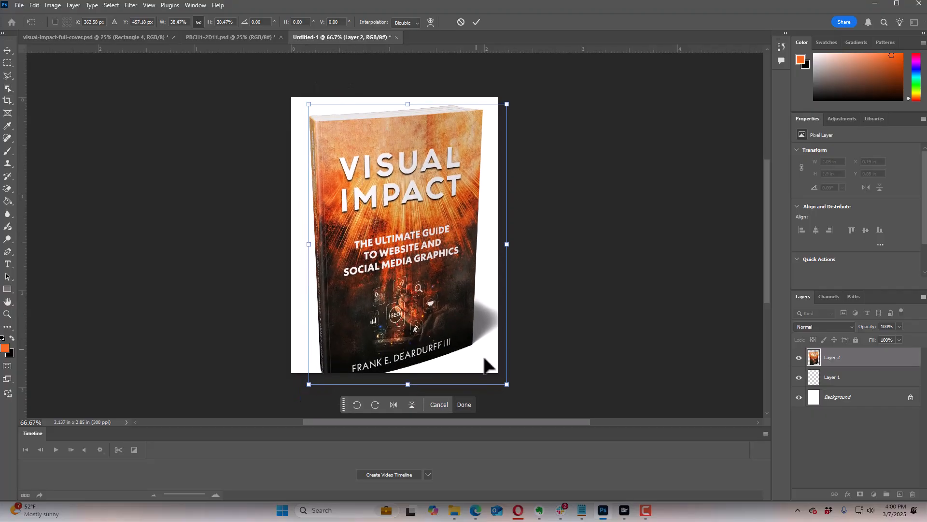
left_click_drag(507, 384, 494, 368)
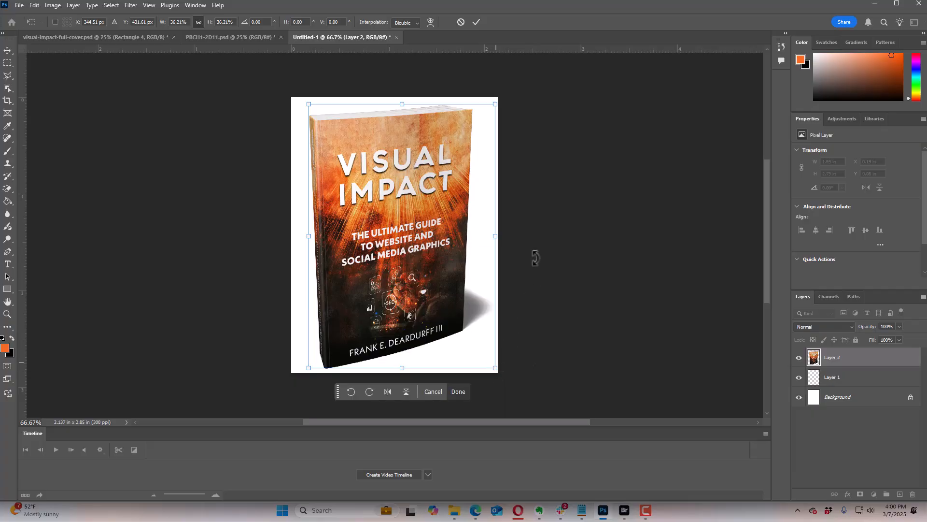
key("Return")
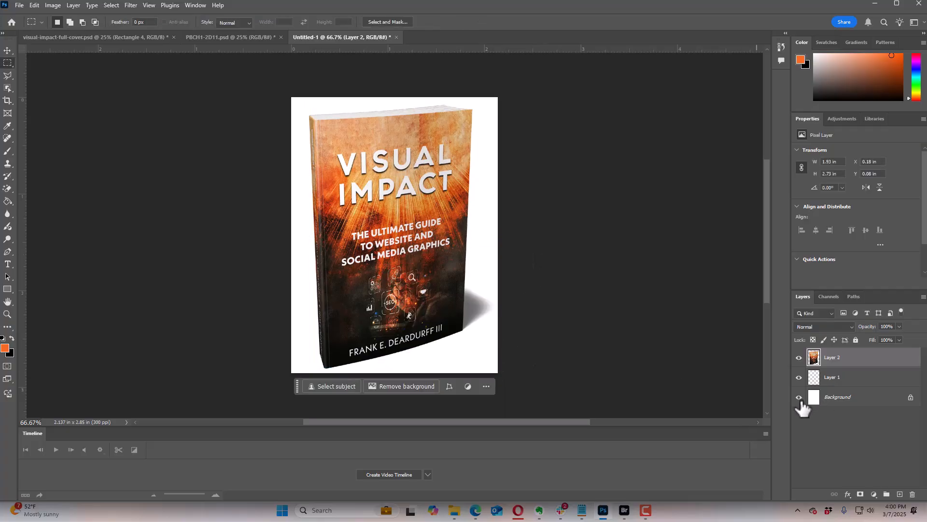
Step: Hide the white Background layer and set up a transparent PNG export at 600 px wide
left_click(799, 397)
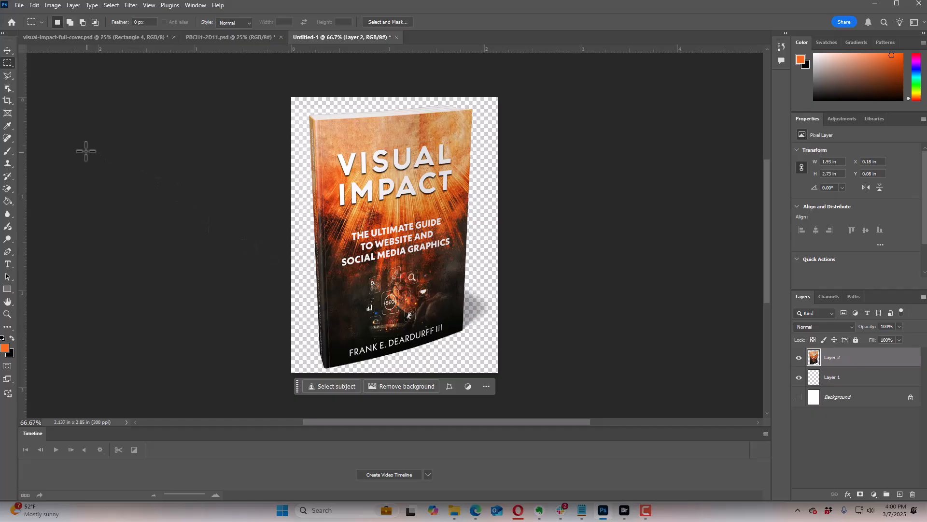
left_click(21, 5)
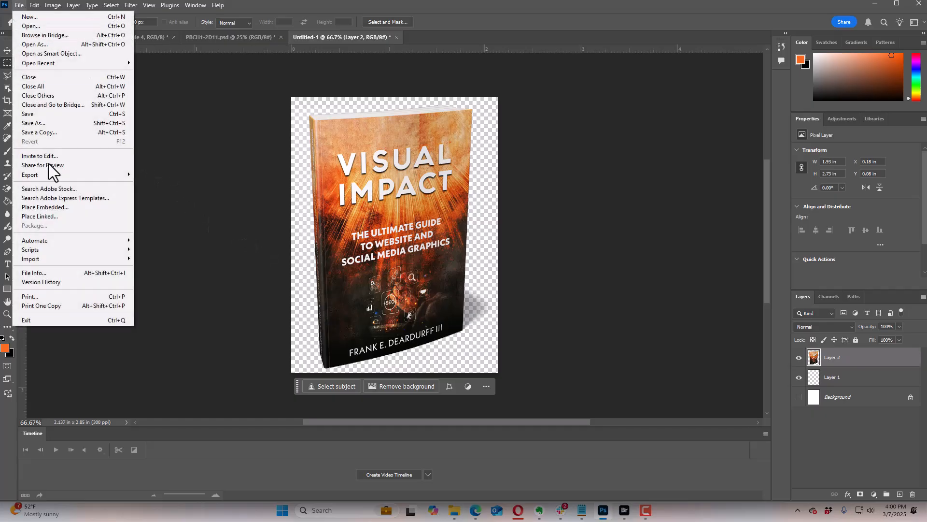
mouse_move(51, 176)
left_click(152, 184)
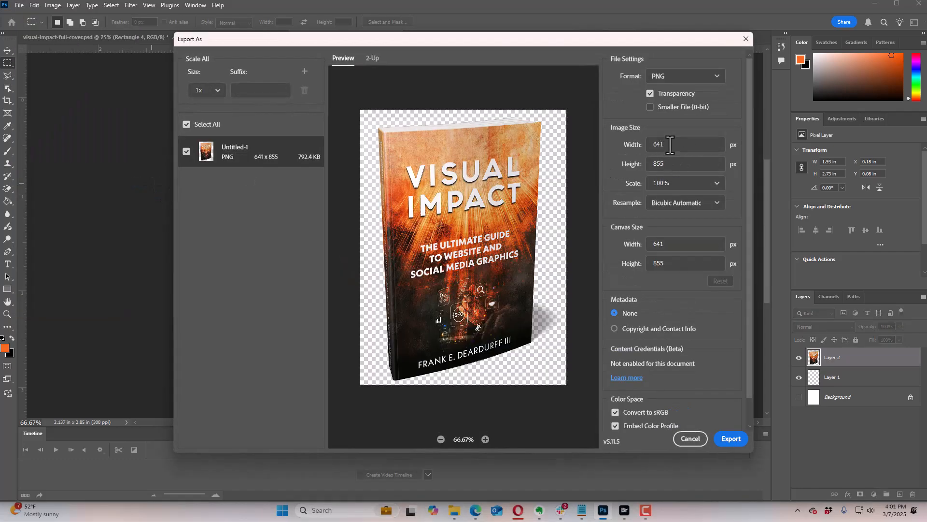
left_click(670, 145)
type("600")
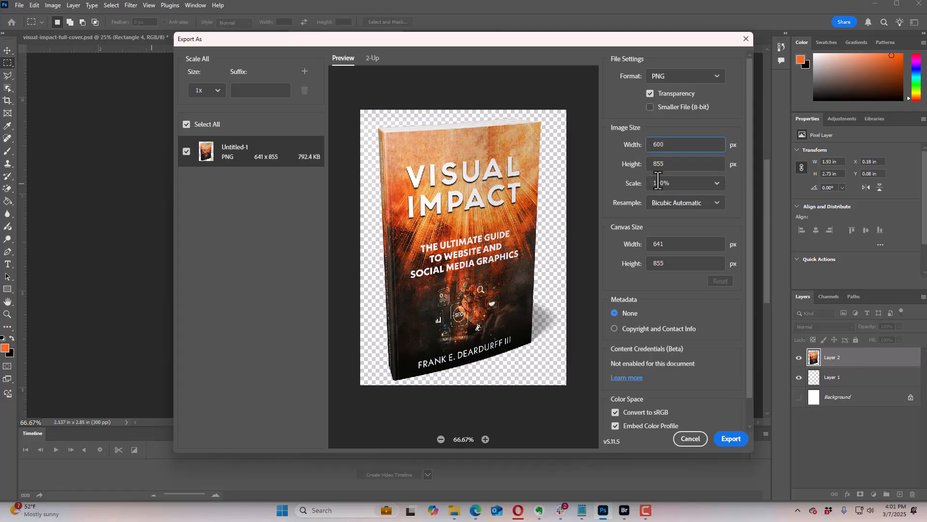
left_click(675, 165)
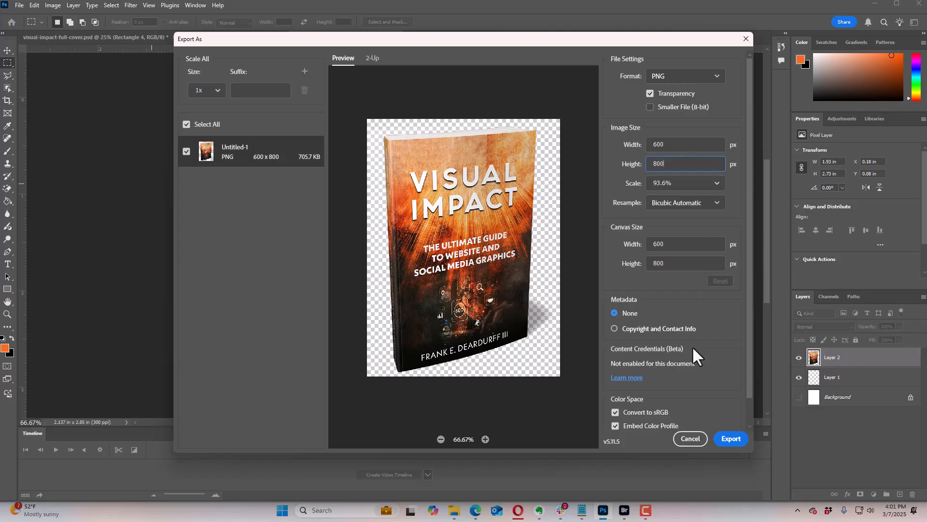
Step: Export the mockup as visual-impact-standingx600-fr in PNG format to the Visual Impact Book folder
left_click(731, 439)
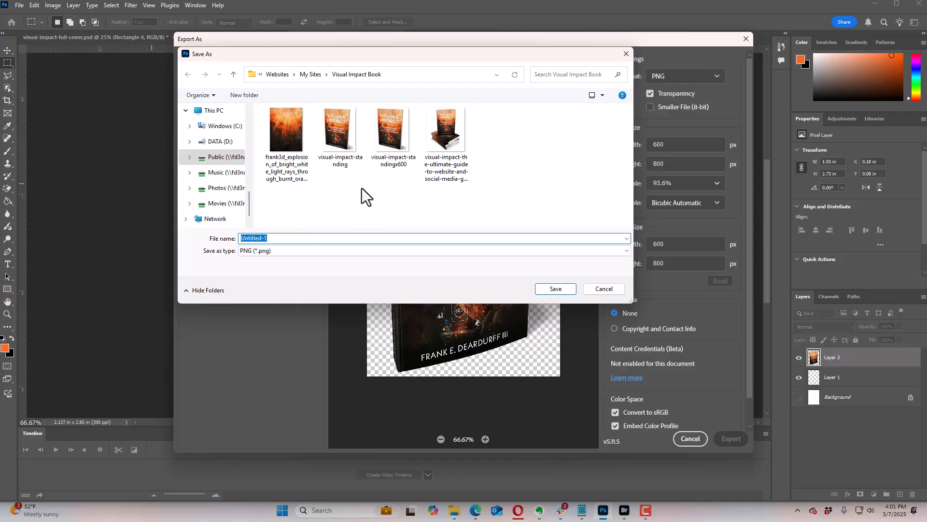
left_click(392, 147)
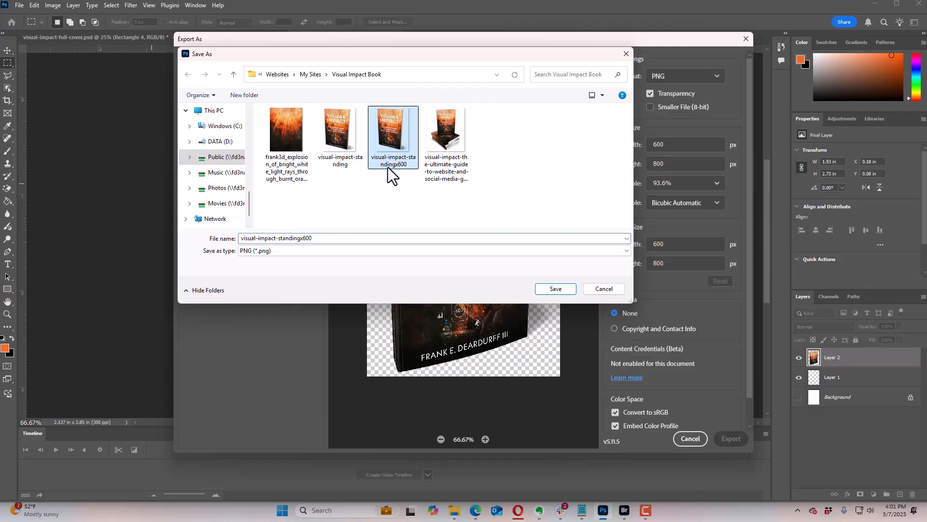
left_click(314, 238)
left_click(315, 239)
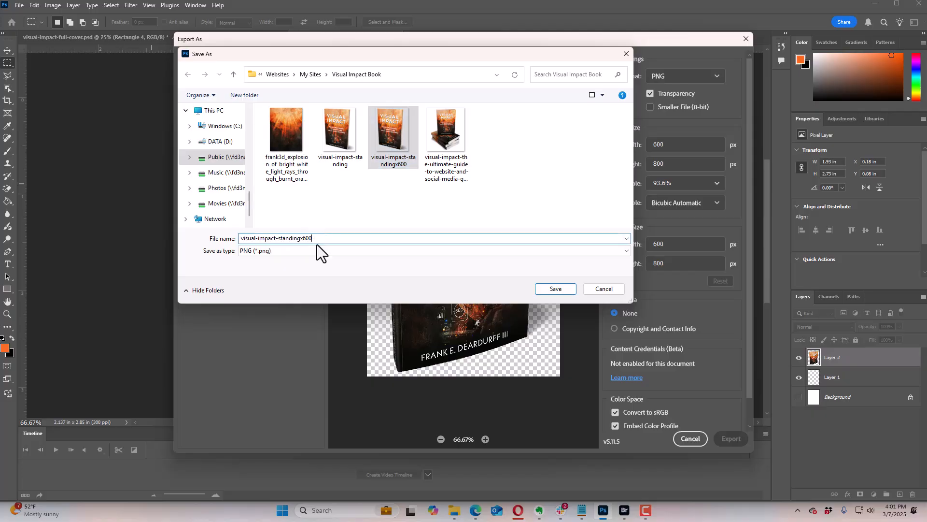
key("BackSpace")
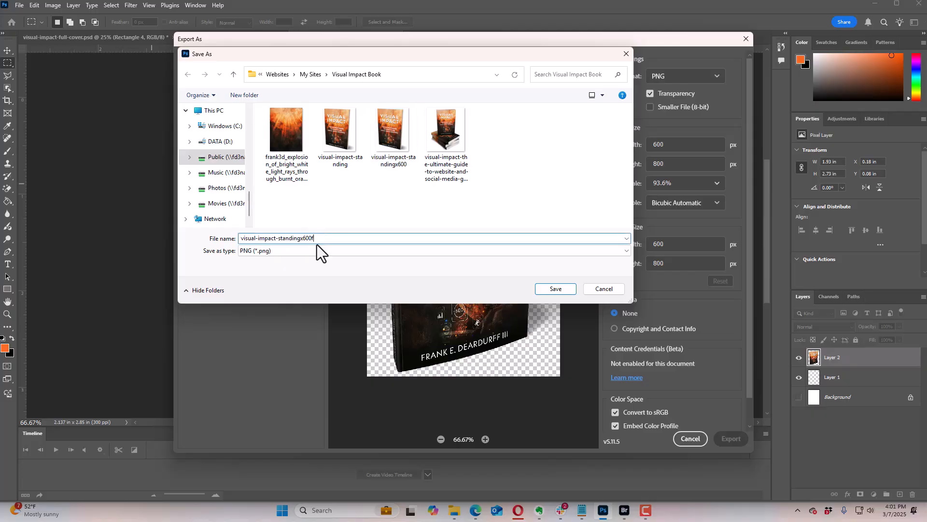
type("0")
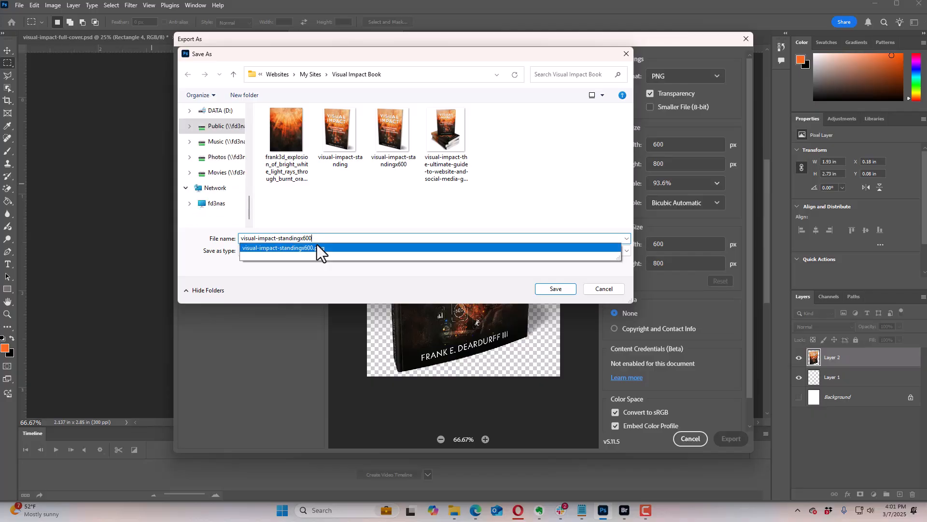
type("-fr")
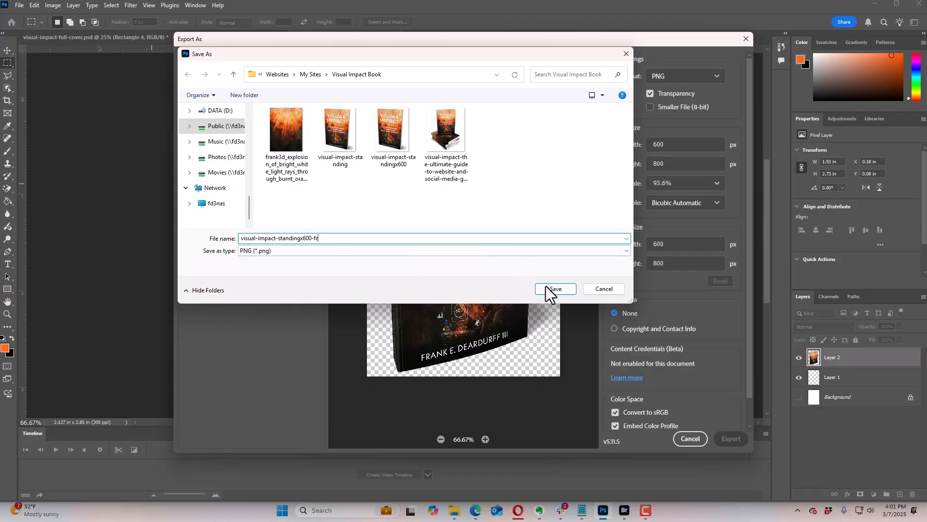
left_click(559, 289)
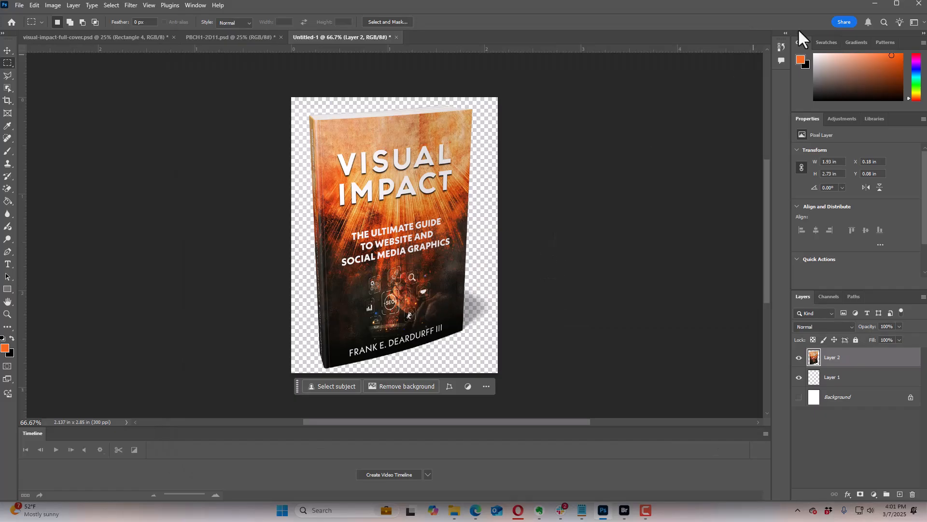
Step: Switch back to Beaver Builder in the browser and upload visual-impact-standingx600-fr from the Visual Impact Book folder for the Photo module
left_click(875, 4)
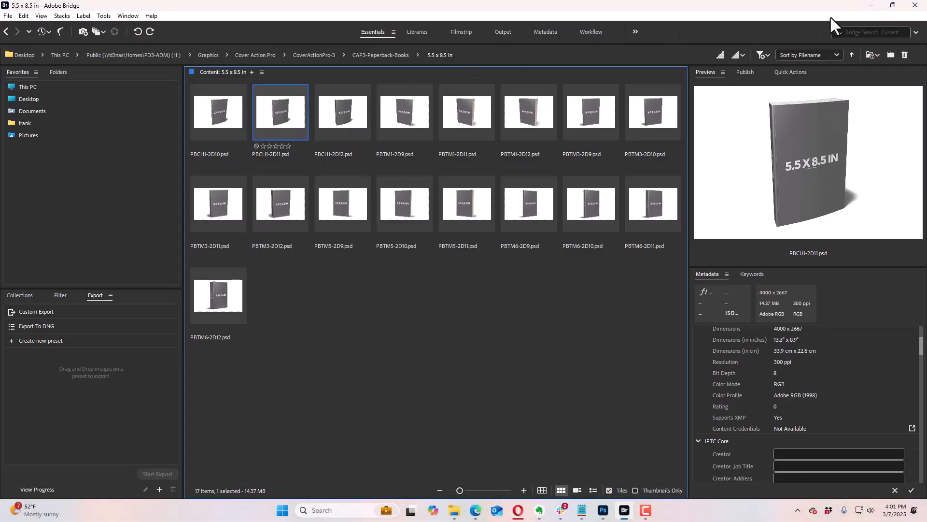
left_click(873, 4)
left_click(469, 250)
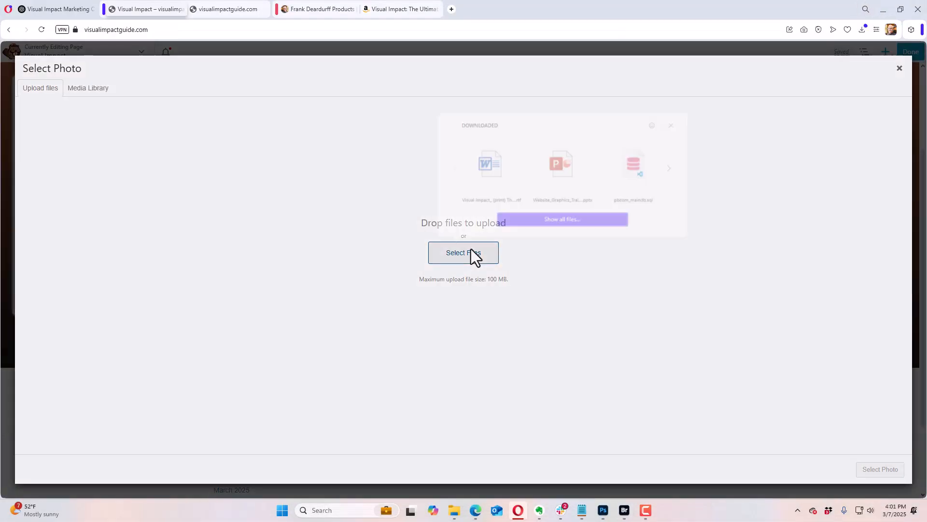
left_click(568, 220)
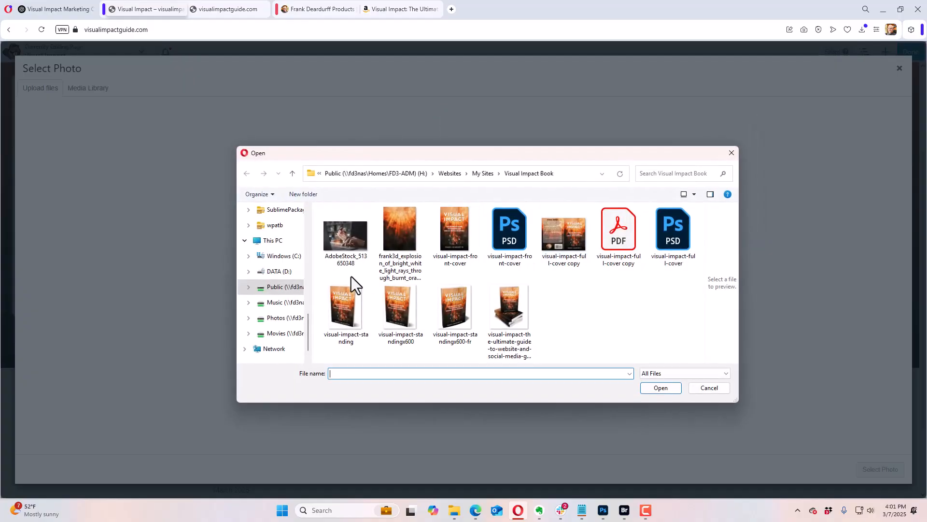
left_click(453, 311)
left_click(661, 388)
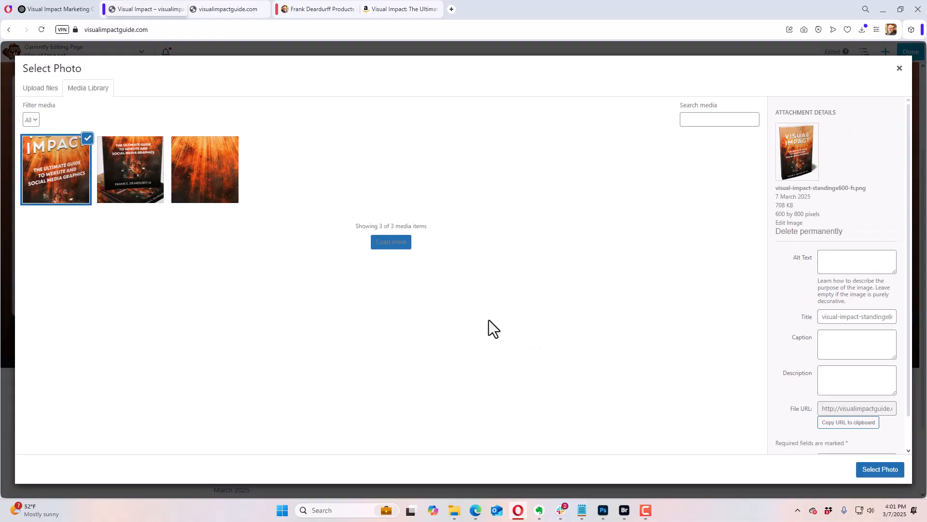
Step: Fill in alt text naming the book and its author, add the description "get the visual impact book", and insert the photo
left_click(830, 263)
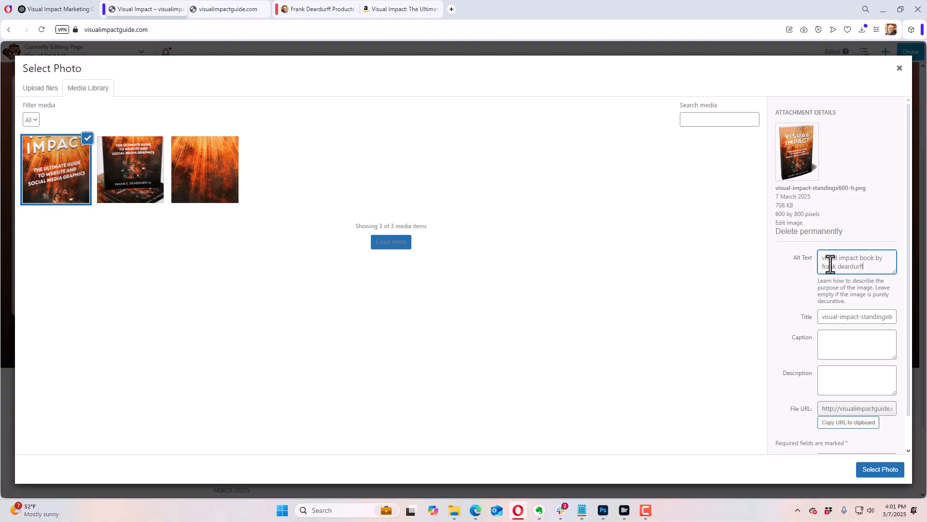
left_click(861, 382)
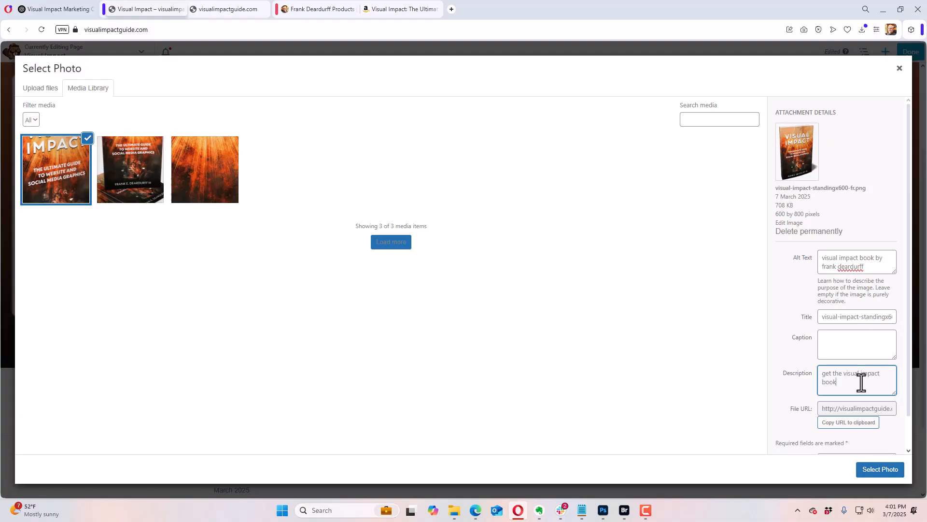
left_click(879, 470)
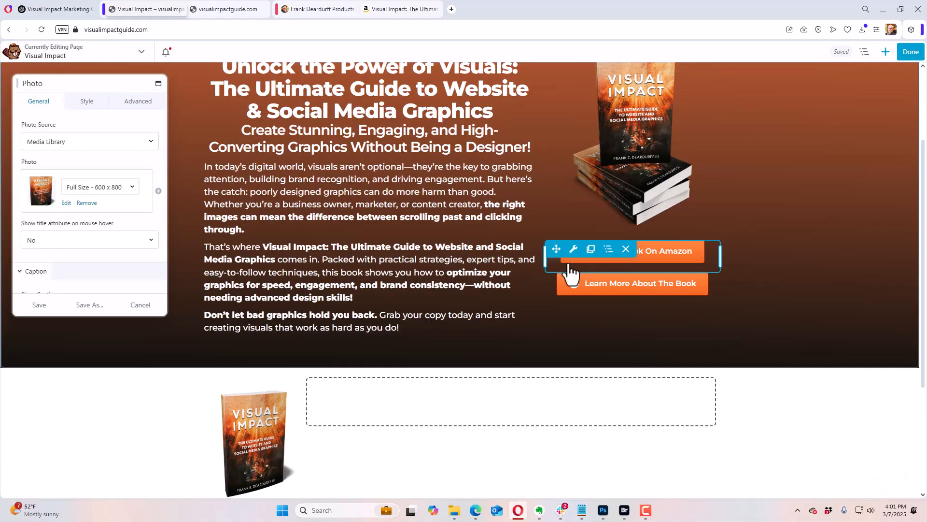
Step: Switch to the ChatGPT conversation and copy the "Why This Book?" heading with its two paragraphs
scroll(801, 341, "down", 1)
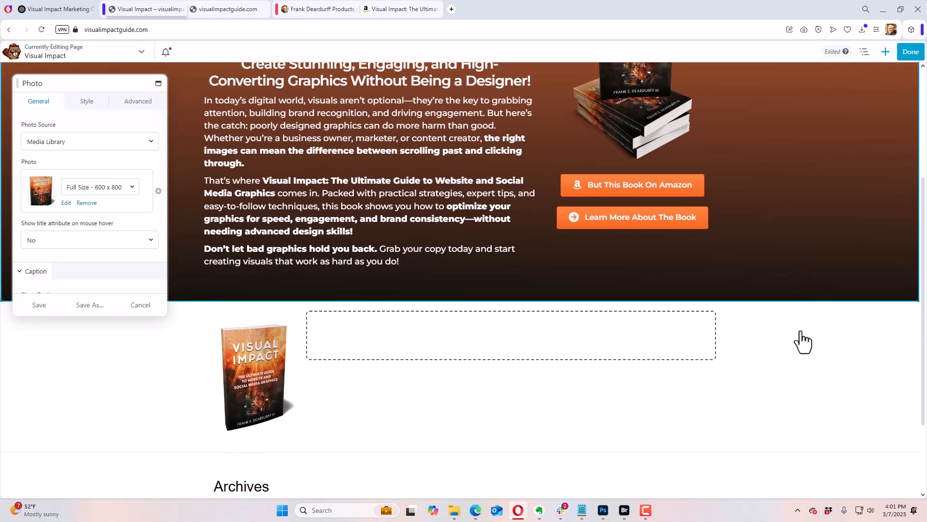
scroll(803, 342, "down", 2)
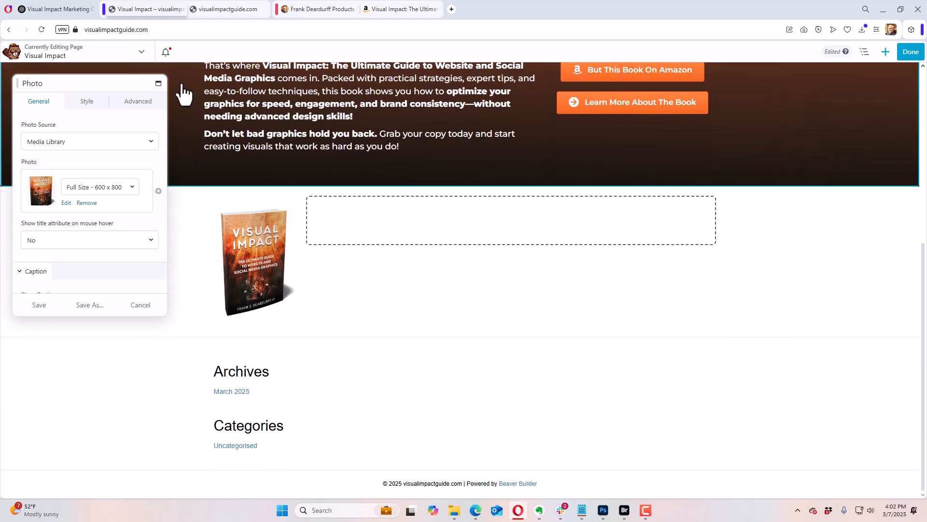
left_click(57, 10)
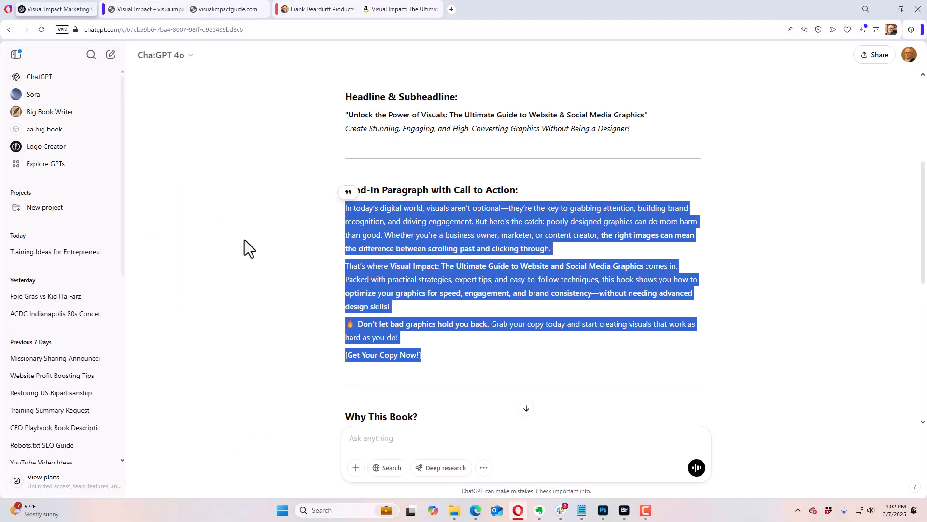
scroll(277, 293, "down", 3)
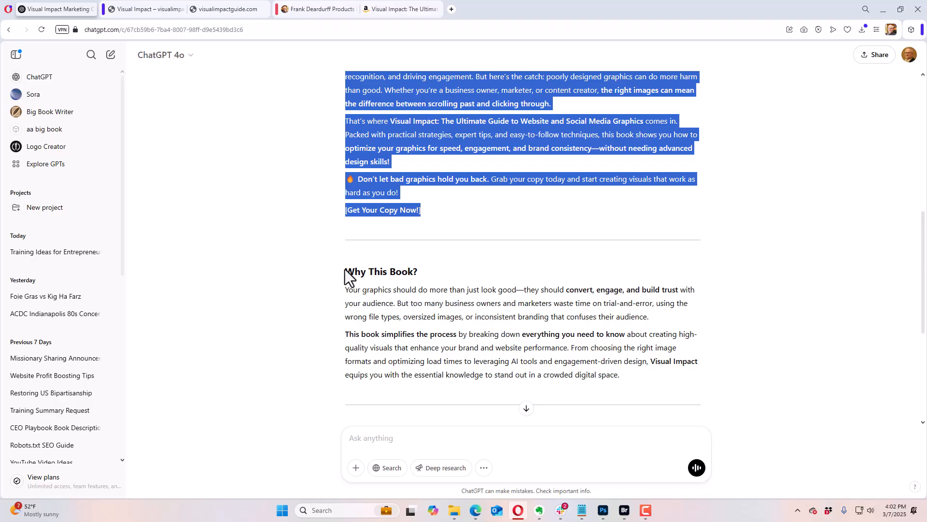
left_click_drag(344, 269, 637, 374)
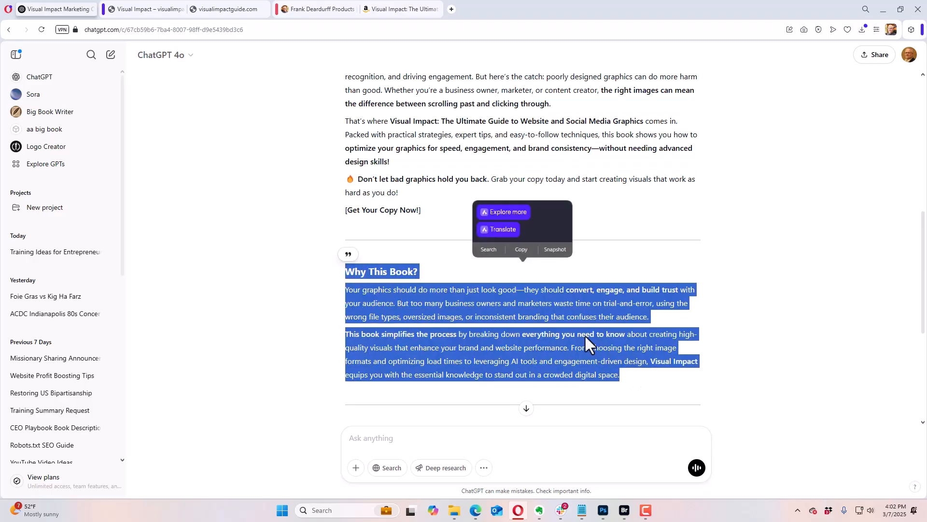
left_click(521, 249)
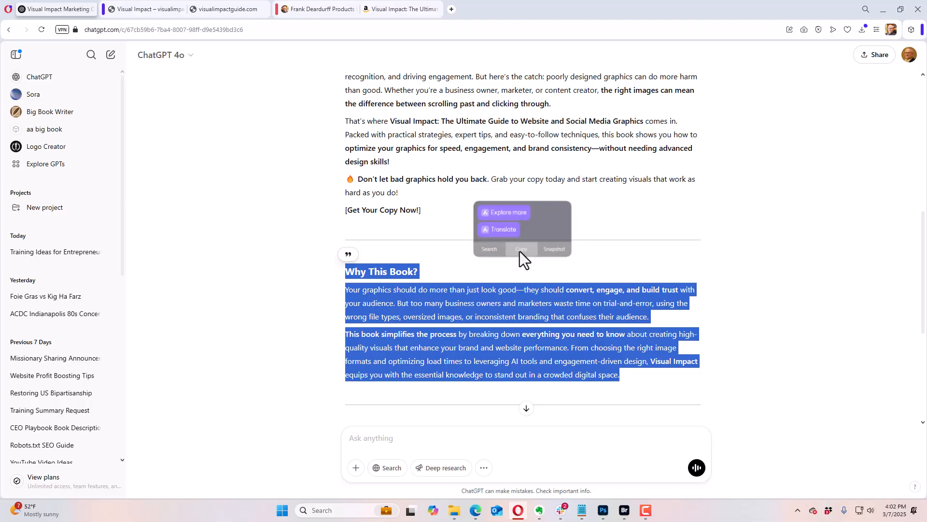
Step: Back in Beaver Builder, save the Photo module and add a Text Editor module with the copied text in the empty column beside the book
left_click(141, 10)
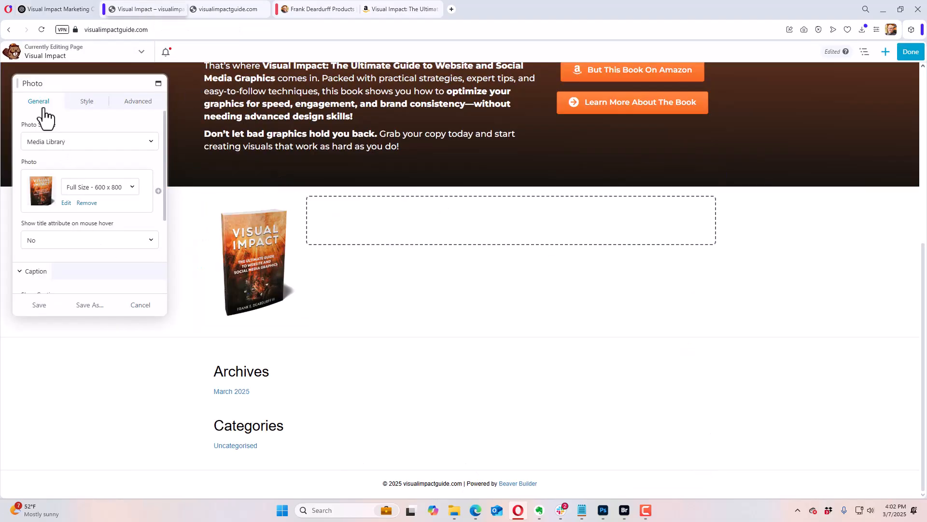
left_click(51, 303)
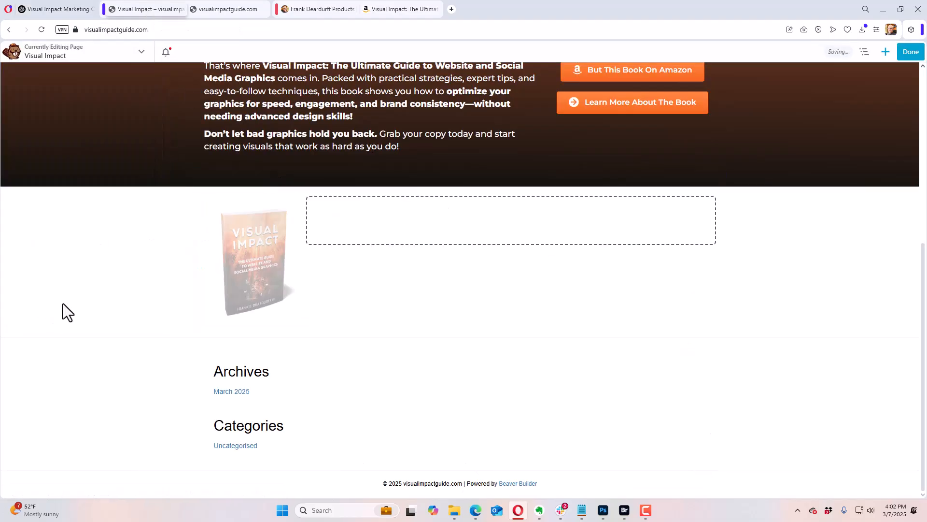
left_click(884, 54)
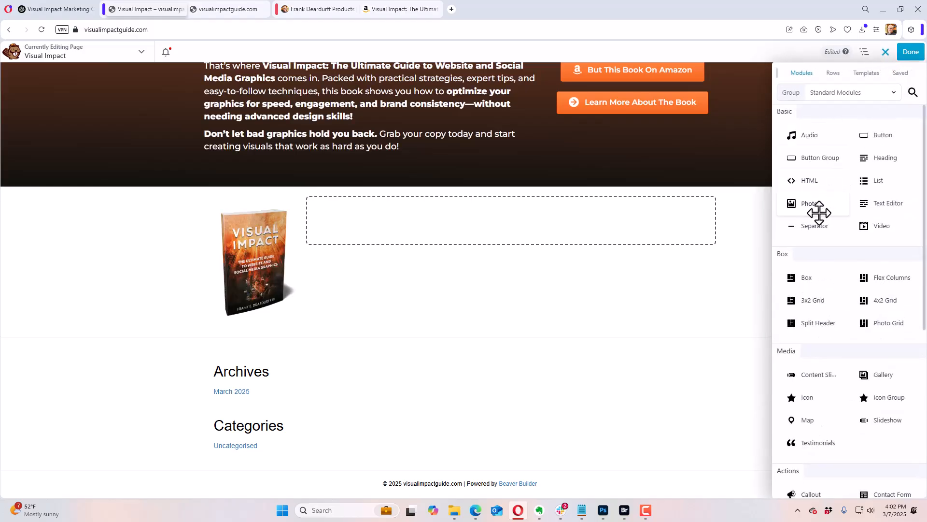
left_click_drag(884, 203, 490, 225)
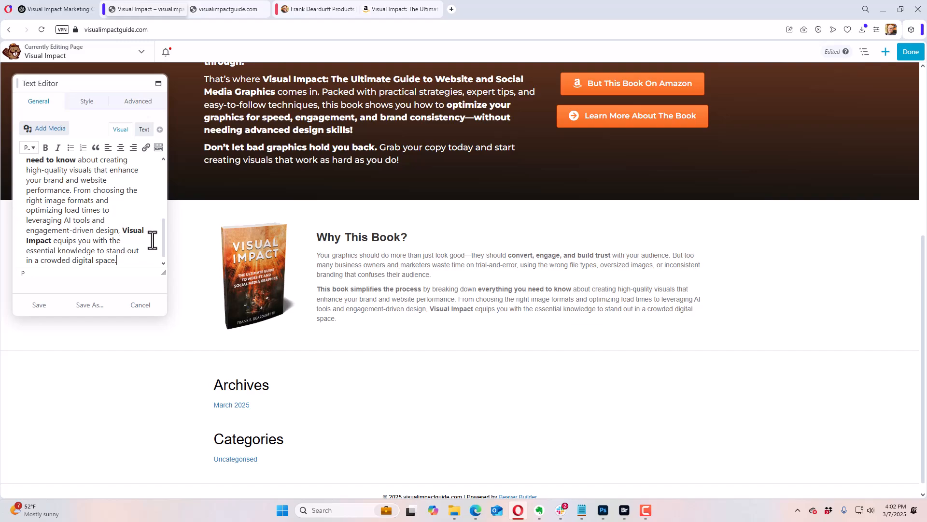
left_click_drag(161, 237, 163, 174)
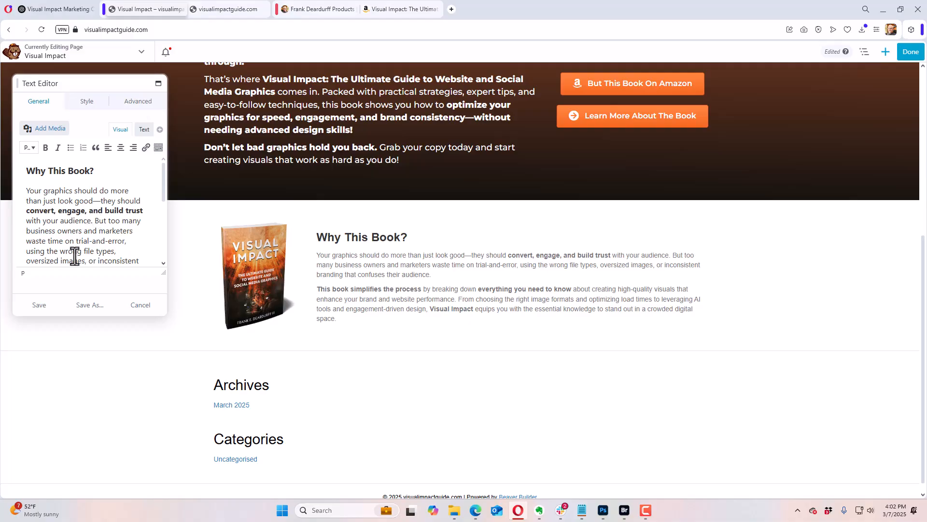
Step: Save the Text Editor module, and give the "Why This Book?" row the ID whybuy and save it
left_click(47, 305)
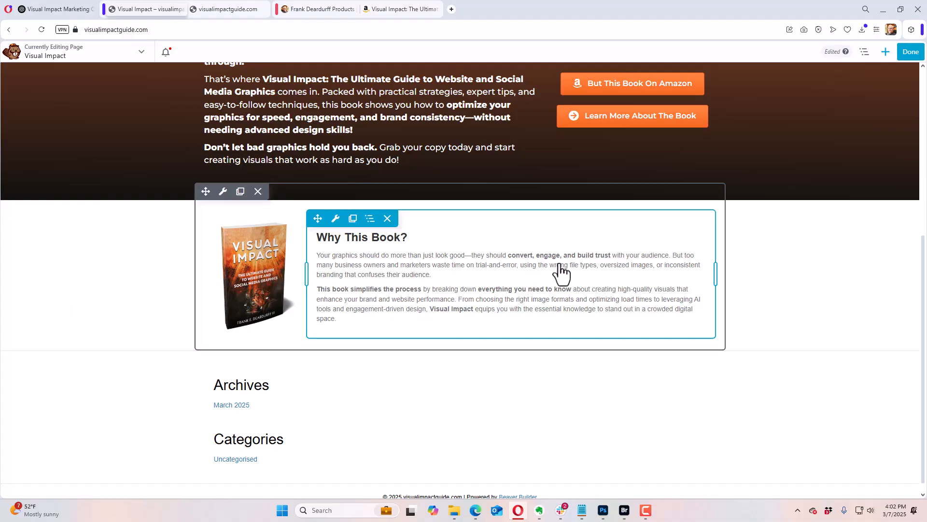
mouse_move(223, 192)
left_click(234, 211)
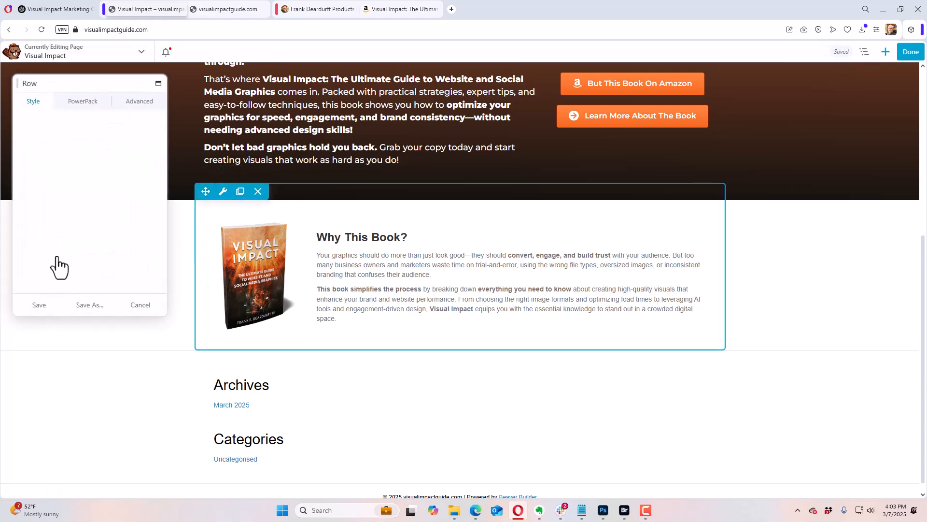
scroll(92, 229, "down", 1)
scroll(95, 228, "down", 6)
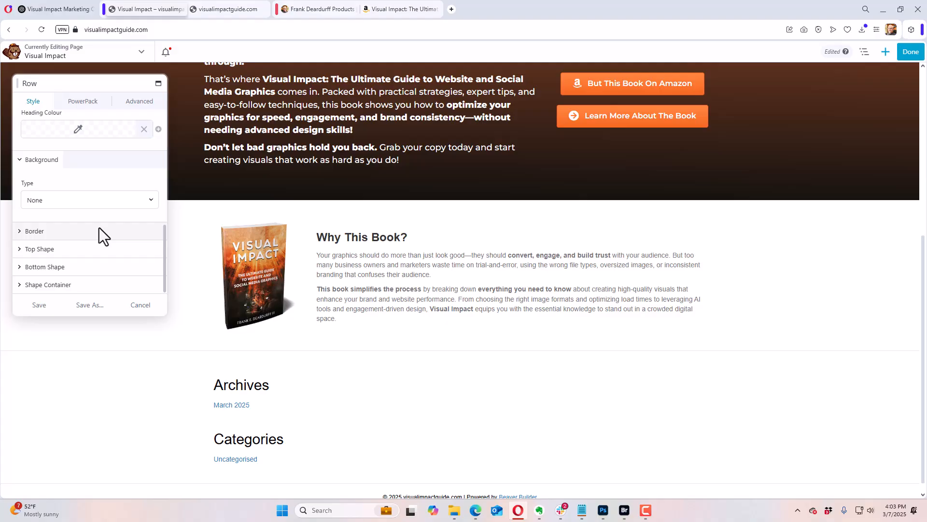
left_click(136, 102)
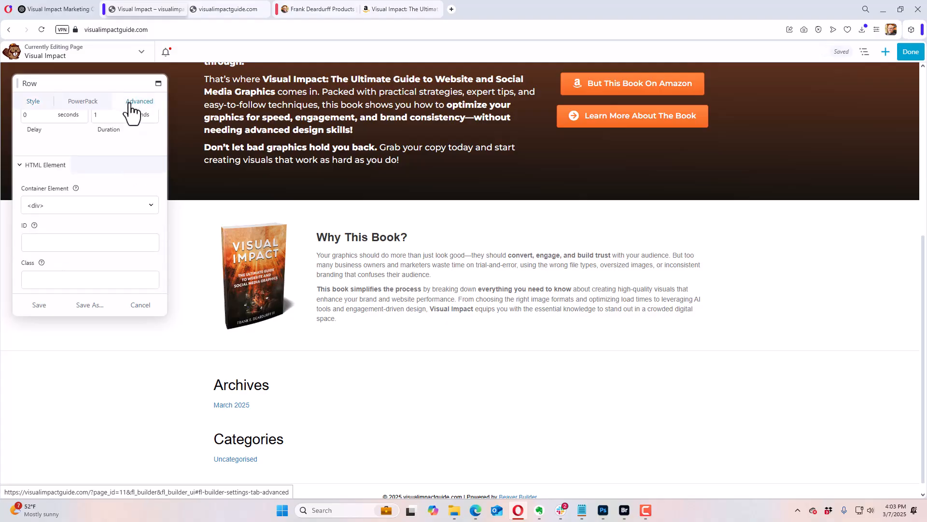
scroll(116, 189, "down", 10)
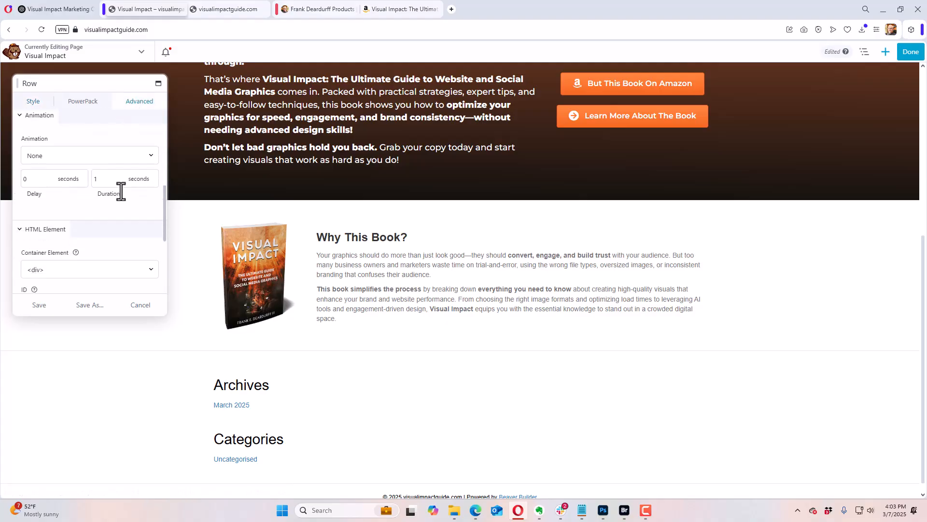
scroll(119, 190, "down", 1)
left_click(66, 159)
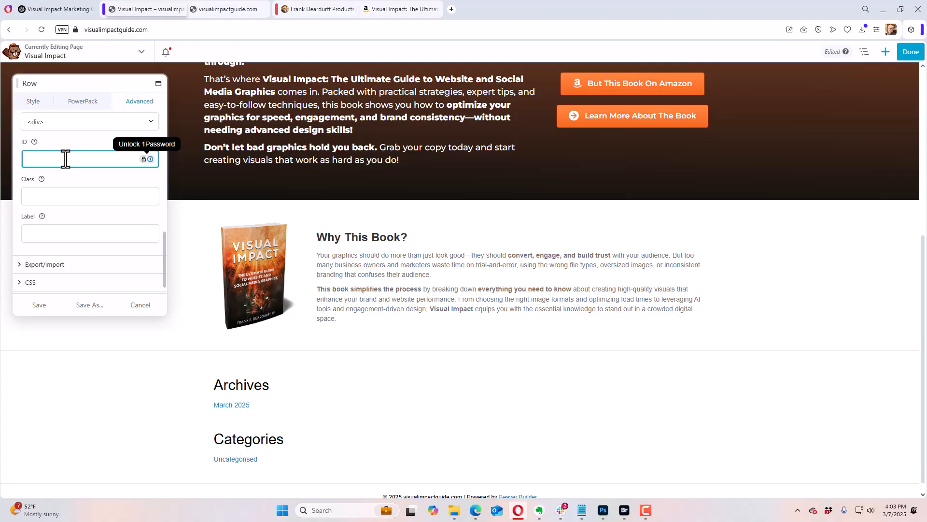
type("whyb")
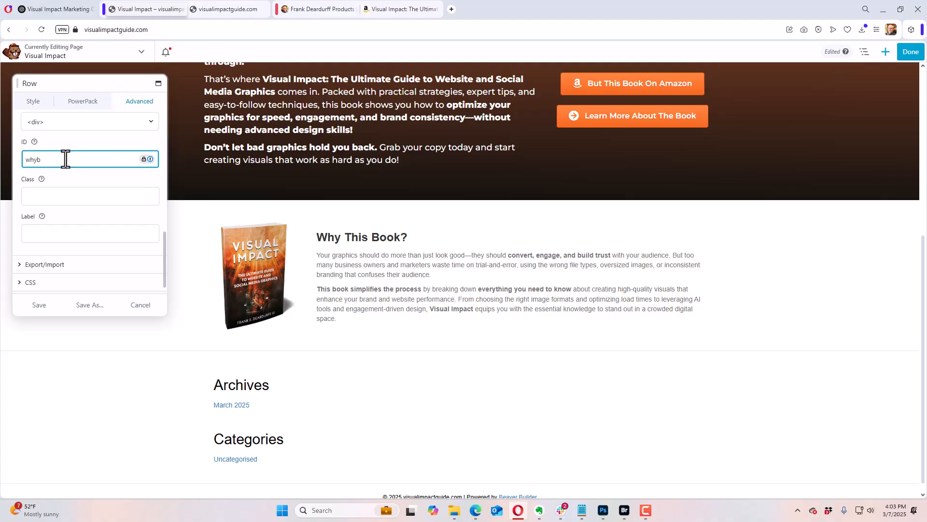
type("uy")
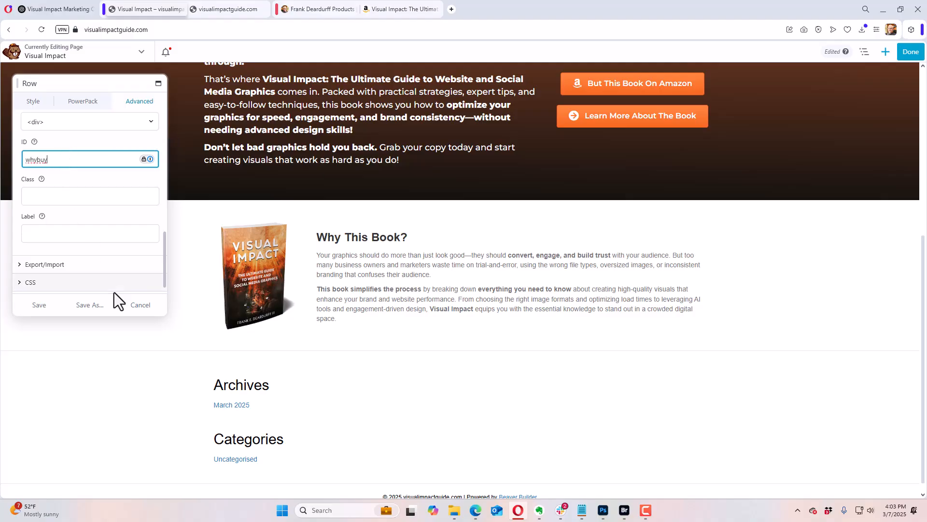
left_click(54, 305)
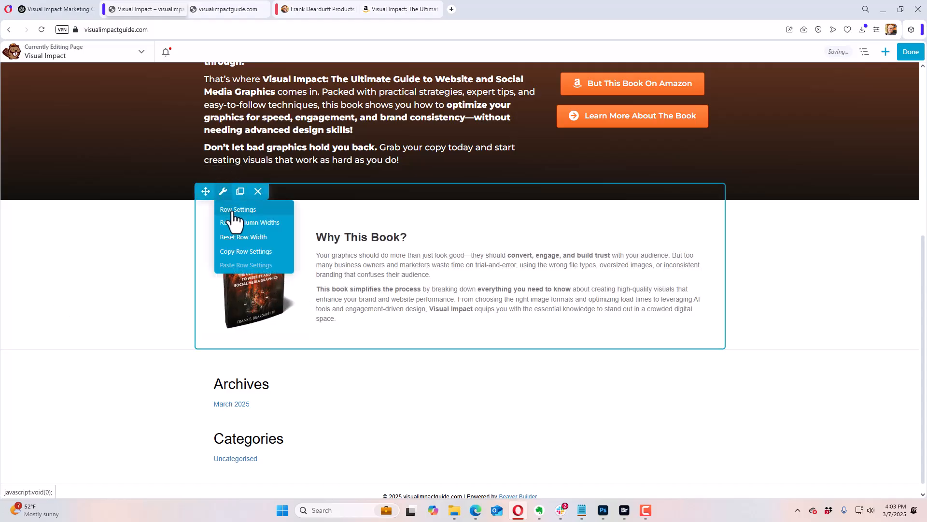
Step: Reopen the settings of the "Why This Book?" row and set its width to Full Width
left_click(228, 210)
left_click(33, 101)
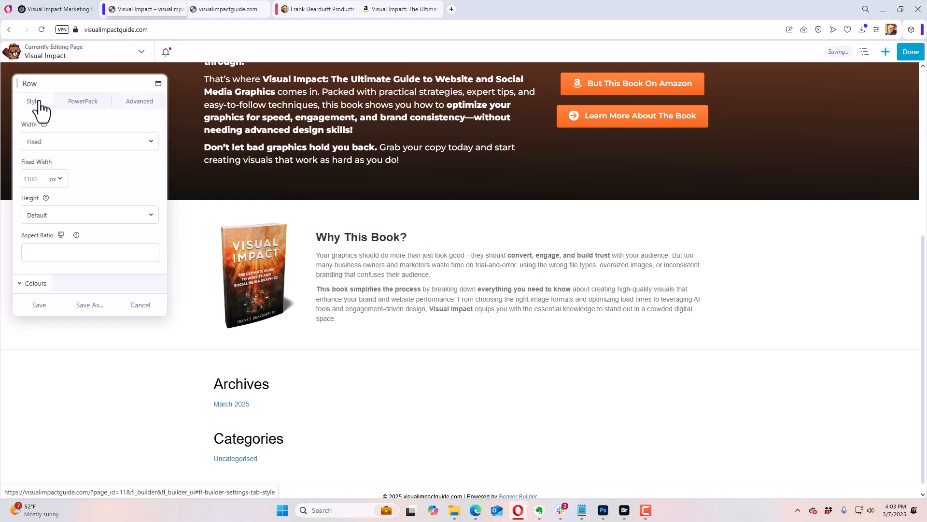
left_click(51, 140)
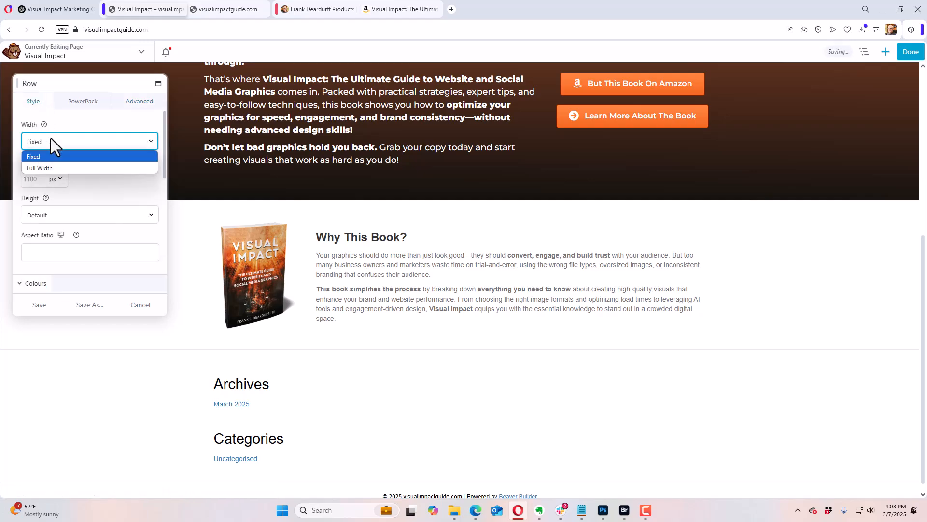
left_click(52, 164)
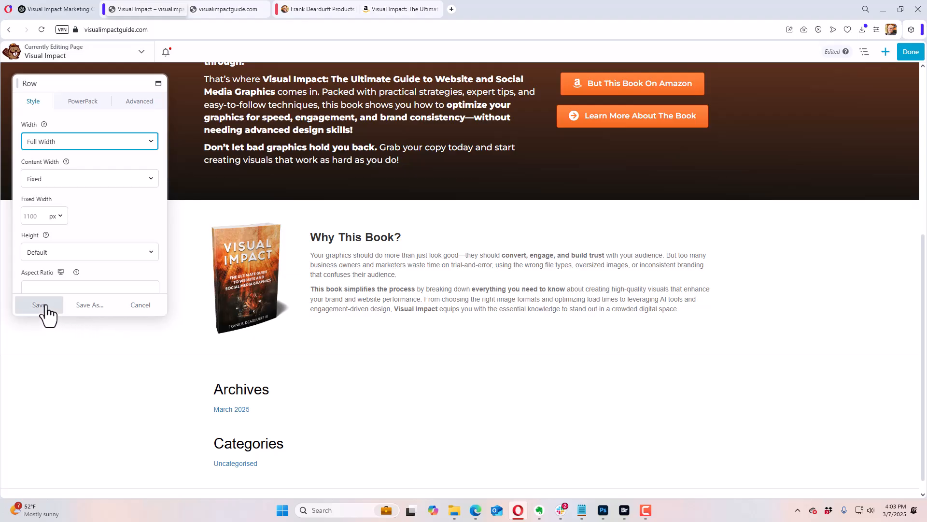
Step: Give the row a Colour background using preset #11110f at 0.18 opacity, and add that tint to the colour presets
scroll(89, 216, "down", 10)
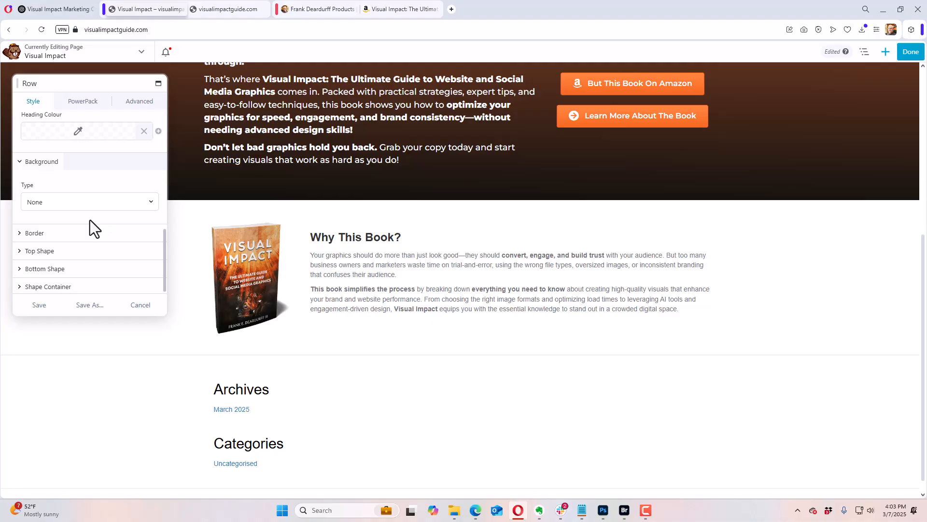
left_click(86, 204)
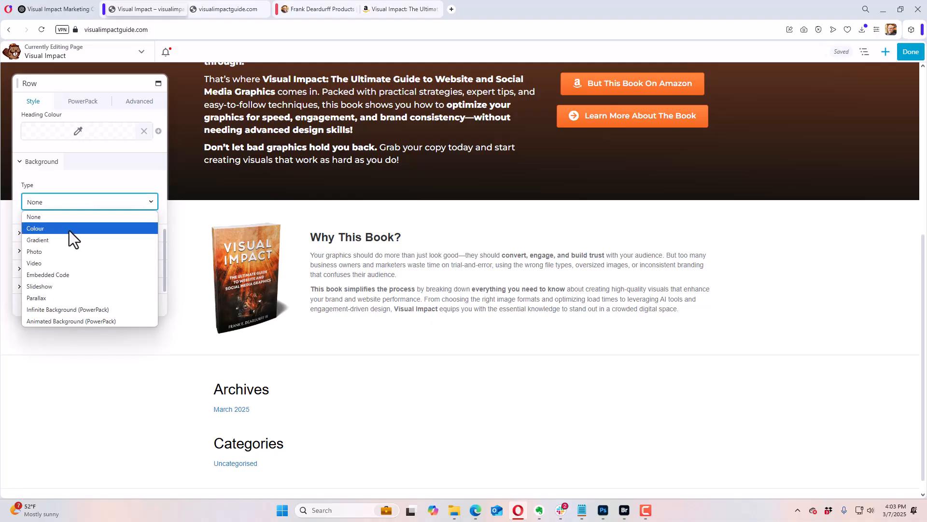
left_click(69, 228)
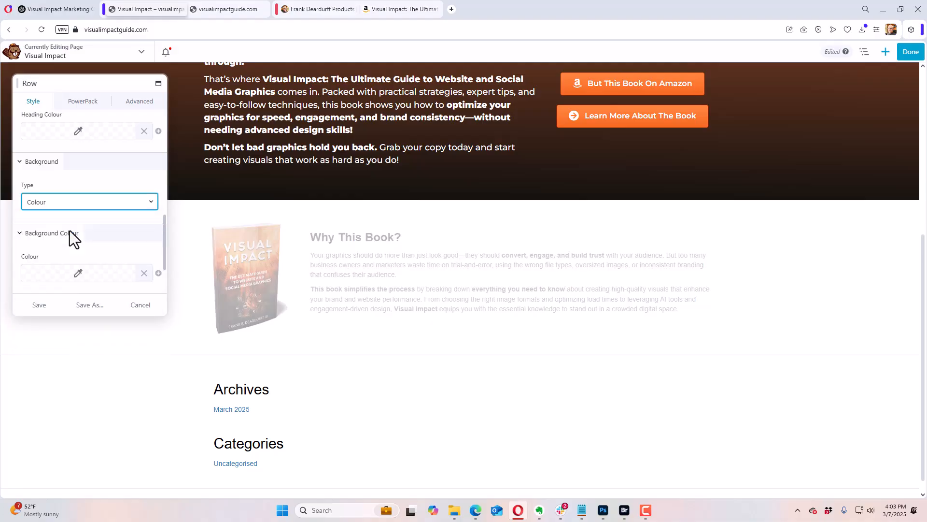
left_click(87, 276)
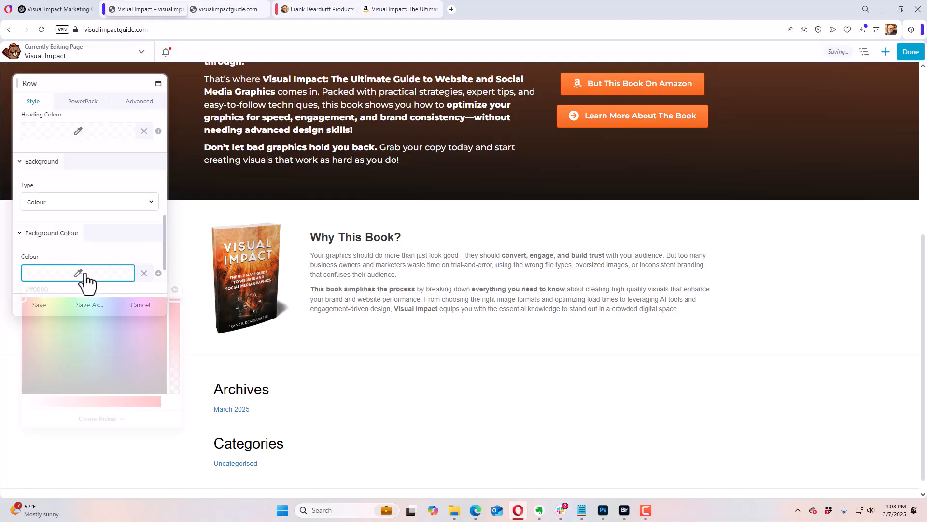
left_click(97, 419)
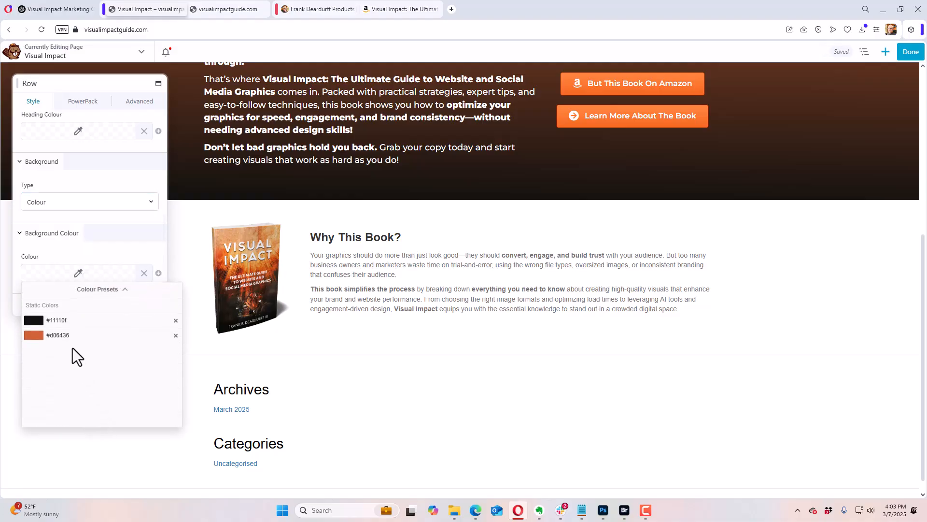
left_click(73, 320)
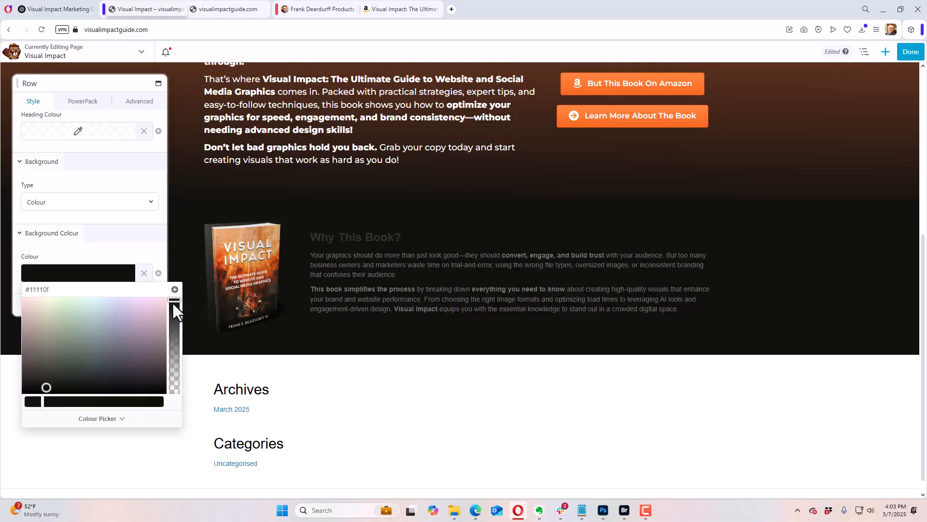
left_click_drag(173, 301, 174, 361)
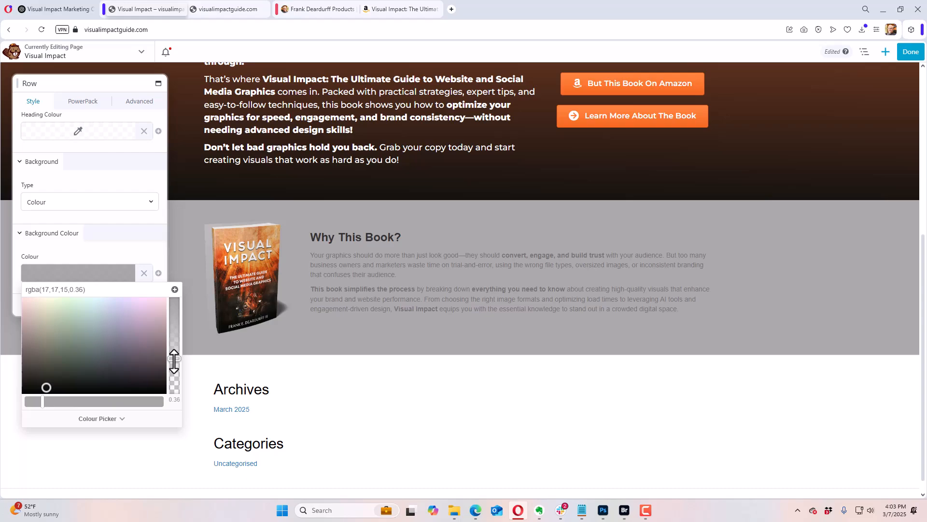
left_click_drag(174, 362, 175, 376)
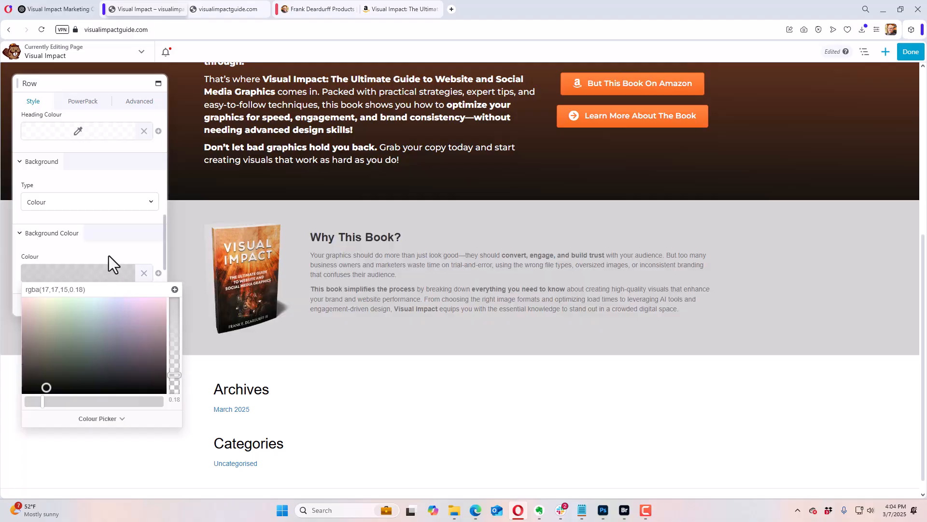
left_click(174, 290)
left_click(129, 274)
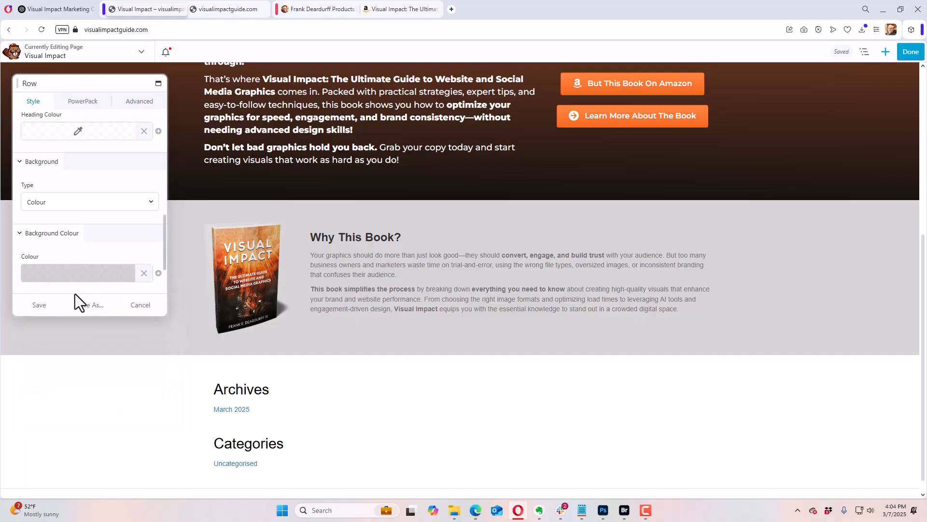
left_click(124, 276)
left_click(125, 251)
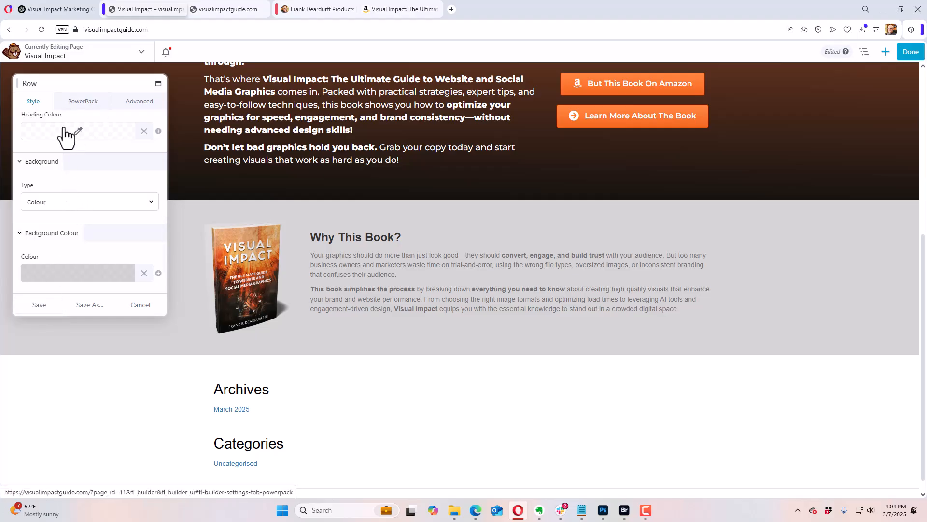
Step: Set the bottom shape of the "Why This Book?" row to Waves
left_click(19, 232)
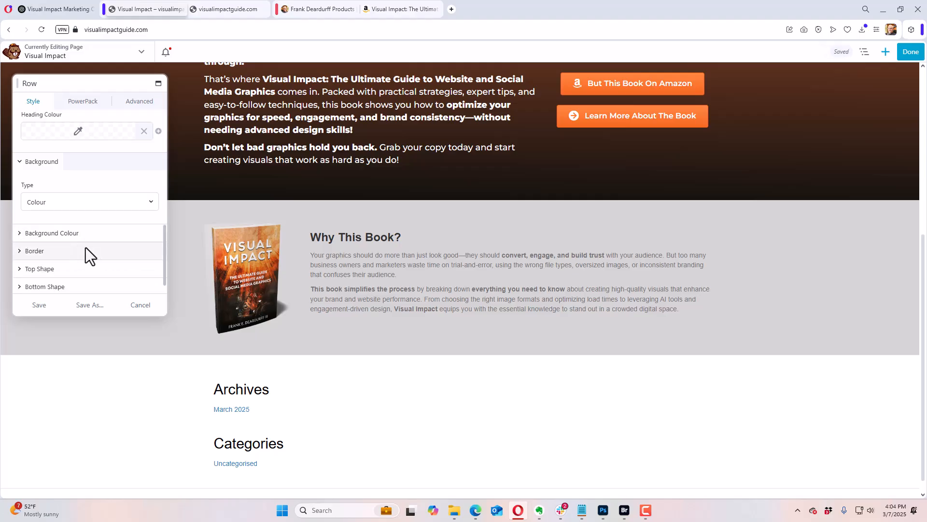
left_click(20, 287)
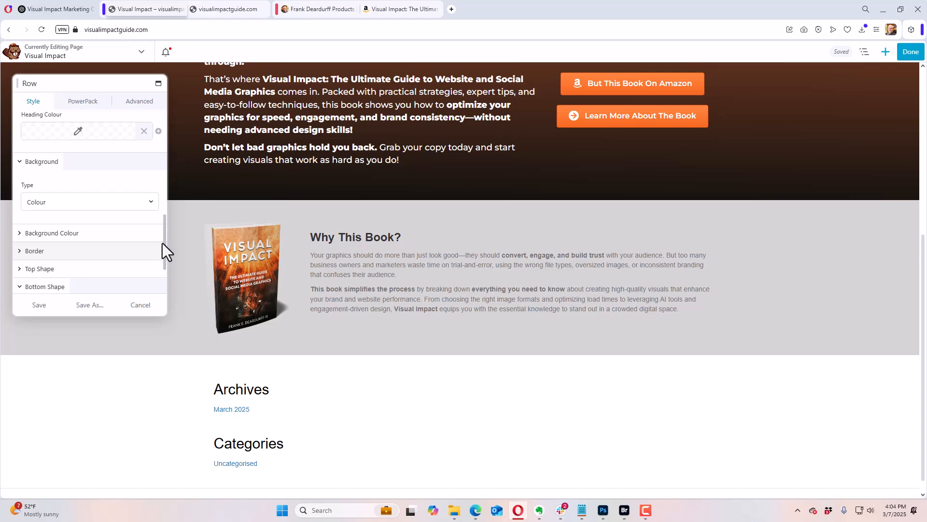
scroll(163, 243, "down", 3)
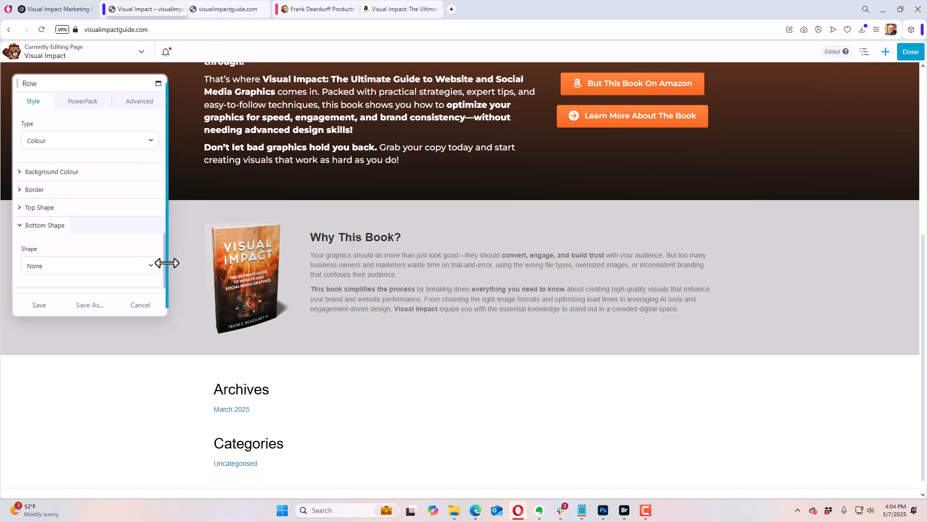
left_click(91, 256)
left_click(62, 291)
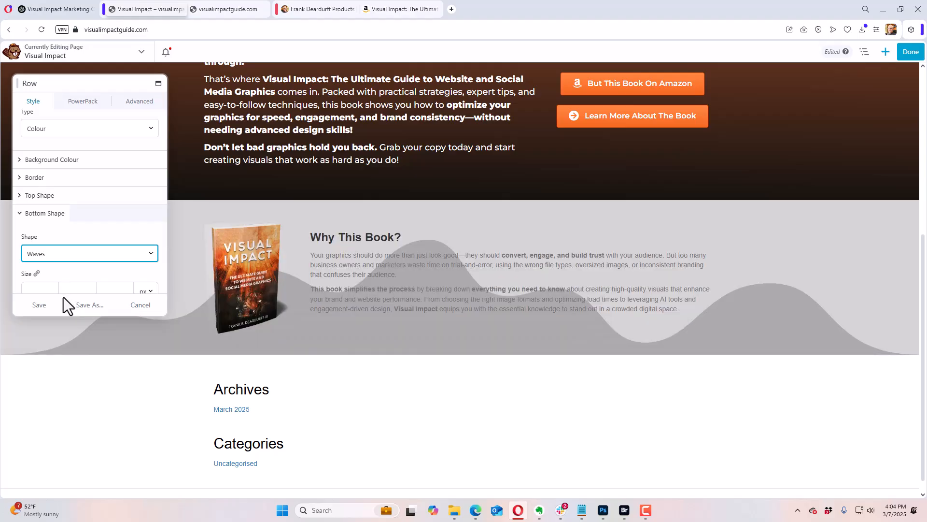
Step: Try the Circle bottom shape on the row, and return it to Waves
left_click(68, 257)
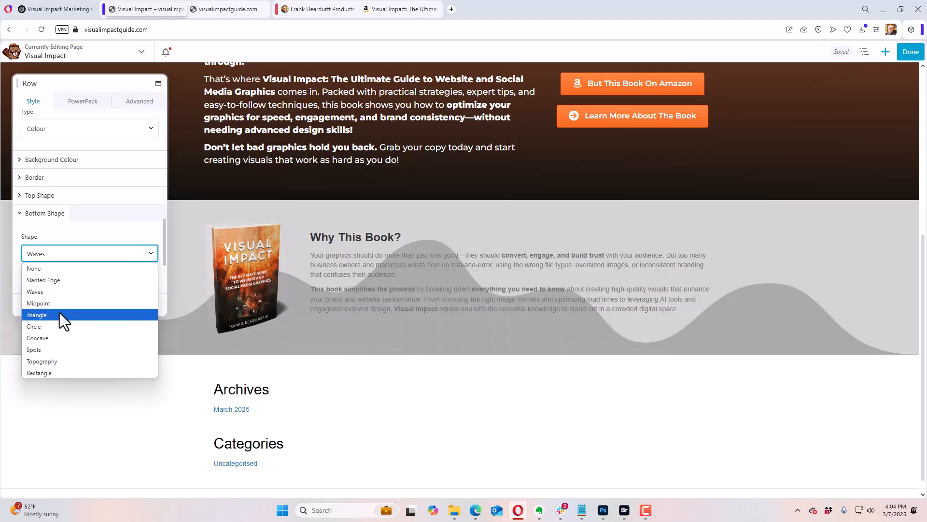
left_click(58, 325)
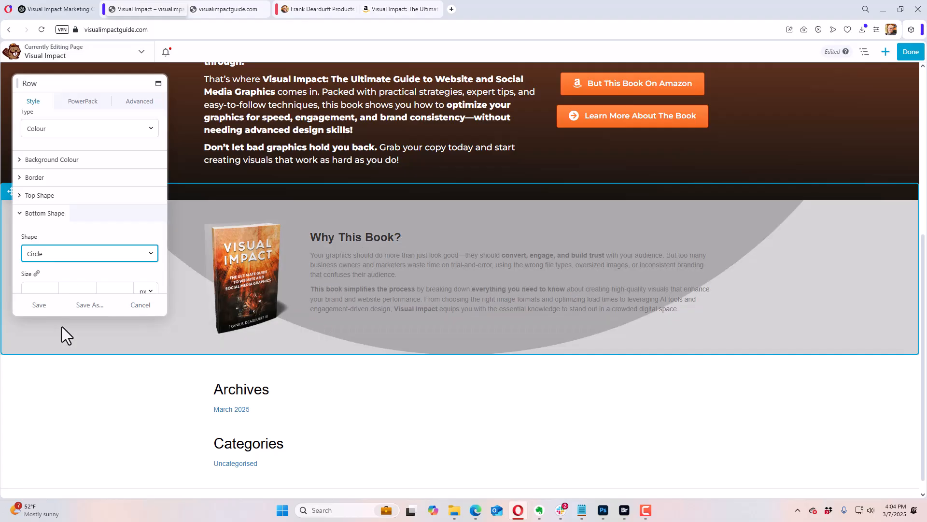
left_click(93, 254)
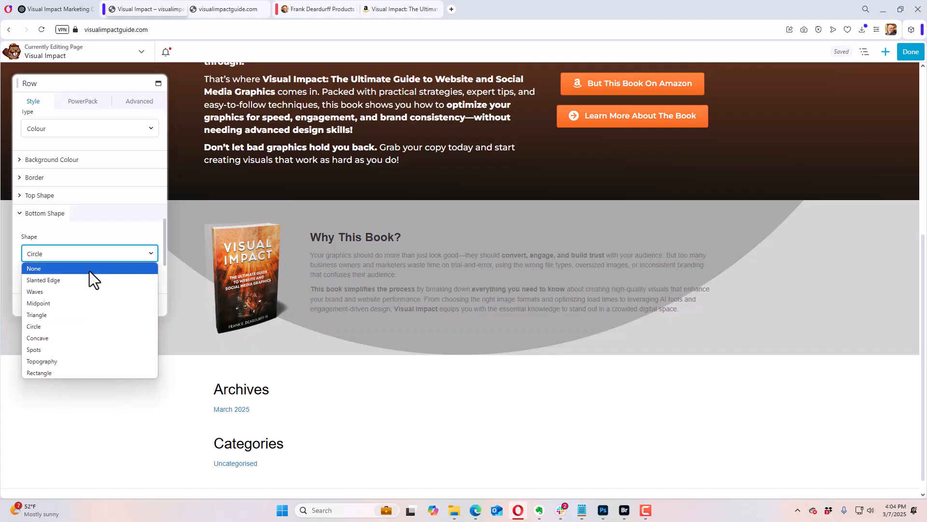
left_click(76, 291)
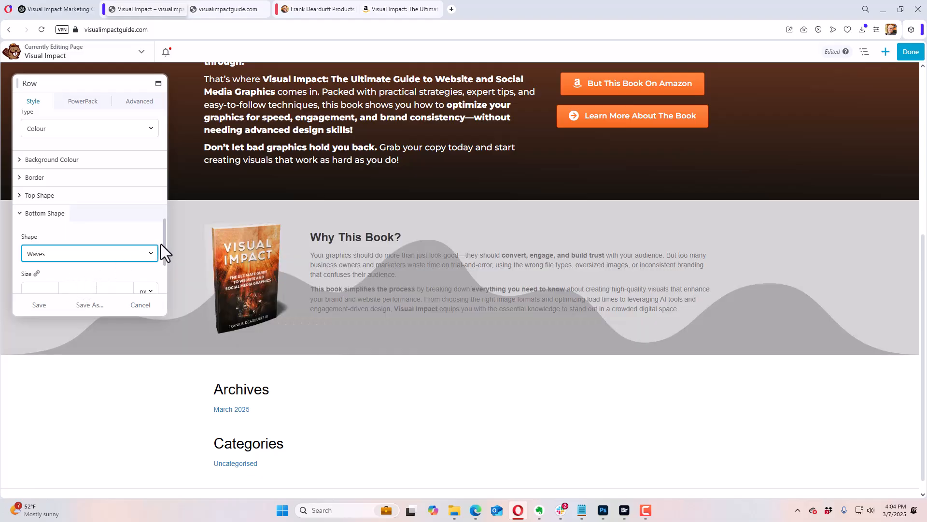
Step: Set the height of the row's wave-shaped bottom edge to 50 px
scroll(164, 242, "down", 2)
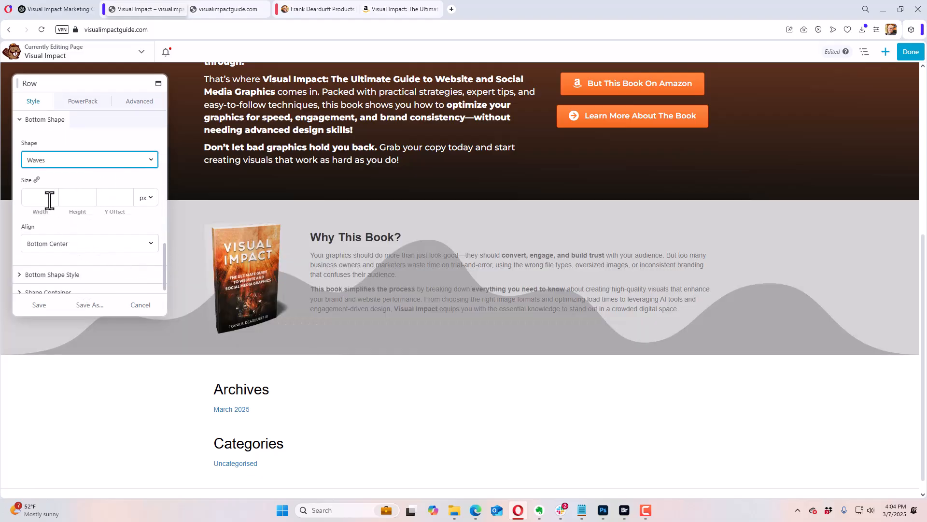
left_click(80, 198)
left_click_drag(33, 226, 33, 234)
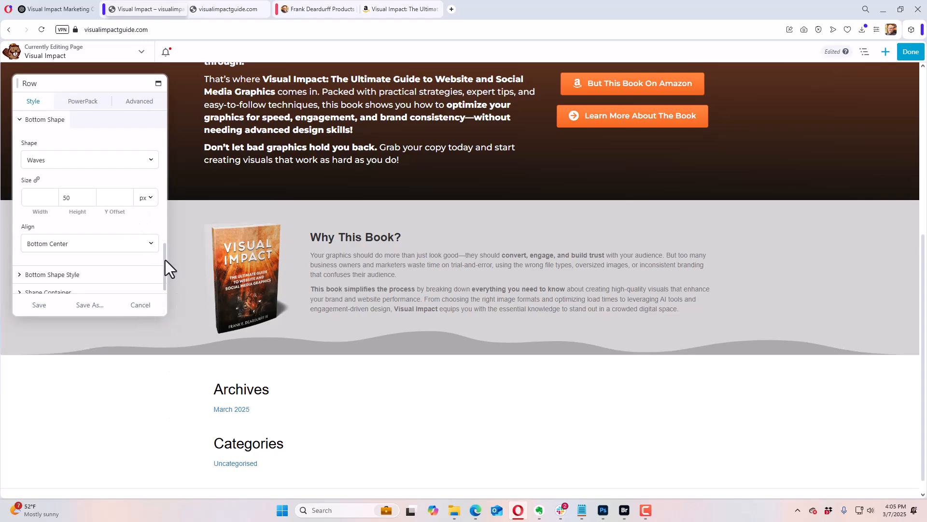
Step: Set the fill colour of the "Why This Book?" row's wave-shaped bottom edge to white #ffffff and save the row settings
scroll(165, 260, "down", 1)
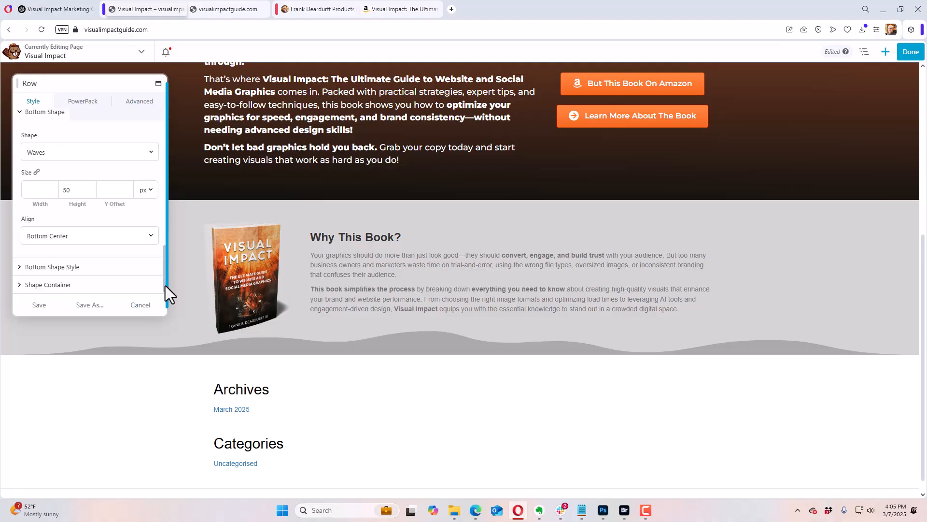
left_click(19, 284)
scroll(165, 254, "down", 1)
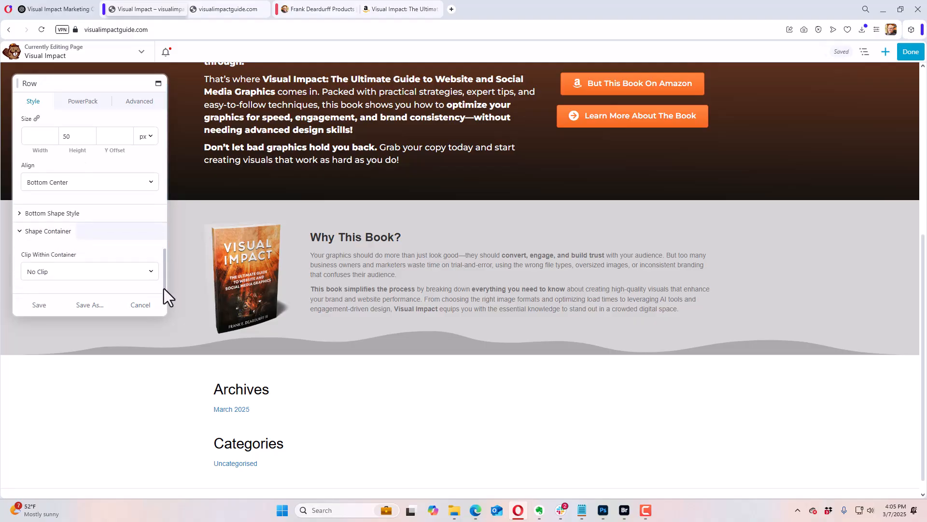
left_click(22, 229)
left_click(20, 267)
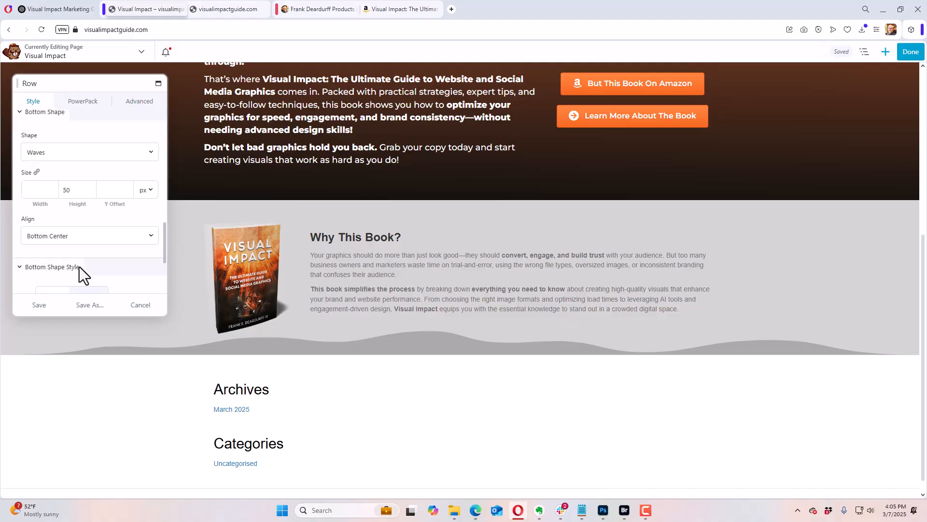
scroll(154, 249, "down", 2)
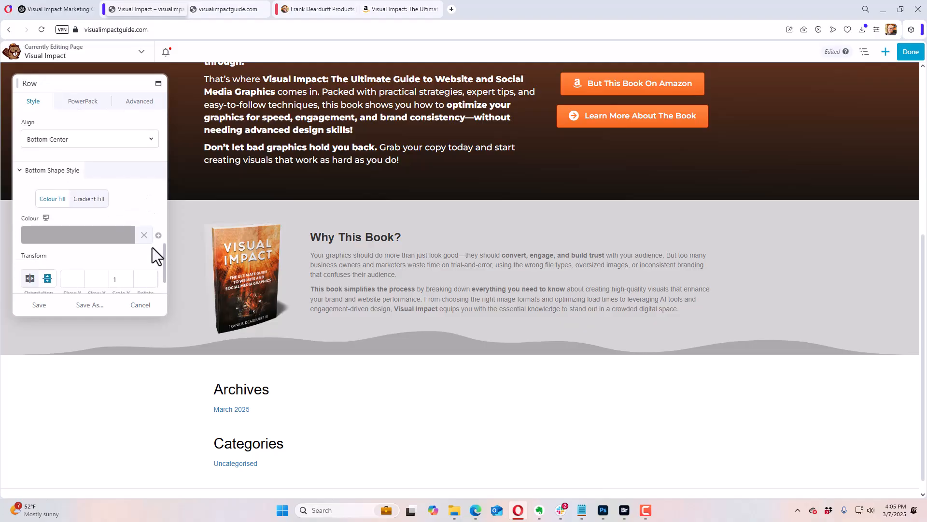
left_click(83, 247)
left_click_drag(51, 283, 10, 249)
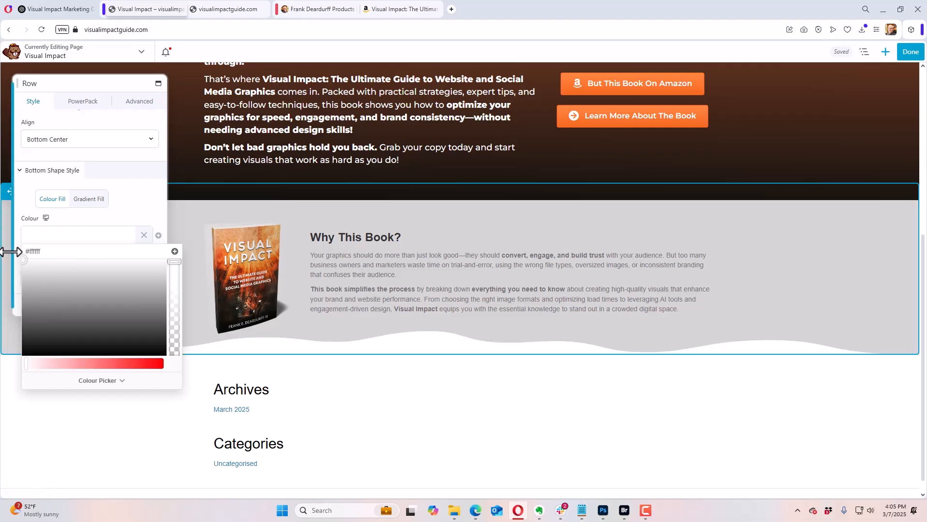
left_click(56, 245)
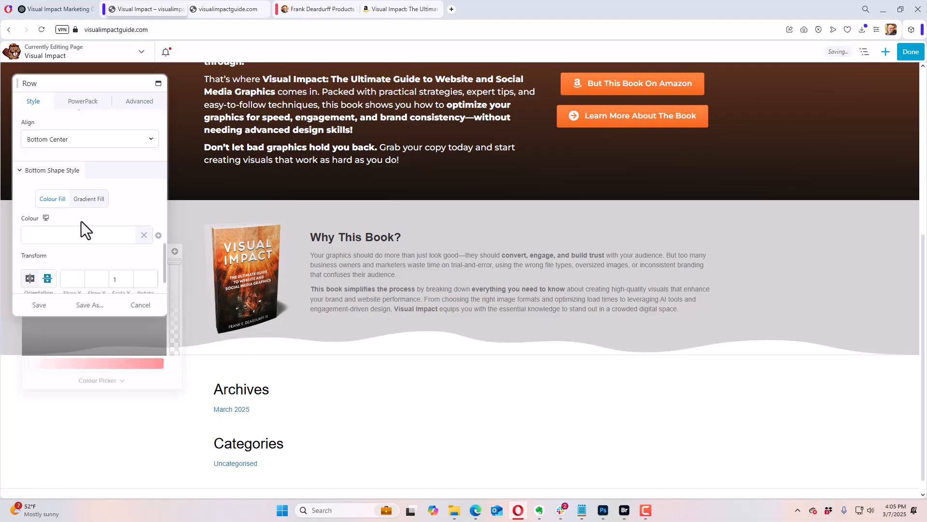
left_click(38, 307)
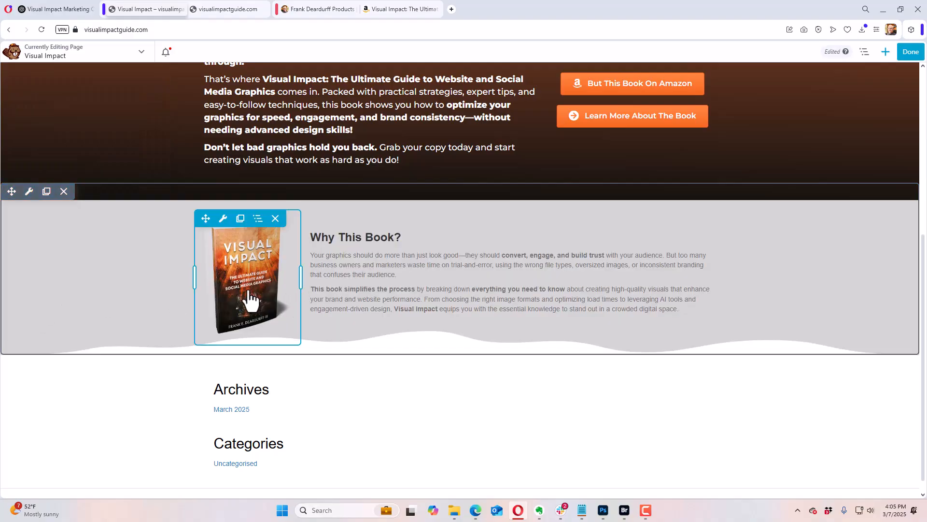
Step: Copy the Amazon link from the "But This Book On Amazon" button's settings, and save and close them
left_click(659, 99)
scroll(109, 256, "down", 4)
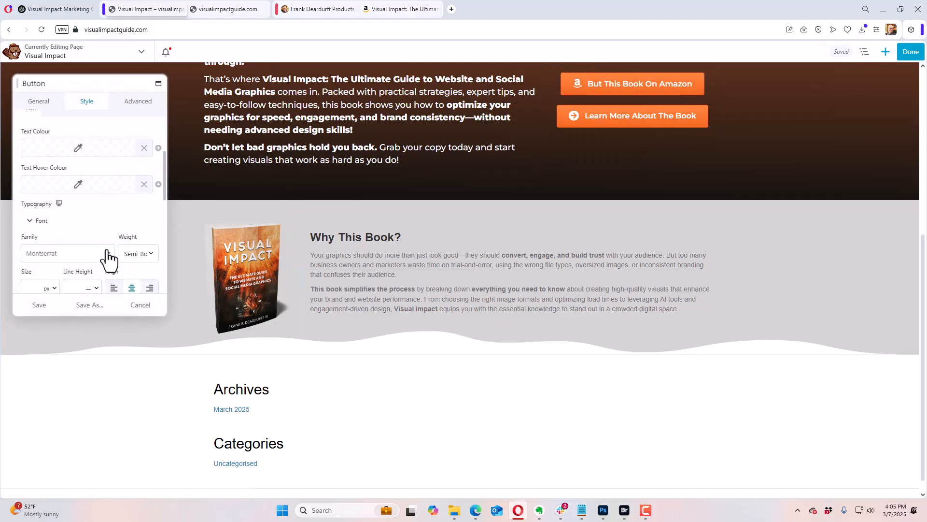
scroll(109, 256, "down", 5)
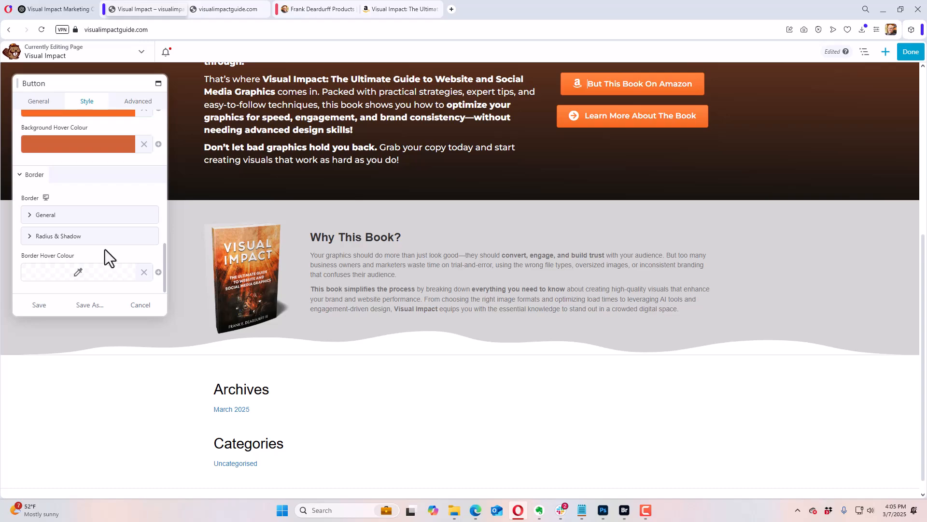
scroll(99, 251, "up", 5)
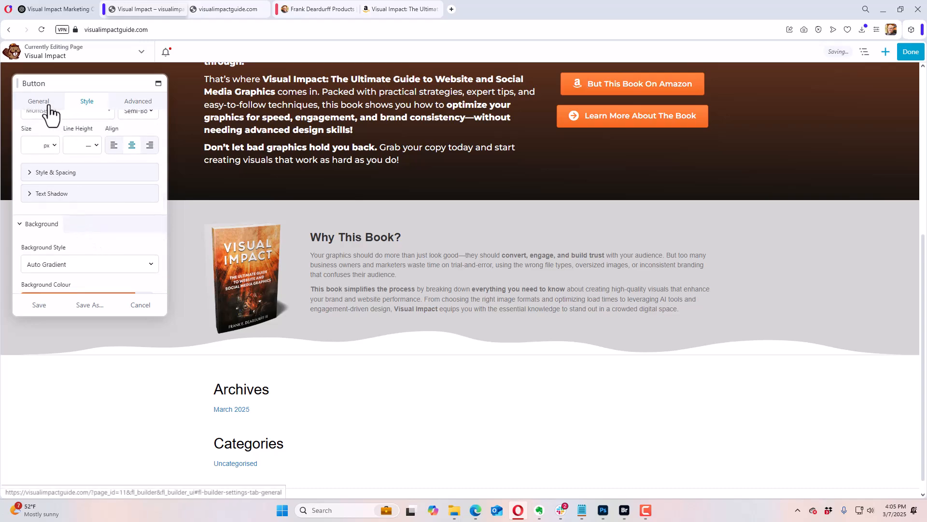
left_click(43, 103)
triple_click(83, 239)
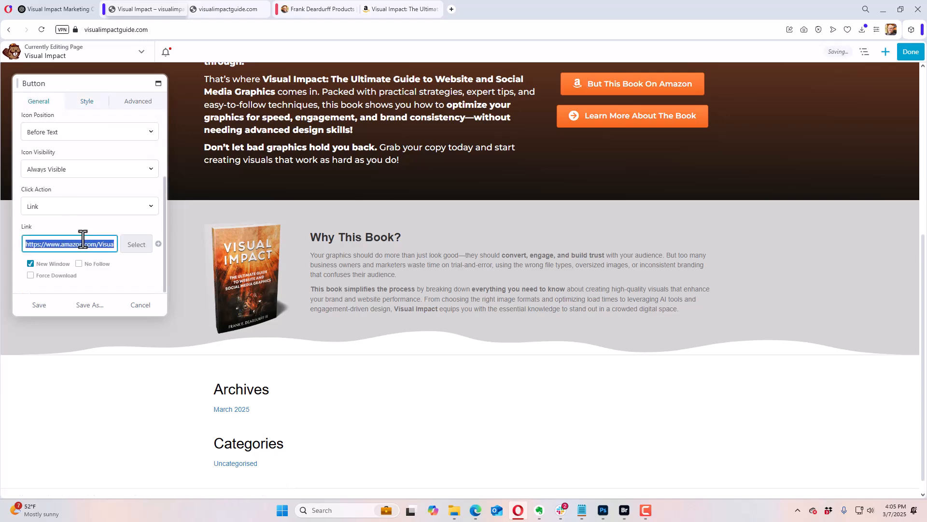
right_click(83, 239)
left_click(95, 276)
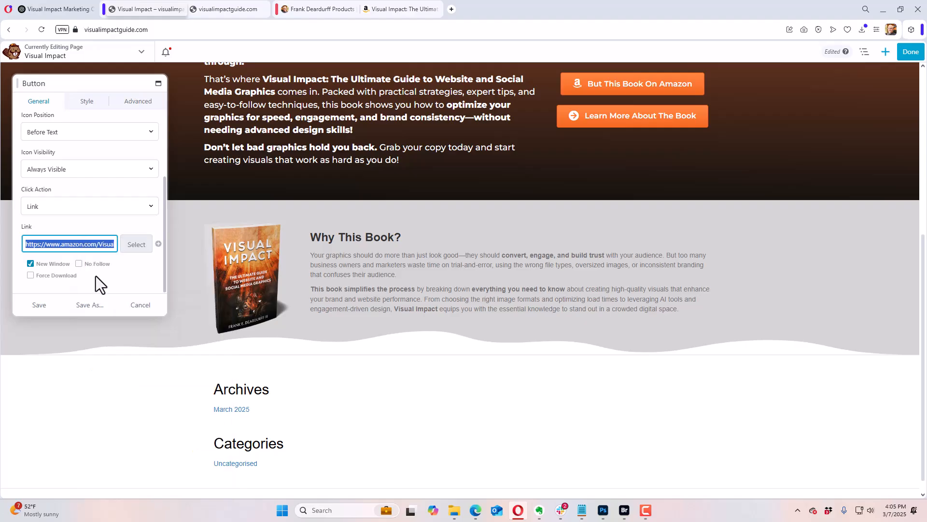
left_click(58, 309)
Step: Set the link type of the book photo beside "Why This Book?" to URL, paste the copied Amazon link, and save
left_click(249, 285)
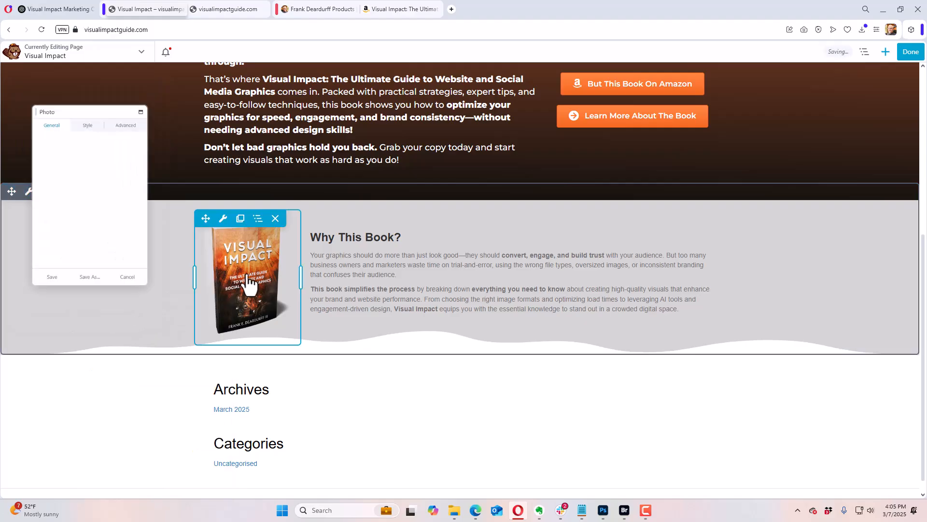
scroll(118, 213, "down", 5)
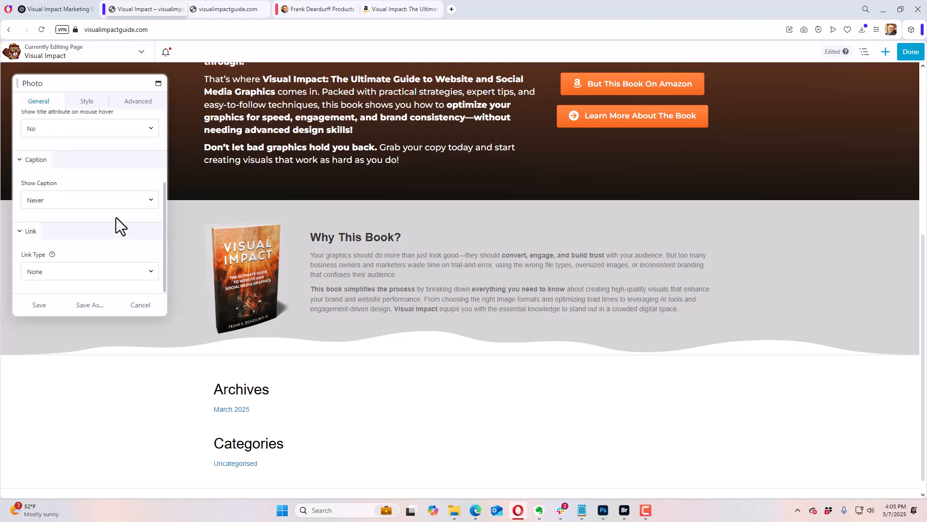
left_click(64, 270)
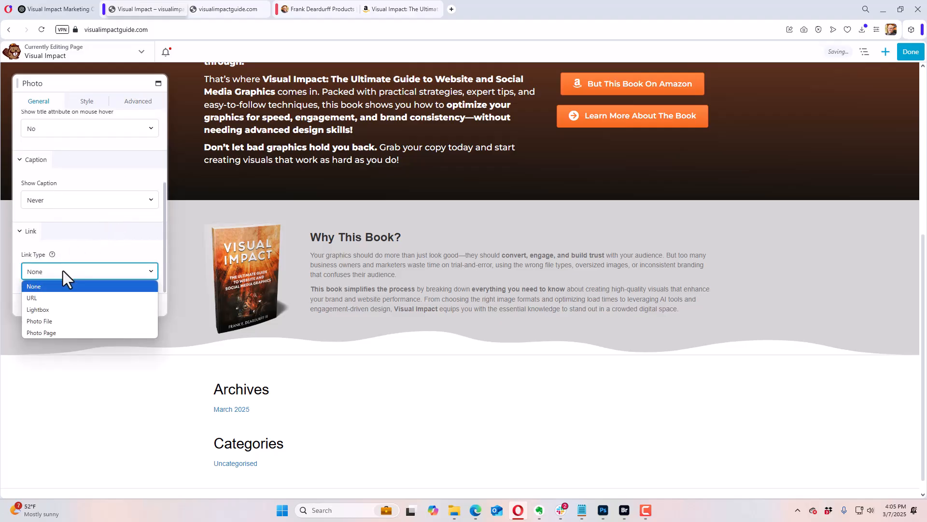
left_click(58, 300)
scroll(79, 263, "down", 3)
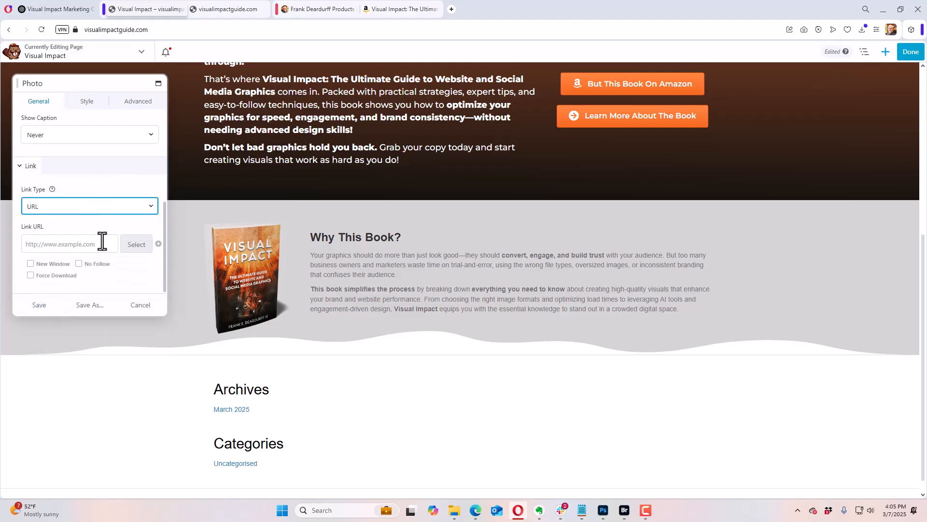
left_click(76, 245)
right_click(76, 247)
left_click(90, 334)
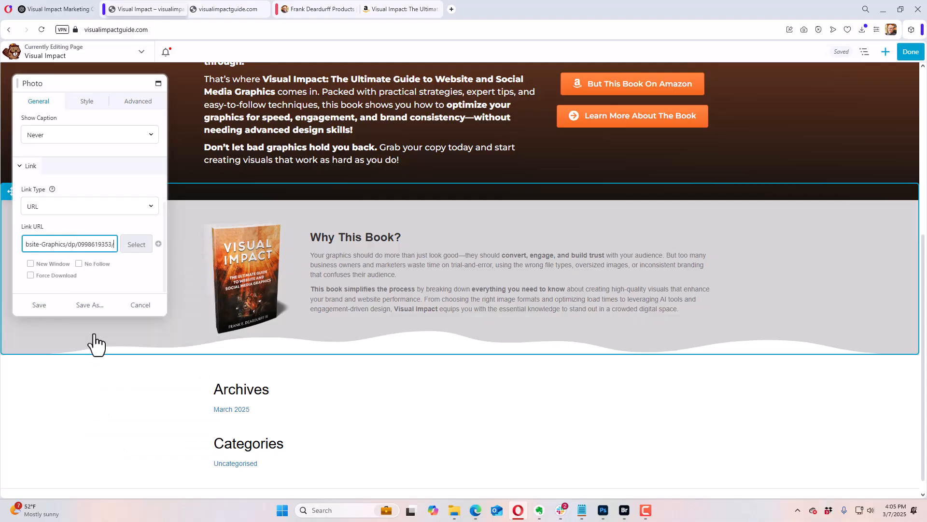
left_click(53, 305)
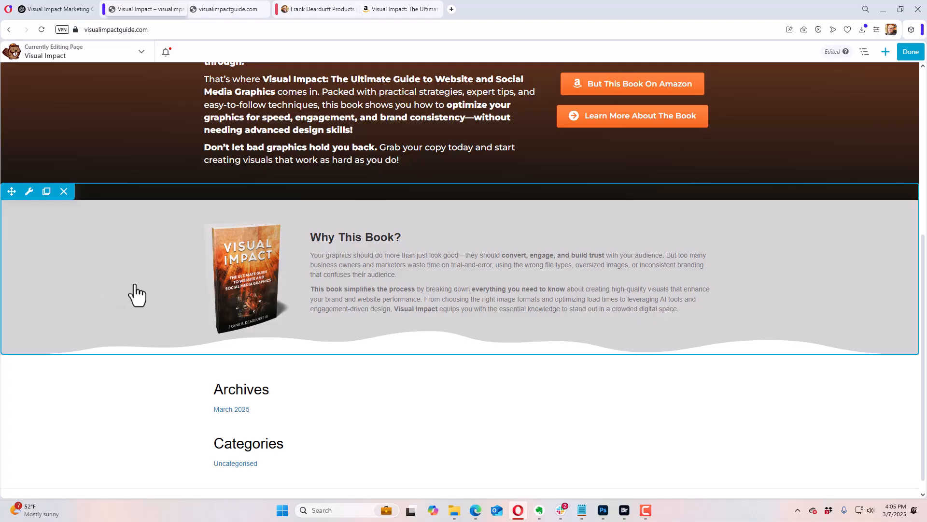
Step: Add a 1 Column row directly below the "Why This Book?" row
scroll(758, 269, "up", 6)
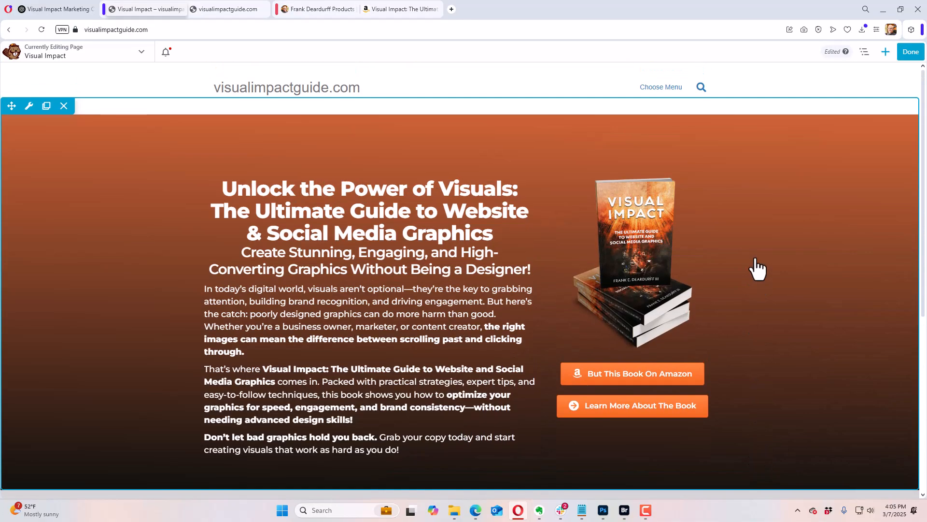
scroll(758, 269, "down", 6)
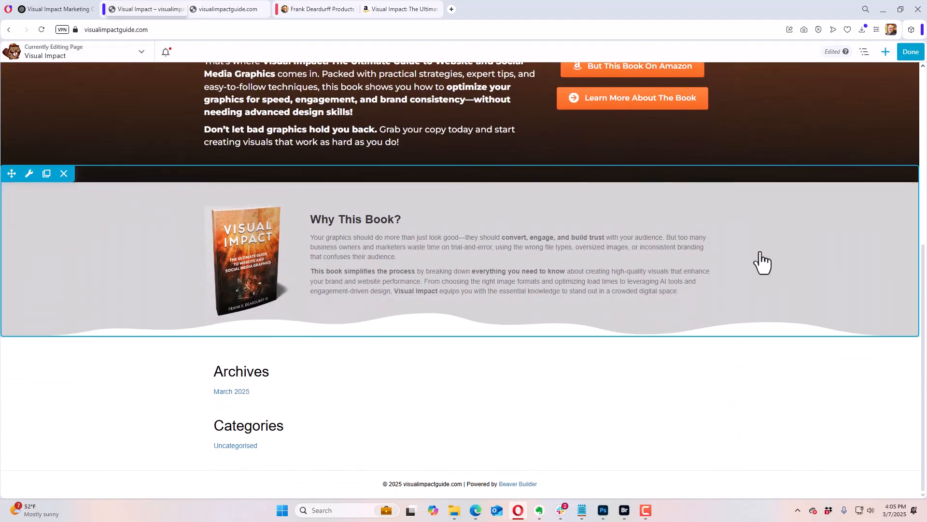
left_click(885, 52)
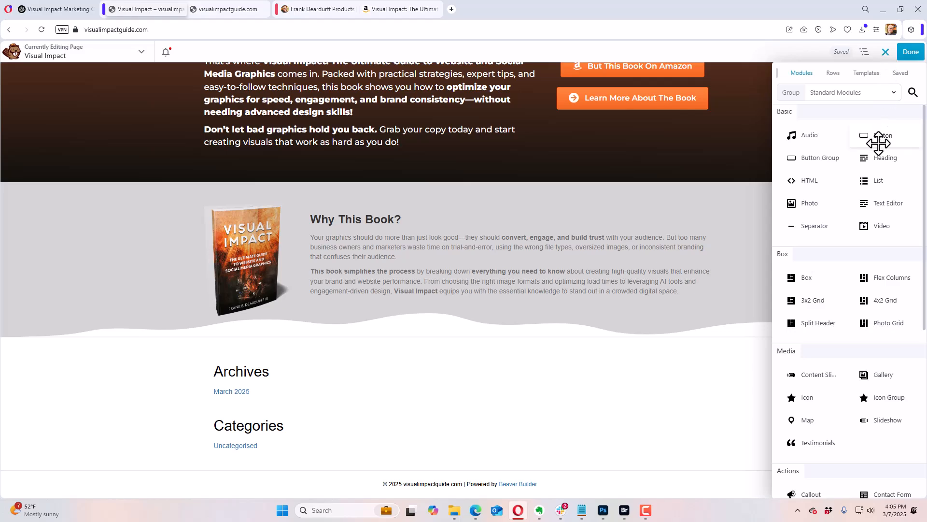
left_click(833, 73)
left_click_drag(826, 129, 410, 385)
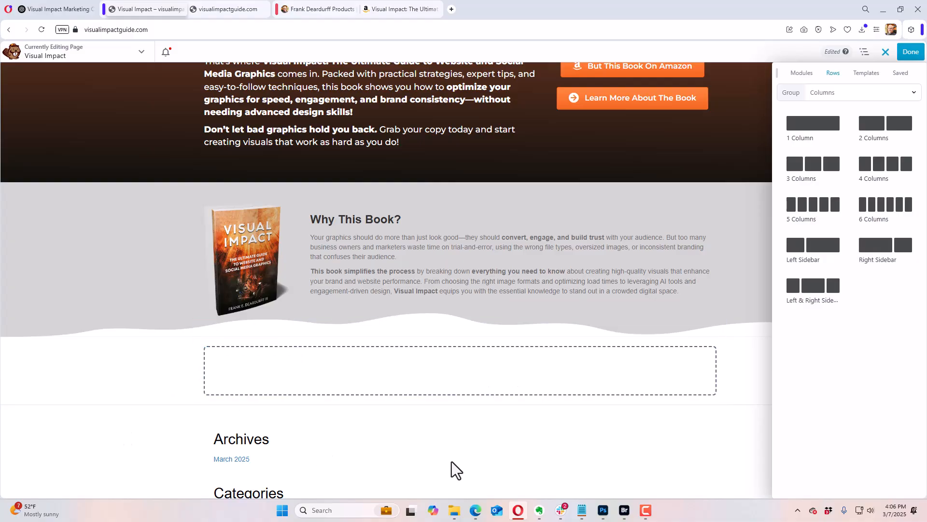
scroll(659, 356, "down", 1)
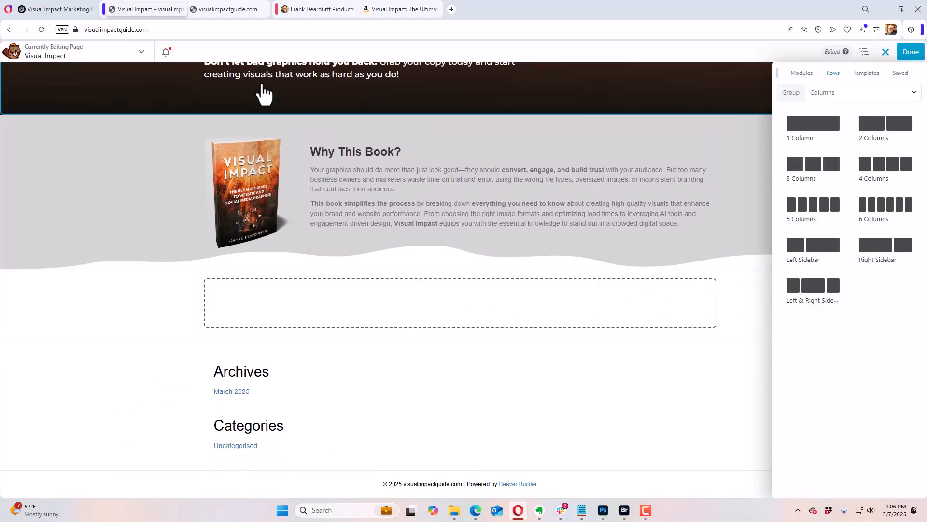
Step: Switch to the ChatGPT conversation and review the generated page copy from the headline through the About the Author section
left_click(63, 10)
scroll(225, 250, "down", 3)
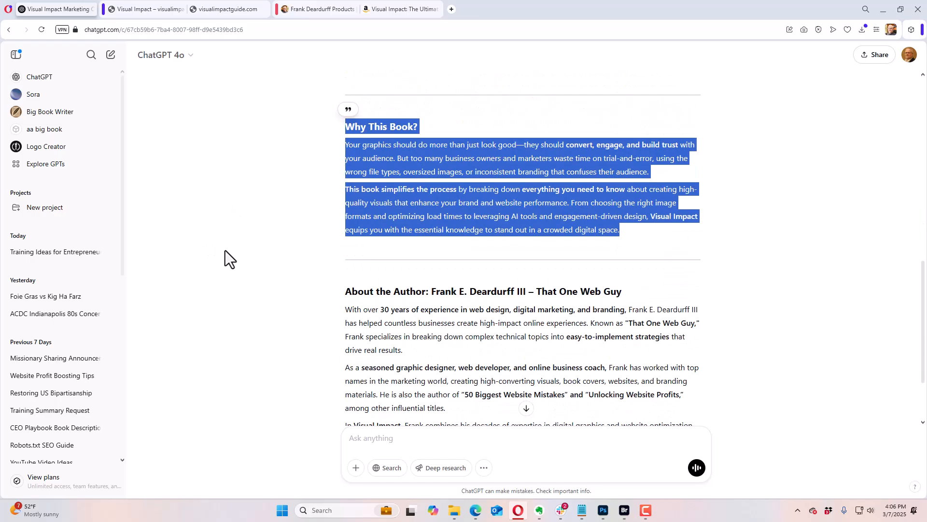
scroll(225, 250, "down", 2)
scroll(225, 250, "up", 10)
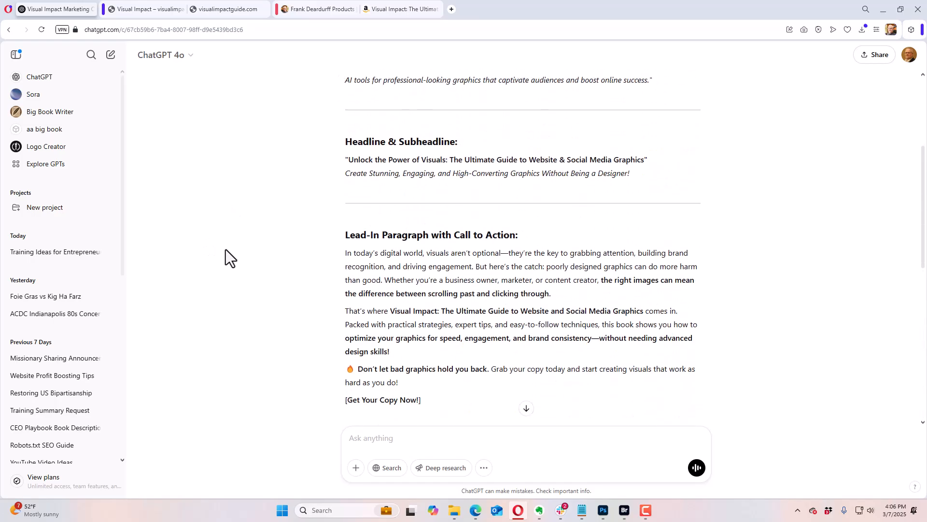
scroll(225, 250, "up", 4)
scroll(225, 250, "down", 10)
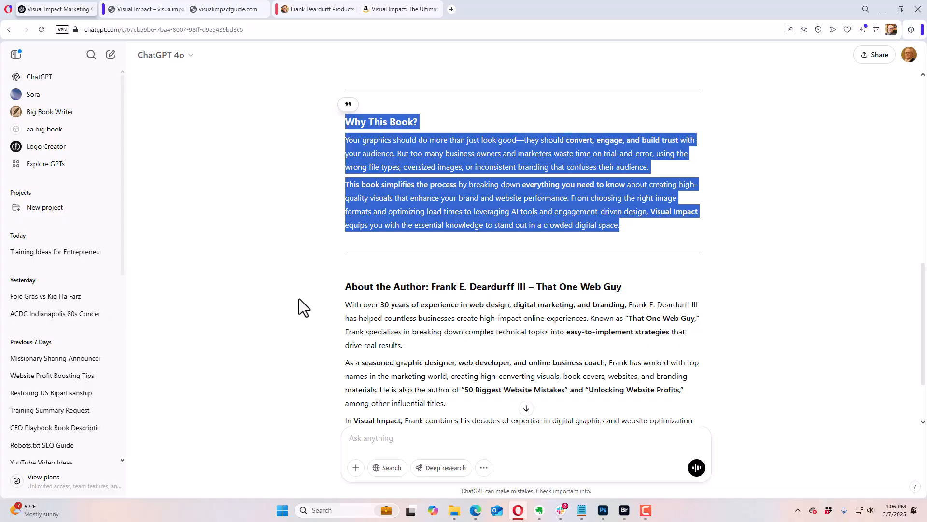
scroll(299, 298, "up", 5)
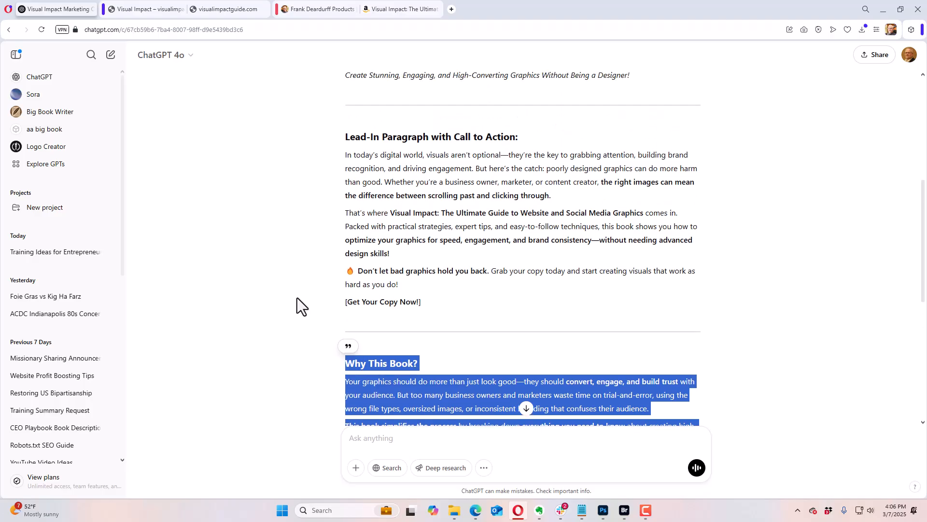
scroll(297, 295, "down", 5)
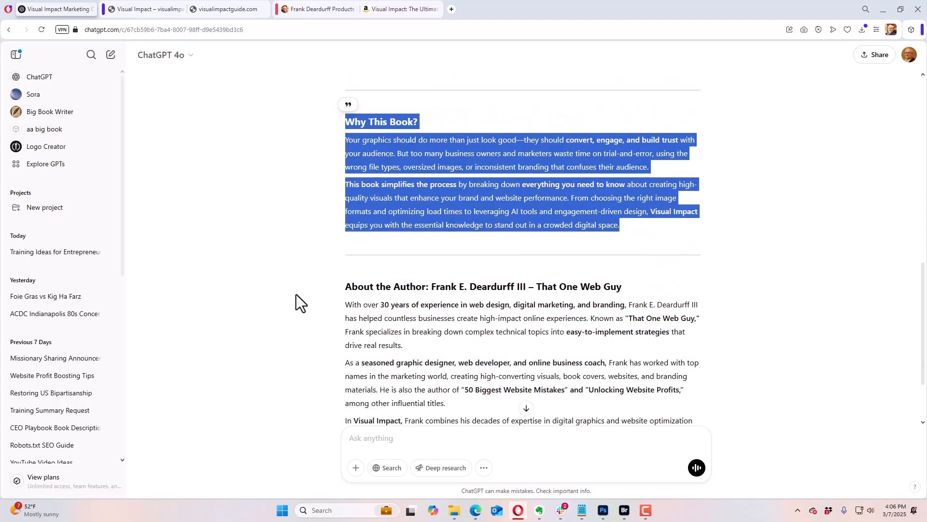
scroll(295, 292, "down", 1)
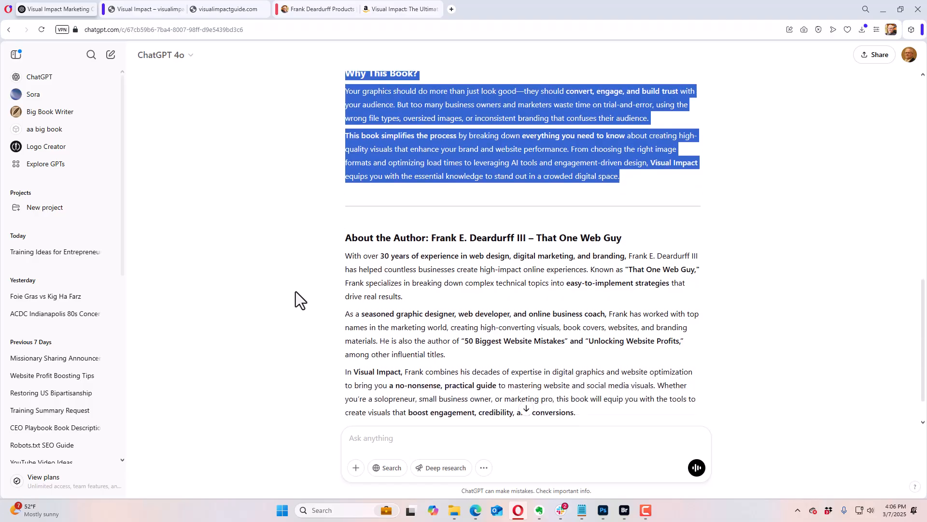
scroll(296, 291, "down", 1)
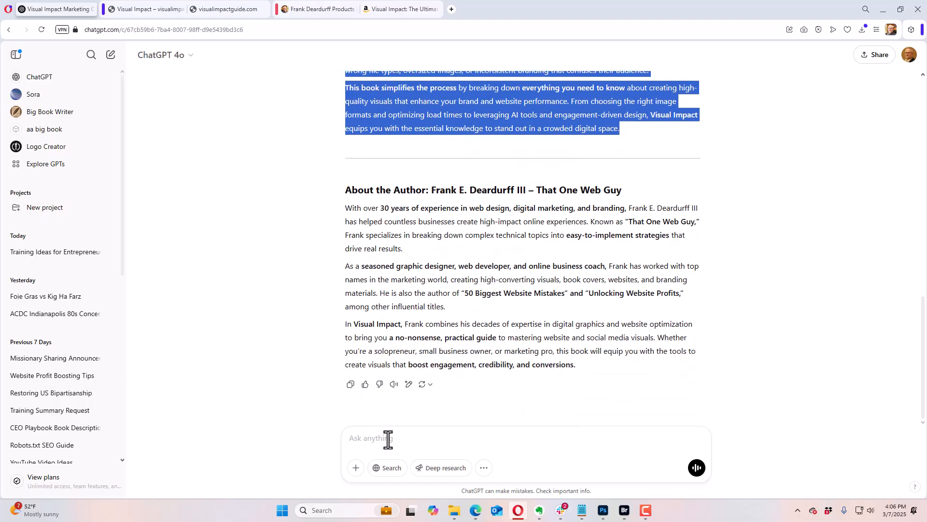
Step: Write a follow-up ChatGPT prompt beginning "can you provide a"
left_click(414, 444)
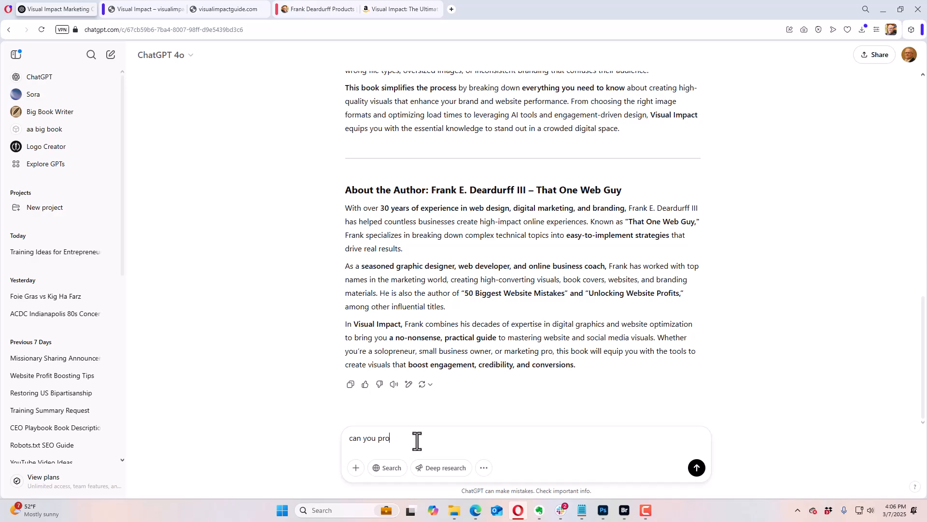
type("can you provide a")
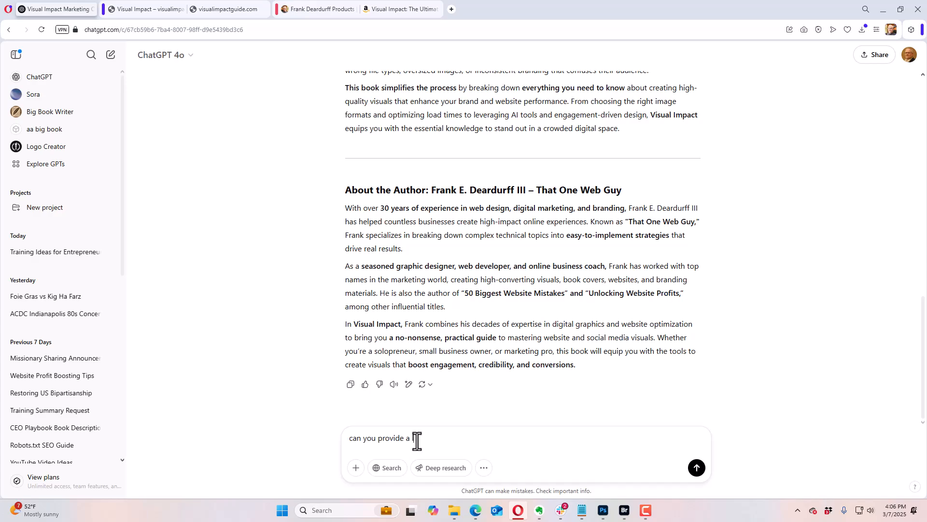
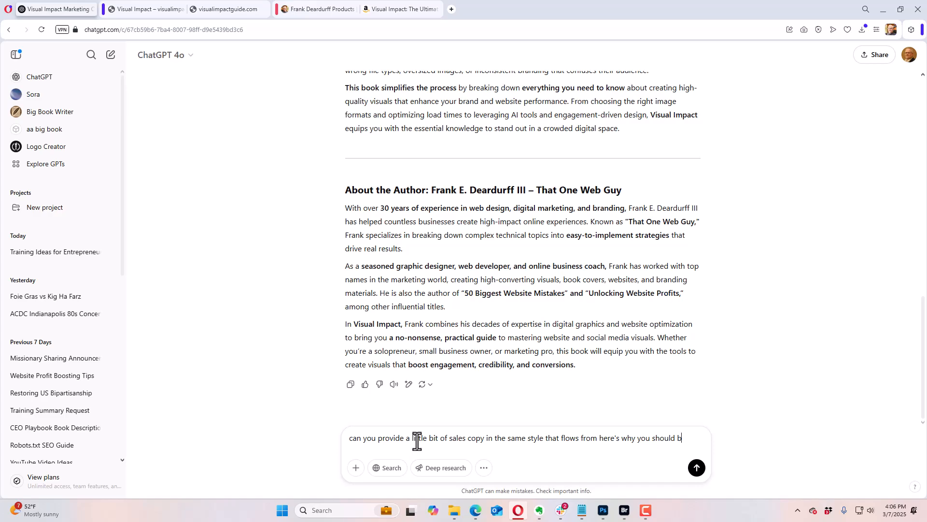
Step: Ask ChatGPT for a little same-style sales copy flowing from "here's why you should buy this book" and copy the whole reply
type("y this book.")
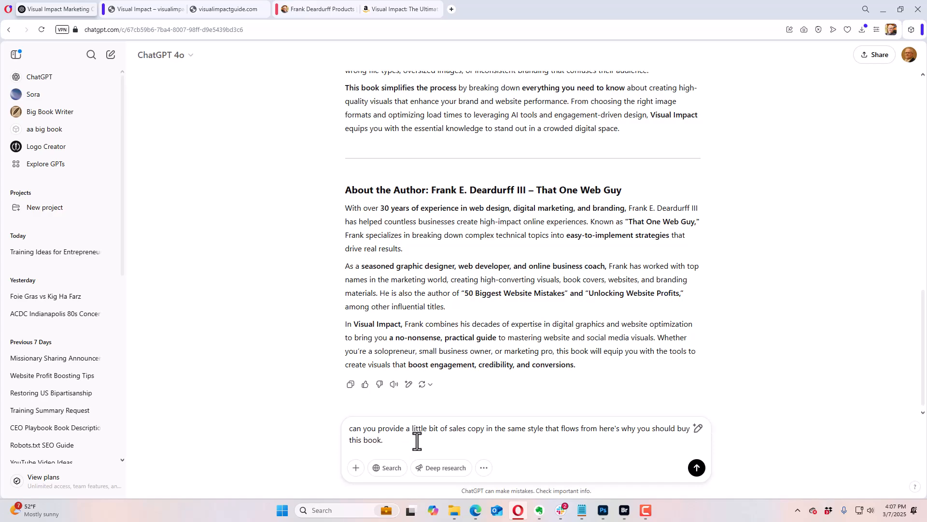
key("Return")
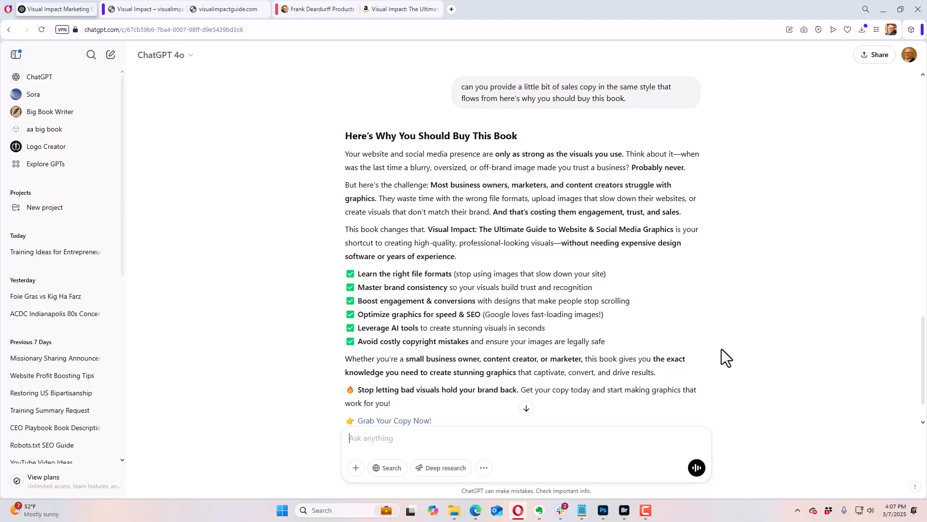
scroll(721, 349, "down", 2)
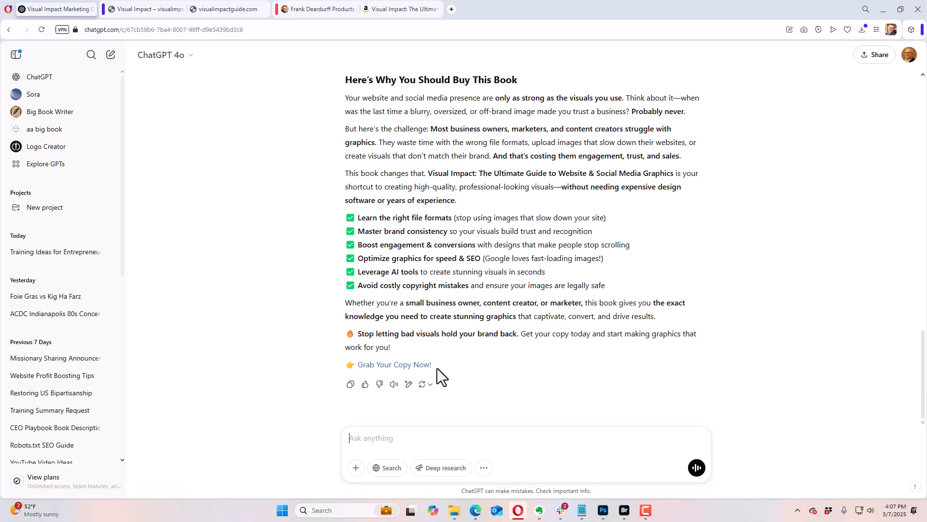
left_click_drag(439, 364, 345, 154)
key("ctrl+c")
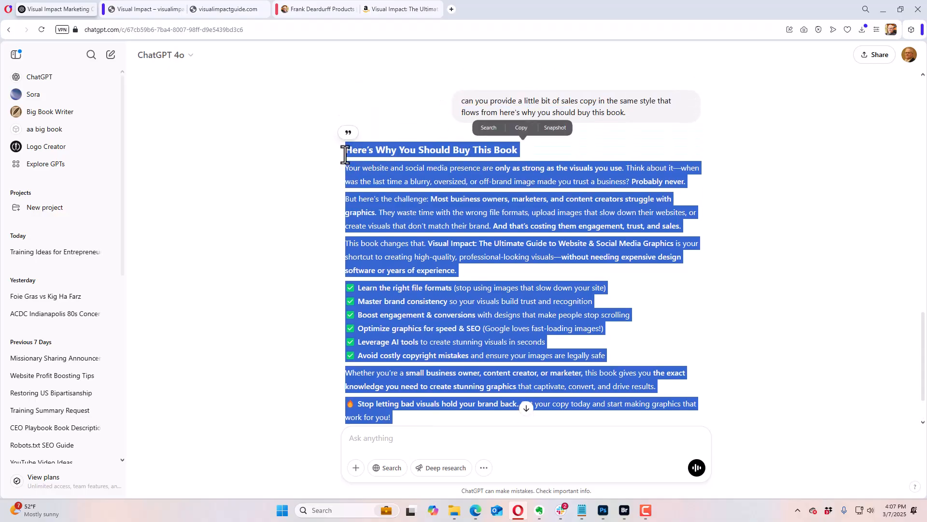
left_click(530, 128)
Step: Open Google Docs at docs.google.com in a new browser tab
left_click(452, 9)
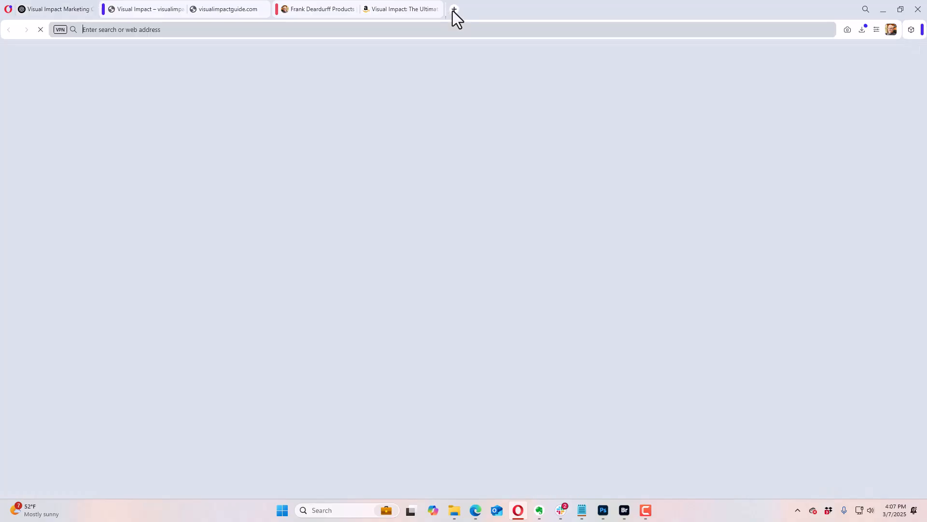
type("g")
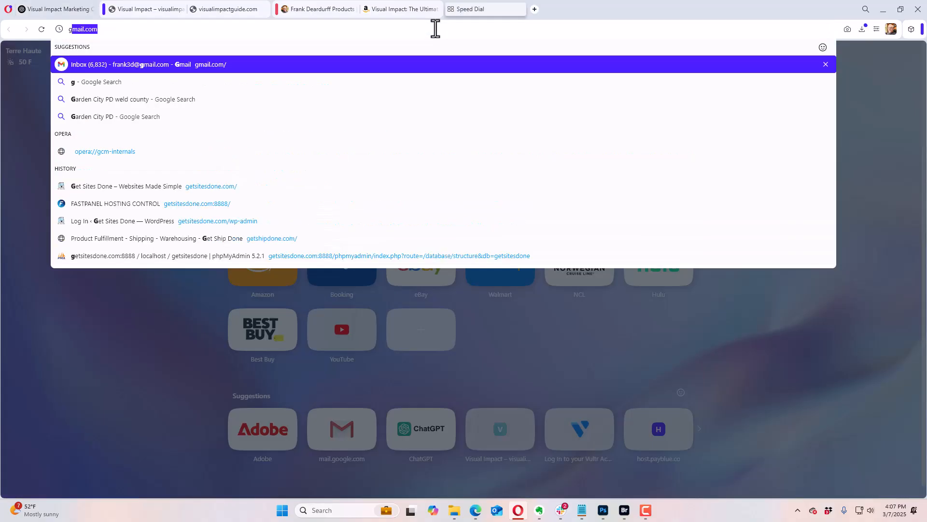
key("BackSpace")
key("BackSpace")
type("docs.c")
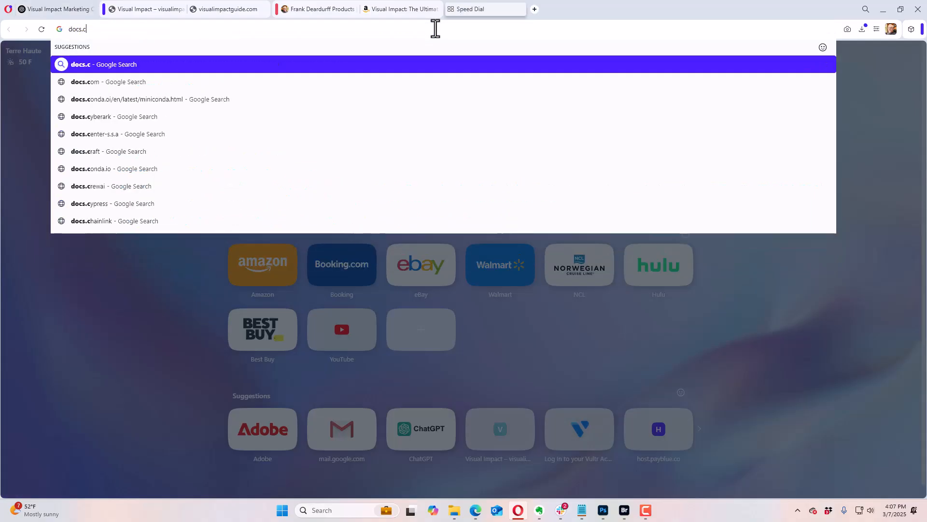
key("BackSpace")
type("google.com")
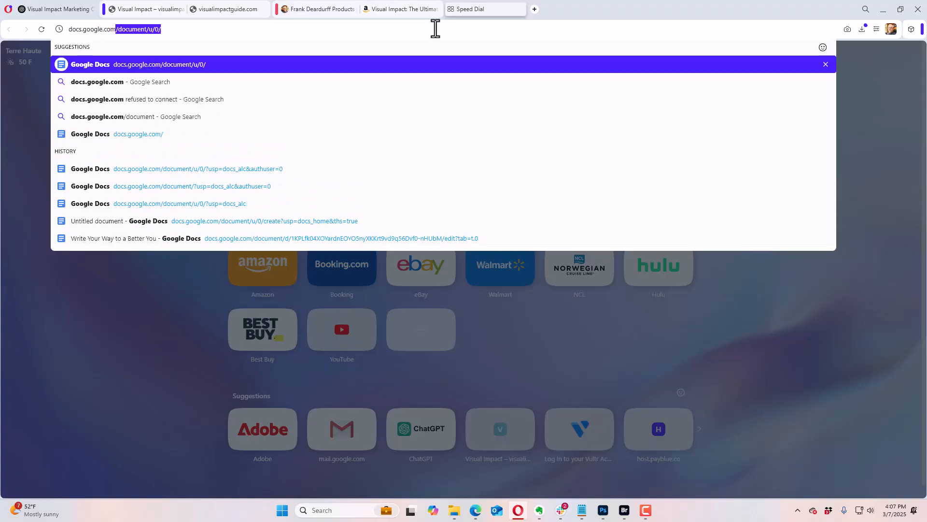
key("Return")
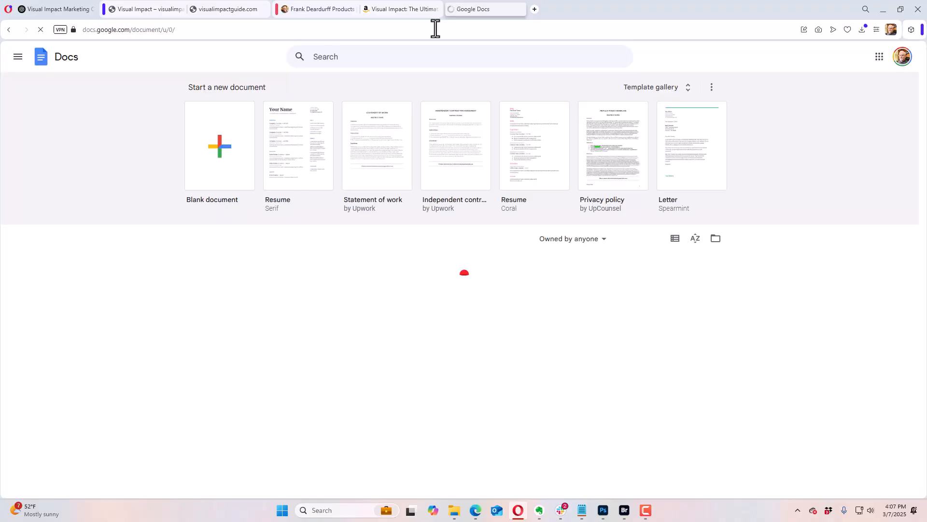
Step: Paste the sales copy into a new blank document and copy the heading through the paragraph ending "years of experience."
left_click(227, 152)
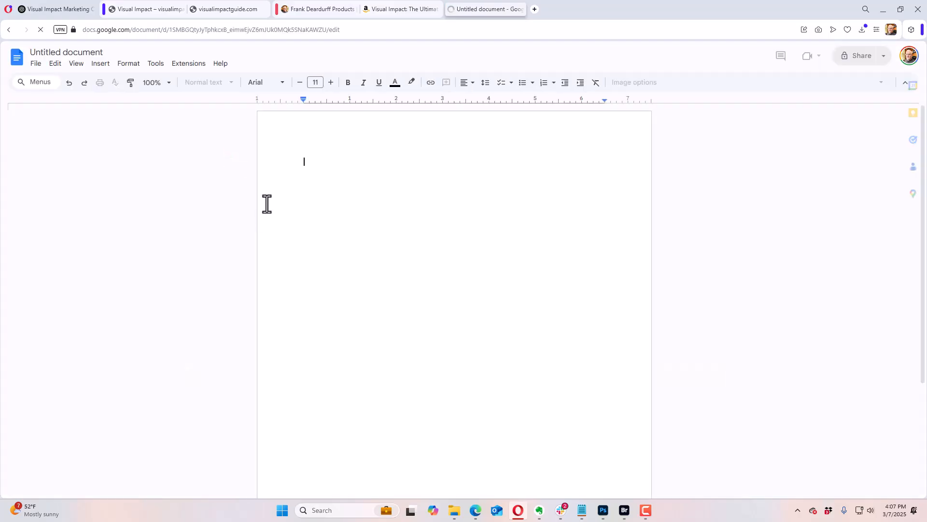
key("ctrl+v")
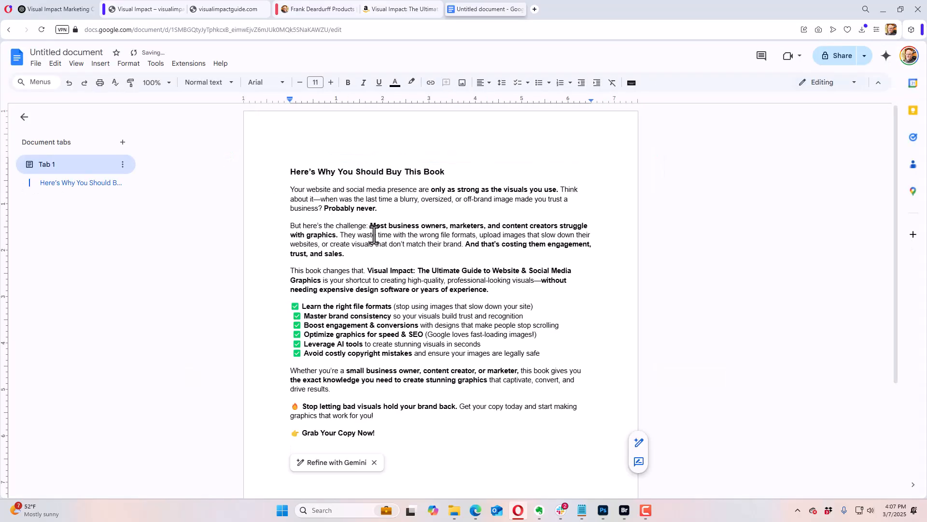
left_click_drag(501, 288, 288, 172)
key("ctrl+c")
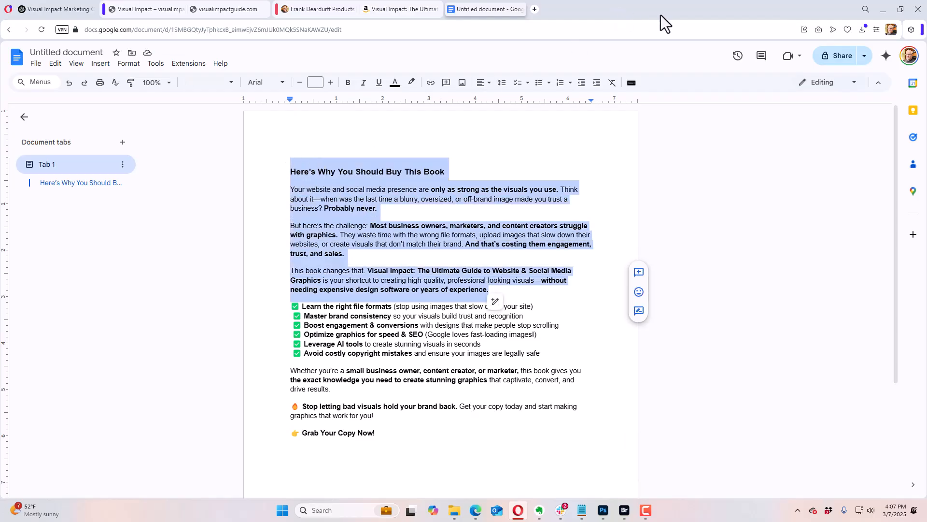
Step: Back in the page builder, add a Text Editor module to the empty row, paste the copied heading and paragraphs, and save
left_click(68, 10)
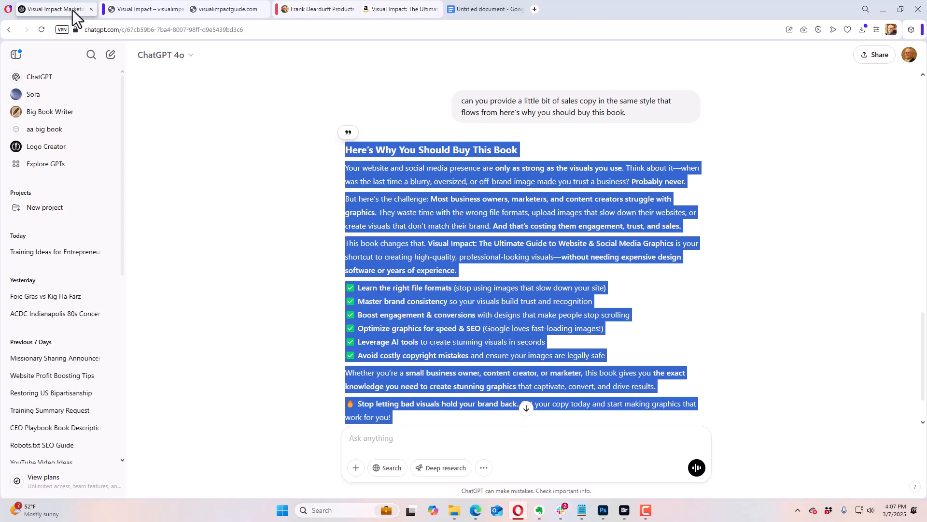
left_click(129, 10)
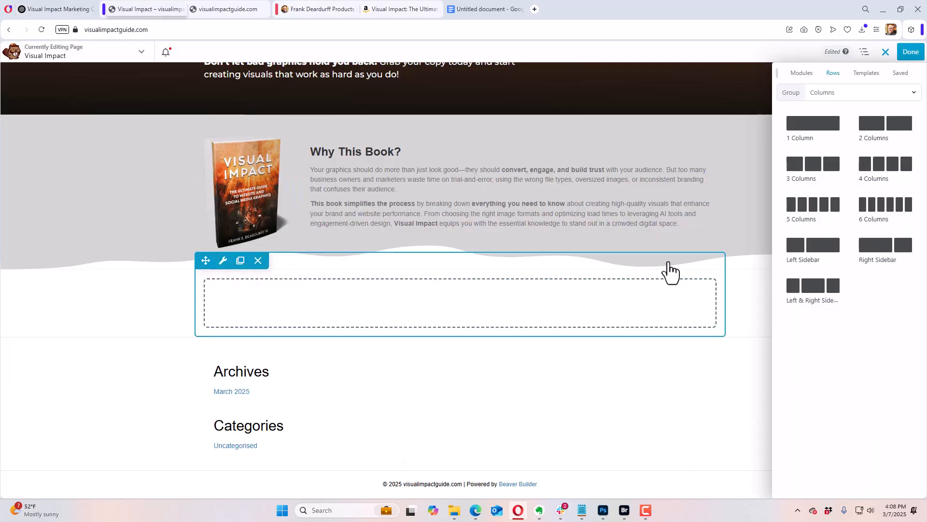
left_click(801, 74)
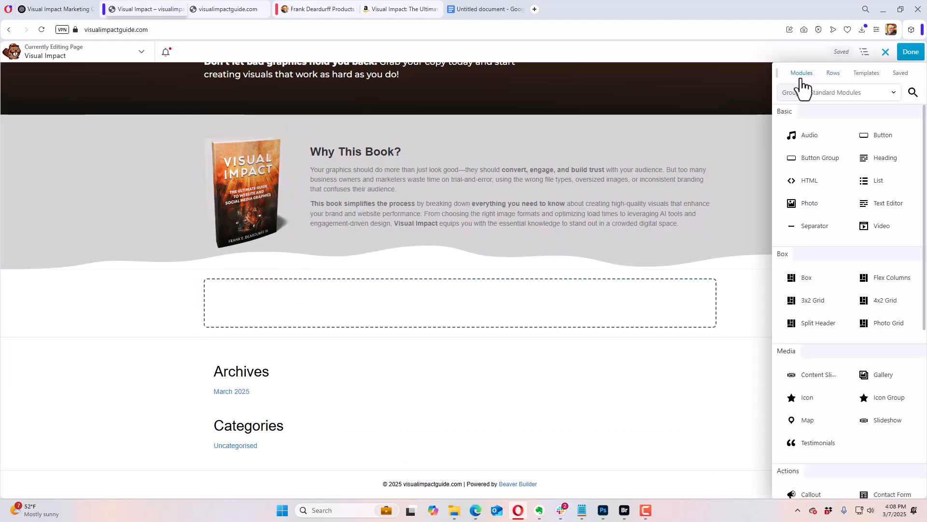
left_click_drag(878, 207, 323, 356)
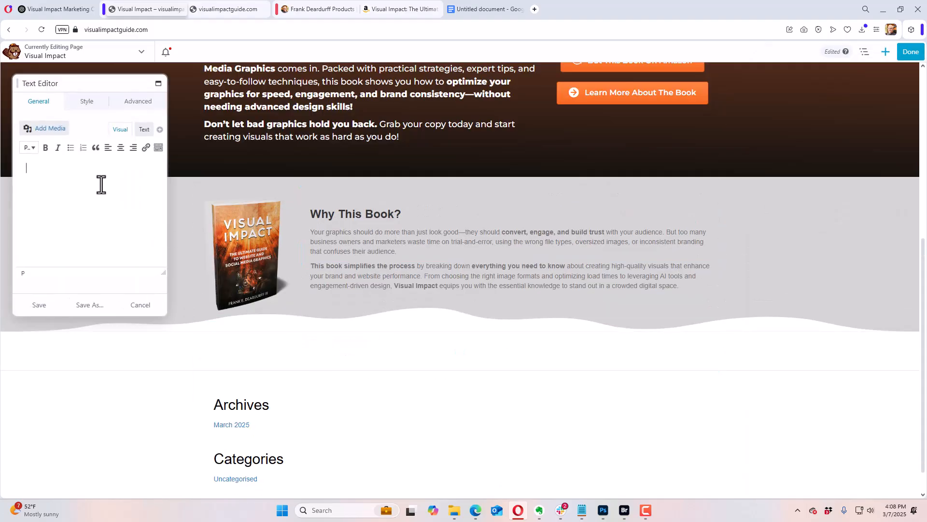
key("ctrl+v")
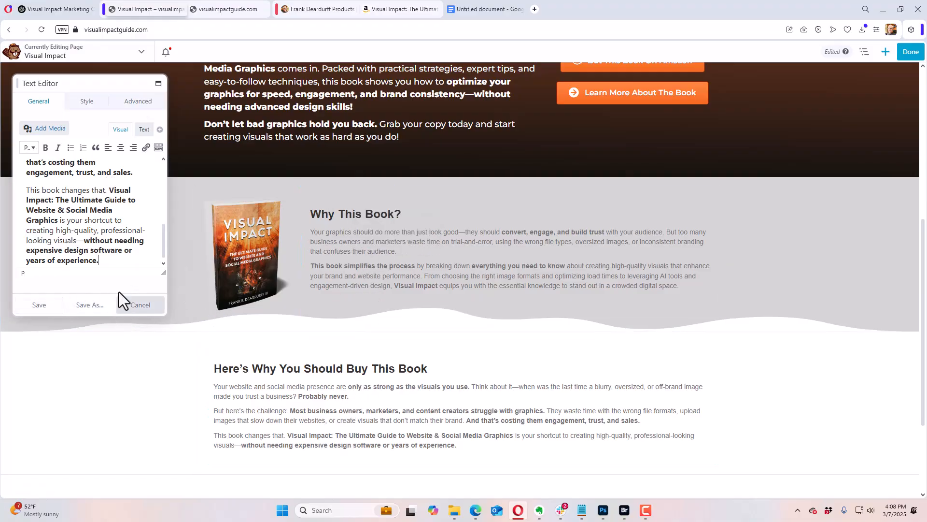
left_click(41, 306)
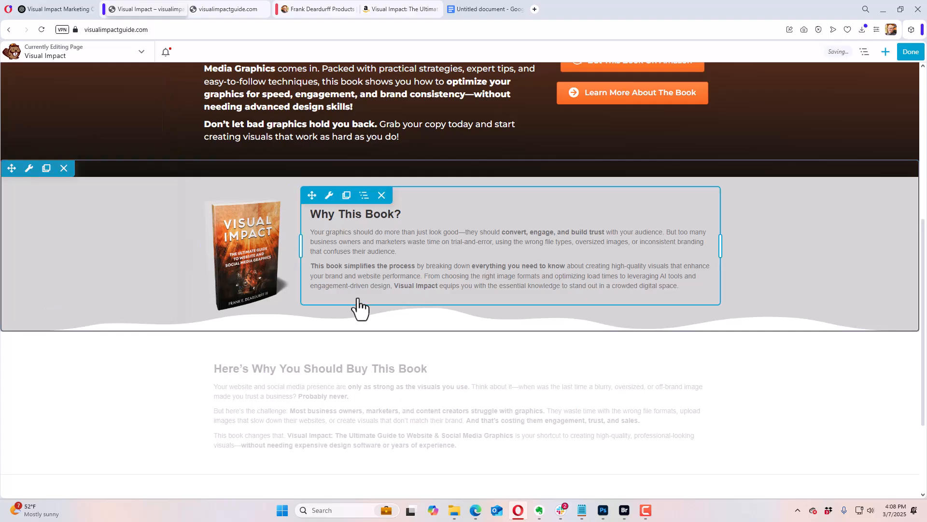
Step: Add a List module below the "Here's Why You Should Buy This Book" text and give its first item the solid circled check icon
left_click(885, 52)
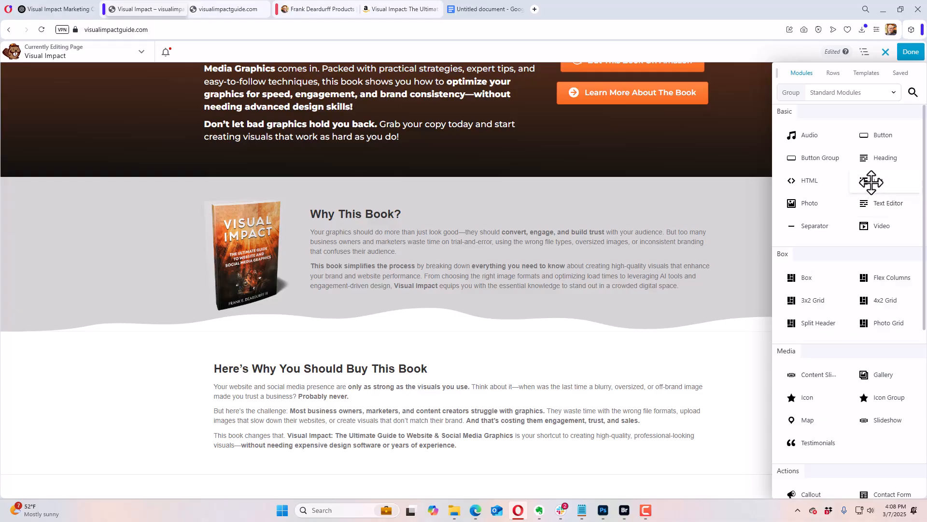
left_click_drag(871, 183, 324, 409)
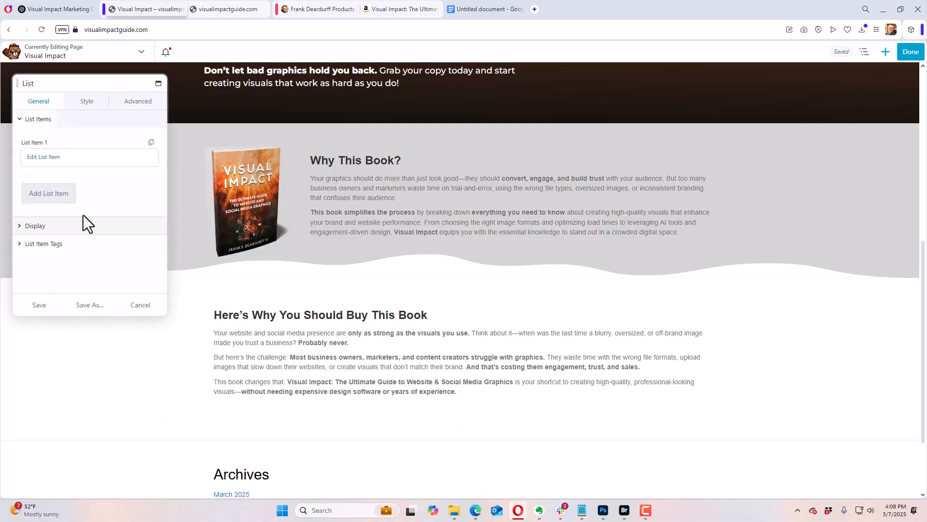
left_click(51, 158)
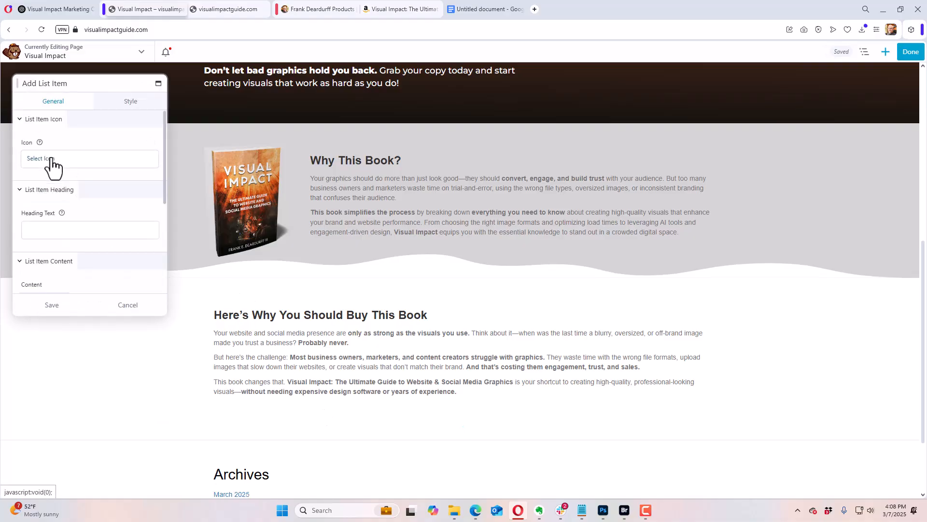
left_click(51, 158)
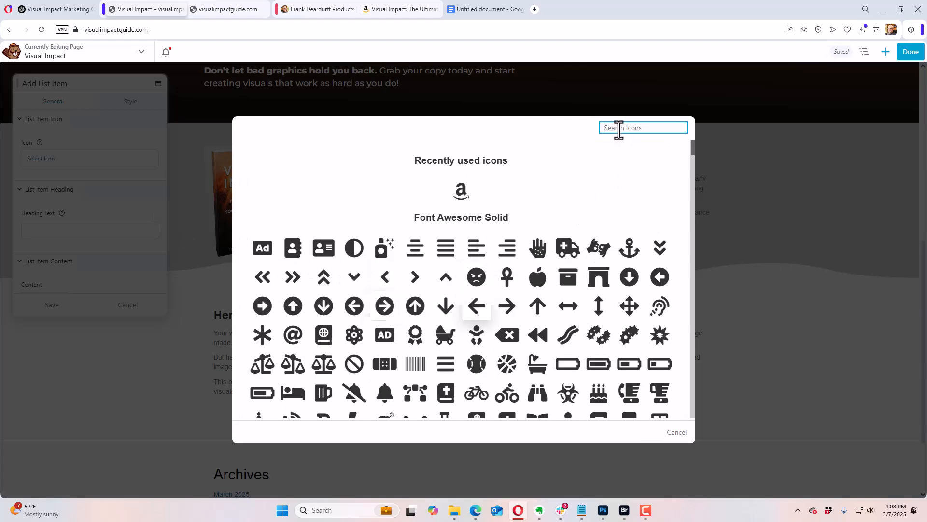
type("check")
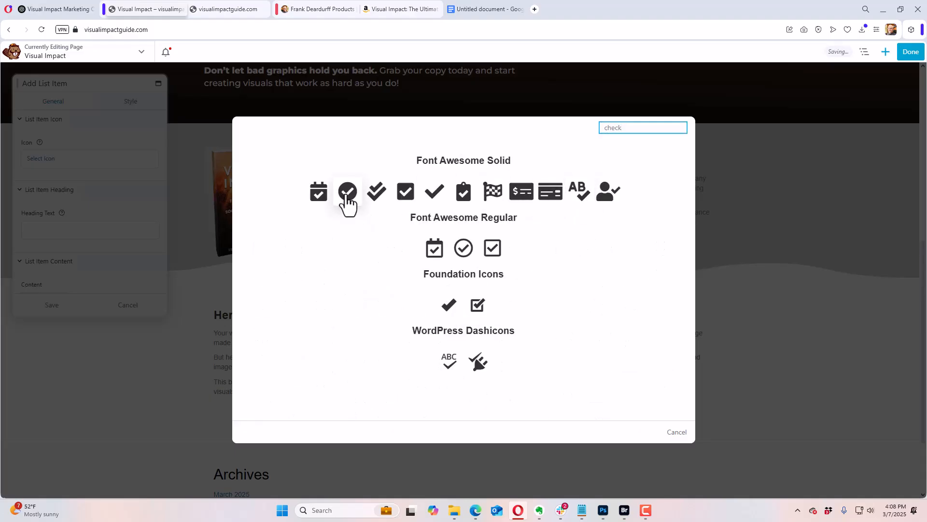
left_click(346, 193)
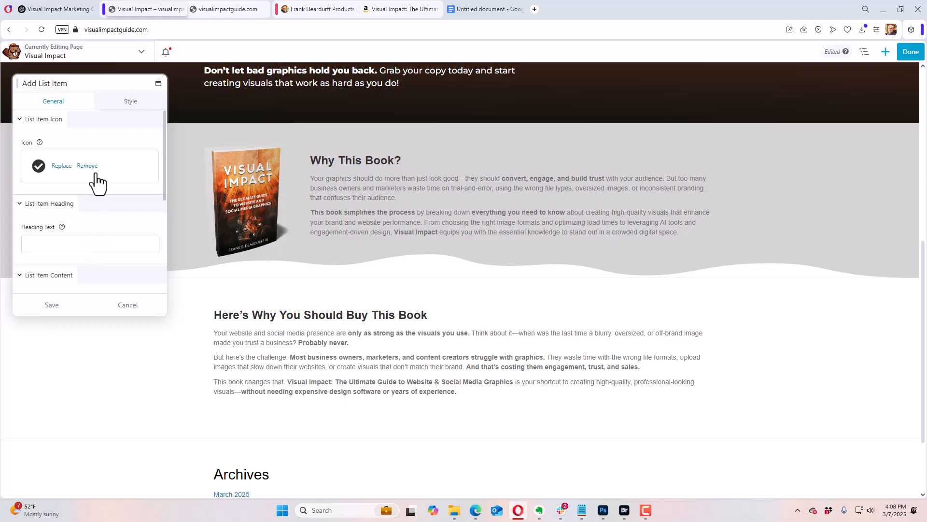
Step: Copy "Learn the right file formats (stop using images that slow down your site)" from ChatGPT into the first list item's heading text
left_click(75, 15)
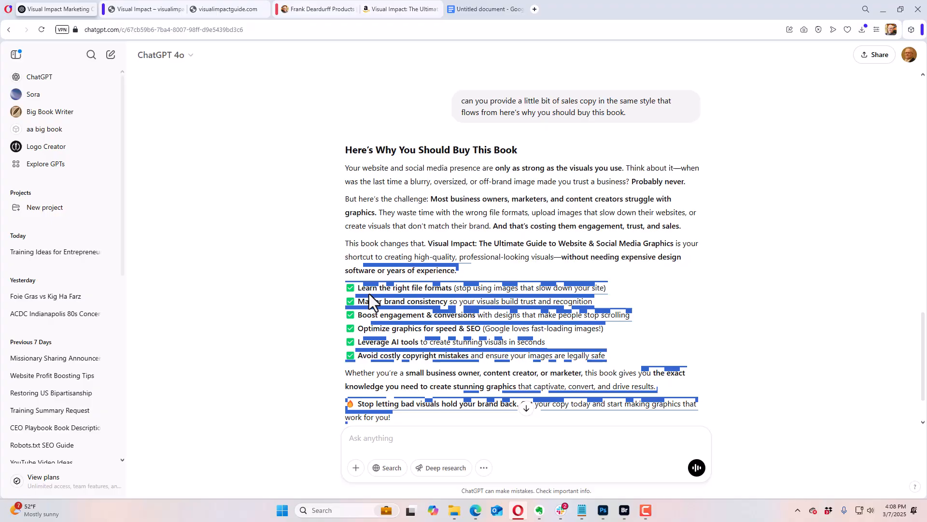
left_click_drag(357, 289, 616, 300)
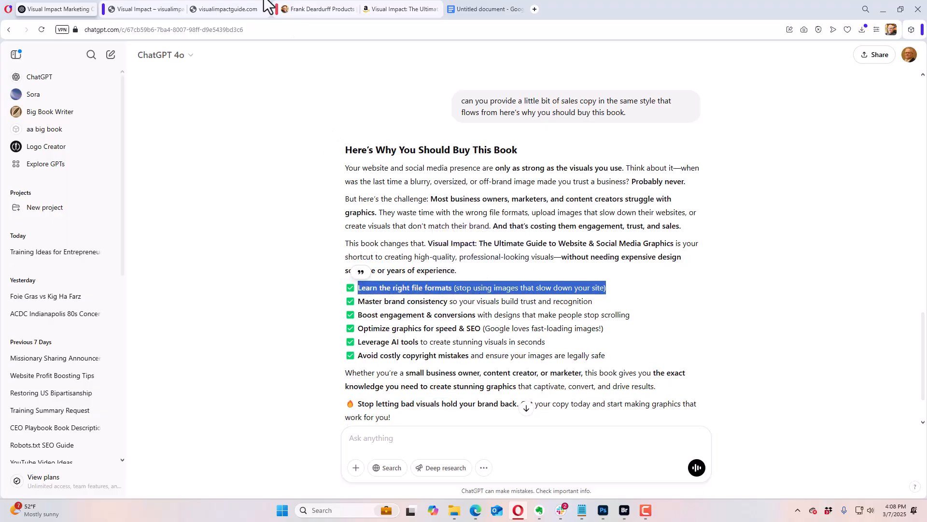
left_click(155, 12)
left_click(76, 246)
key("ctrl+v")
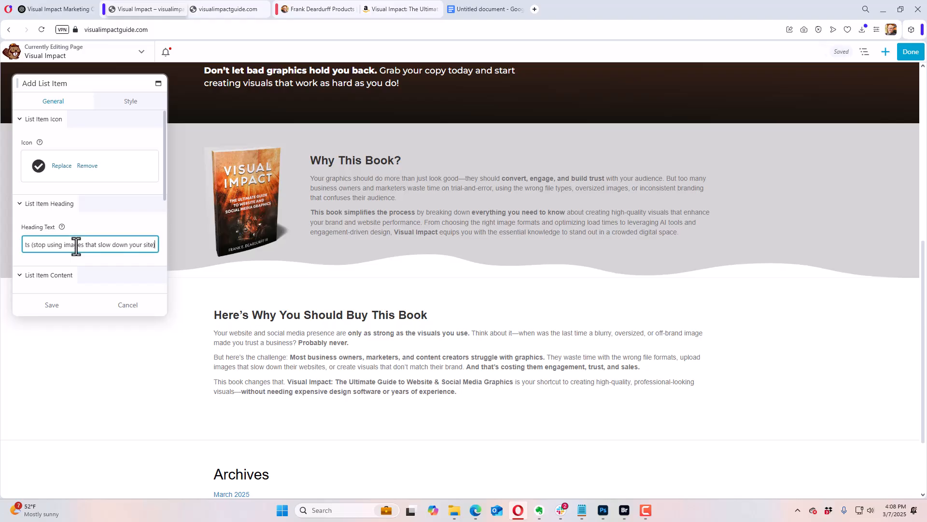
scroll(107, 217, "down", 2)
scroll(88, 215, "down", 1)
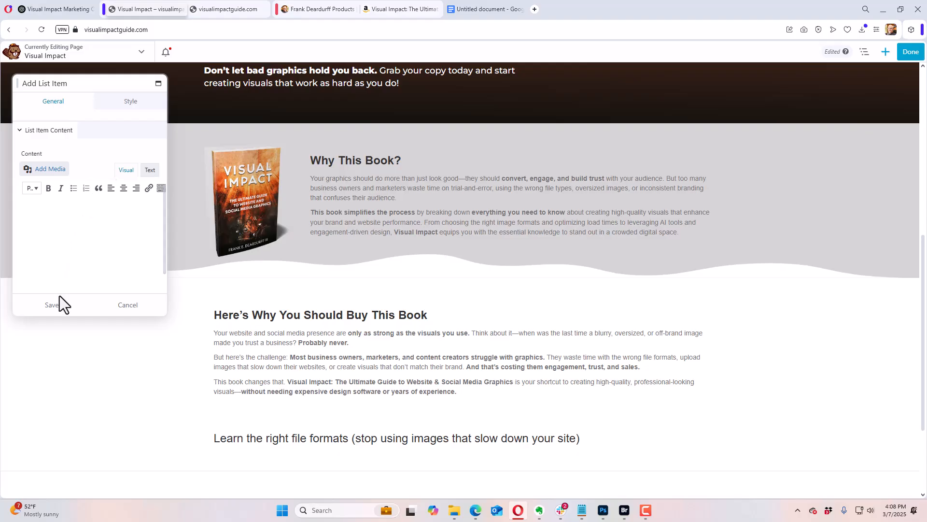
Step: Set the first list item's icon colour to orange #d06436 and save the item
left_click(131, 107)
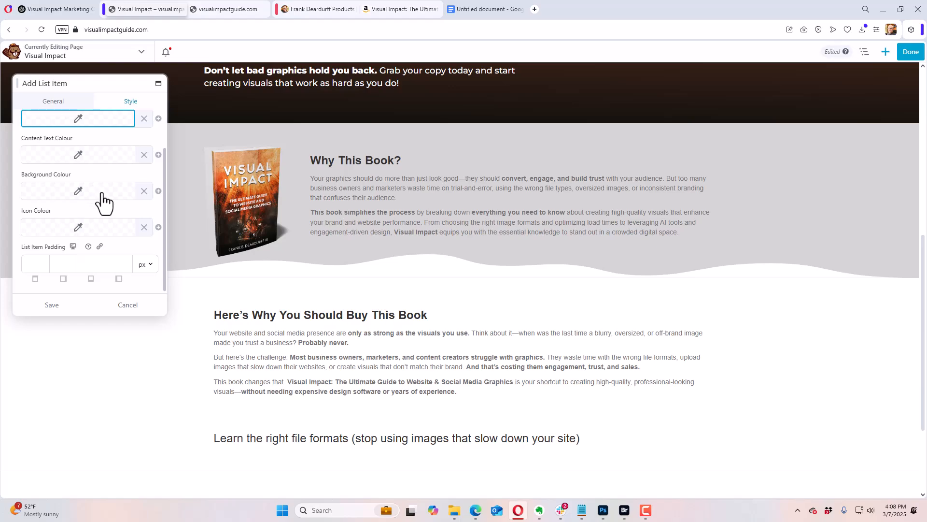
left_click(94, 231)
left_click(94, 373)
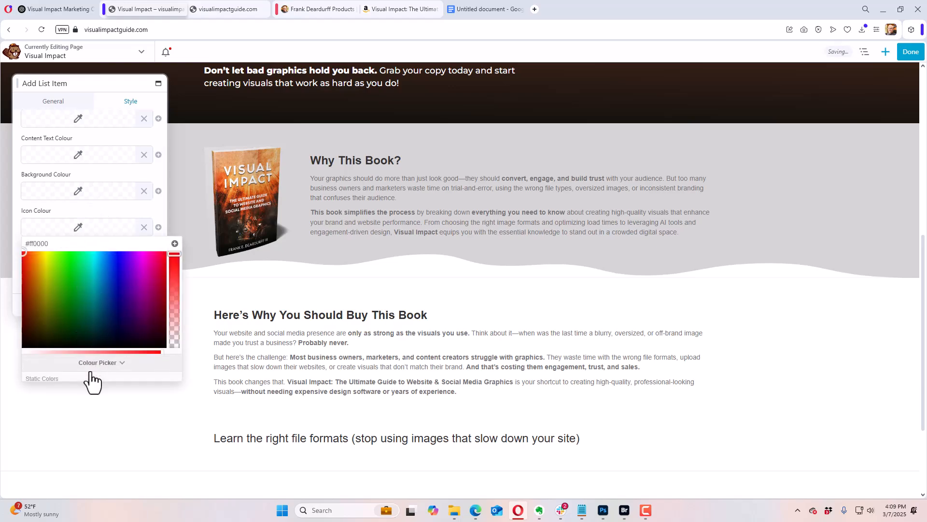
left_click(42, 289)
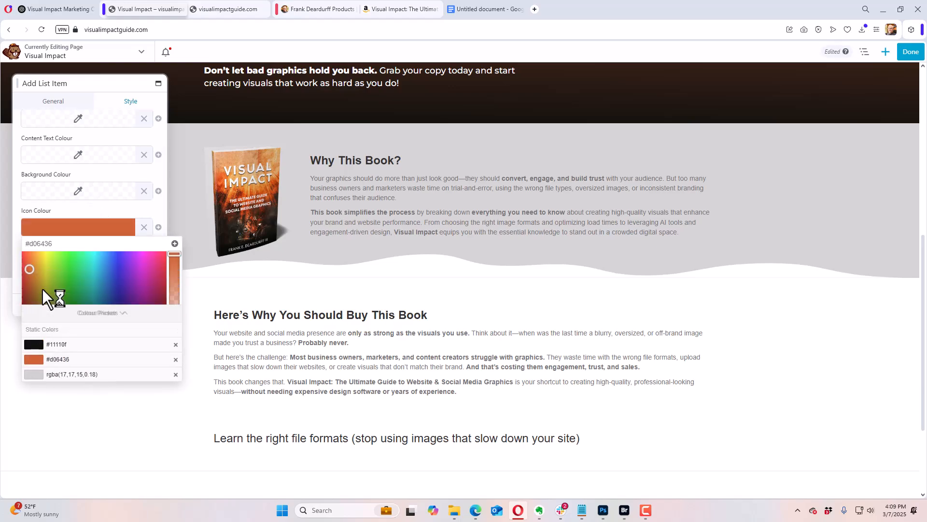
left_click(87, 217)
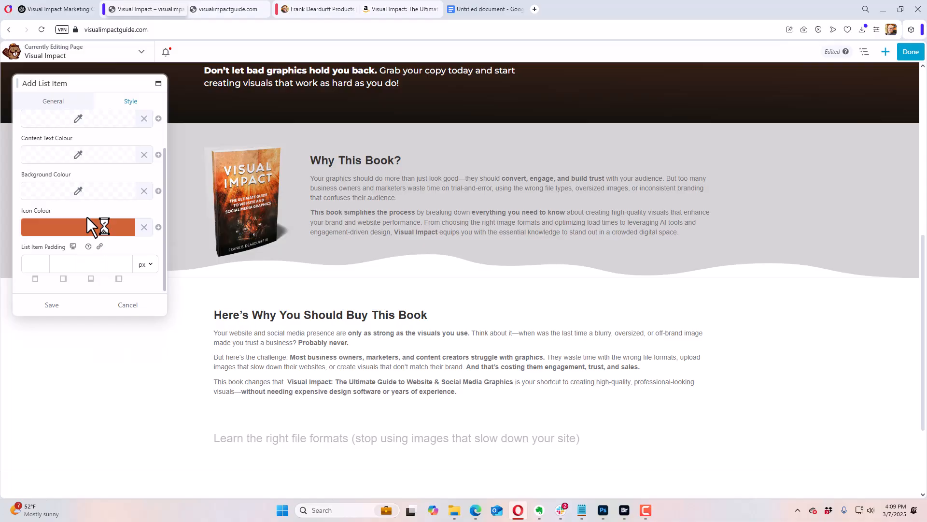
left_click(50, 305)
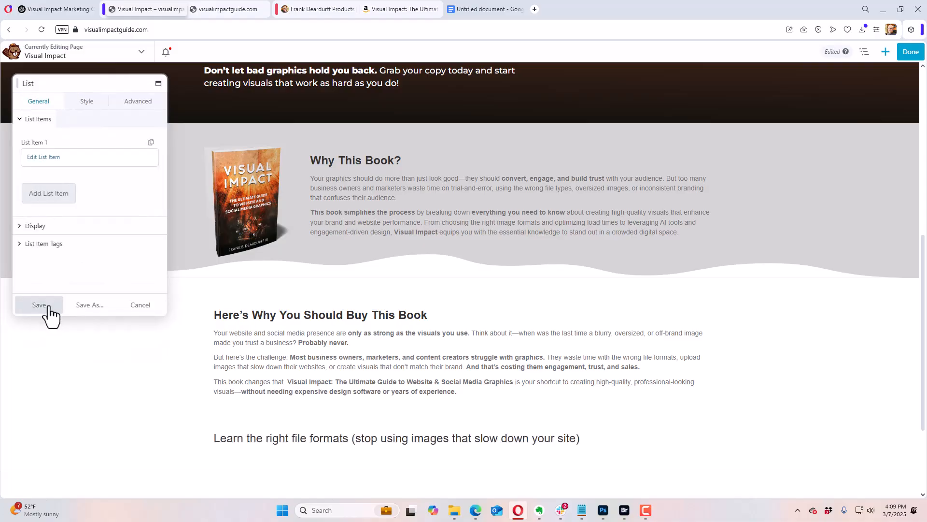
Step: Paste the copied "Learn the right file formats (stop using images that slow down your site)" into the first list item's content and save the item
left_click(52, 159)
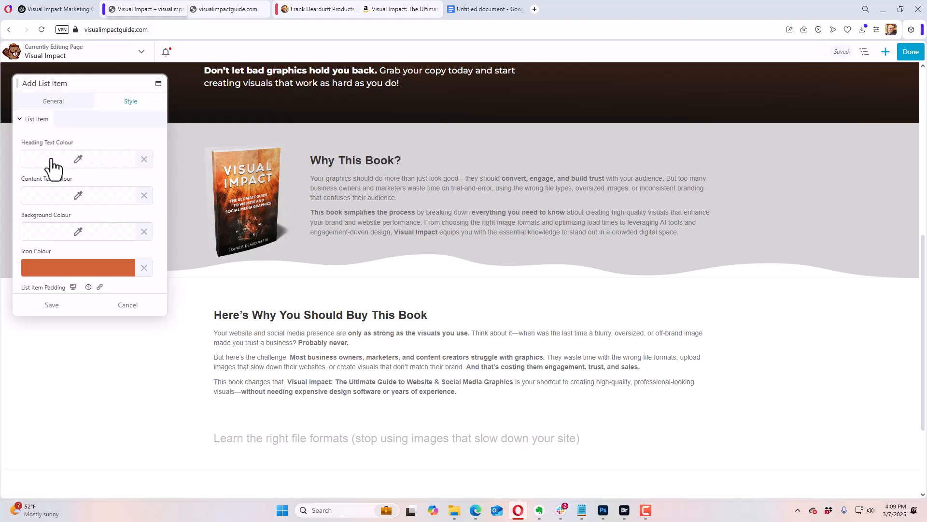
left_click(52, 103)
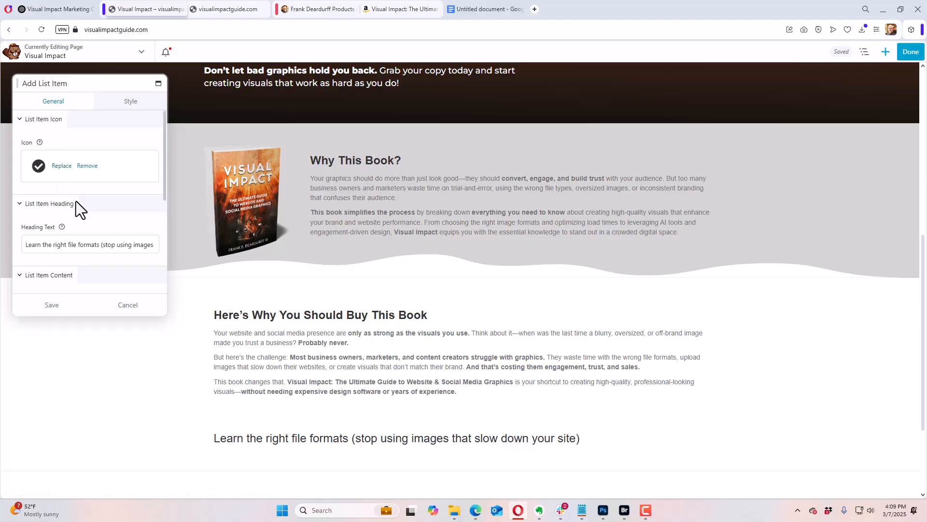
scroll(100, 217, "down", 2)
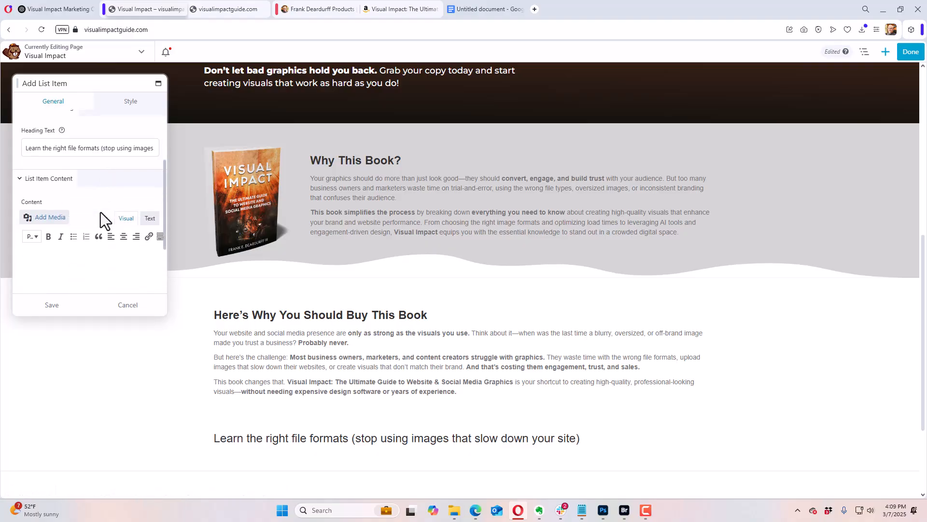
scroll(101, 213, "down", 2)
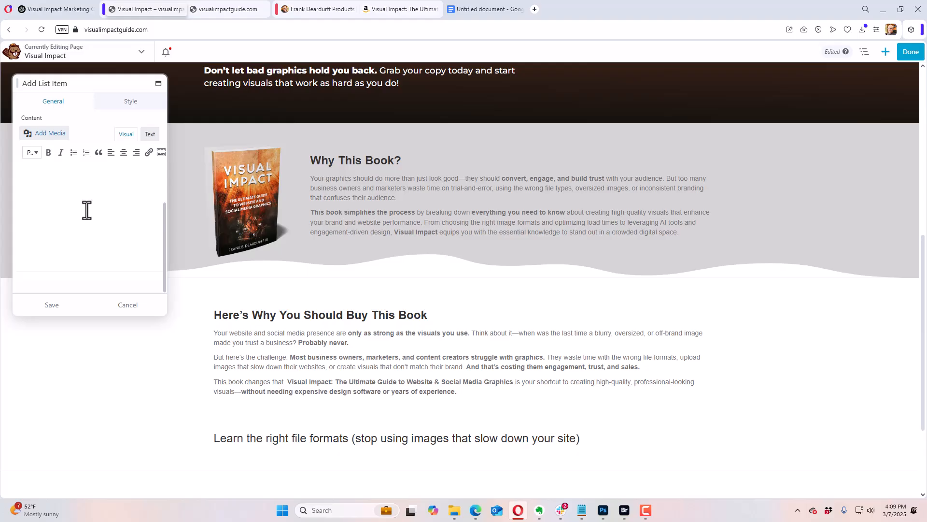
type("Learn the right file formats (stop using images that slow down your site)")
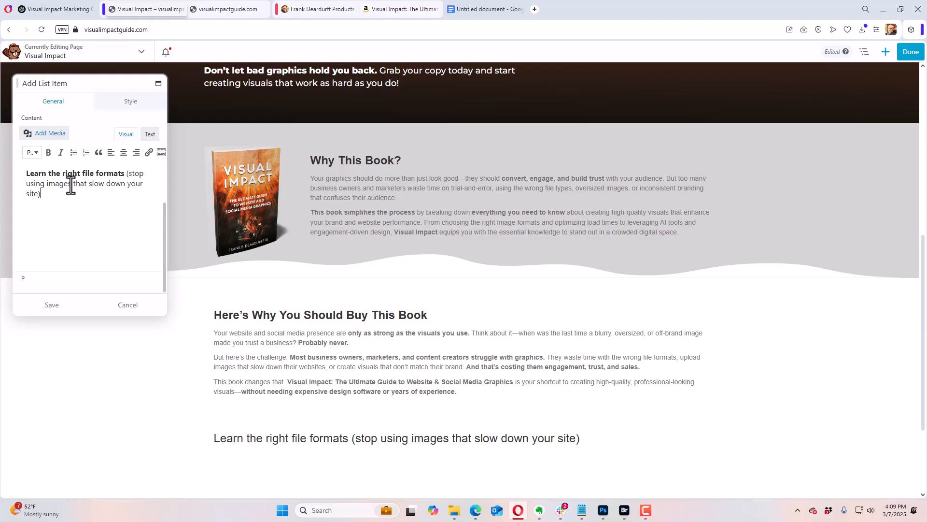
left_click(56, 304)
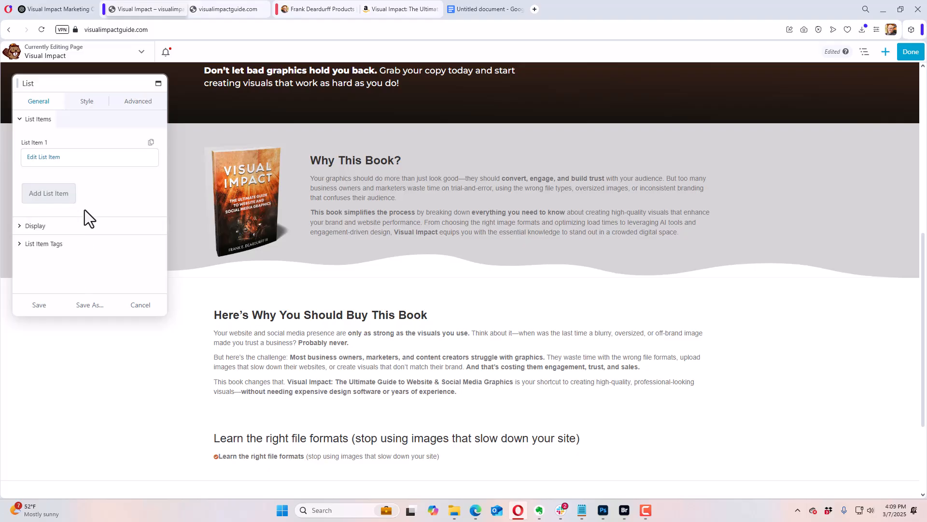
Step: Clear the first list item's heading text and save the item
left_click(54, 161)
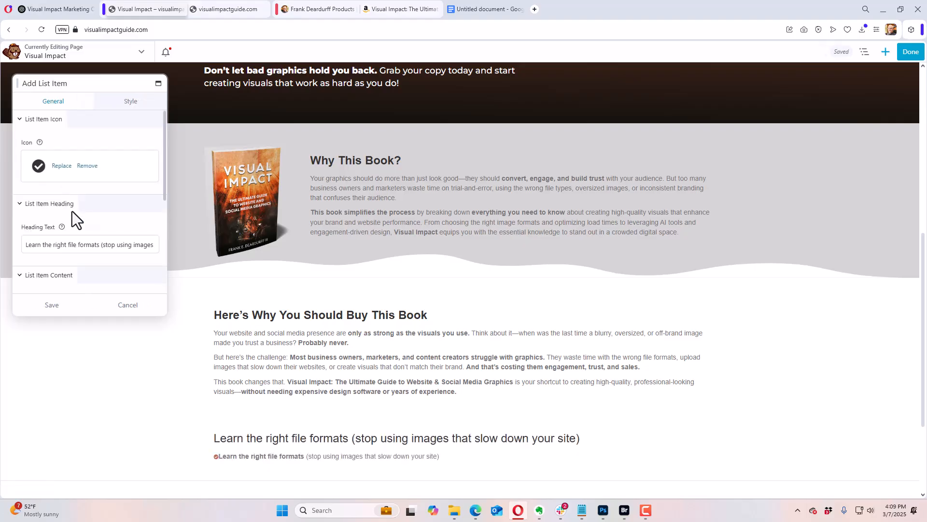
scroll(85, 245, "down", 2)
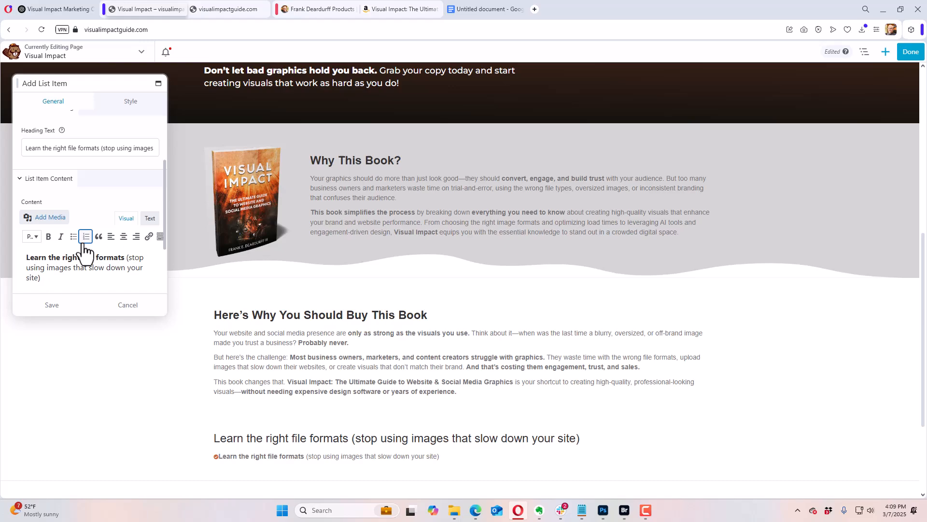
scroll(79, 207, "up", 1)
left_click(76, 201)
key("ctrl+a")
key("BackSpace")
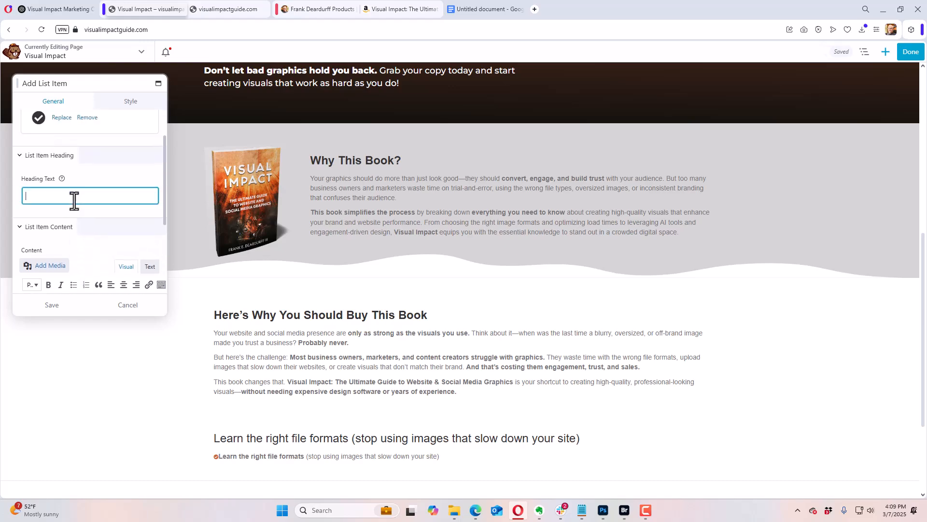
left_click(86, 176)
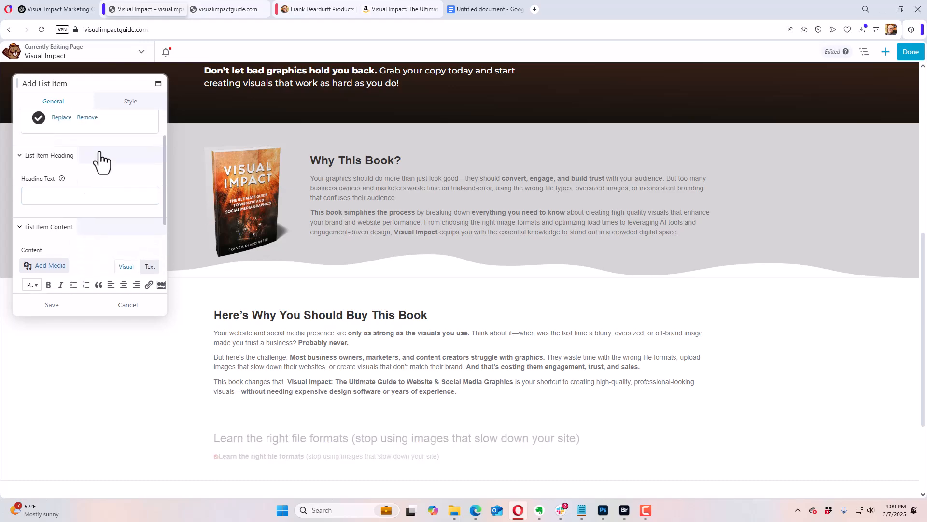
left_click(127, 102)
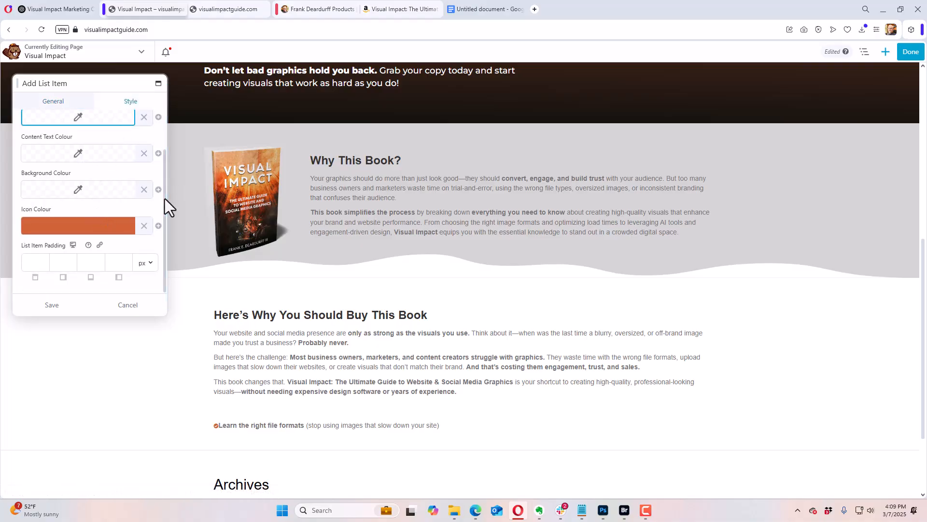
scroll(165, 190, "up", 1)
scroll(164, 207, "down", 1)
left_click(70, 103)
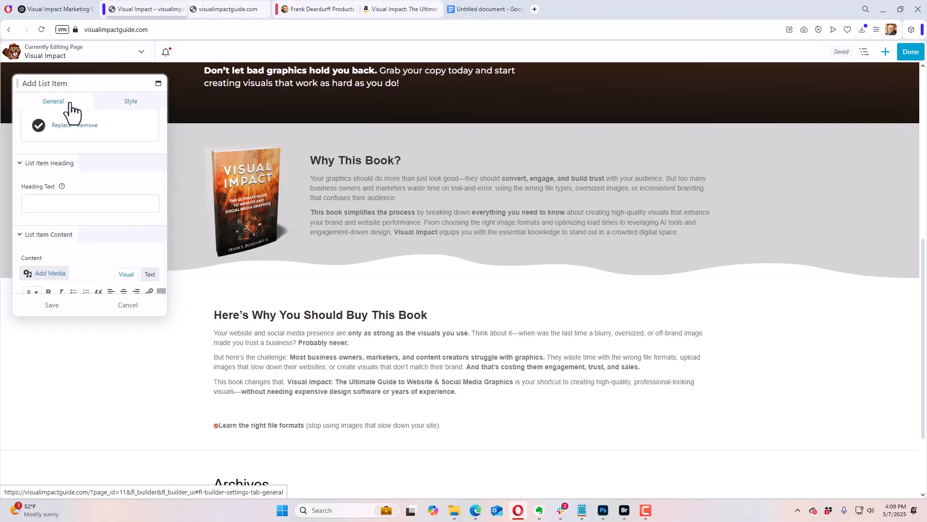
left_click(61, 306)
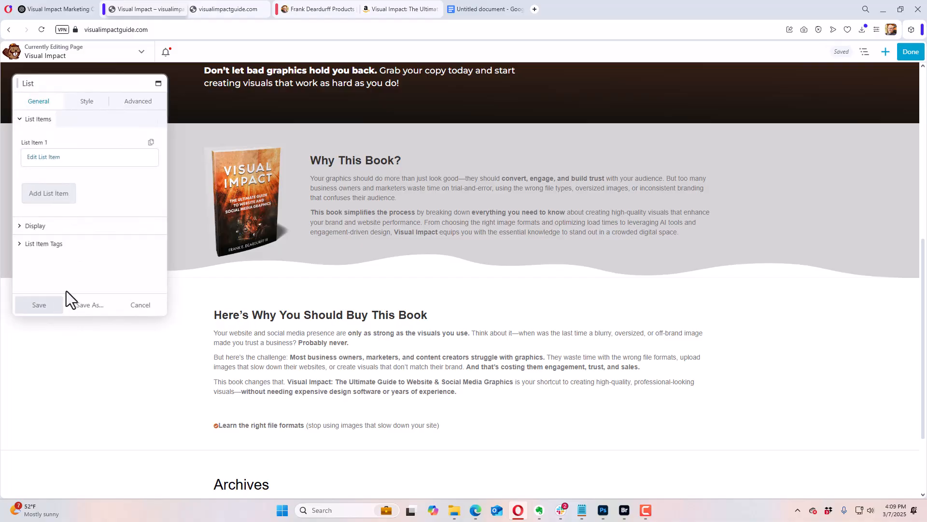
Step: Set the list-wide icon in the List module's display settings to the Font Awesome Solid circled check
left_click(24, 226)
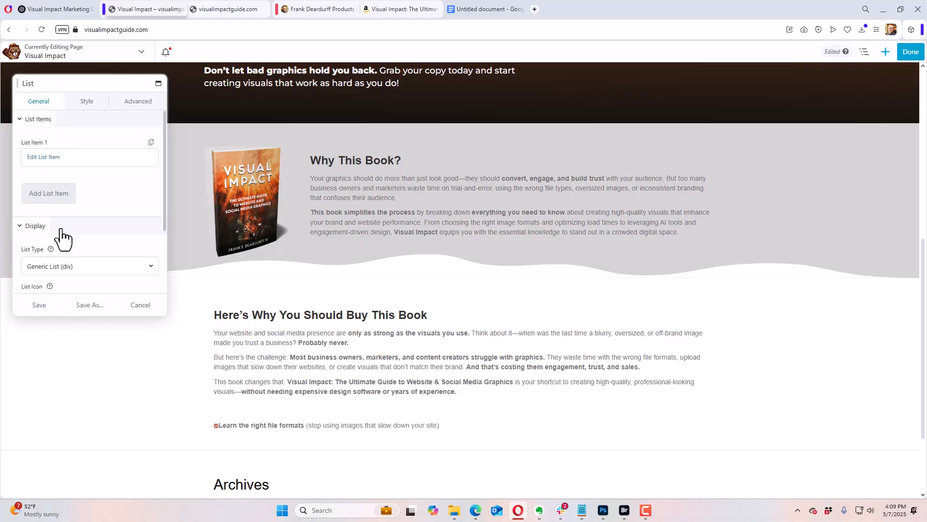
scroll(77, 235, "down", 2)
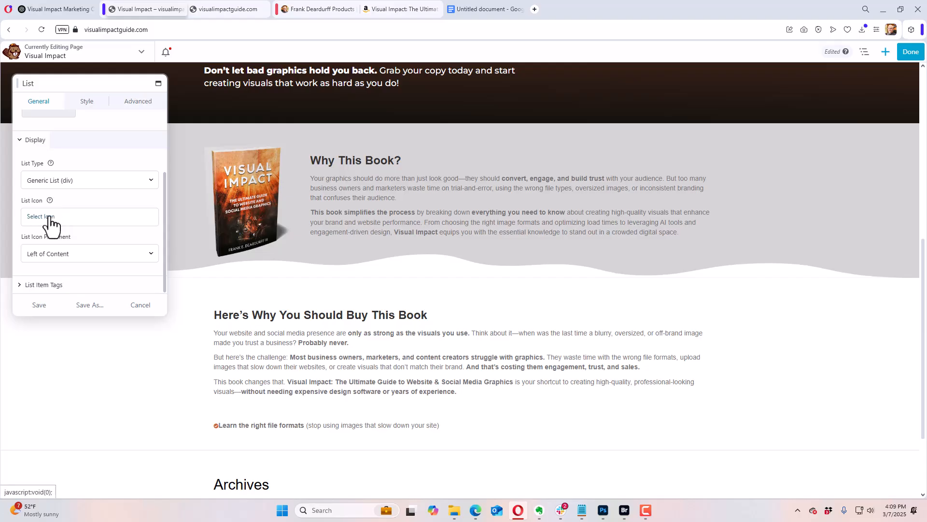
left_click(50, 219)
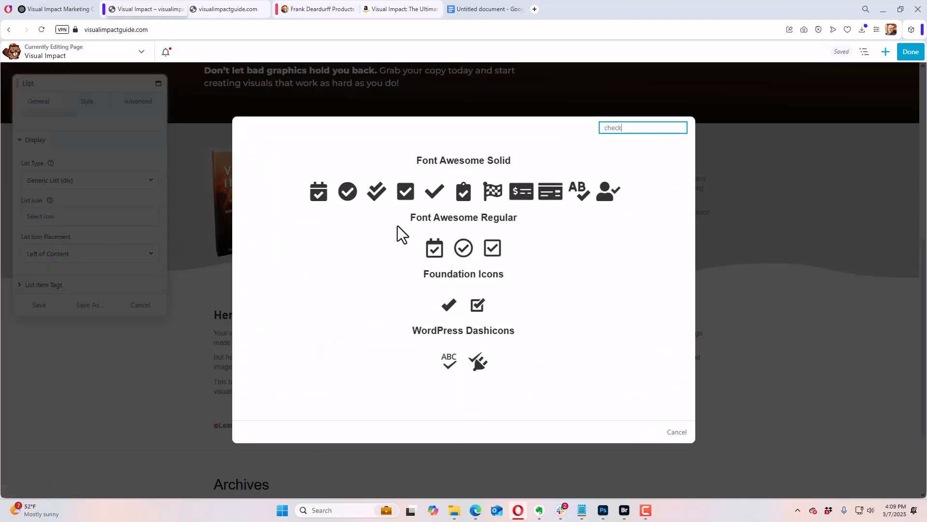
left_click(350, 199)
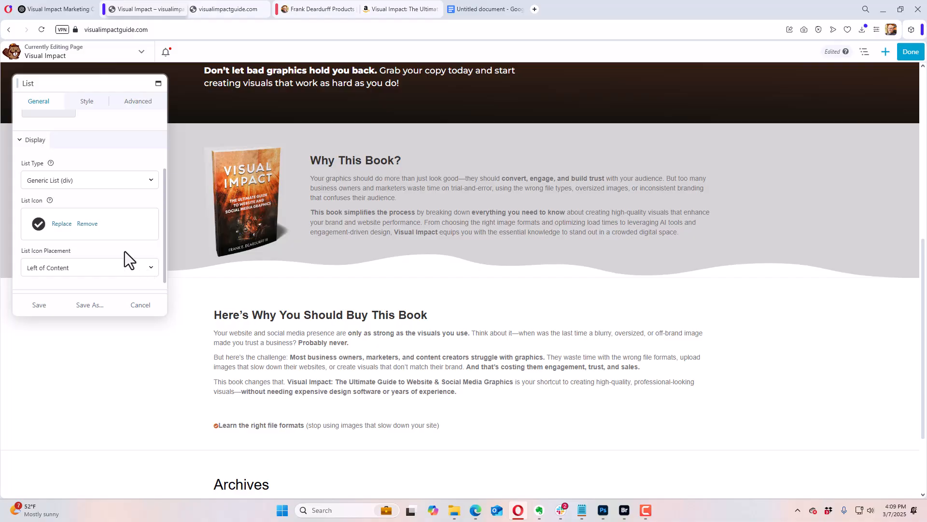
scroll(125, 251, "down", 1)
Step: Set the List module's icon size to 35 px
left_click(88, 103)
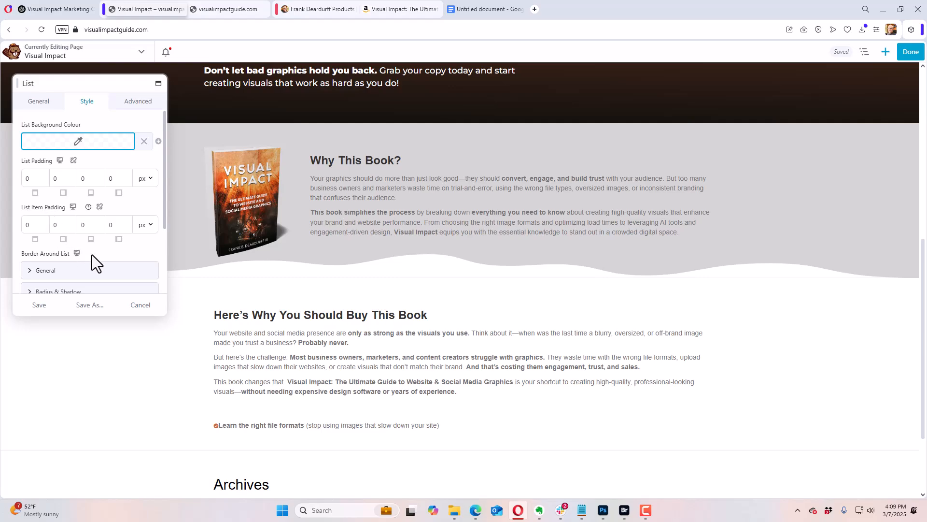
scroll(97, 256, "down", 3)
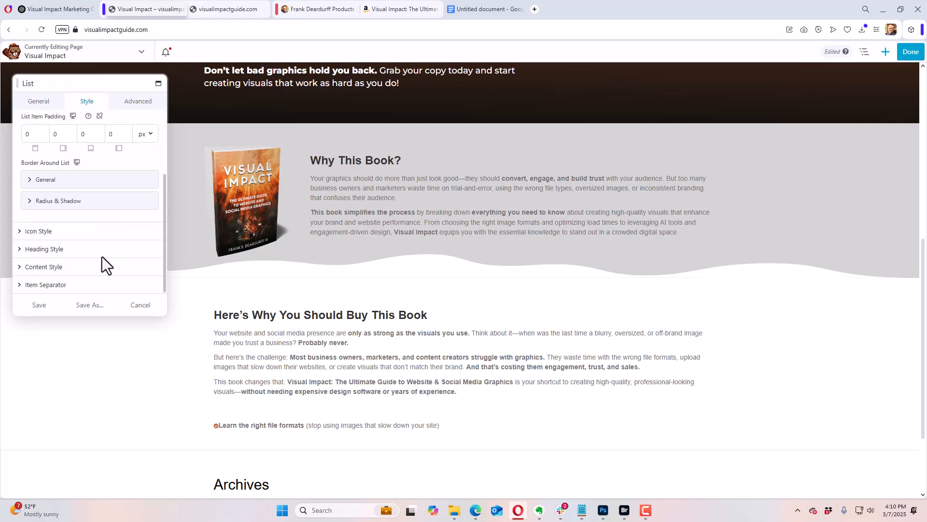
left_click(25, 231)
scroll(89, 236, "down", 3)
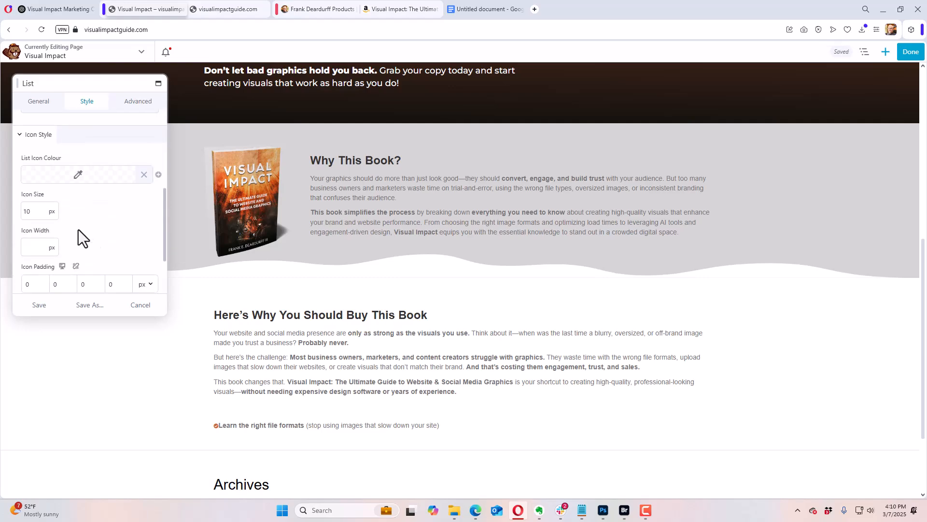
left_click_drag(41, 233, 74, 238)
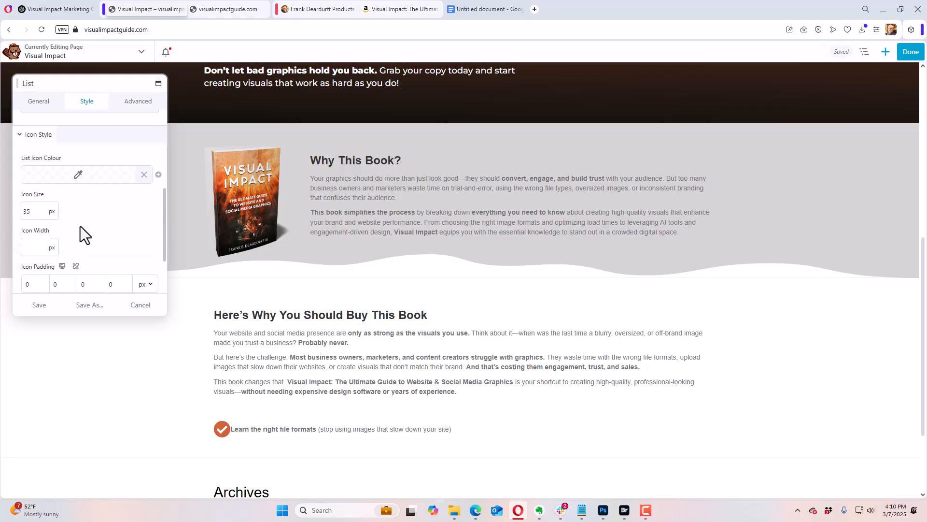
Step: Set the list icon padding to 12 px on all four sides
scroll(82, 229, "down", 3)
left_click(63, 209)
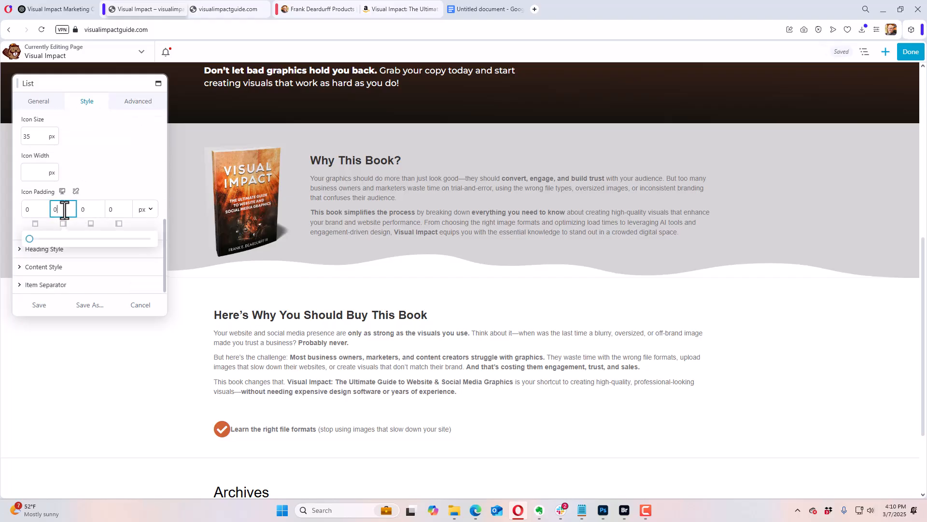
left_click_drag(29, 239, 44, 240)
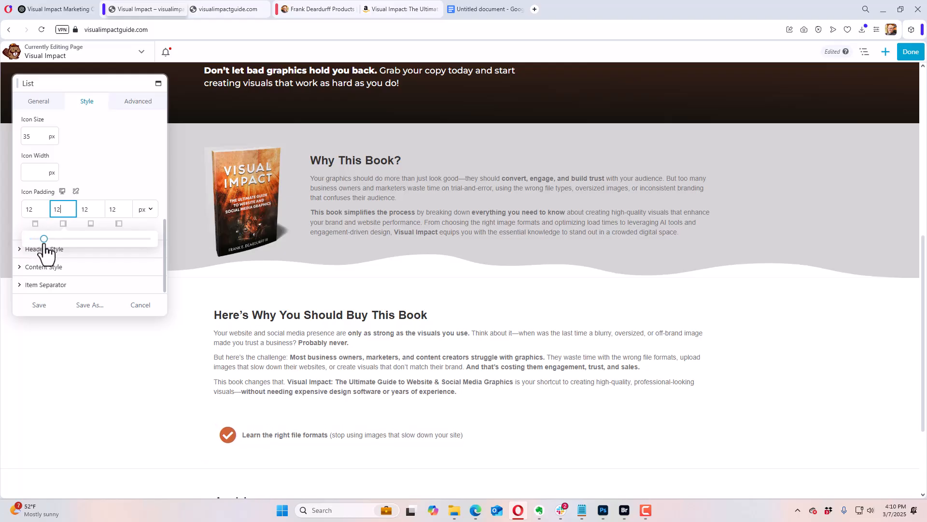
left_click(98, 179)
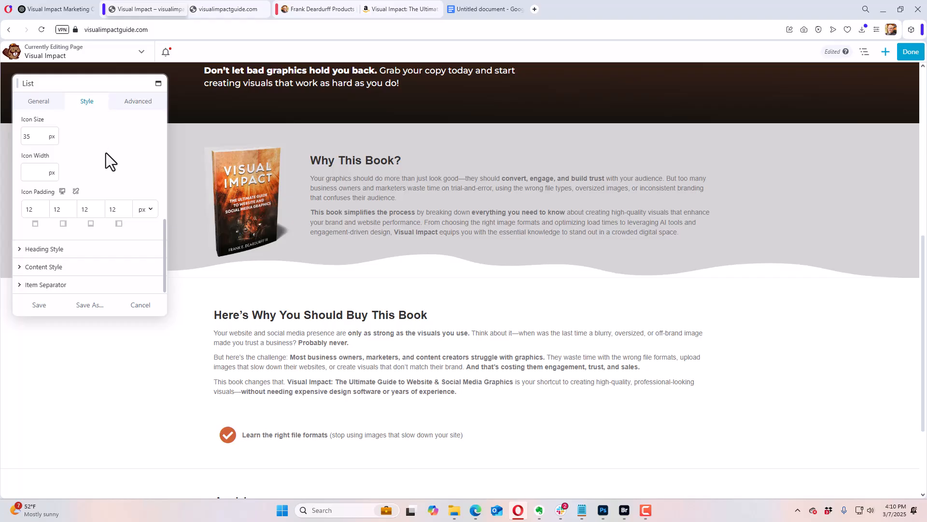
Step: Set the list content's font family to Montserrat
left_click(60, 266)
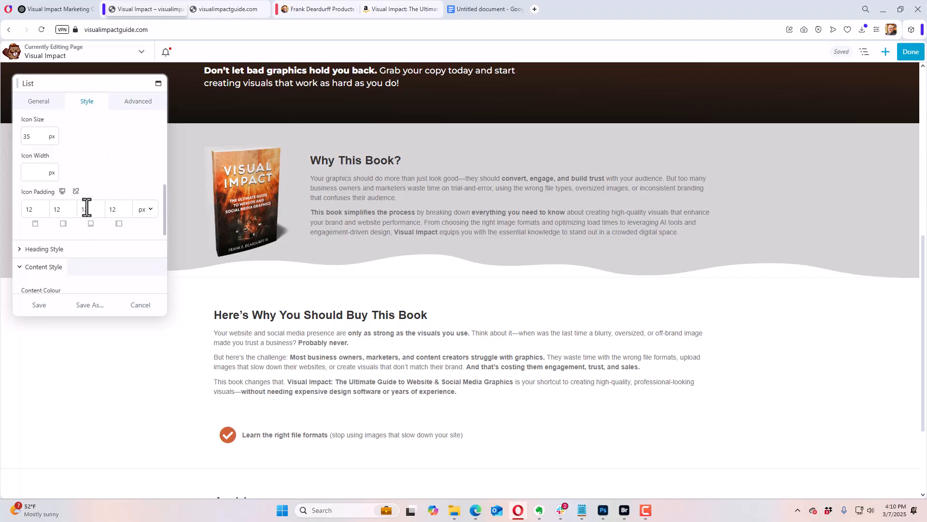
scroll(87, 207, "down", 3)
scroll(88, 204, "down", 2)
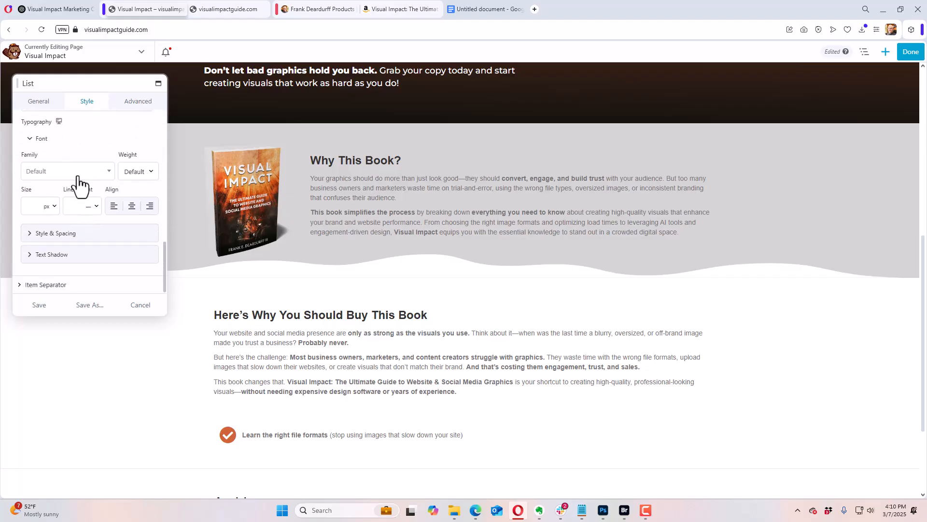
left_click(79, 174)
scroll(68, 231, "down", 1)
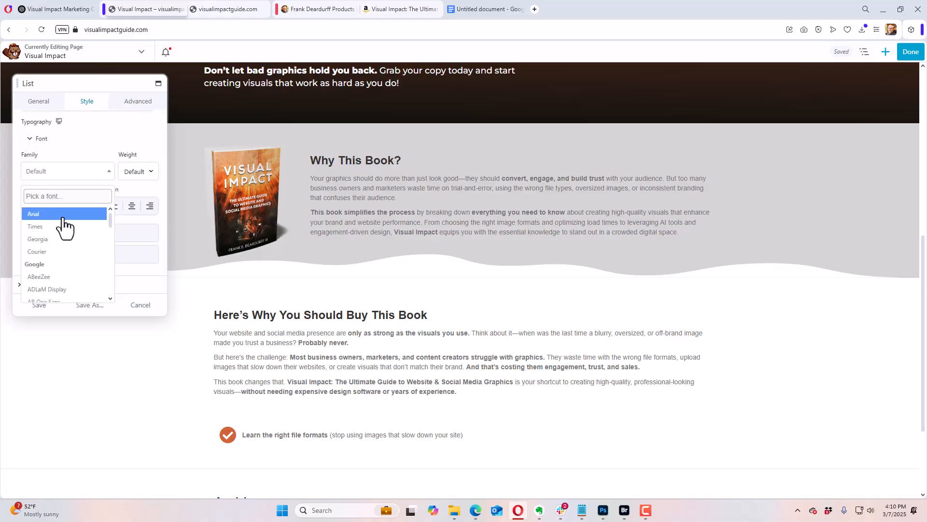
type("monra")
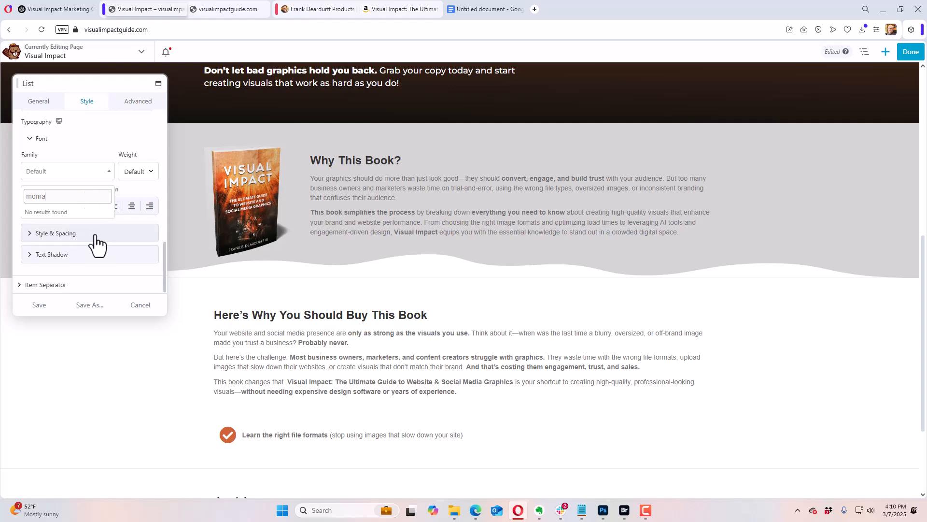
key("BackSpace")
key("BackSpace")
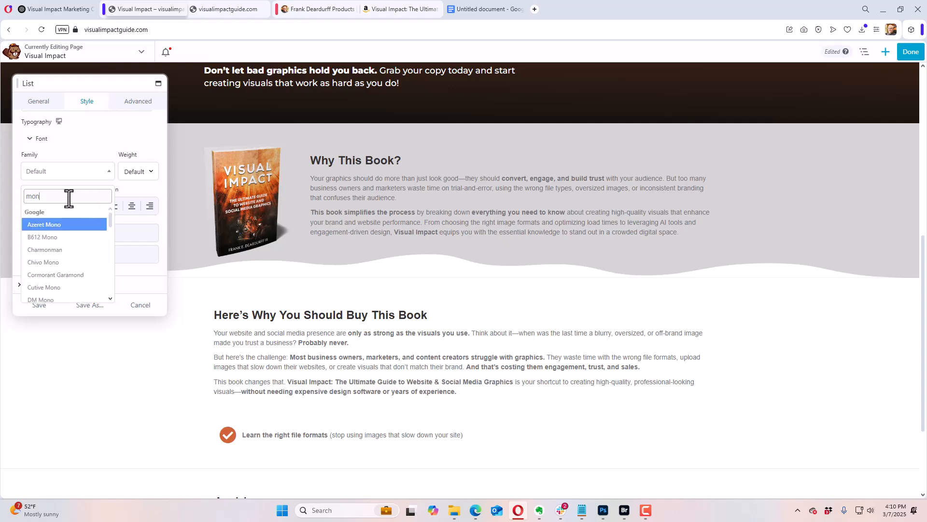
key("BackSpace")
key("BackSpace")
type("ts")
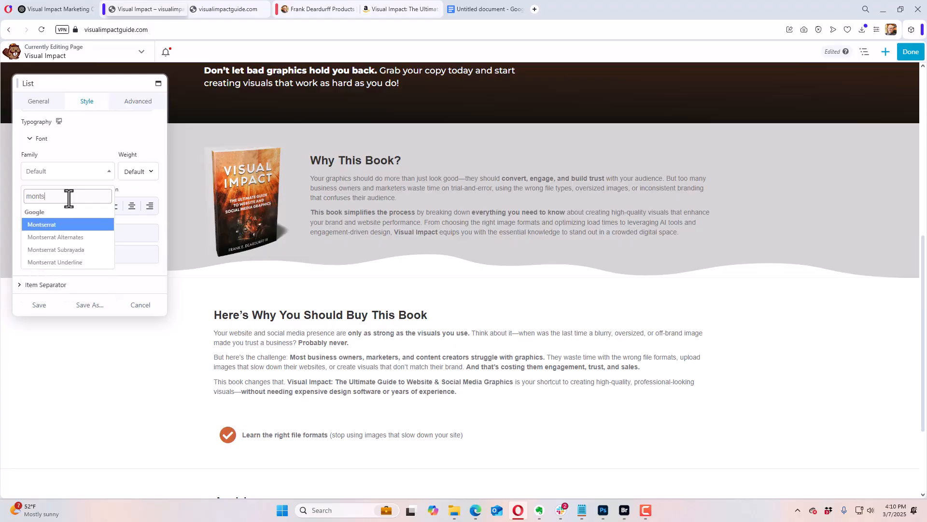
left_click(45, 224)
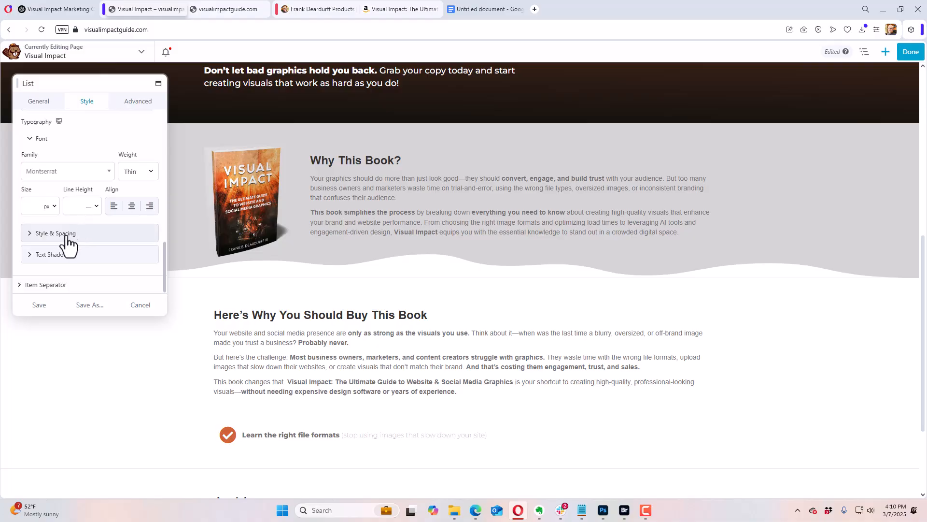
Step: Set the list content's font size to 18 px and its weight to Semi-Bold
left_click(35, 208)
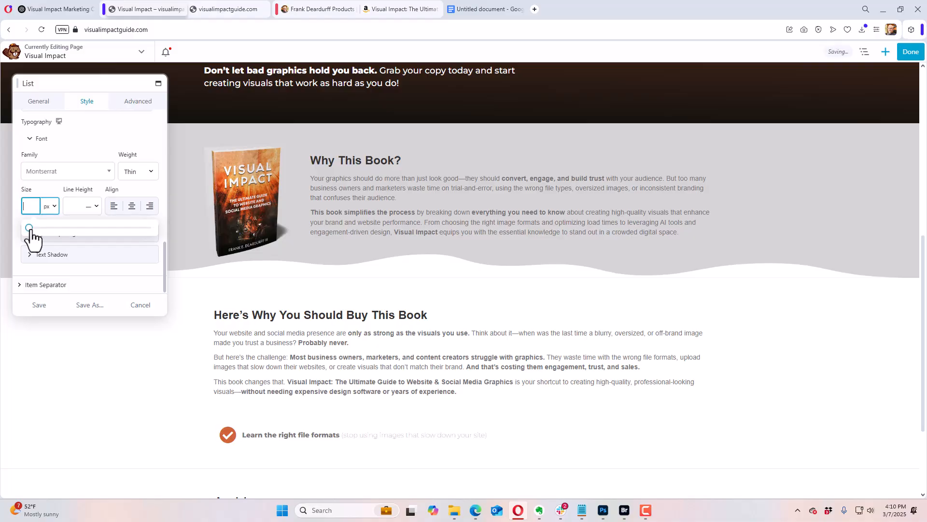
left_click_drag(30, 231, 38, 231)
left_click(141, 175)
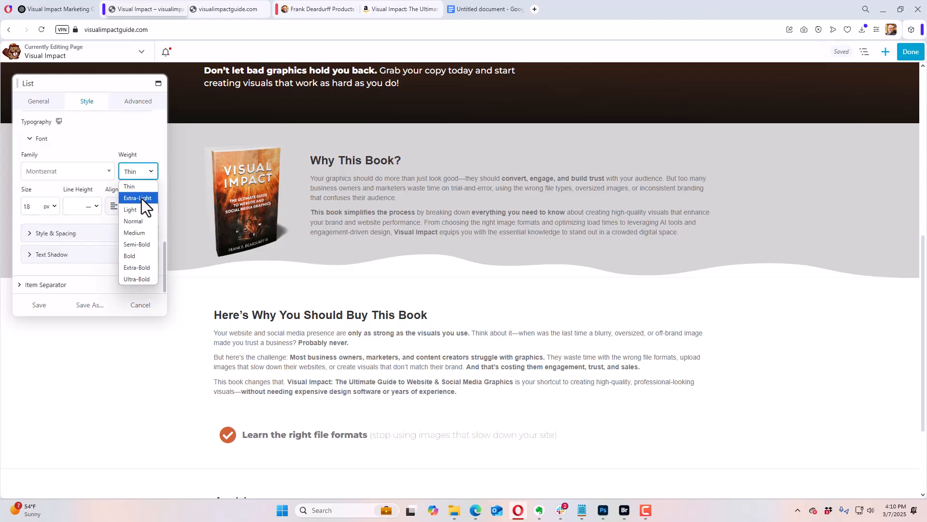
left_click(138, 244)
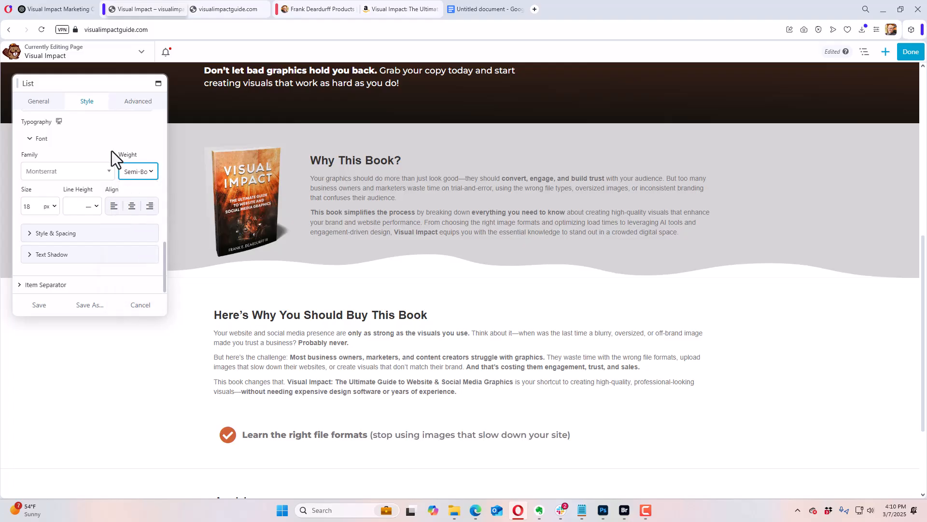
left_click(103, 141)
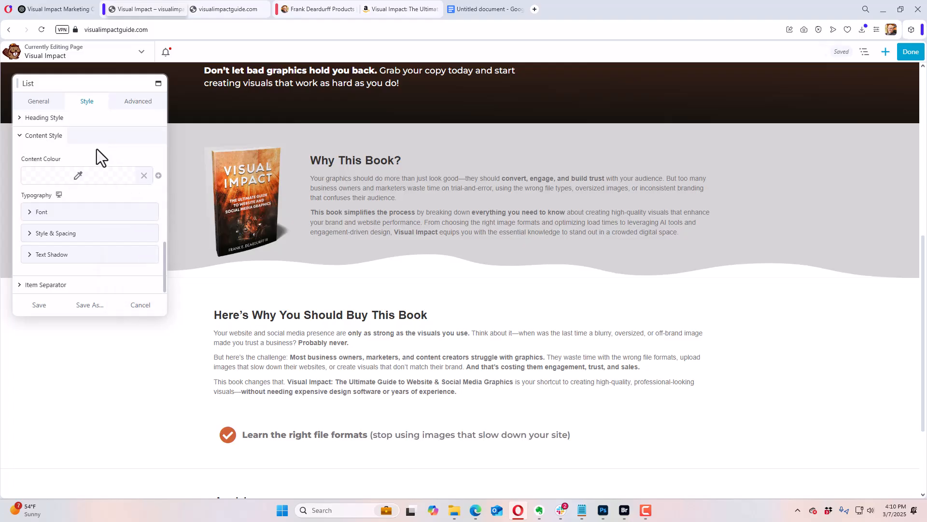
Step: Set the list's content colour to the saved static color #11110f
left_click(83, 176)
left_click(85, 321)
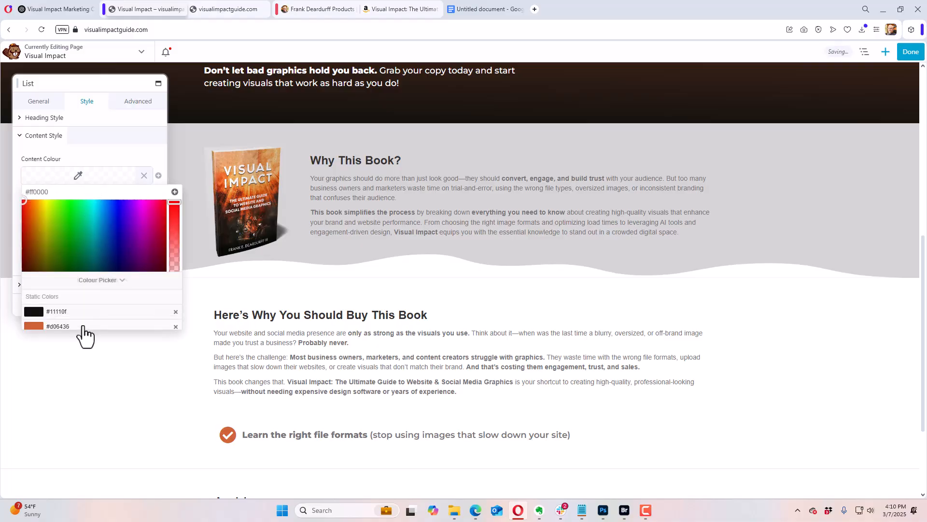
left_click(60, 223)
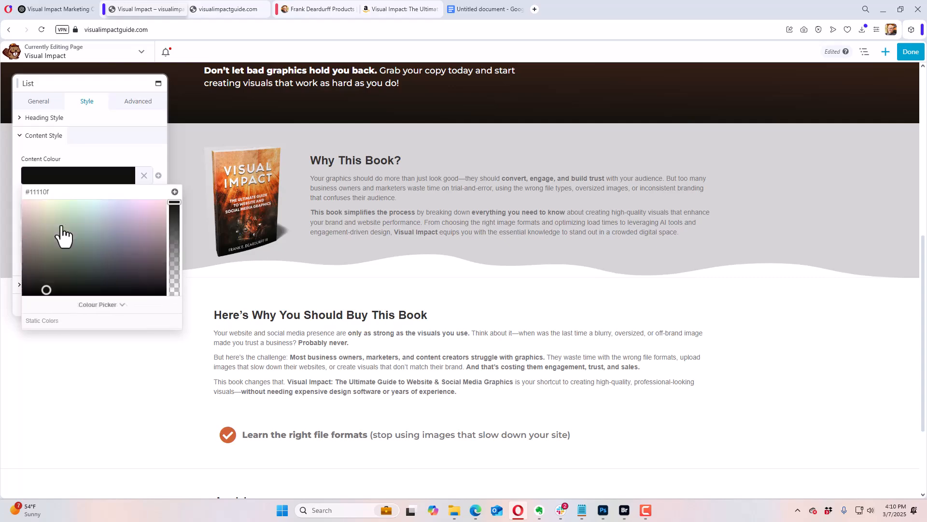
left_click(92, 152)
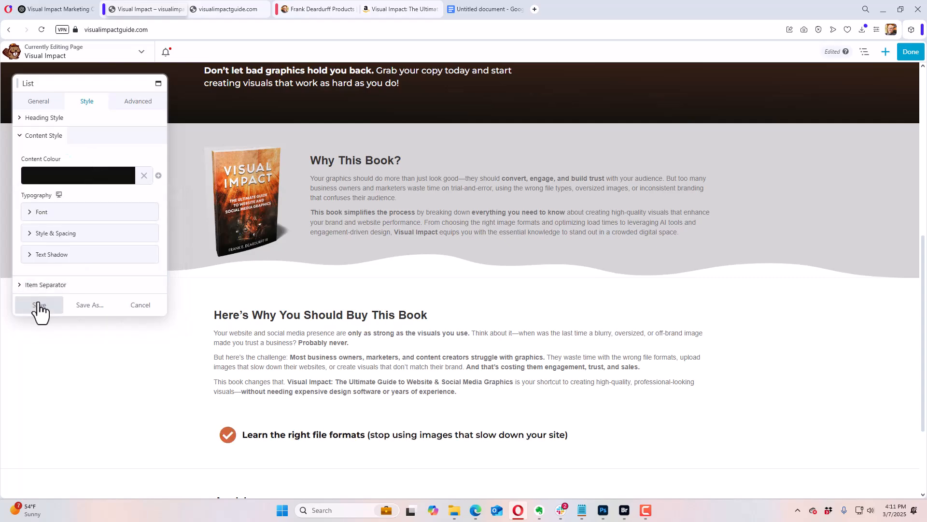
Step: Duplicate the first list item and replace the copy's content with "Master brand consistency so your visuals build trust and recognition" from ChatGPT
left_click(43, 104)
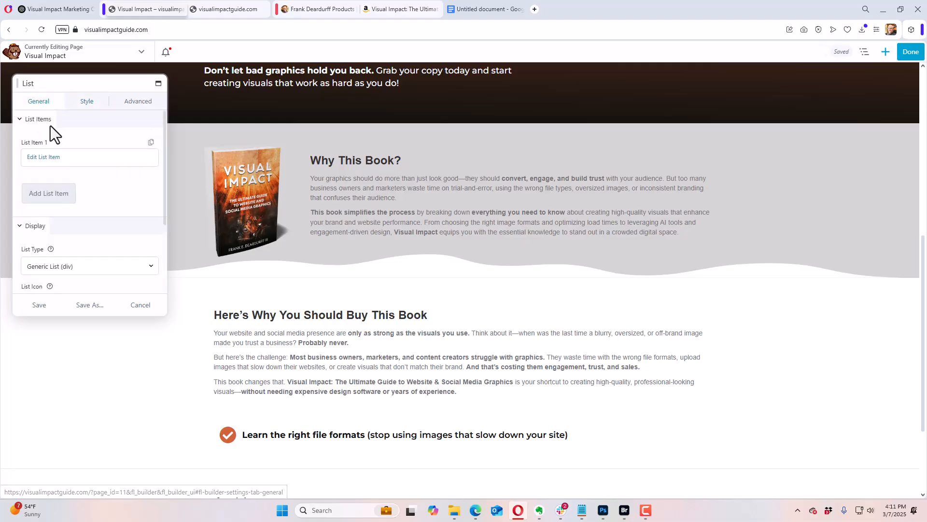
left_click(151, 143)
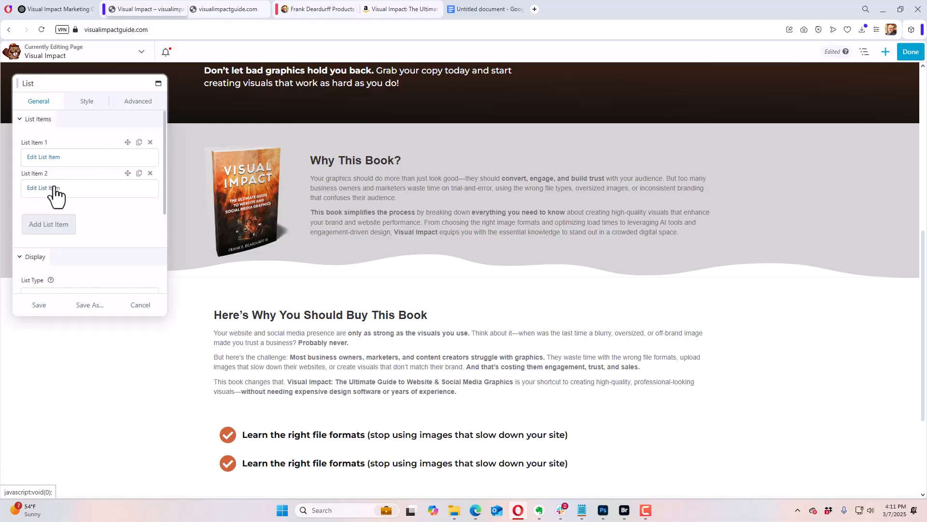
left_click(56, 188)
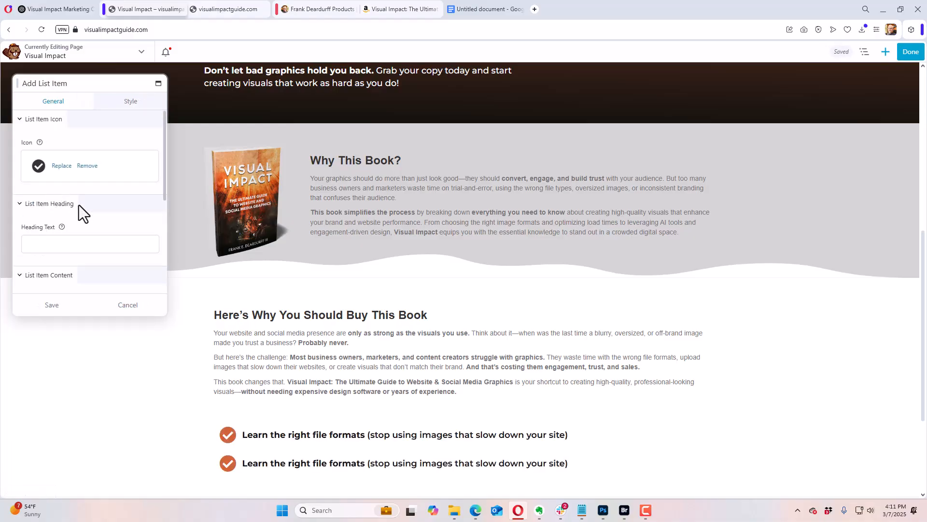
scroll(85, 212, "down", 3)
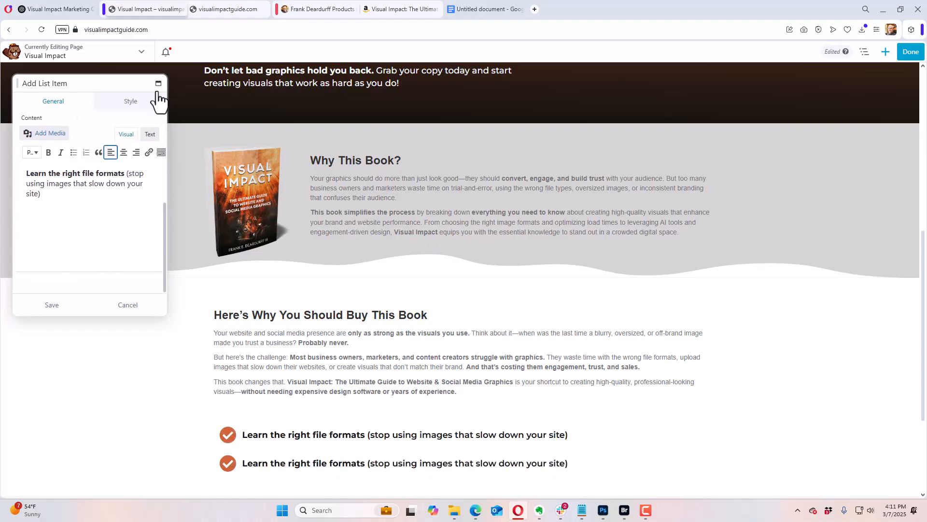
left_click(79, 10)
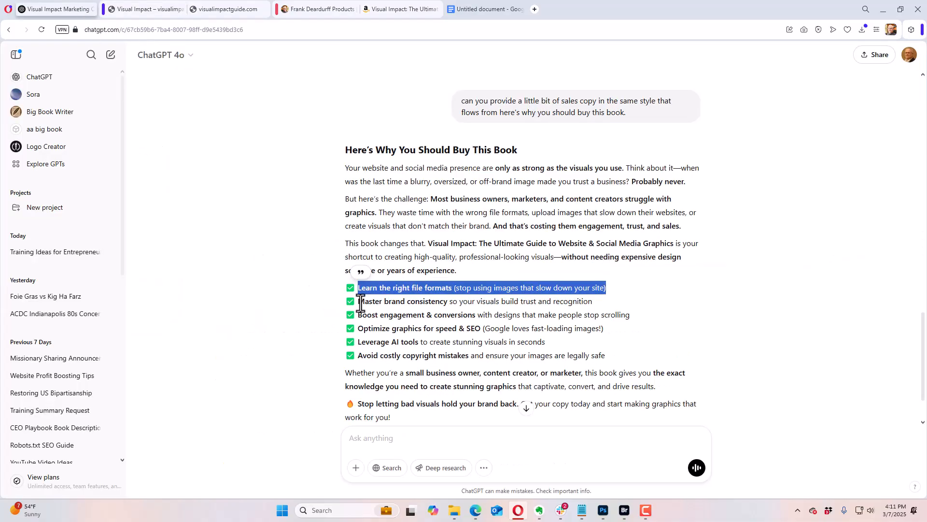
left_click_drag(361, 303, 604, 307)
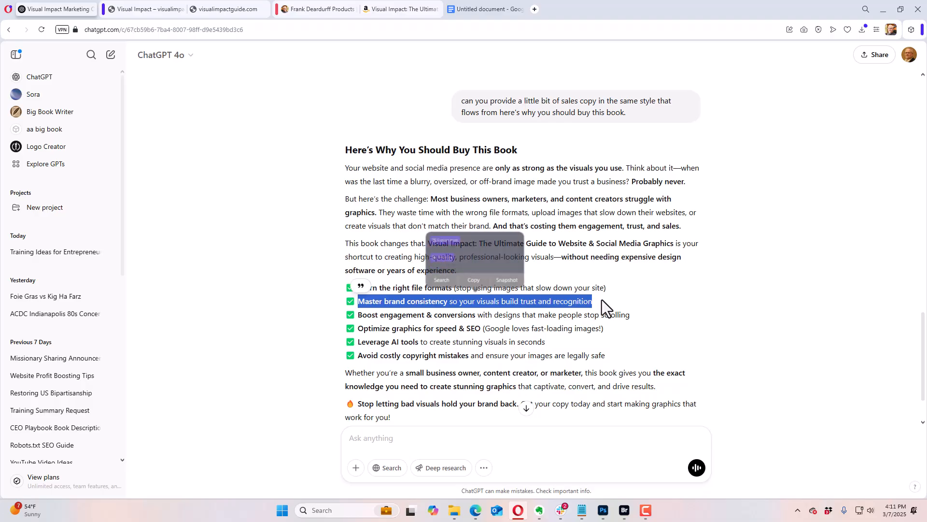
key("ctrl+c")
left_click(130, 16)
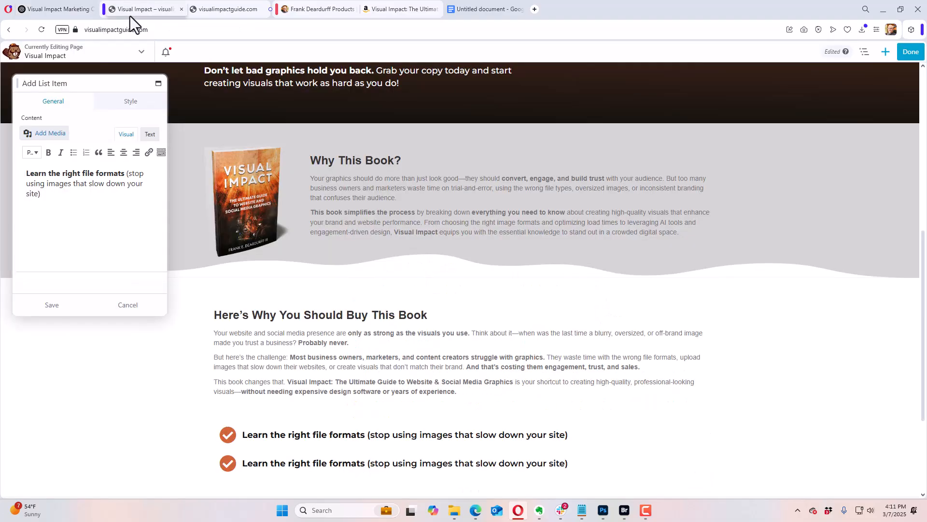
left_click(46, 207)
key("ctrl+a")
key("ctrl+v")
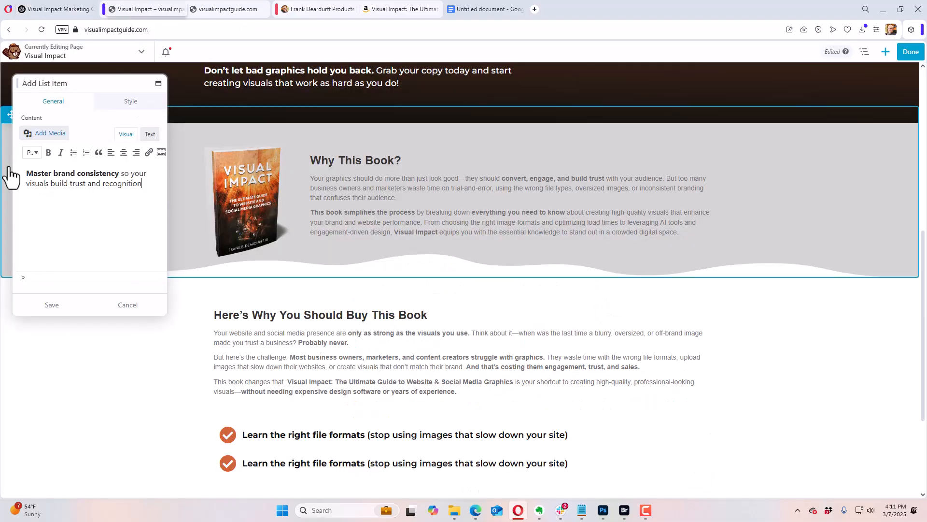
left_click(57, 304)
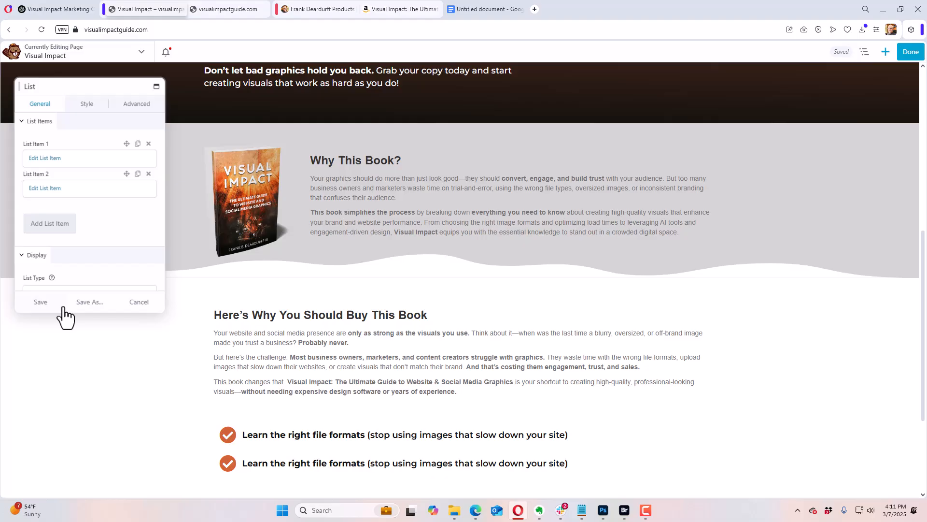
Step: Duplicate the second list item and replace the copy's content with ChatGPT's "Boost engagement & conversions with designs that make people stop scrolling"
left_click(139, 173)
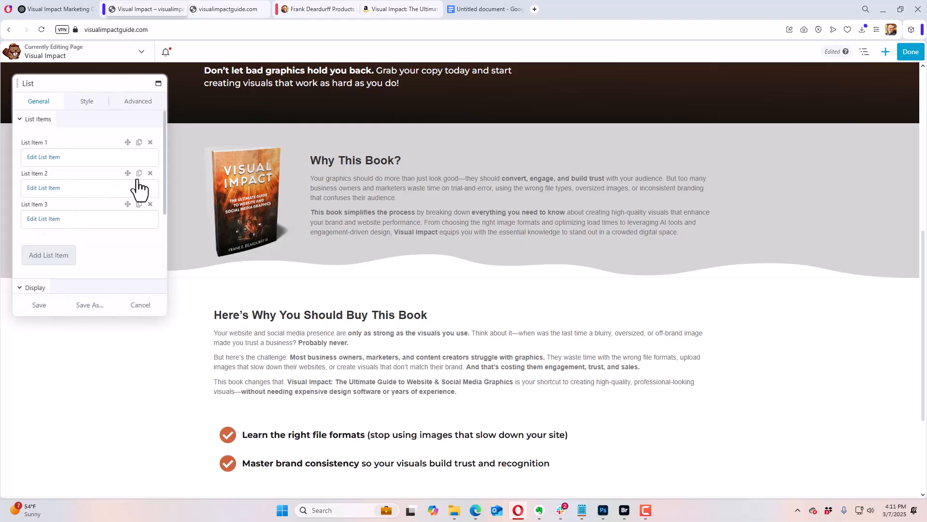
left_click(52, 221)
left_click(46, 9)
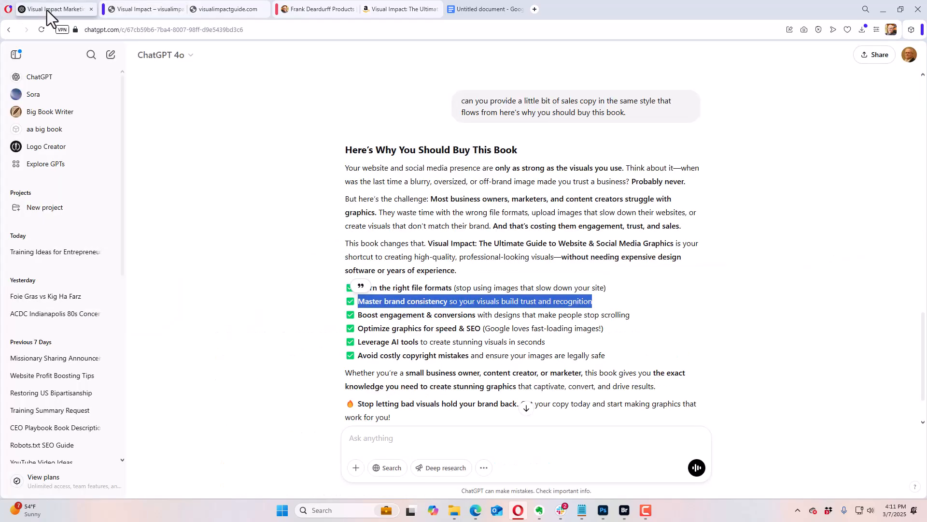
left_click_drag(357, 318, 636, 317)
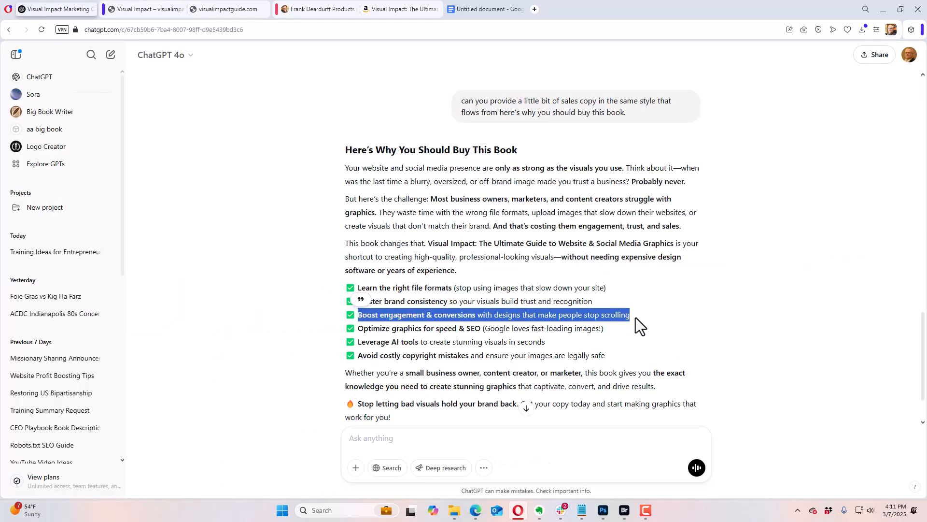
left_click(153, 13)
scroll(119, 224, "down", 3)
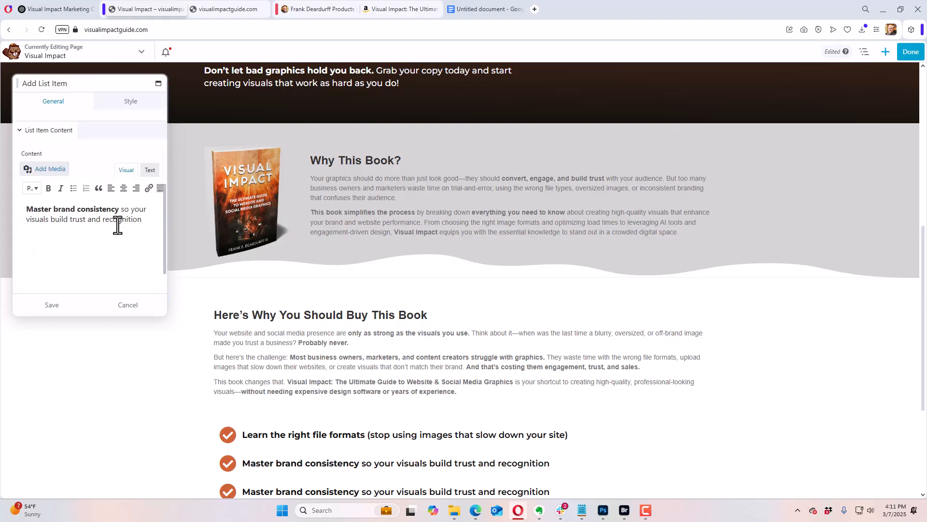
triple_click(110, 223)
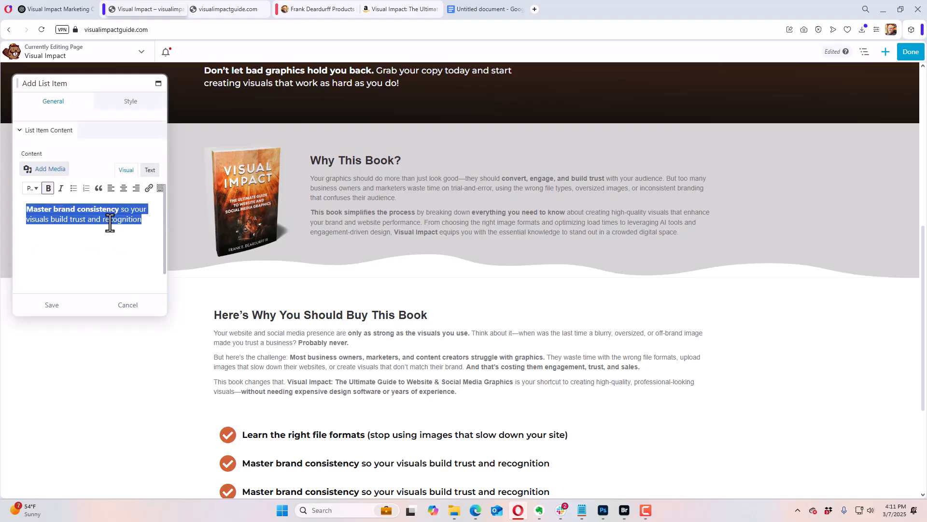
key("ctrl+v")
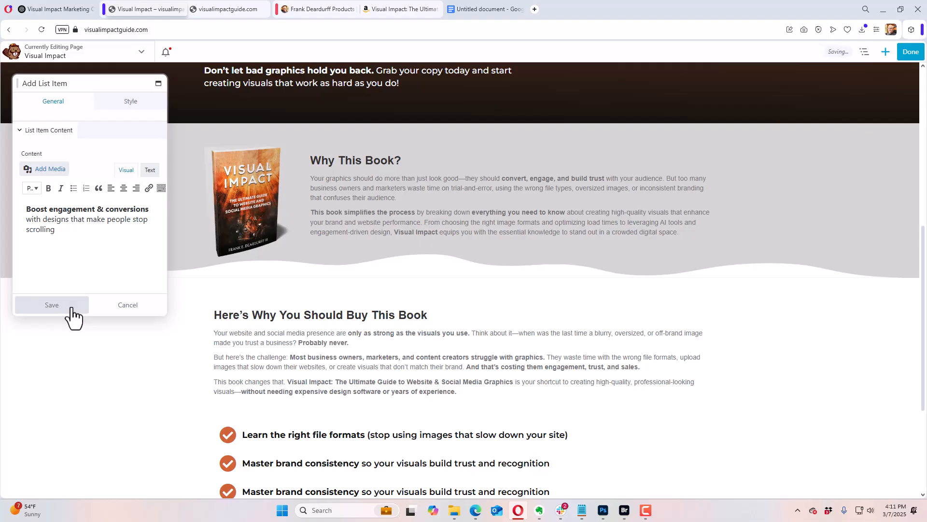
left_click(71, 308)
Step: Duplicate the third list item and replace the copy's content with ChatGPT's "Optimize graphics for speed & SEO (Google loves fast-loading images!)"
scroll(472, 311, "down", 3)
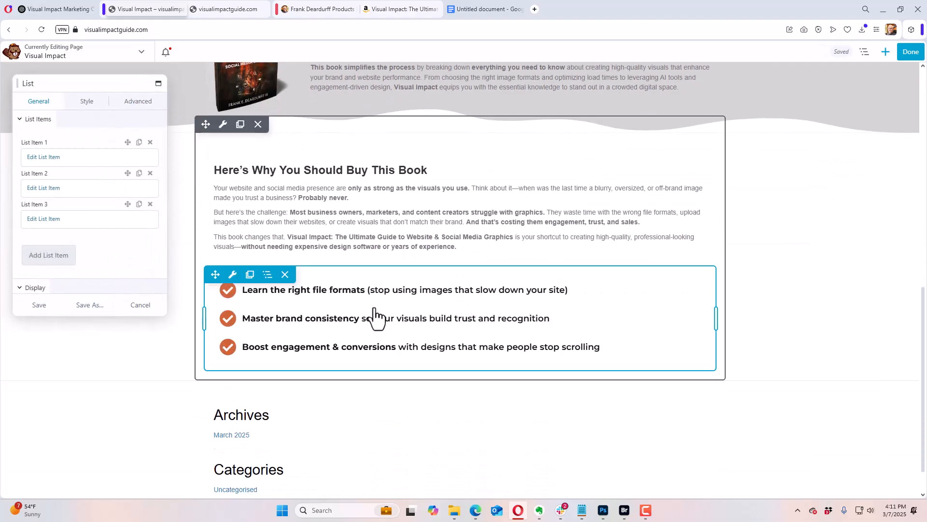
left_click(139, 204)
left_click(56, 258)
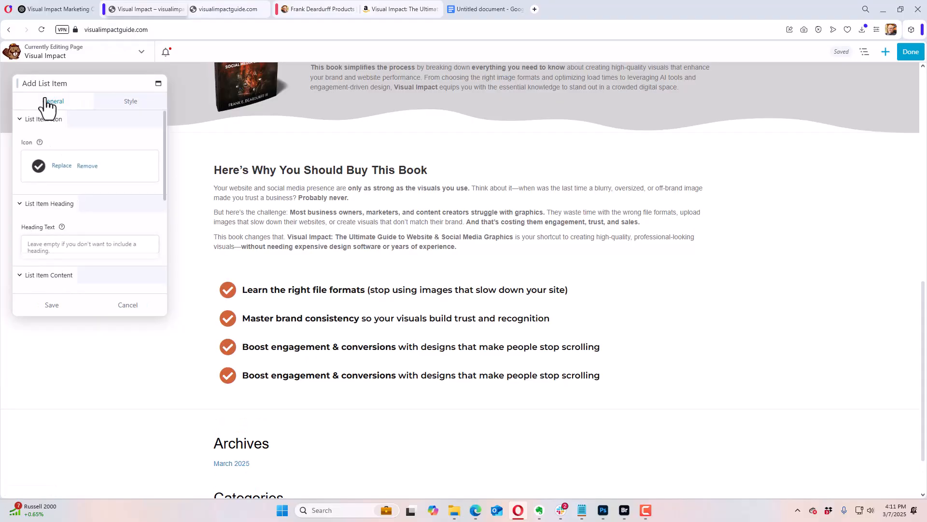
left_click(65, 11)
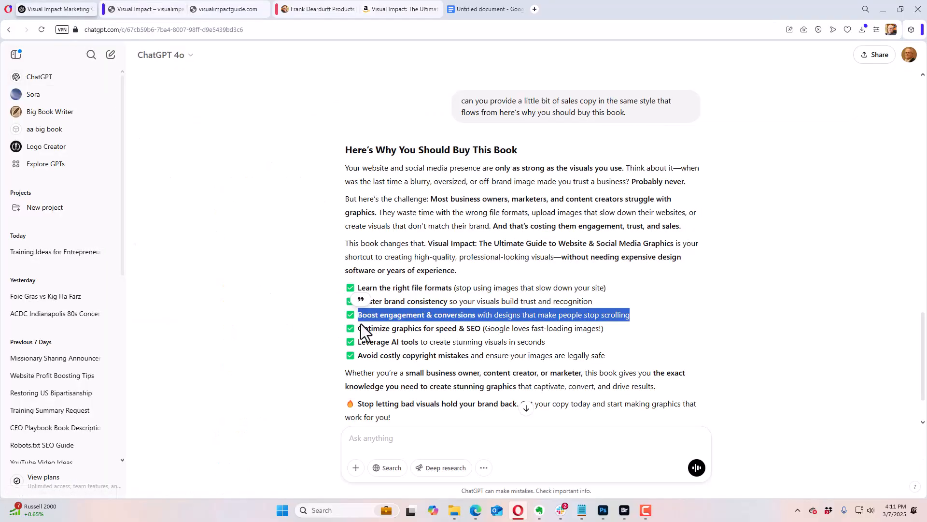
left_click_drag(360, 328, 609, 329)
key("ctrl+c")
left_click(139, 14)
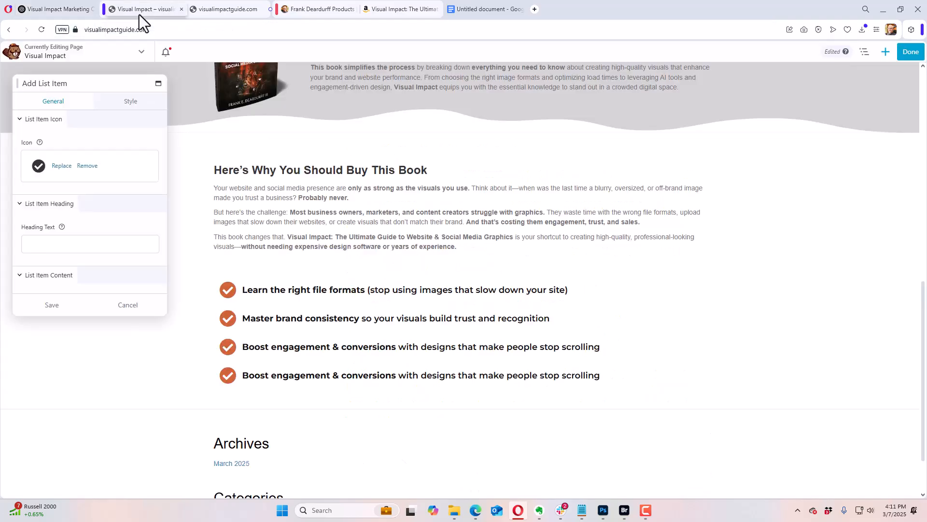
scroll(87, 232, "down", 5)
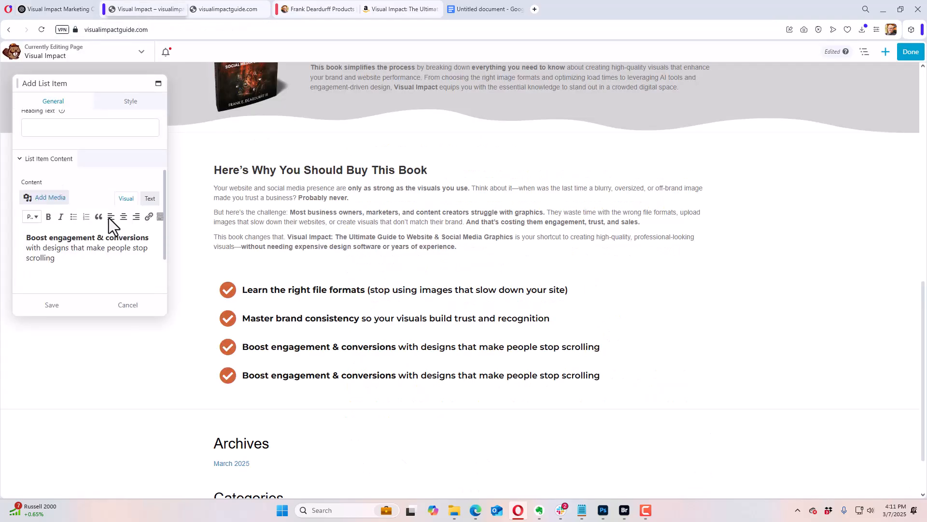
key("ctrl+a")
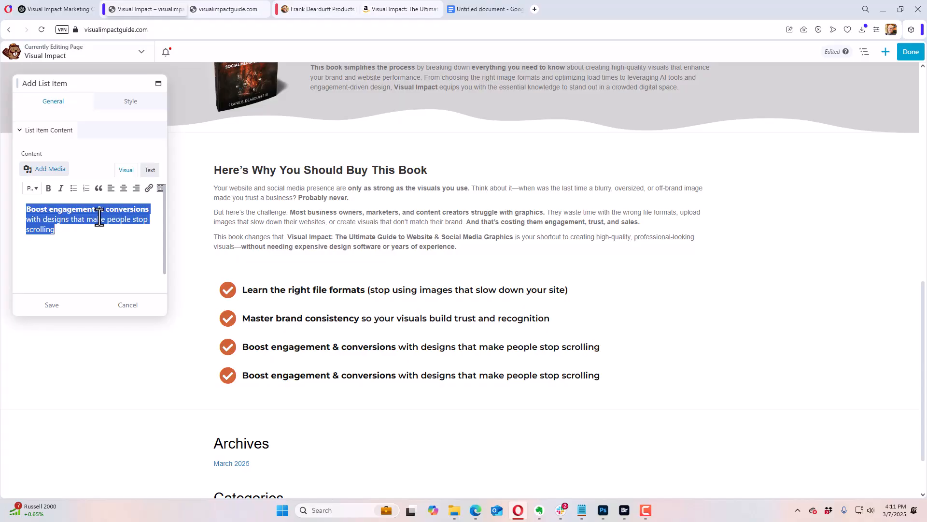
key("ctrl+v")
left_click(56, 312)
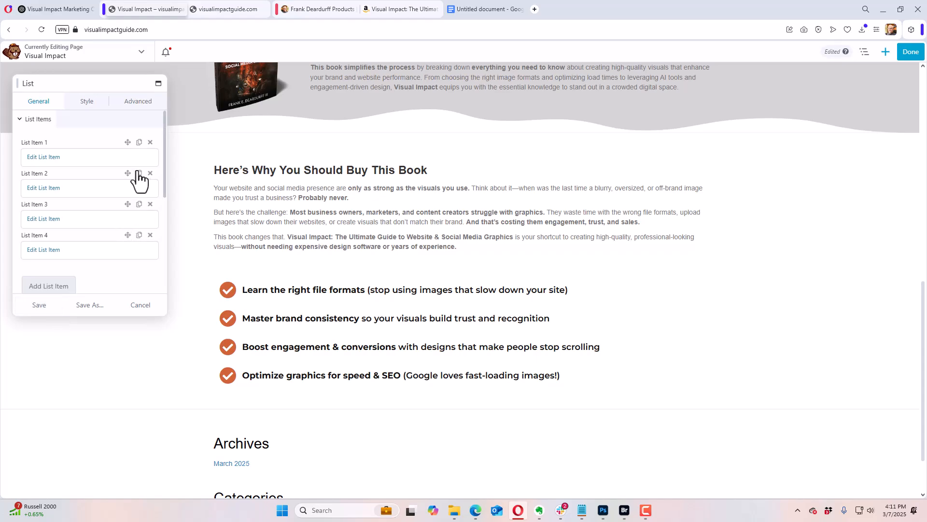
Step: Duplicate the fourth list item and replace the copy's content with ChatGPT's "Leverage AI tools to create stunning visuals in seconds"
left_click(139, 235)
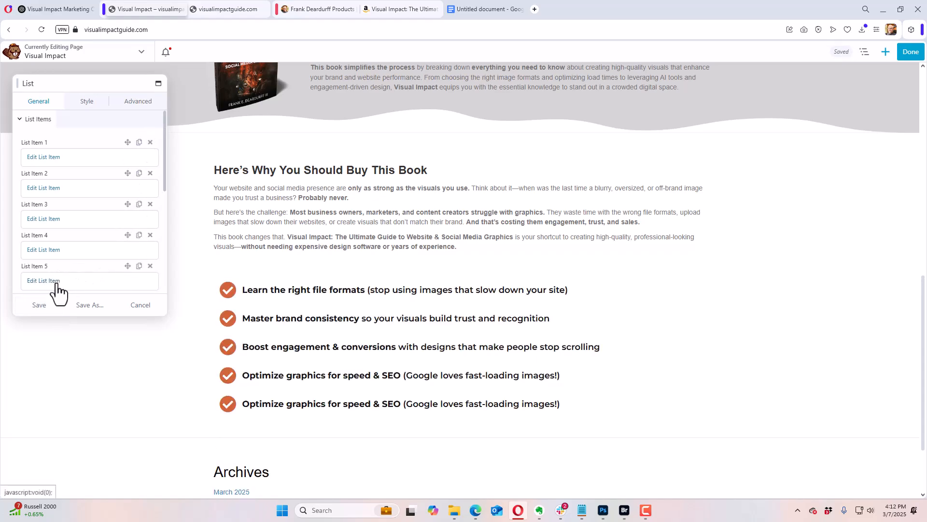
left_click(53, 280)
left_click(70, 7)
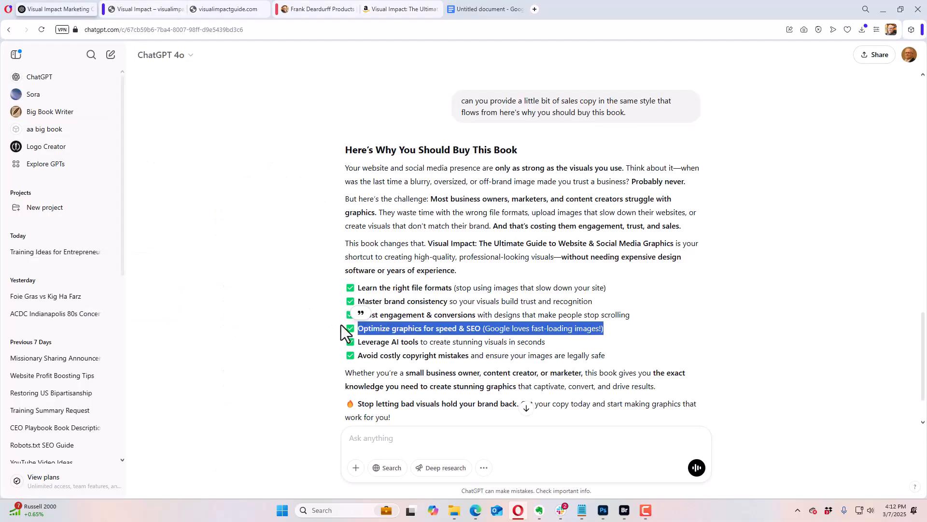
left_click(368, 341)
left_click_drag(361, 342, 562, 355)
key("ctrl+c")
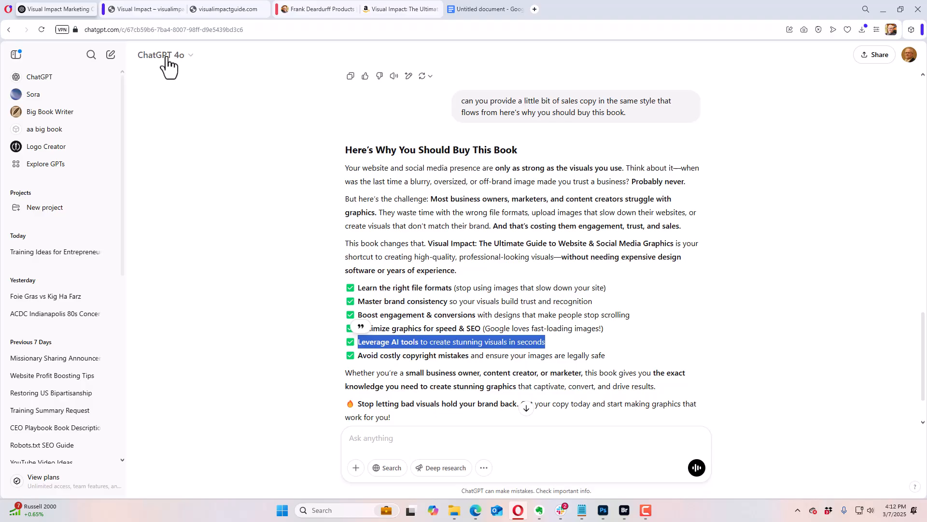
left_click(139, 11)
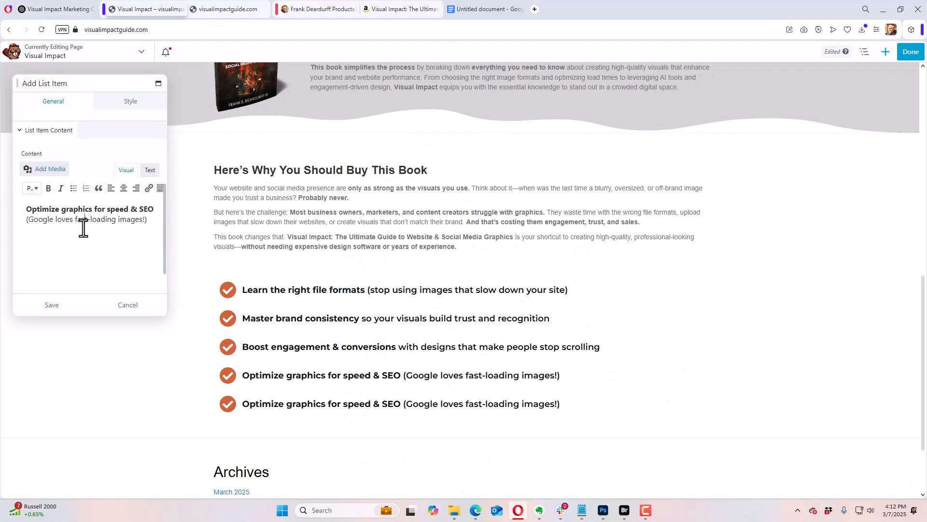
key("ctrl+a")
key("ctrl+v")
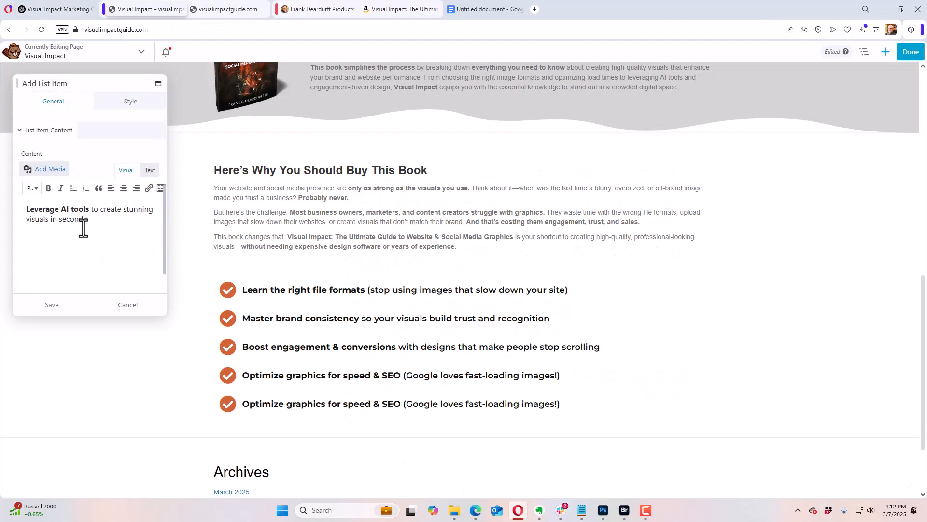
left_click(67, 317)
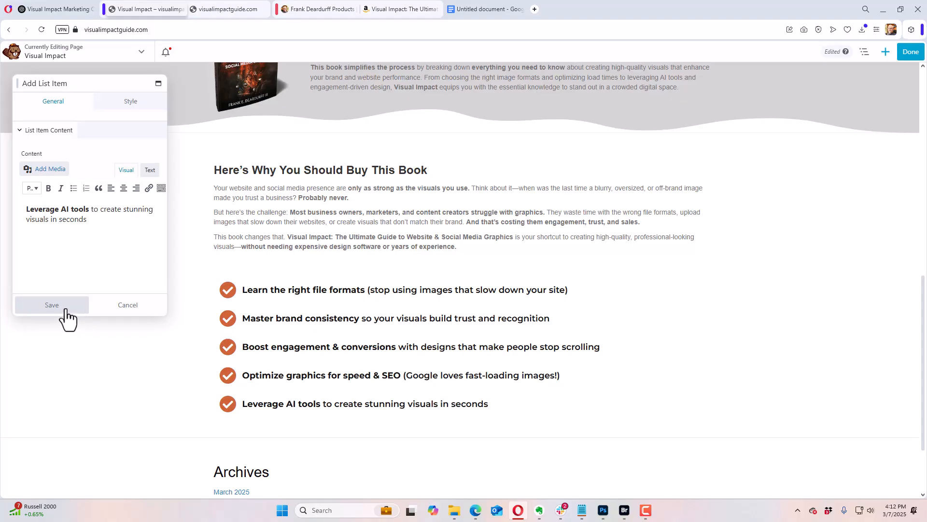
left_click(65, 309)
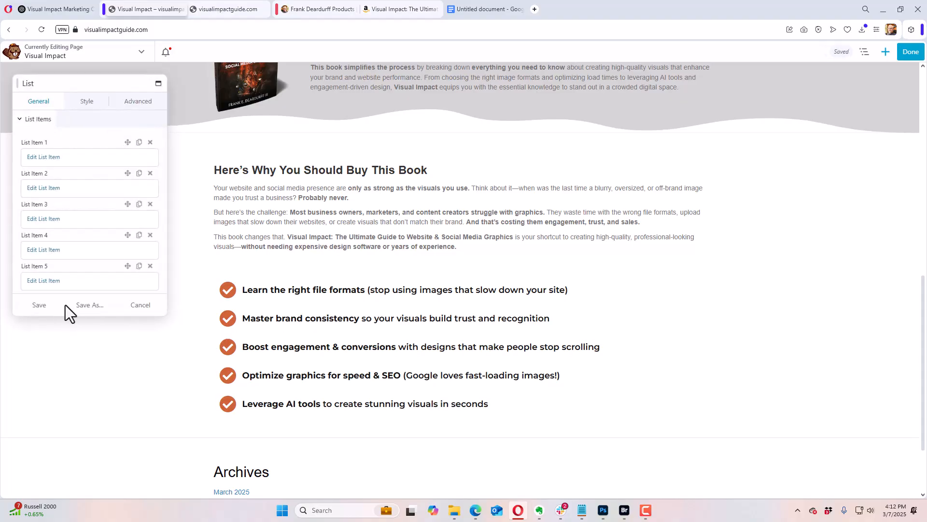
Step: Duplicate the fifth list item and replace the copy's content with ChatGPT's "Avoid costly copyright mistakes and ensure your images are legally safe"
scroll(87, 253, "down", 2)
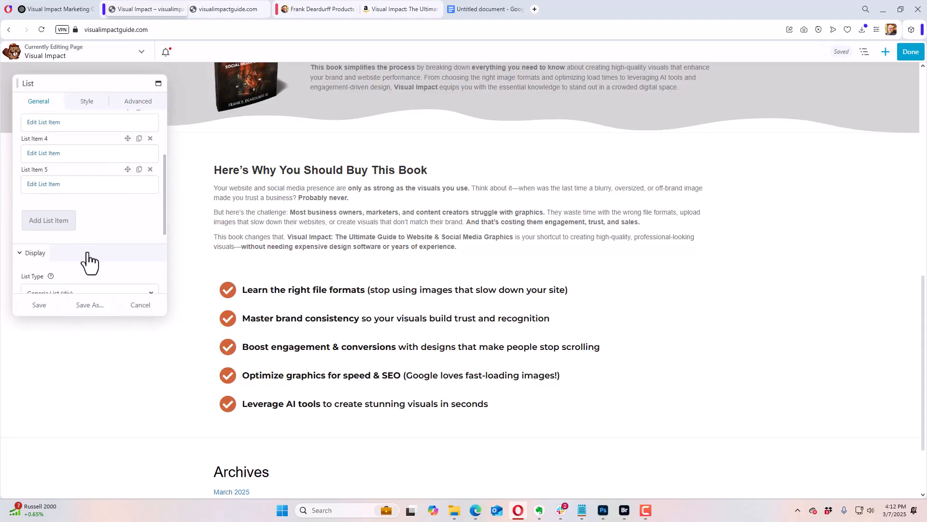
left_click(139, 169)
left_click(43, 215)
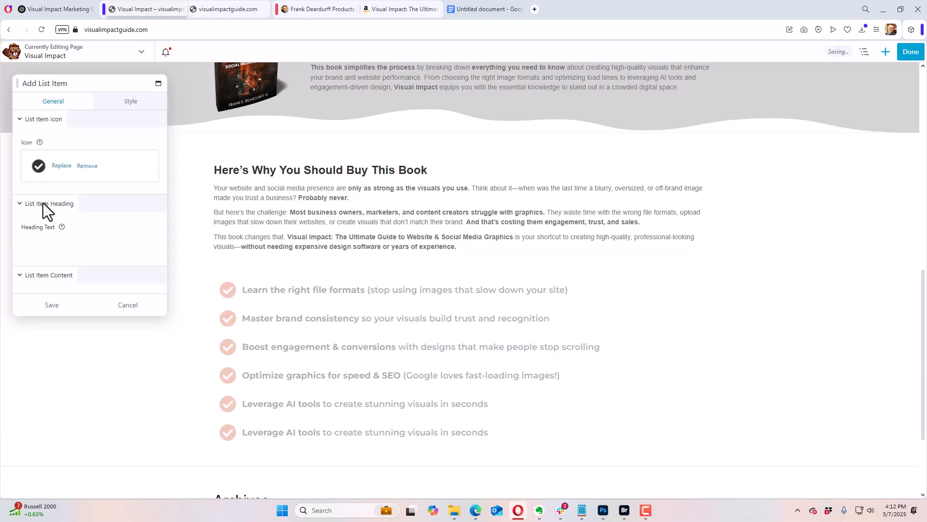
left_click(77, 13)
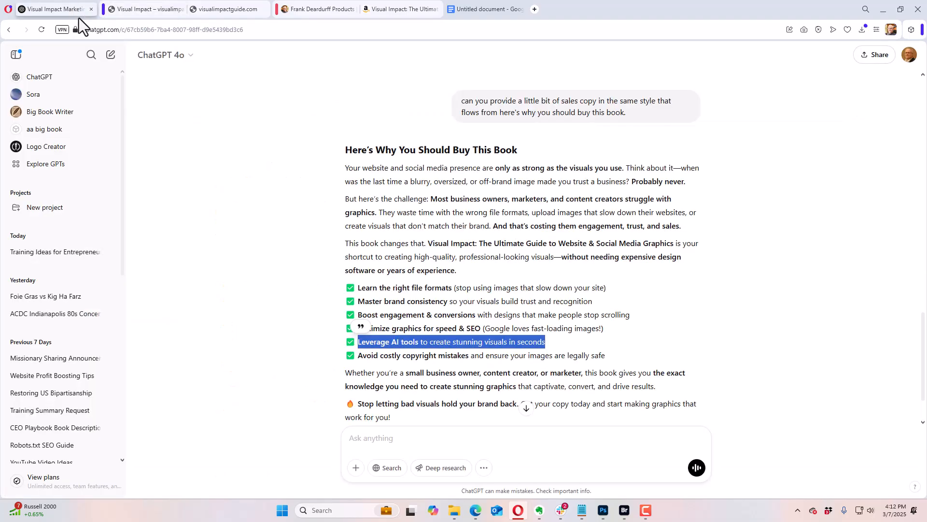
triple_click(381, 356)
left_click(364, 361)
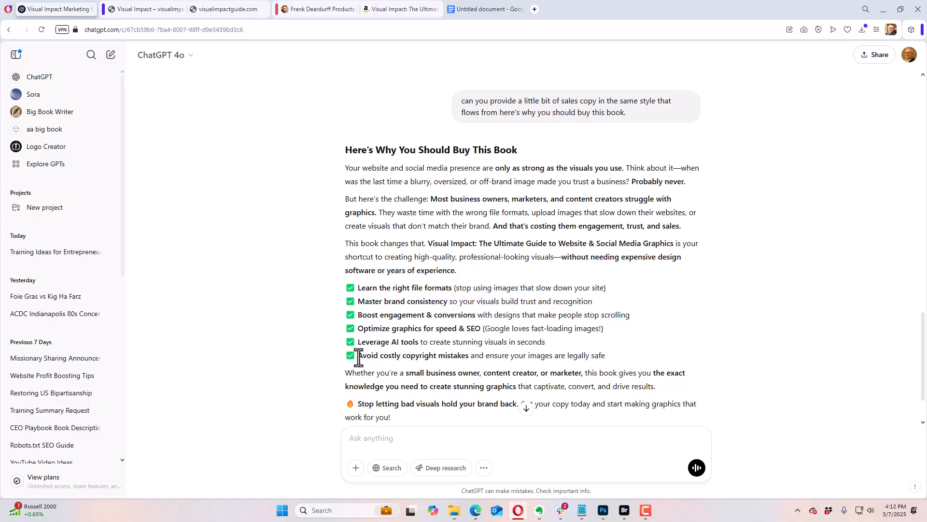
left_click_drag(356, 356, 610, 360)
key("ctrl+c")
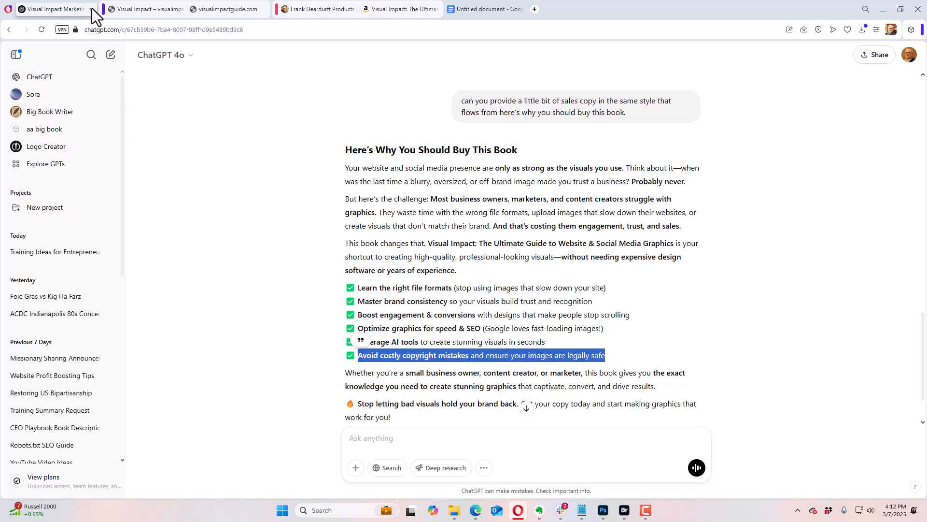
left_click(129, 10)
scroll(94, 240, "down", 2)
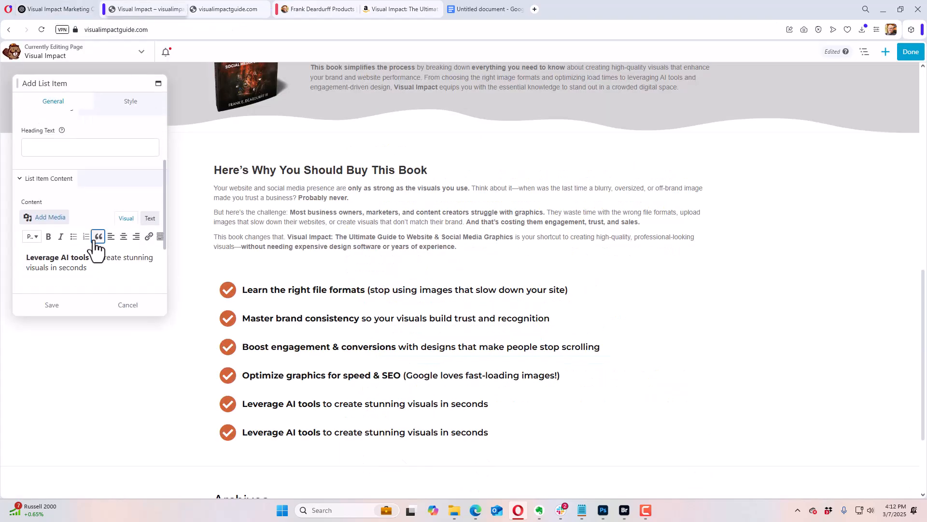
triple_click(78, 273)
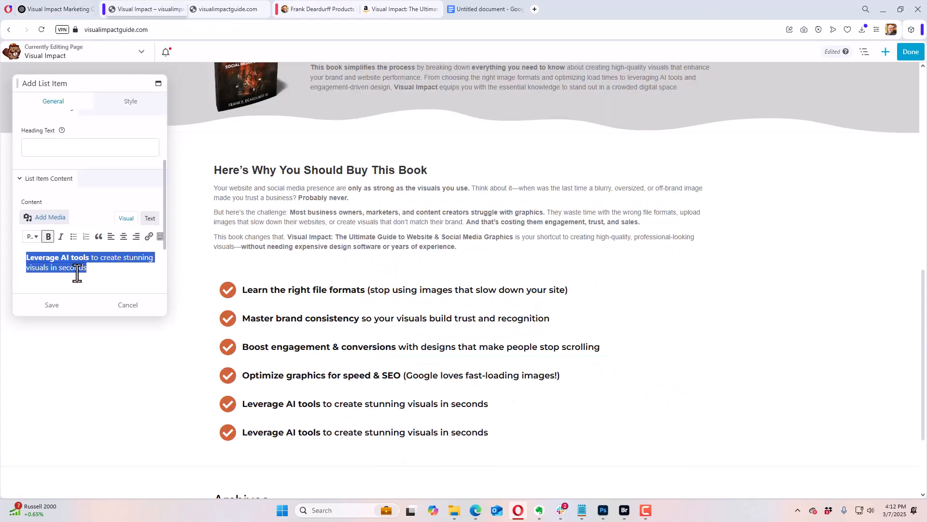
key("ctrl+v")
left_click(55, 306)
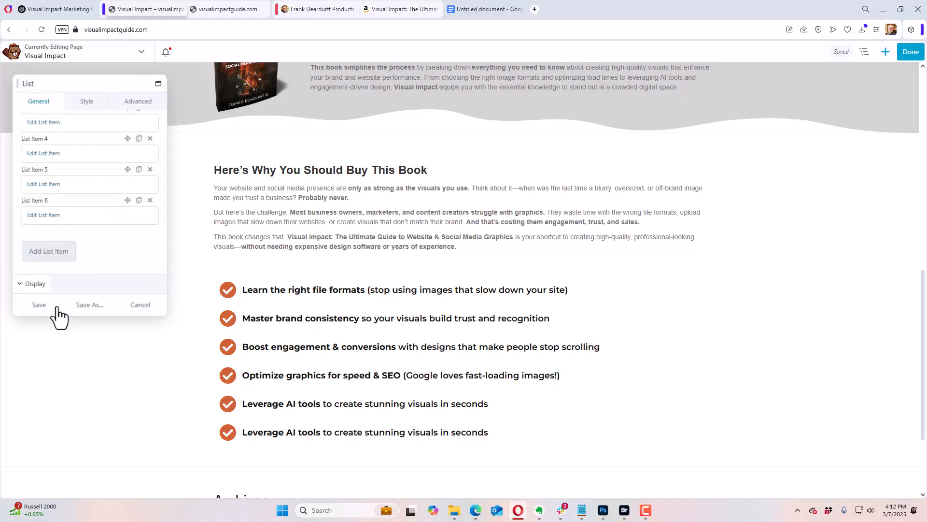
left_click(56, 303)
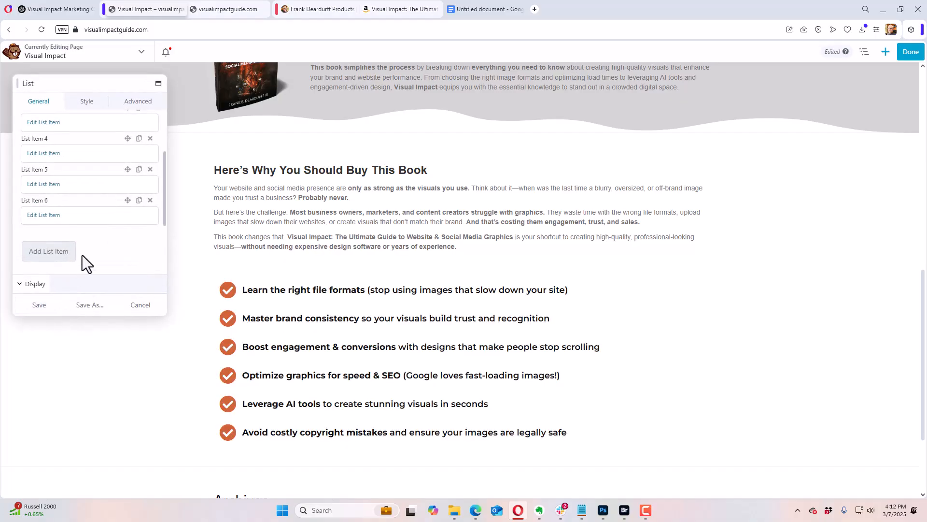
Step: Set the list's overall padding to 9 px on all four sides
scroll(143, 227, "down", 3)
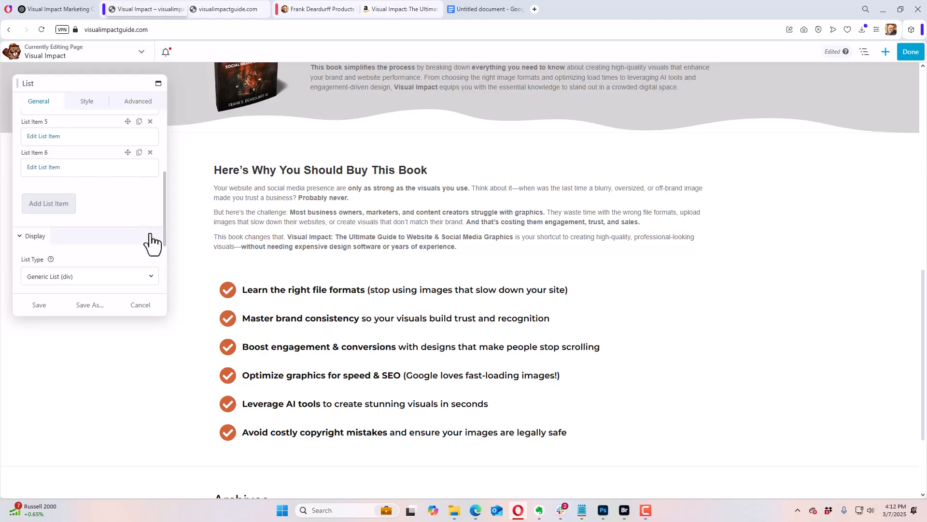
scroll(148, 225, "down", 1)
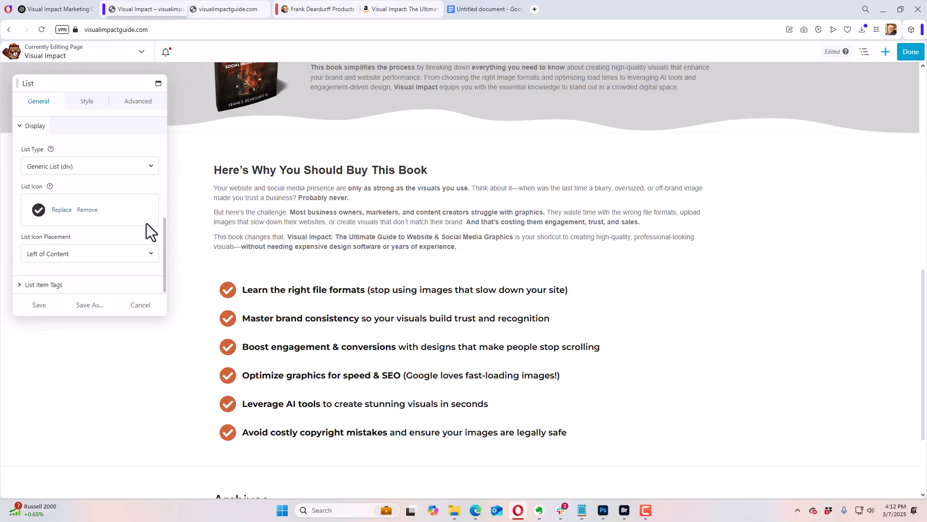
left_click(90, 102)
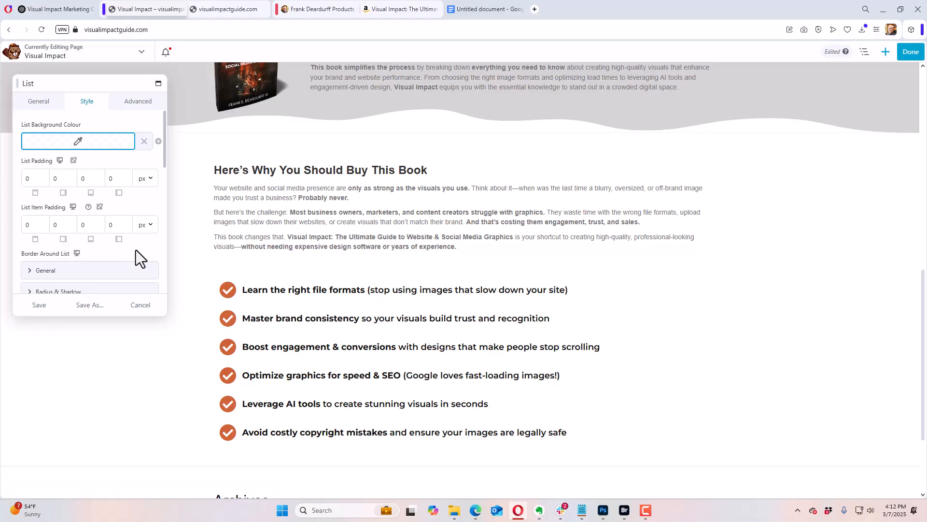
left_click(39, 226)
left_click_drag(30, 254, 18, 255)
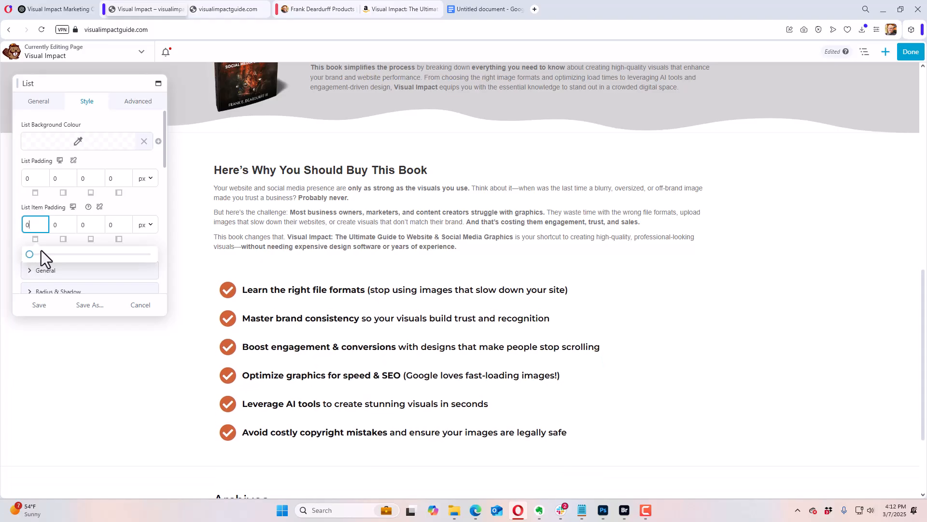
left_click(39, 179)
left_click_drag(30, 208, 38, 214)
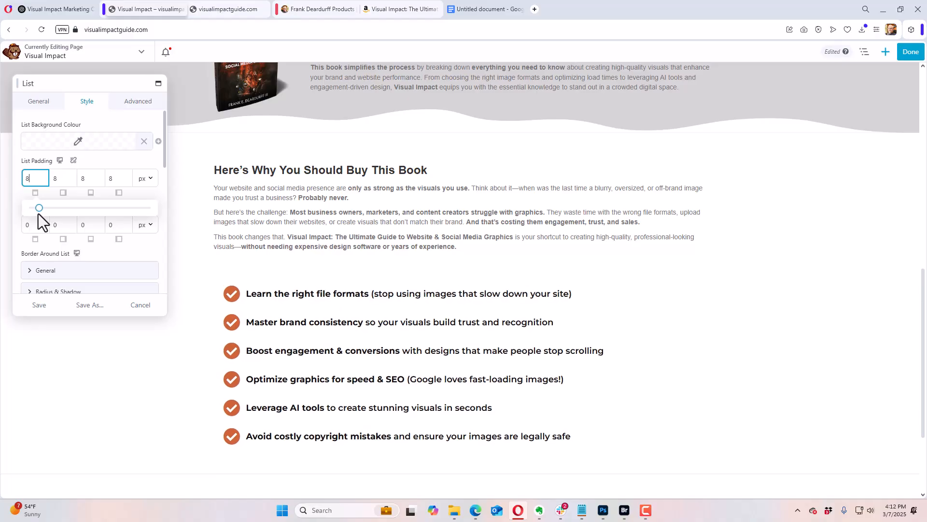
Step: Set the list's top margin to 0 px
left_click(139, 102)
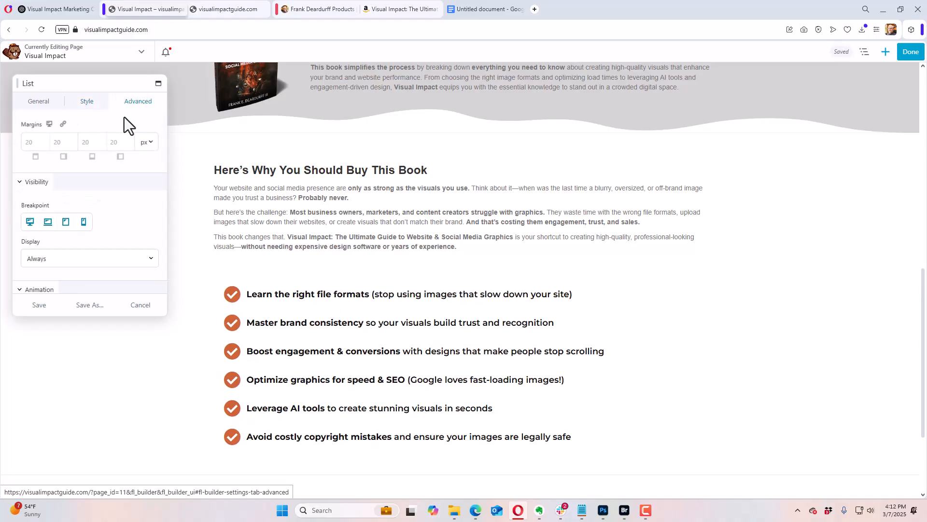
left_click(37, 142)
type("0")
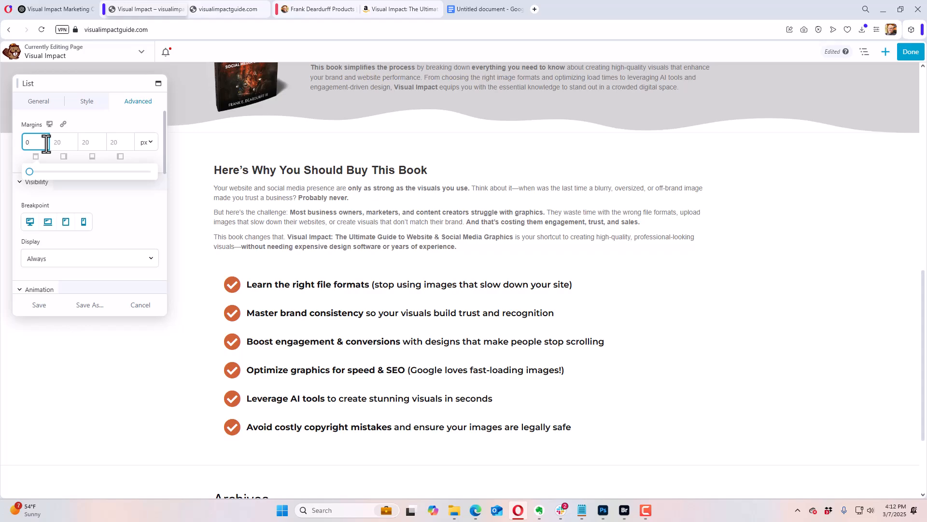
left_click(74, 128)
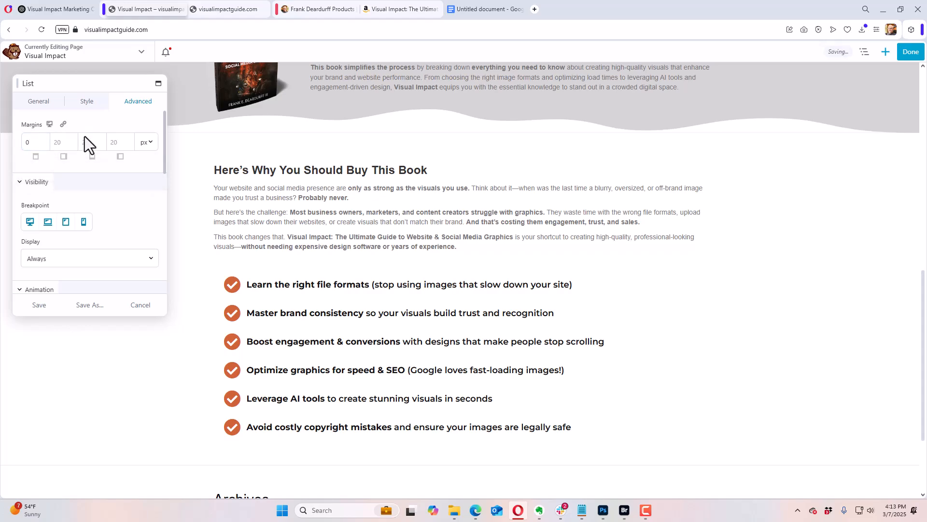
Step: Review the list's padding, display and item tag settings, and save the list module
left_click(79, 103)
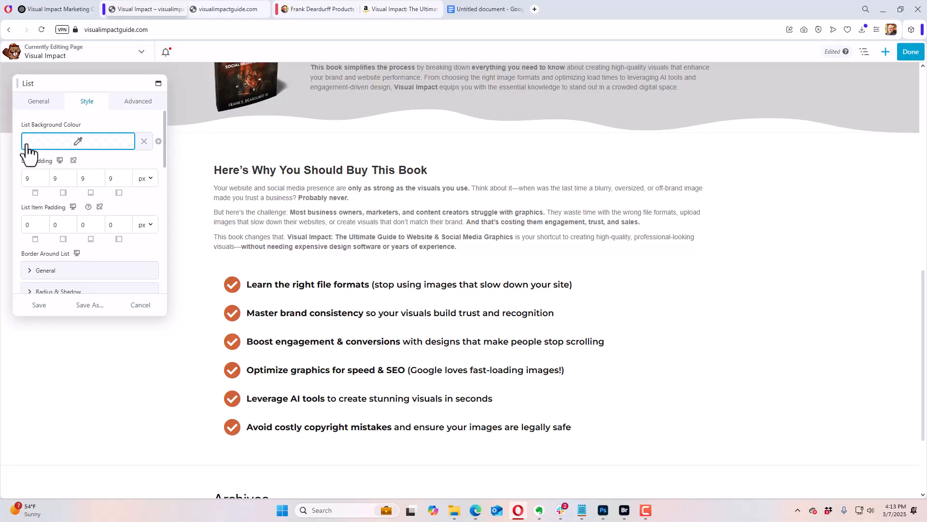
left_click(40, 101)
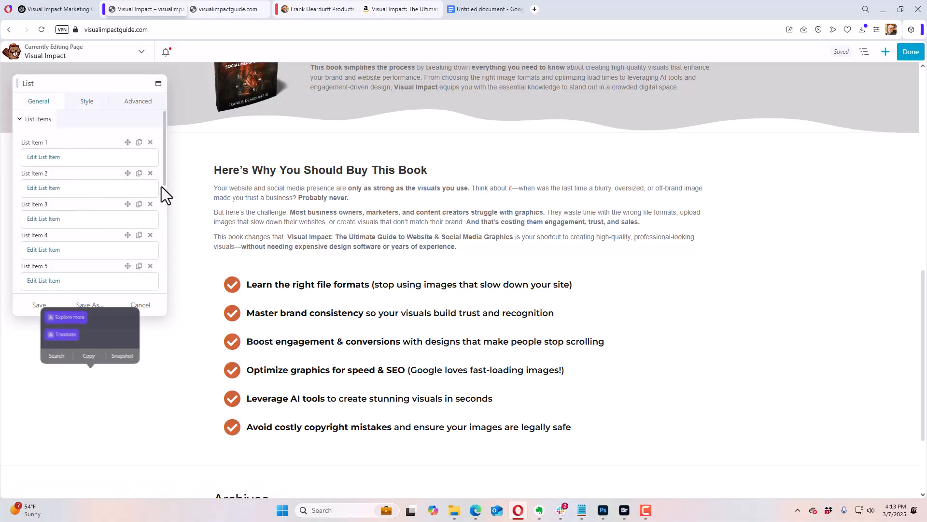
scroll(163, 182, "down", 1)
left_click_drag(164, 180, 150, 296)
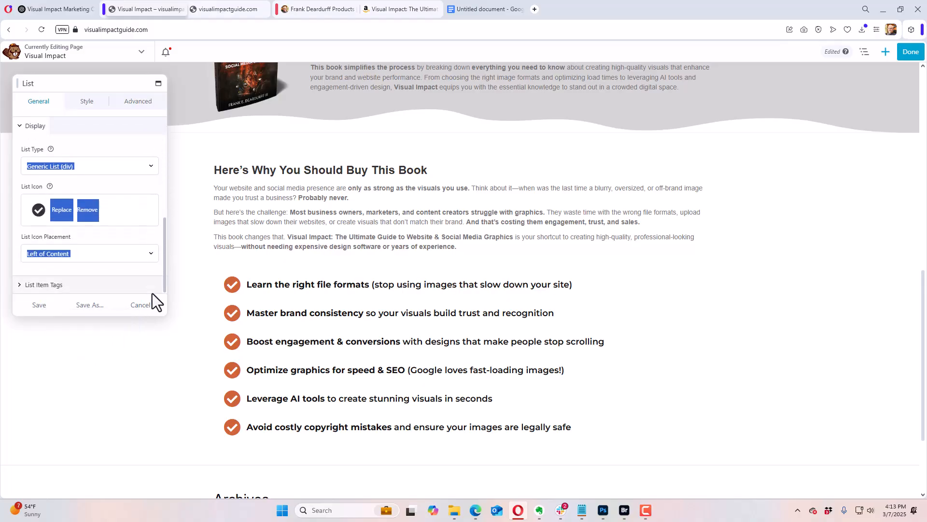
left_click(83, 285)
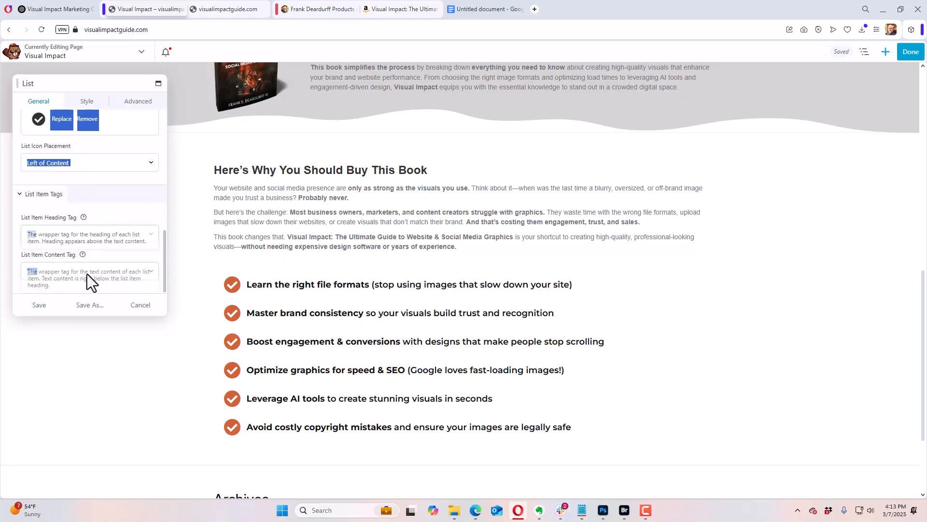
left_click(88, 103)
scroll(114, 220, "up", 5)
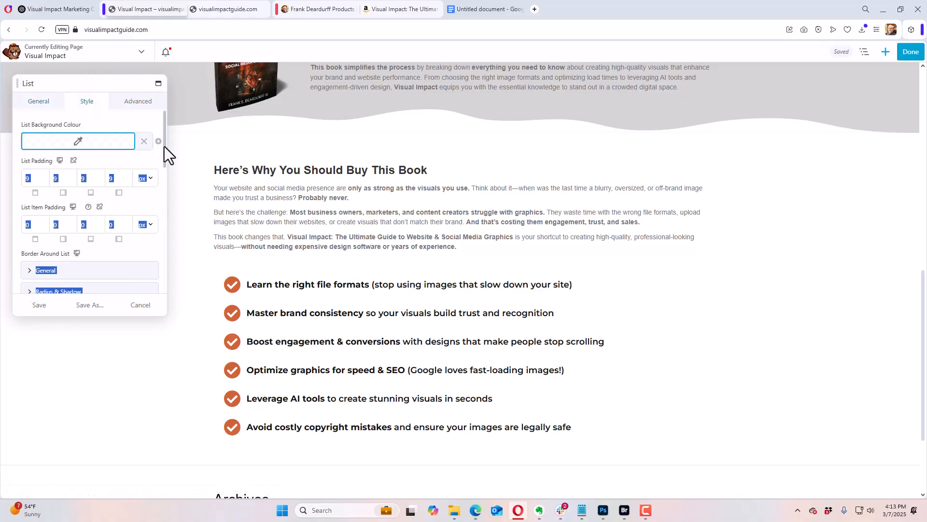
left_click(45, 306)
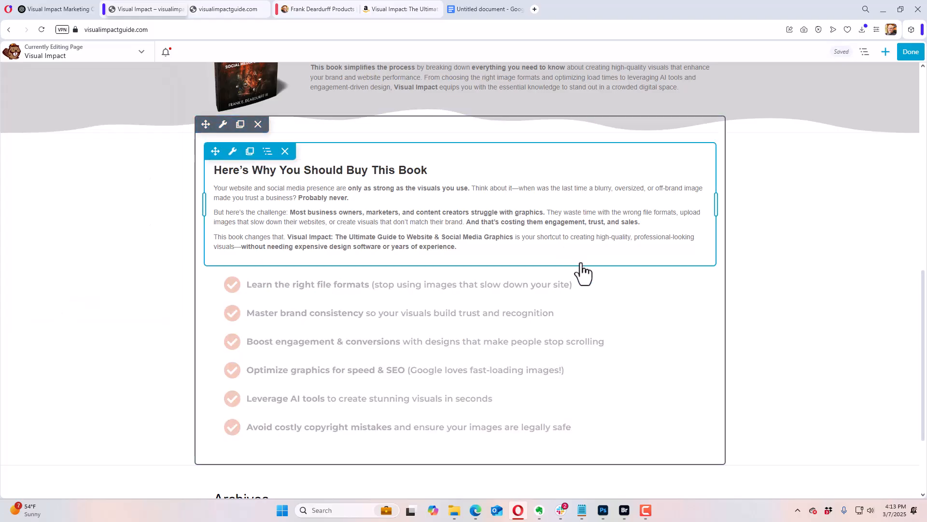
Step: Set the bottom margin of the "Here's Why You Should Buy This Book" text module to 0 px and save it
left_click(338, 238)
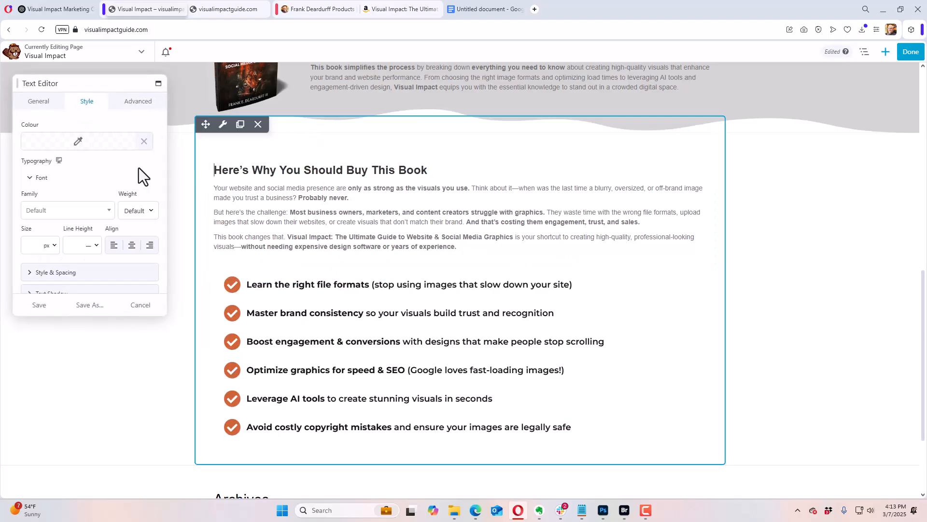
left_click(138, 102)
left_click(93, 142)
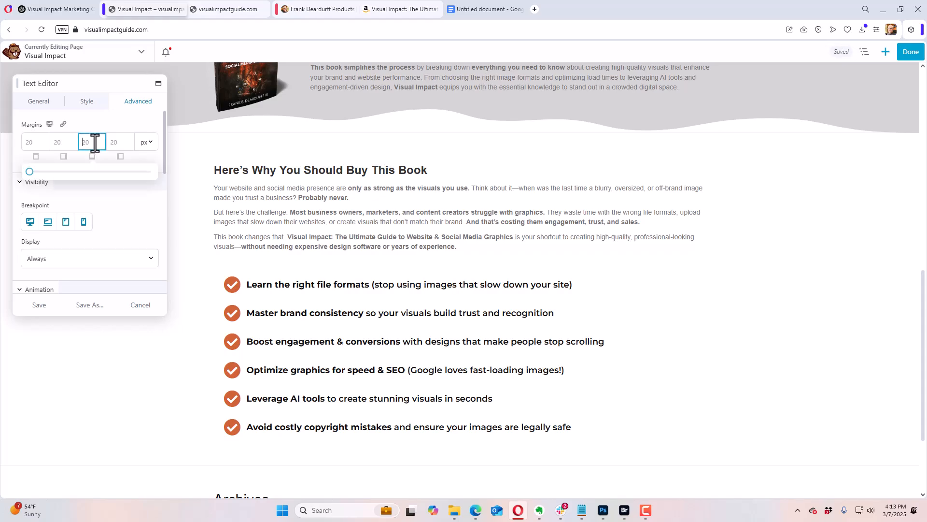
type("0")
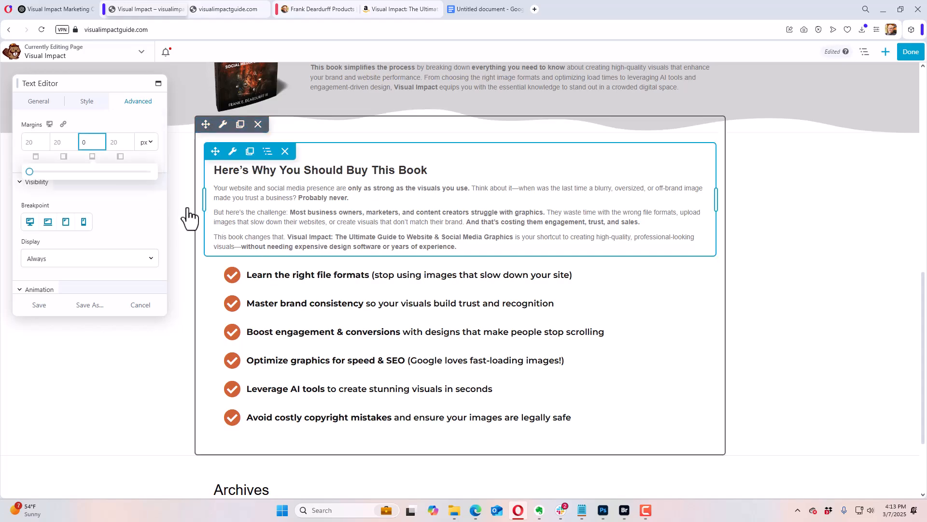
left_click(45, 302)
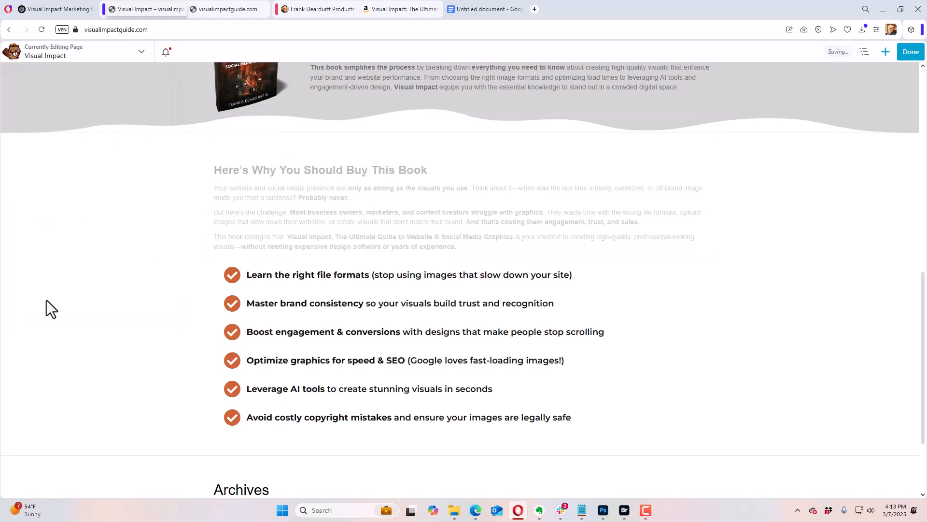
left_click(71, 9)
scroll(393, 379, "down", 2)
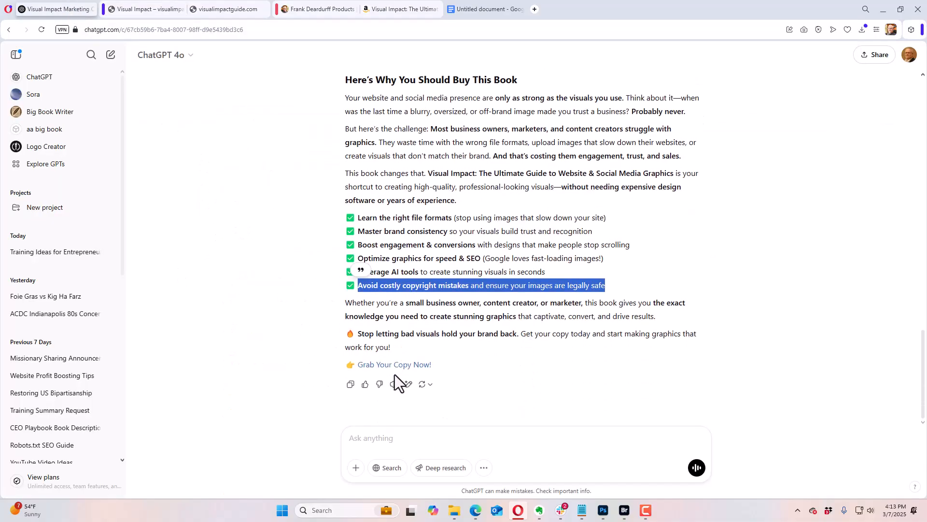
left_click_drag(441, 365, 344, 309)
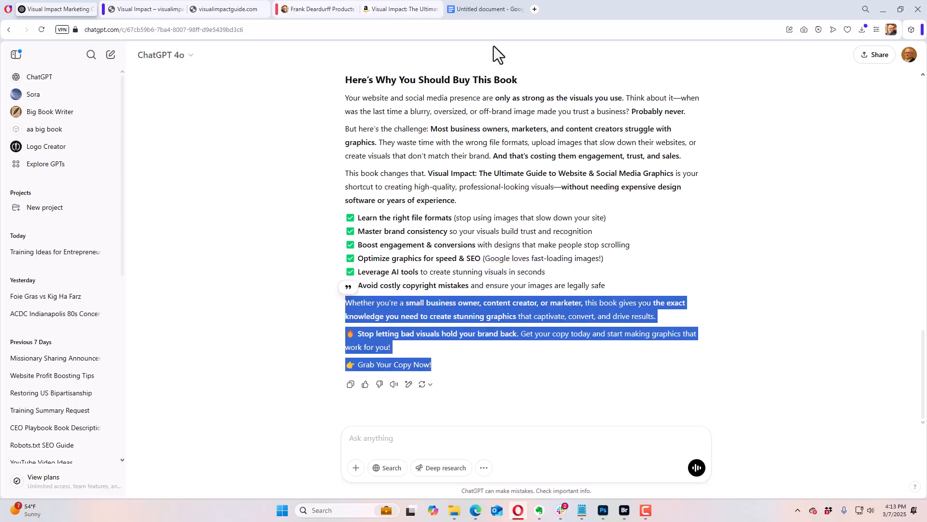
Step: In the Google Docs copy, delete the emojis before "Stop letting bad visuals hold your brand back" and "Grab Your Copy Now!"
left_click(488, 11)
left_click(392, 434)
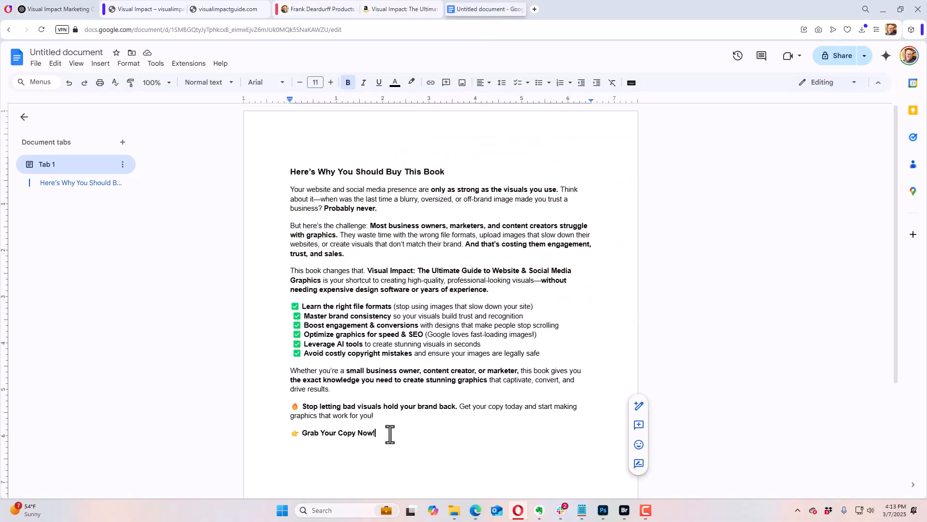
left_click(300, 408)
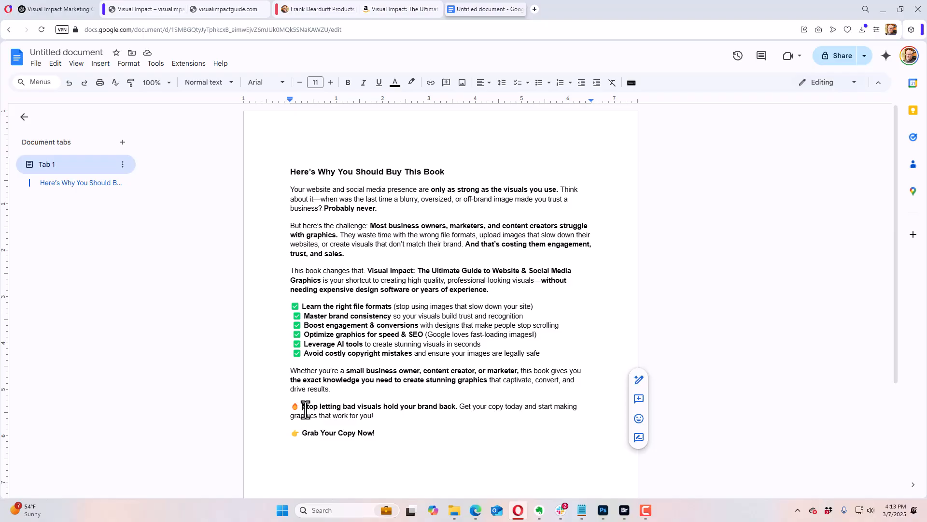
key("BackSpace")
key("BackSpace")
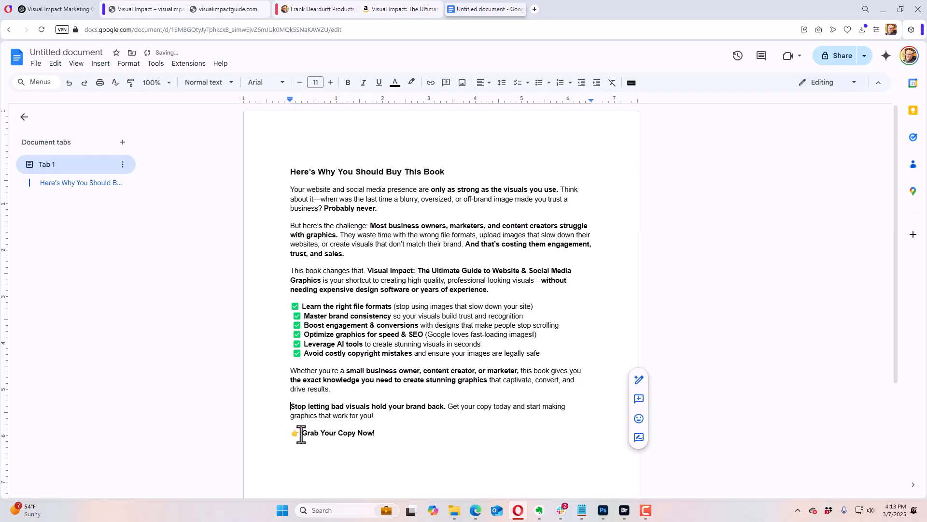
left_click(301, 433)
key("BackSpace")
key("BackSpace")
Step: Copy the closing paragraphs from "Whether you're a small business owner" through "Grab Your Copy Now!" and return to the Visual Impact page editor
double_click(371, 433)
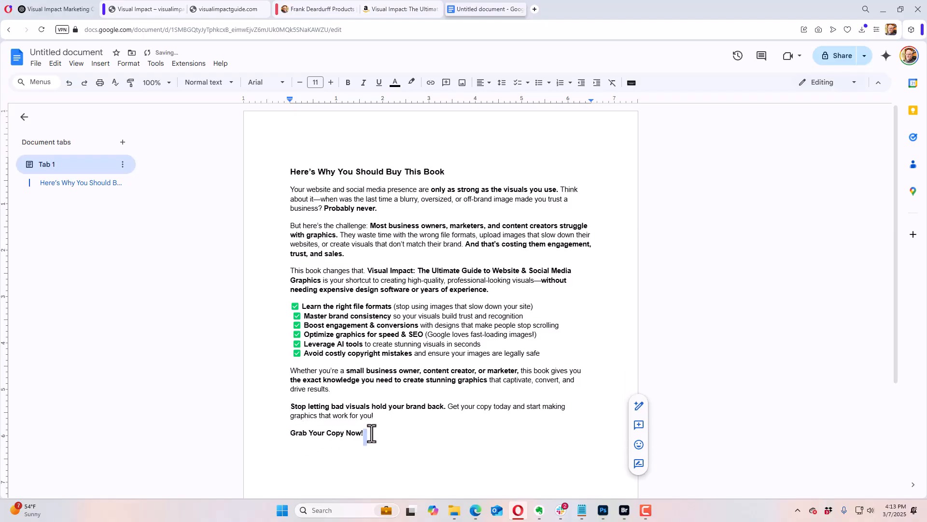
left_click_drag(372, 434, 291, 375)
key("ctrl+c")
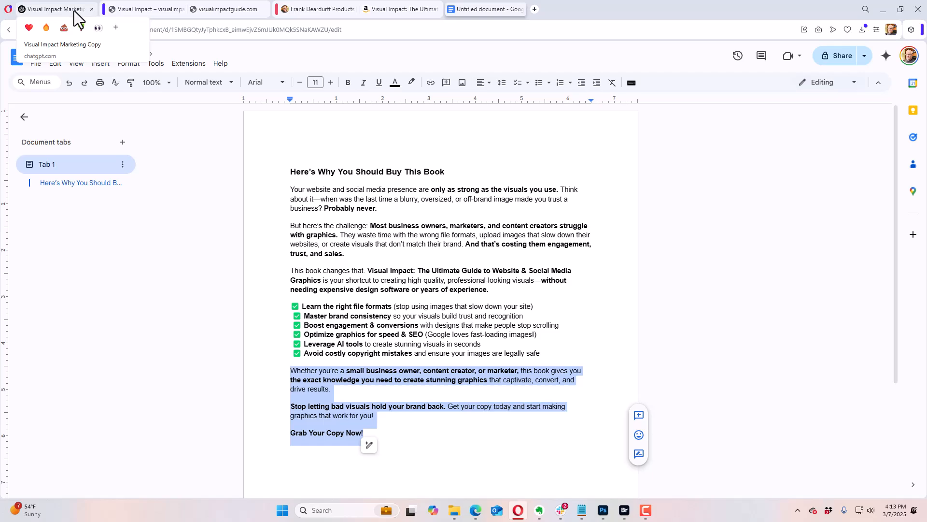
left_click(132, 9)
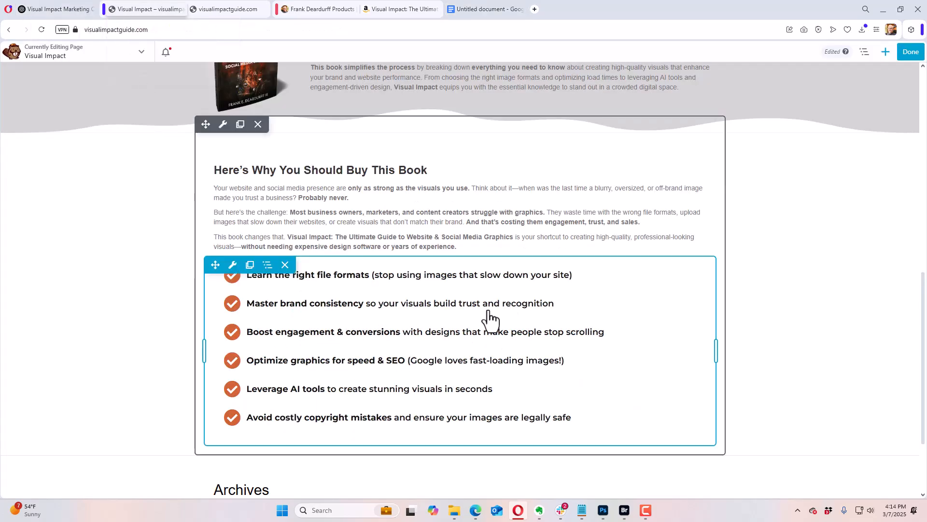
left_click(886, 52)
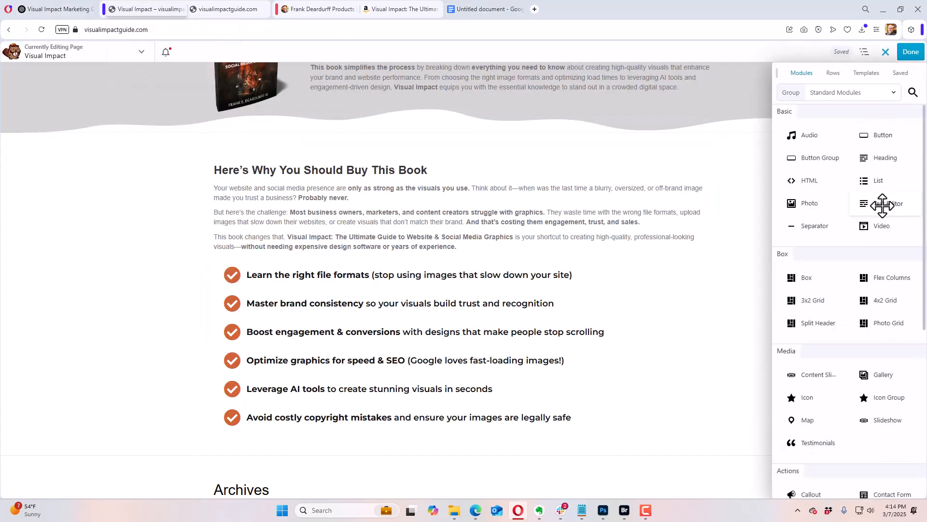
left_click_drag(882, 205, 298, 430)
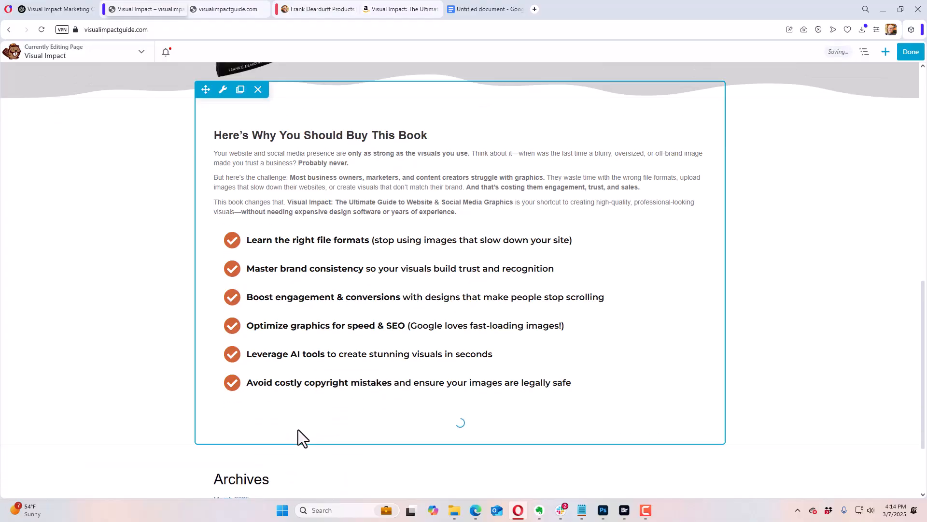
left_click(38, 101)
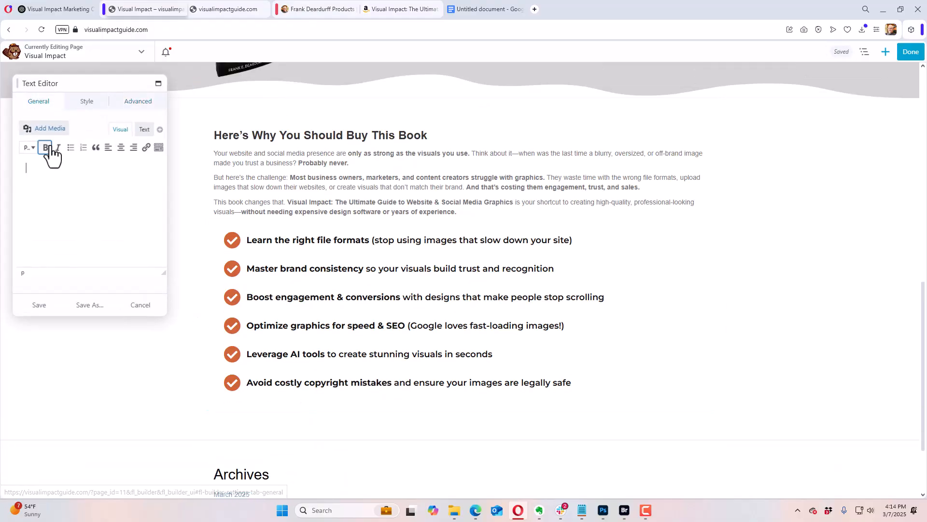
key("ctrl+v")
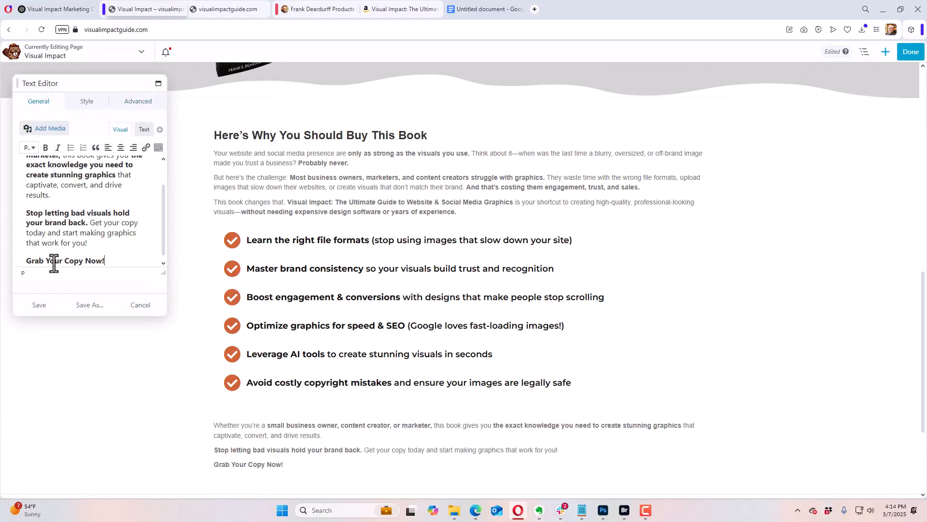
left_click(40, 313)
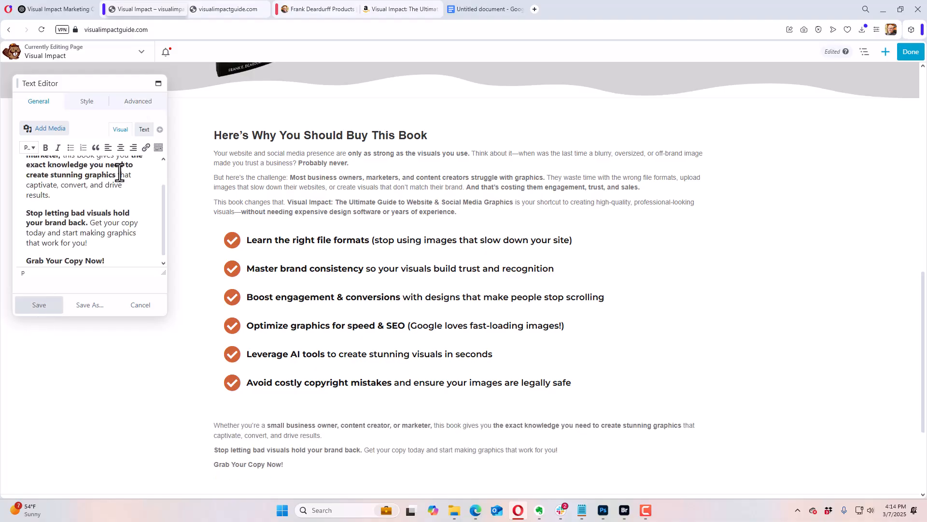
left_click(139, 101)
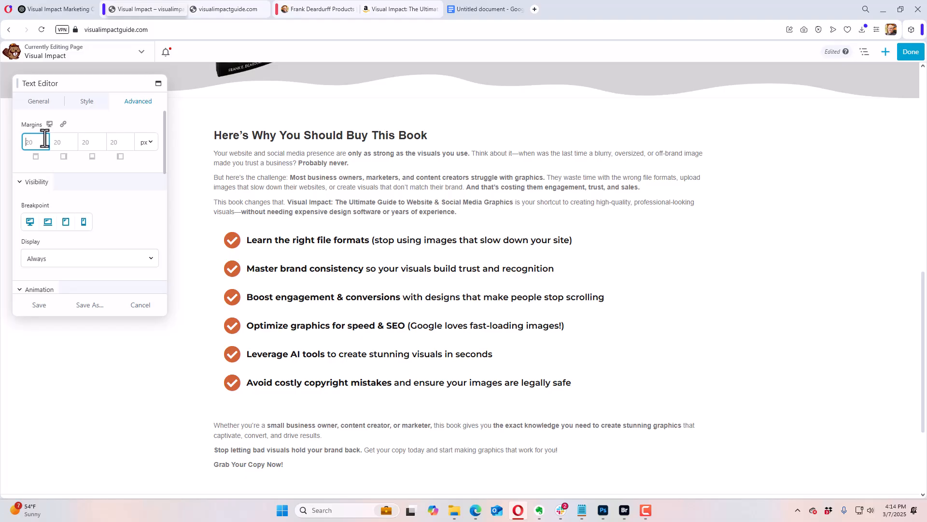
type("0")
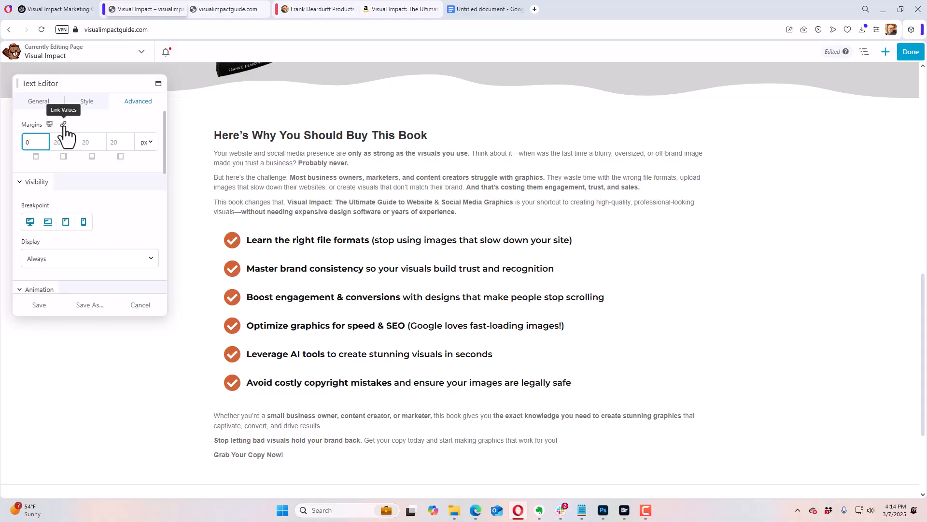
left_click(63, 124)
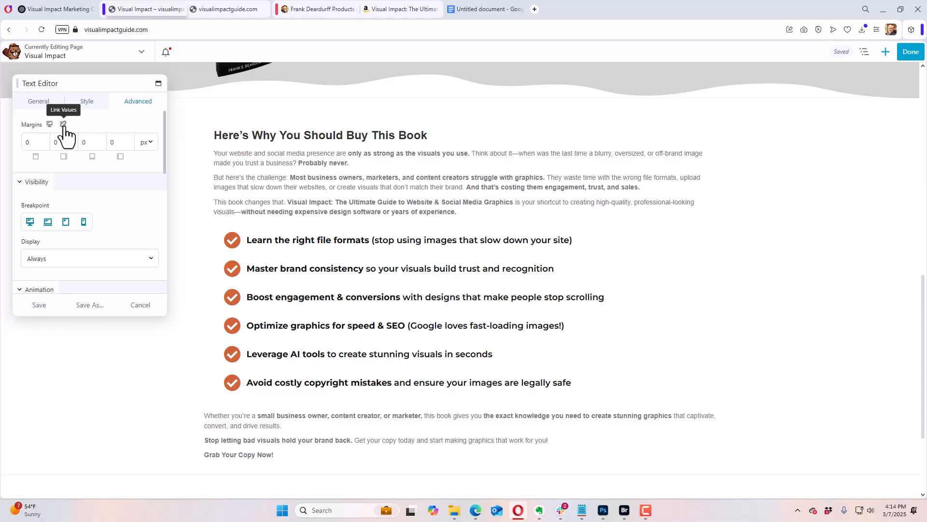
left_click(63, 125)
left_click(58, 142)
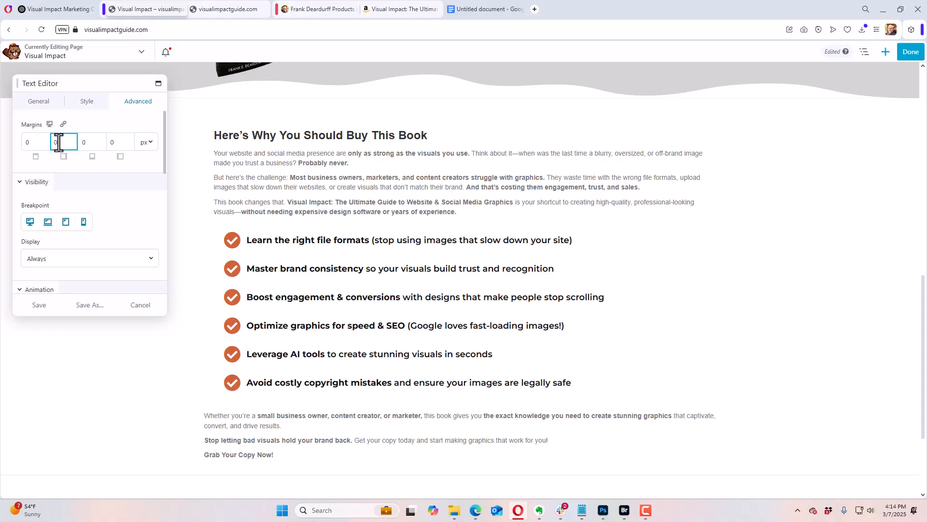
double_click(58, 143)
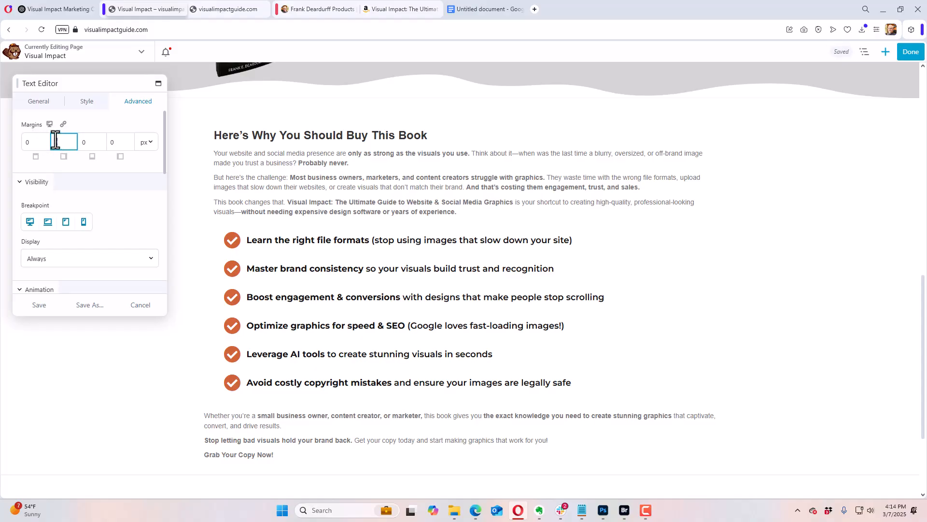
left_click(141, 305)
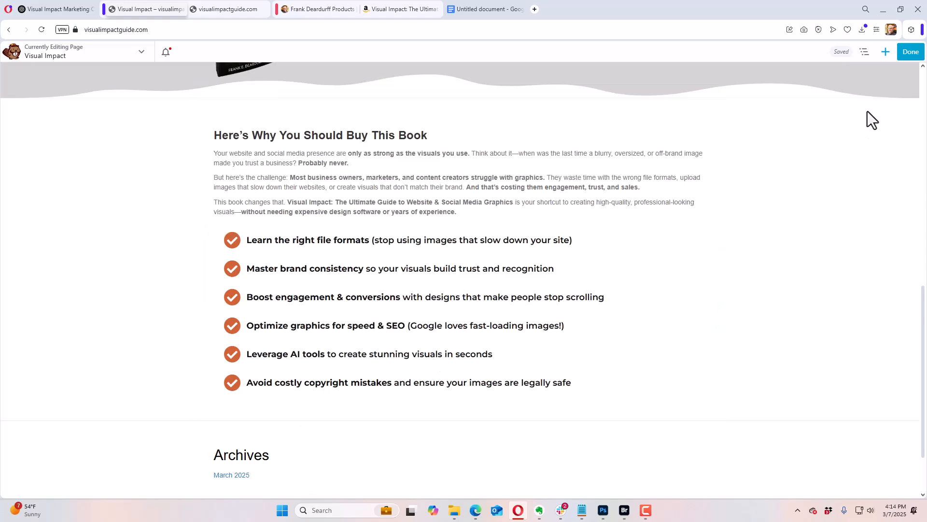
Step: Add a Text Editor module below the checkmark list and paste the copied closing paragraphs into it
left_click(885, 51)
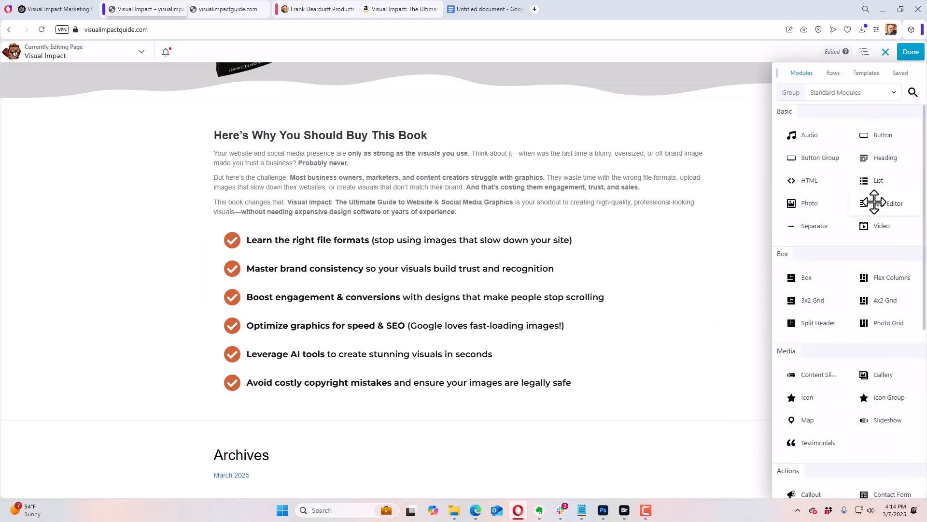
left_click_drag(872, 202, 263, 428)
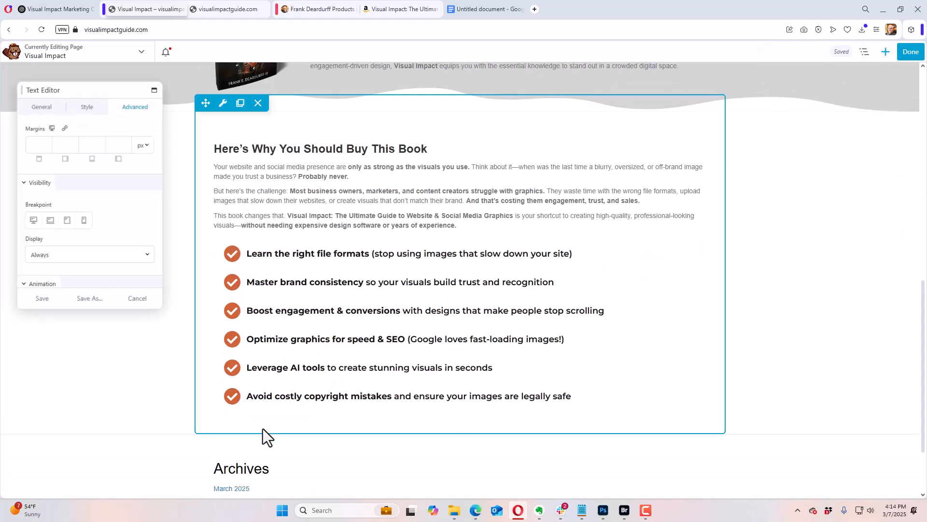
left_click(36, 101)
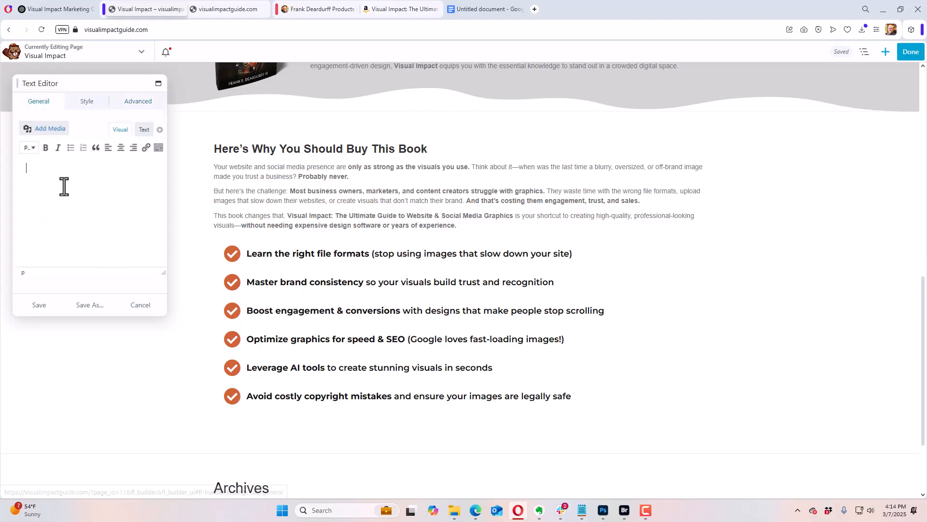
type("Whether you’re a small business owner, content creator, or marketer, this book gives you the exact knowledge you need to create stunning graphics that captivate, convert, and drive results. Stop letting bad visuals hold your brand back. Get your copy today and start making graphics that work for you! Grab Your Copy Now!")
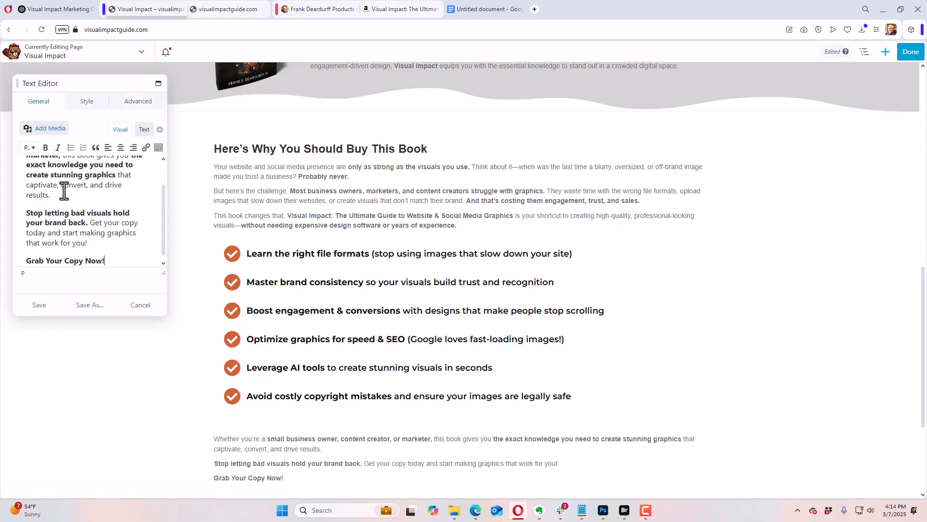
scroll(94, 204, "down", 1)
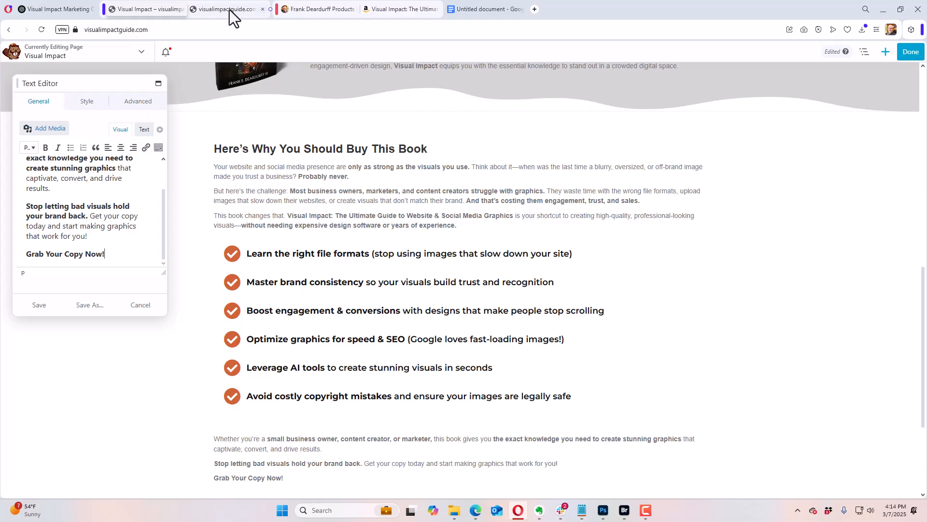
Step: Copy the book's Amazon product URL without its ref suffix and return to the Visual Impact page editor
left_click(401, 9)
left_click(259, 31)
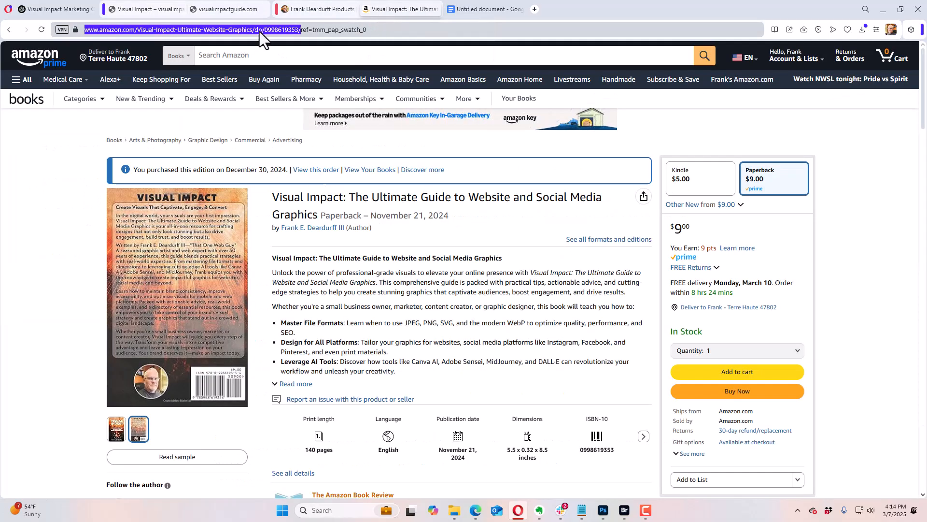
right_click(259, 31)
left_click(284, 74)
left_click(153, 10)
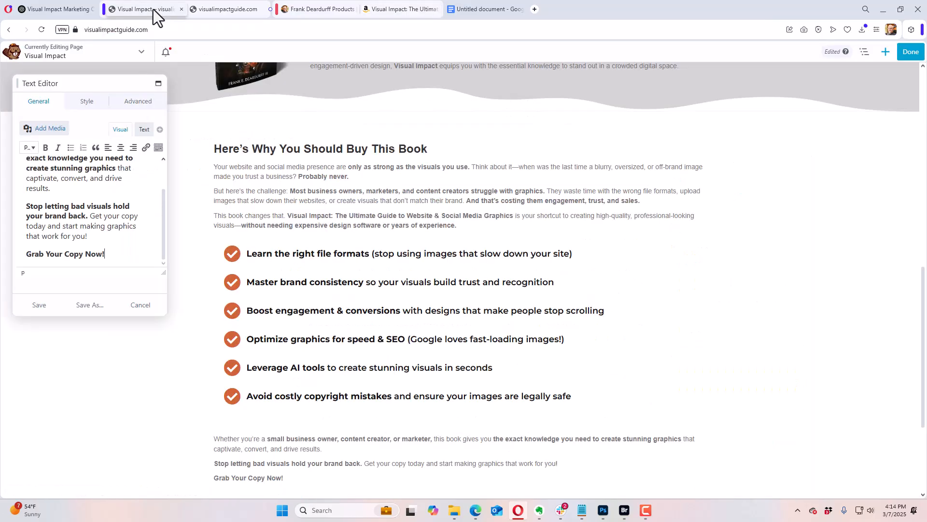
Step: Link the "Grab Your Copy Now!" text to the copied Amazon book URL
left_click_drag(108, 254, 30, 254)
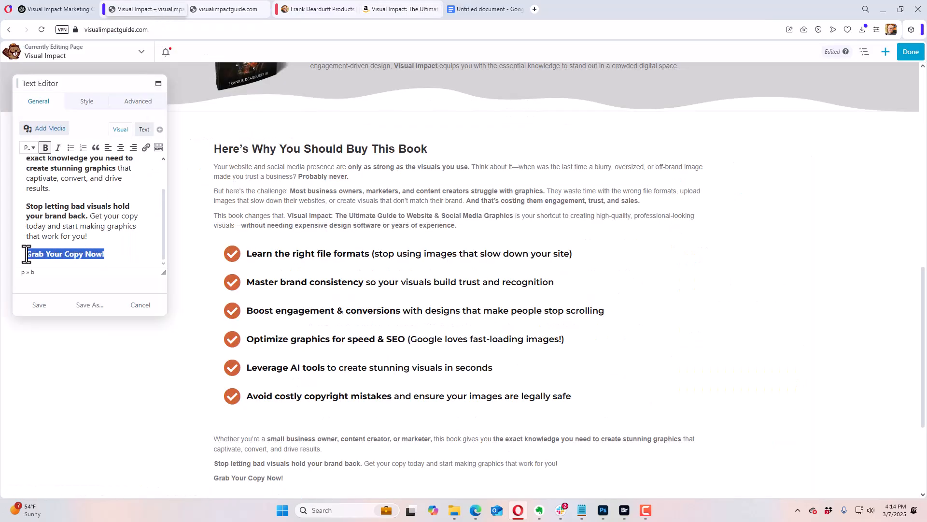
left_click(146, 147)
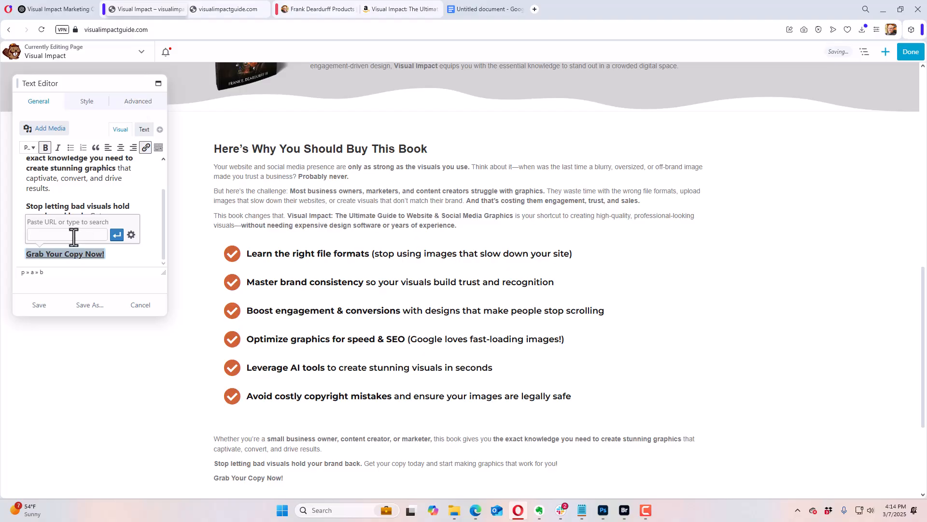
key("ctrl+v")
left_click(117, 235)
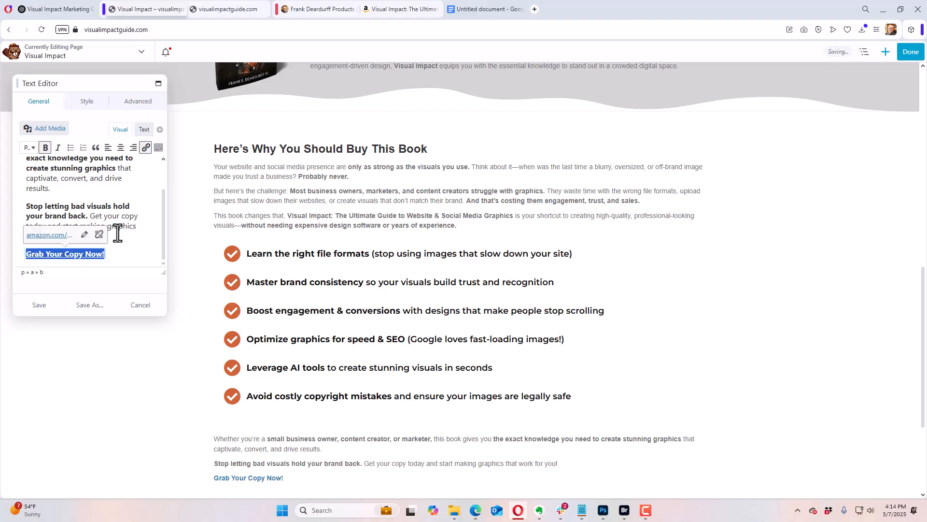
Step: Set the "Grab Your Copy Now!" link to open in a new tab and update it
left_click(84, 234)
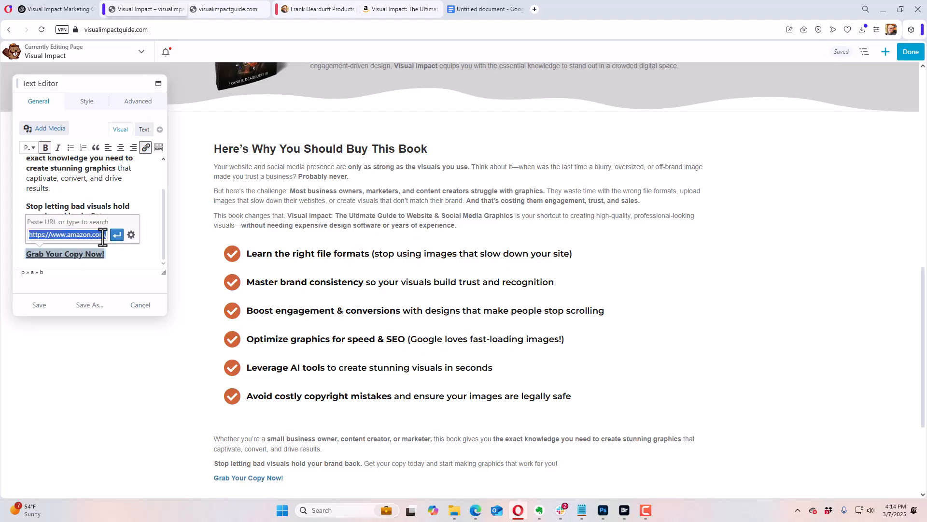
left_click(128, 235)
left_click(408, 181)
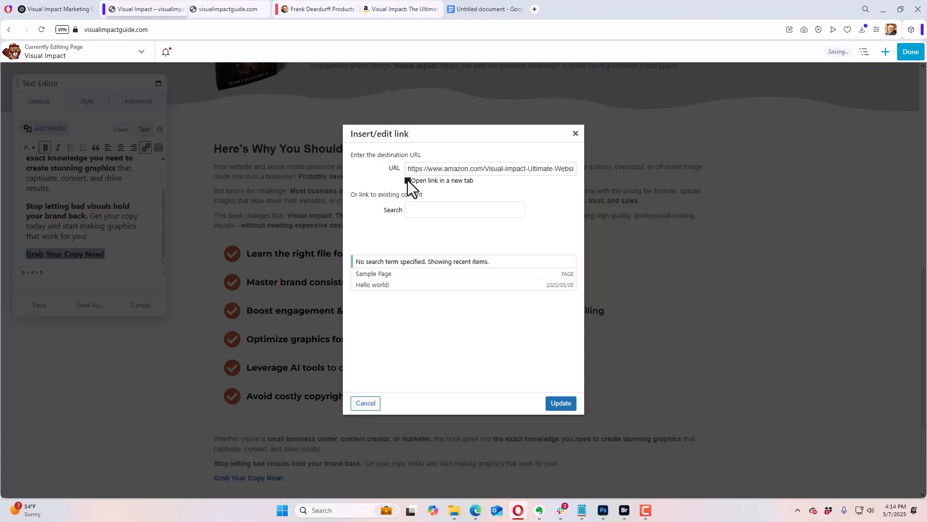
left_click(561, 403)
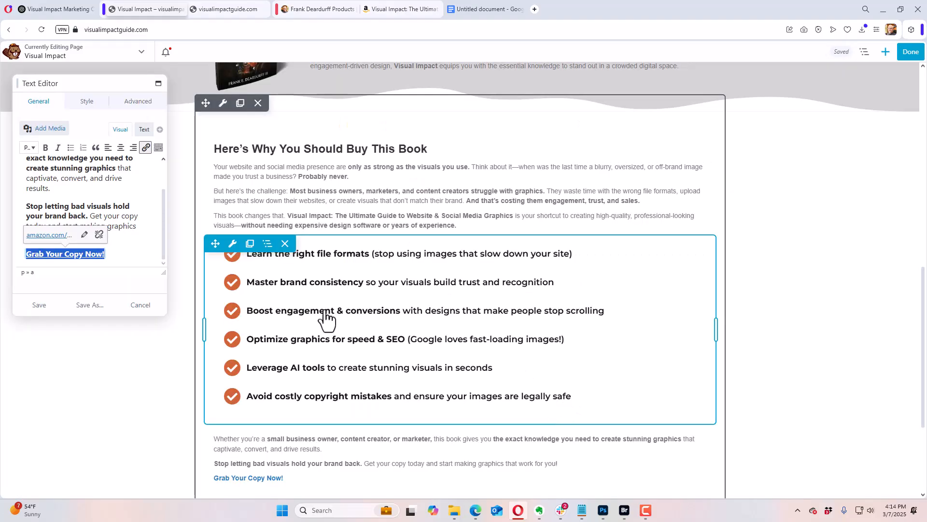
left_click(123, 240)
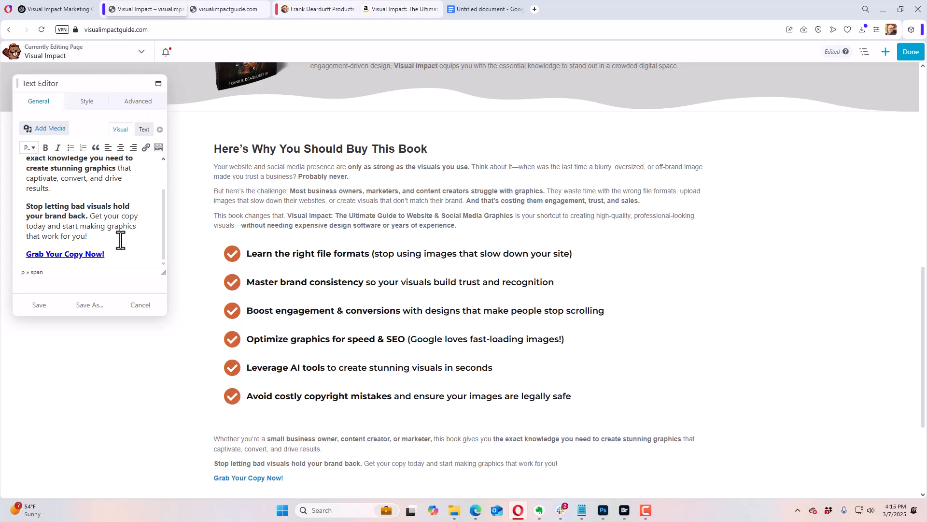
Step: Set the closing text module's top margin to 0 px and save the module
left_click(146, 107)
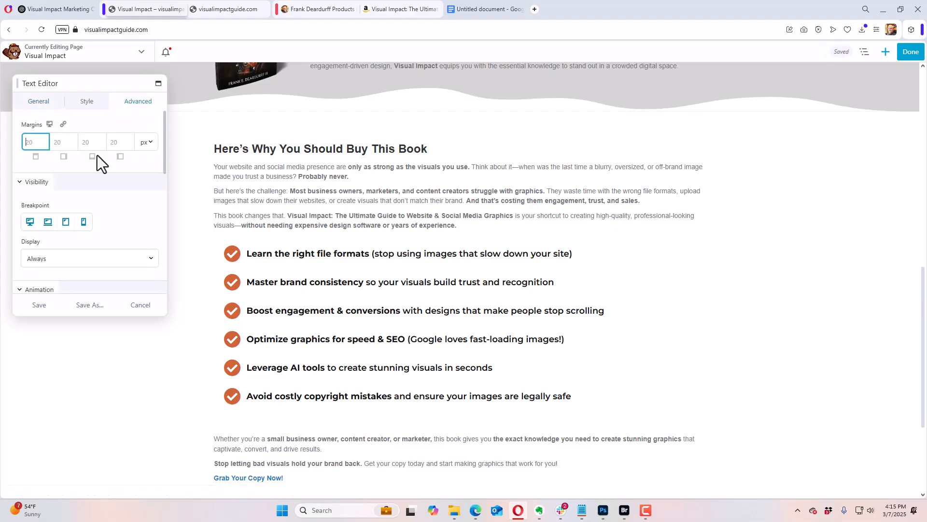
left_click(33, 143)
type("0")
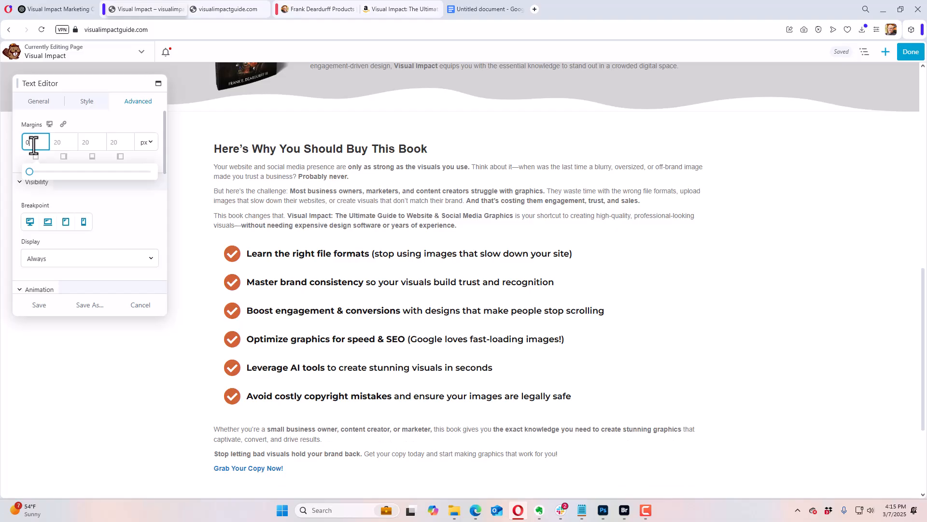
left_click(40, 304)
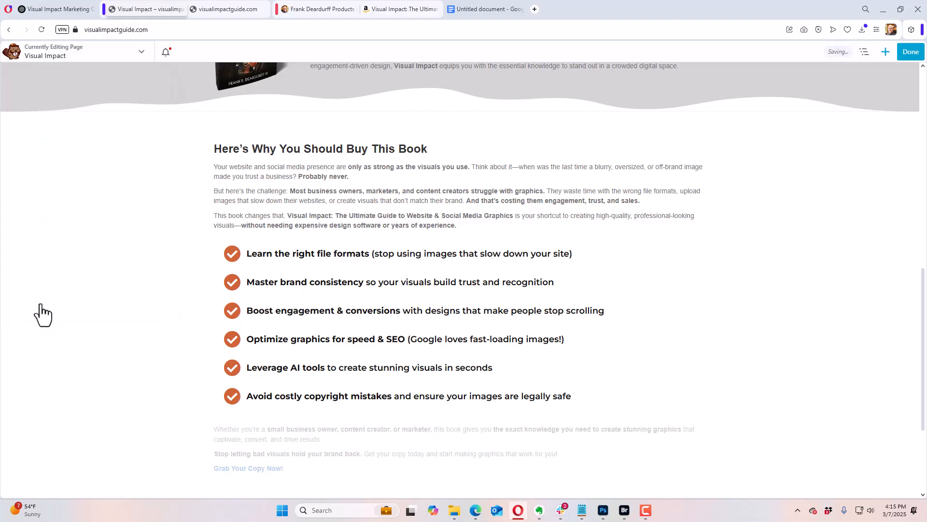
scroll(117, 294, "down", 4)
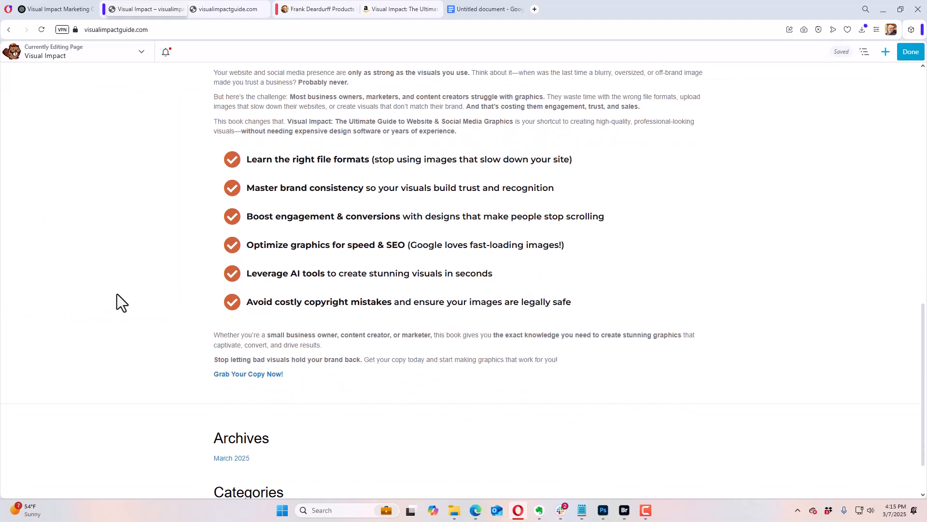
scroll(118, 292, "up", 3)
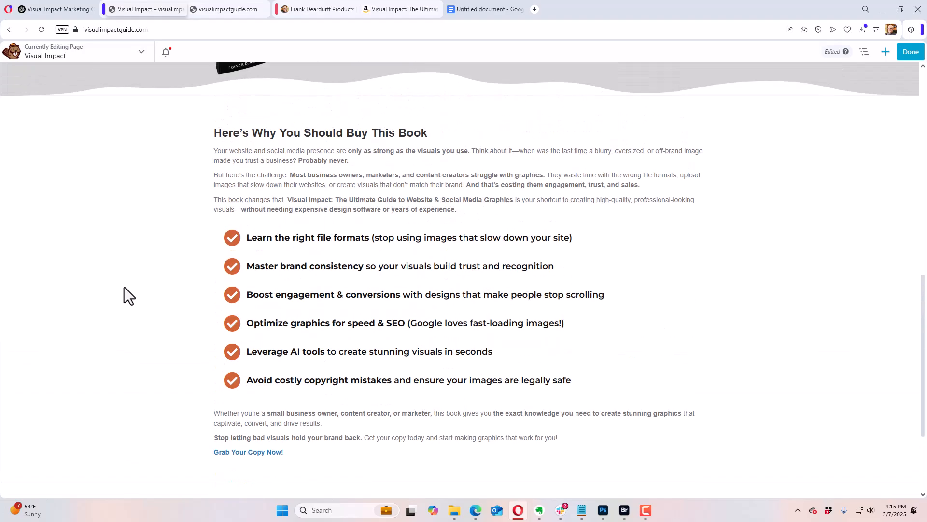
scroll(123, 285, "down", 3)
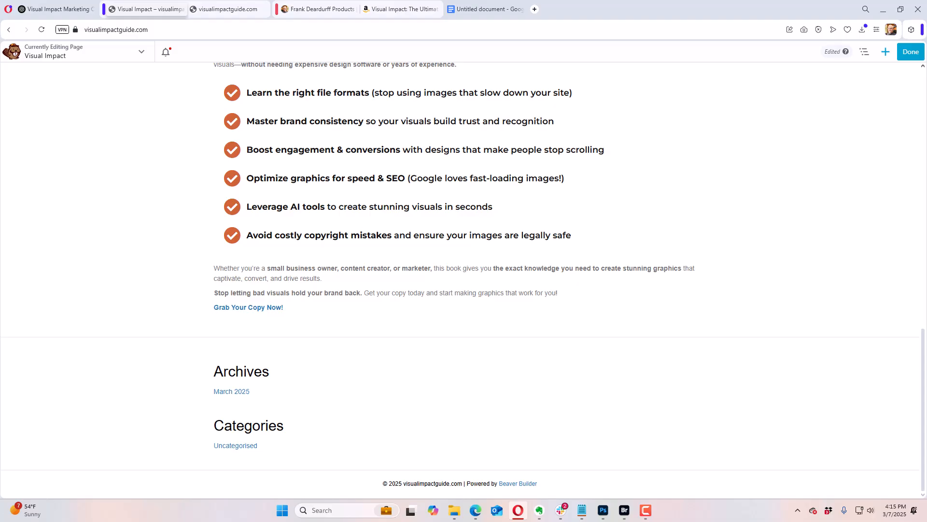
mouse_move(355, 313)
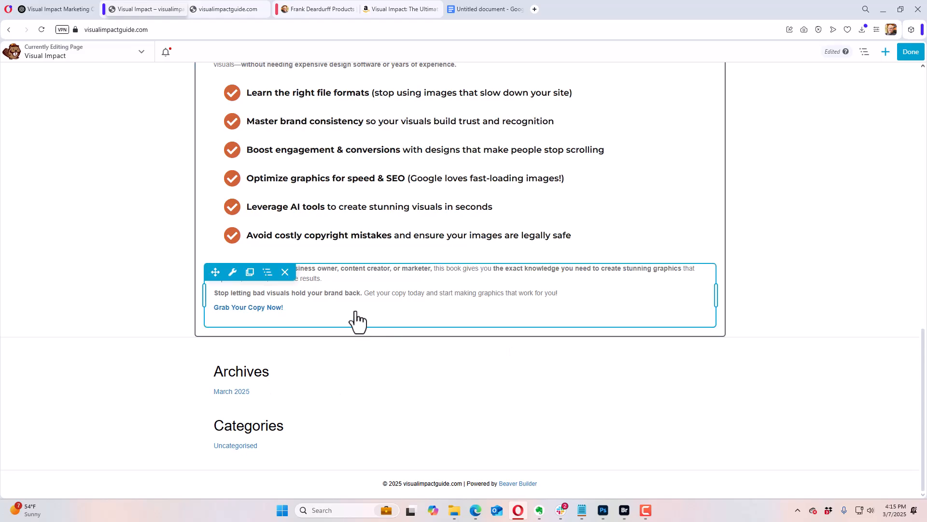
Step: Duplicate the hero's "But This Book On Amazon" button and move the copy below the "Grab Your Copy Now!" text, discarding the opened row settings
left_click(885, 52)
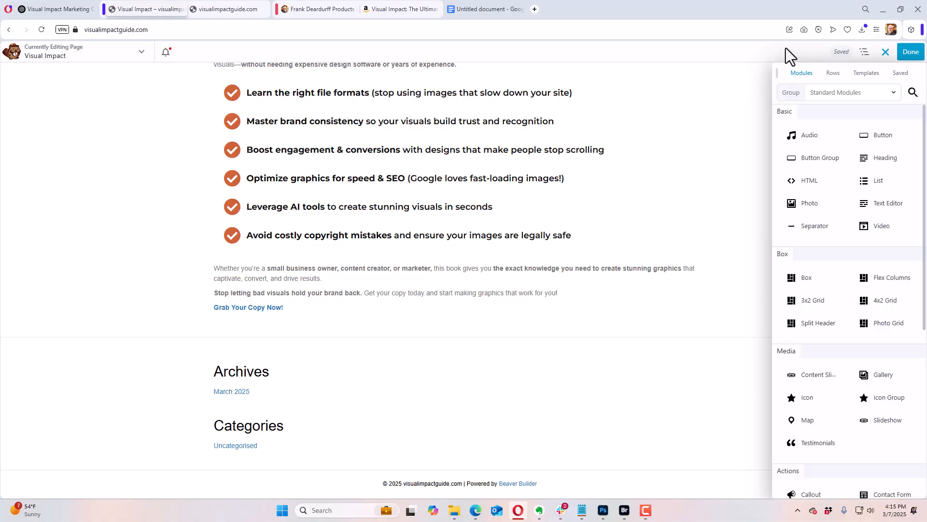
left_click(887, 53)
scroll(746, 179, "up", 15)
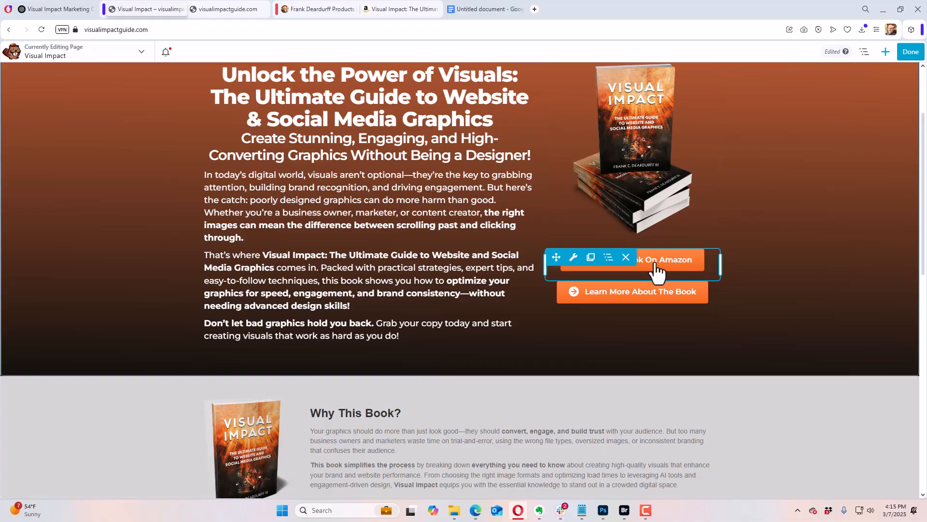
left_click(648, 259)
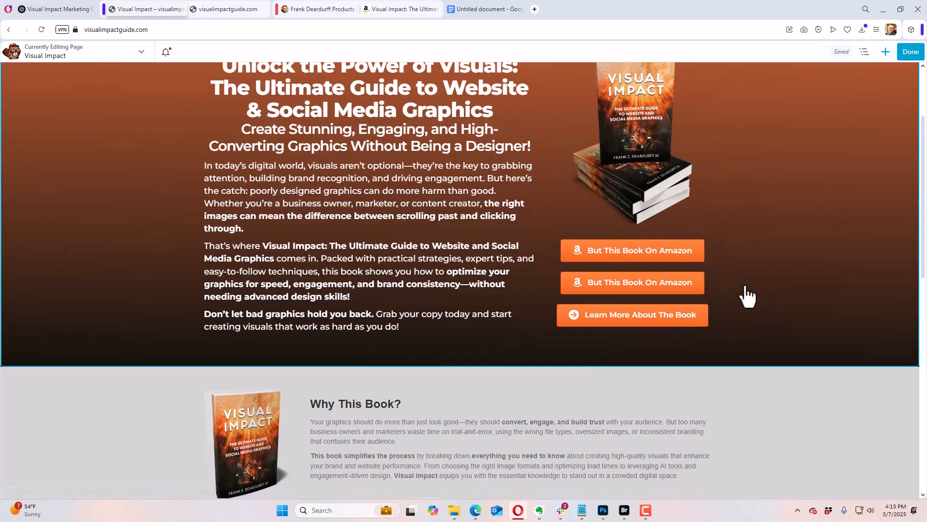
left_click_drag(645, 286, 752, 282)
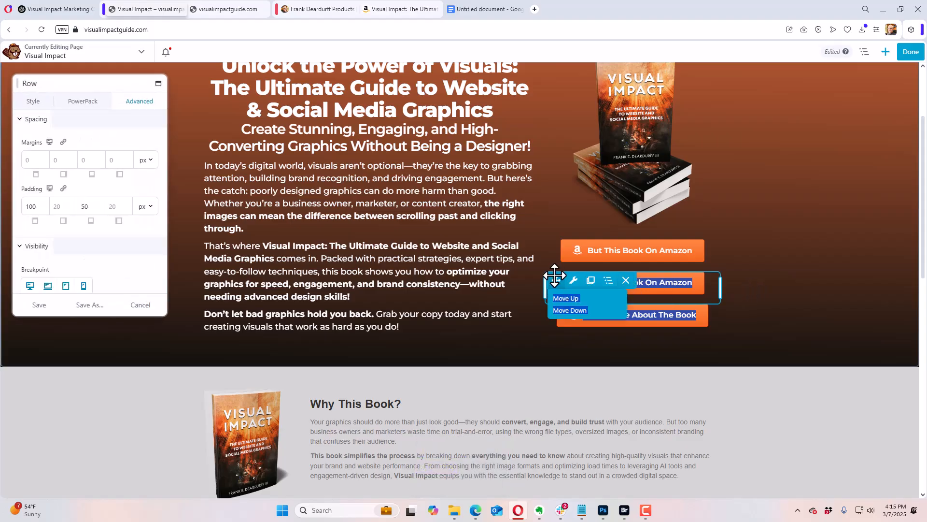
left_click_drag(557, 280, 457, 324)
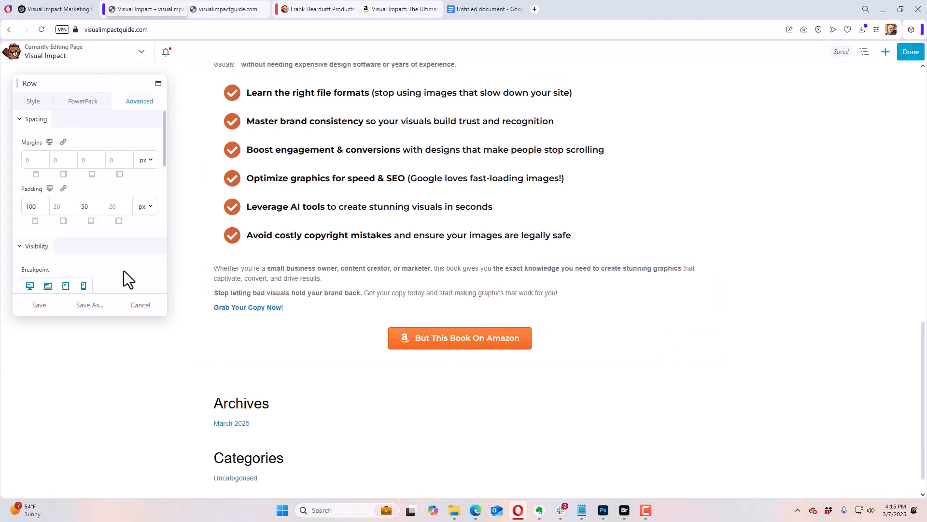
left_click(141, 305)
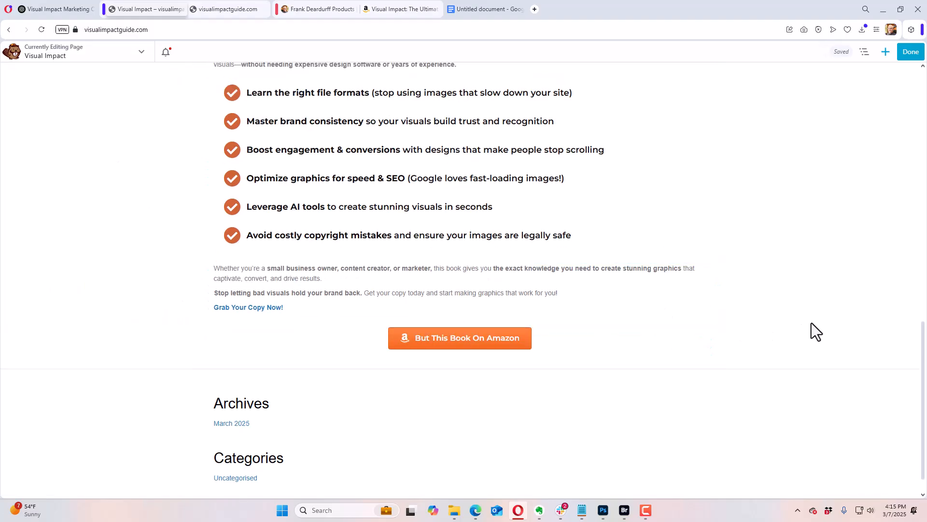
scroll(811, 321, "up", 4)
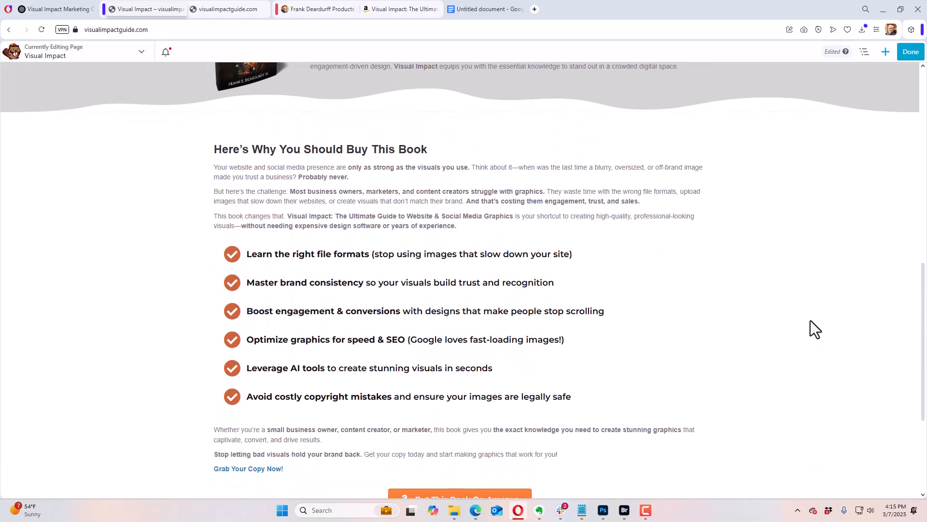
scroll(810, 320, "up", 6)
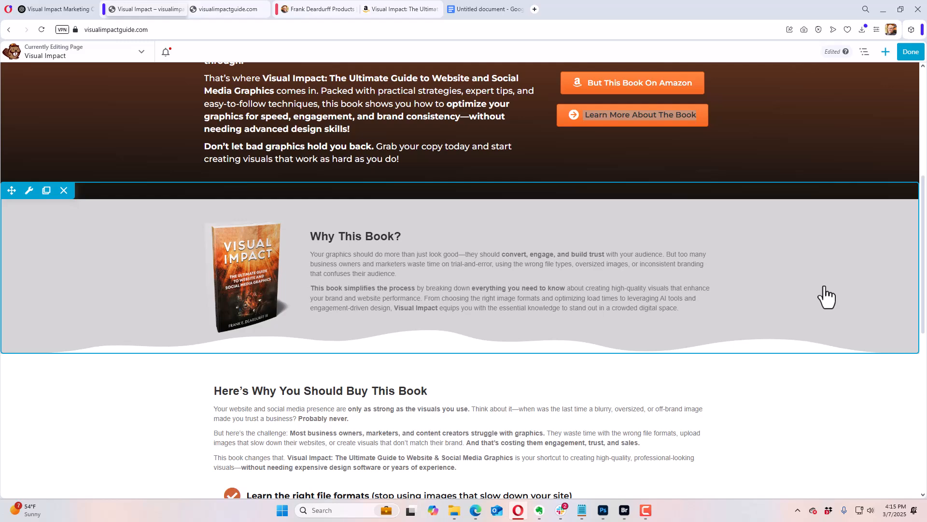
scroll(838, 295, "down", 8)
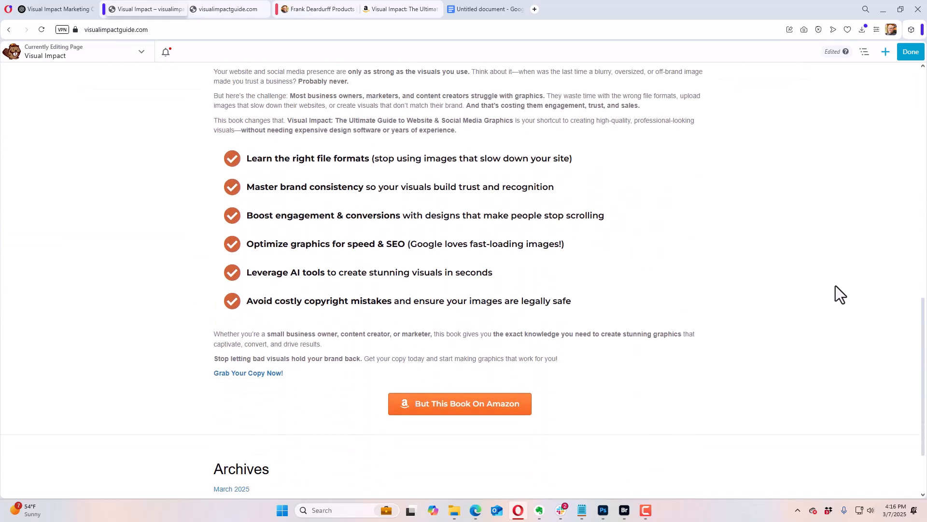
scroll(838, 291, "down", 1)
left_click(886, 52)
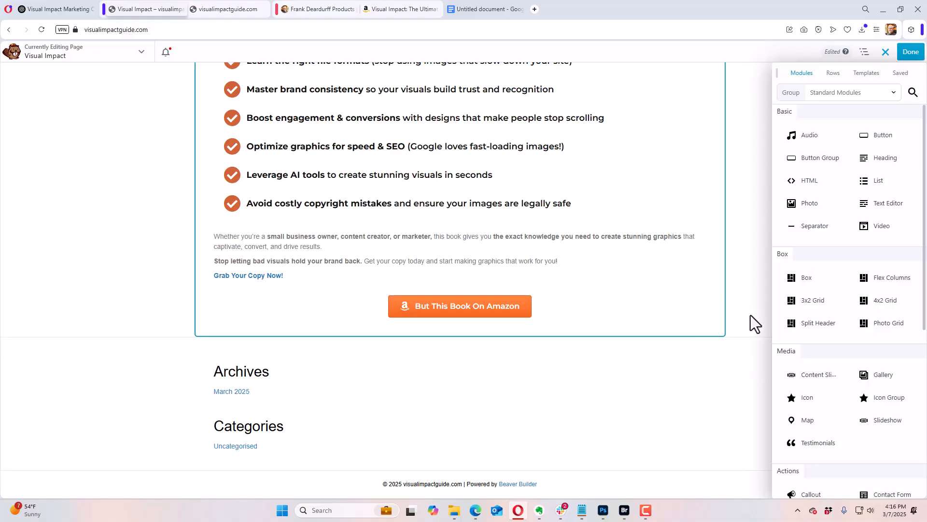
left_click(835, 76)
left_click_drag(877, 123, 434, 465)
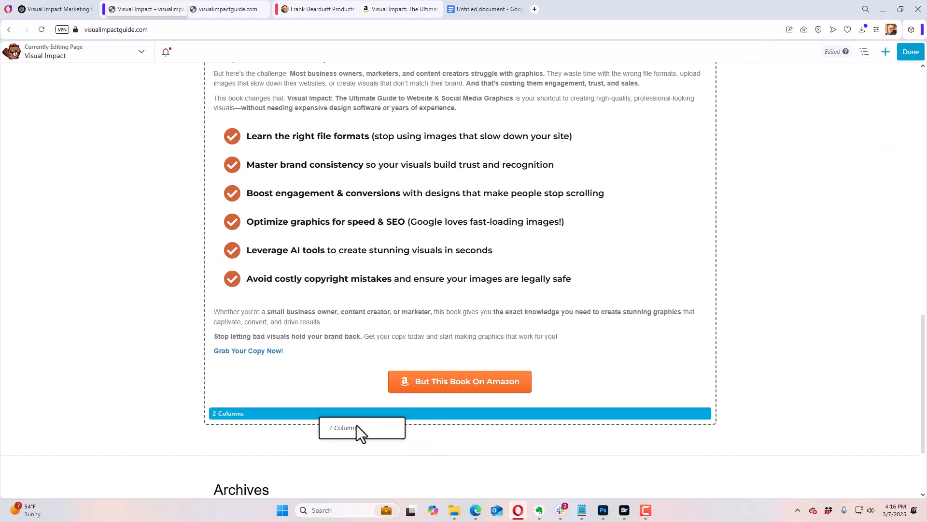
left_click_drag(356, 426, 350, 371)
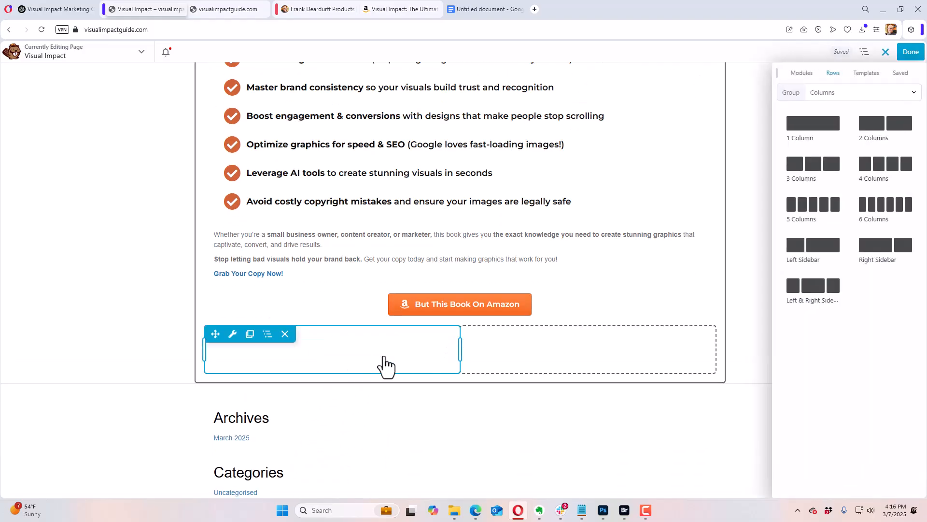
left_click(289, 343)
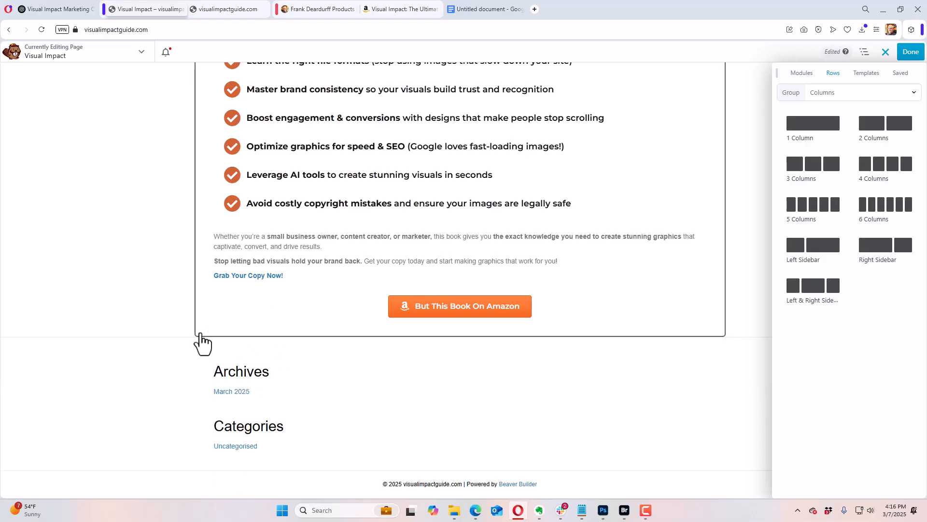
Step: Add a separate two-column row beneath the row with the closing Amazon button and set its width to Full Width
left_click_drag(873, 127, 686, 445)
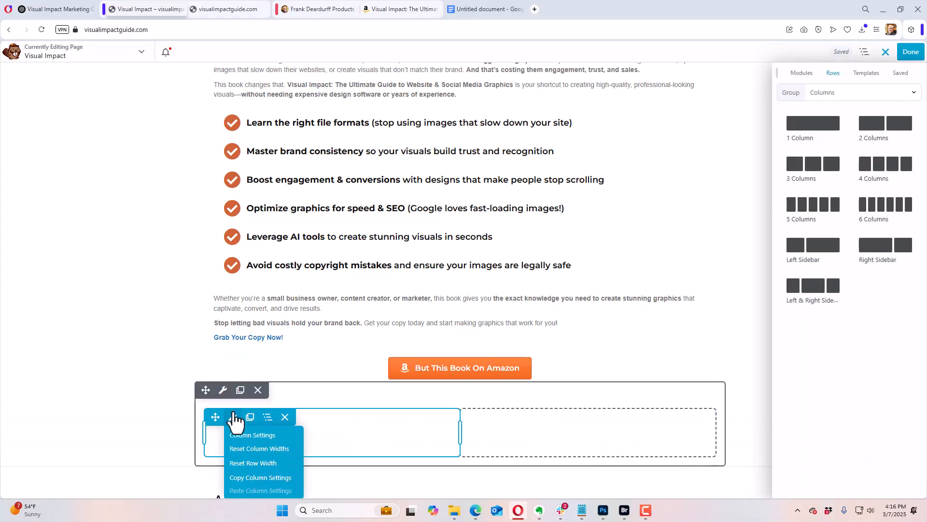
left_click(223, 390)
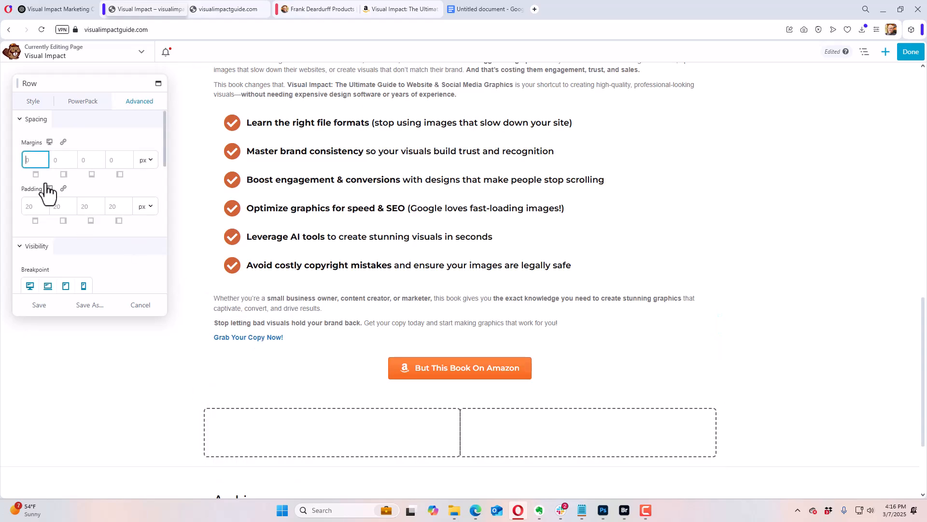
left_click(33, 102)
left_click(40, 146)
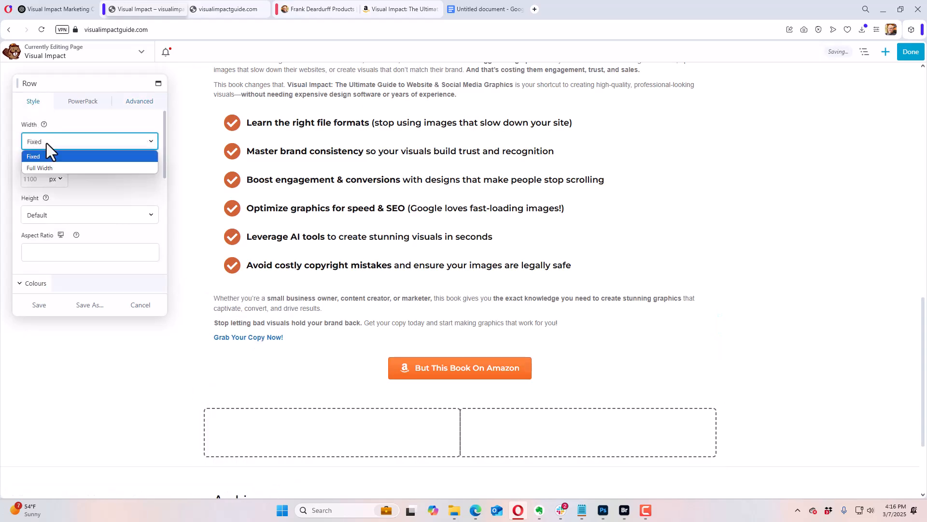
left_click(49, 168)
Step: Give the new two-column row a colour background using the saved rgba(17,17,15,0.18) preset
scroll(91, 228, "down", 8)
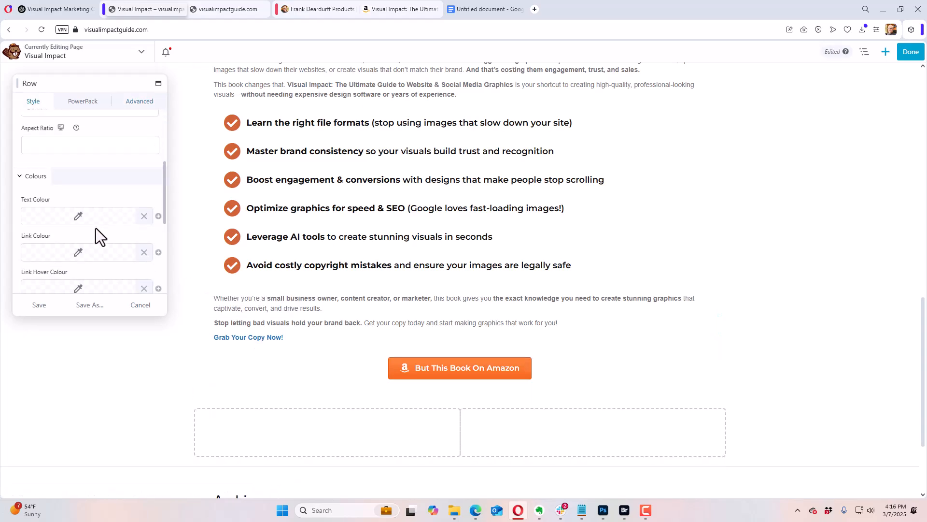
left_click(64, 203)
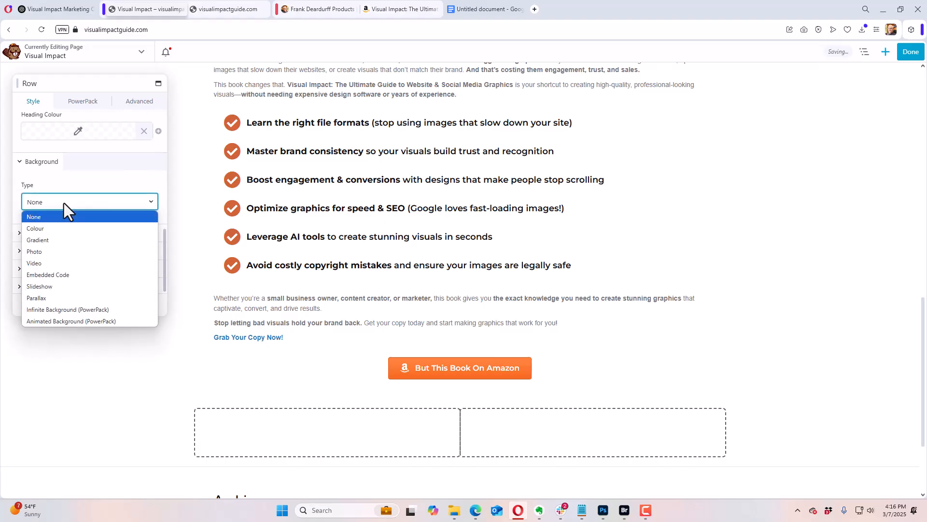
left_click(59, 233)
scroll(77, 237, "down", 1)
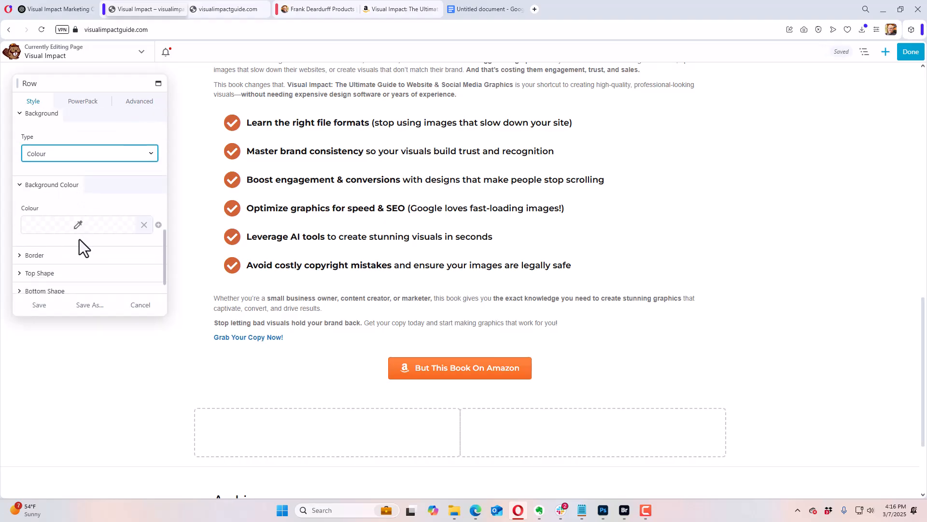
left_click(83, 227)
left_click(85, 371)
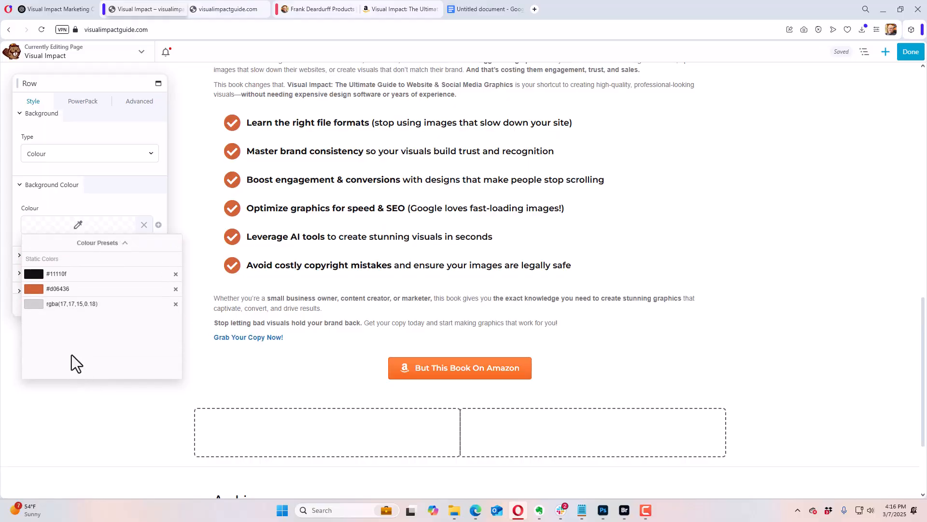
left_click(107, 221)
left_click(94, 223)
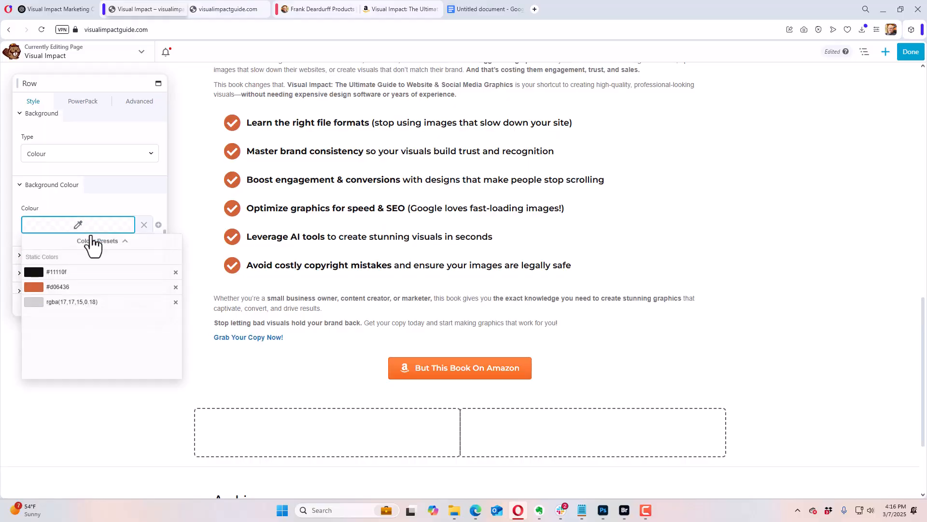
left_click(73, 303)
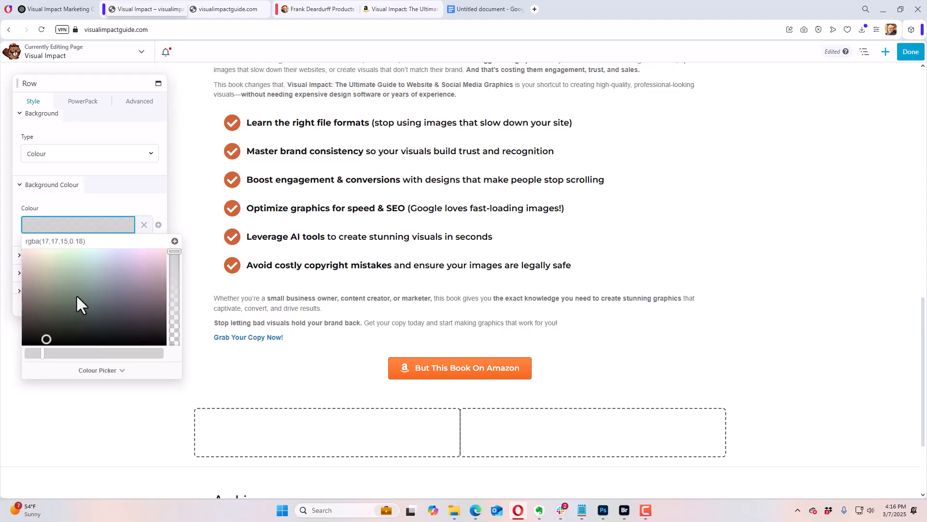
left_click(120, 207)
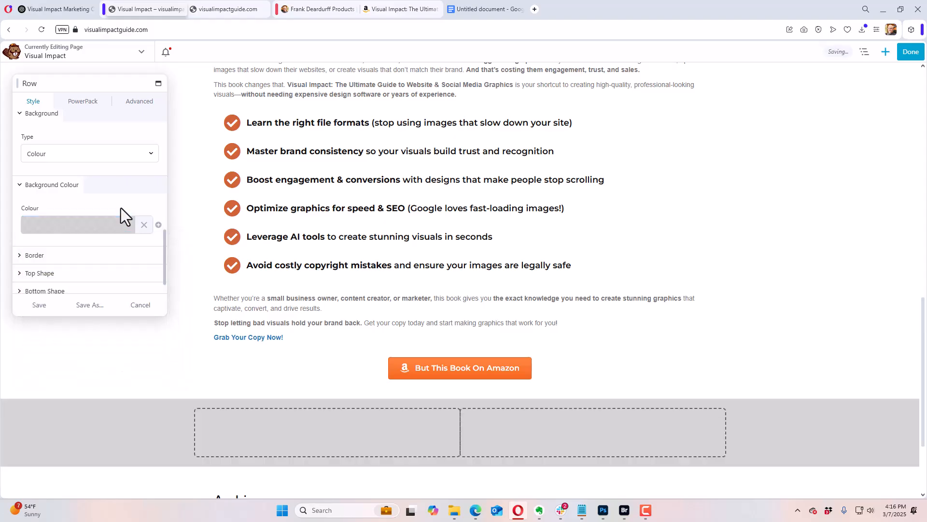
Step: Add a Waves top shape to the two-column row with a height of 50 px
left_click(33, 256)
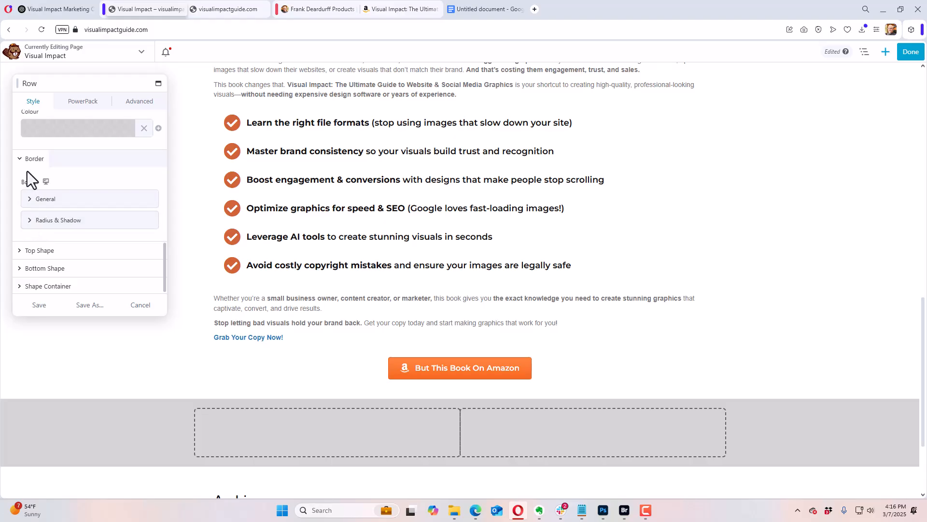
left_click(22, 159)
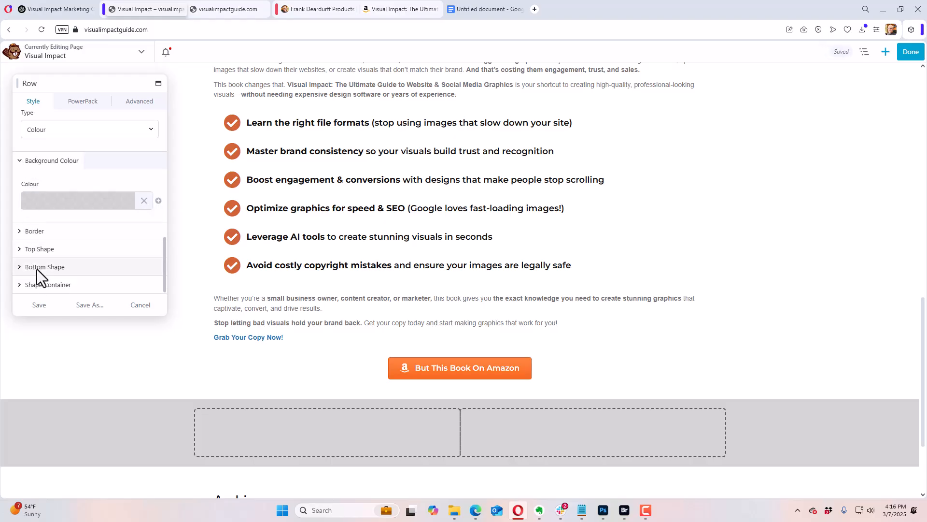
left_click(21, 250)
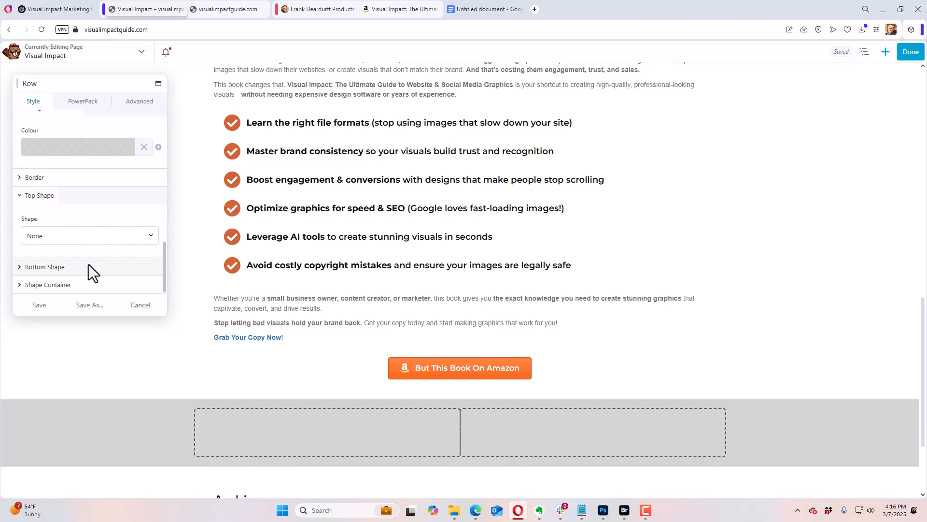
left_click(82, 240)
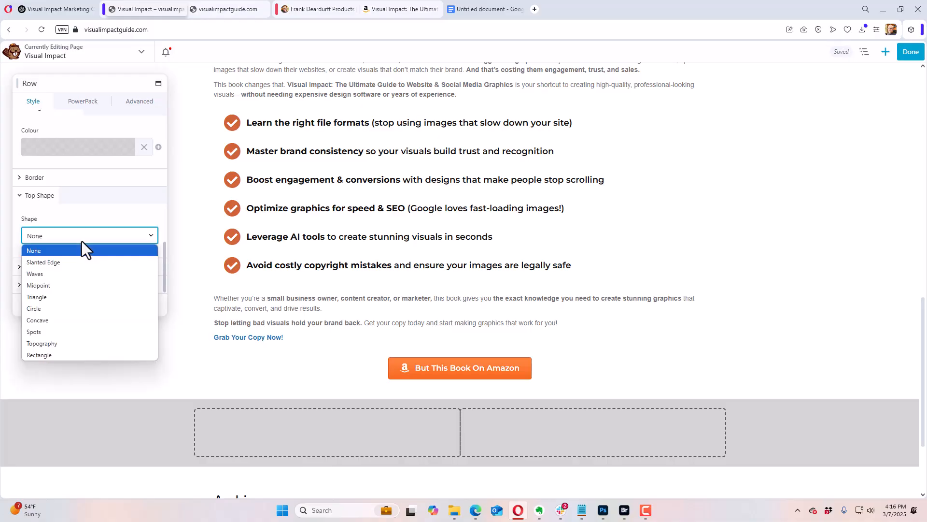
left_click(78, 274)
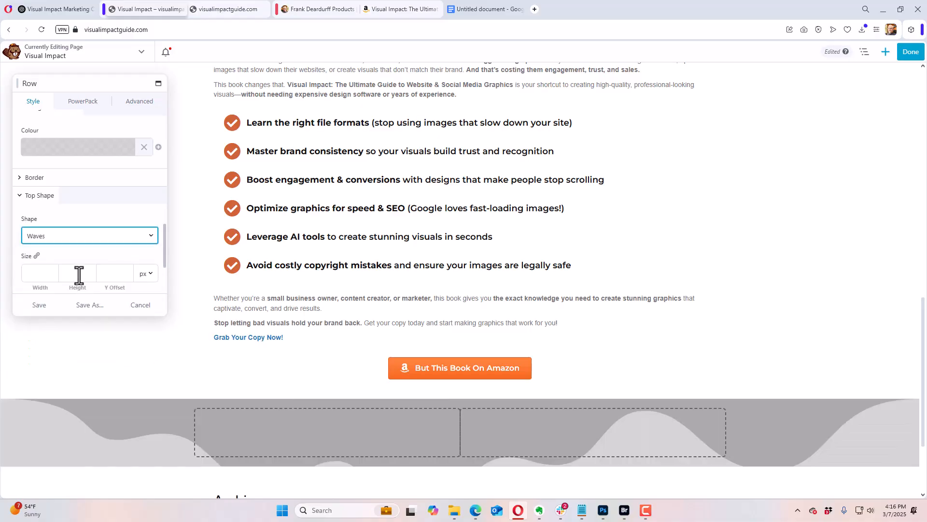
left_click(78, 272)
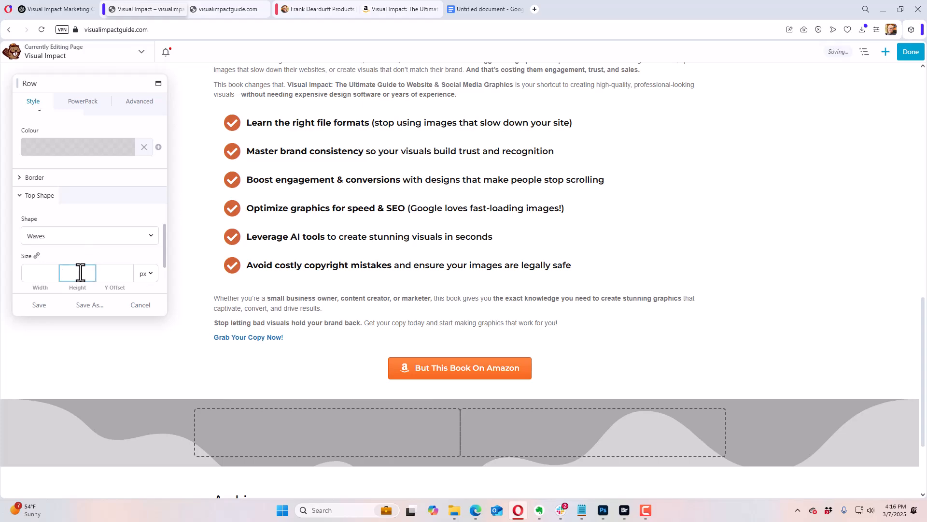
scroll(83, 251, "down", 1)
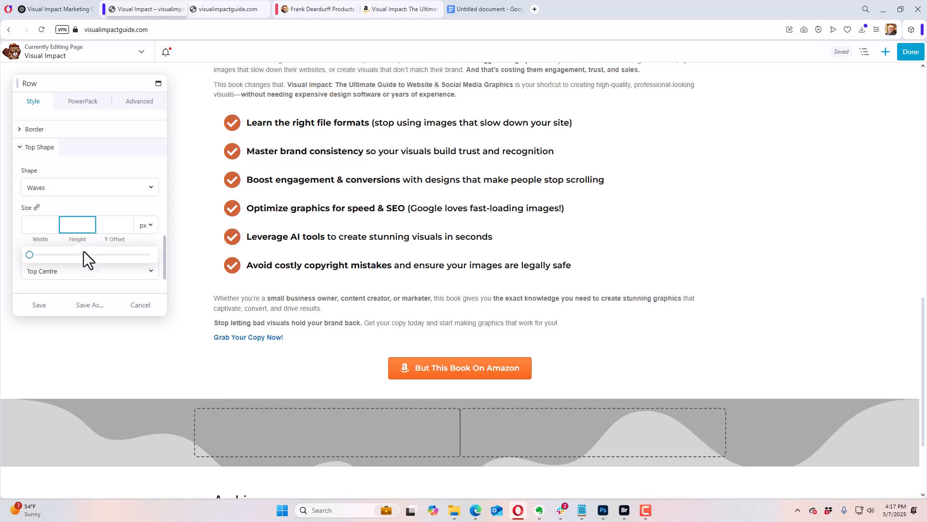
left_click_drag(29, 256, 33, 256)
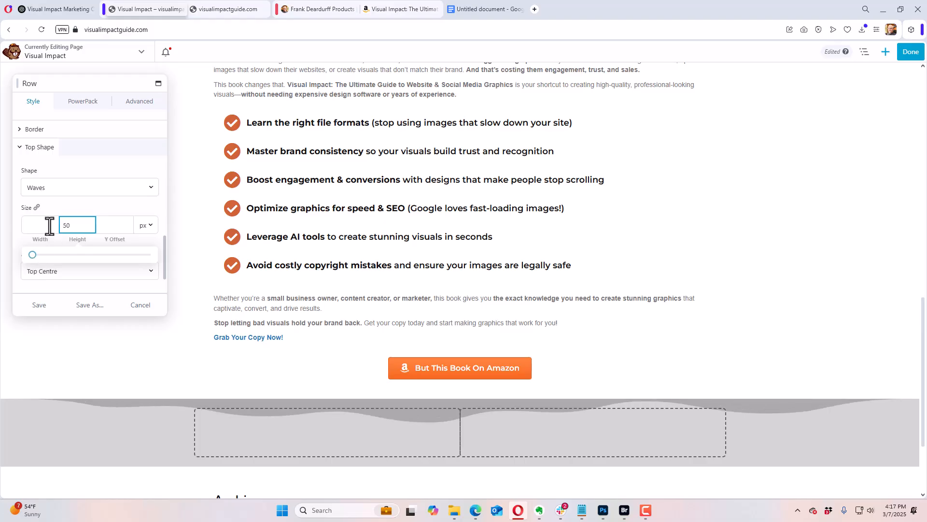
left_click(77, 207)
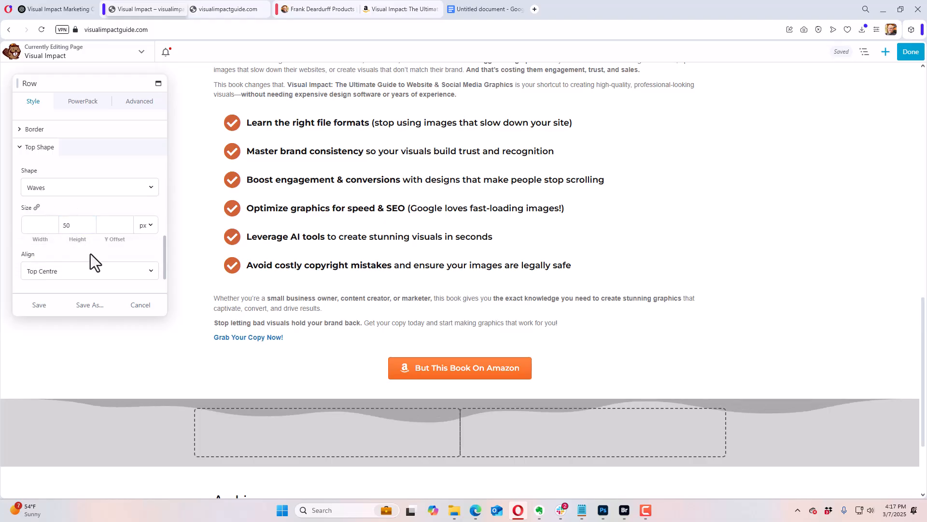
Step: Set the two-column row's Waves top shape fill colour to white (#ffffff) and save the row
left_click_drag(163, 257, 164, 280)
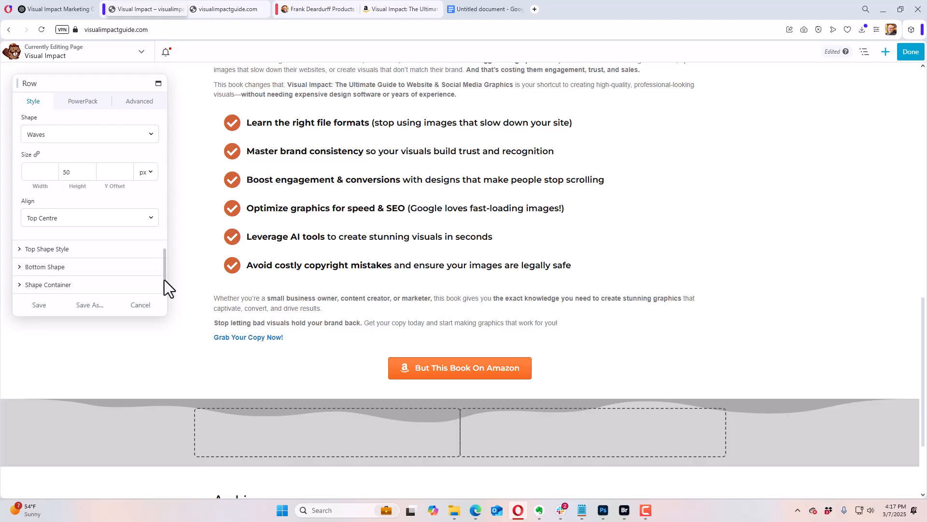
left_click(21, 248)
scroll(88, 262, "down", 2)
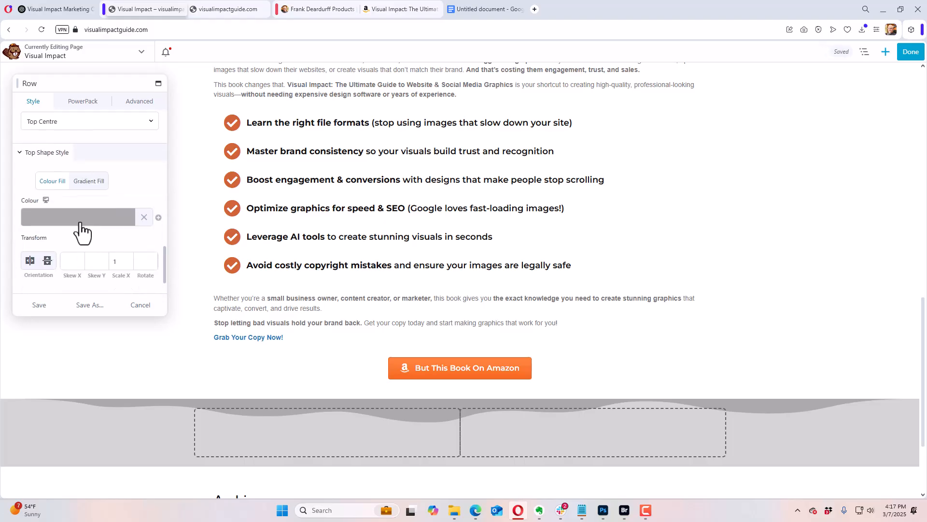
left_click(85, 217)
left_click_drag(68, 234, 27, 233)
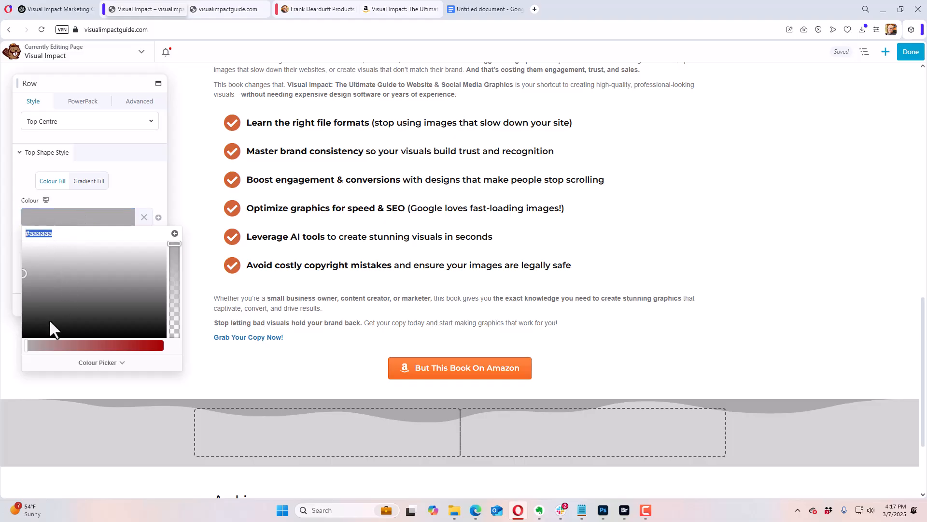
left_click_drag(54, 276, 8, 232)
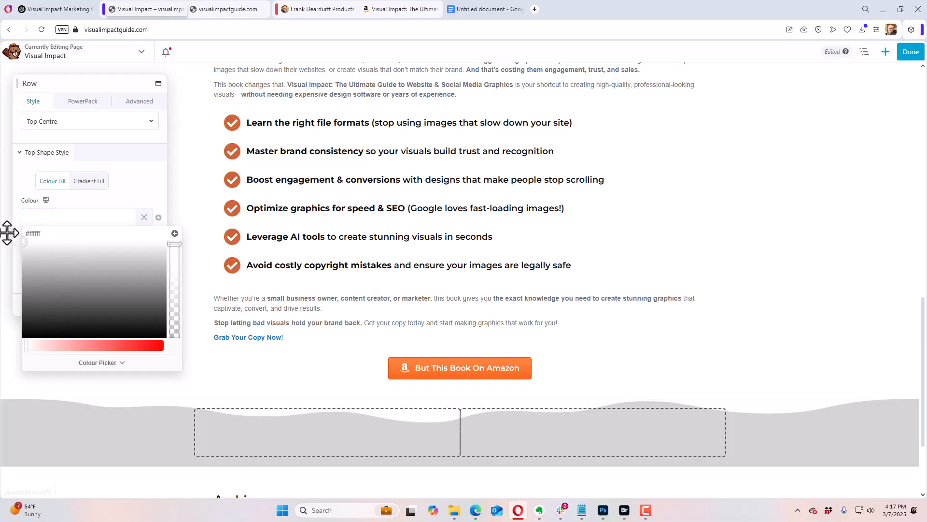
left_click(91, 207)
left_click(48, 307)
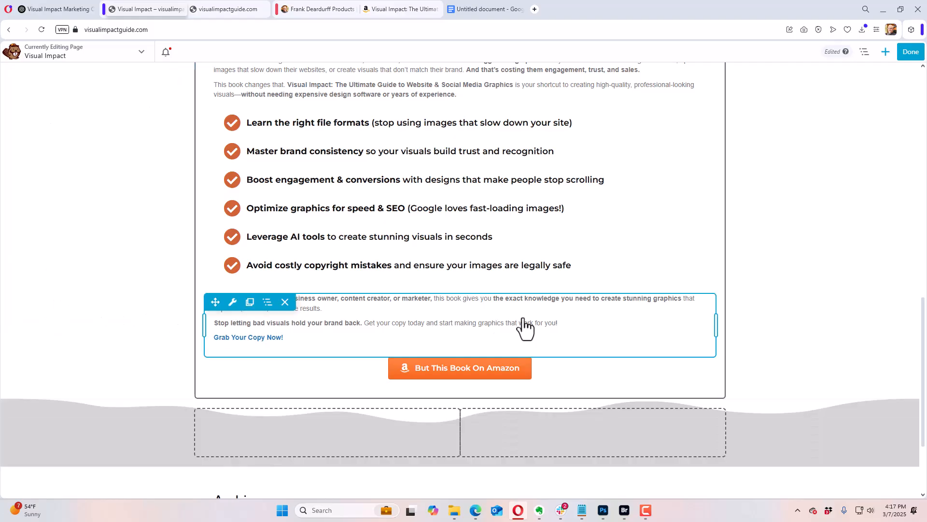
Step: Widen the grey row's first column to nearly three quarters of the row and add a Photo module to the narrower second column
left_click_drag(464, 432, 579, 431)
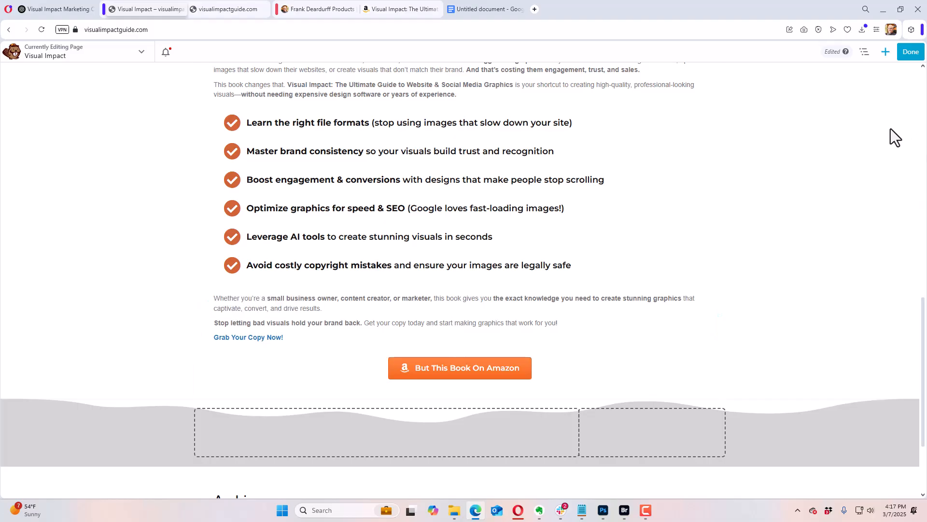
left_click(887, 53)
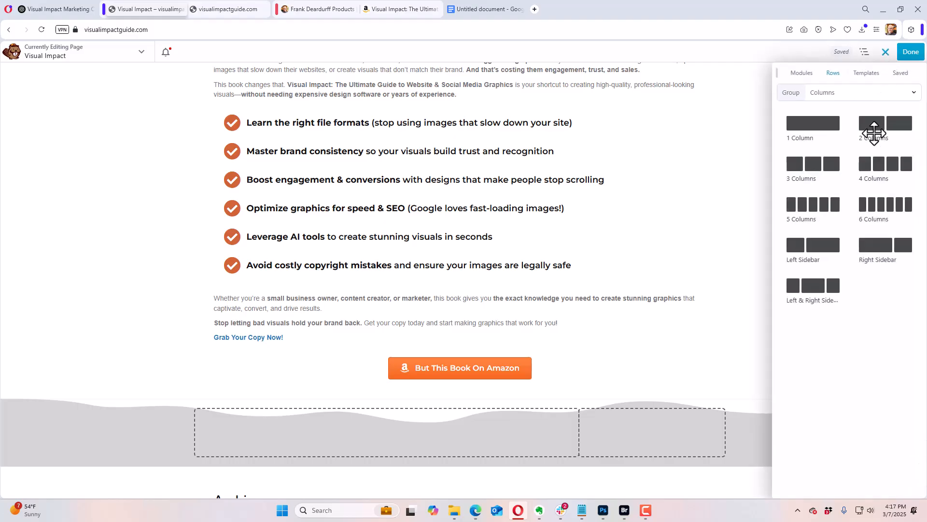
left_click(803, 74)
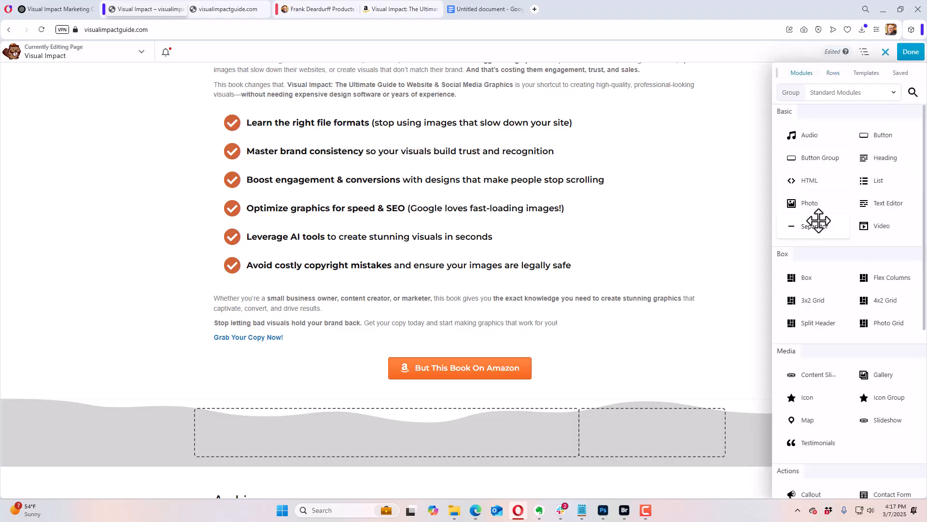
left_click_drag(817, 206, 654, 455)
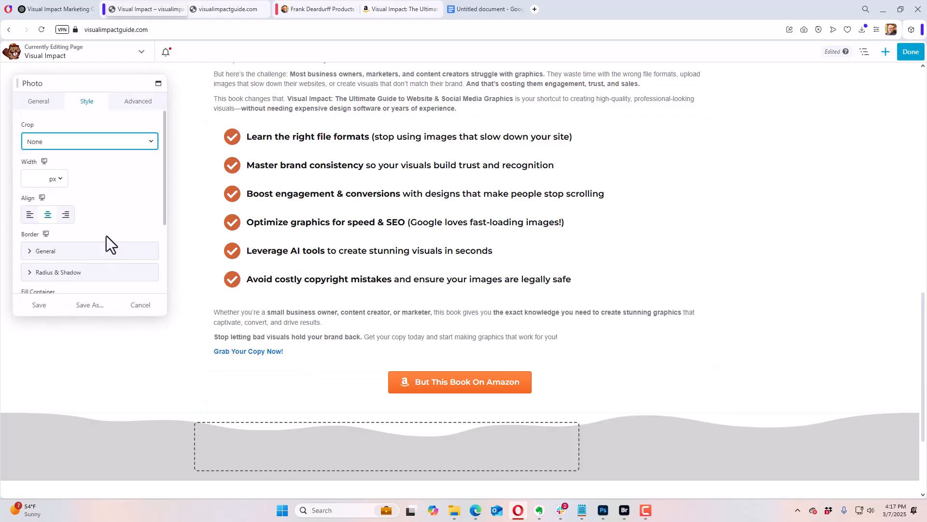
Step: Open the file upload for choosing the new Photo module's image
left_click(30, 102)
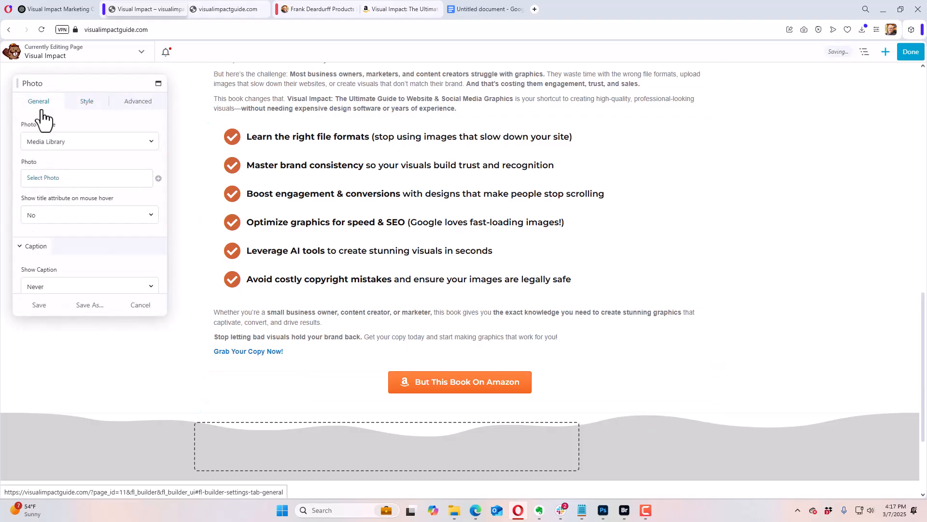
left_click(57, 180)
left_click(49, 91)
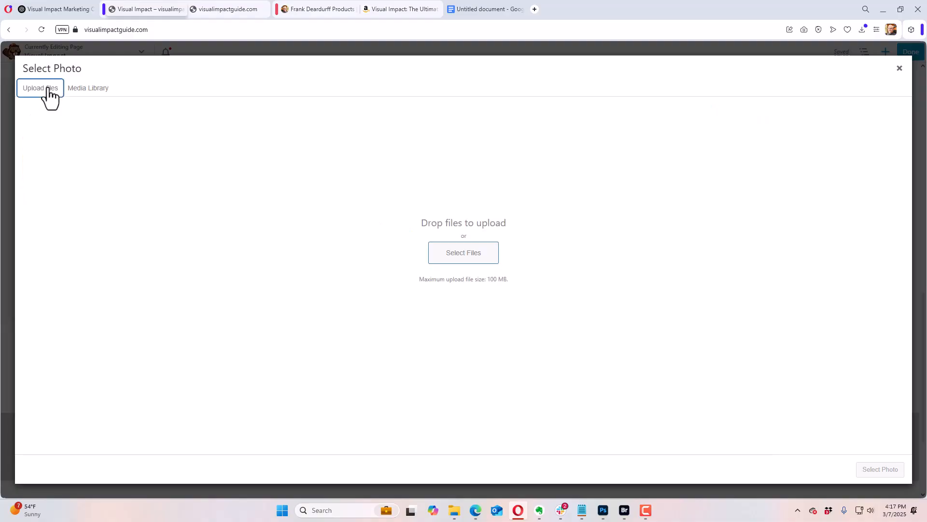
left_click(458, 255)
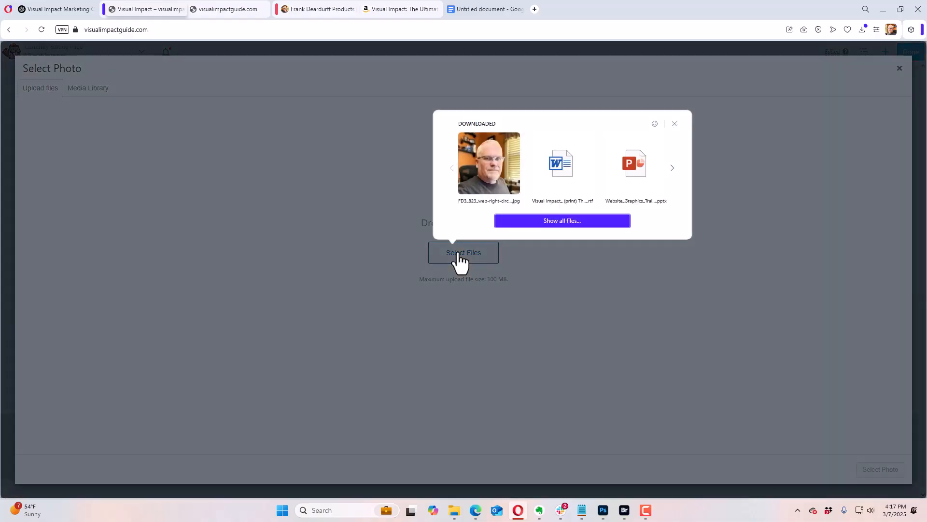
left_click(523, 223)
scroll(296, 269, "down", 3)
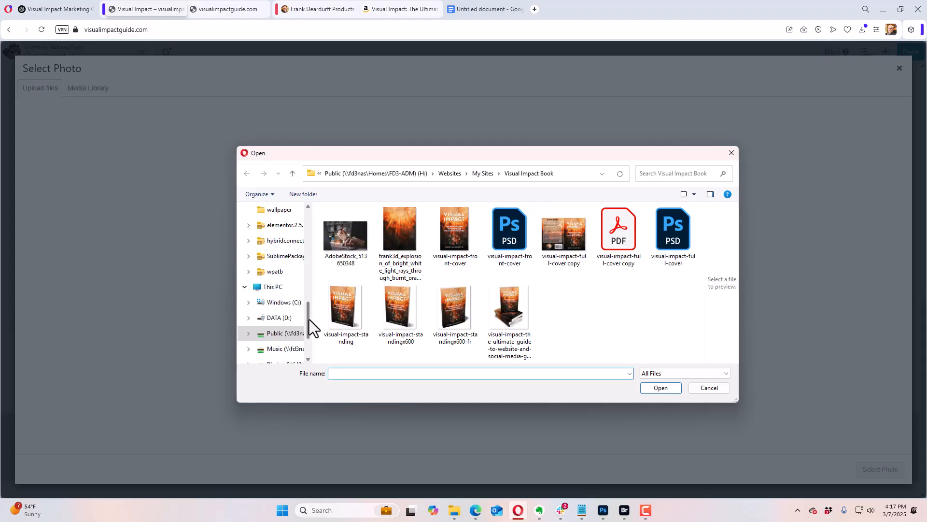
left_click_drag(309, 320, 317, 279)
left_click(273, 256)
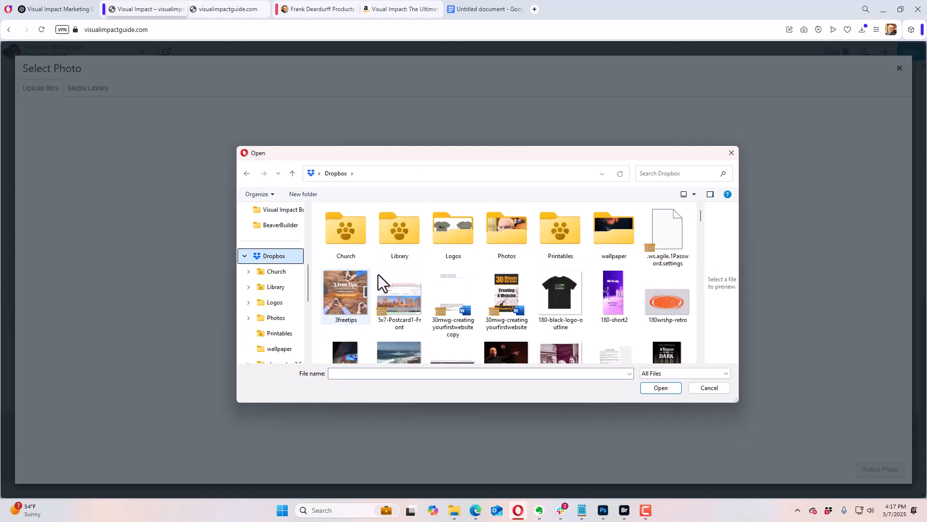
left_click_drag(702, 215, 696, 330)
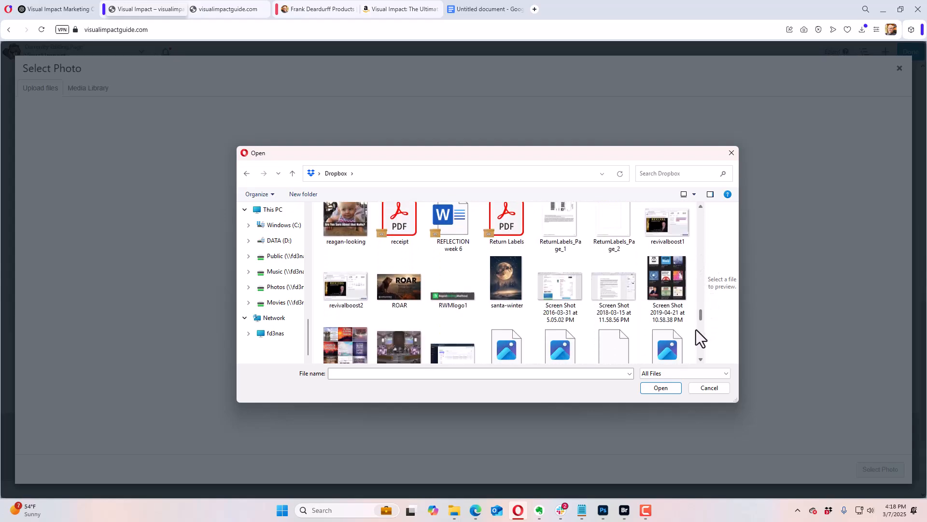
left_click(707, 388)
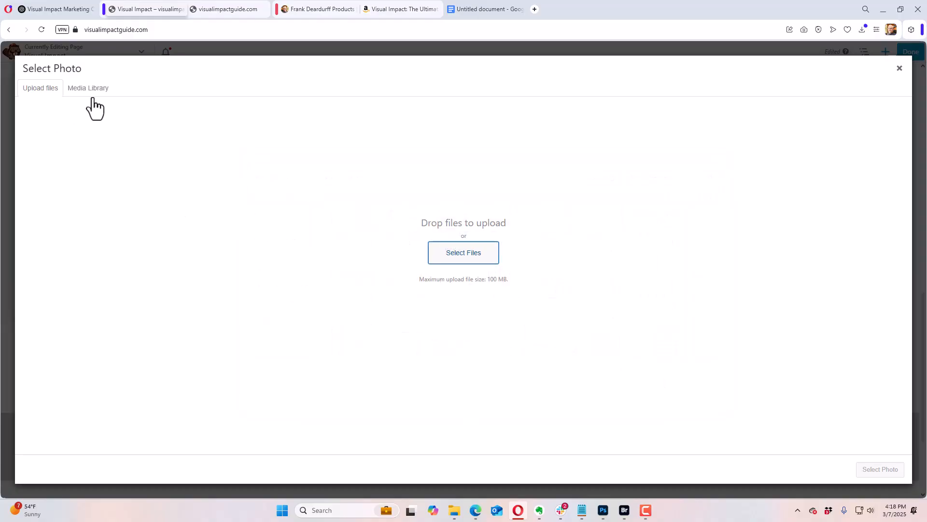
Step: Upload the recently downloaded FD3_823_web-right-circle portrait JPG and select it as the module's photo
left_click(477, 252)
left_click(488, 178)
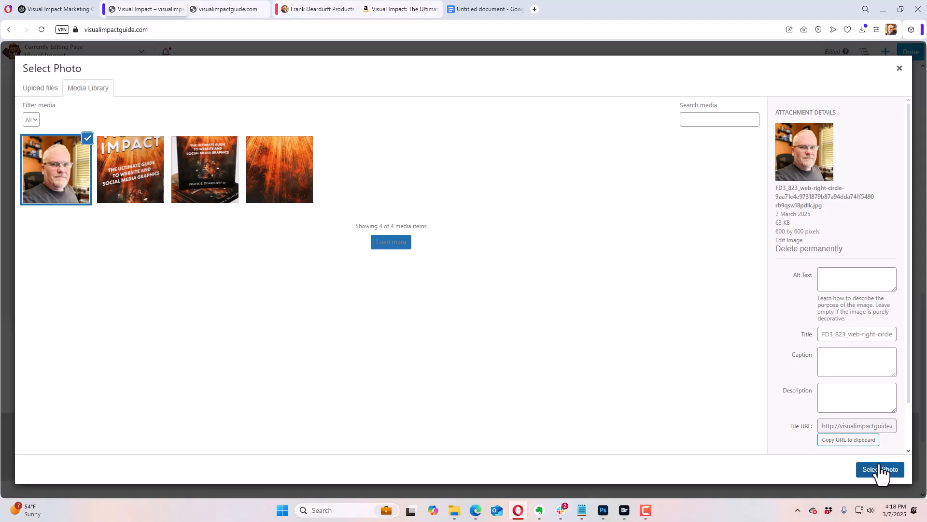
left_click(879, 467)
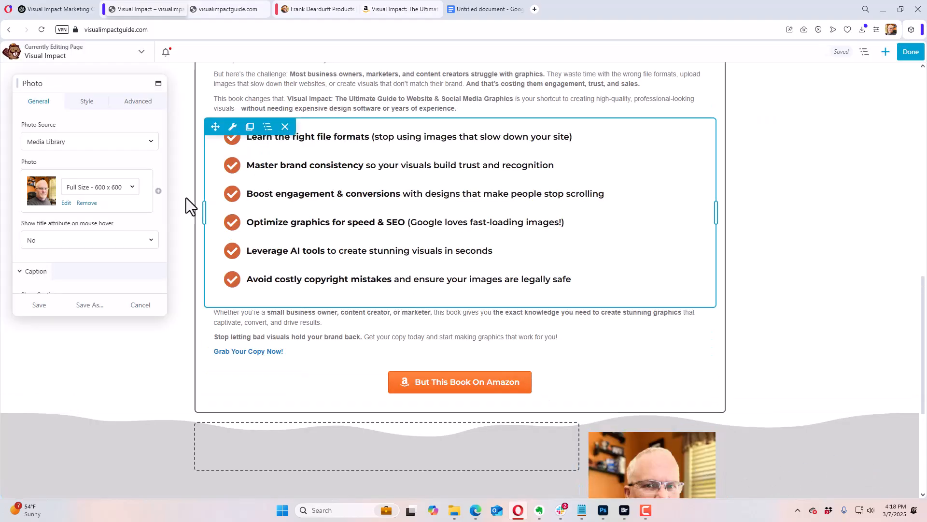
Step: Crop the portrait photo in the grey row to a Circle
left_click(87, 101)
left_click(68, 141)
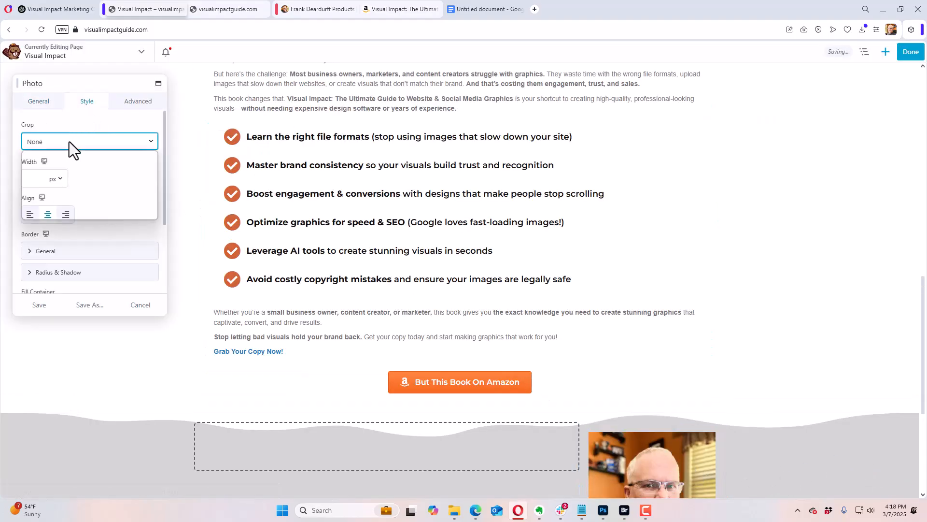
left_click(56, 212)
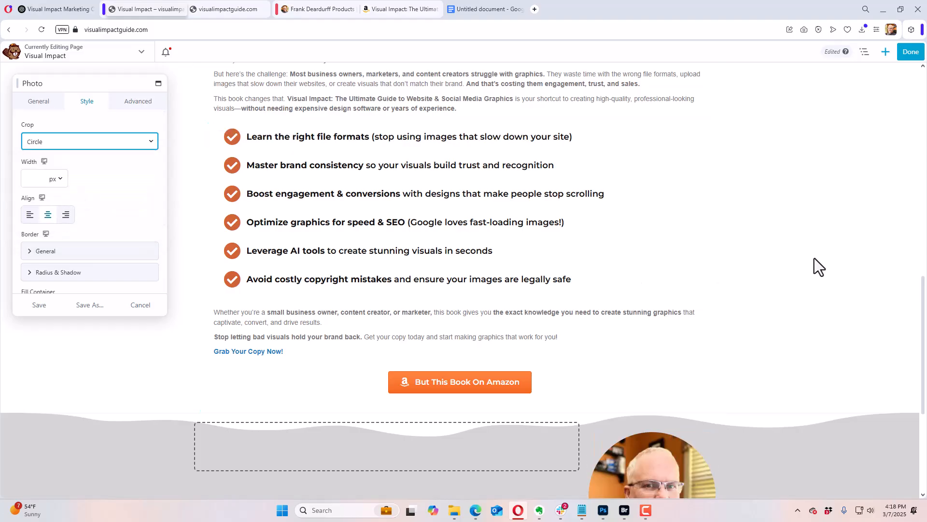
scroll(816, 261, "down", 3)
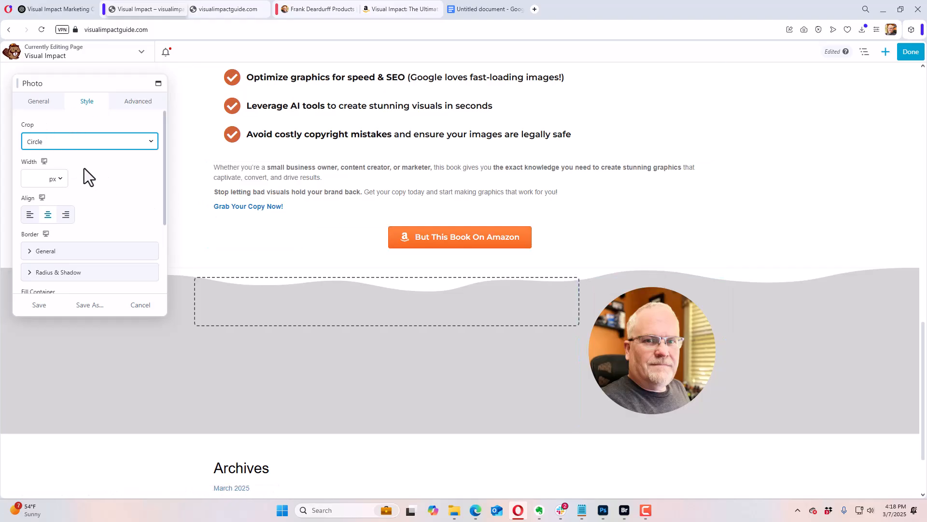
Step: Give the portrait photo a Solid border coloured rgba(7,12,20,0.43), starting from the saved grey preset
left_click(52, 254)
scroll(97, 234, "down", 3)
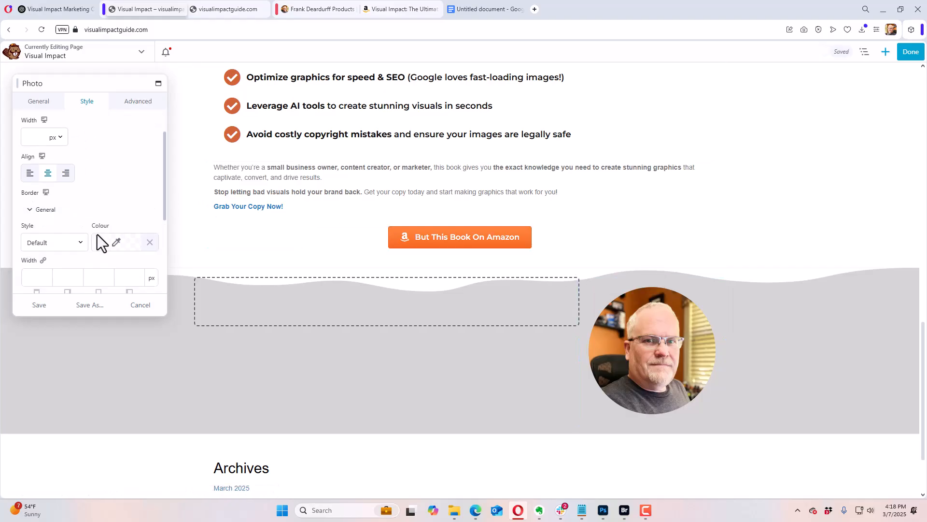
left_click(63, 188)
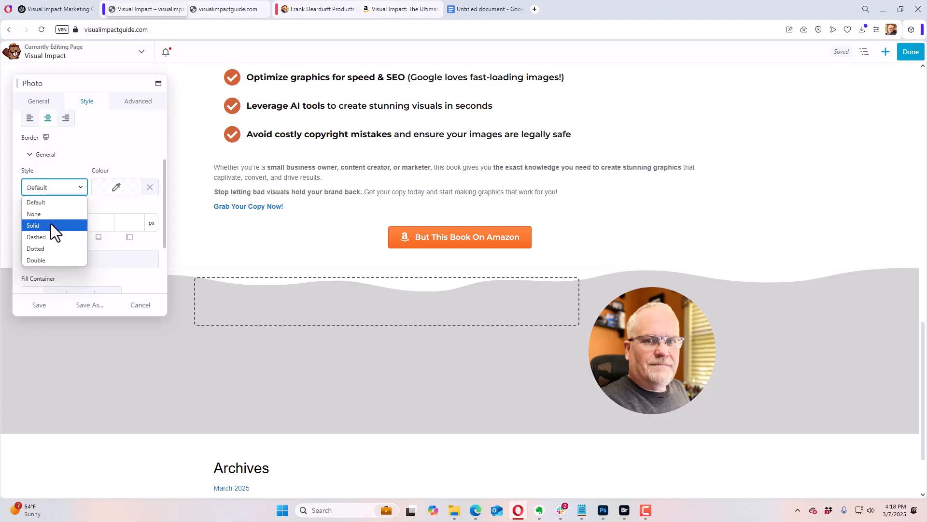
left_click(51, 225)
left_click(119, 190)
left_click(163, 333)
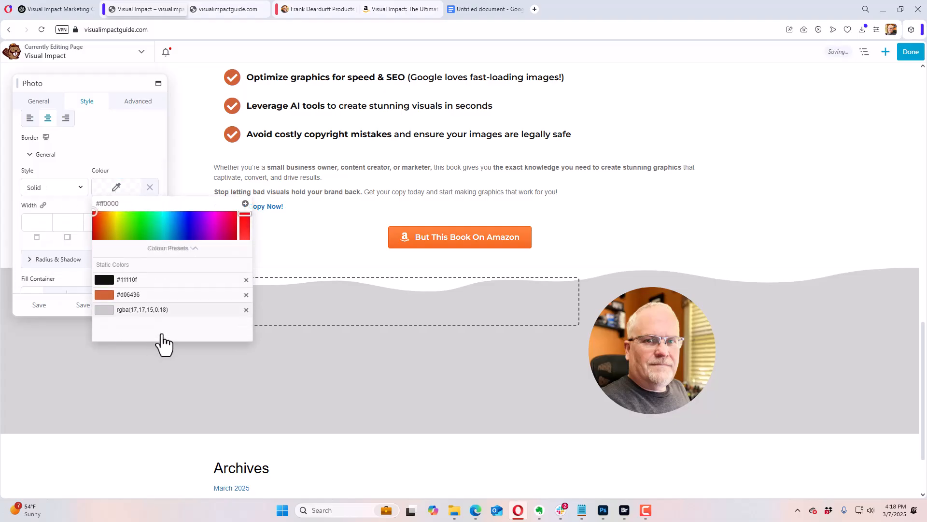
left_click(125, 265)
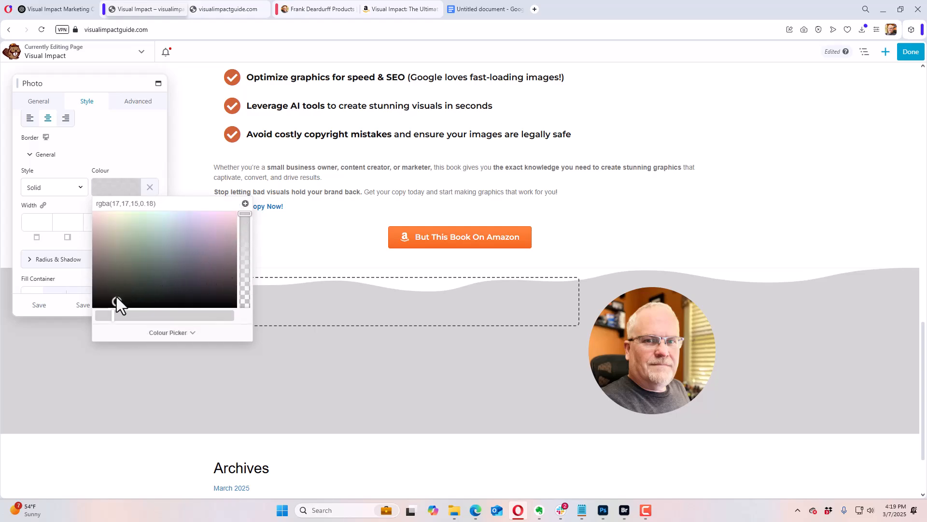
mouse_move(116, 302)
left_mouse_down()
mouse_move(110, 285)
mouse_move(97, 310)
mouse_move(201, 306)
mouse_move(161, 308)
mouse_move(189, 315)
mouse_move(179, 301)
left_mouse_up()
left_click_drag(246, 213, 246, 268)
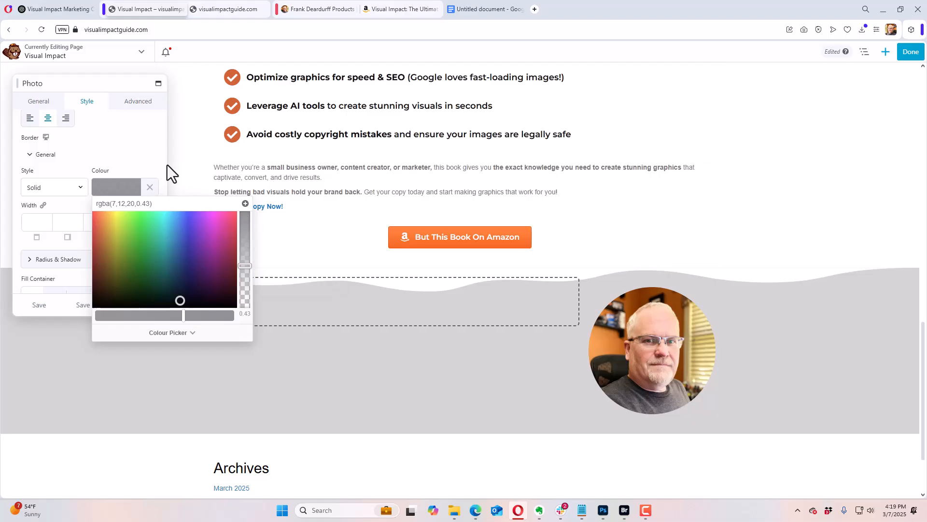
left_click(146, 154)
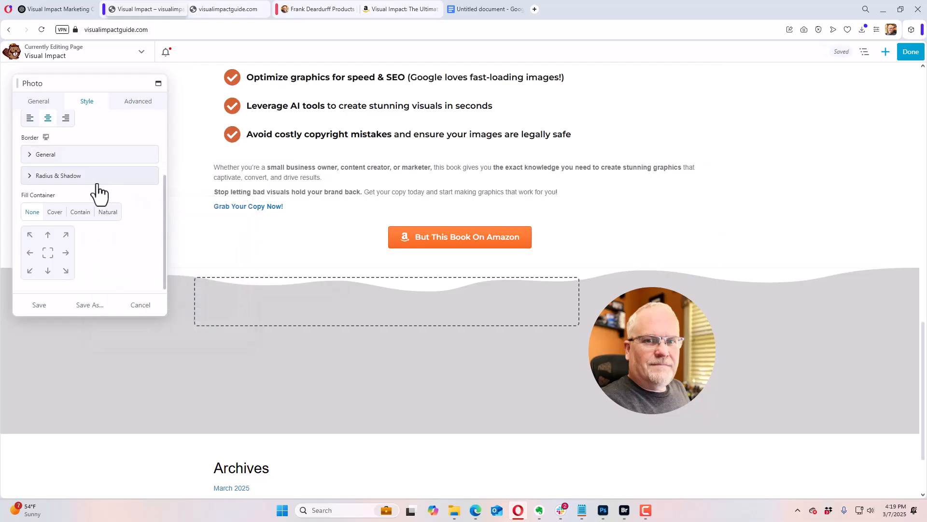
Step: Set the portrait photo's border width to 2 px with all four sides linked, and save the module
left_click(57, 154)
left_click(39, 222)
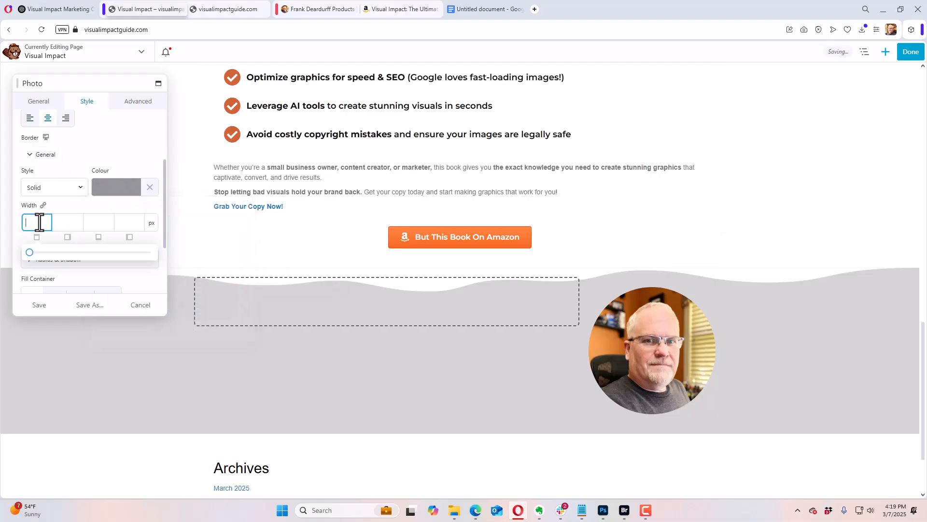
type("1")
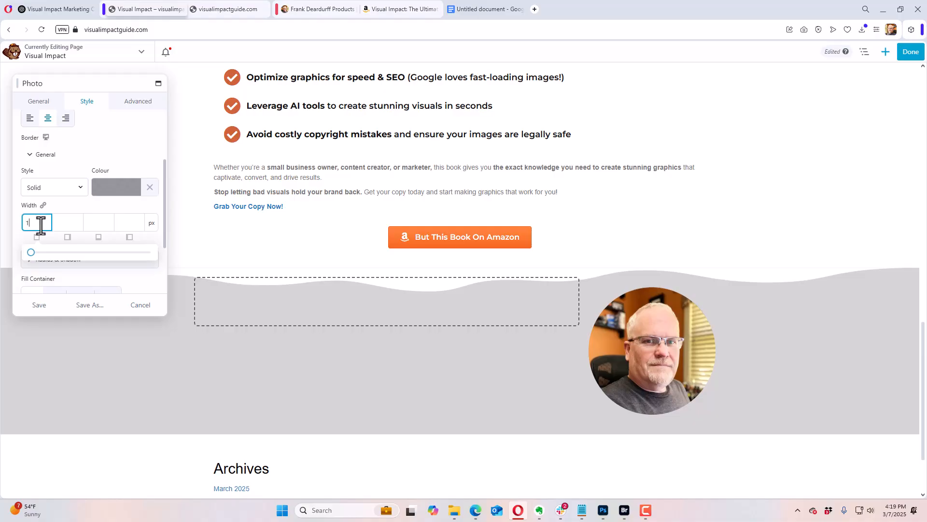
left_click_drag(40, 226, 22, 229)
type("2")
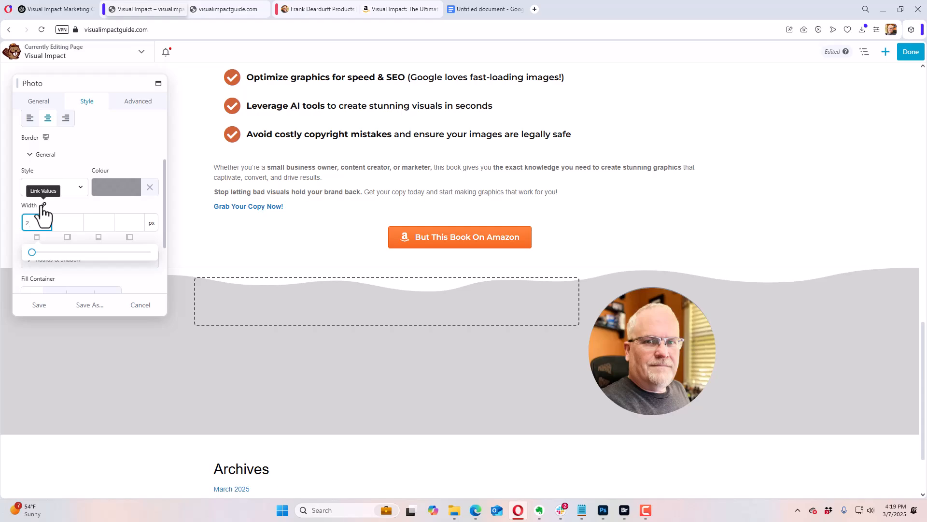
left_click(43, 206)
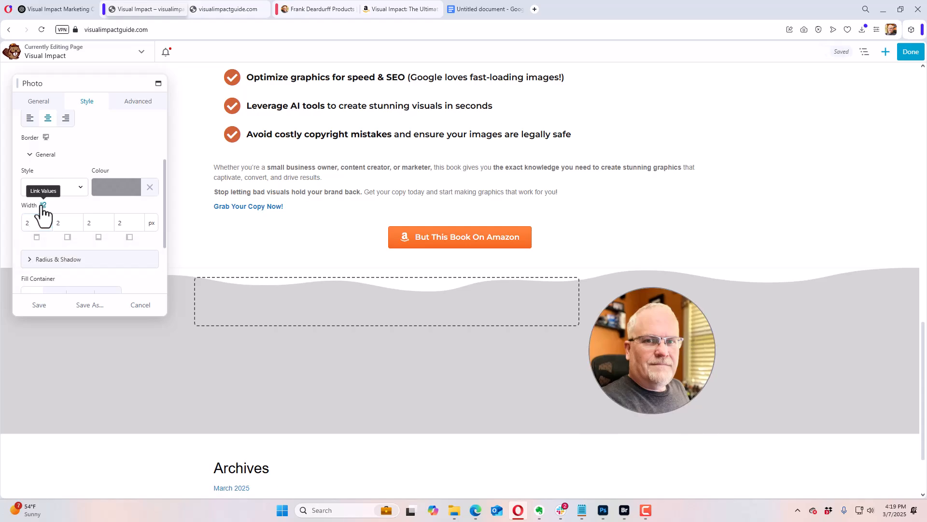
left_click(83, 156)
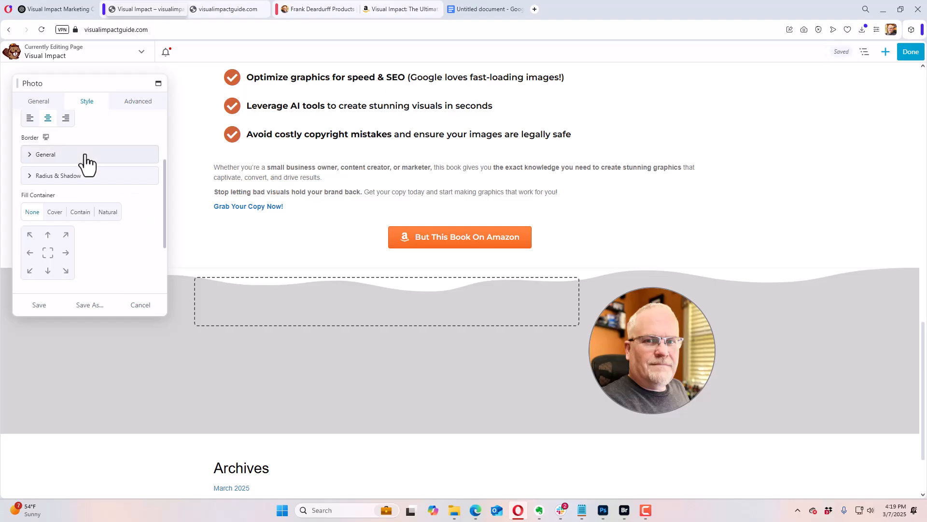
left_click(41, 305)
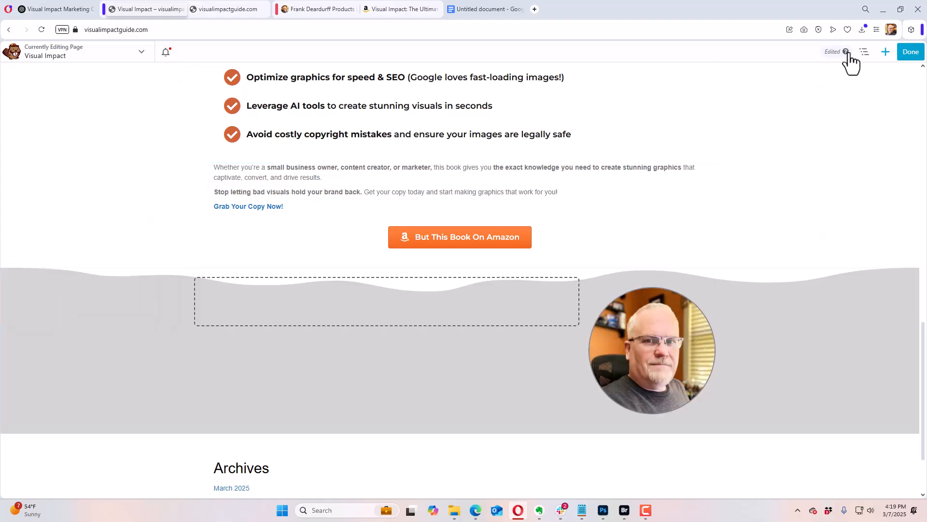
Step: Add a Text Editor module to the empty column beside the portrait in the grey row and show its content settings
left_click(885, 52)
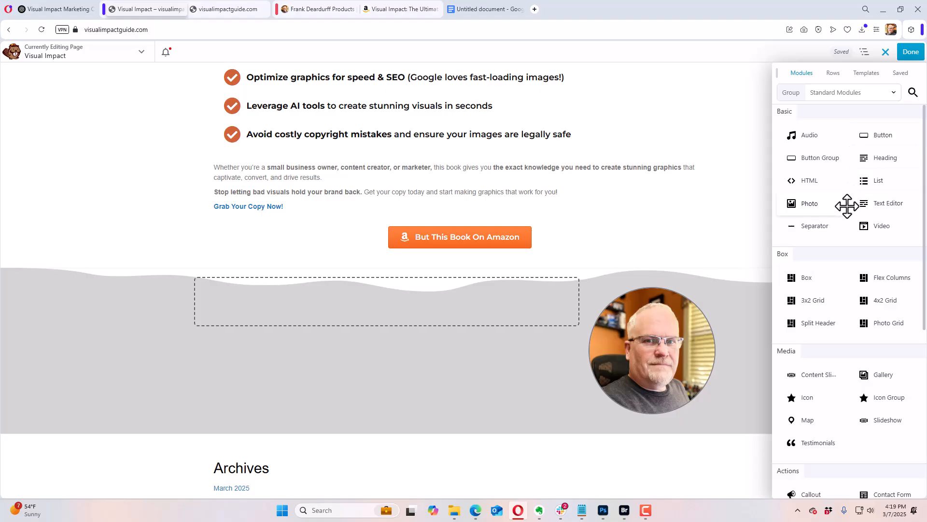
left_click_drag(865, 202, 439, 323)
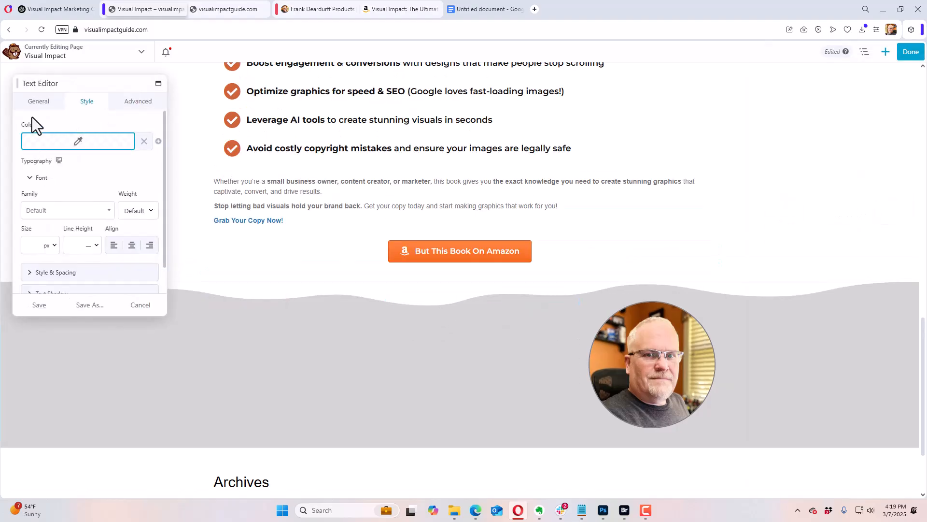
left_click(38, 101)
Step: Switch to ChatGPT and copy the whole About the Author section, from its heading through the third paragraph
left_click(483, 11)
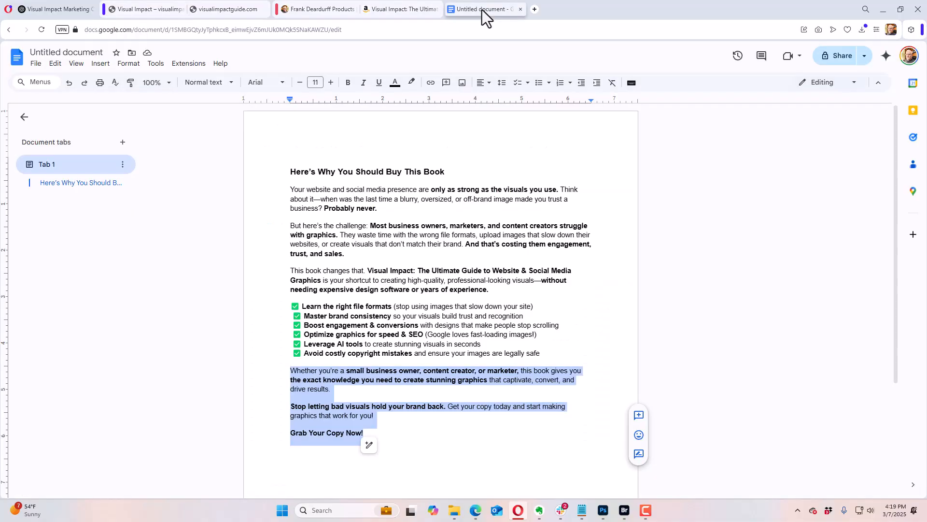
left_click(64, 10)
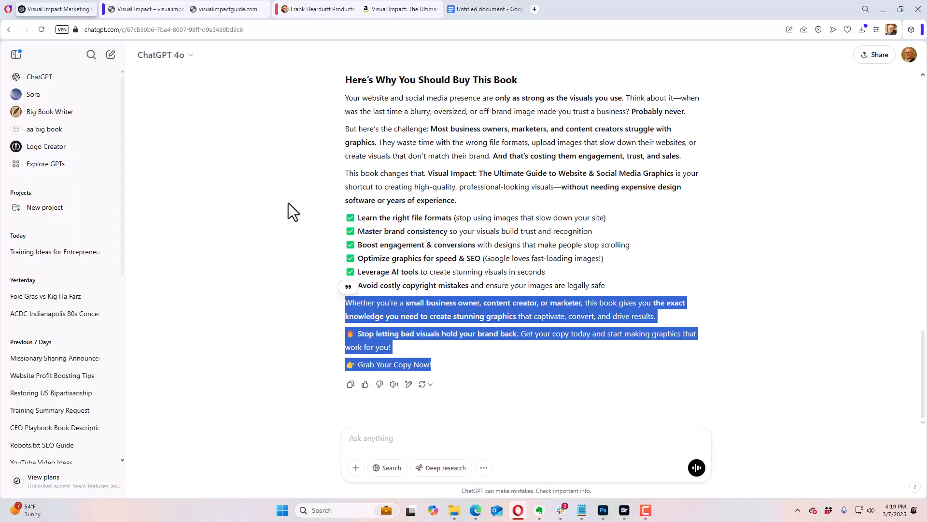
scroll(352, 265, "up", 3)
scroll(352, 266, "up", 1)
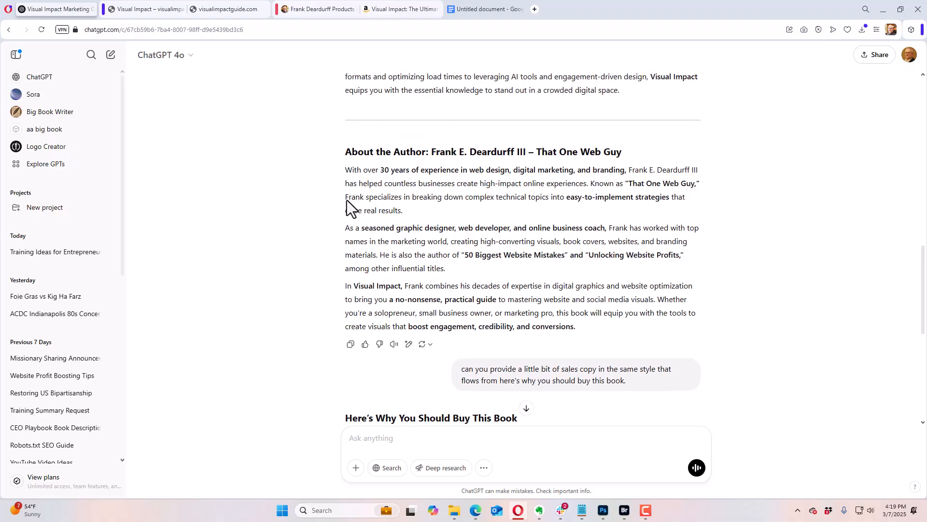
left_click_drag(346, 153, 585, 329)
key("ctrl+c")
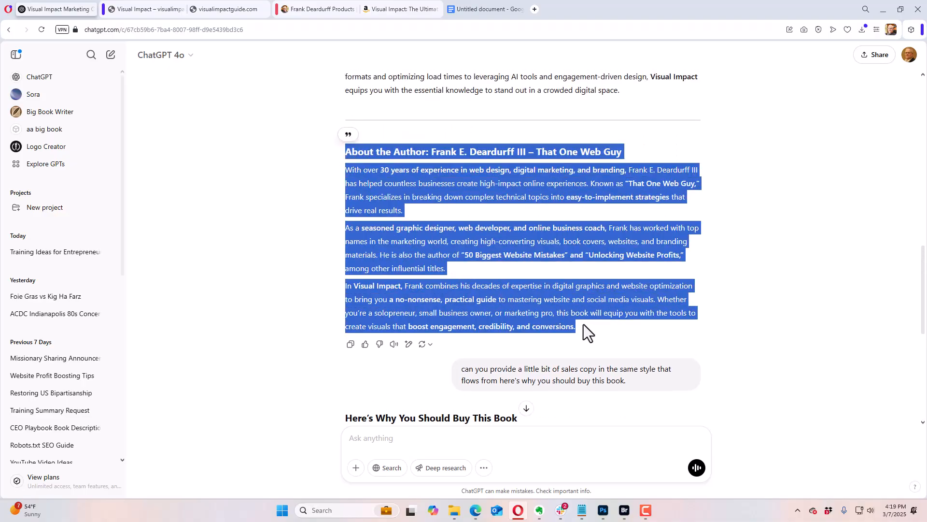
Step: Return to the Beaver Builder page, paste the About the Author copy into the Text Editor module and save it
left_click(309, 10)
left_click(151, 10)
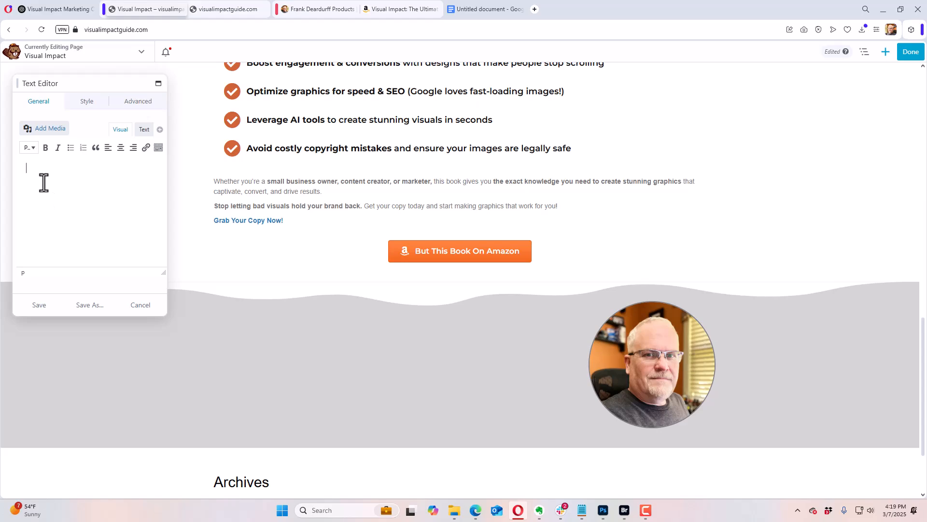
key("ctrl+v")
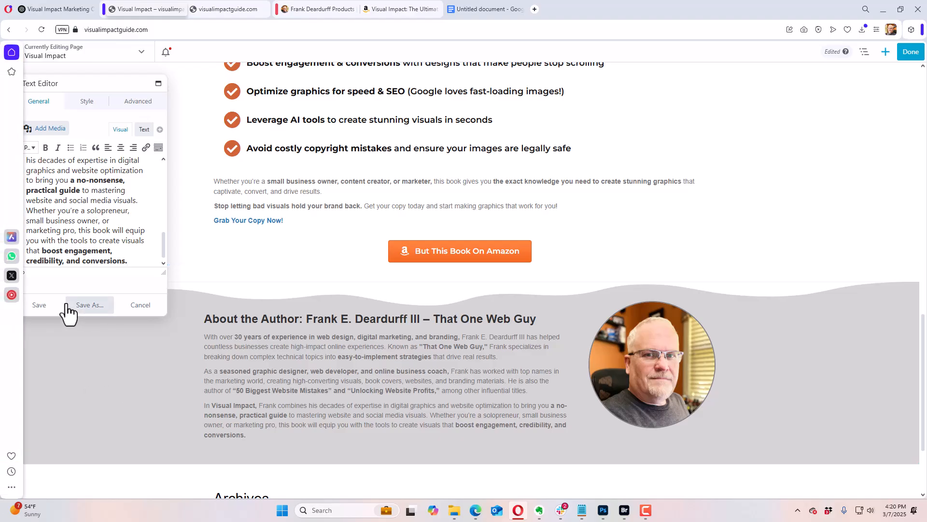
left_click(41, 305)
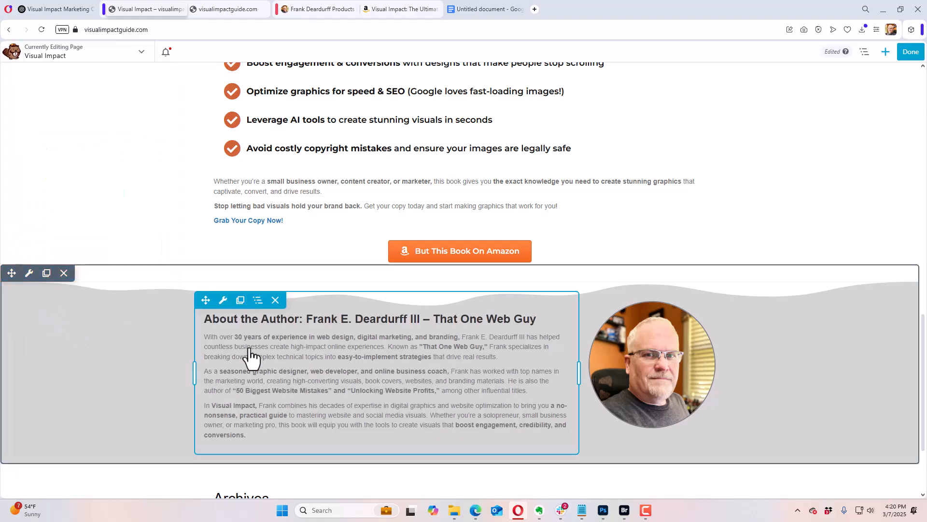
Step: Set the About the Author text module's top margin to 48 px and save the module
left_click(211, 326)
mouse_move(224, 301)
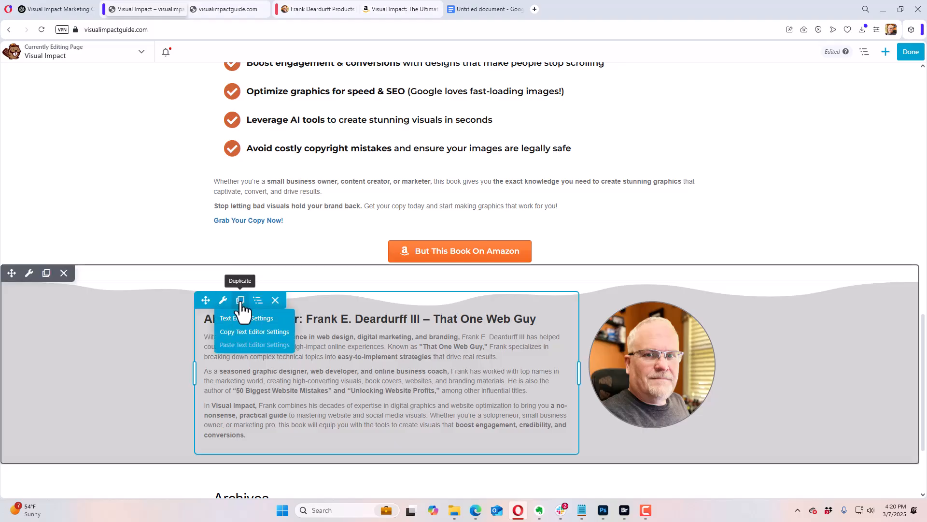
left_click(224, 302)
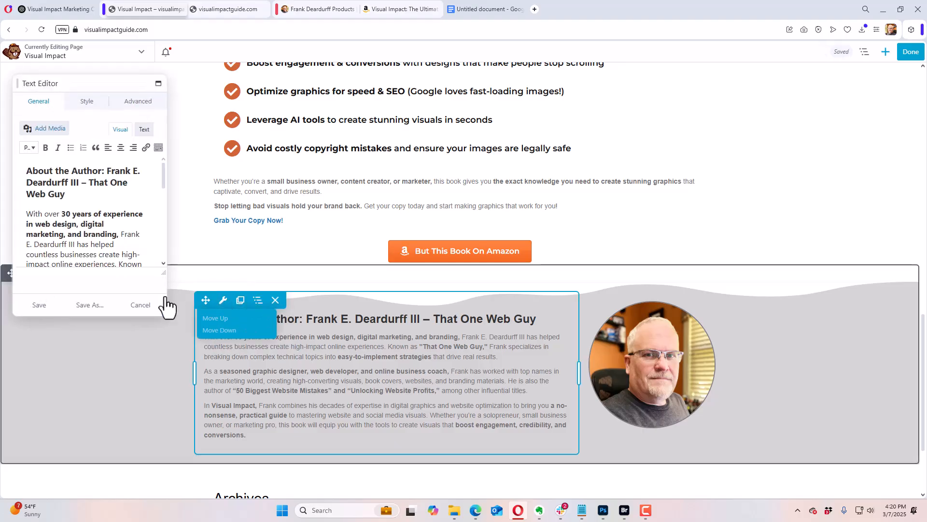
left_click(128, 101)
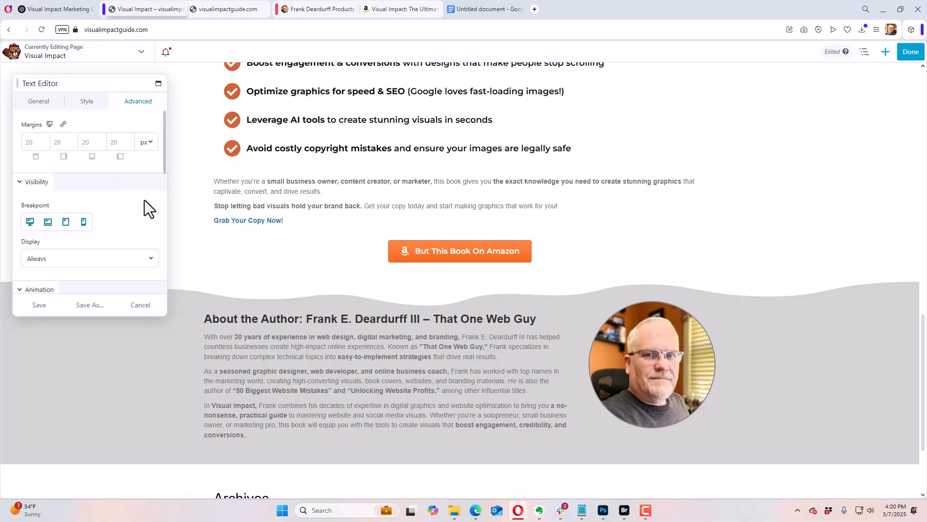
left_click(41, 143)
left_click_drag(30, 172, 89, 179)
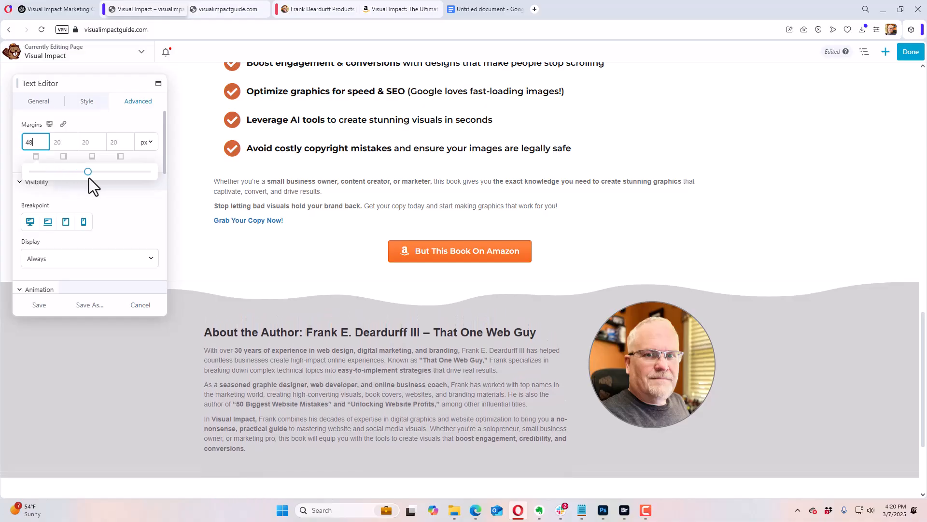
left_click(43, 305)
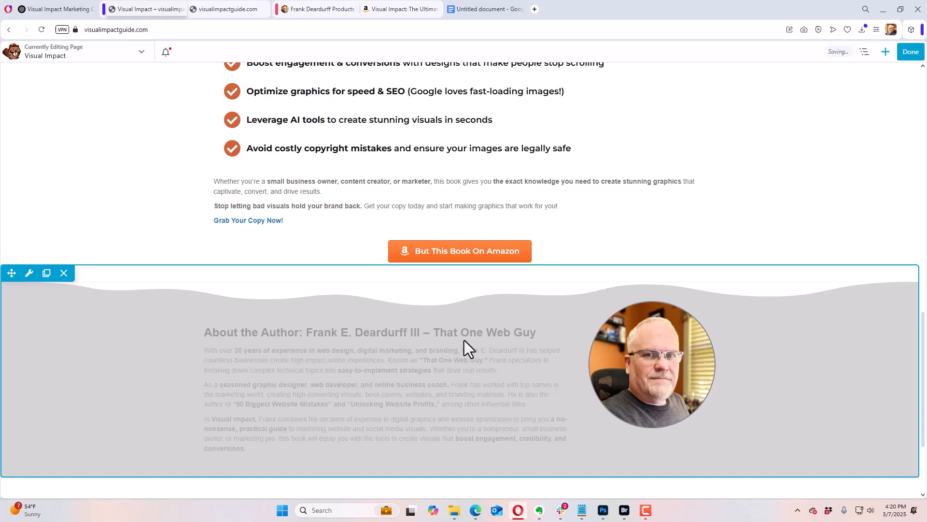
Step: Set the portrait photo's top margin to 64 px and save the module
left_click(622, 366)
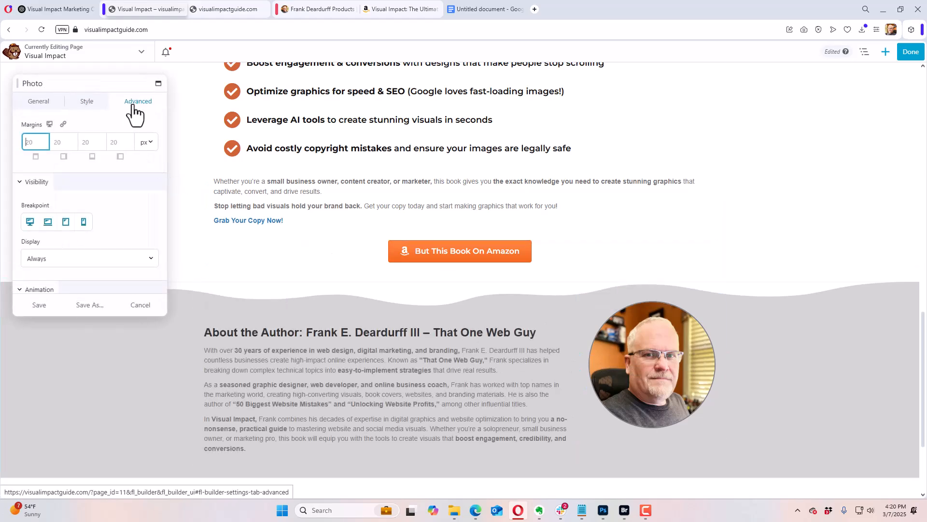
left_click(39, 149)
left_click_drag(31, 176, 108, 187)
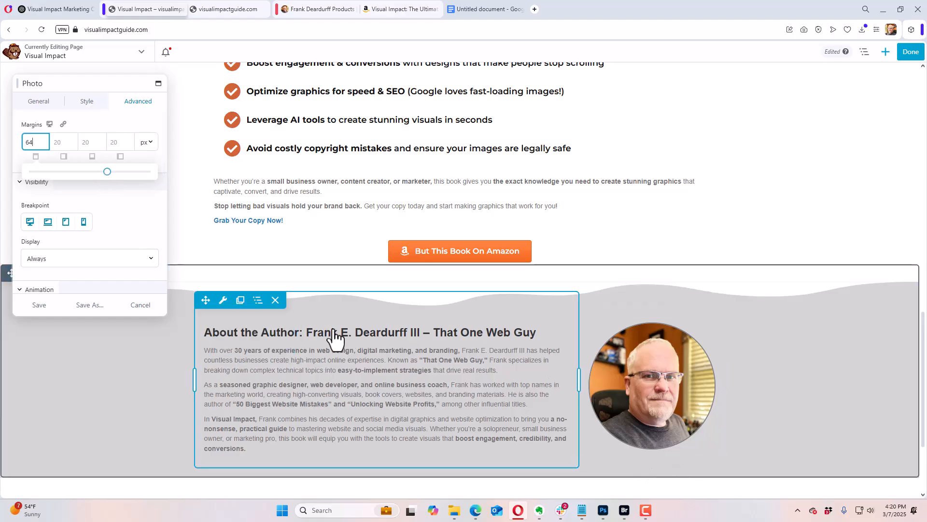
left_click(41, 305)
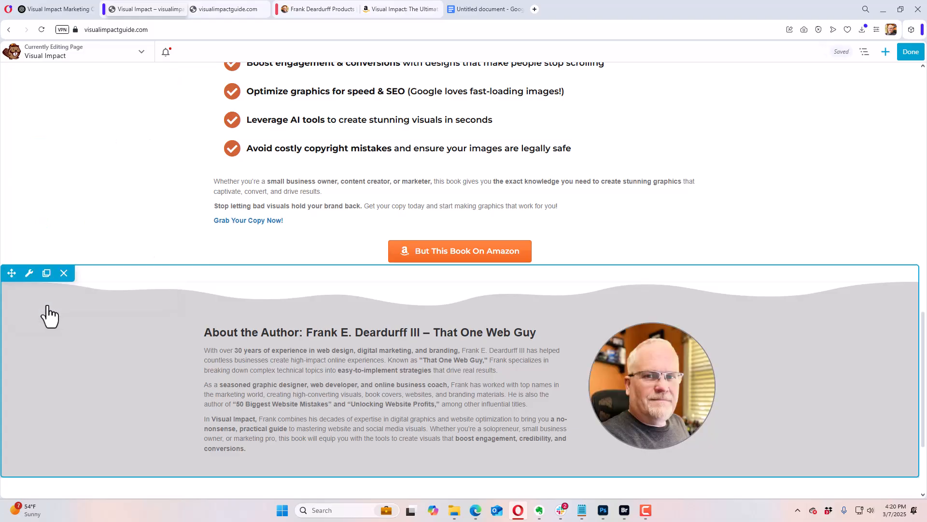
Step: Give the row containing "Here's Why You Should Buy This Book" the HTML element ID learnmore and save the row
scroll(360, 420, "down", 3)
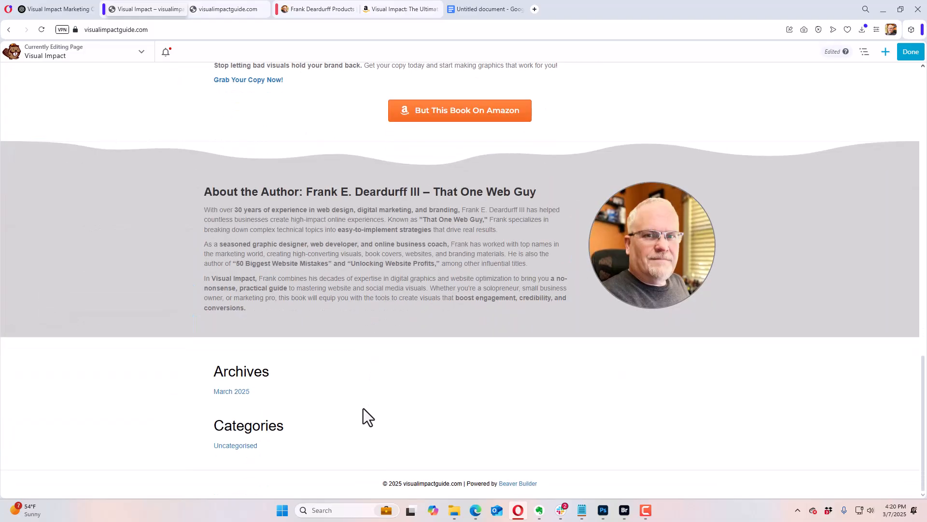
scroll(364, 408, "up", 12)
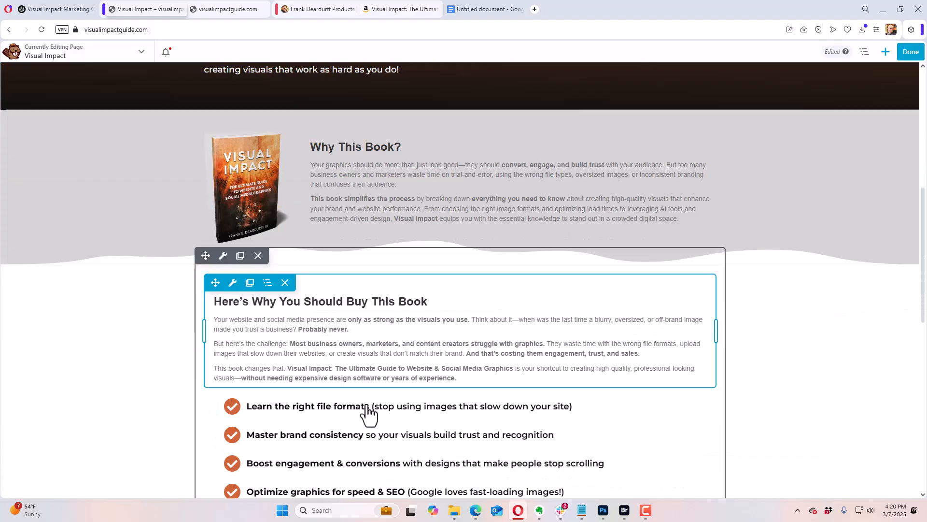
scroll(368, 413, "down", 12)
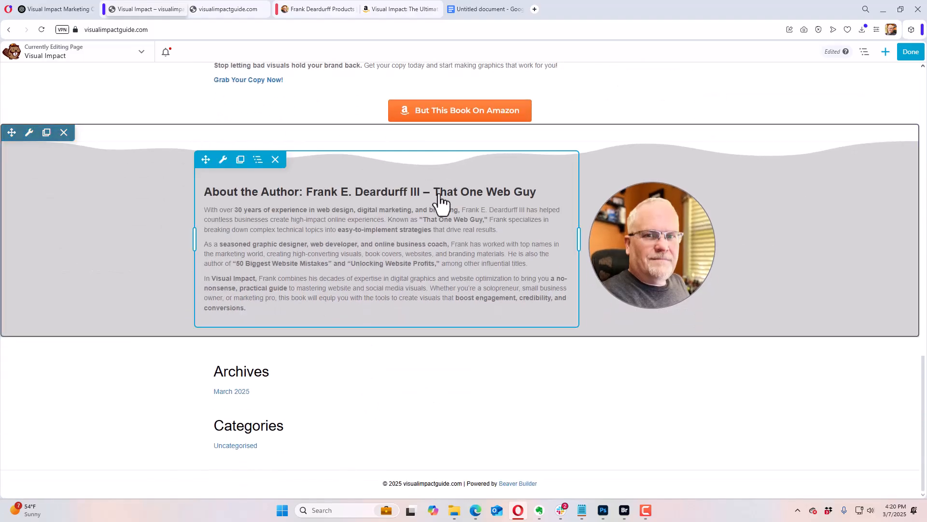
scroll(454, 328, "up", 12)
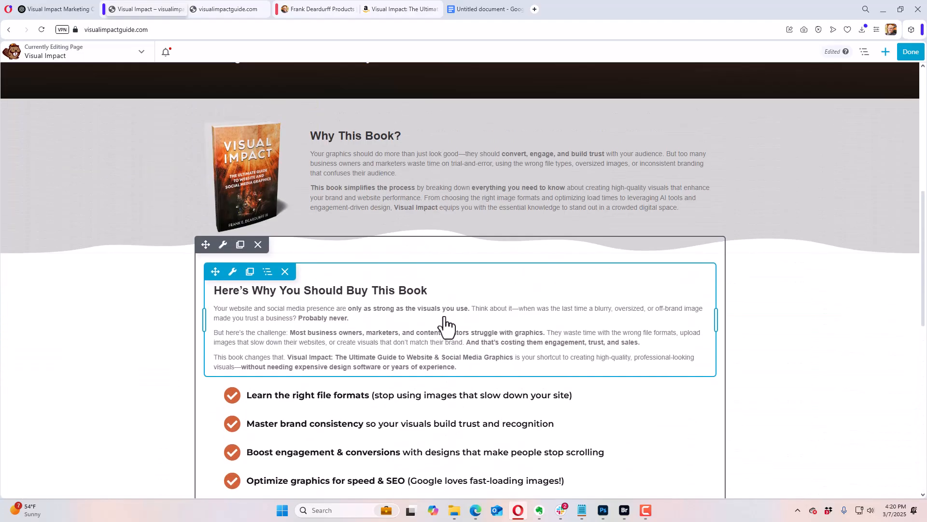
scroll(445, 326, "up", 5)
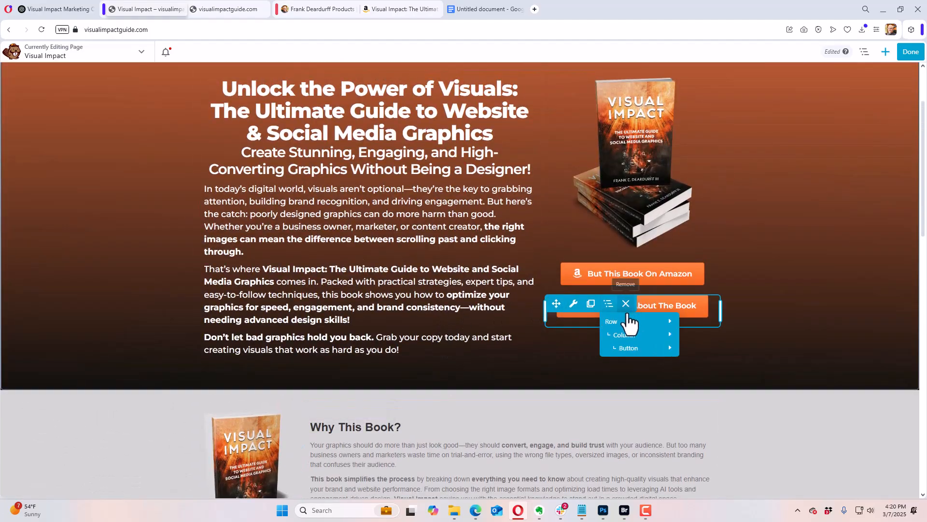
scroll(302, 408, "down", 10)
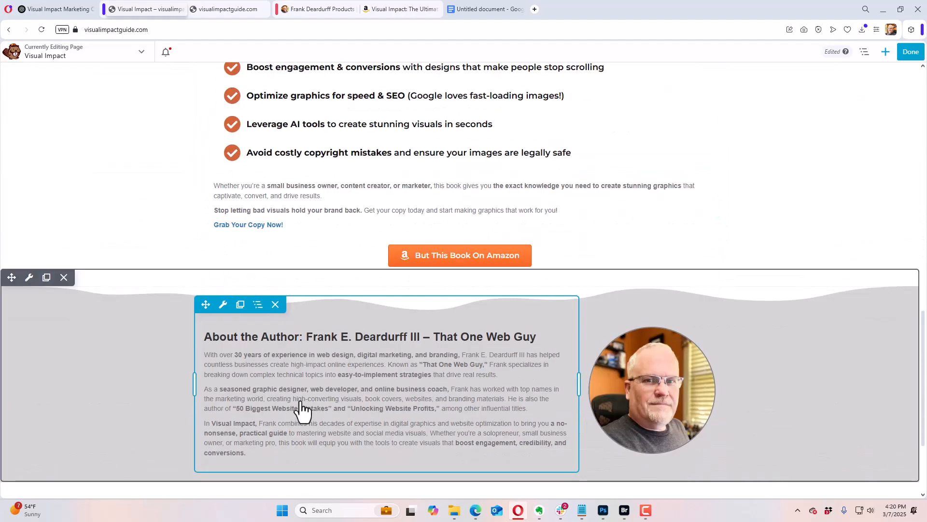
scroll(301, 408, "up", 7)
mouse_move(222, 203)
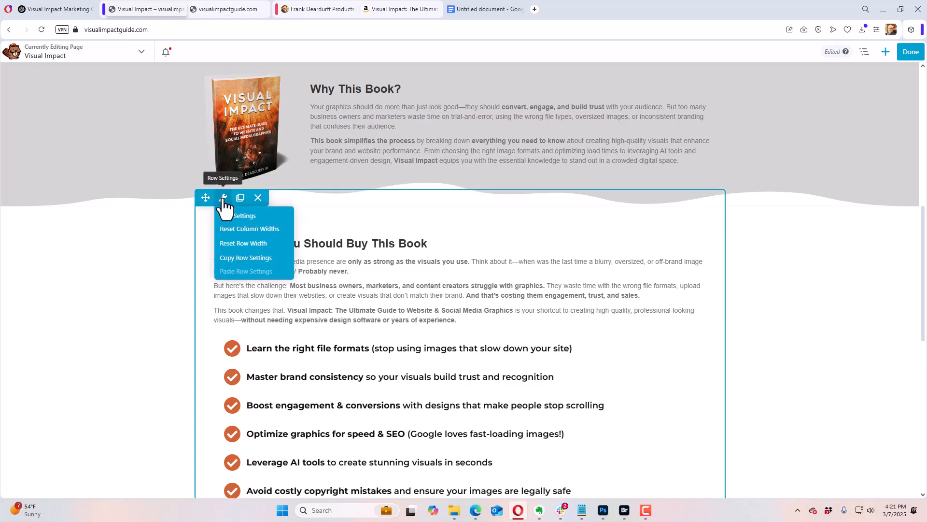
left_click(223, 199)
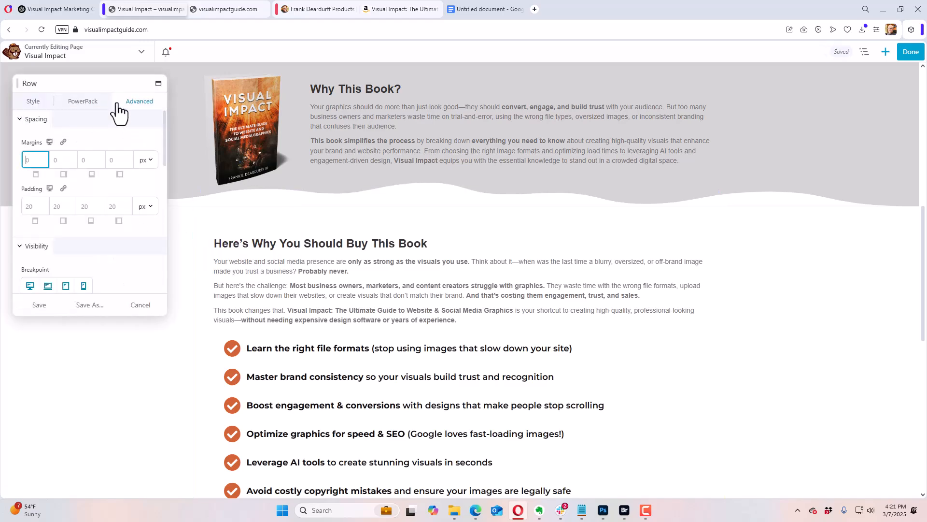
scroll(142, 265, "down", 10)
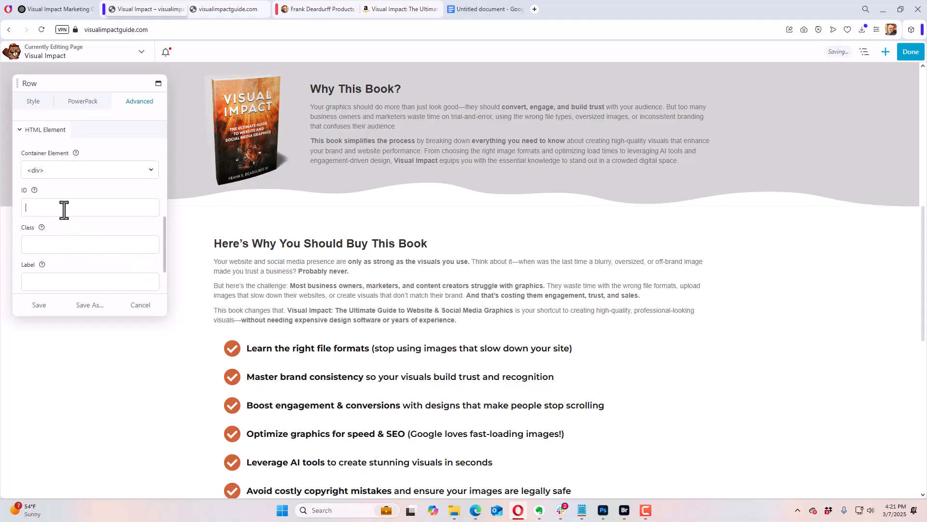
left_click(65, 208)
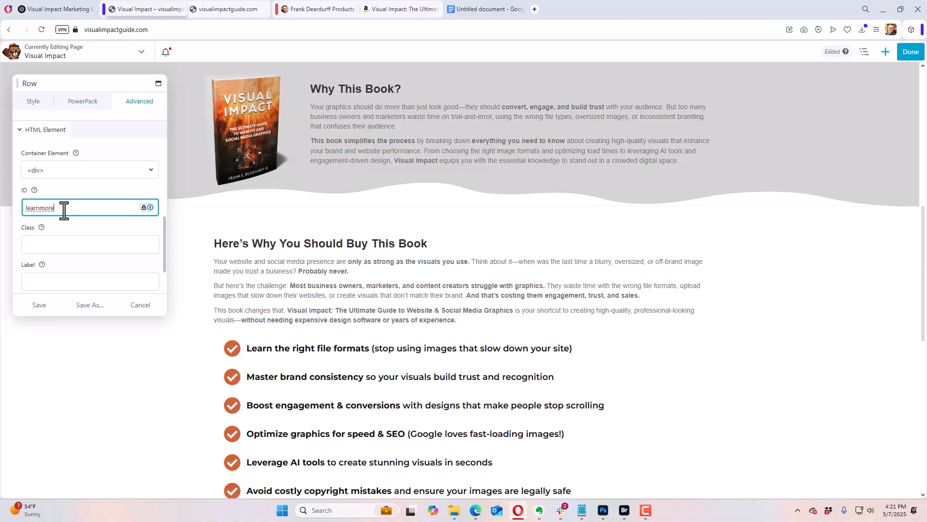
left_click(41, 306)
Step: Check the link target of the "Learn More About The Book" button in the hero row and save the button
scroll(790, 271, "up", 7)
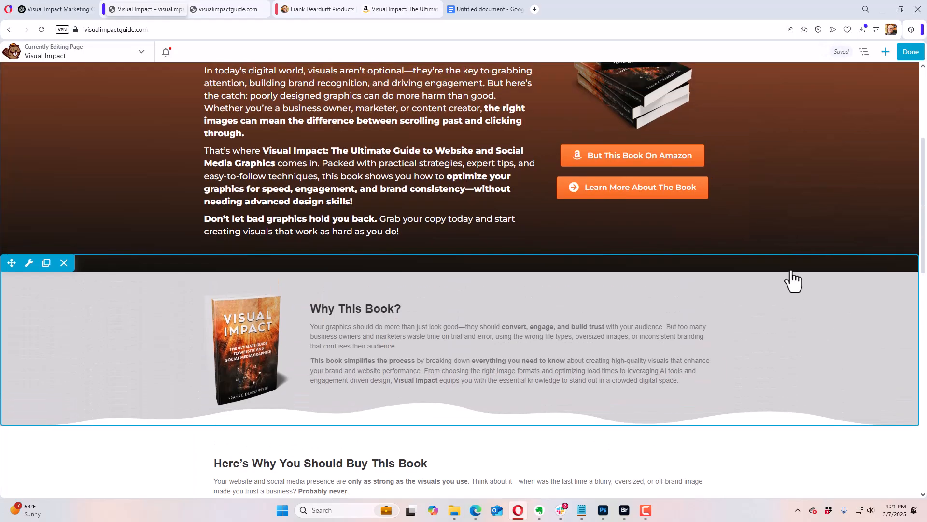
left_click(652, 305)
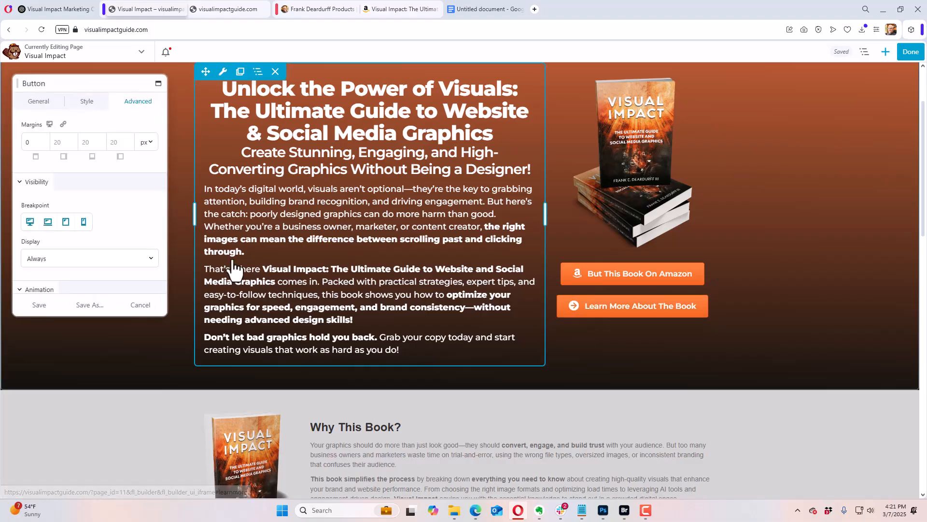
left_click(48, 103)
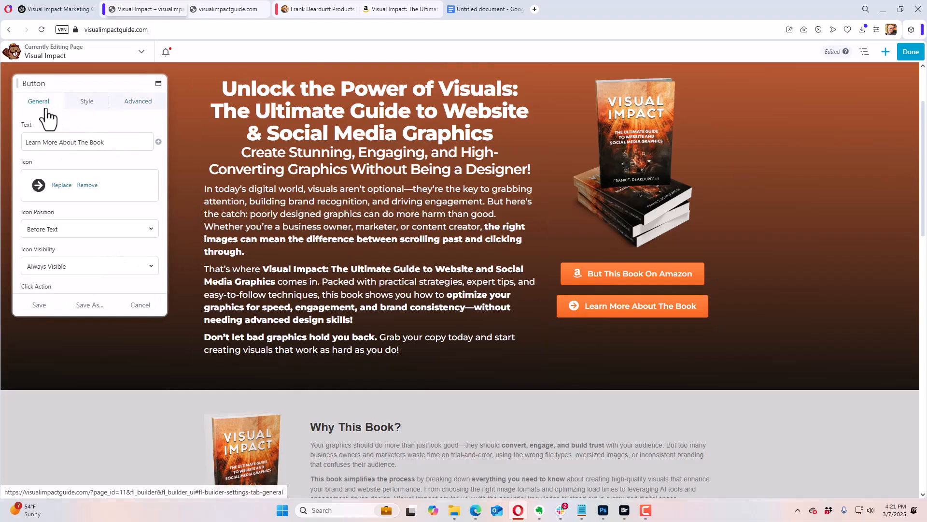
scroll(128, 233, "down", 4)
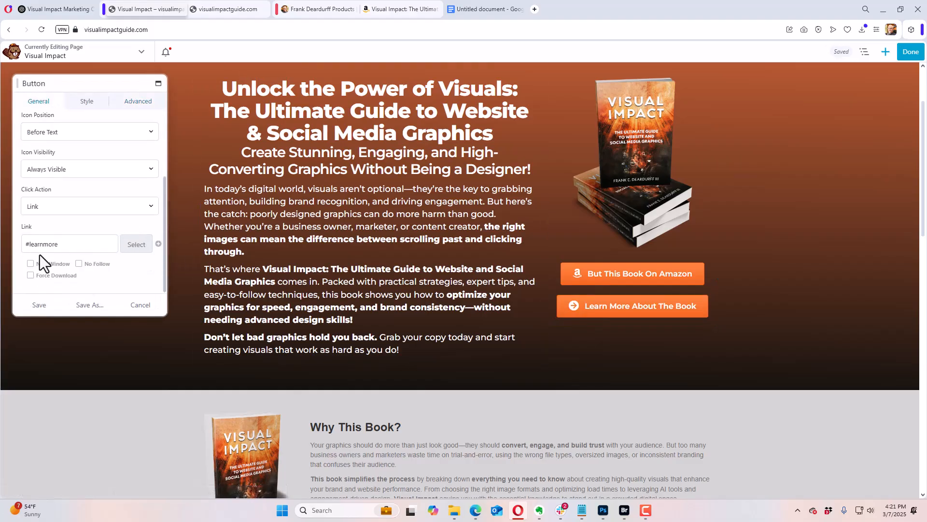
left_click(26, 244)
left_click(74, 241)
left_click(34, 309)
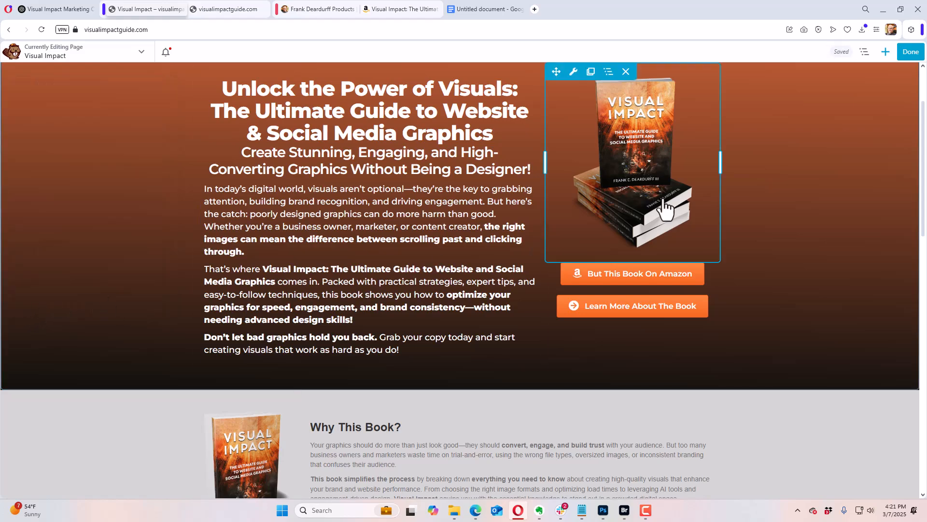
scroll(824, 256, "down", 3)
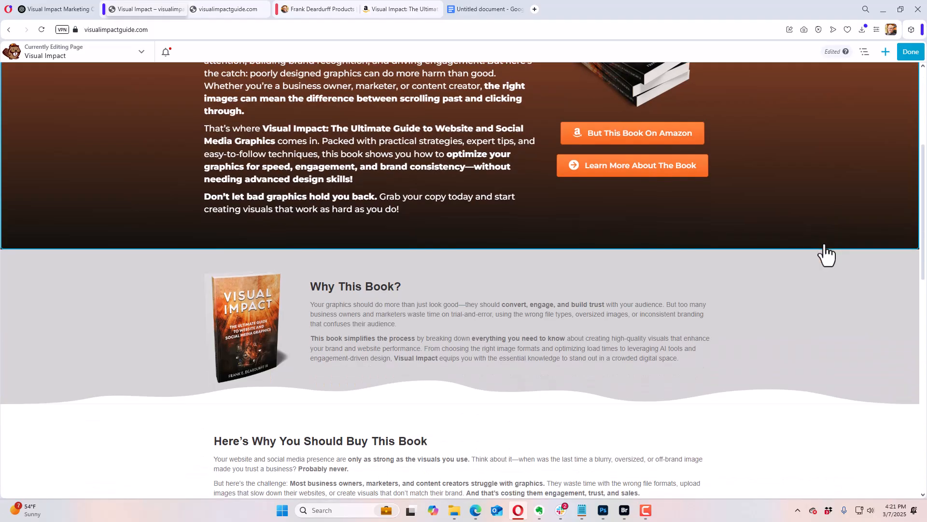
scroll(825, 249, "down", 15)
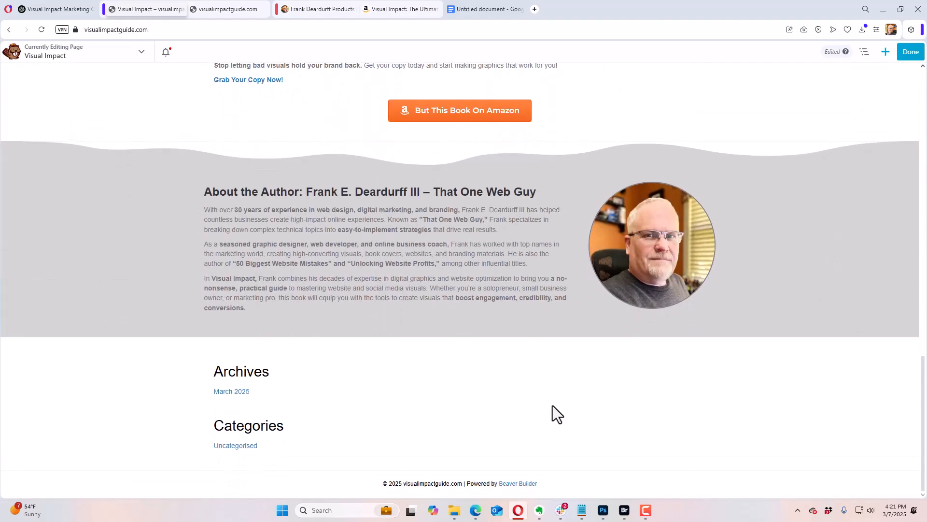
scroll(473, 411, "up", 5)
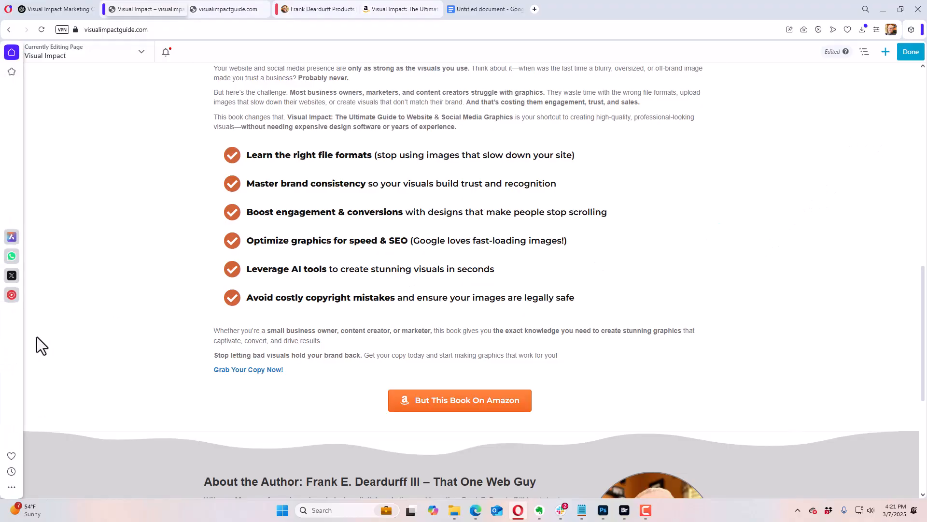
Step: Finish editing the Visual Impact page and publish its changes
scroll(45, 348, "up", 8)
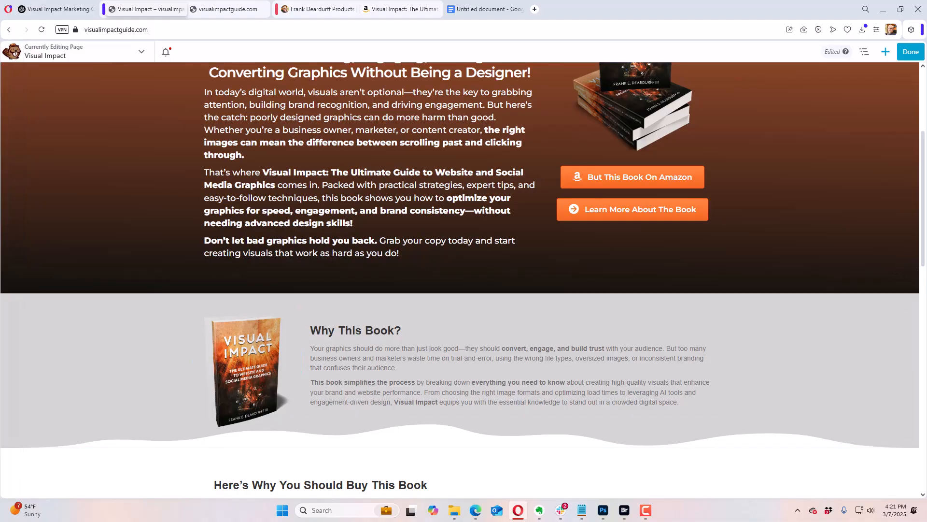
left_click(909, 55)
left_click(877, 52)
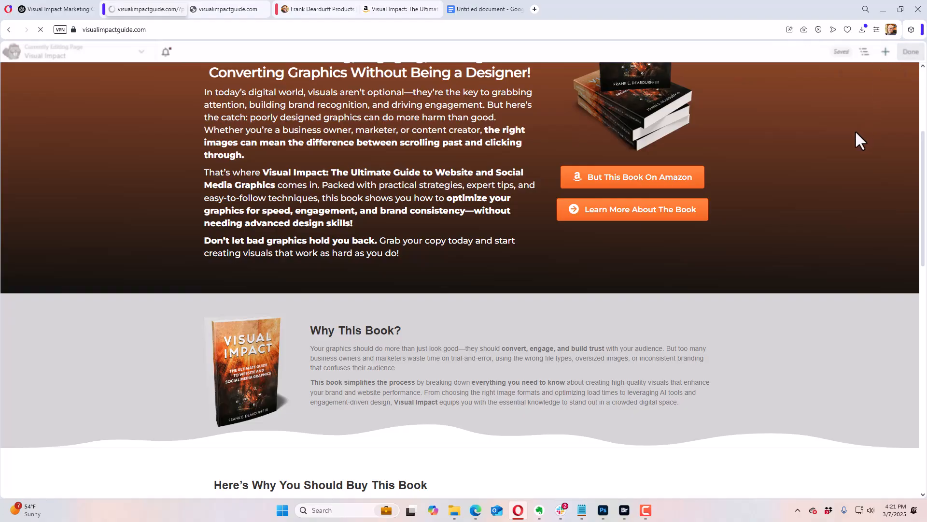
Step: Test the hero row's Amazon and "Learn More About The Book" buttons on the live page, and review the page down to the author section
scroll(842, 210, "down", 3)
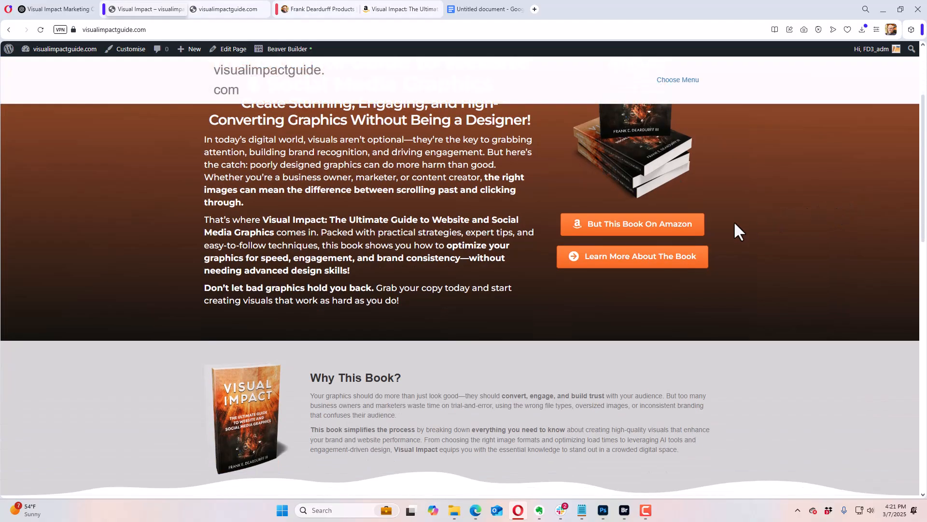
left_click(677, 228)
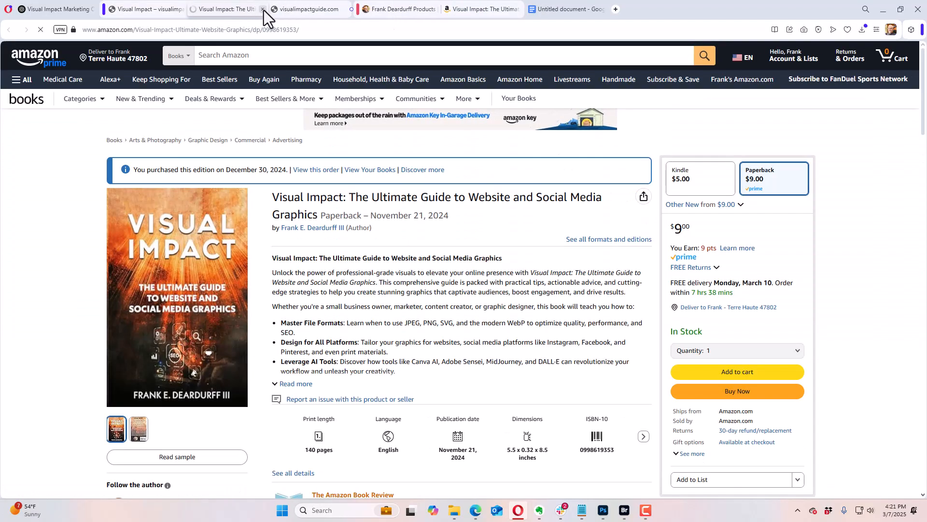
left_click(264, 9)
left_click(638, 263)
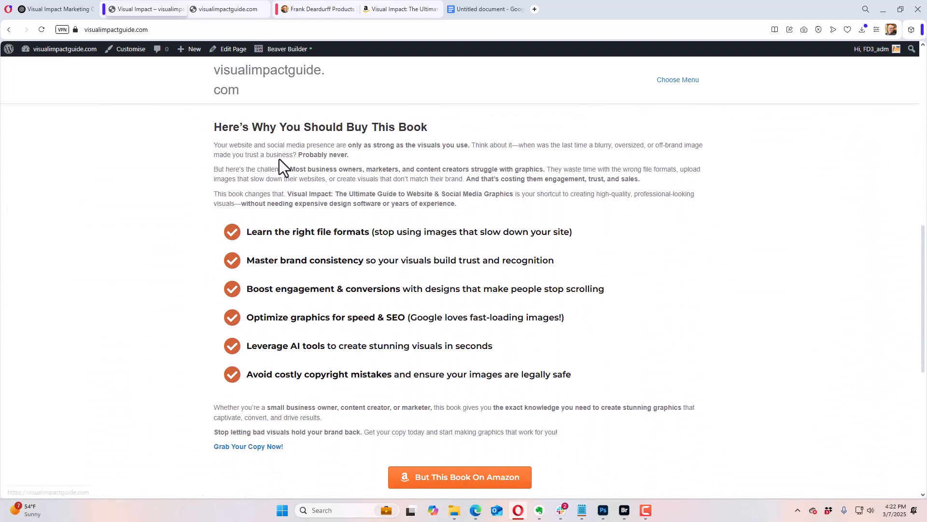
scroll(726, 215, "down", 7)
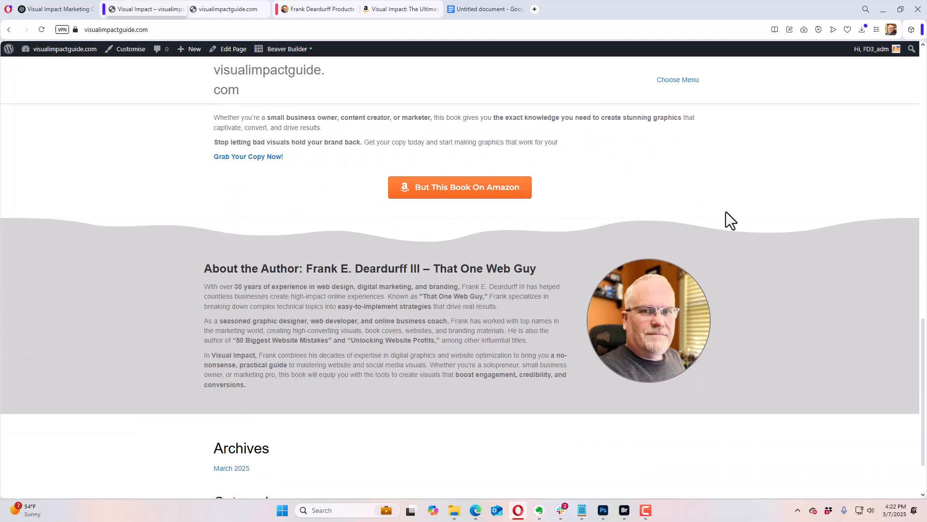
scroll(726, 210, "up", 5)
scroll(730, 200, "up", 8)
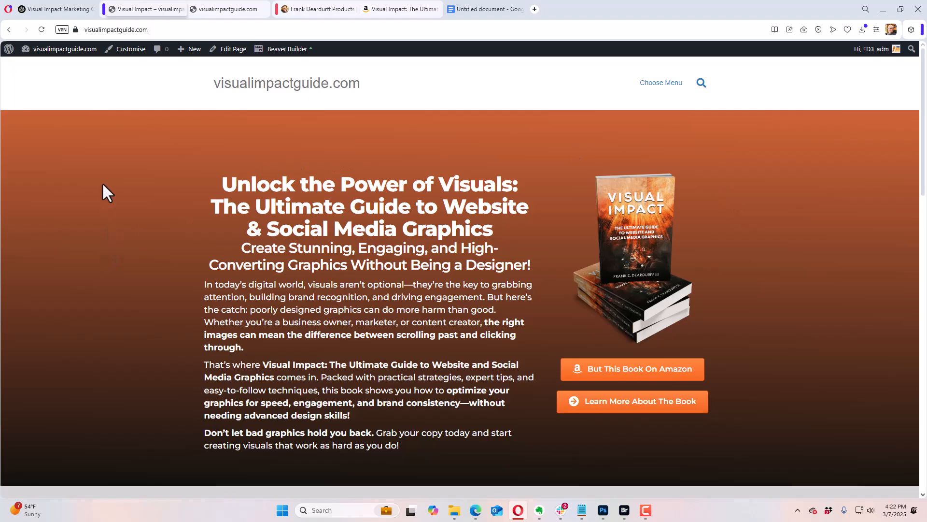
Step: Go to the site's WordPress dashboard and open Beaver Builder's list of Themer Layouts
mouse_move(65, 50)
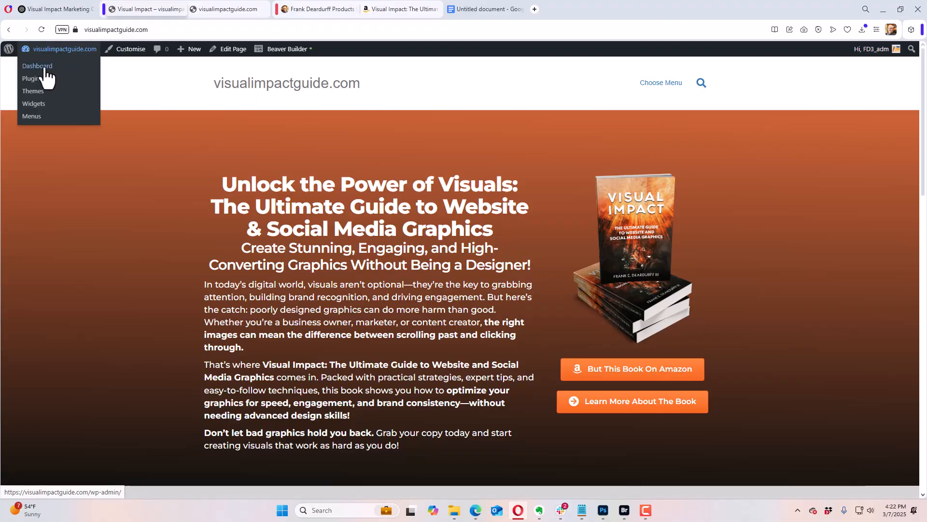
left_click(46, 70)
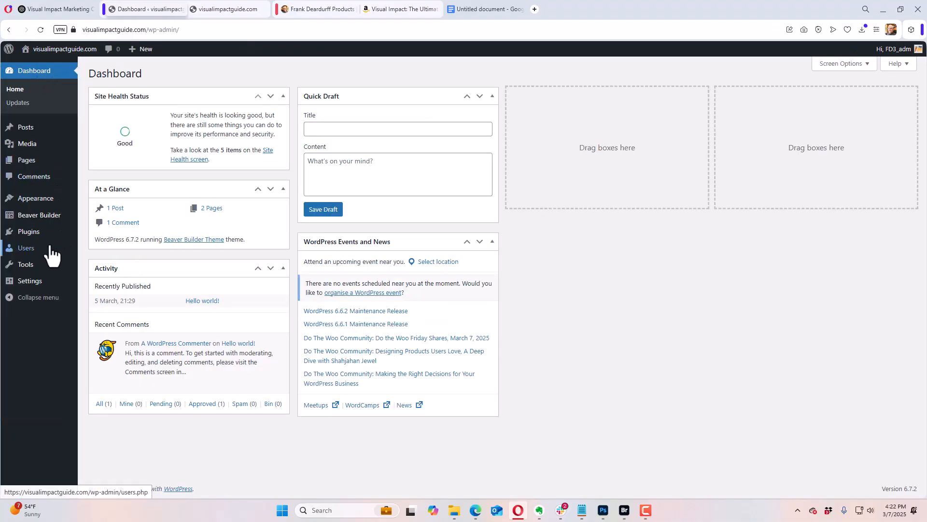
mouse_move(39, 216)
left_click(100, 218)
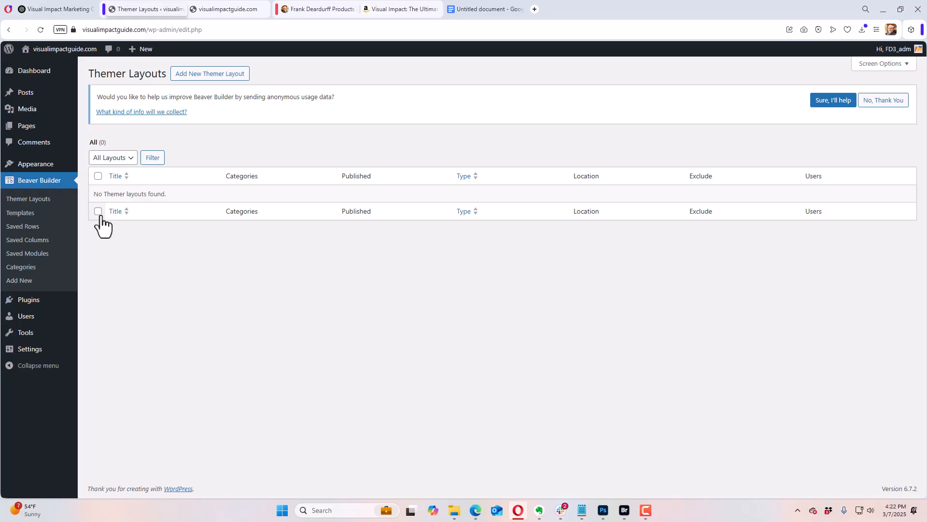
Step: Add a new Themer Layout titled "Front Page Header" with the layout type Header
left_click(209, 73)
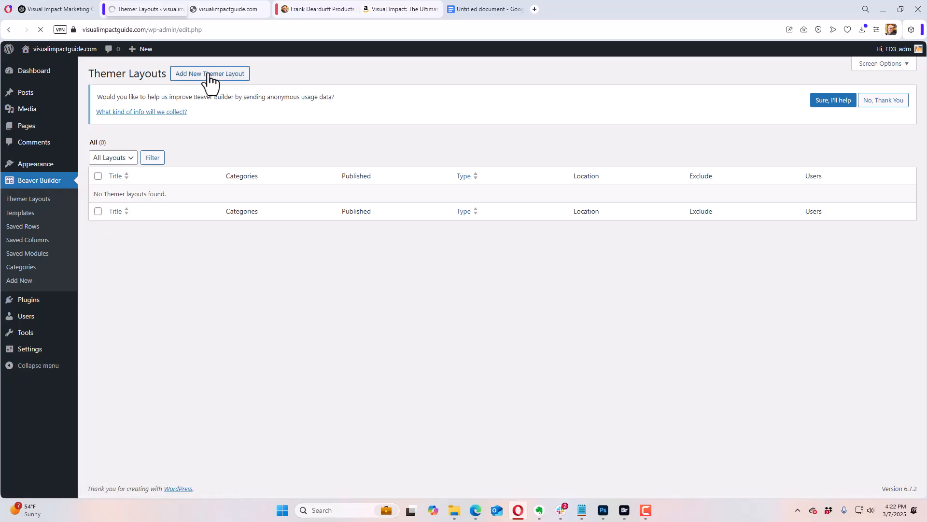
left_click(286, 161)
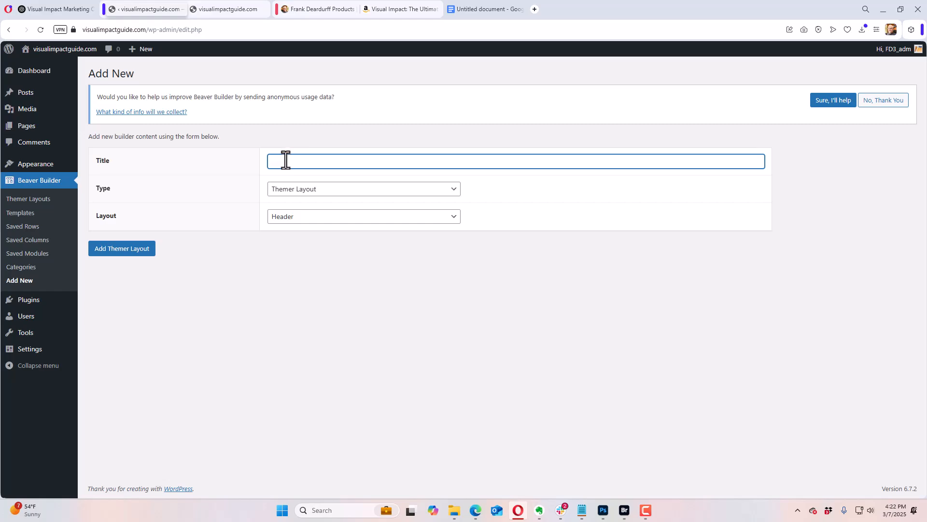
type("Front Page He")
type("eder")
left_click(114, 251)
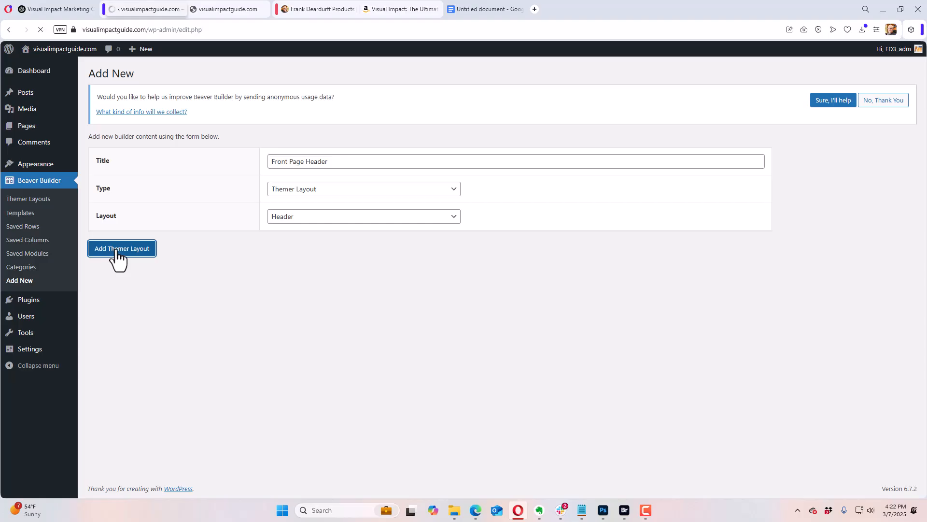
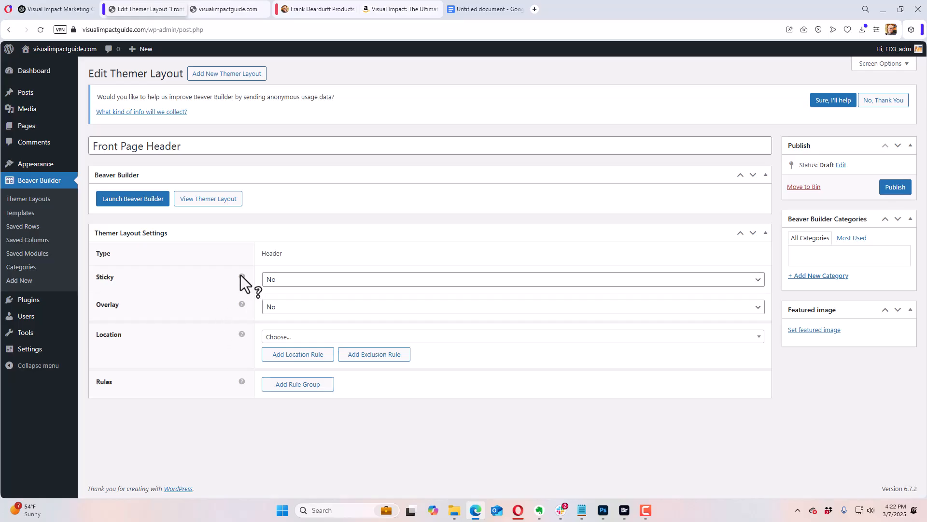
Step: Set the header layout's Overlay option to Yes in the Themer Layout settings
mouse_move(240, 275)
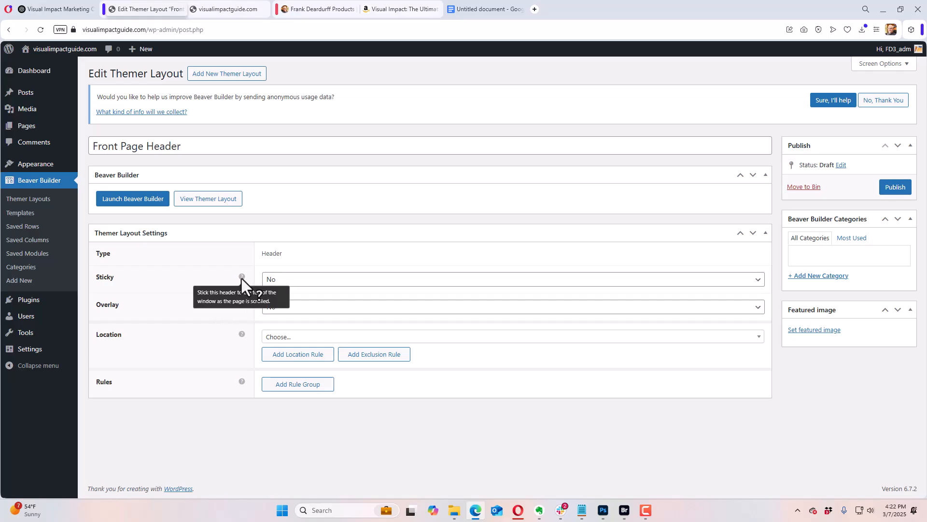
mouse_move(242, 304)
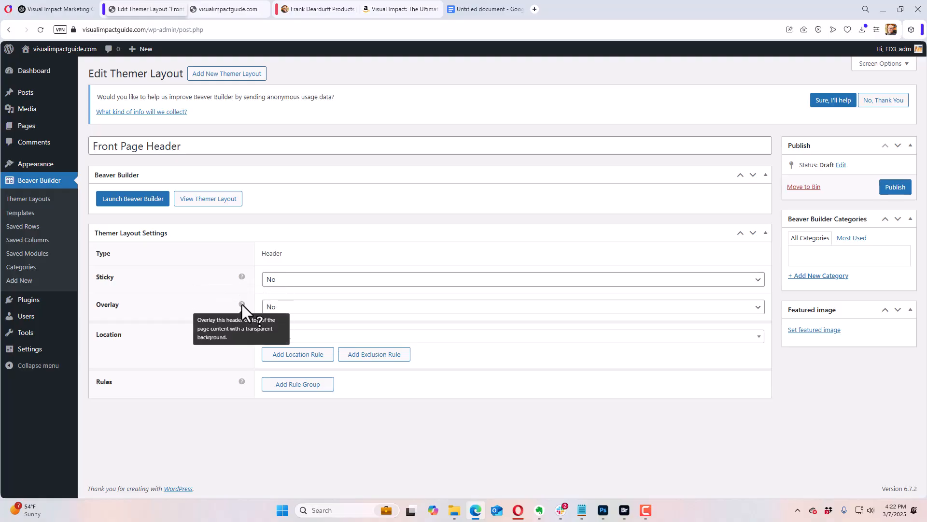
left_click(292, 309)
left_click(291, 327)
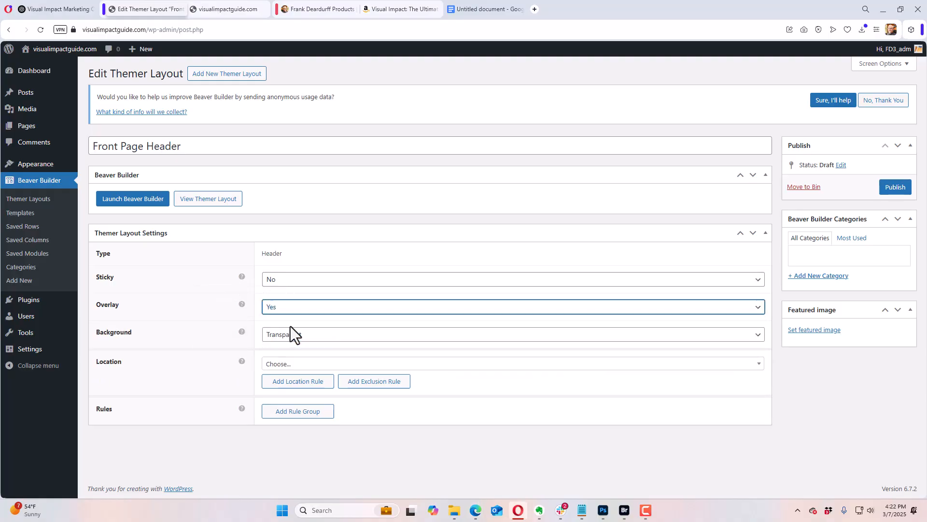
Step: Set the layout's location rule to Page and restrict it to the Visual Impact page
left_click(306, 366)
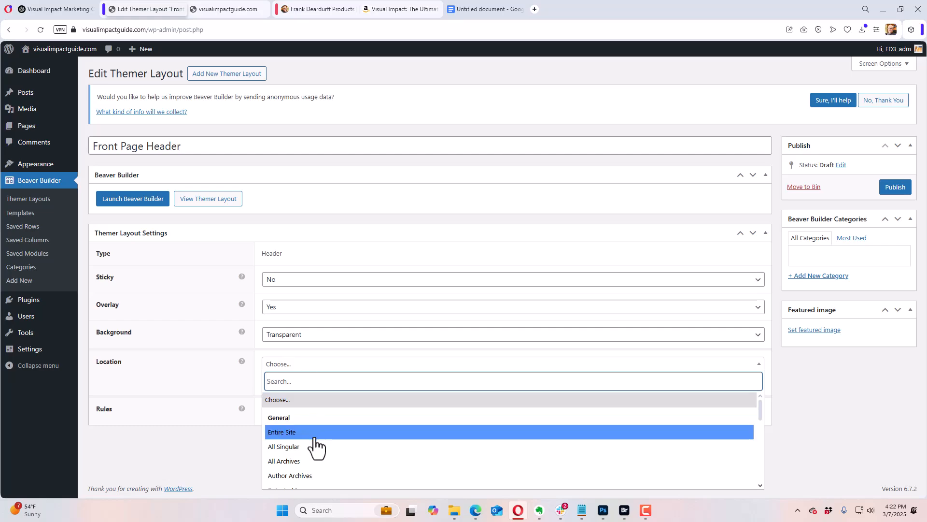
scroll(312, 444, "down", 1)
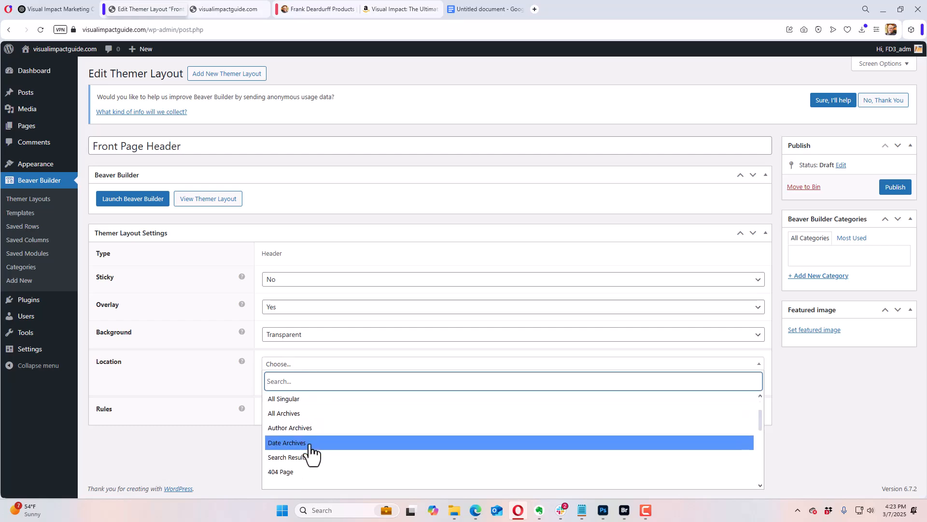
scroll(310, 445, "down", 1)
scroll(308, 445, "down", 2)
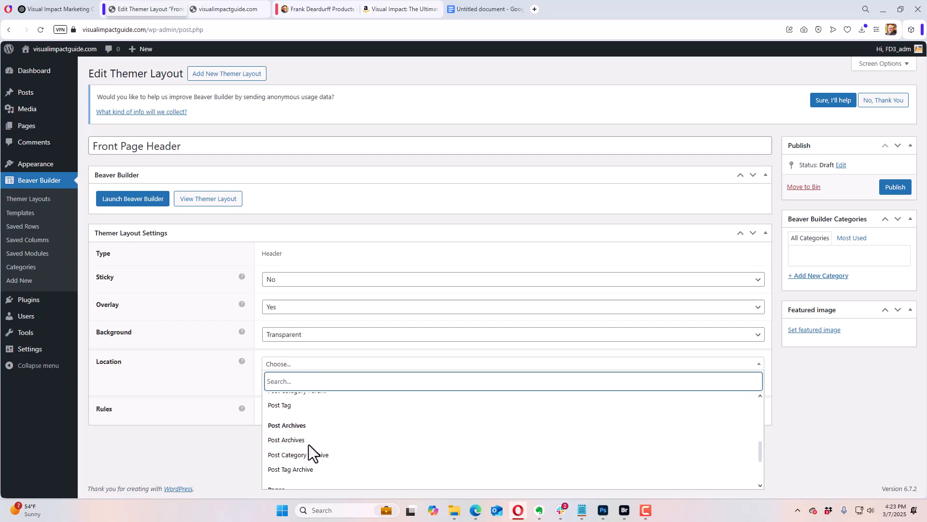
scroll(309, 447, "down", 1)
left_click(306, 456)
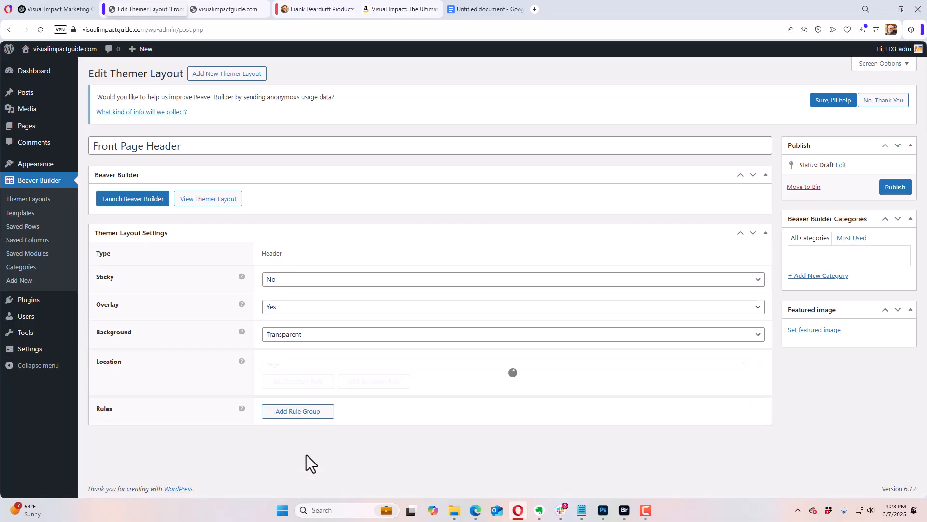
left_click(537, 364)
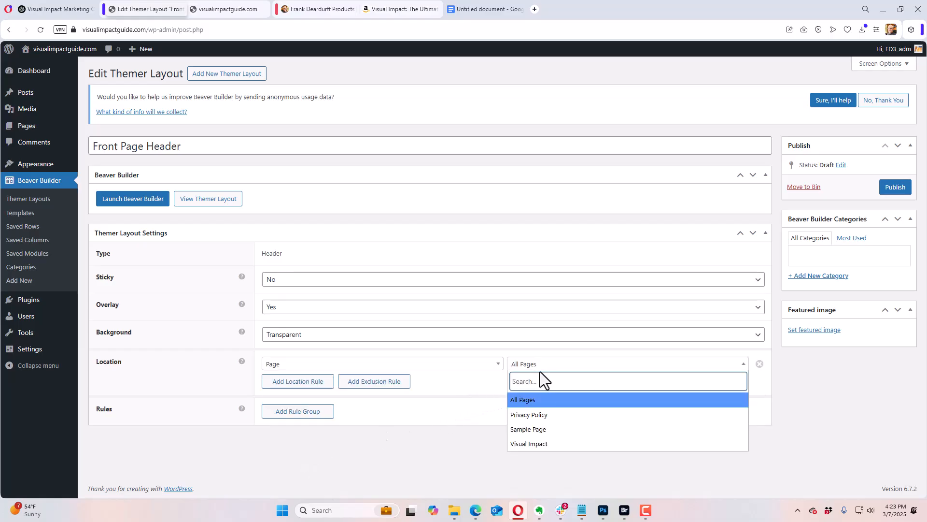
left_click(556, 444)
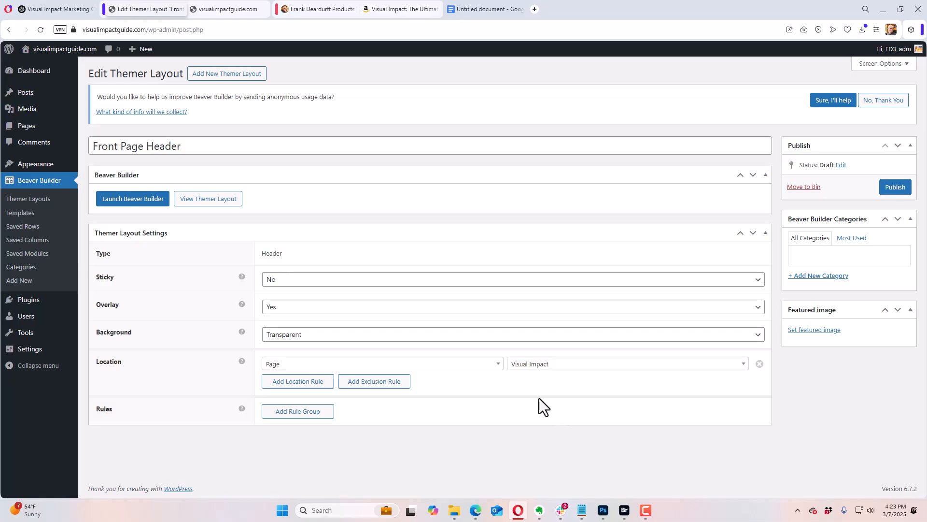
Step: Launch Beaver Builder for the header layout and delete the contact and social icons row and the site title module
left_click(129, 202)
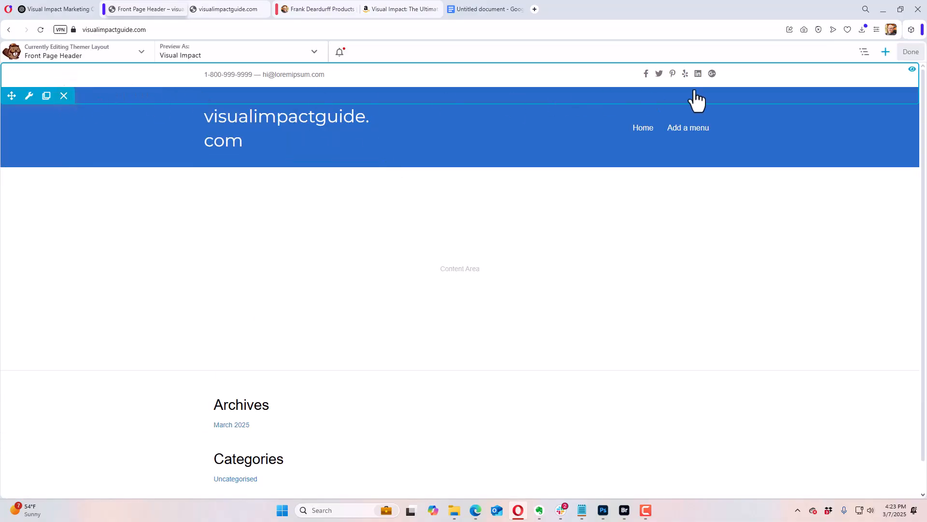
left_click(63, 96)
left_click(511, 83)
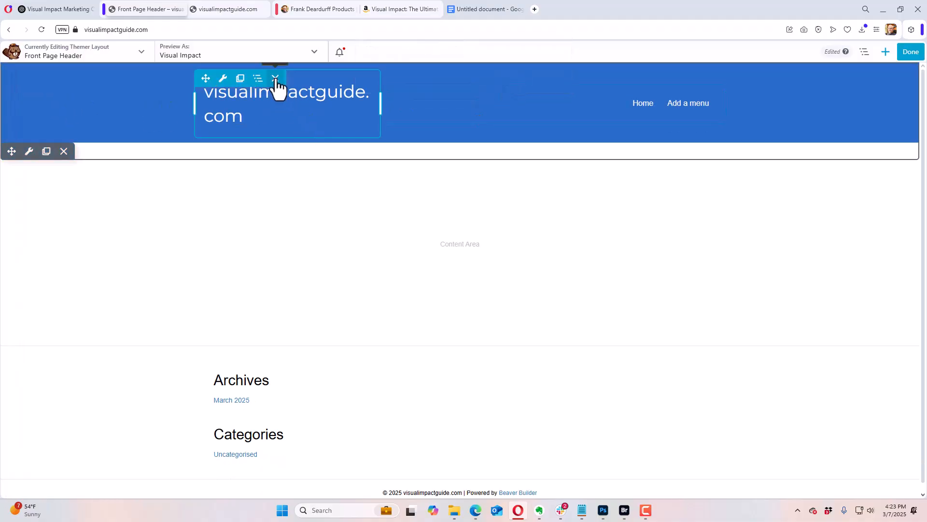
left_click(275, 78)
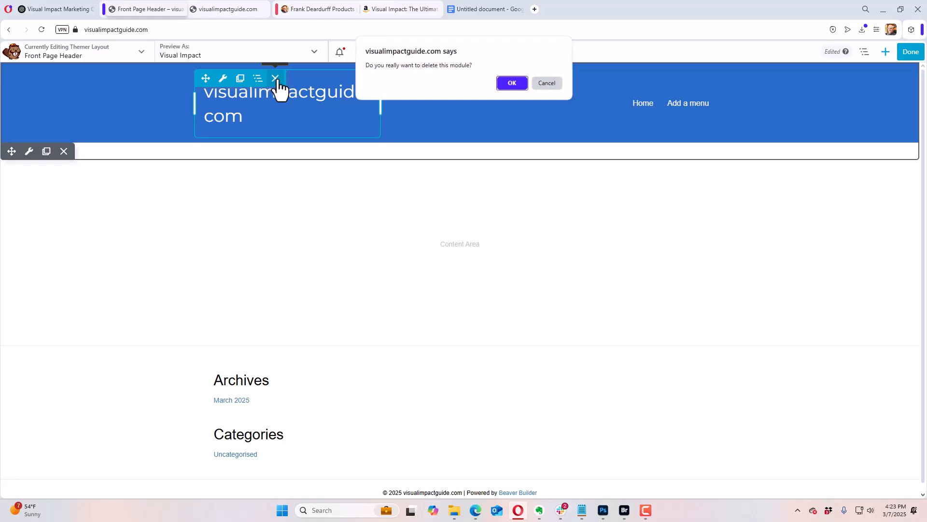
left_click(513, 84)
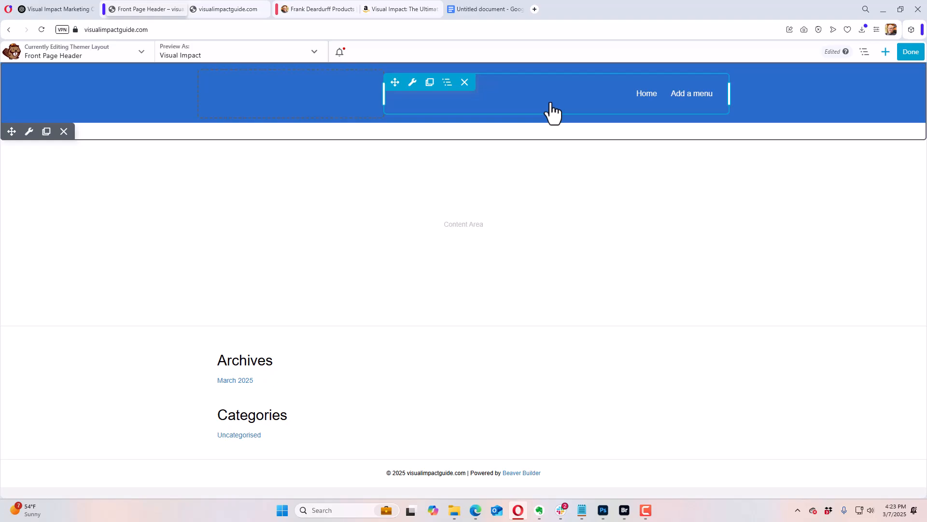
Step: From the header's Menu module settings, go to add a menu and create a WordPress menu named "header"
left_click(699, 103)
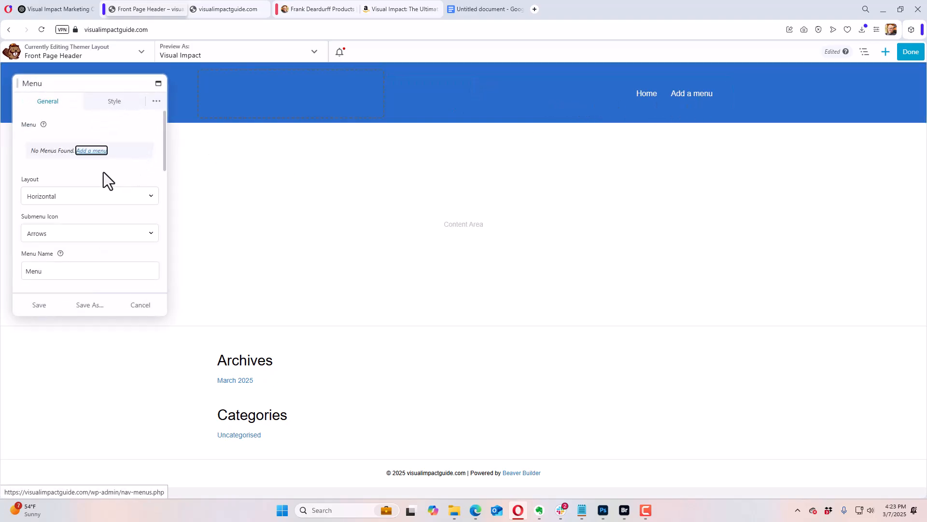
left_click(89, 151)
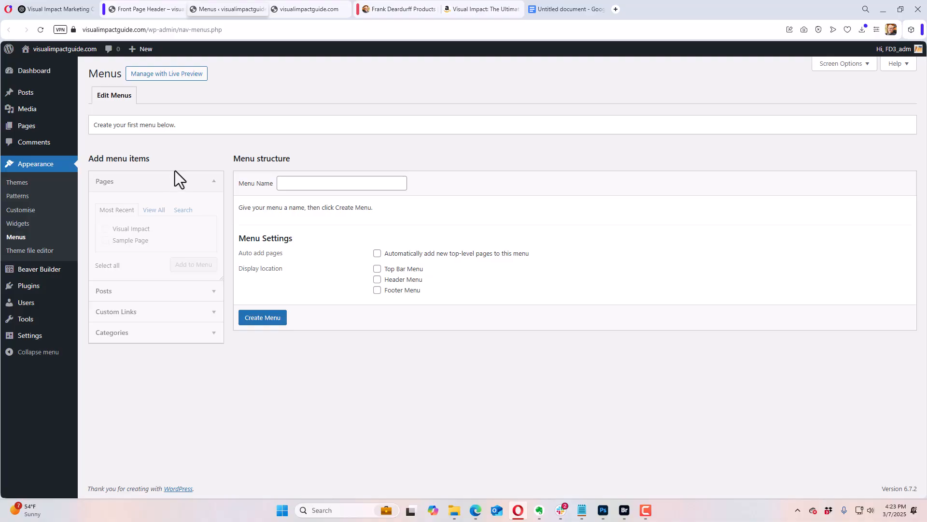
left_click(302, 183)
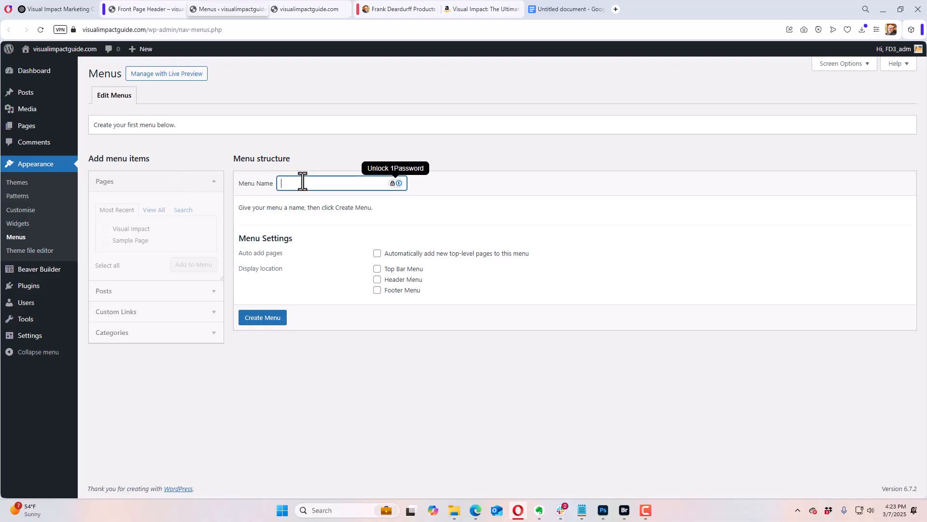
type("header")
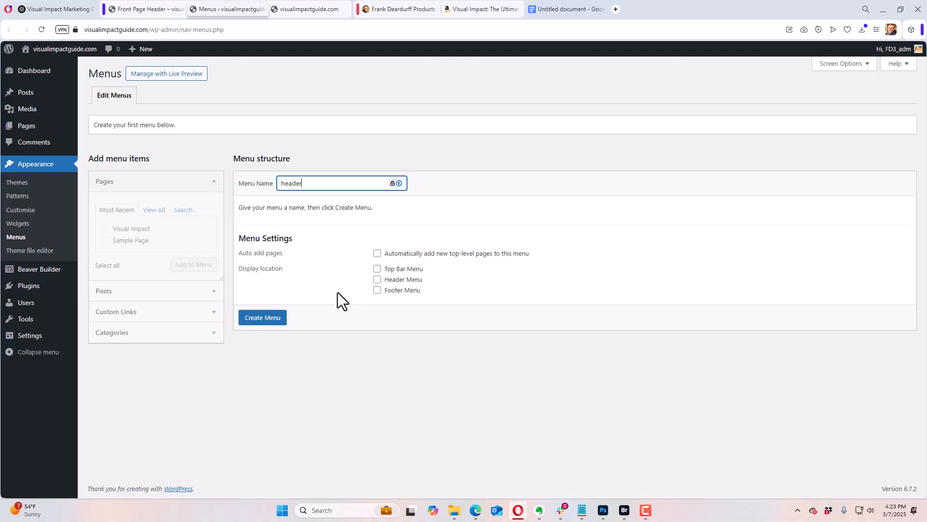
left_click(269, 319)
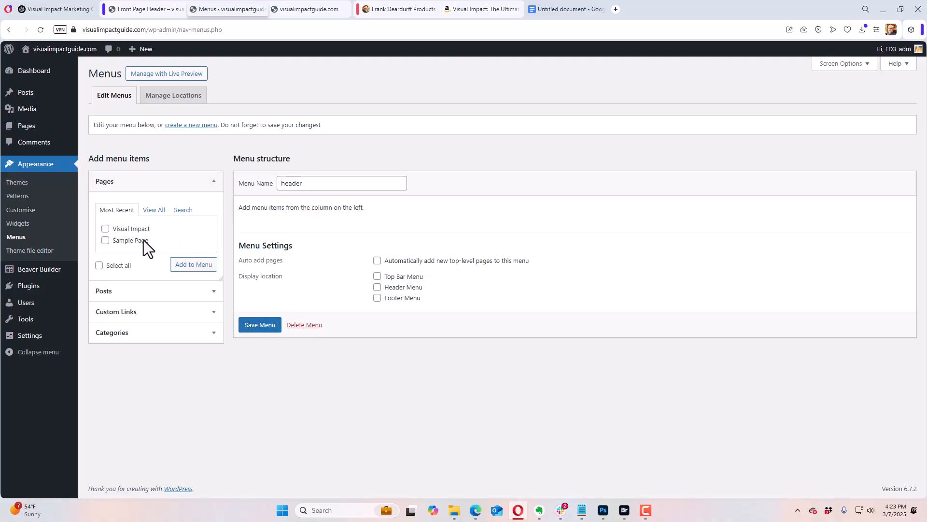
Step: Add a custom link "About The Author" to the menu, using the site's copied URL followed by "/#about"
left_click(145, 313)
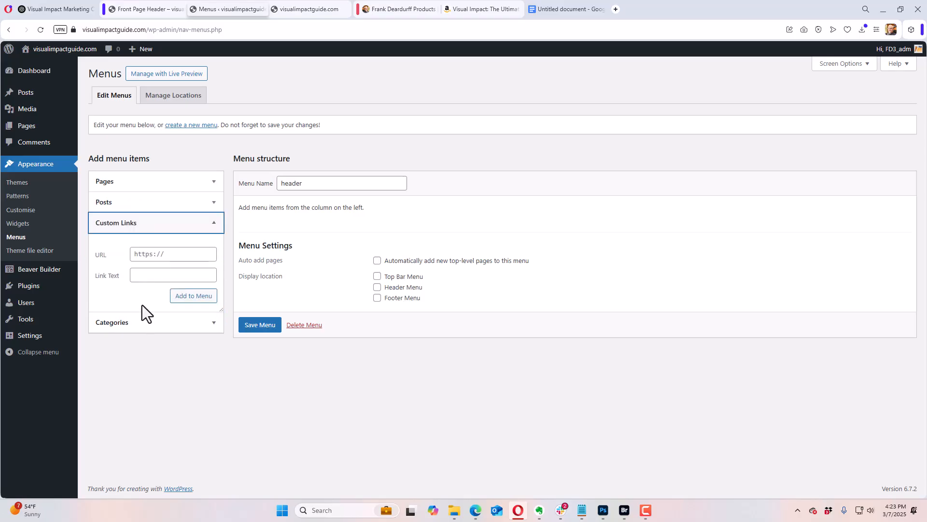
left_click(162, 255)
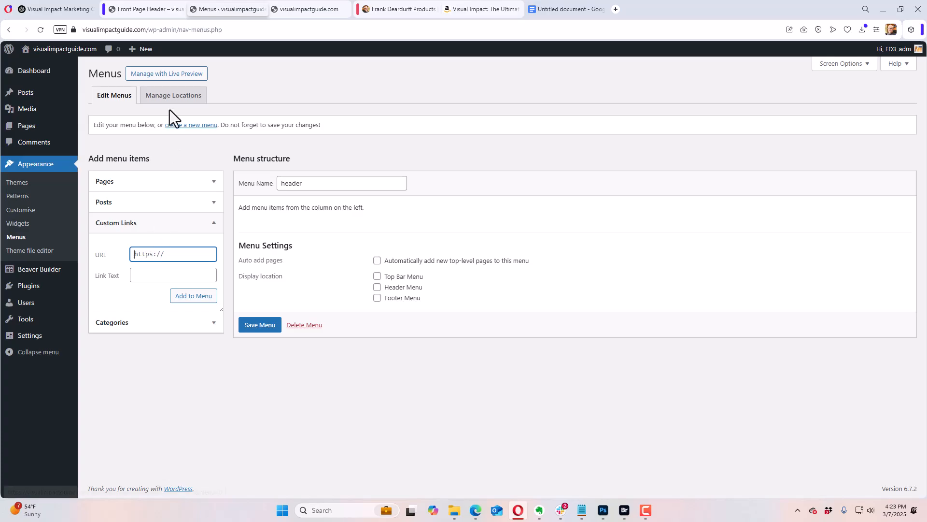
left_click(297, 11)
left_click(160, 31)
key("ctrl+c")
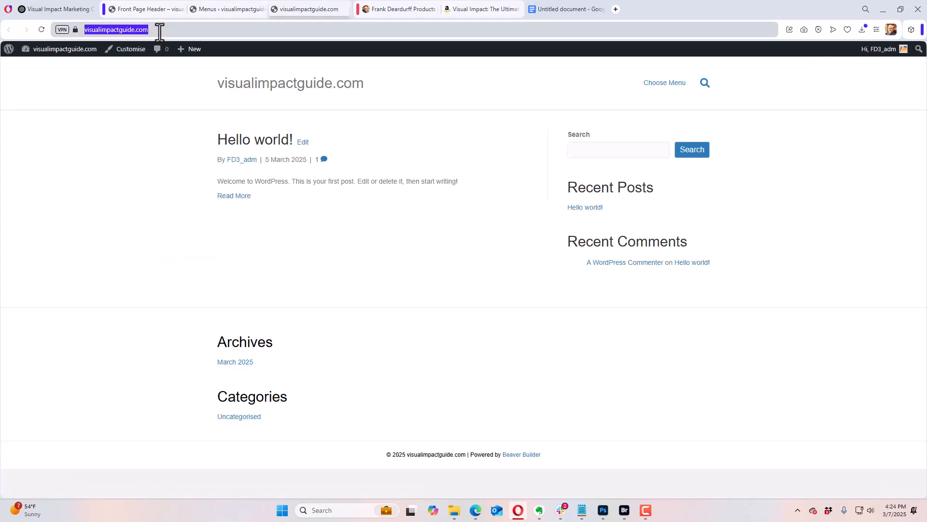
left_click(224, 14)
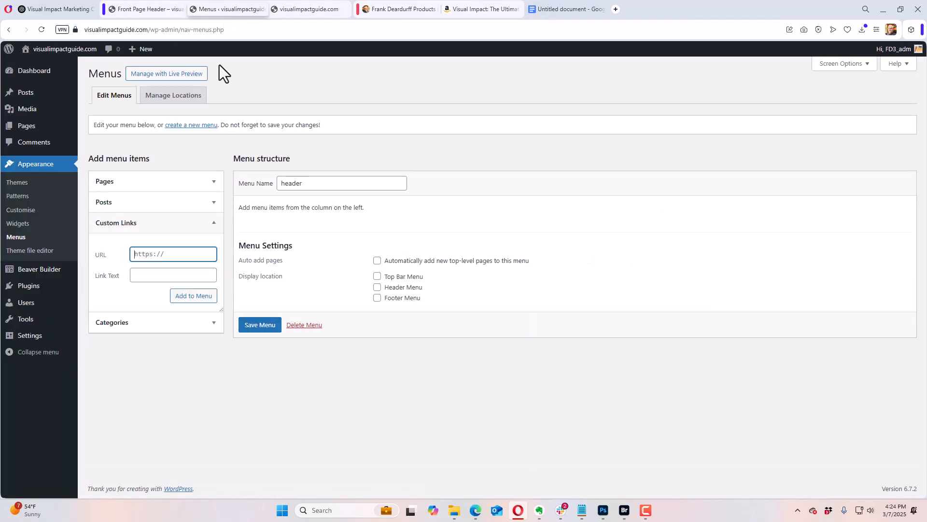
left_click(174, 252)
key("ctrl+v")
type("/#")
type("about")
left_click(171, 271)
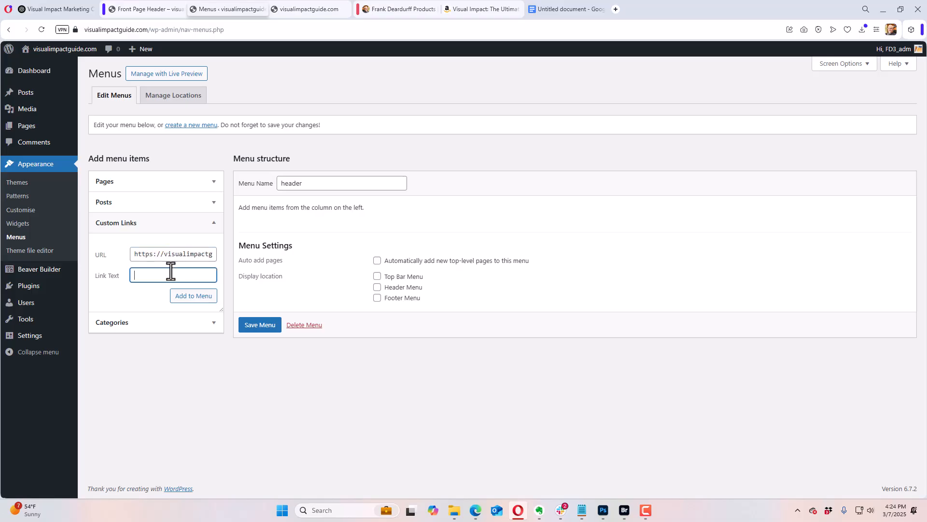
type("About The")
type("Author")
left_click(189, 297)
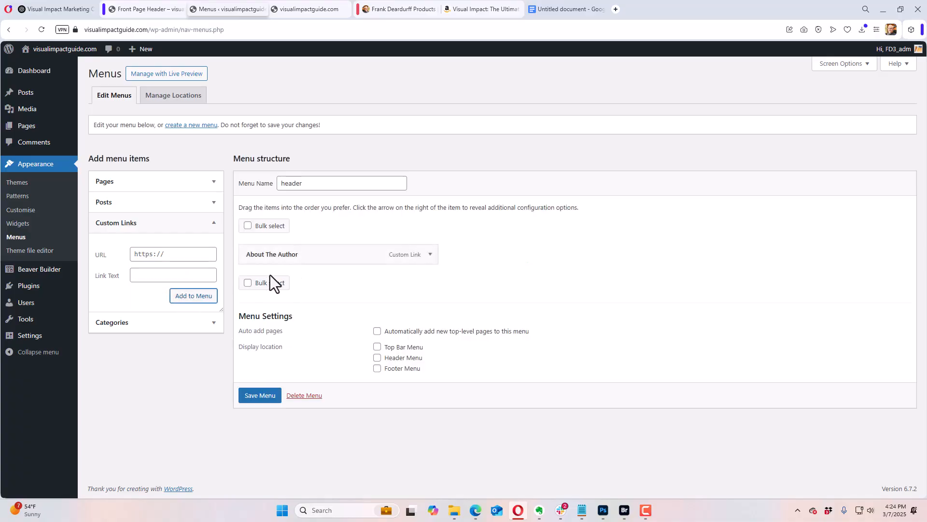
Step: Add a custom link "Why Buy" to the menu, using the site's URL followed by "/#whybuy"
left_click(172, 260)
key("ctrl+v")
type("/")
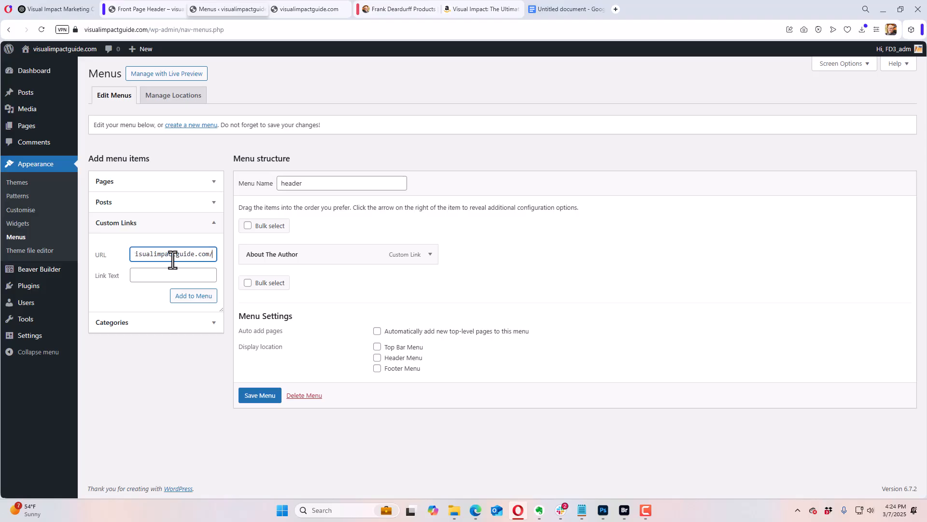
type("#whybuy")
left_click(169, 272)
type("Why B")
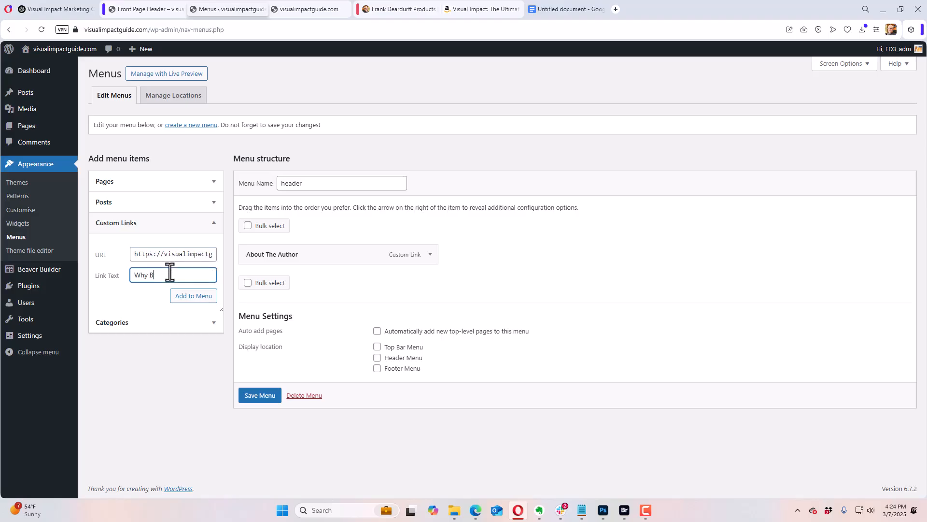
type("uy")
left_click(193, 294)
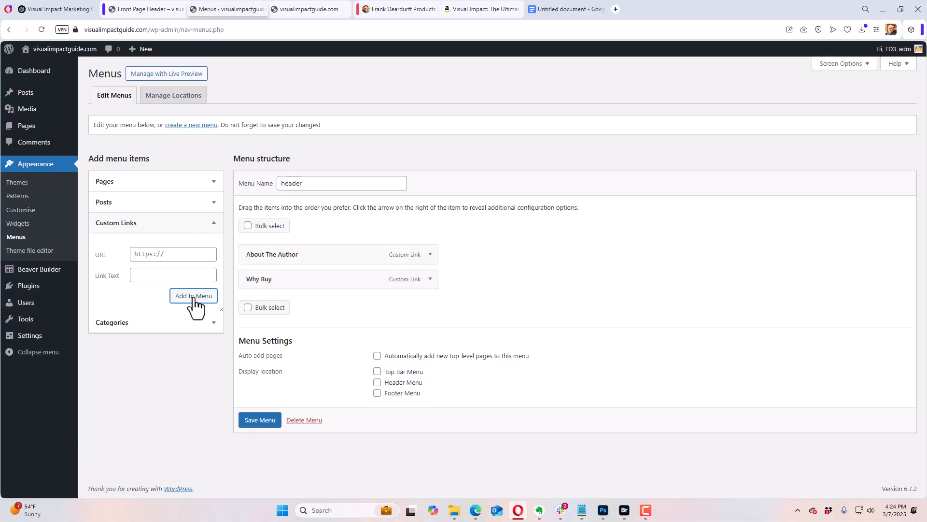
left_click(163, 255)
type("Get Your")
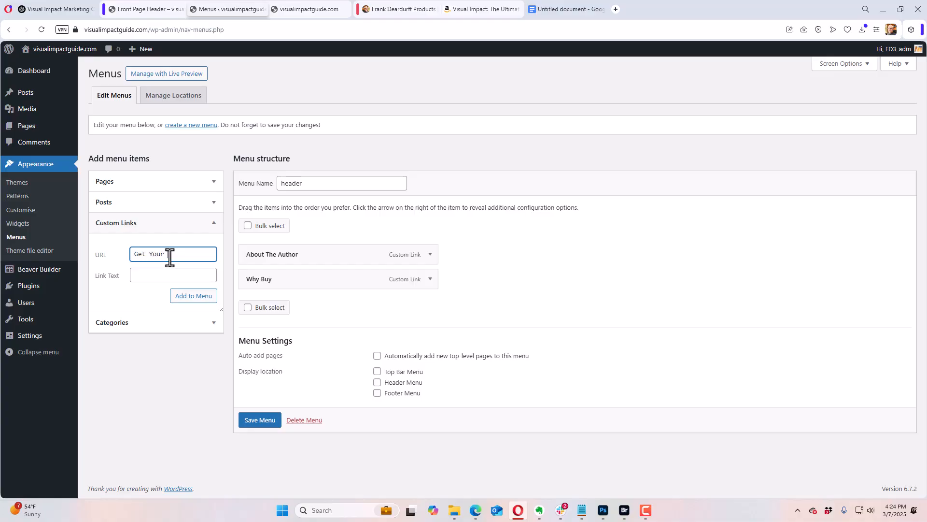
key("ctrl+BackSpace")
key("ctrl+BackSpace")
Step: Copy the URL of the book's Amazon page and add it to the menu as a custom link labelled "Get Your Copy"
left_click(471, 9)
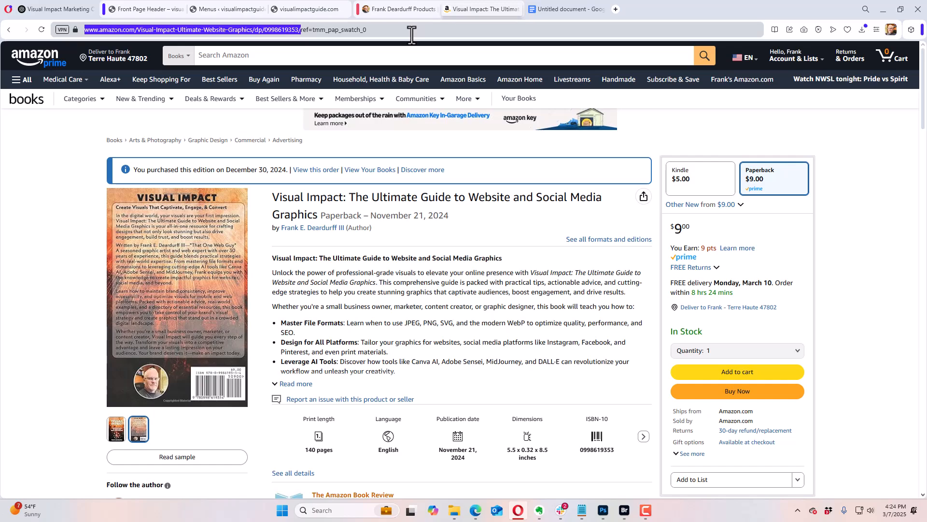
type("https://visualimpactguide.com")
key("ctrl+z")
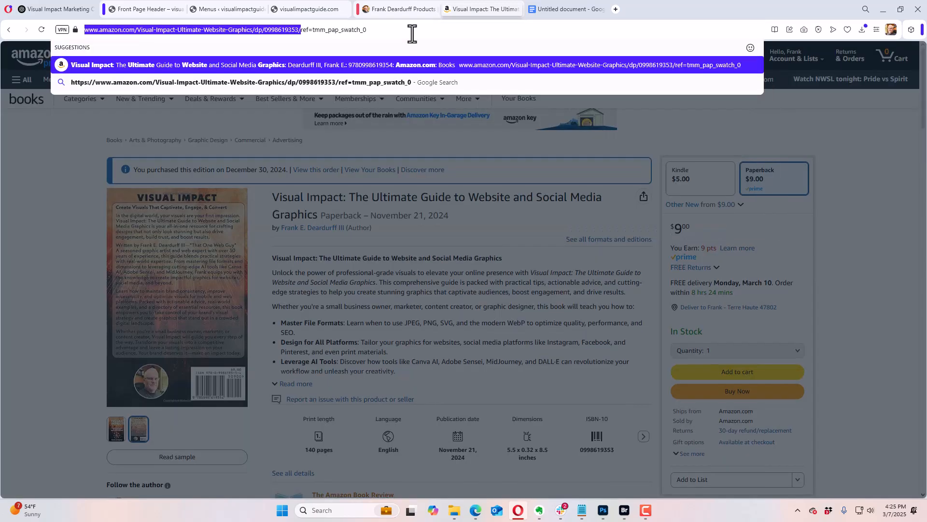
left_click(147, 13)
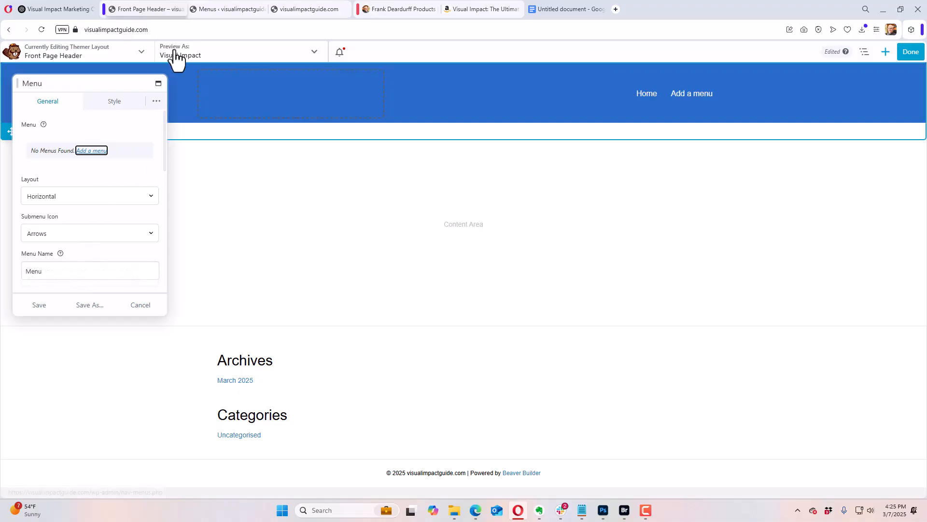
left_click(212, 12)
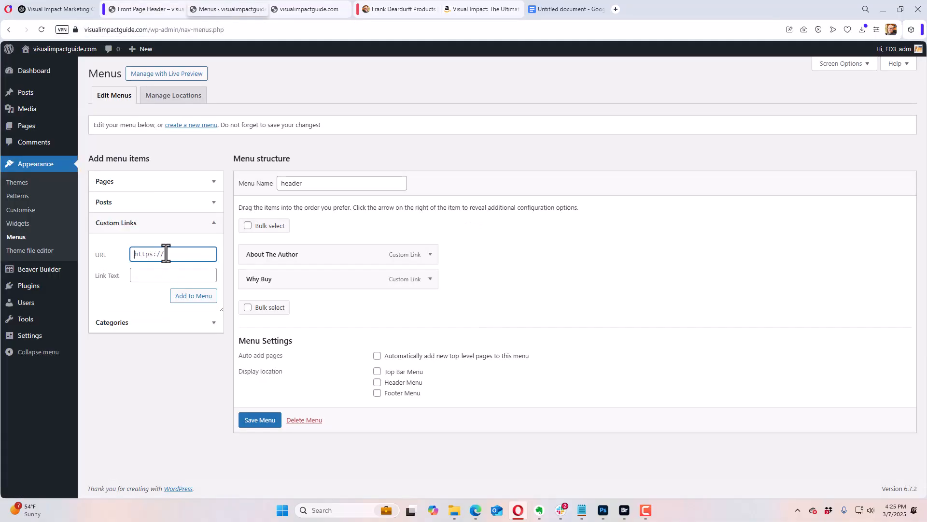
key("ctrl+v")
left_click(149, 275)
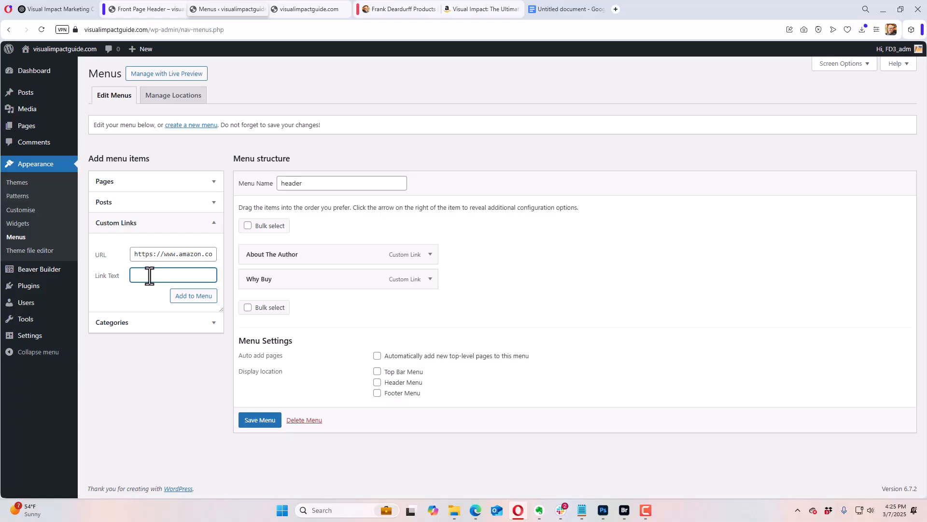
type("Get Your Copy")
left_click(182, 299)
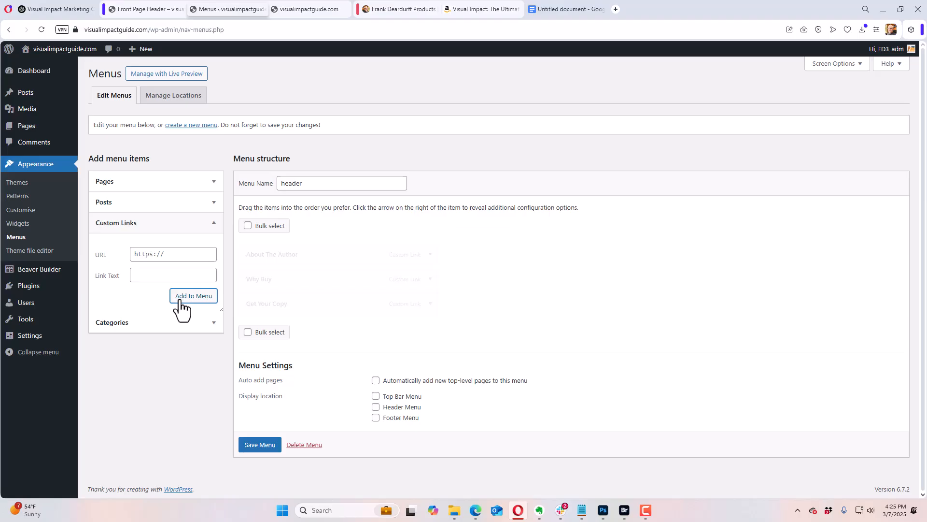
Step: Save the "header" menu, then return to the Front Page Header layout, discard the open Menu module settings and publish the layout
left_click(273, 447)
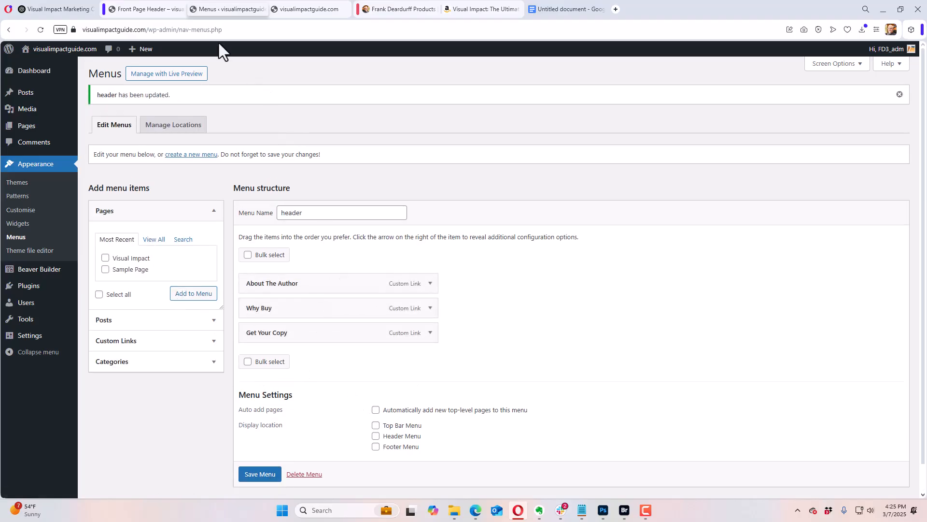
left_click(145, 9)
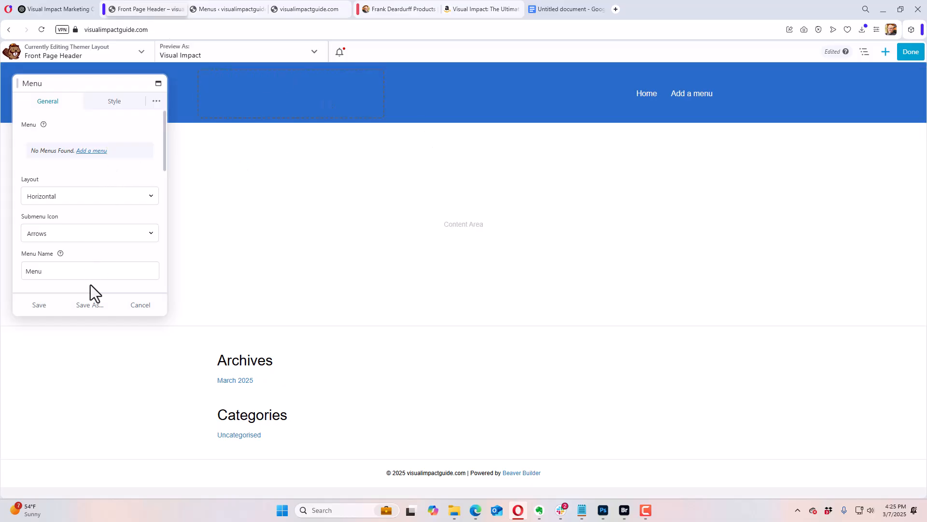
left_click(140, 306)
left_click(693, 103)
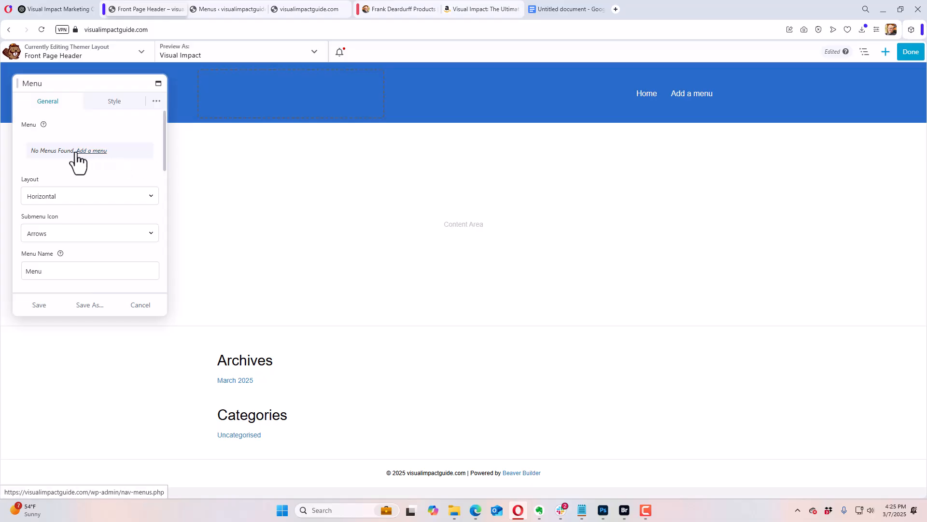
left_click(141, 305)
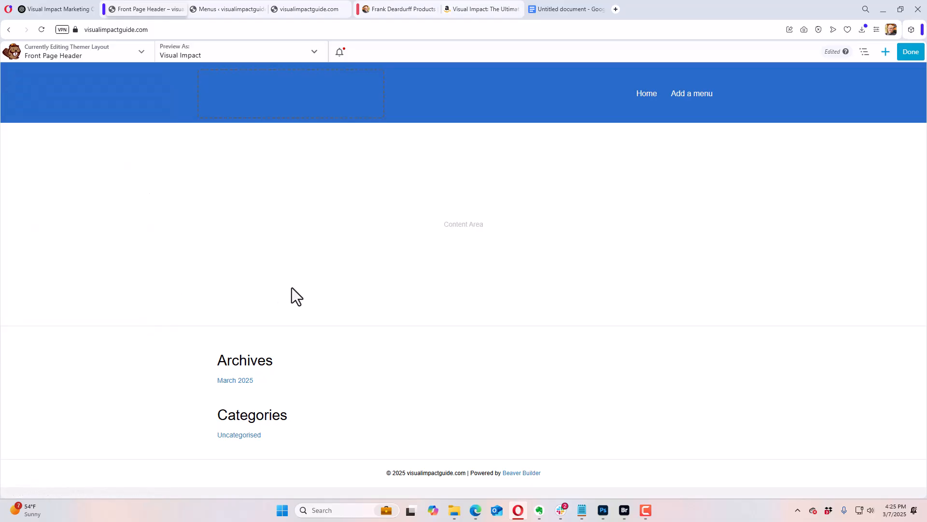
mouse_move(855, 90)
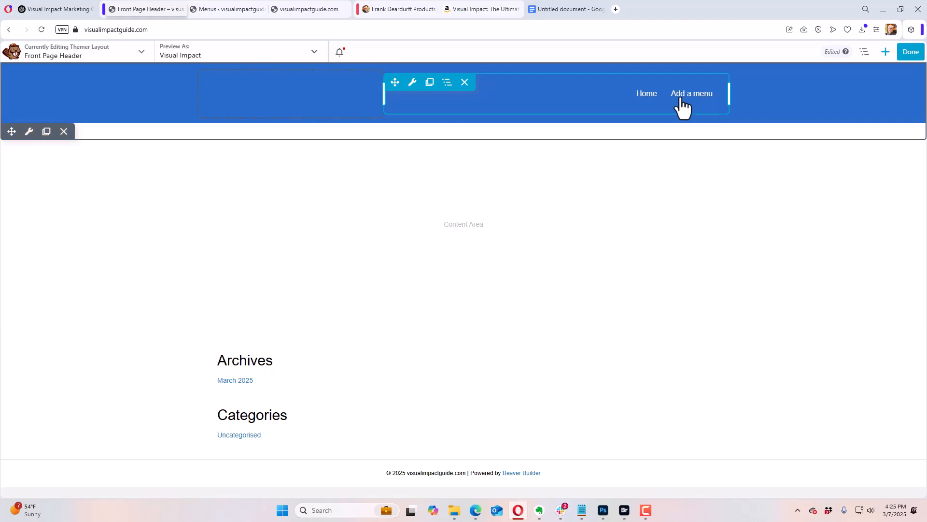
left_click(911, 53)
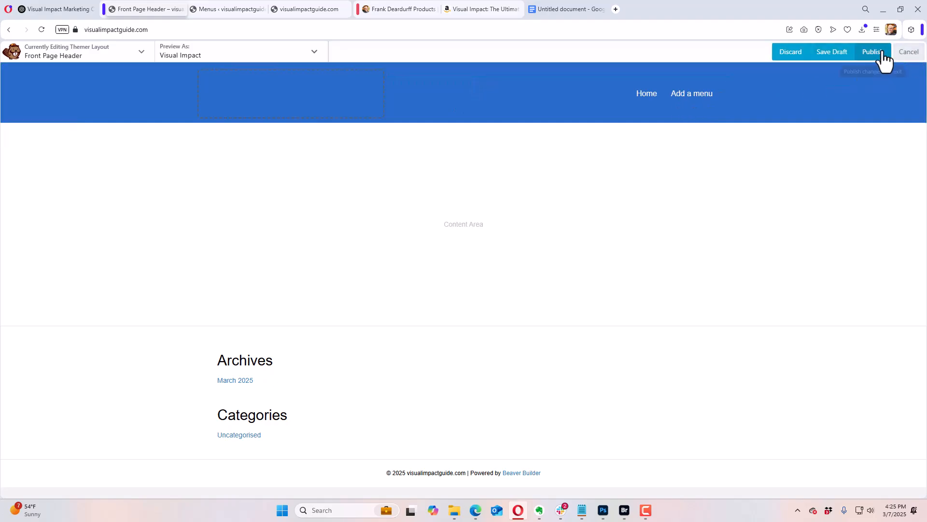
left_click(876, 53)
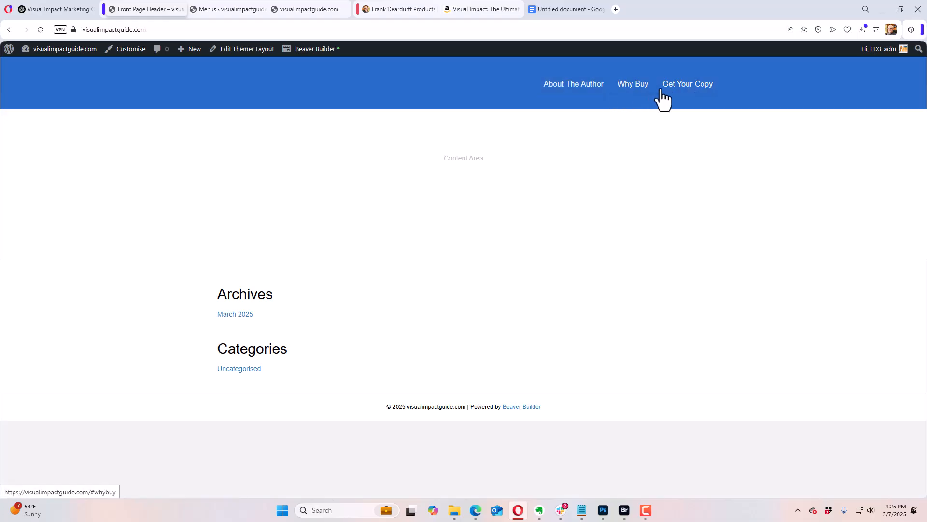
Step: Reopen the Front Page Header in Beaver Builder and delete the empty column beside the navigation menu
left_click(315, 50)
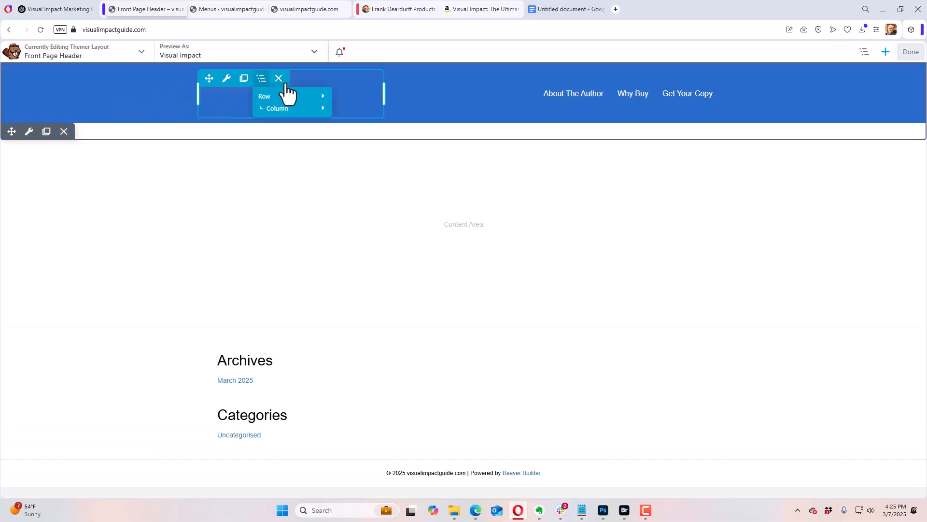
left_click(279, 79)
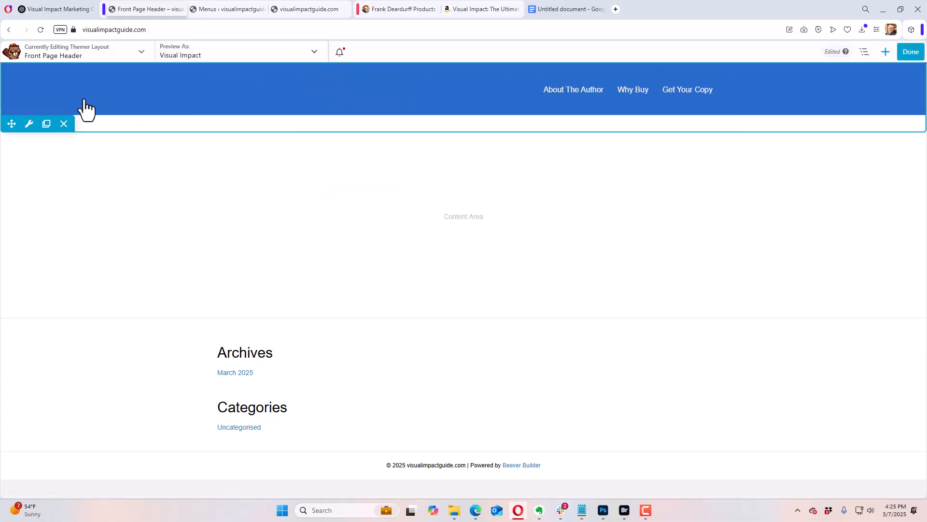
Step: Clear the header row's background colour, save the row settings and publish the layout
left_click(30, 126)
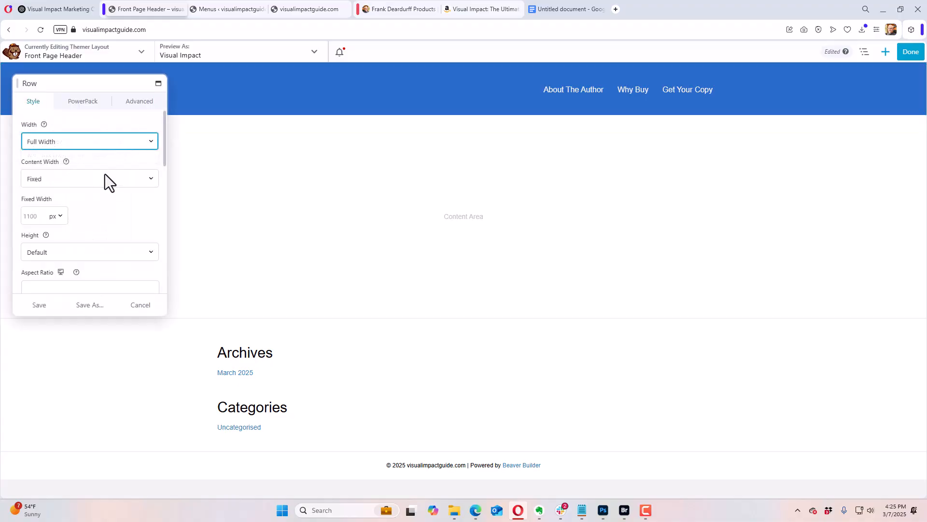
scroll(118, 201, "down", 7)
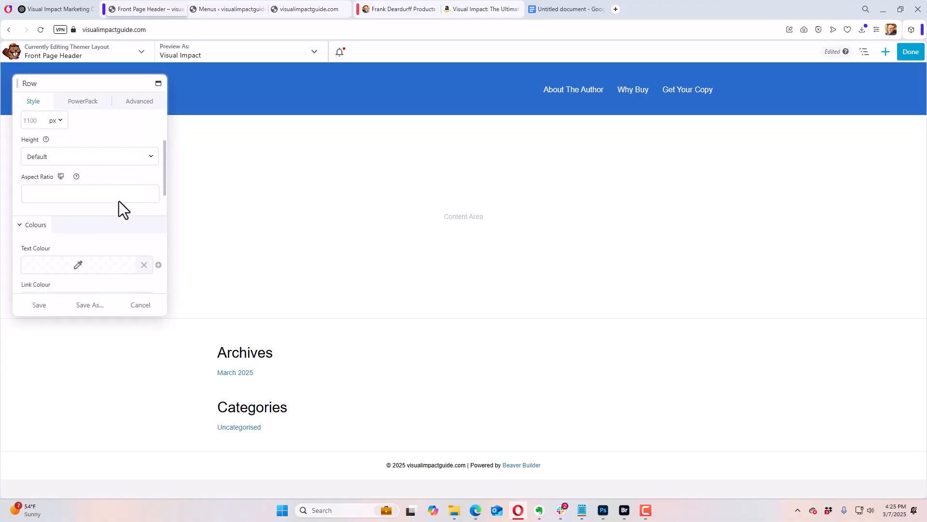
scroll(118, 200, "down", 2)
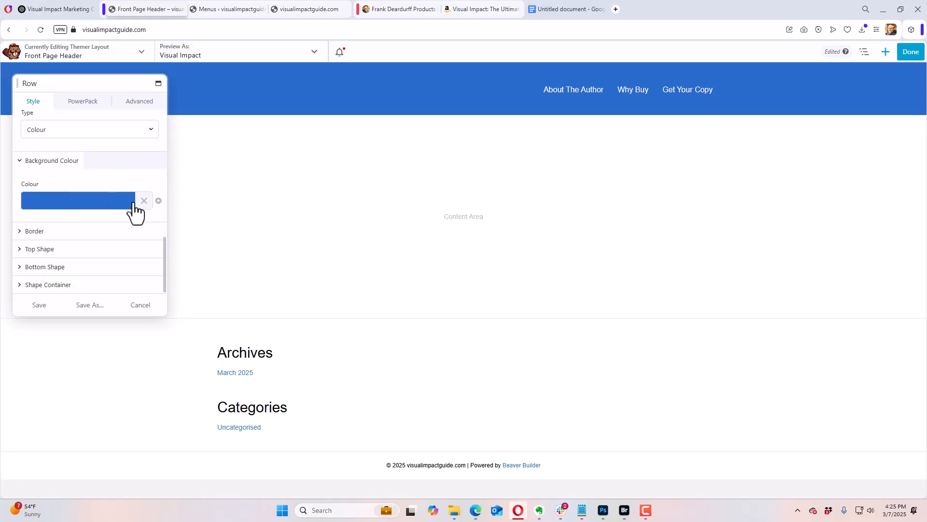
left_click(144, 201)
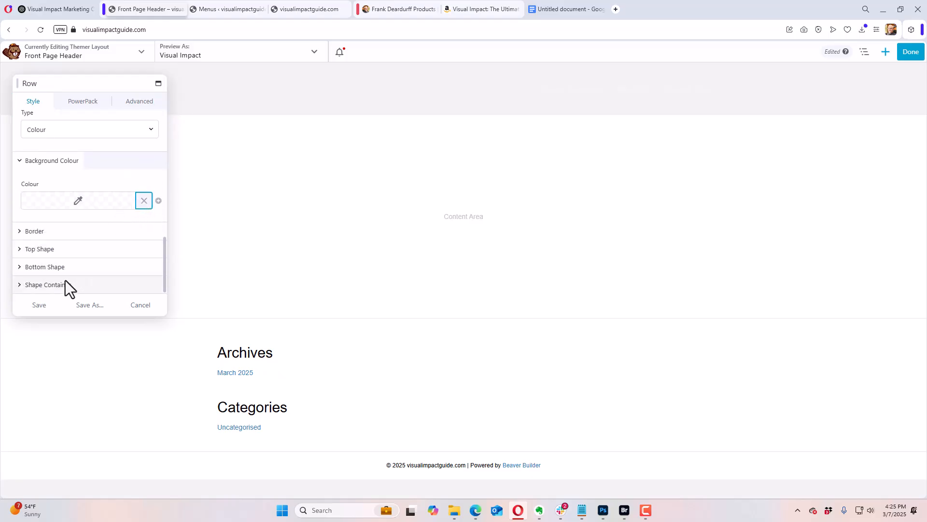
left_click(43, 306)
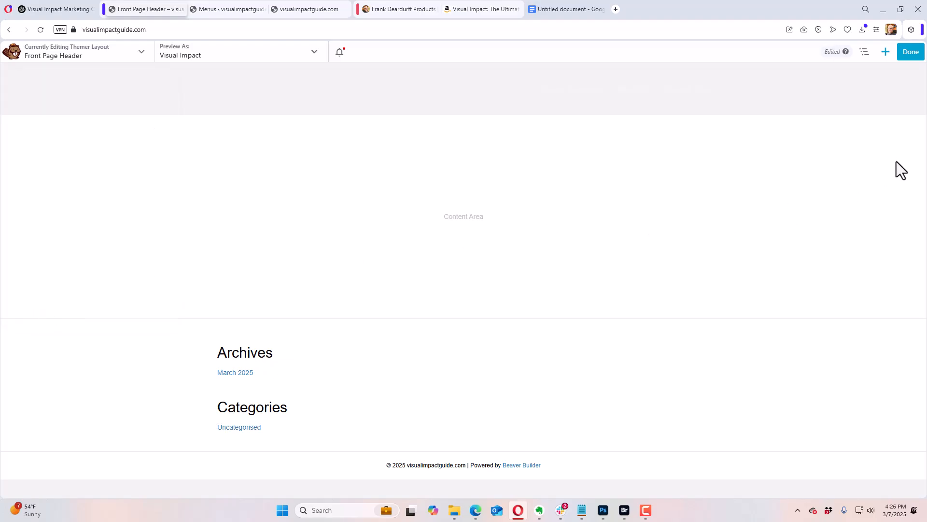
left_click(911, 53)
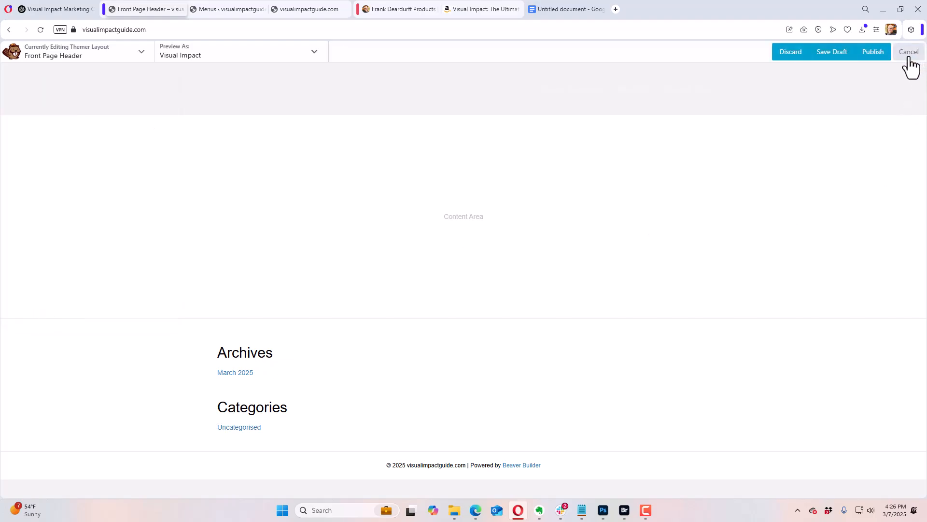
left_click(873, 51)
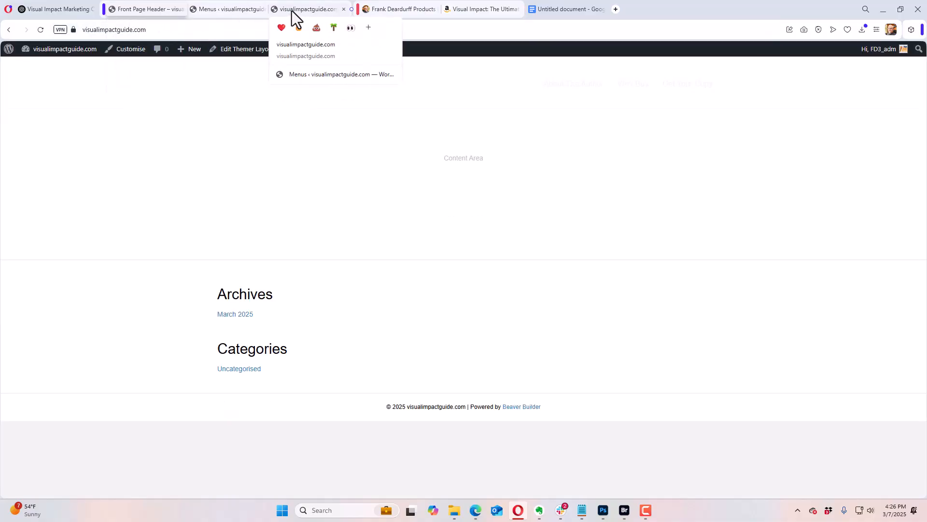
Step: From the WordPress dashboard, create a new themer layout titled "Site Wide Footer" with the Footer layout
mouse_move(63, 49)
left_click(45, 68)
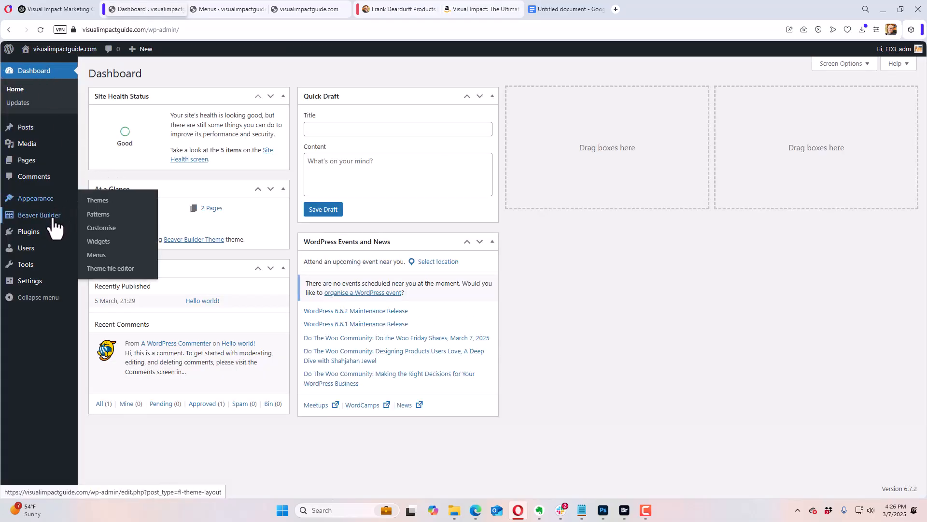
left_click(114, 218)
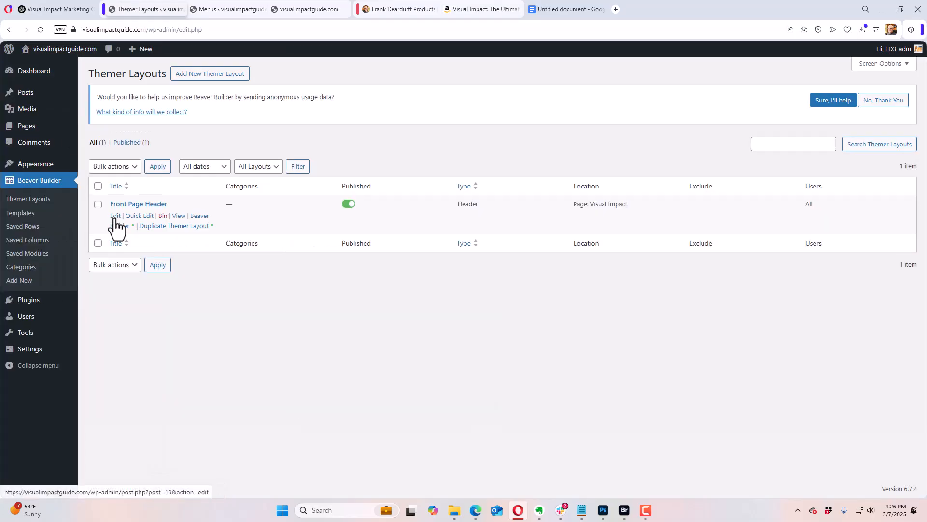
left_click(203, 77)
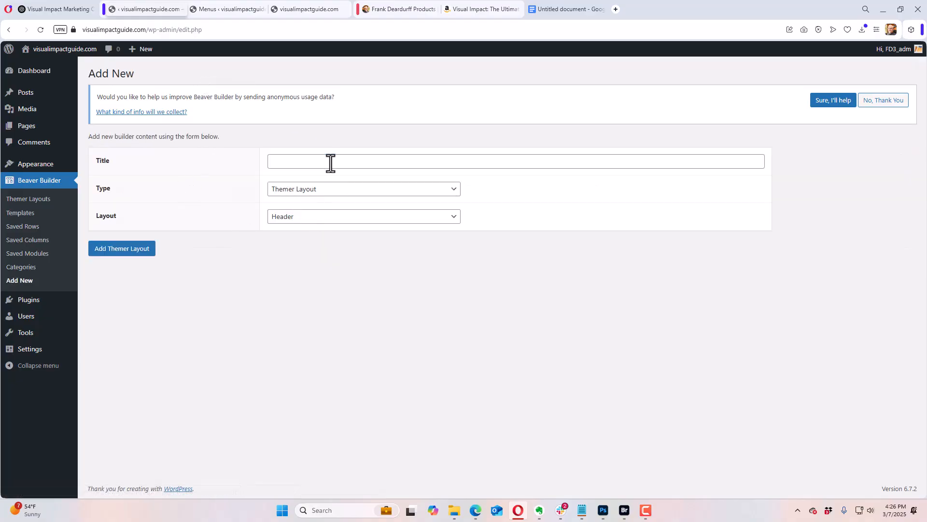
left_click(330, 163)
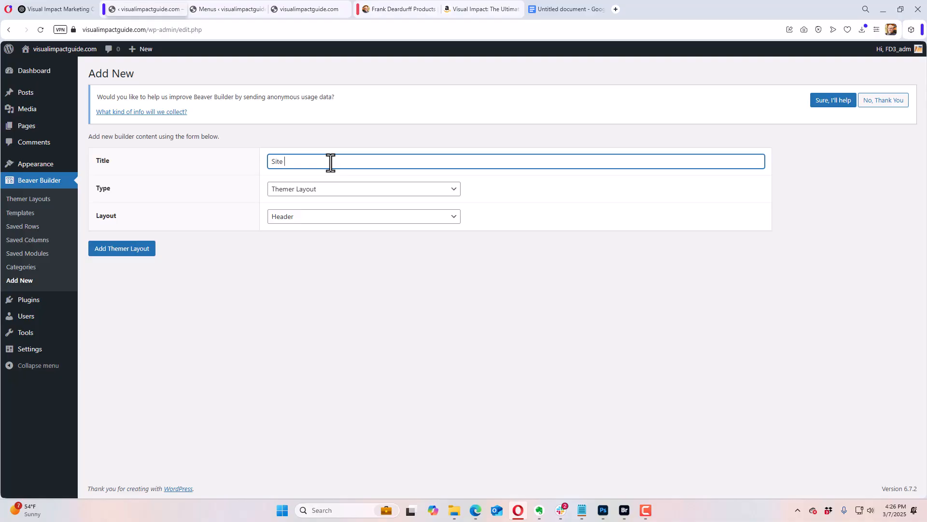
key("Tab")
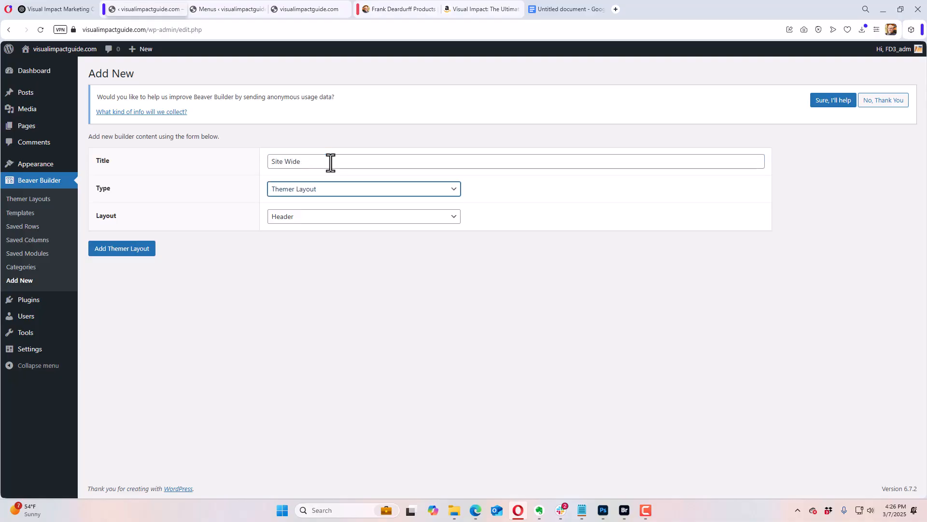
left_click(330, 164)
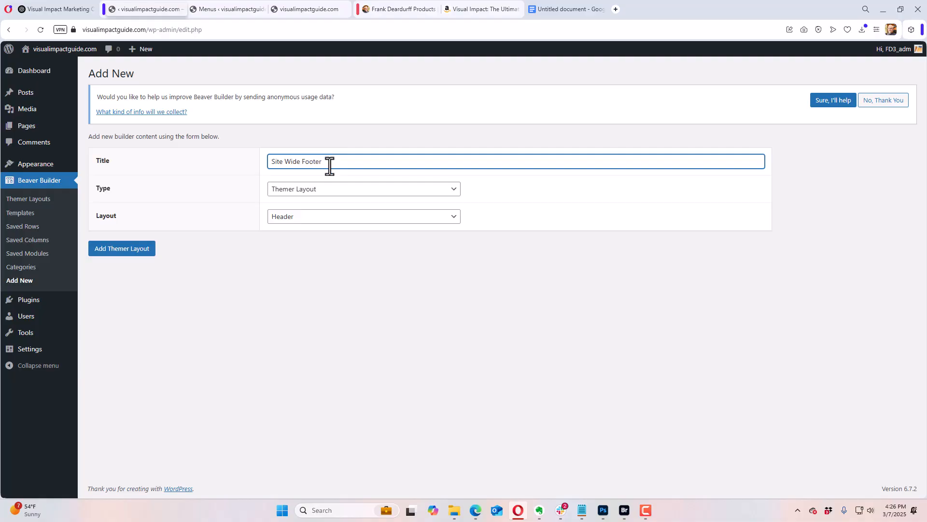
left_click(305, 218)
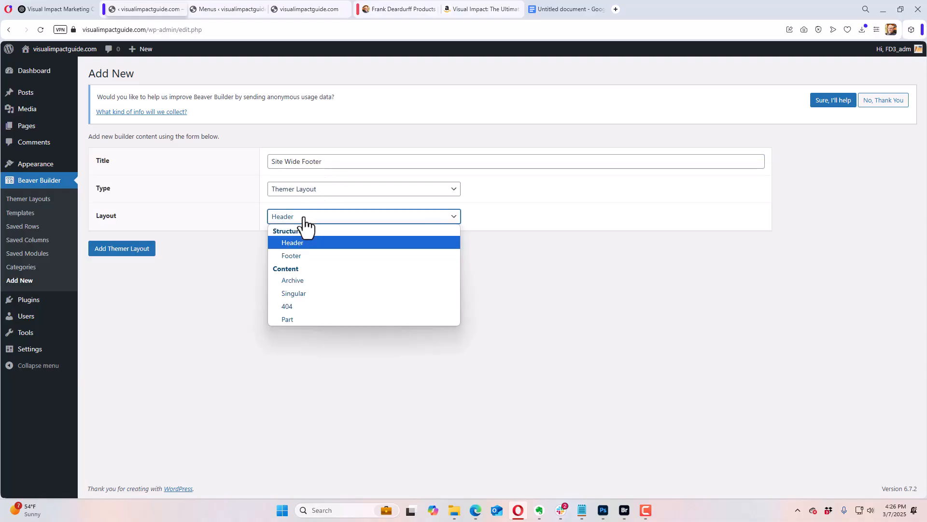
left_click(301, 255)
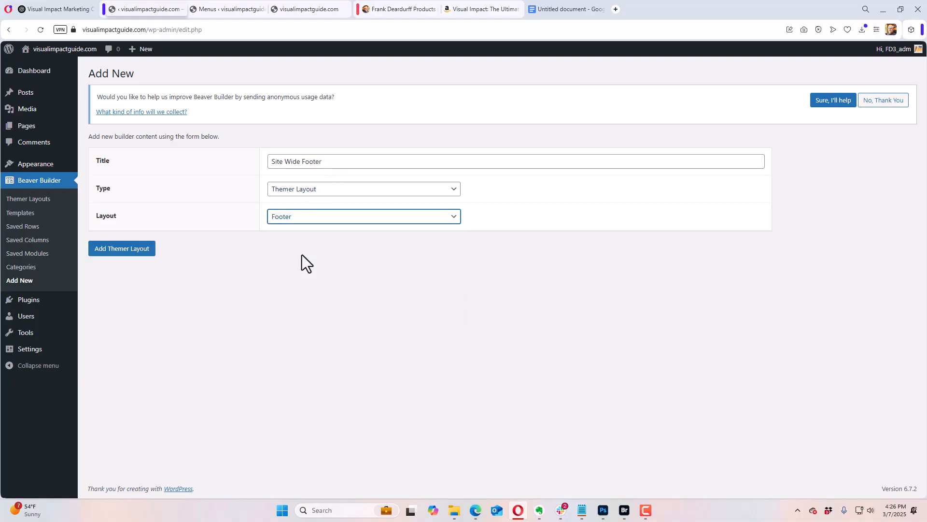
left_click(134, 261)
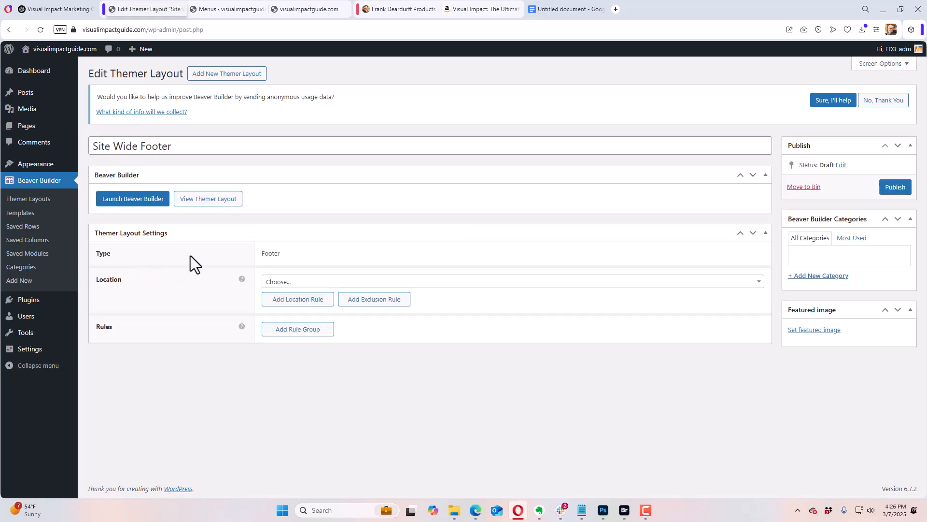
Step: Set the Site Wide Footer's location to Entire Site and open the layout in Beaver Builder
left_click(290, 282)
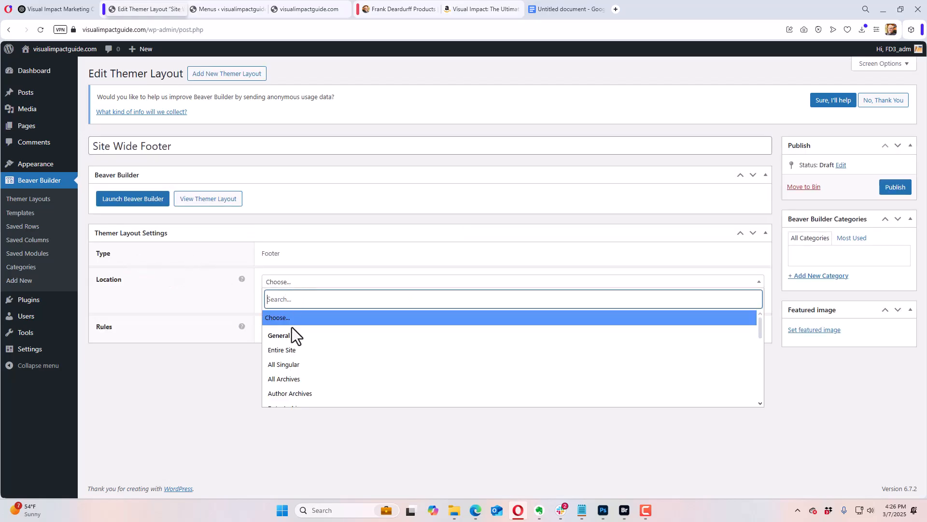
left_click(303, 349)
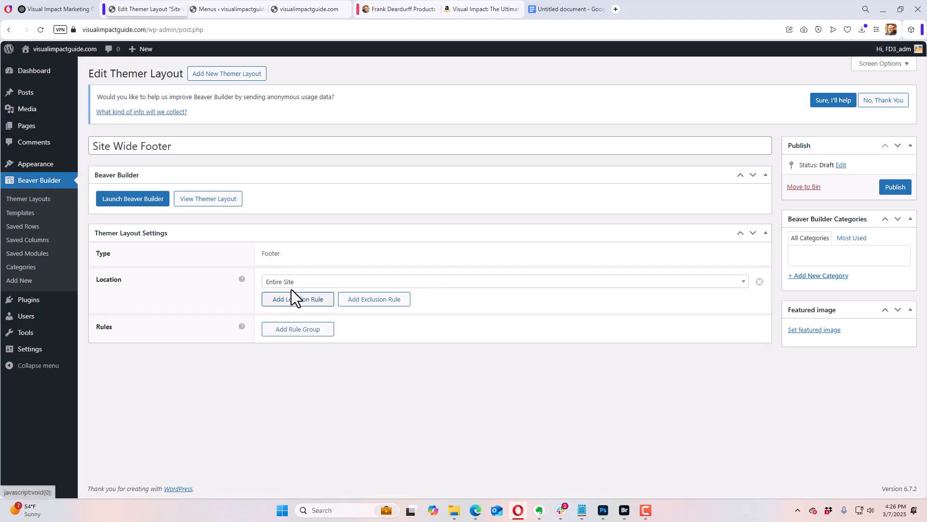
left_click(141, 193)
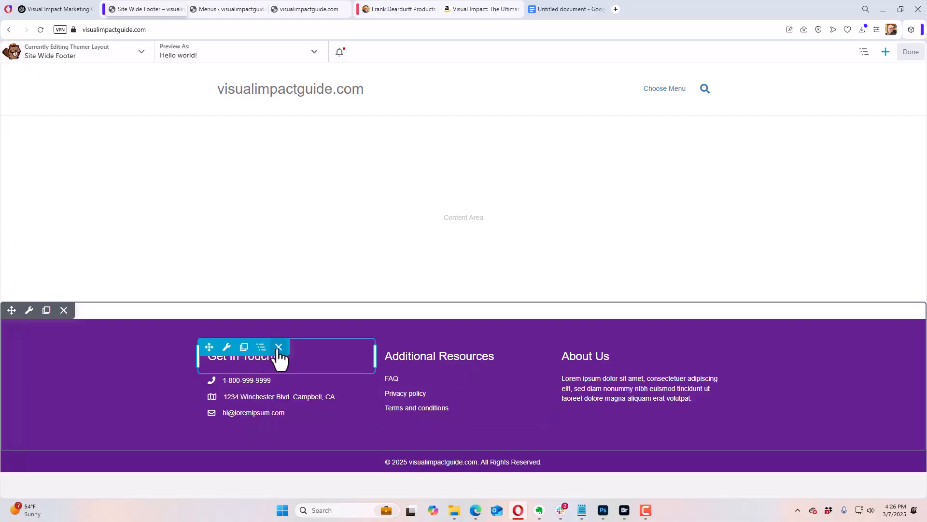
Step: Delete the "Get In Touch!" heading and the phone, address and email modules below it from the footer
left_click(278, 348)
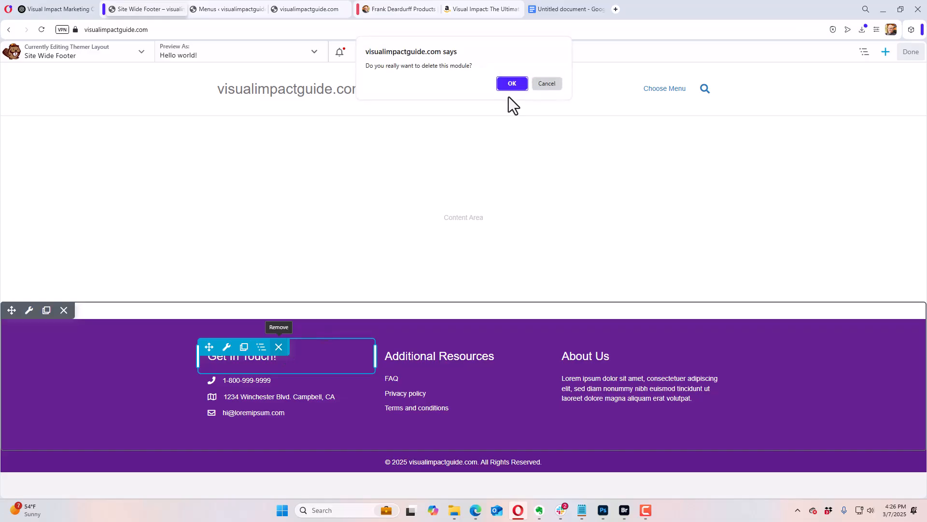
left_click(509, 83)
left_click(278, 347)
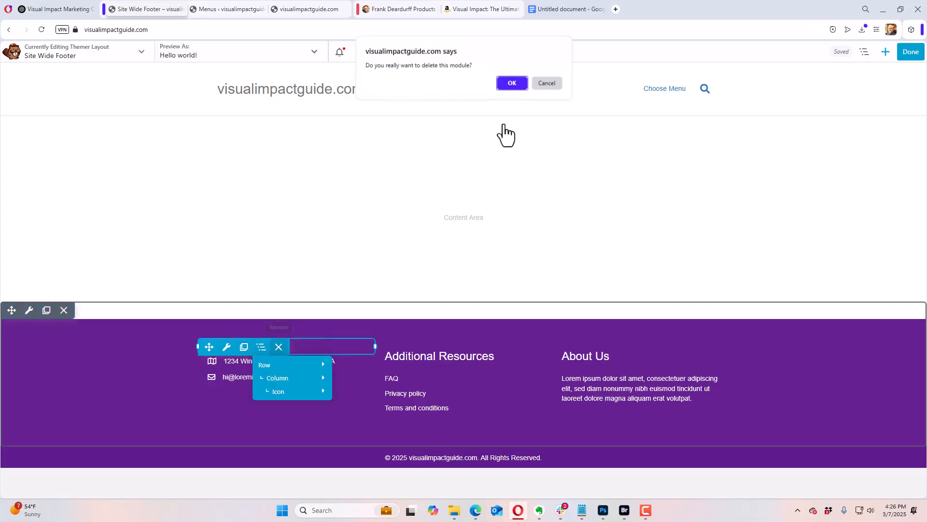
left_click(512, 84)
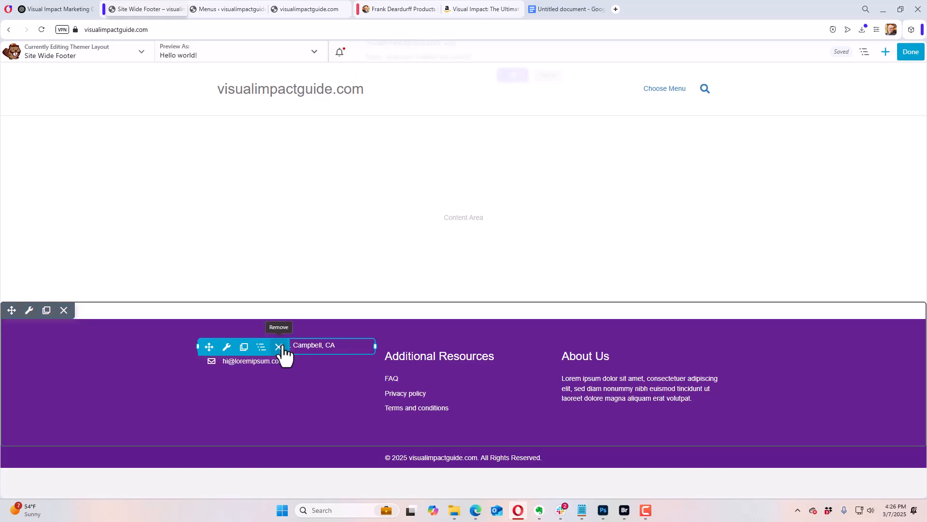
left_click(279, 347)
left_click(512, 83)
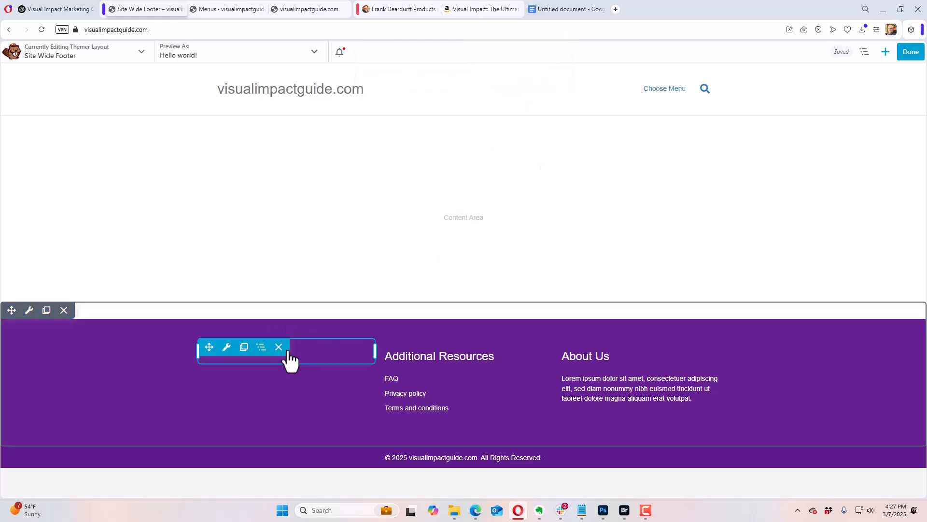
left_click(278, 347)
left_click(512, 83)
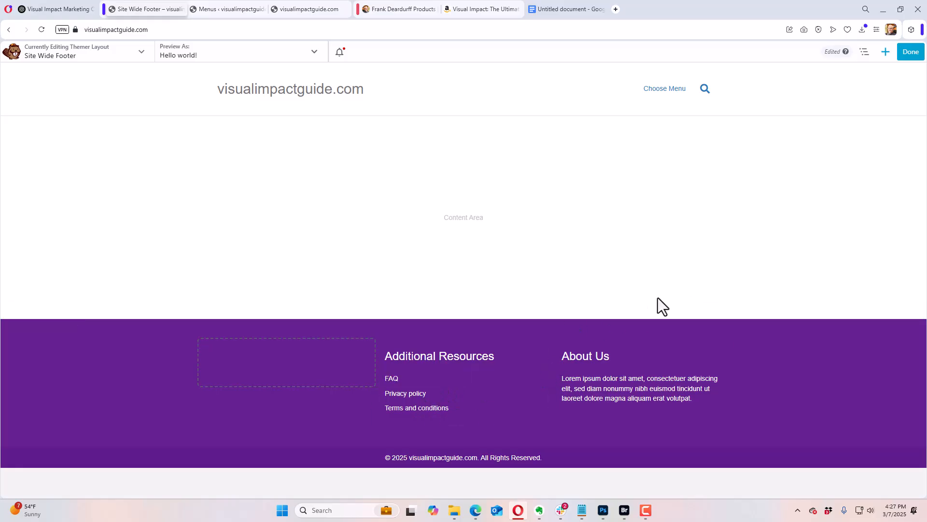
Step: Add a Photo module to the emptied footer column beside Additional Resources
left_click(886, 52)
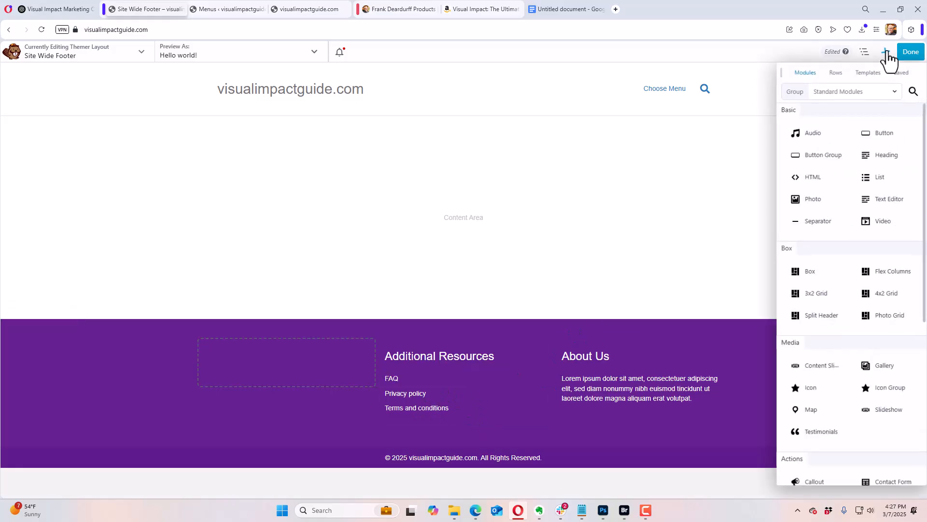
left_click_drag(843, 200, 304, 369)
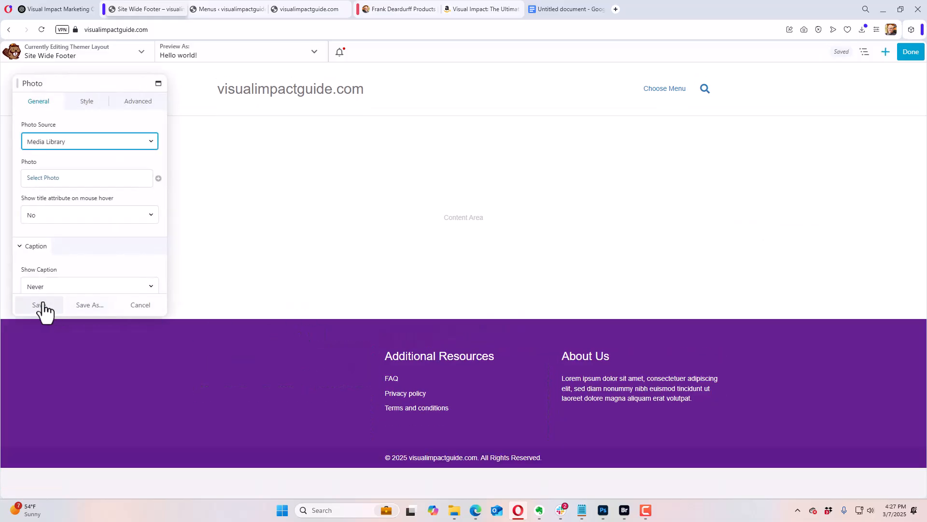
Step: Set the footer photo to visual-impact-the-ultimate-guide-to-website-and-social-media-graphics.png from the media library
left_click(43, 178)
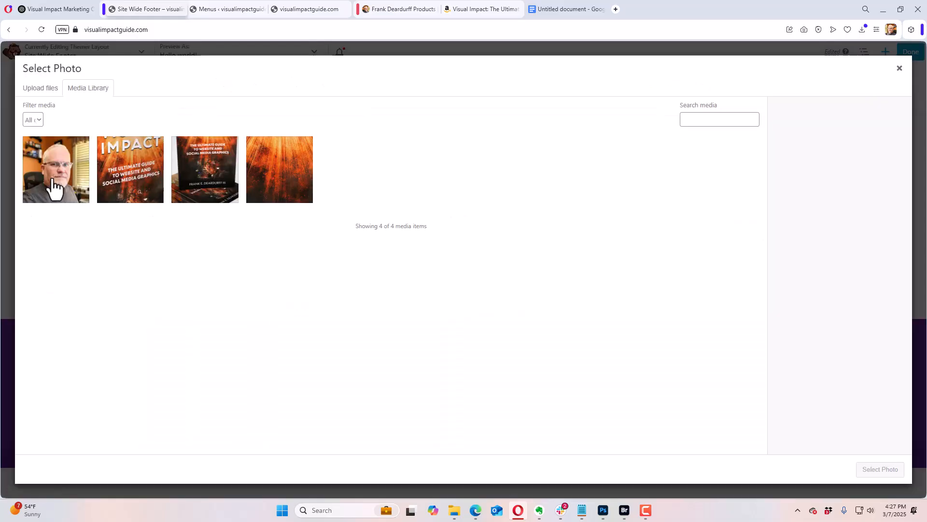
left_click(202, 180)
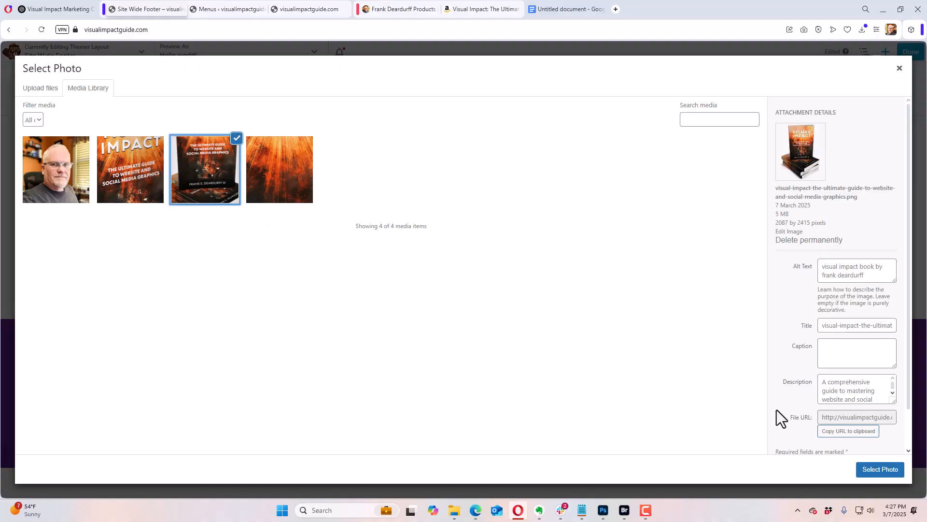
left_click(878, 469)
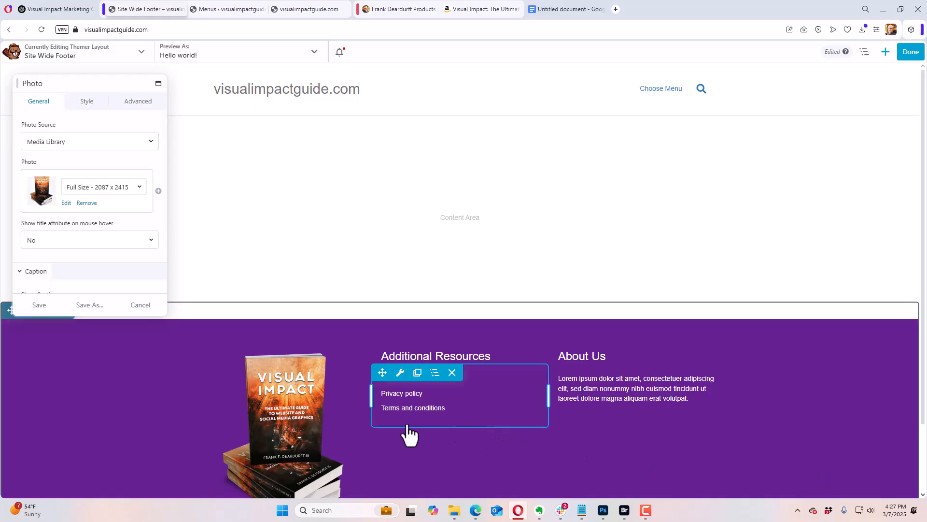
left_click(65, 204)
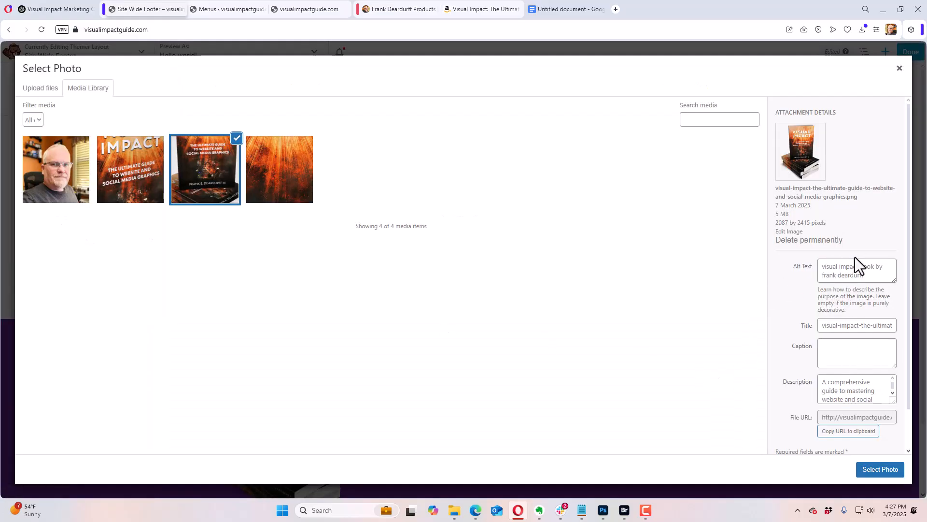
left_click(881, 471)
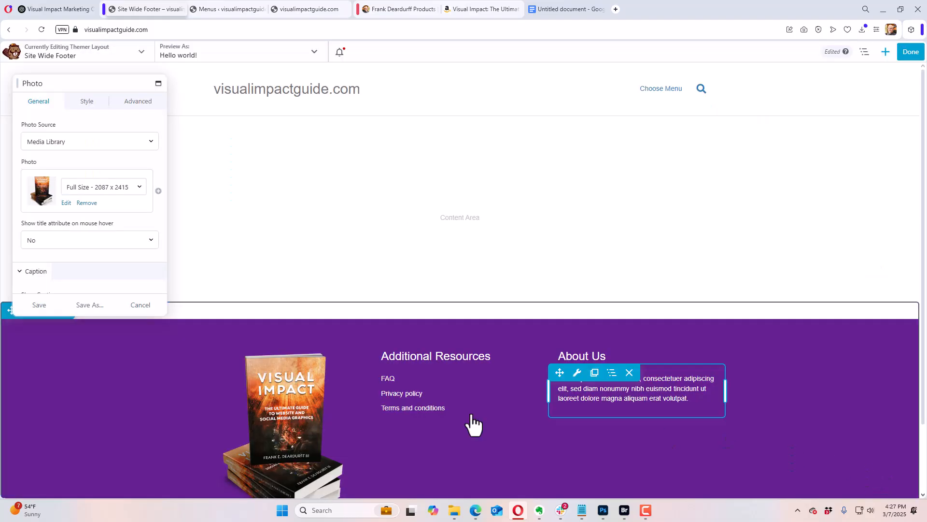
Step: Set the footer book photo's size to Medium - 259 x 300 and its width to 160 px, and save the module
scroll(420, 411, "down", 2)
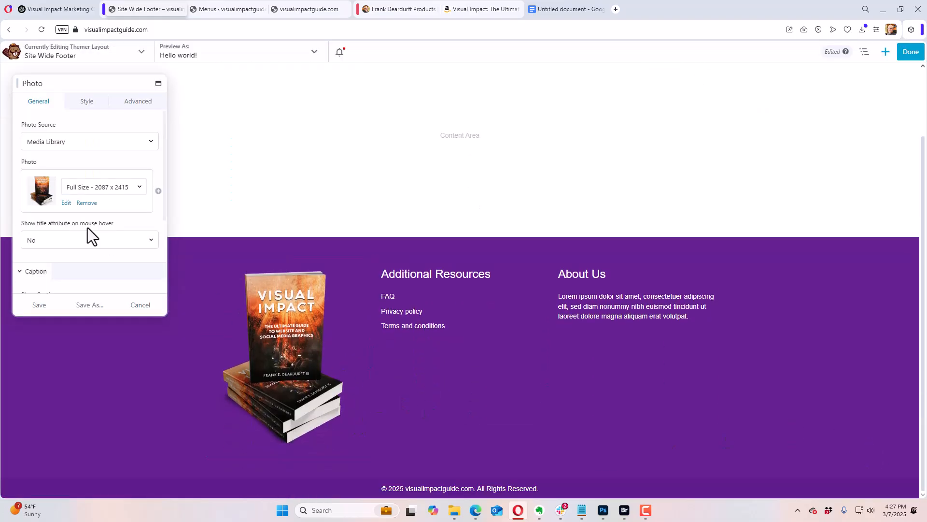
left_click(88, 187)
key("Escape")
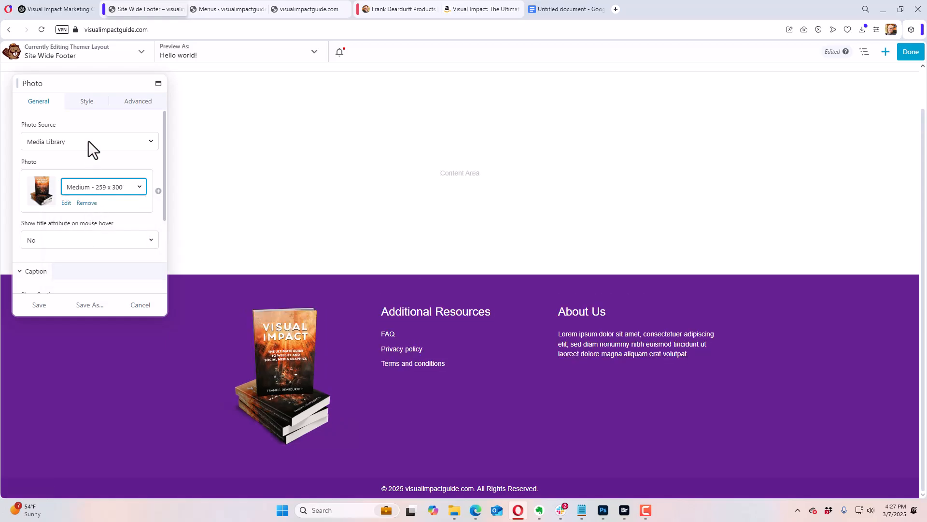
left_click(86, 102)
left_click(35, 179)
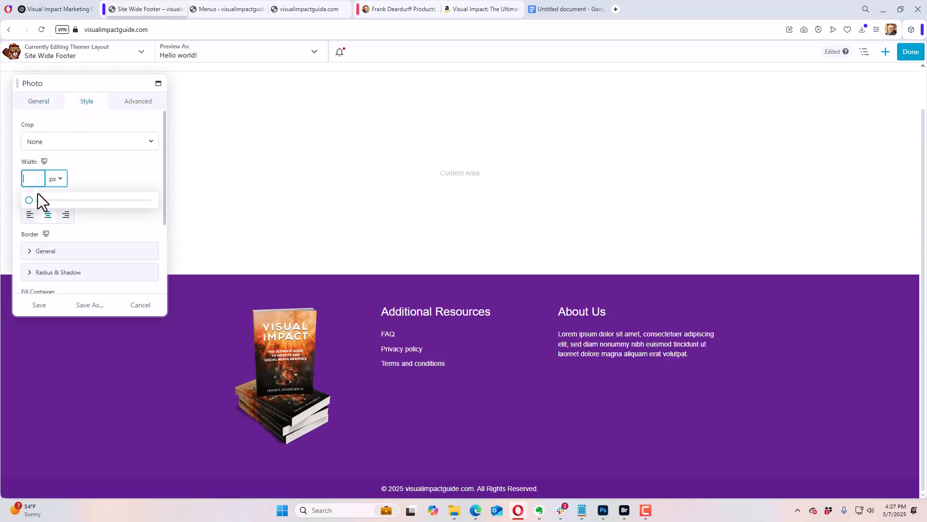
left_click_drag(29, 202, 49, 205)
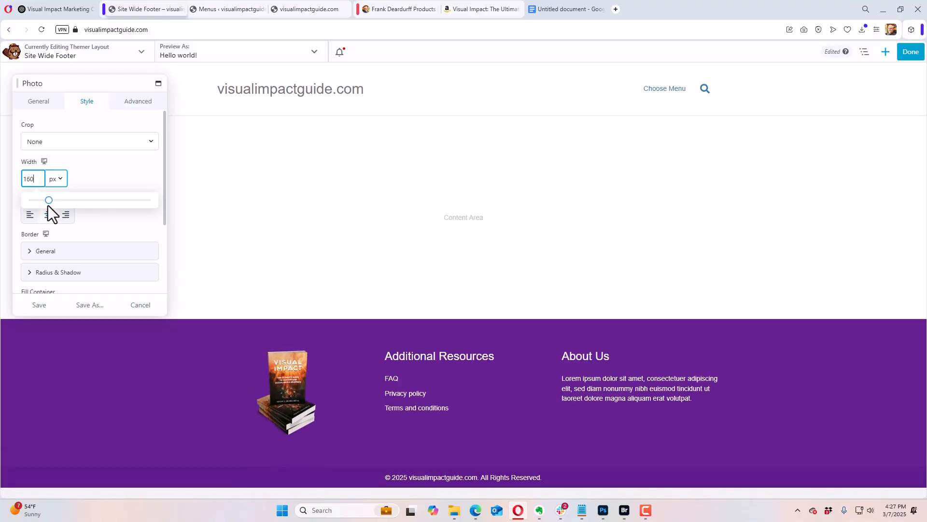
left_click(39, 305)
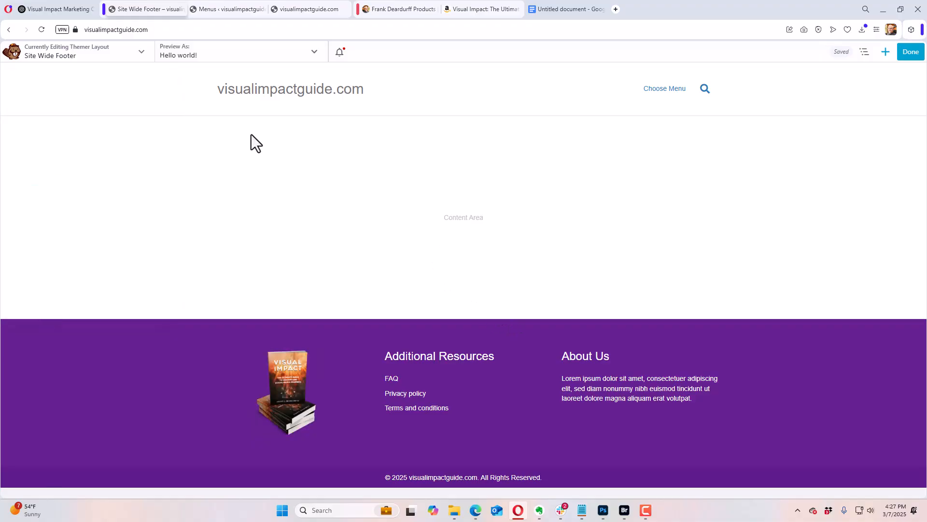
Step: Switch to the ChatGPT conversation and copy the SEO Image Description paragraph without its quotation marks
left_click(63, 9)
scroll(483, 268, "up", 4)
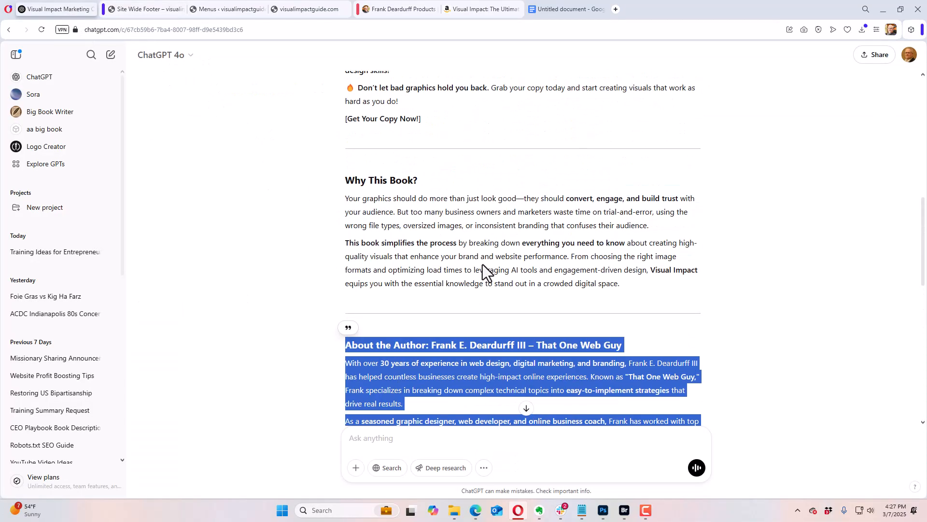
scroll(483, 270, "up", 9)
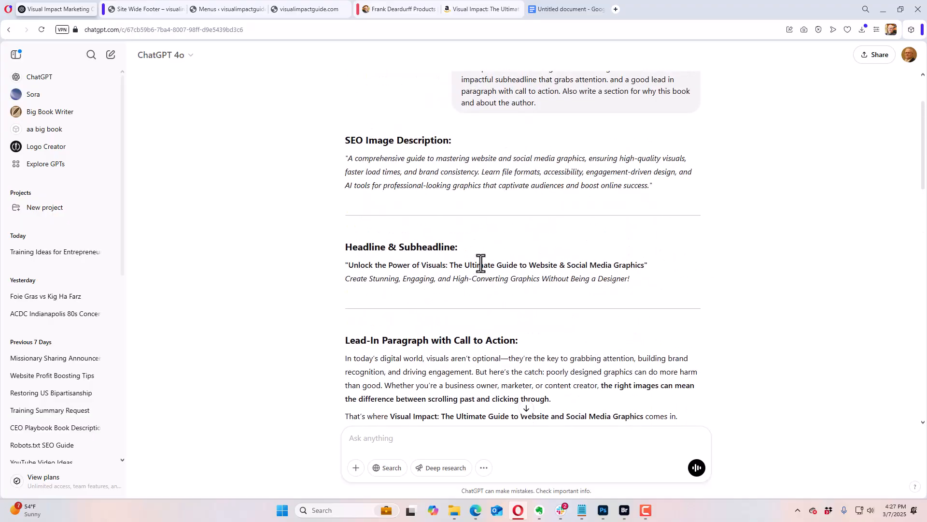
scroll(435, 256, "up", 2)
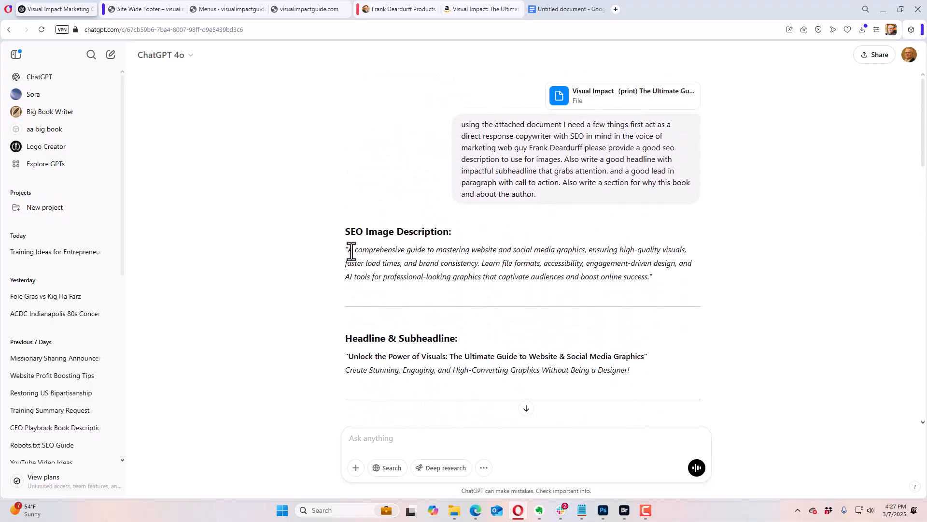
left_click_drag(364, 250, 646, 278)
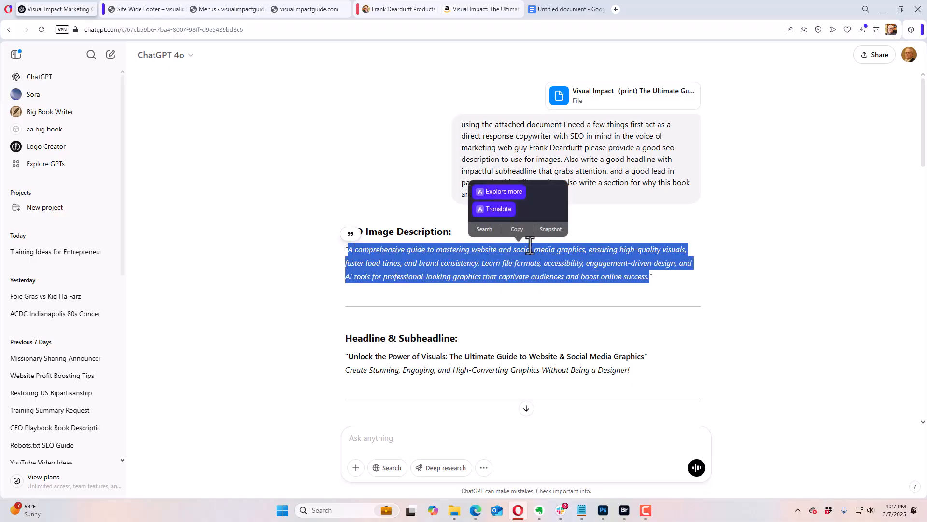
left_click(517, 230)
Step: Back in the Site Wide Footer layout, replace the placeholder text under About Us with the copied description and save the module
left_click(150, 9)
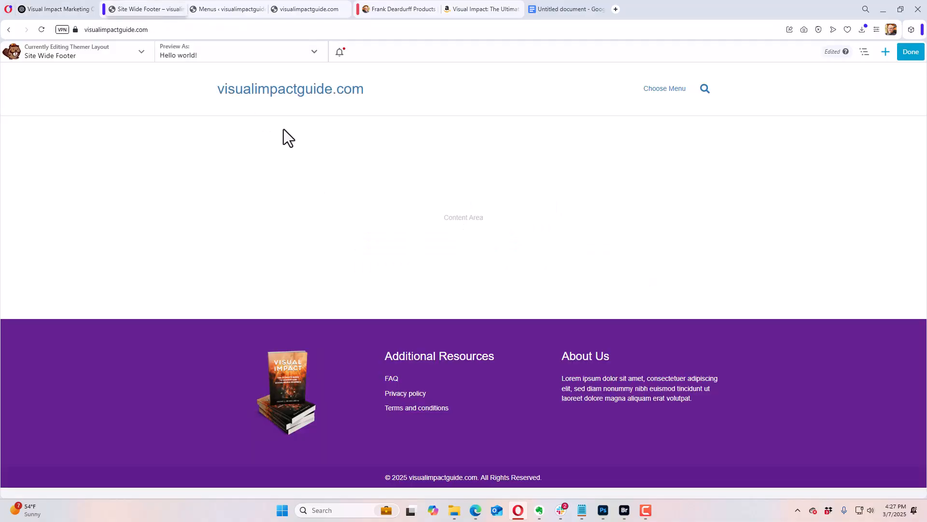
left_click(678, 392)
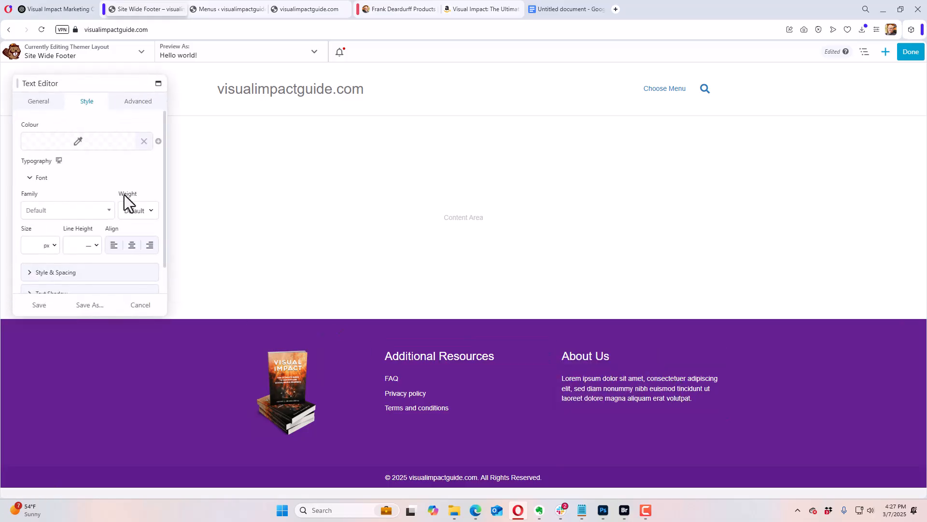
left_click(37, 103)
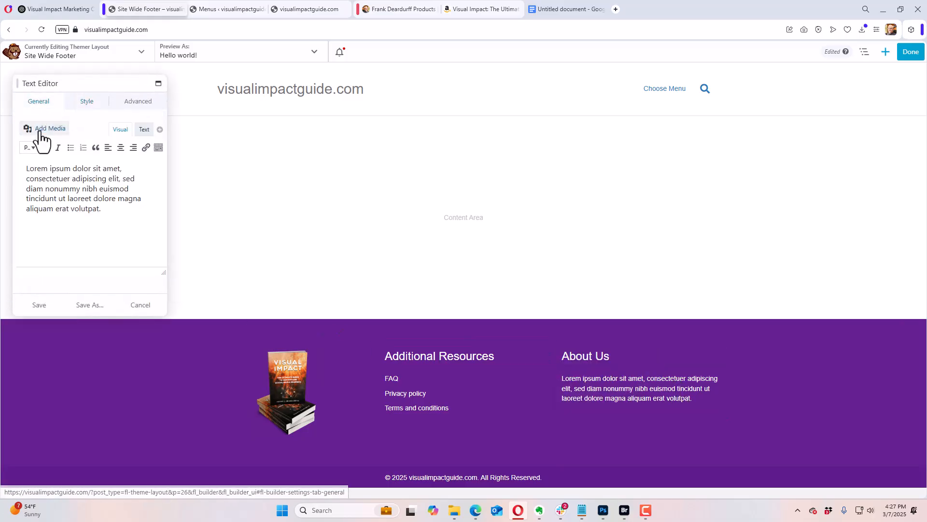
key("ctrl+a")
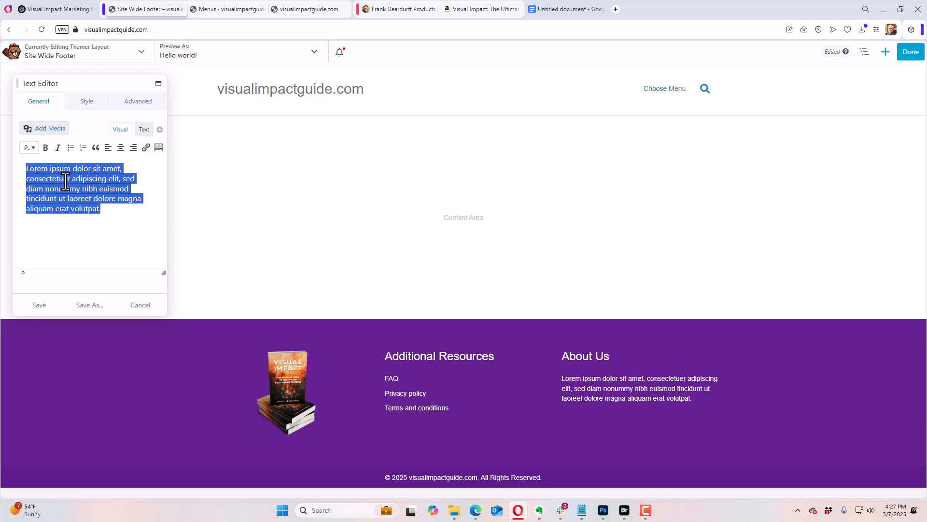
key("ctrl+v")
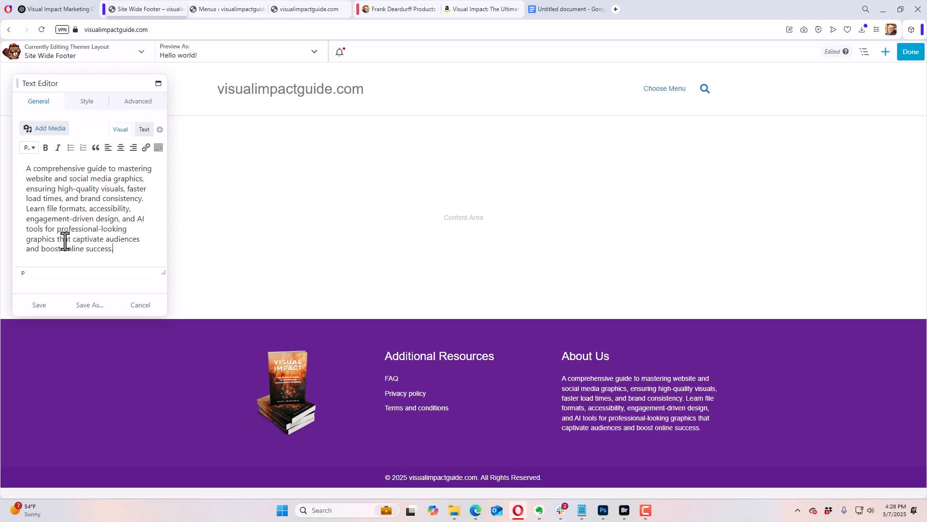
left_click(43, 305)
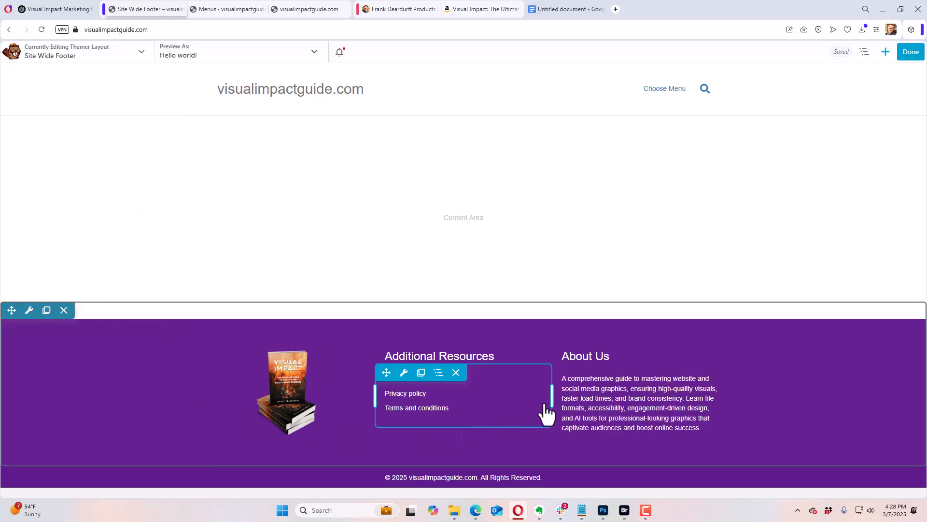
Step: Change the footer's "About Us" heading to "About Visual Impact Book" and save it
left_click(616, 369)
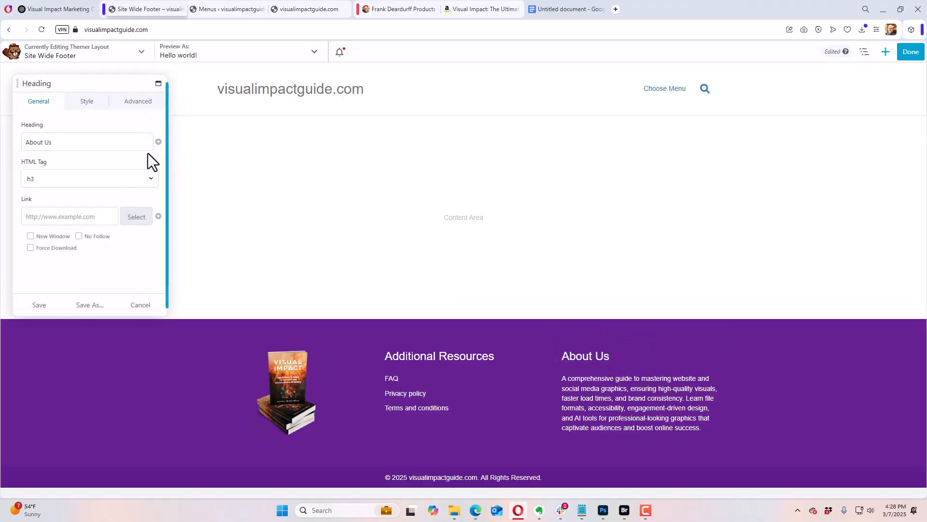
left_click(90, 143)
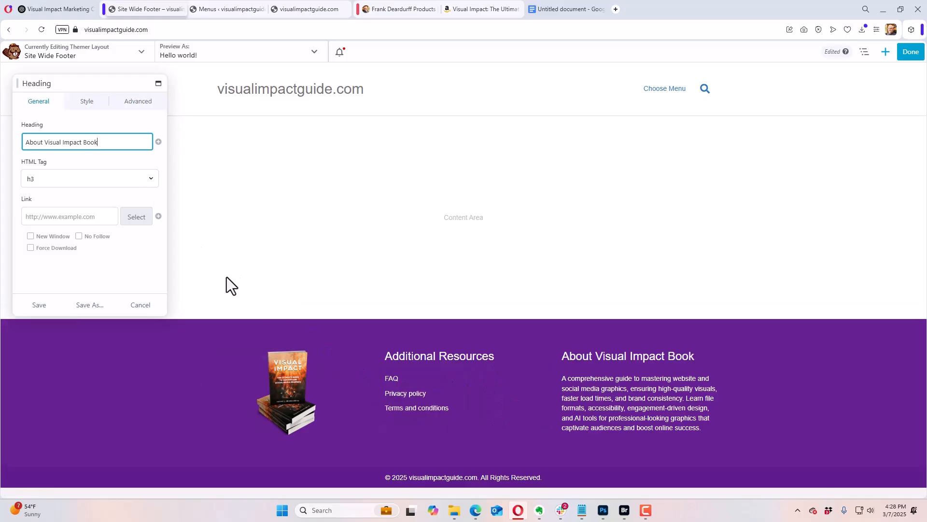
left_click(39, 305)
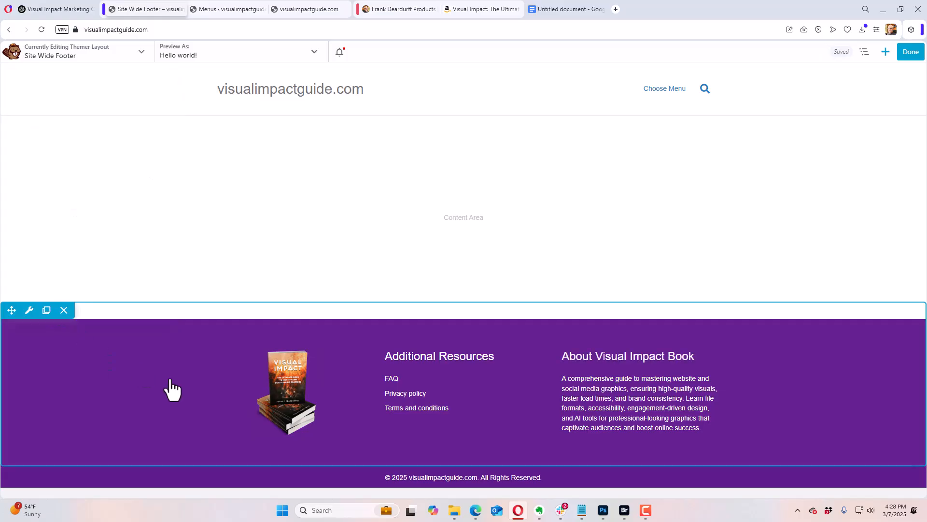
Step: Open the style settings of the footer row holding the book photo and text columns, at its background options
mouse_move(29, 312)
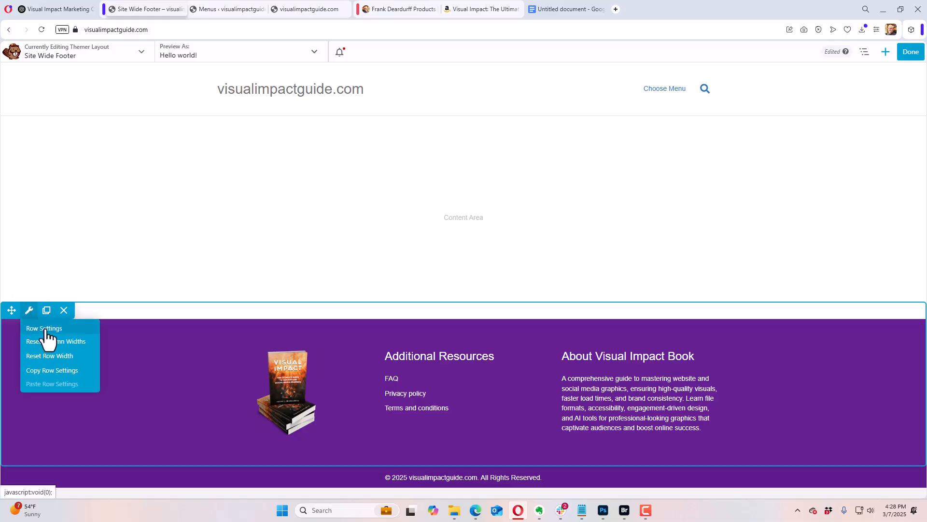
left_click(45, 329)
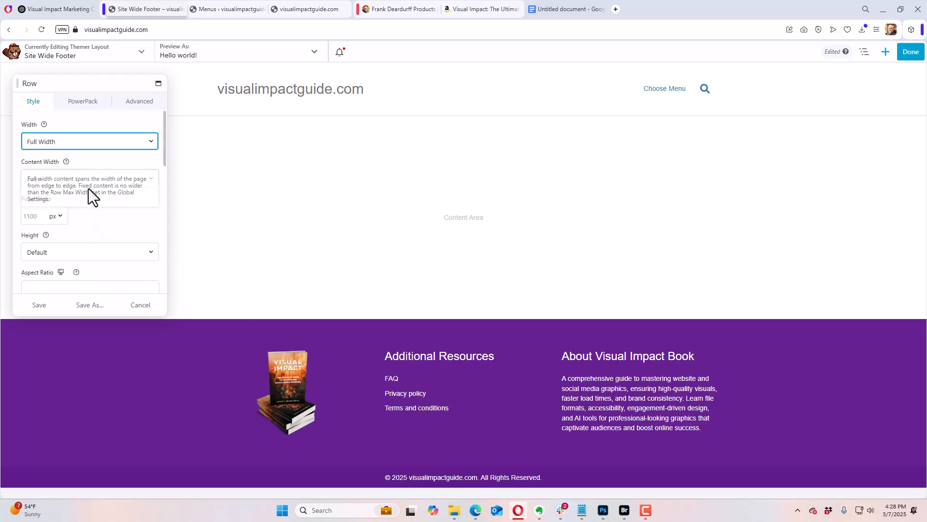
scroll(106, 227, "down", 3)
scroll(110, 231, "down", 5)
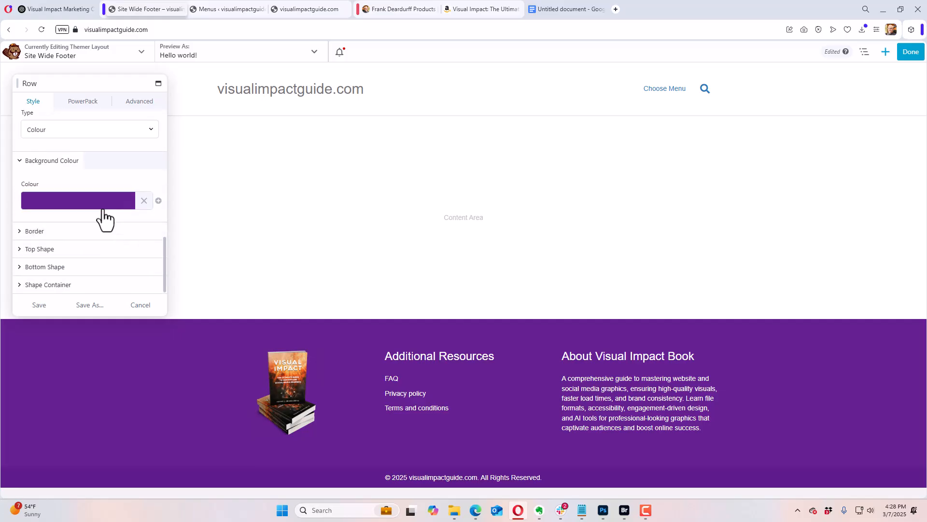
left_click(102, 202)
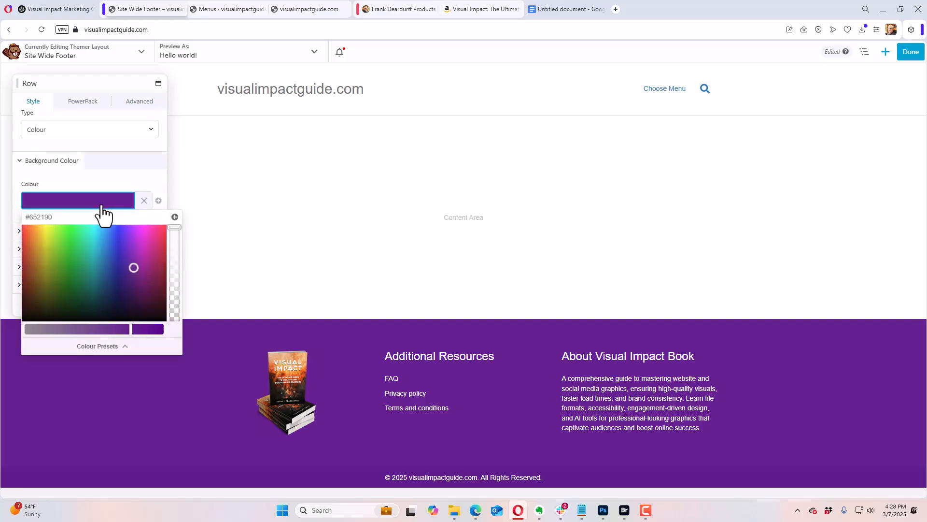
left_click(108, 346)
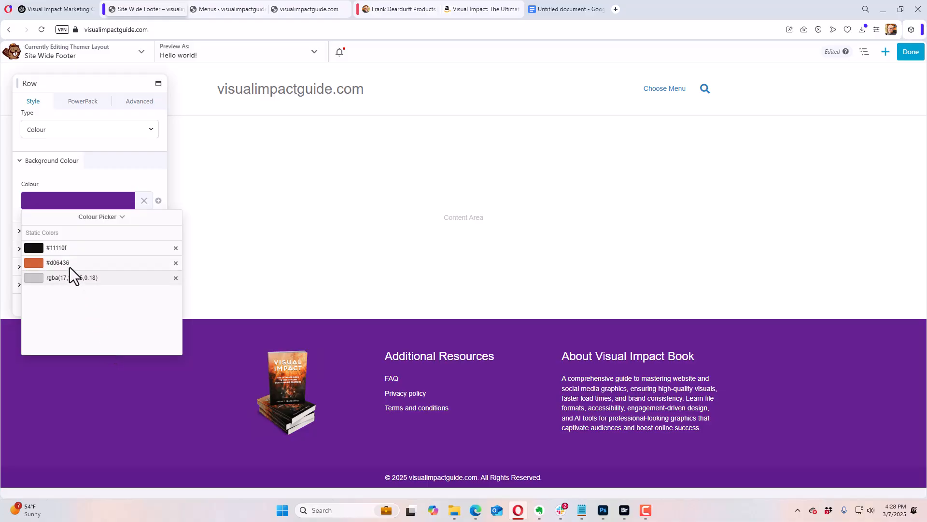
left_click(101, 186)
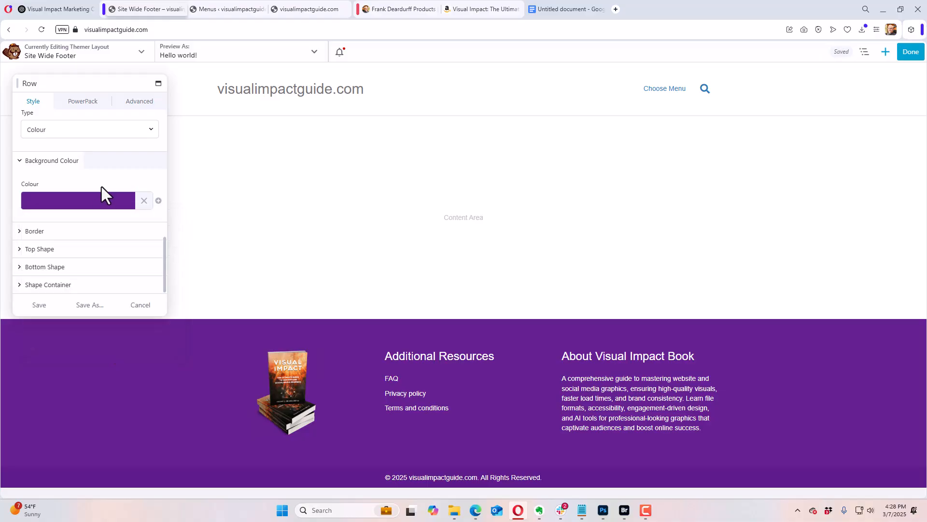
Step: Change the footer row's background type to Gradient
scroll(114, 213, "up", 2)
scroll(84, 224, "up", 1)
left_click(84, 225)
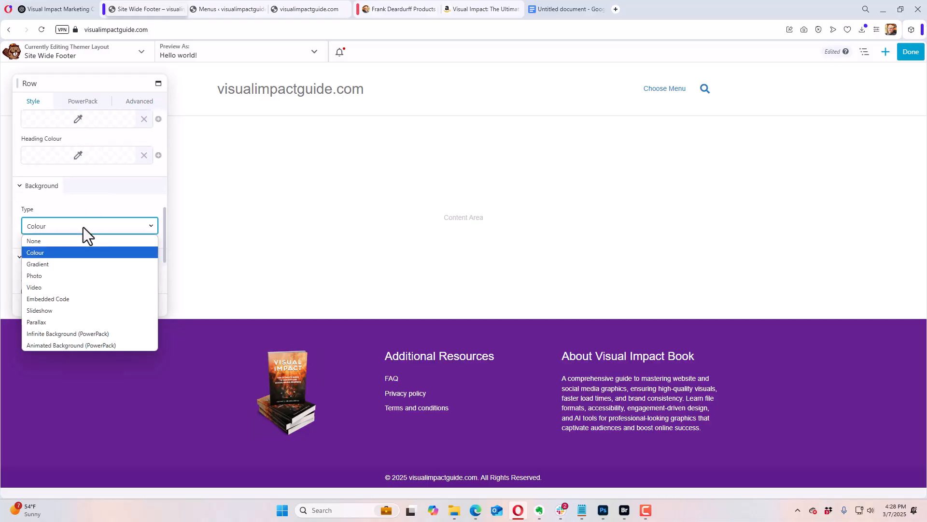
left_click(78, 266)
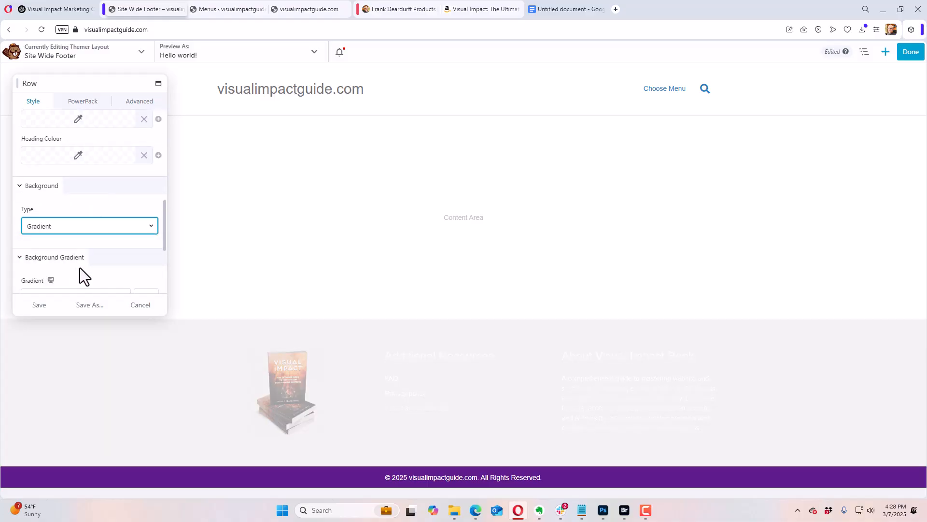
Step: Set the footer row's linear gradient angle to 180 and its first colour to the saved preset #d06436
scroll(82, 248, "down", 3)
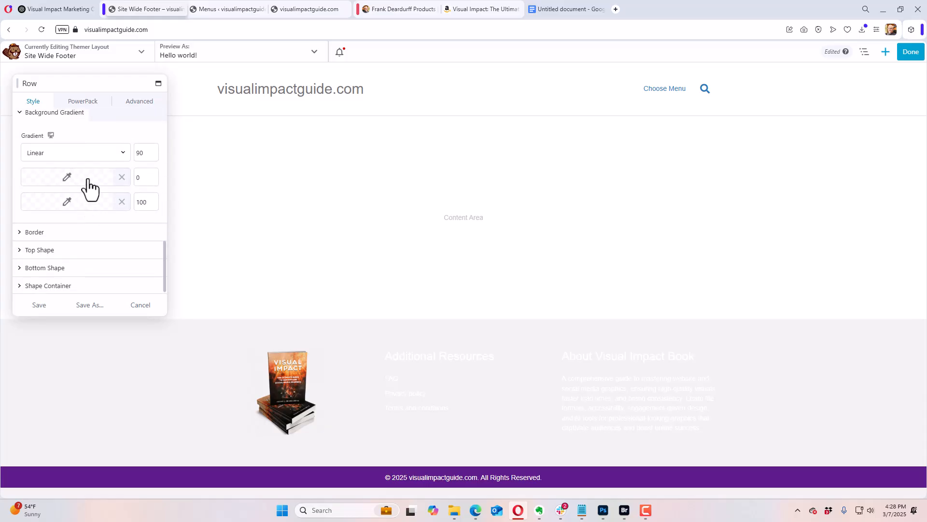
left_click(143, 154)
left_click(75, 183)
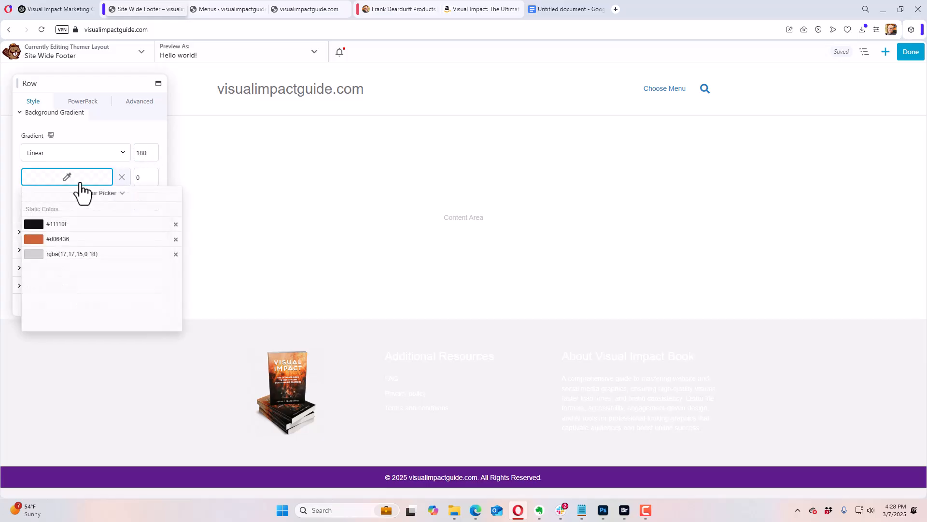
left_click(60, 241)
left_click(107, 131)
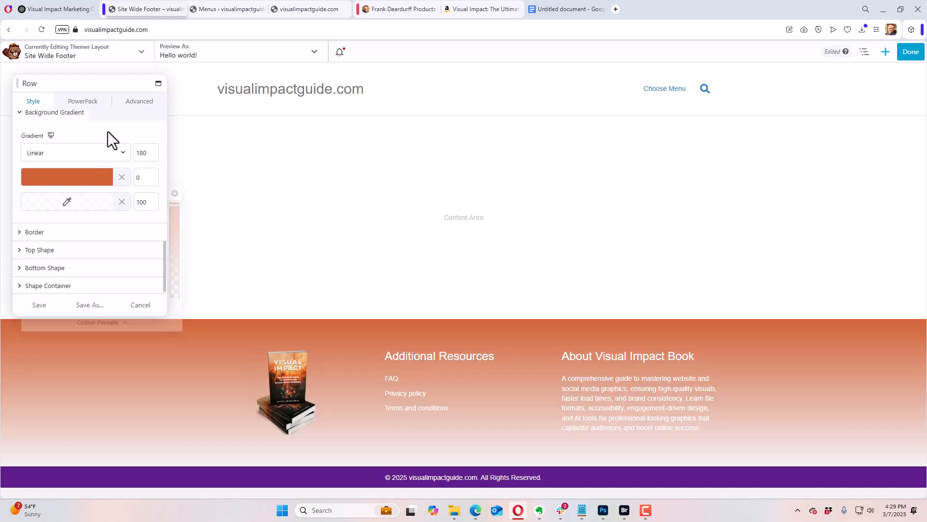
Step: Set the footer row gradient's second colour to the saved preset #11110f and save the row
left_click(77, 202)
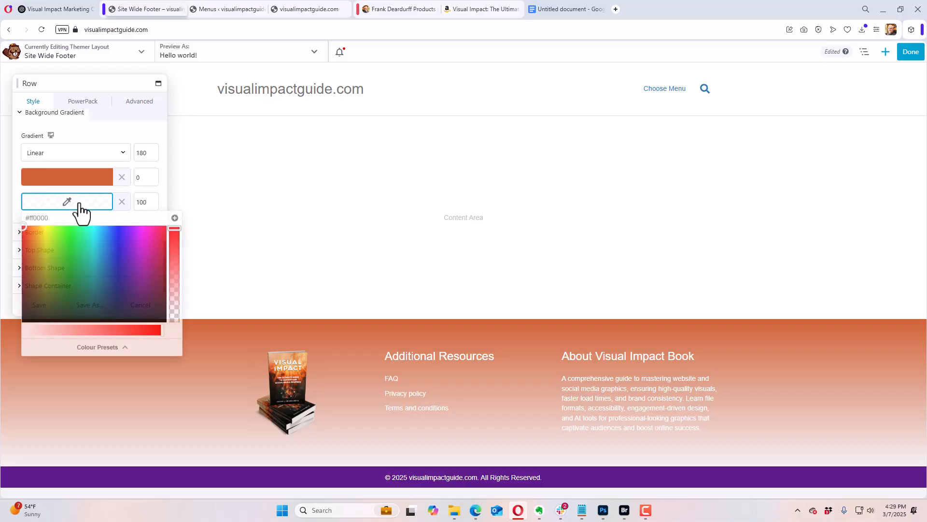
left_click(79, 348)
left_click(70, 251)
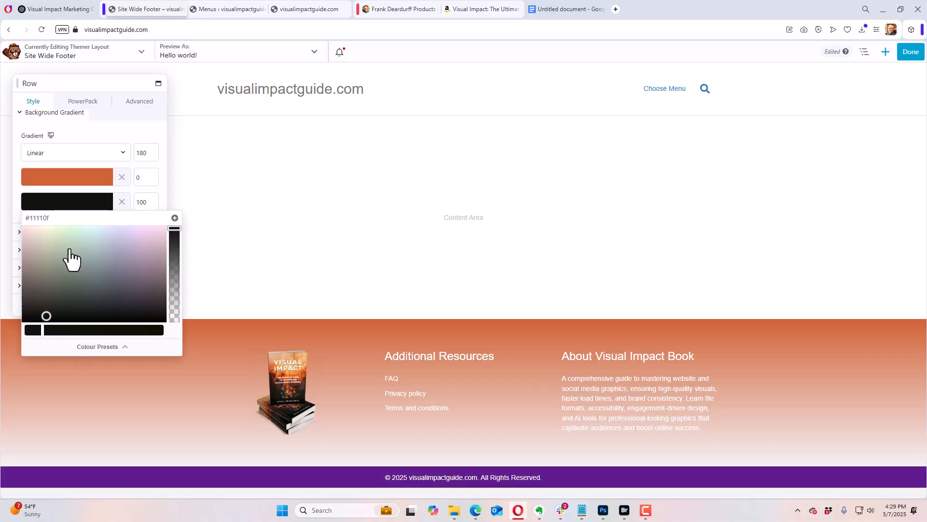
left_click(106, 135)
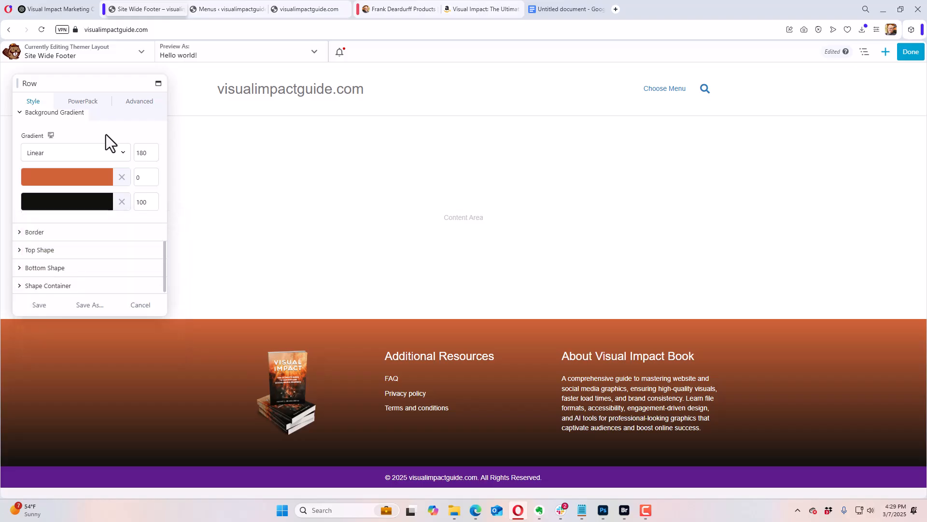
left_click(37, 305)
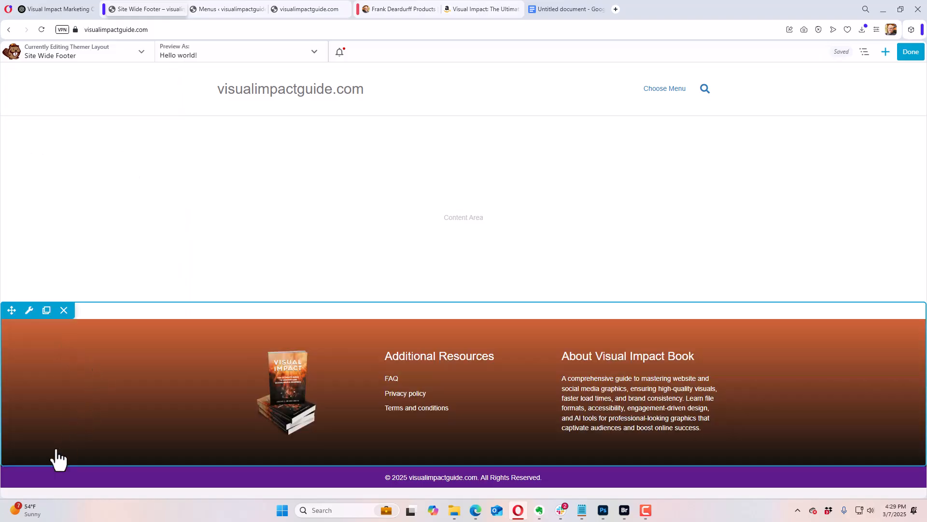
Step: Set the background colour of the copyright row below the footer columns to #000000 and save the row
left_click(32, 464)
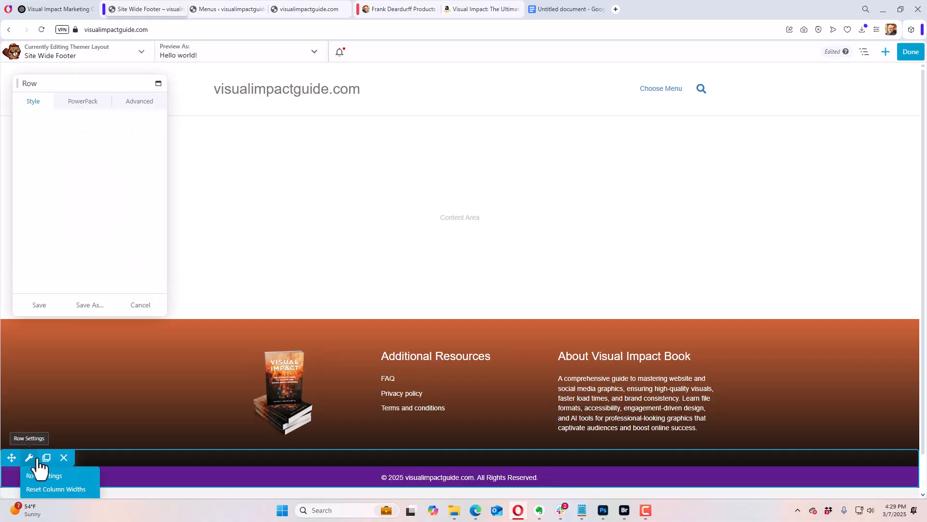
scroll(131, 216, "down", 10)
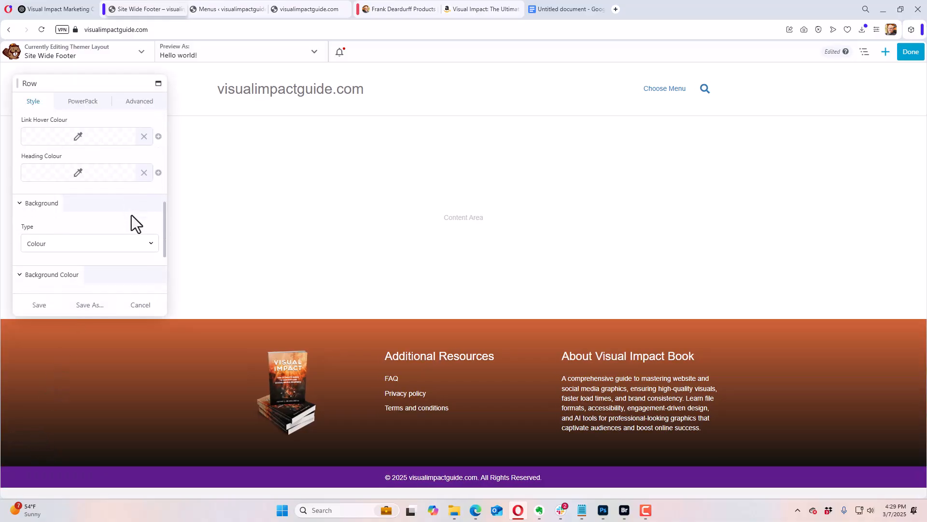
left_click(107, 207)
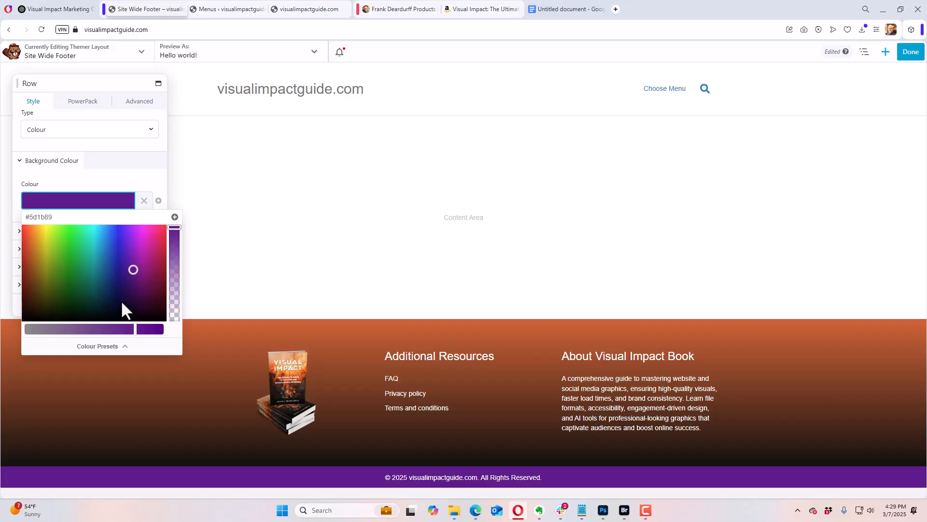
left_click_drag(30, 218, 62, 216)
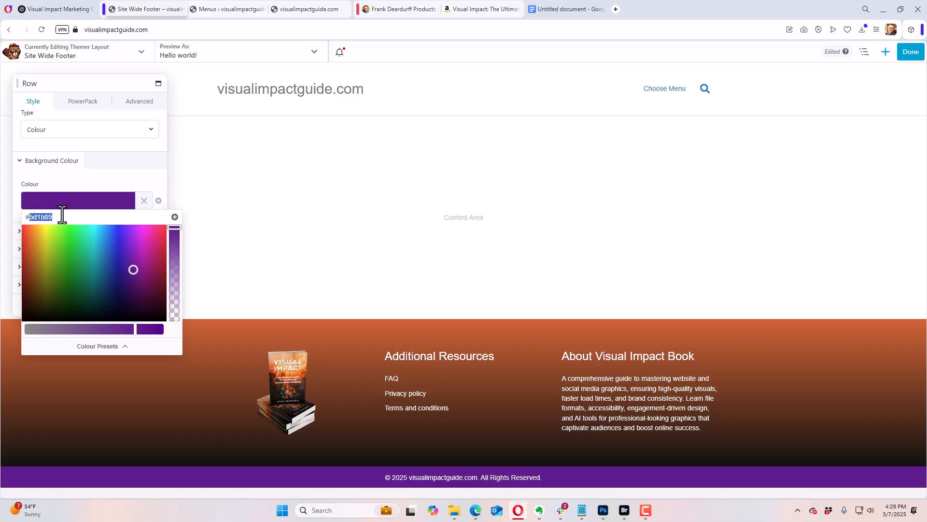
type("000000")
left_click(113, 175)
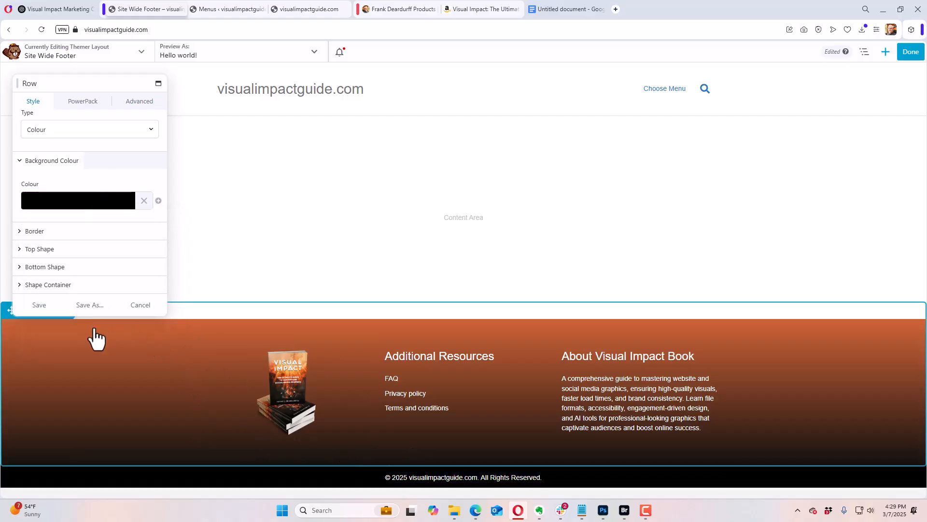
left_click(39, 305)
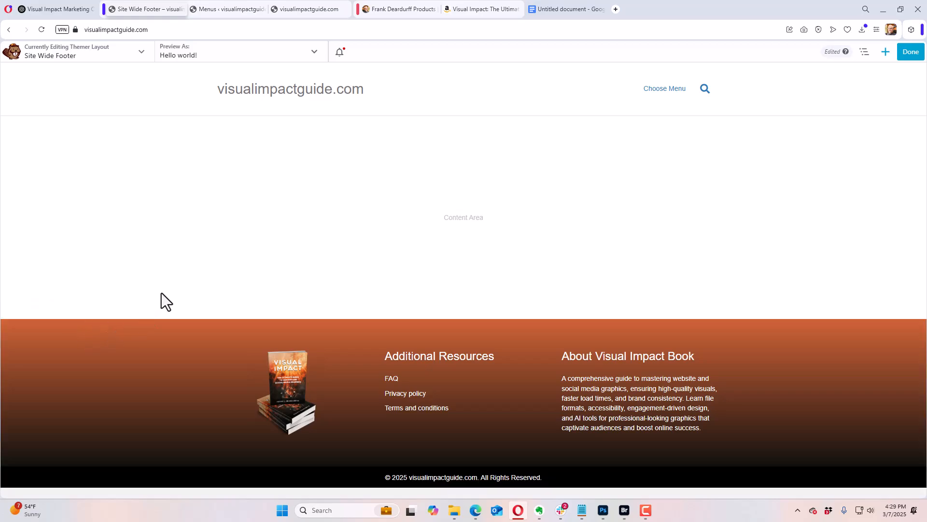
Step: Publish the Site Wide Footer layout and go to the site's WordPress dashboard
left_click(901, 59)
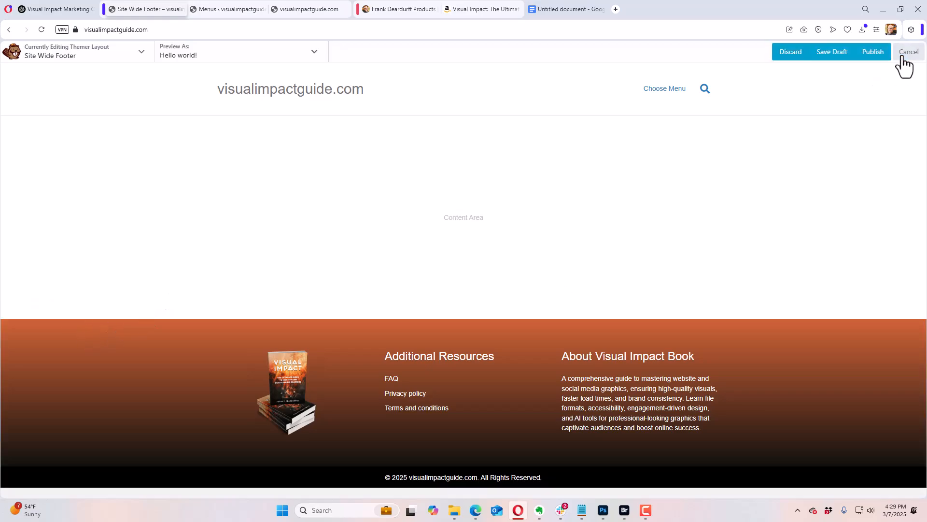
left_click(876, 53)
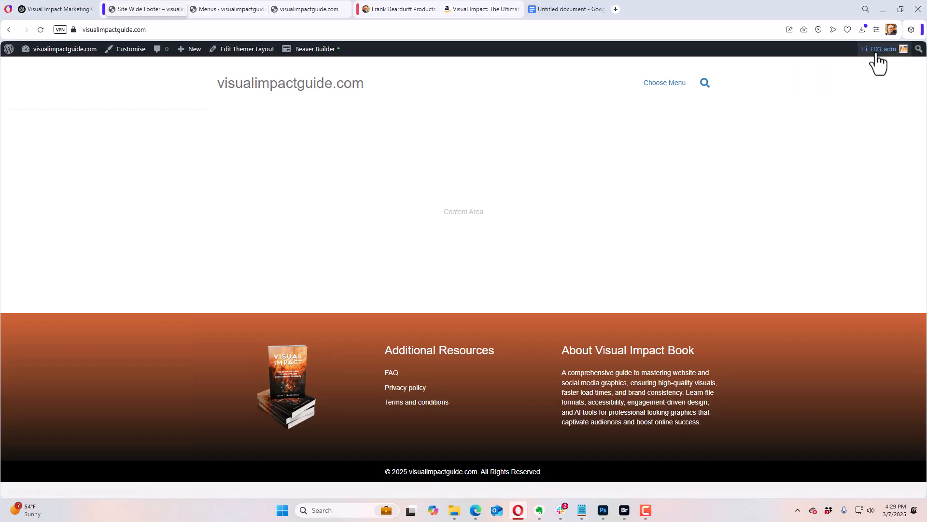
mouse_move(70, 57)
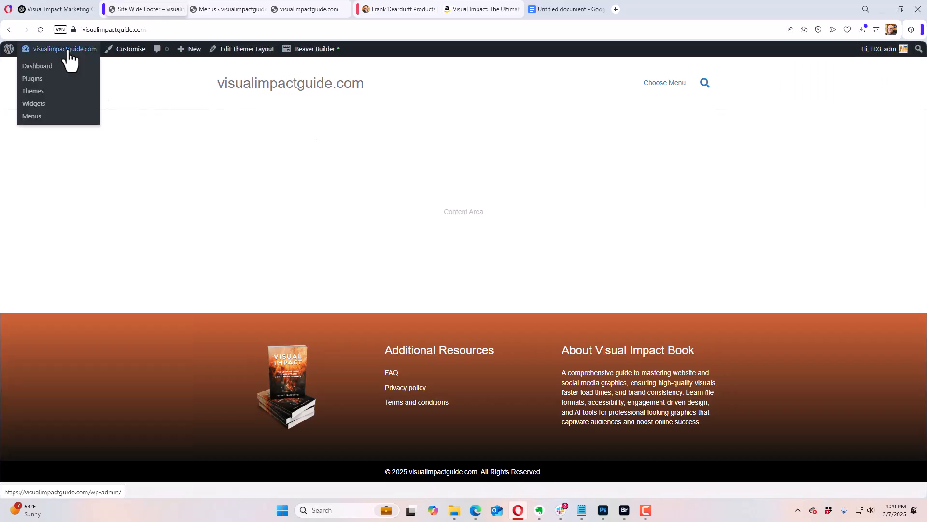
left_click(47, 67)
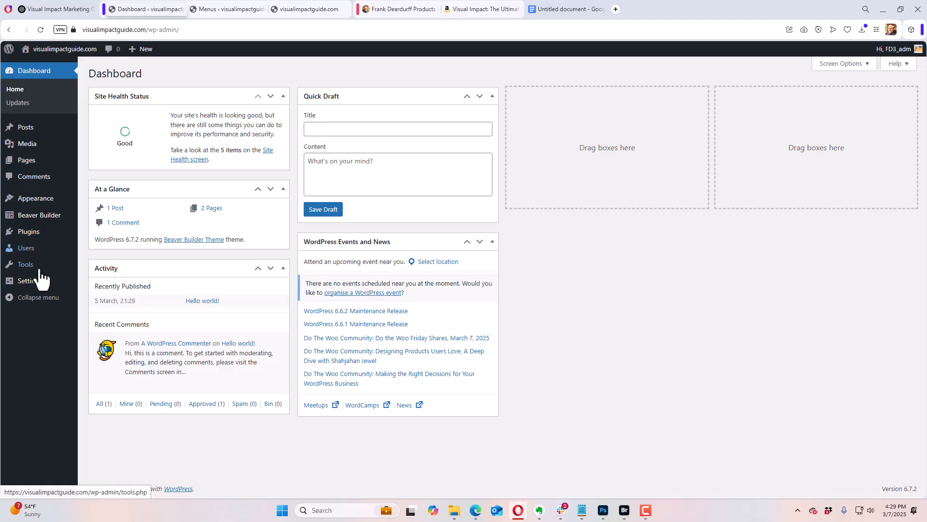
Step: In the Reading settings, make the homepage a static page, choose Visual Impact as the homepage, and save the changes
mouse_move(36, 285)
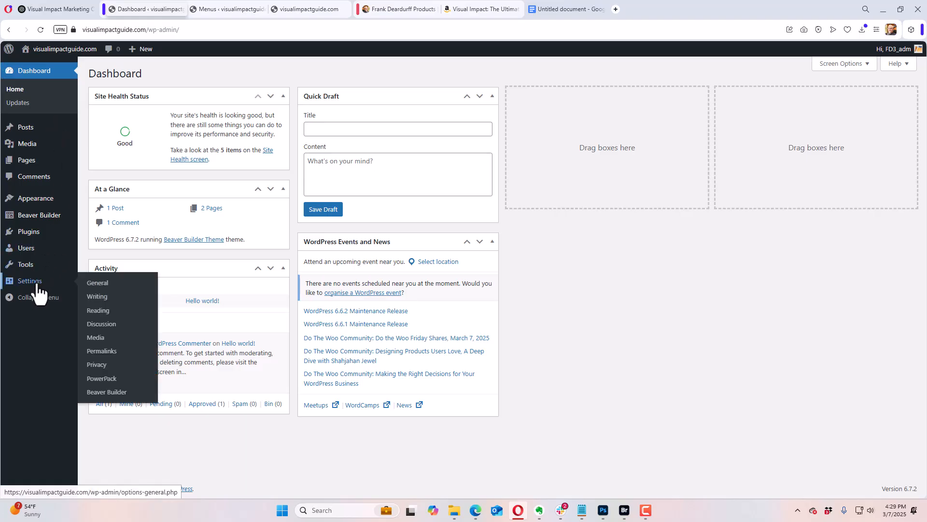
left_click(98, 312)
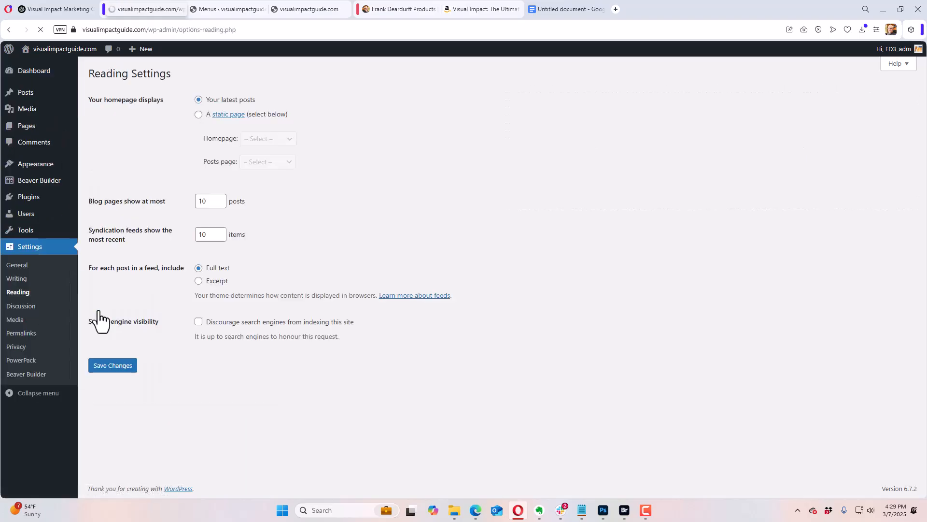
left_click(199, 114)
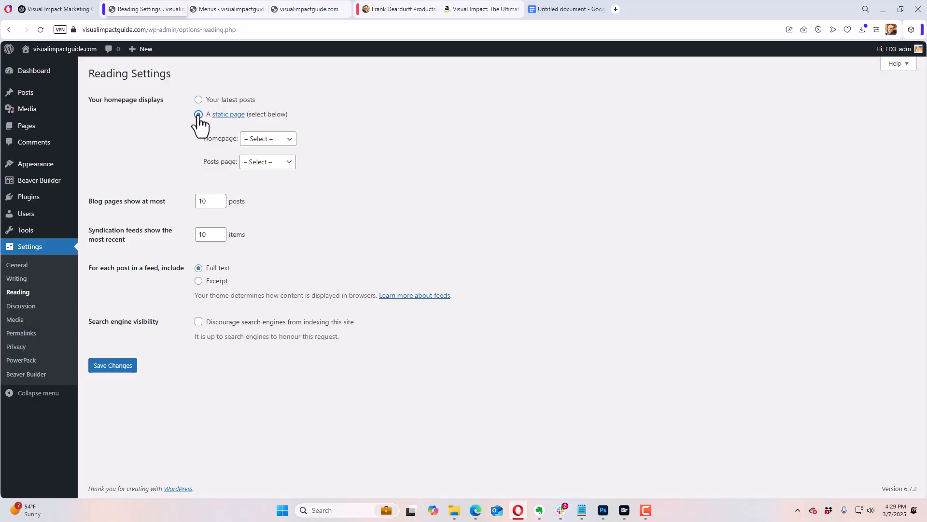
left_click(263, 140)
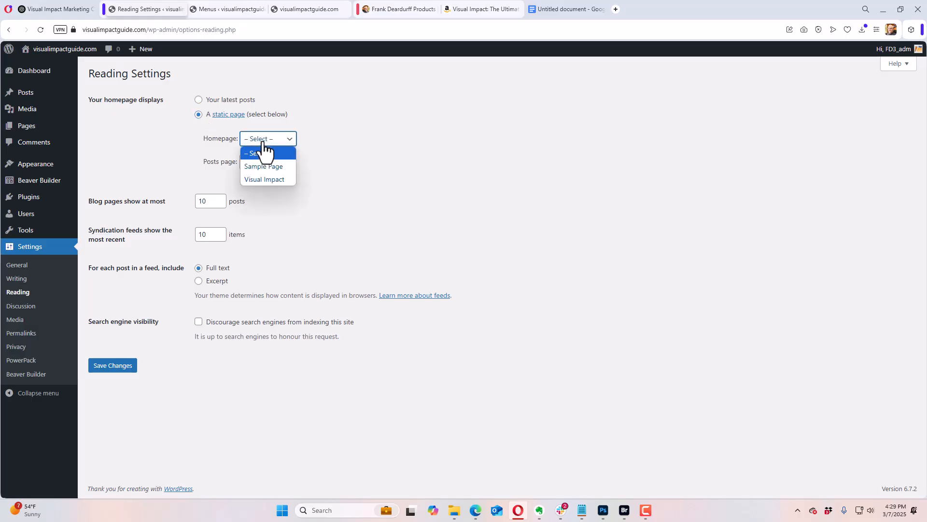
left_click(271, 180)
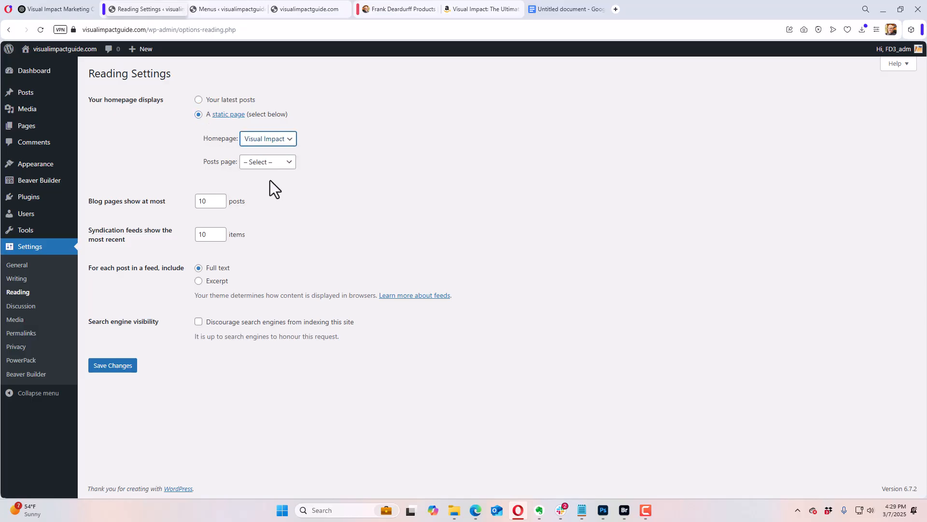
left_click(122, 366)
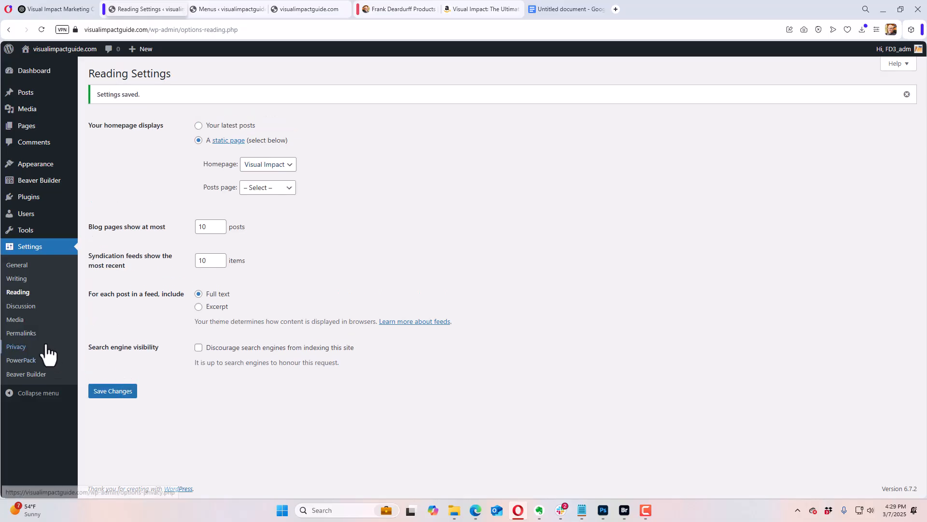
Step: In the Discussion settings, turn off all three default post settings: blog notifications, pingbacks and trackbacks, and comments on new posts
left_click(25, 309)
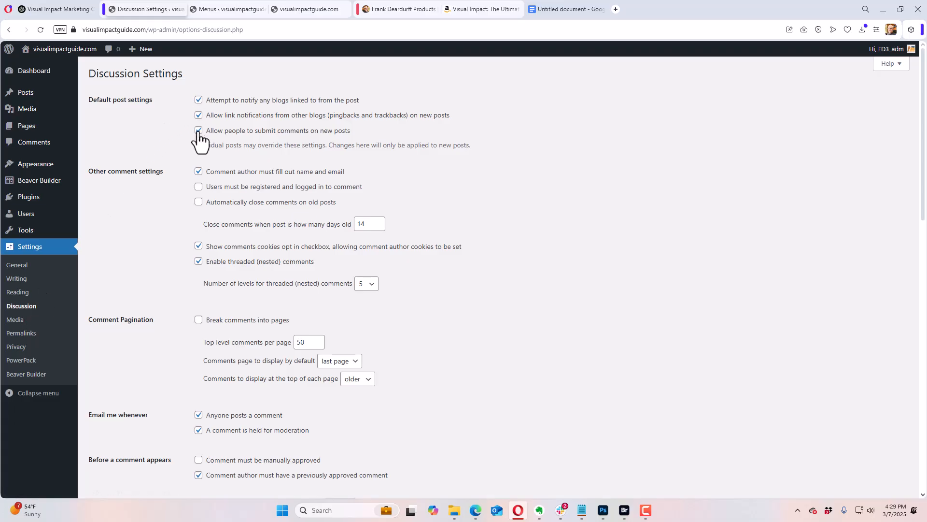
left_click(199, 115)
left_click(200, 102)
left_click(199, 131)
Step: Turn off both comment e-mail notifications, require manual approval of comments, and save the Discussion settings
scroll(186, 246, "down", 3)
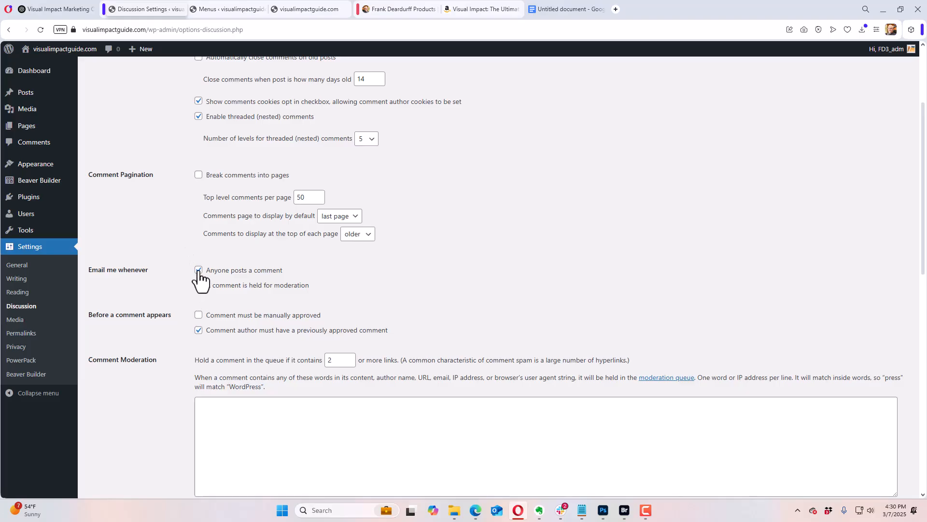
left_click(199, 271)
left_click(198, 286)
left_click(198, 315)
scroll(187, 319, "down", 12)
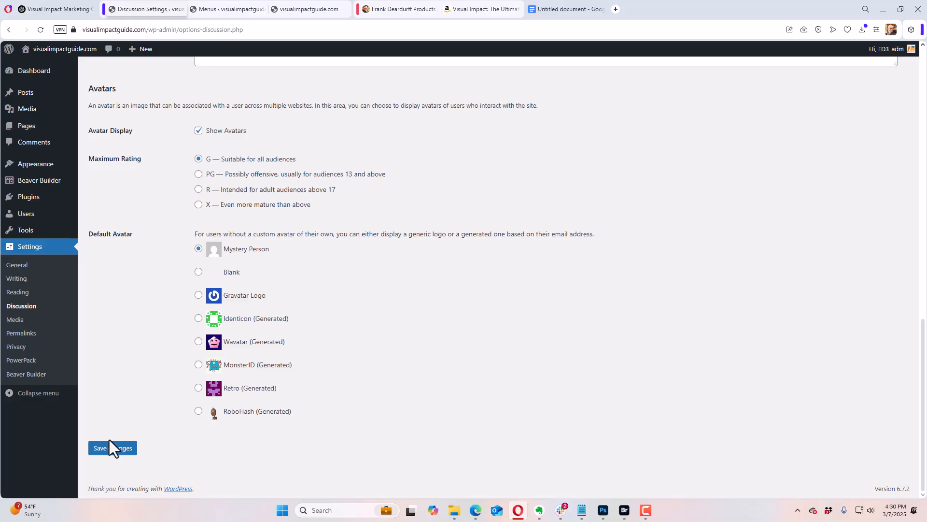
left_click(109, 449)
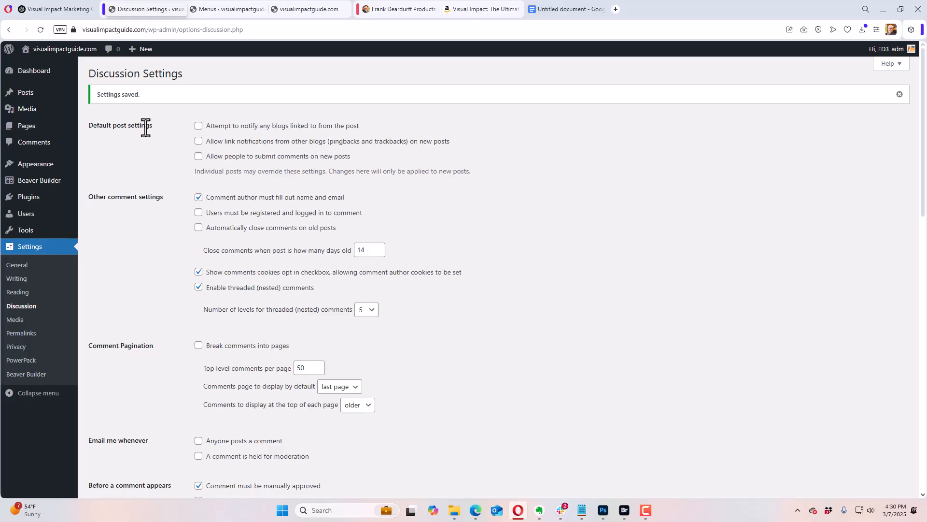
Step: Switch to the browser tab with the live visualimpactguide.com home page and reload it
left_click(228, 9)
left_click(307, 11)
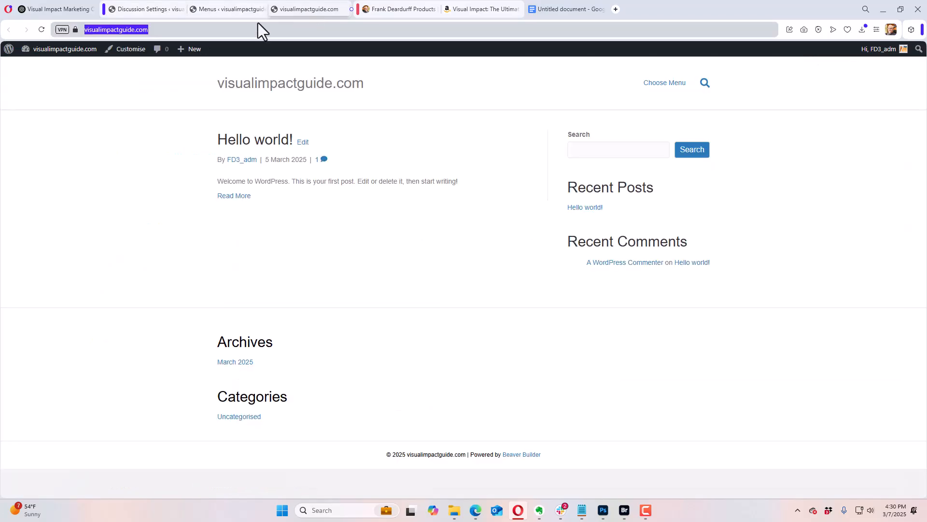
left_click(41, 30)
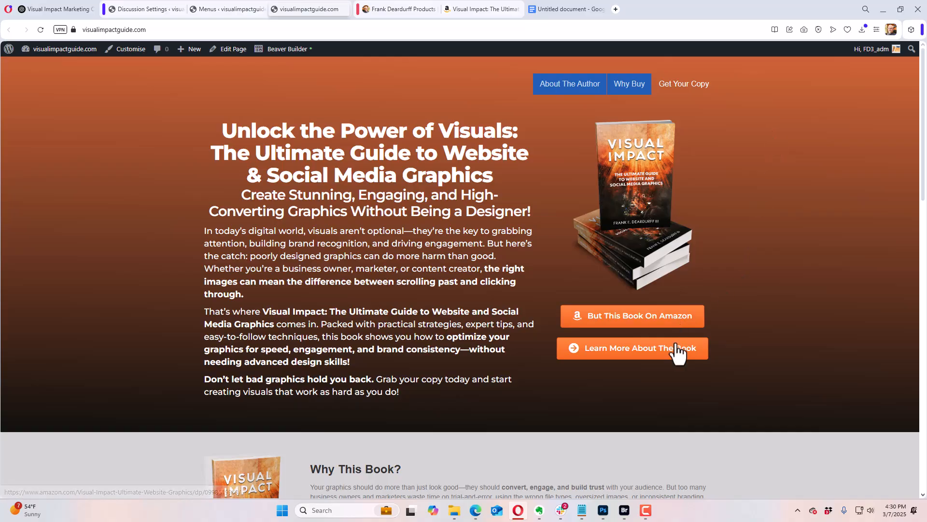
Step: Review the live landing page's sections from the header through the buying reasons and author section to the footer
scroll(770, 261, "down", 2)
scroll(771, 268, "down", 3)
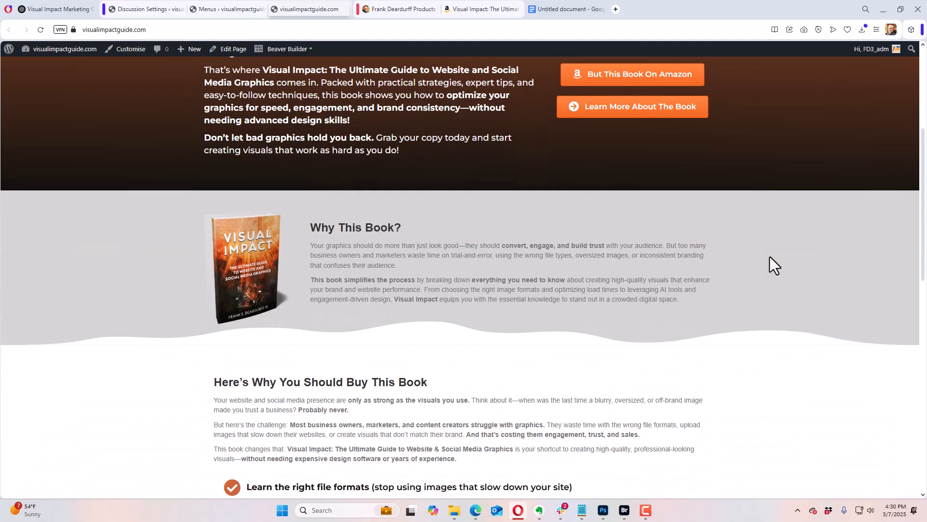
scroll(770, 256, "down", 3)
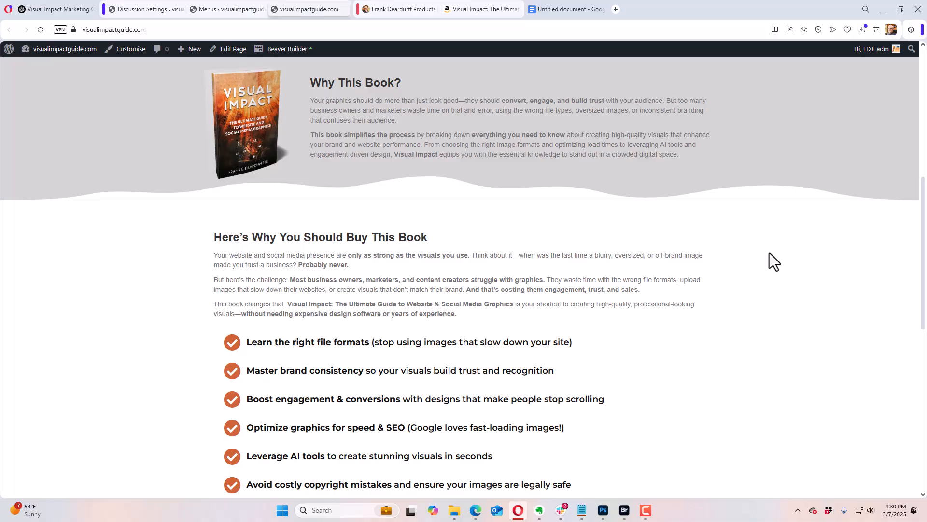
scroll(769, 253, "up", 3)
scroll(637, 275, "down", 8)
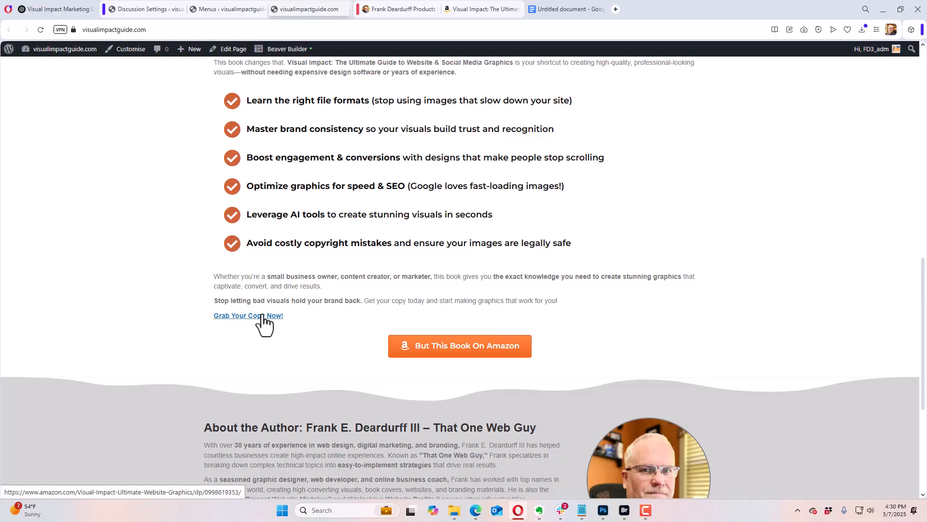
scroll(299, 280, "up", 2)
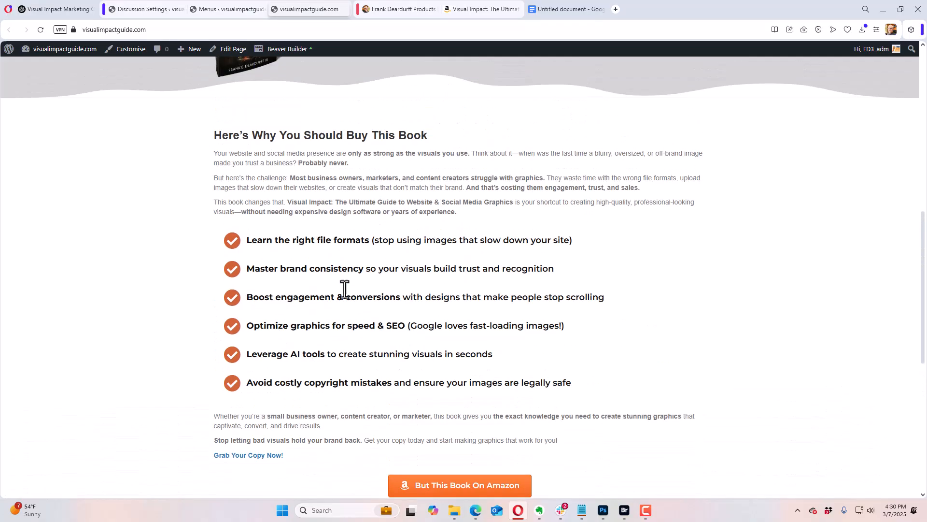
scroll(319, 285, "down", 2)
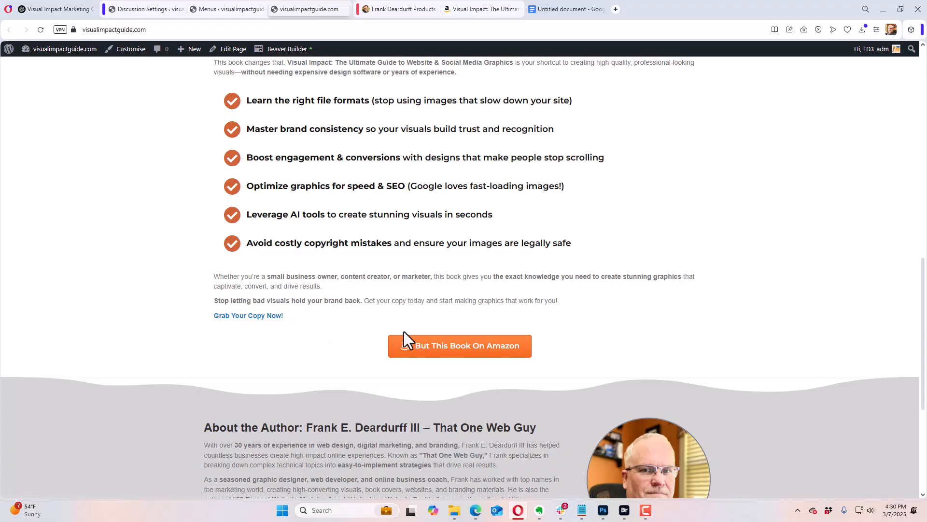
scroll(622, 266, "down", 3)
scroll(617, 259, "down", 2)
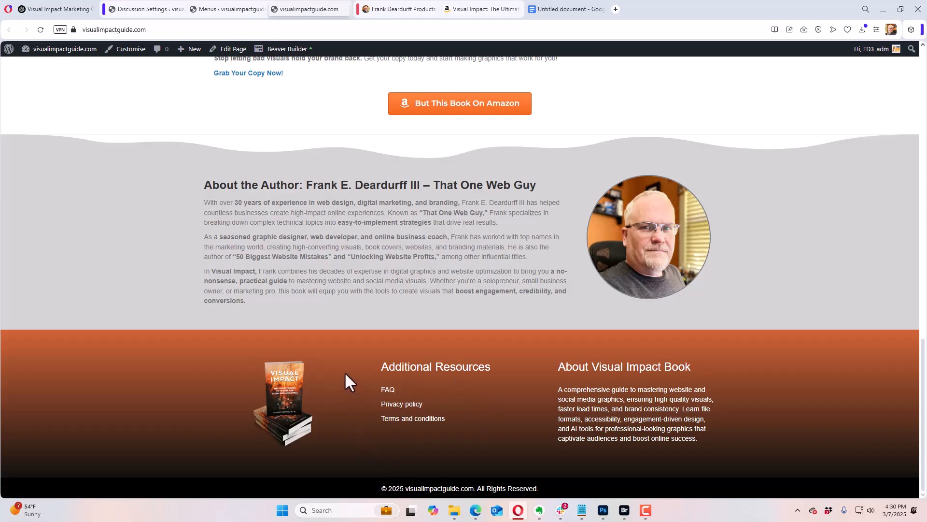
Step: Switch to the WordPress admin browser tab and open the Site Identity settings in the theme customiser
left_click(77, 11)
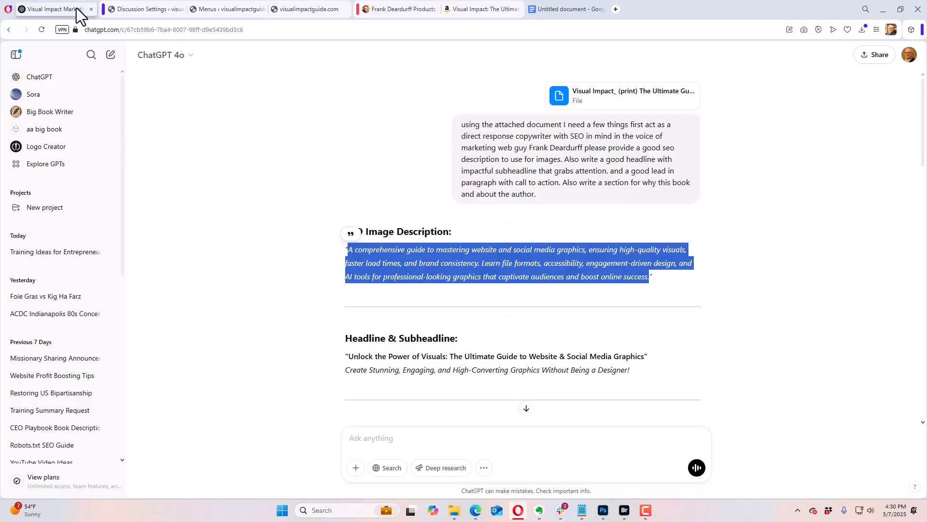
left_click(140, 9)
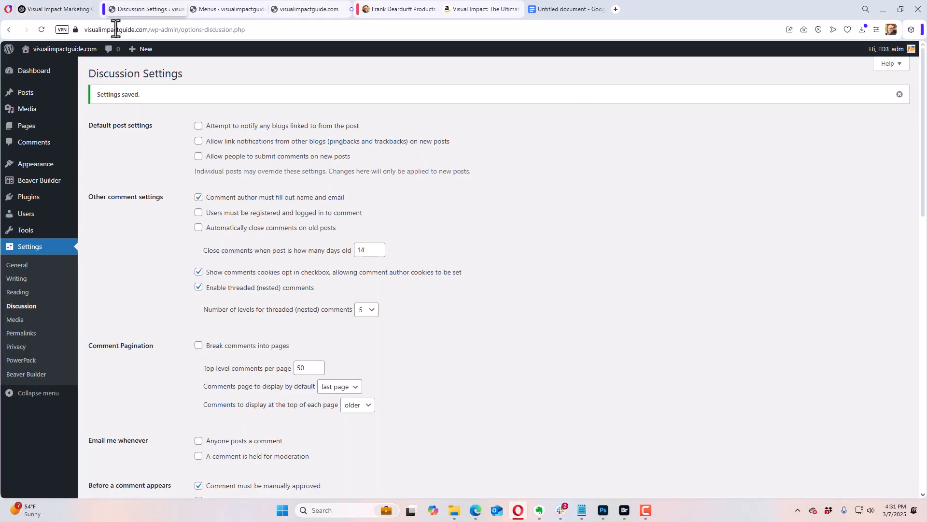
mouse_move(56, 53)
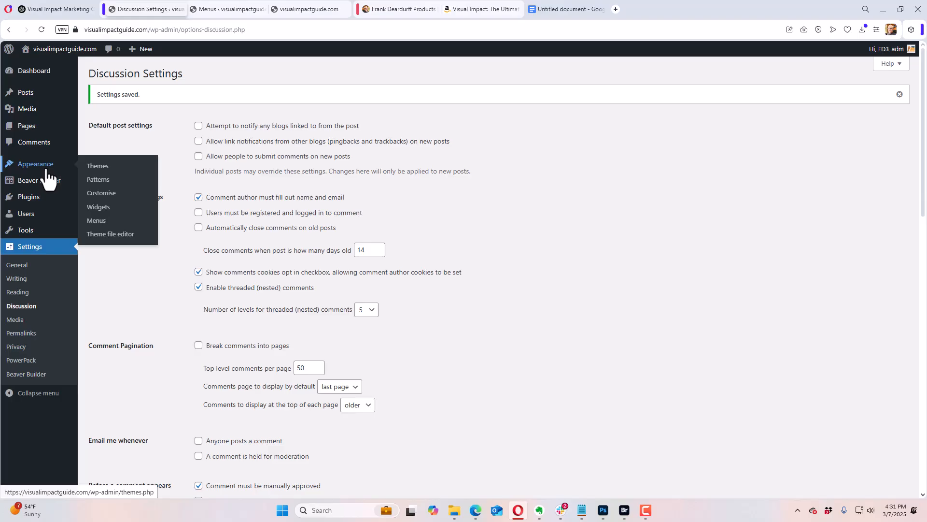
left_click(96, 194)
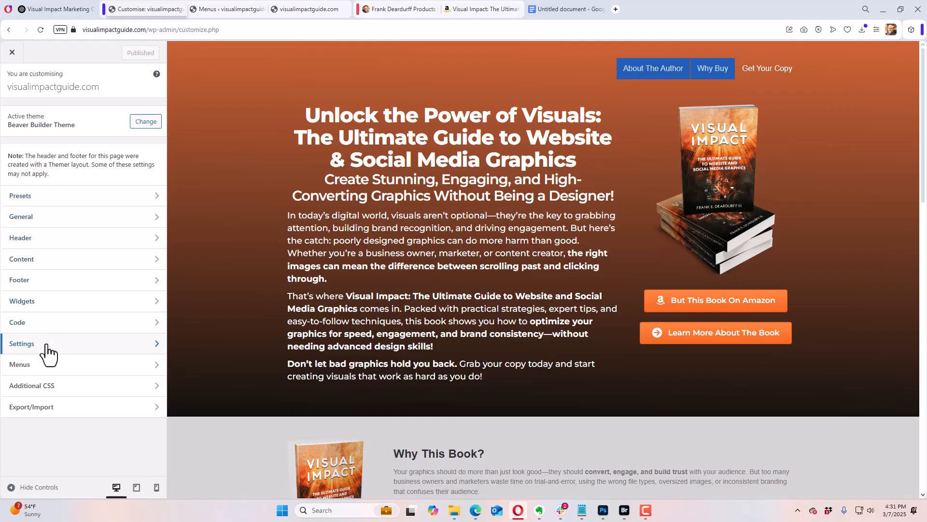
left_click(37, 261)
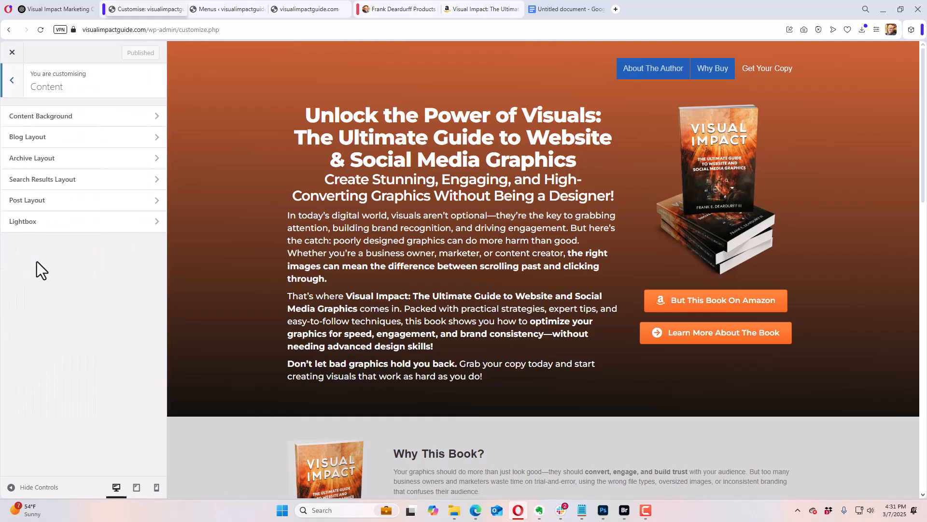
left_click(11, 83)
left_click(50, 347)
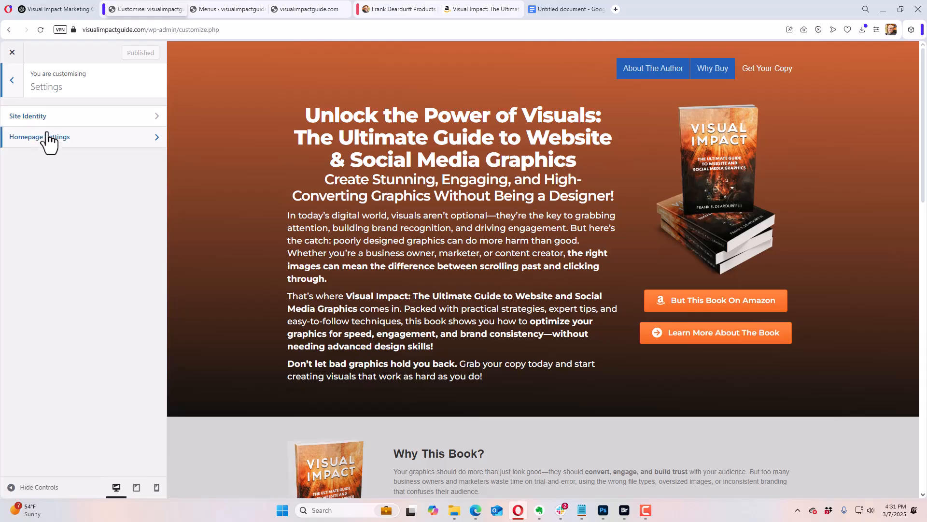
left_click(53, 120)
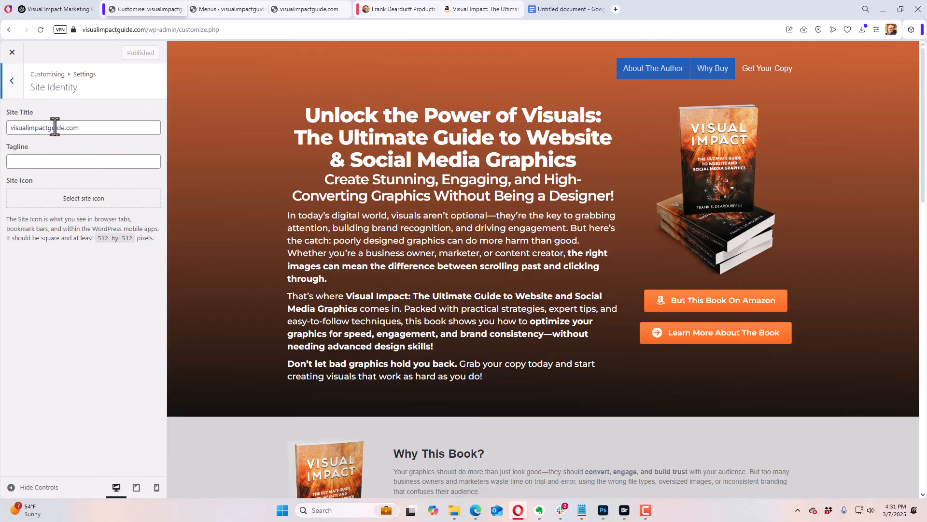
Step: Replace the site title with "Visual Impact Guide Book"
left_click_drag(85, 128, 10, 130)
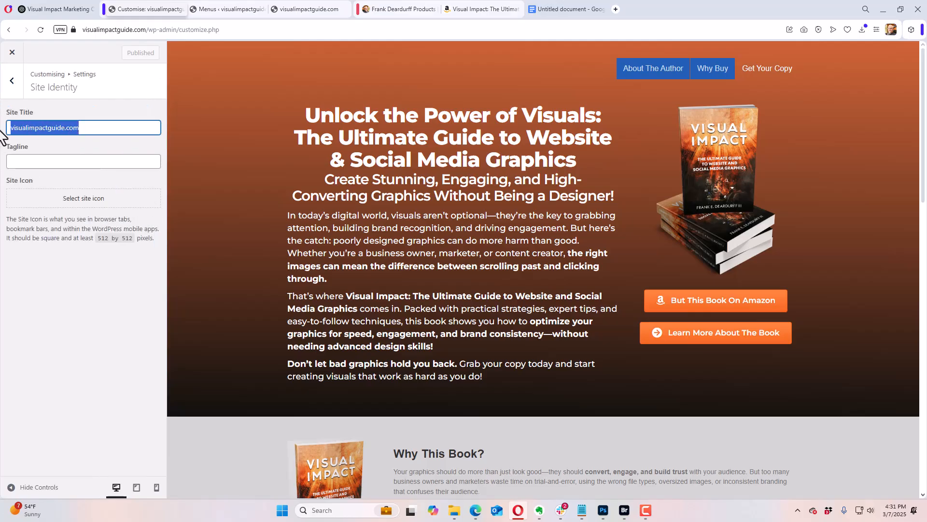
type("Visua")
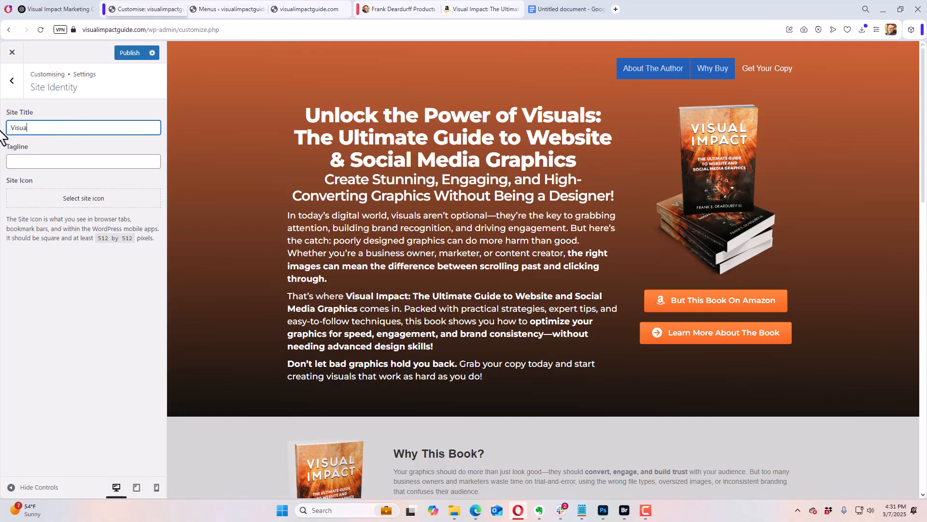
type("l Imp")
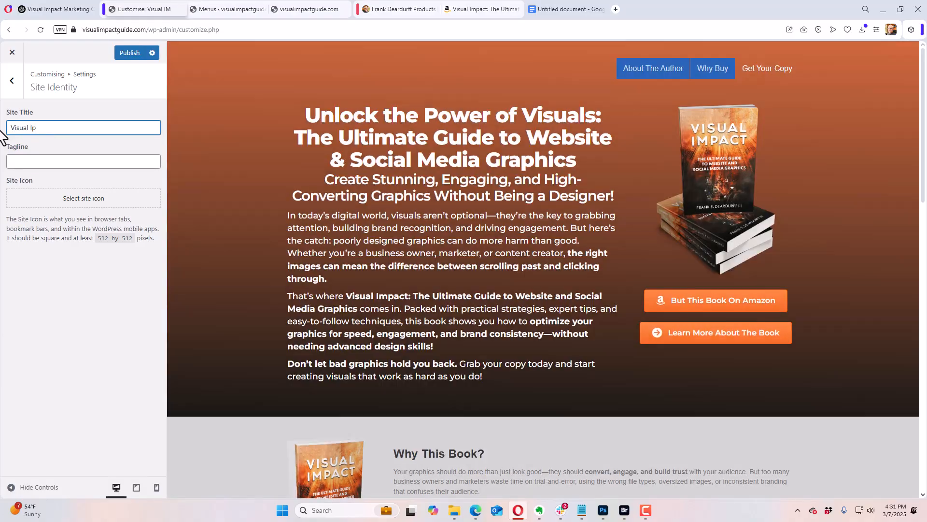
key("BackSpace")
type("mpac")
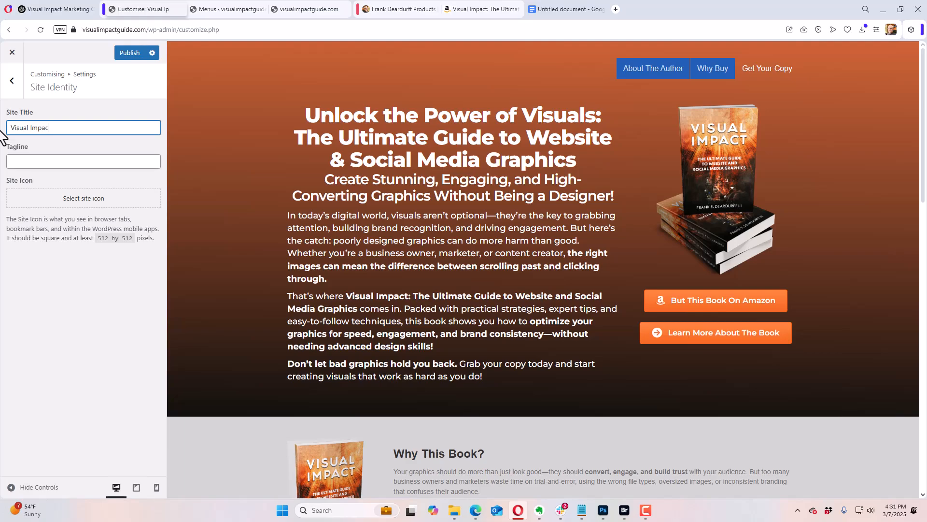
type("t Guid")
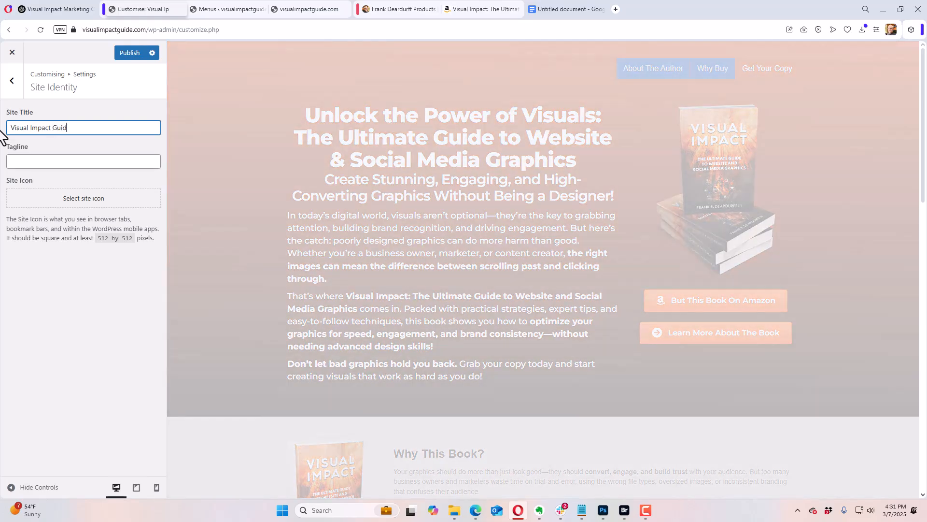
type("e Book")
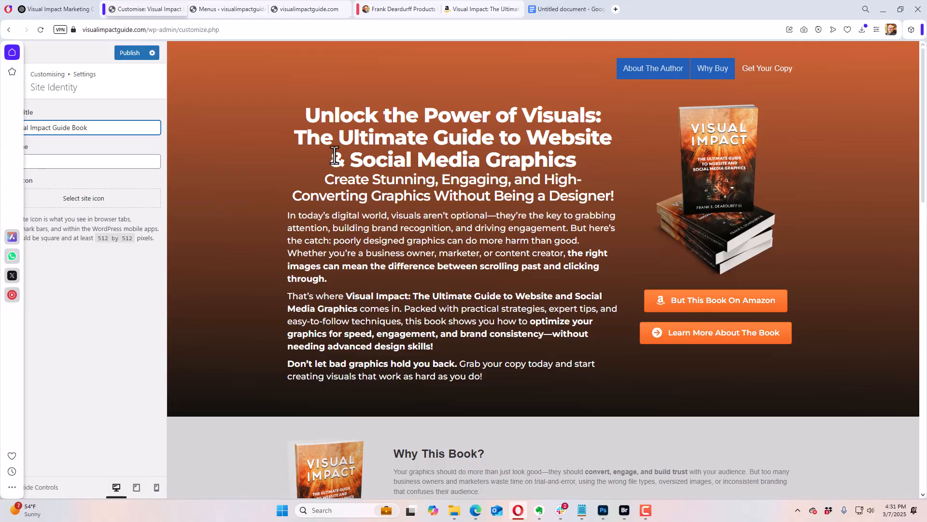
Step: Copy "The Ultimate Guide to Website & Social Media Graphics" from the preview's headline and paste it as the site tagline
left_click_drag(305, 115, 601, 114)
left_click(509, 144)
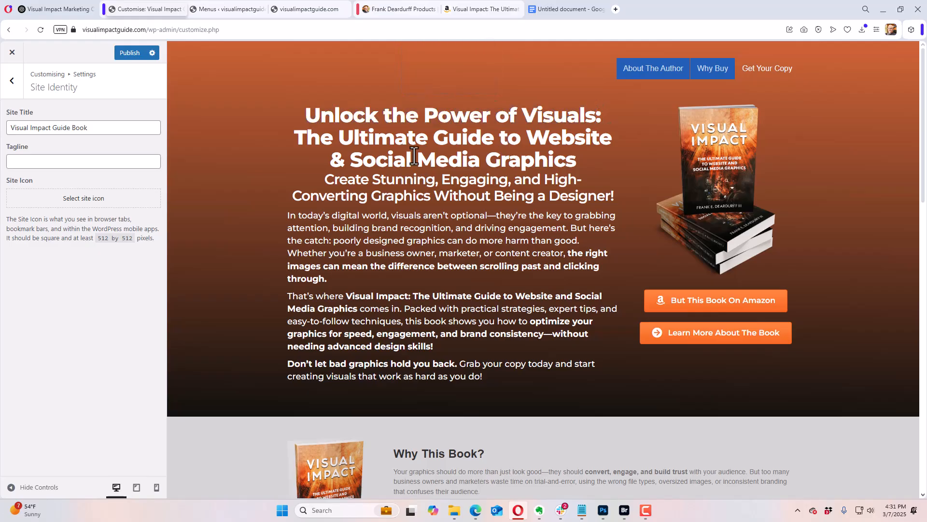
left_click_drag(296, 143, 577, 158)
key("ctrl+c")
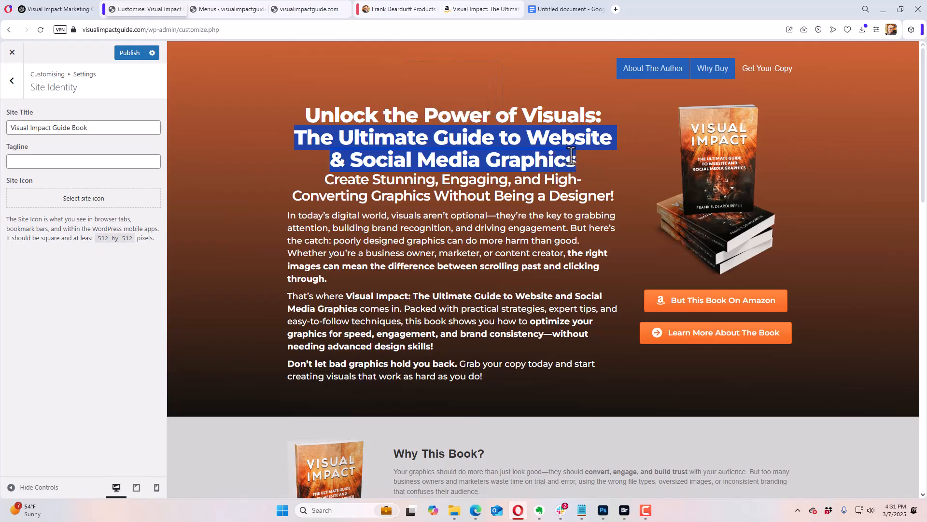
left_click(68, 161)
key("ctrl+v")
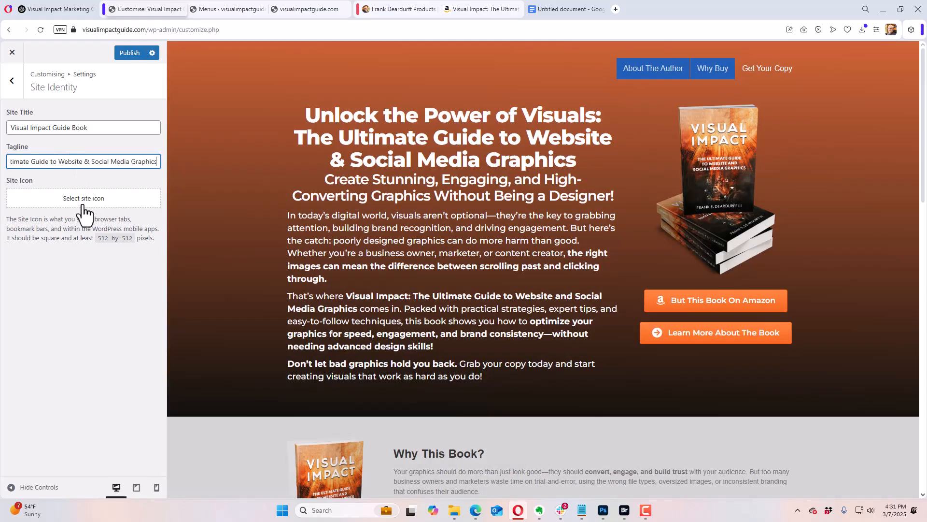
Step: Choose the standing book image visual-impact-standingx600-fr.png from the media library as the site icon
left_click(82, 202)
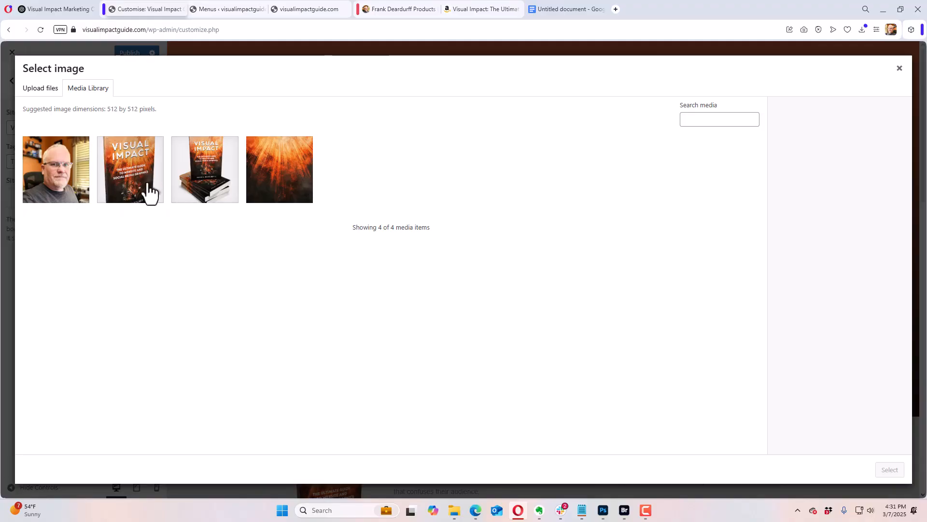
left_click(135, 185)
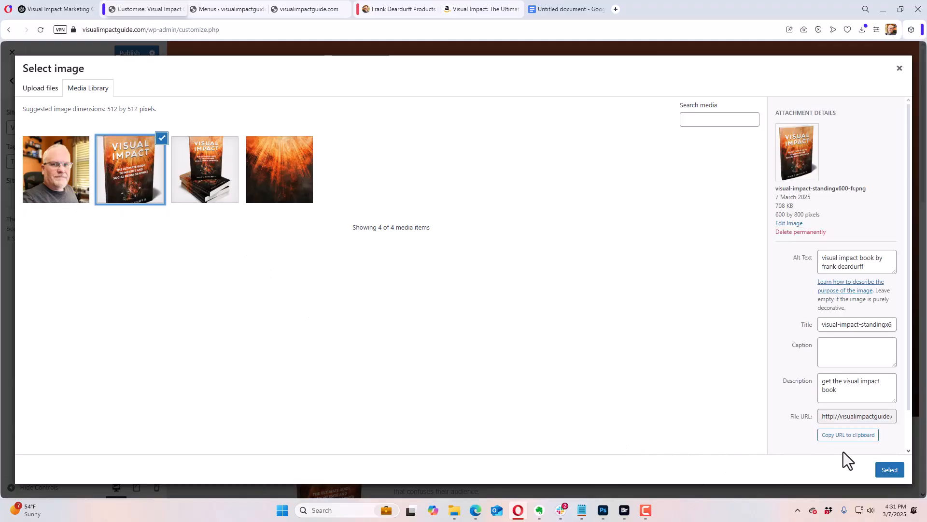
left_click(883, 471)
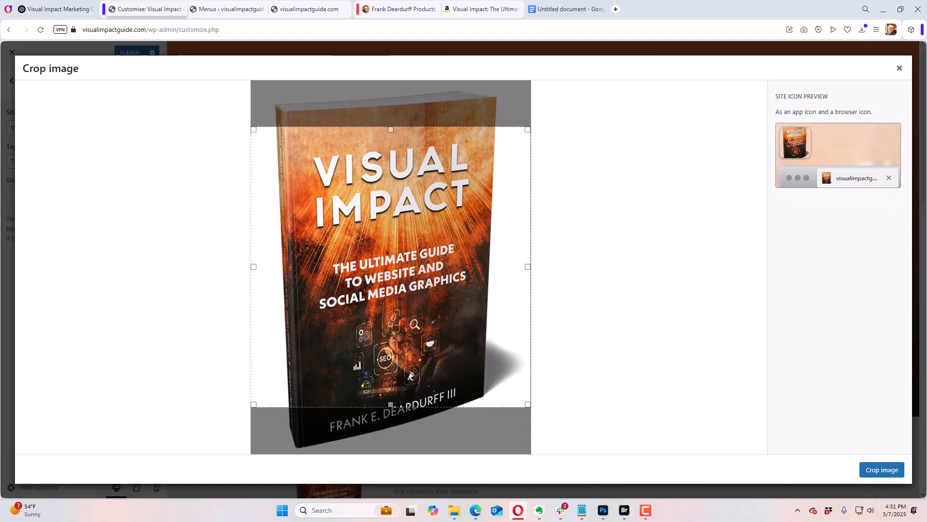
Step: Switch to Photoshop and create a new 512 by 512 pixel document at 72 pixels per inch
left_click(604, 510)
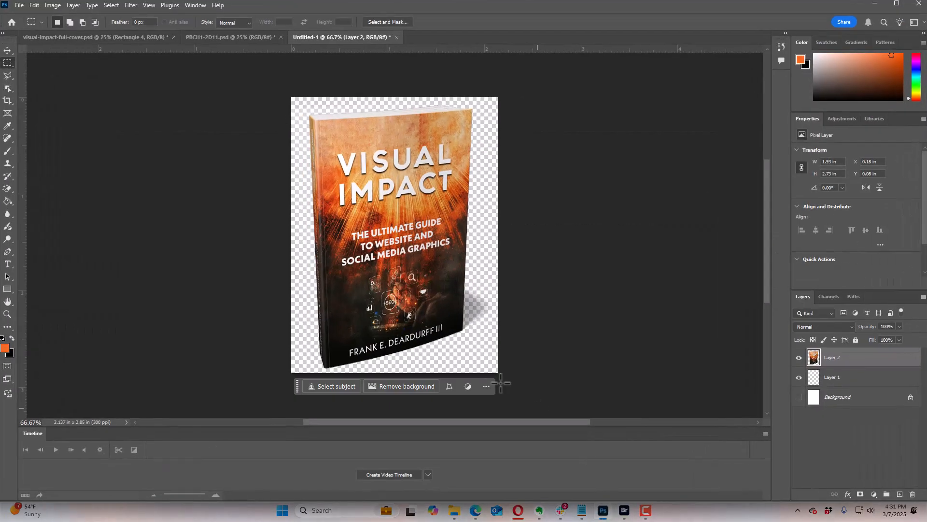
left_click(19, 5)
left_click(23, 16)
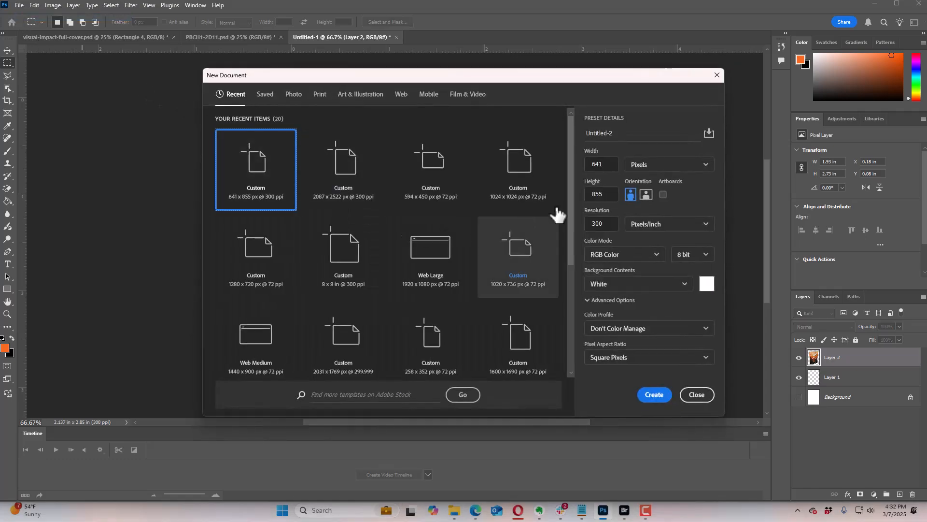
double_click(598, 165)
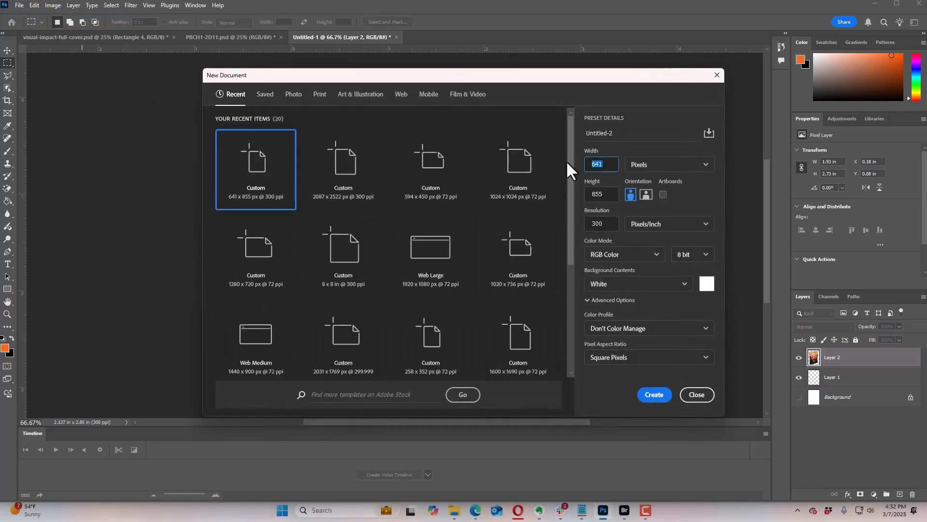
type("512")
double_click(607, 195)
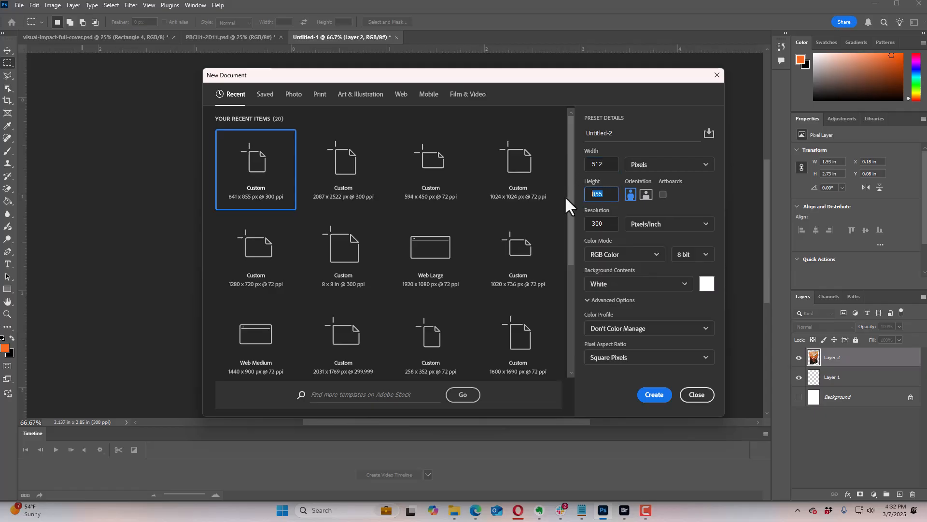
type("512")
double_click(607, 225)
type("72")
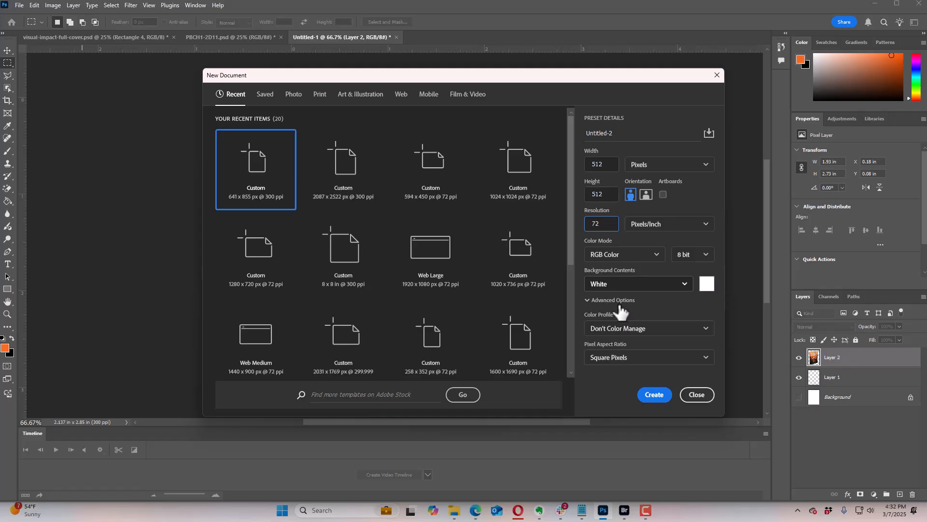
left_click(657, 397)
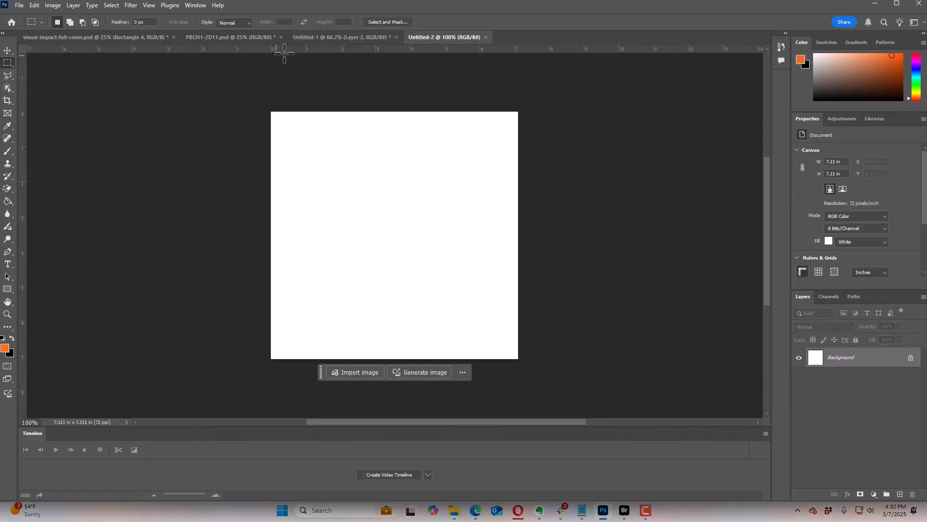
Step: Copy the whole merged book artwork from the Untitled-1 document and paste it into the new square document
left_click(308, 39)
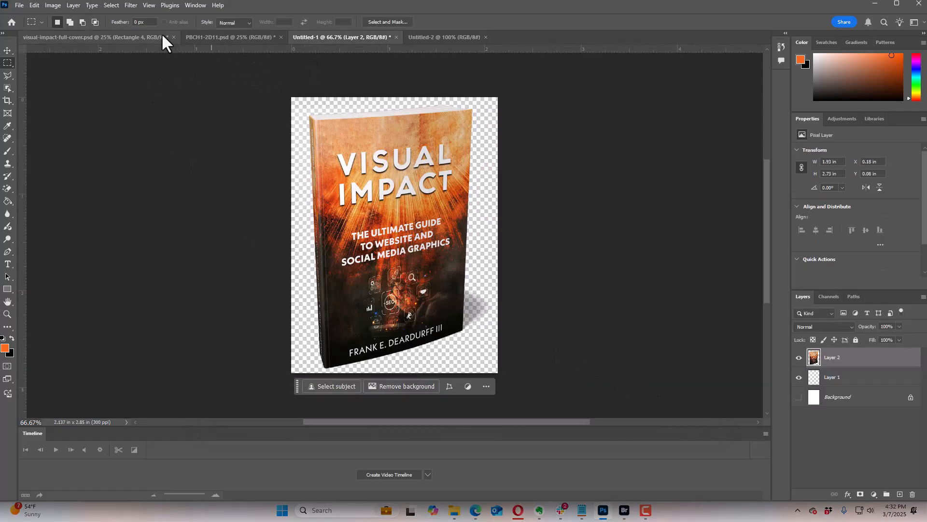
left_click(110, 6)
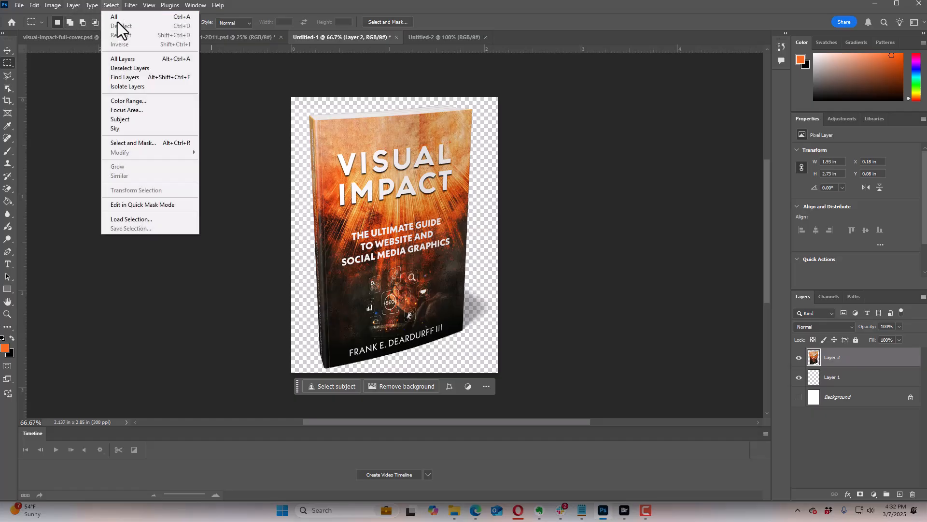
left_click(118, 22)
left_click(34, 5)
left_click(53, 82)
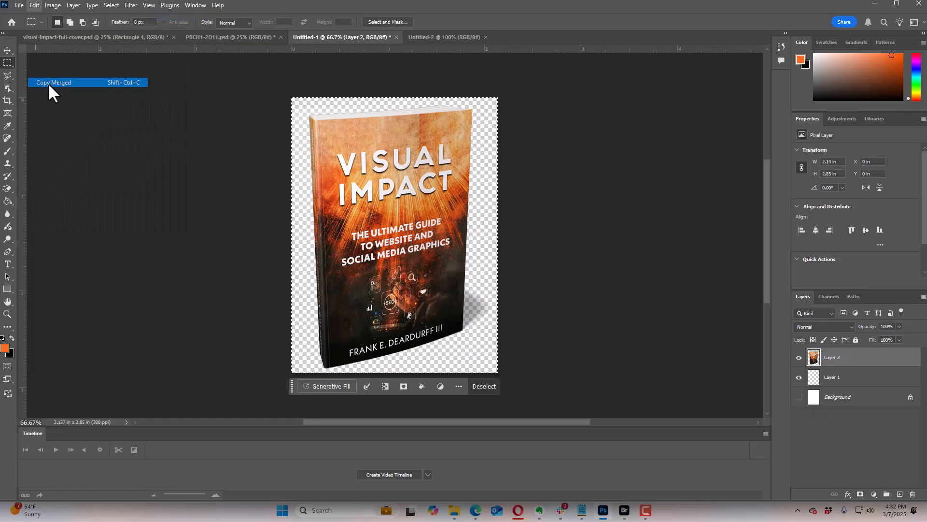
left_click(440, 37)
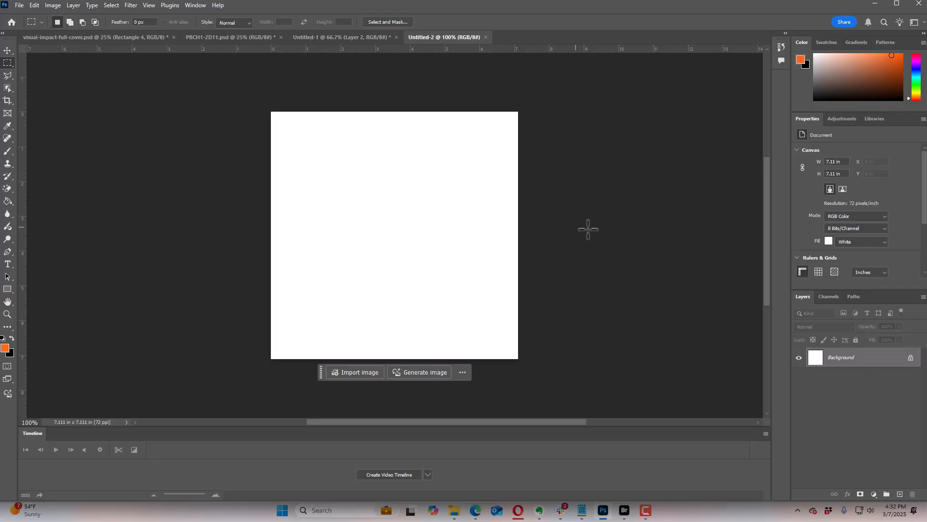
left_click(33, 5)
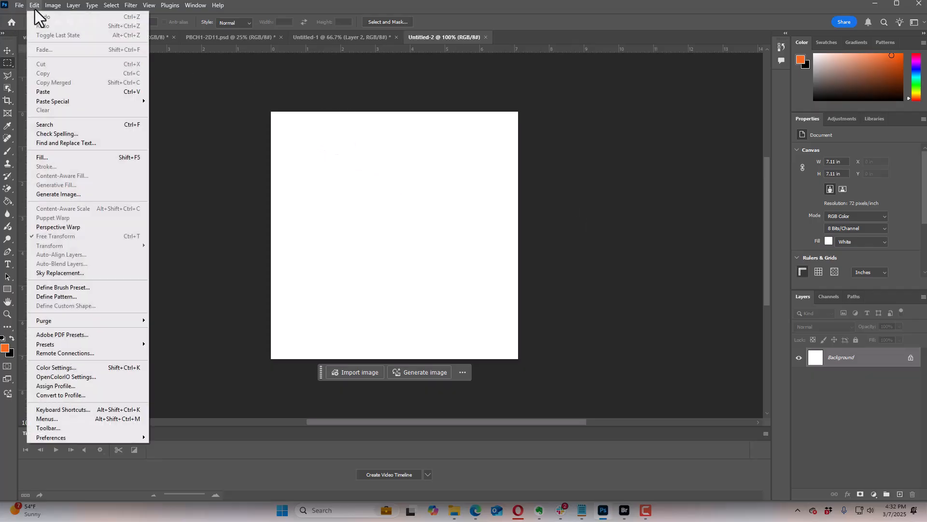
left_click(51, 92)
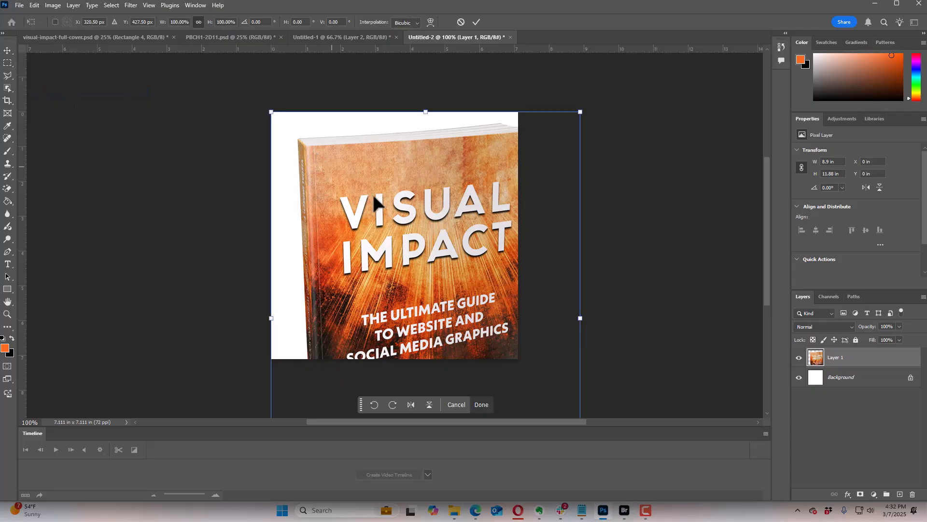
Step: Scale the pasted book to about 60%, centre it on the canvas, and hide the white Background layer
key("ctrl+t")
scroll(660, 227, "down", 1)
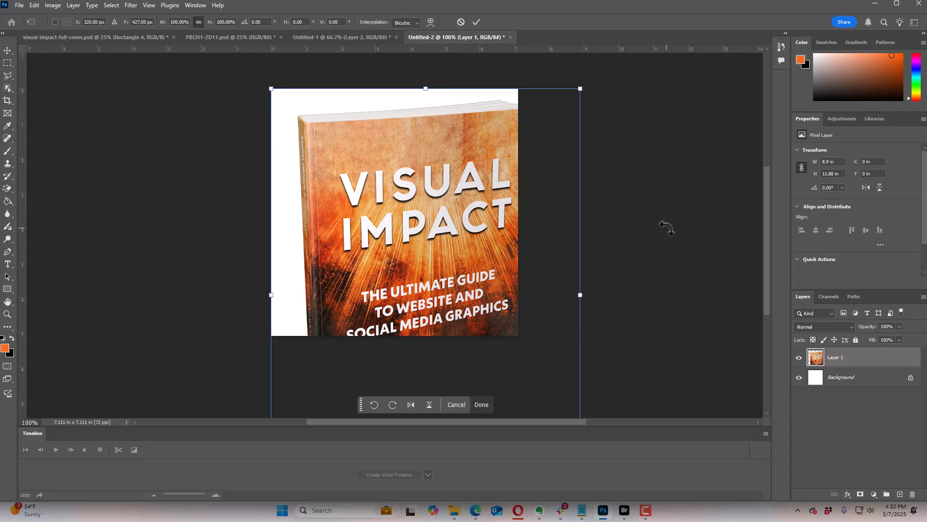
key("ctrl+minus")
key("ctrl+minus")
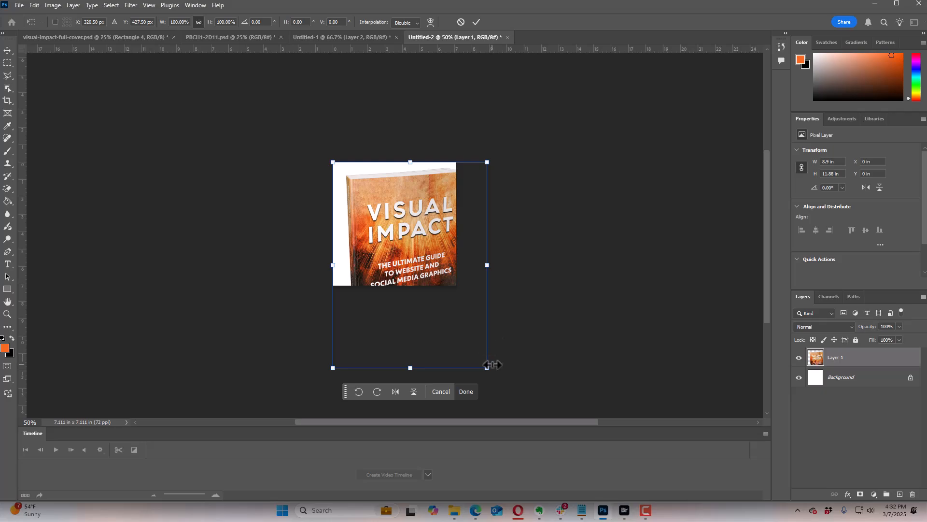
left_click_drag(486, 367, 424, 285)
left_click_drag(398, 232, 415, 237)
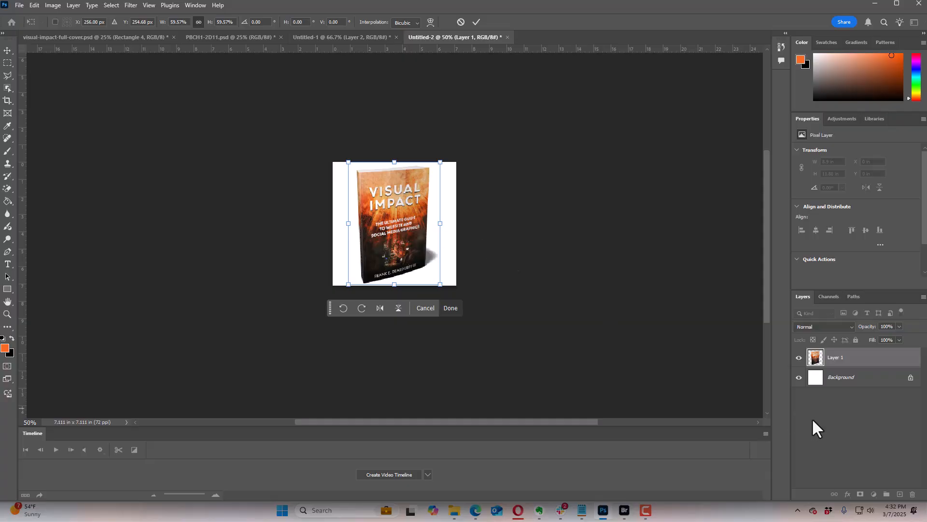
left_click(798, 378)
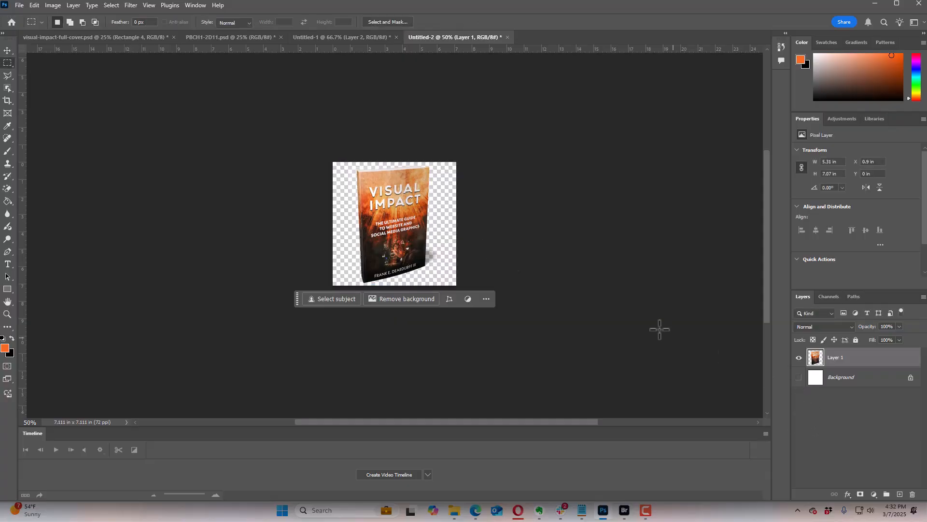
Step: Export the square book artwork as a transparent 512 by 512 PNG named vi-ico in the Visual Impact Book folder
left_click(19, 6)
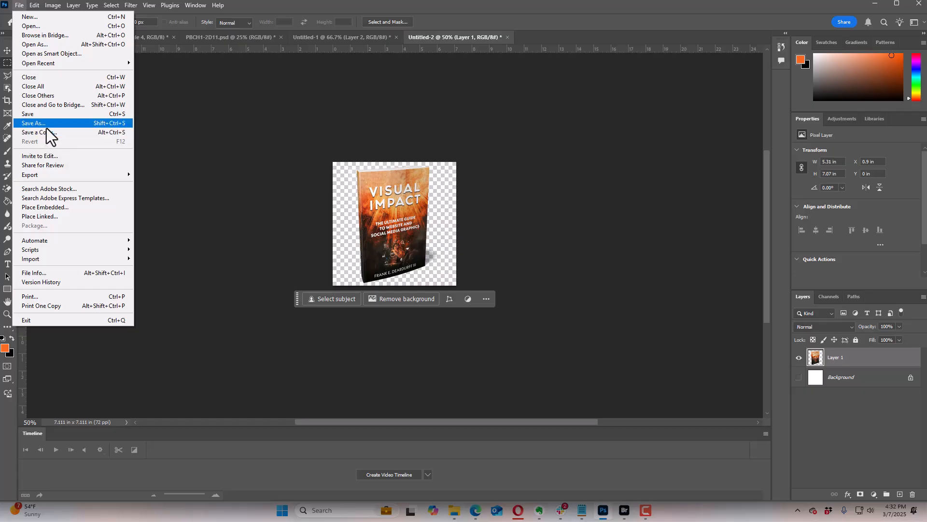
mouse_move(57, 177)
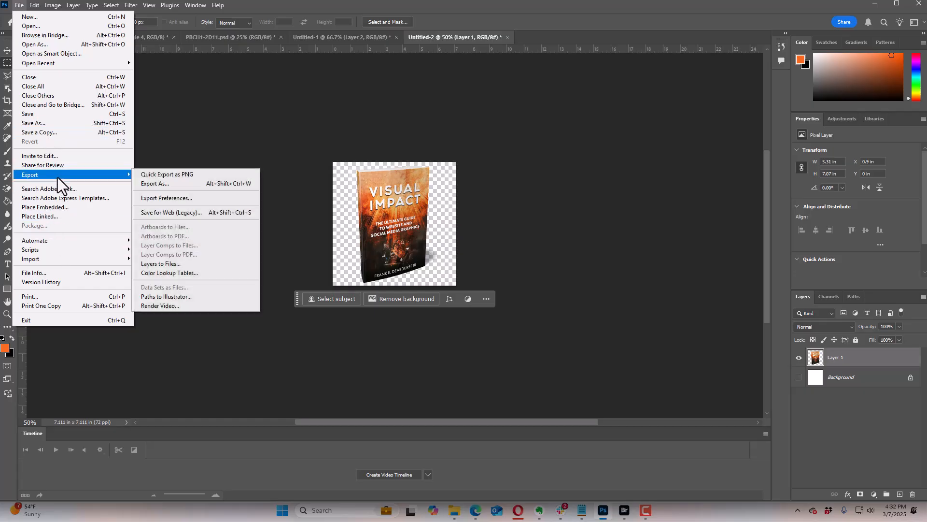
left_click(155, 183)
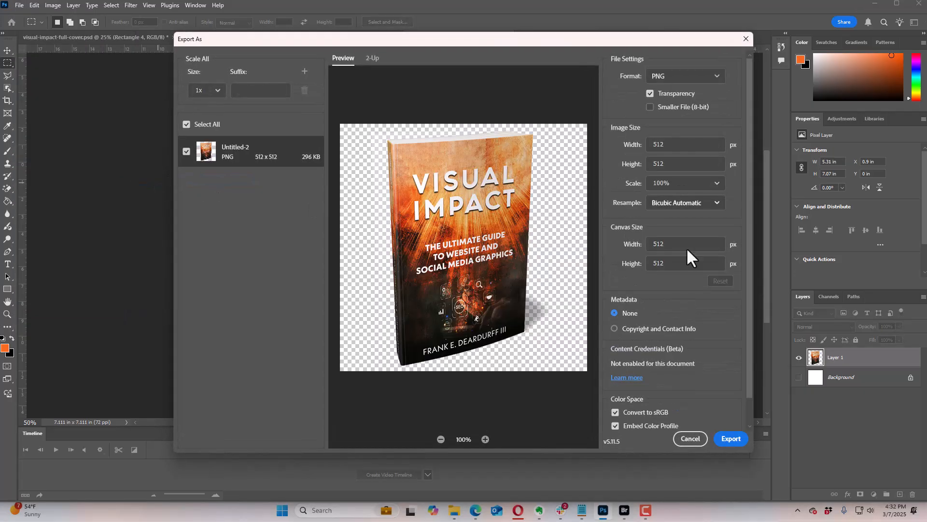
left_click(741, 438)
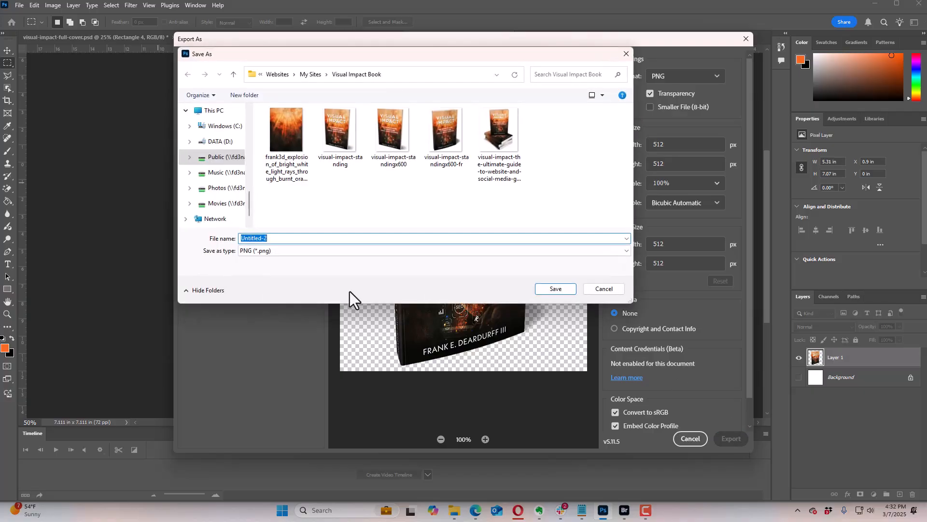
type("vg-ico")
left_click(555, 289)
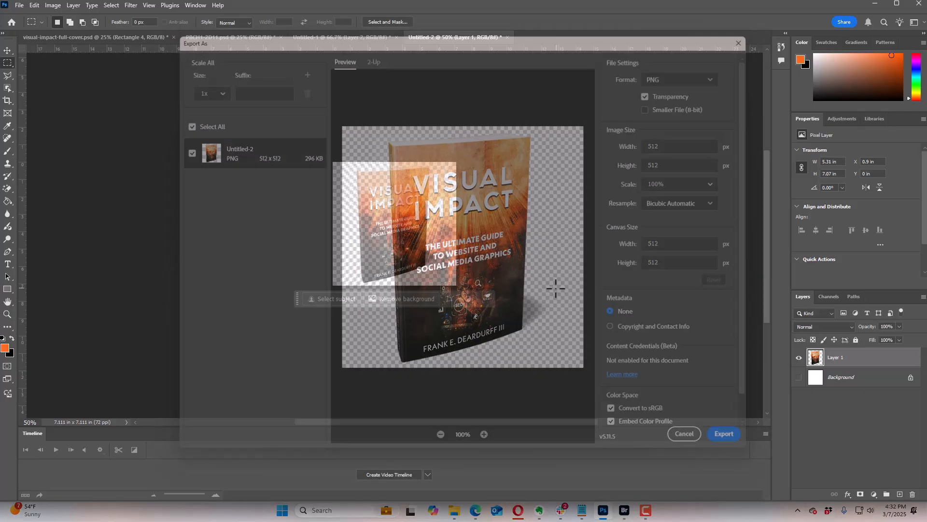
Step: Switch back to the WordPress customizer in the browser, discard the image crop, and upload vi-ico.png for the site icon
left_click(875, 4)
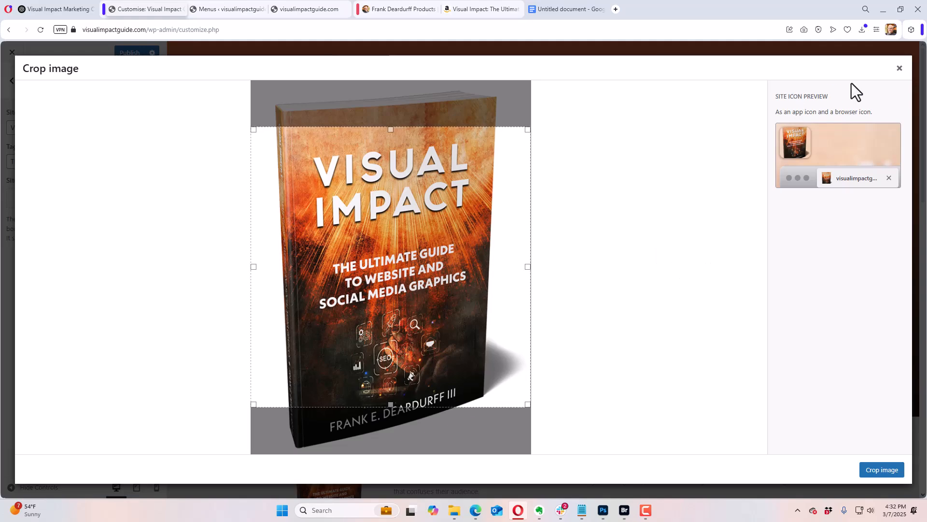
left_click(900, 68)
left_click(114, 199)
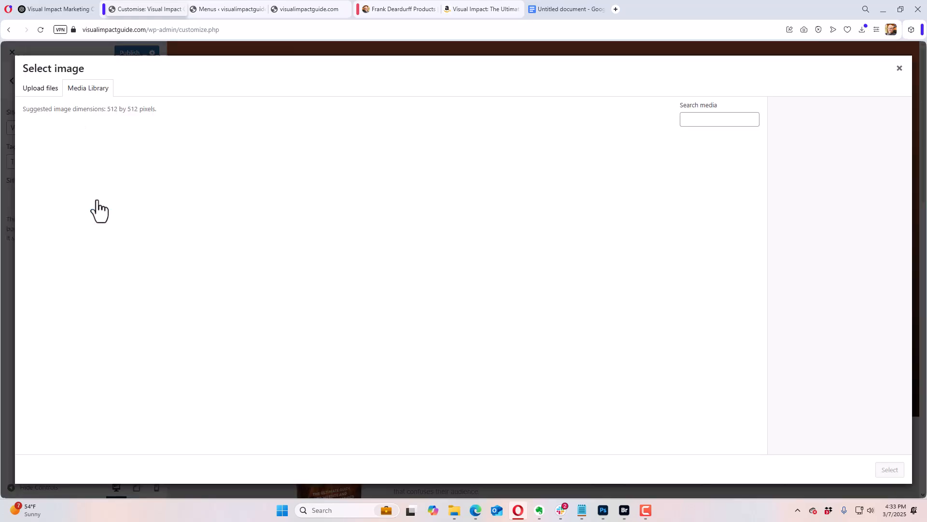
left_click(34, 89)
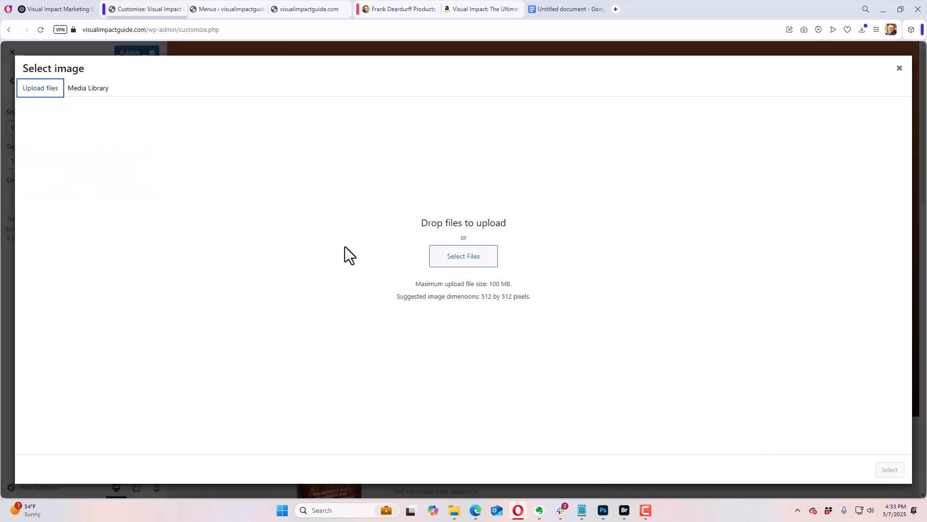
left_click(450, 258)
left_click(592, 299)
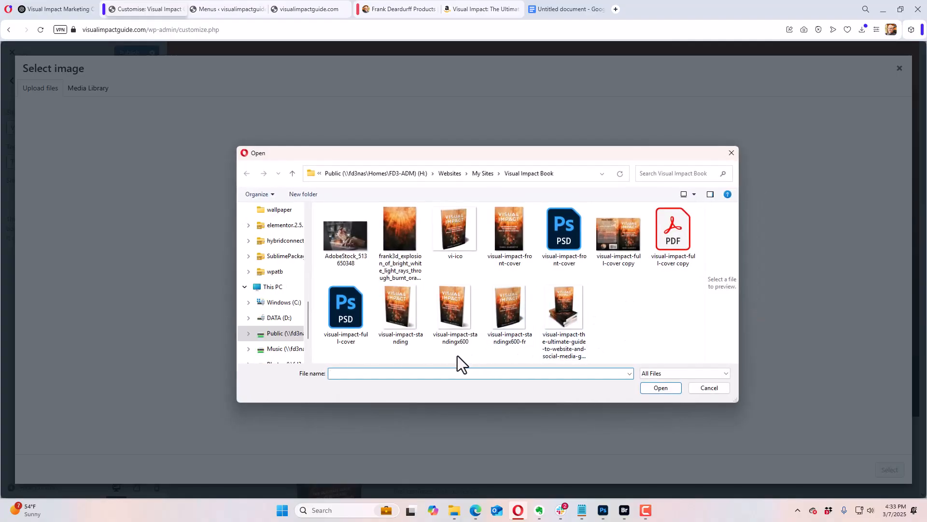
left_click(446, 229)
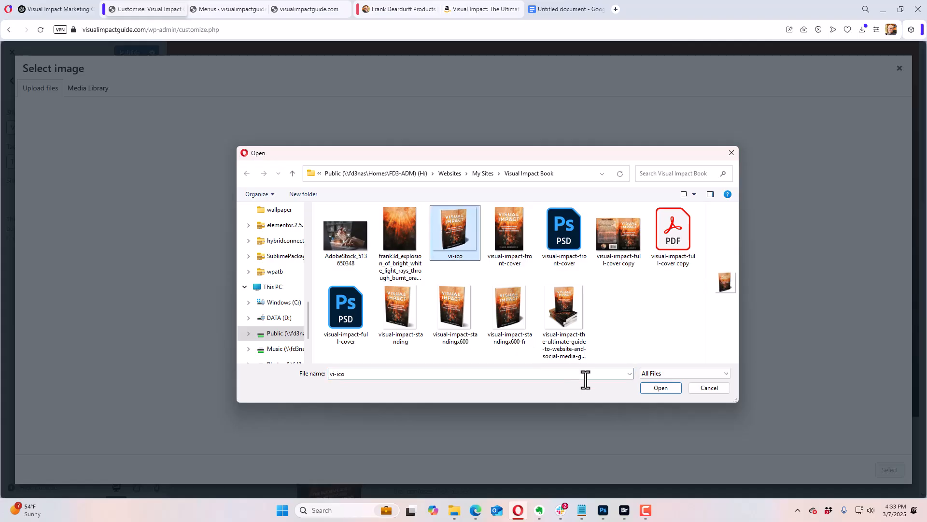
left_click(661, 388)
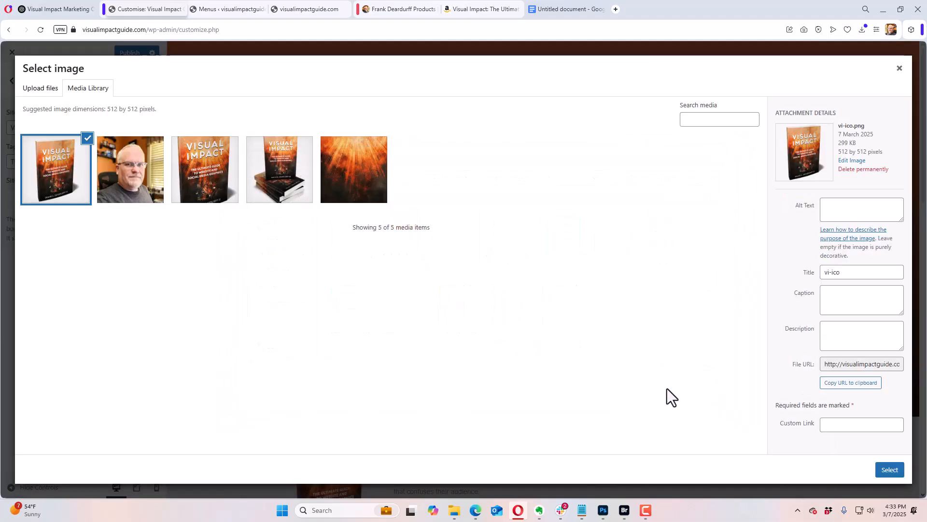
Step: Publish vi-ico as the site icon with alt text "visual impact book" and description "buy visual impact book on amazon"
left_click(832, 214)
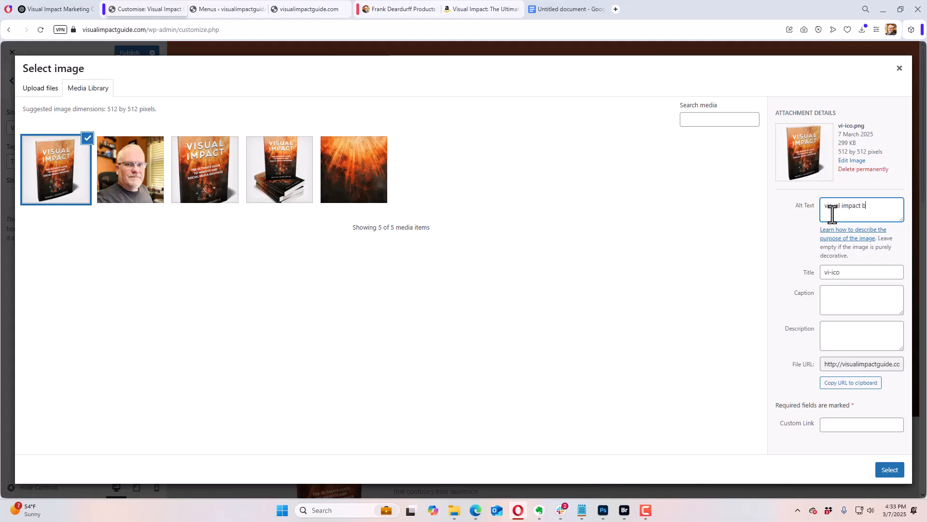
left_click(836, 341)
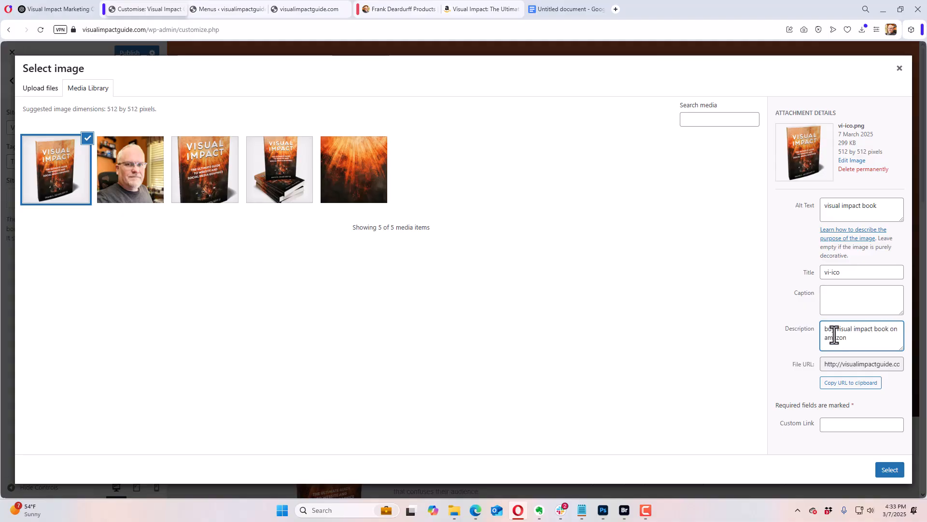
left_click(888, 471)
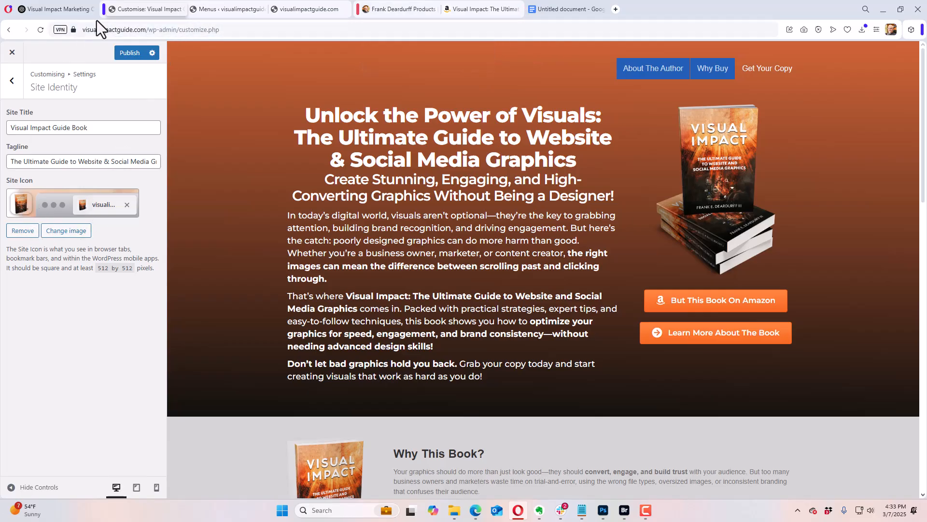
left_click(129, 54)
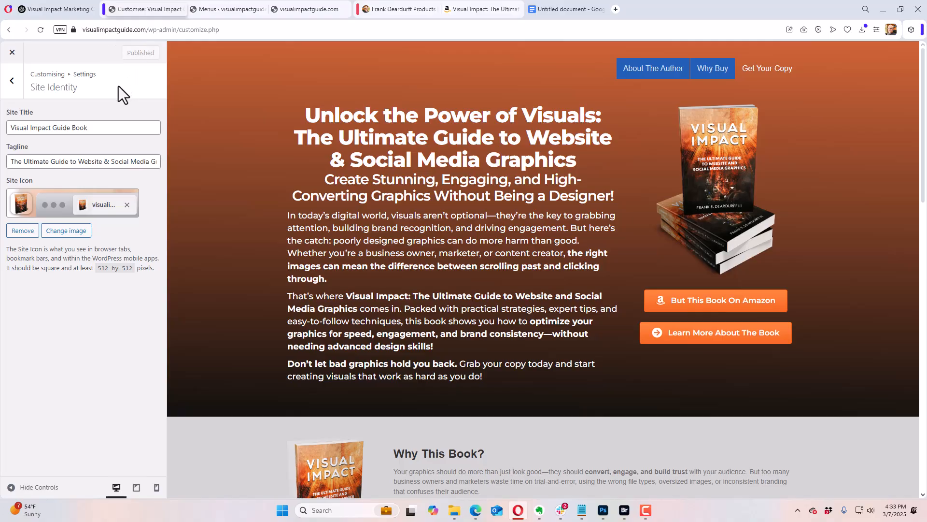
Step: Set the font family of the theme's general text to Montserrat
left_click(11, 81)
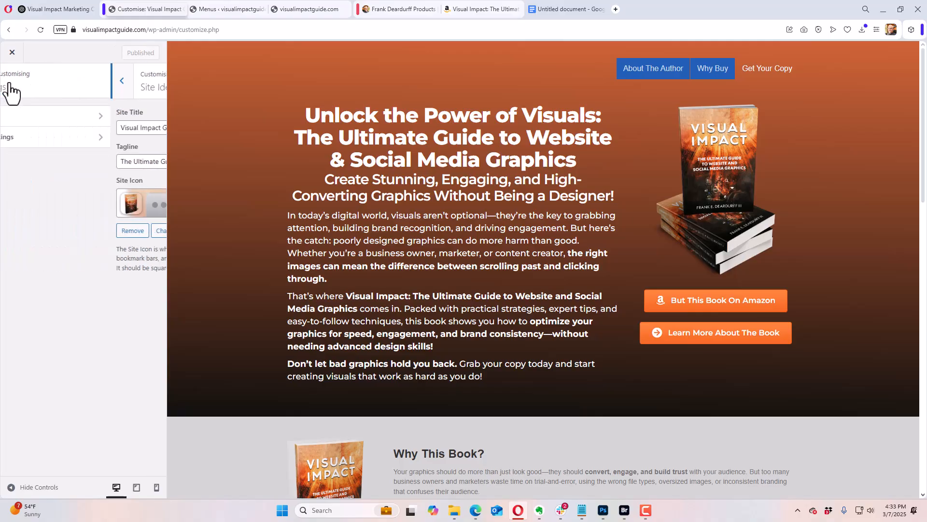
left_click(13, 82)
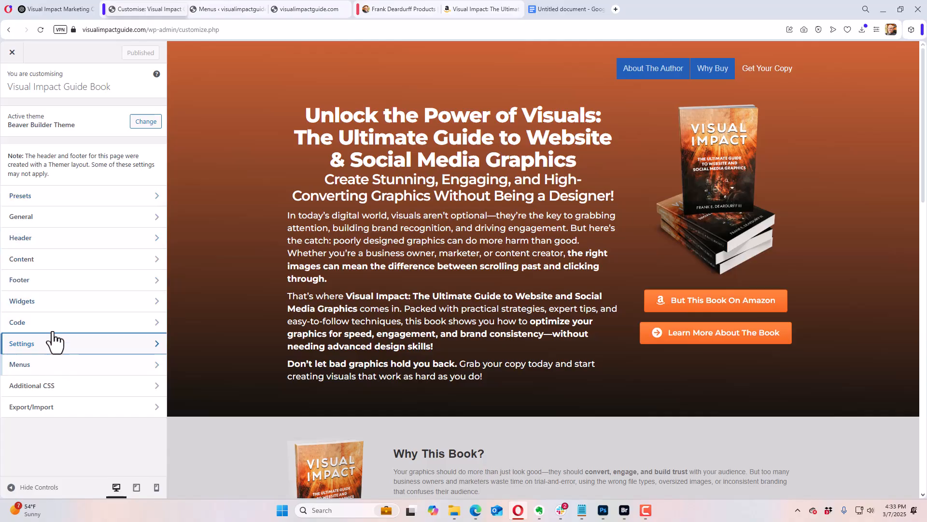
left_click(59, 218)
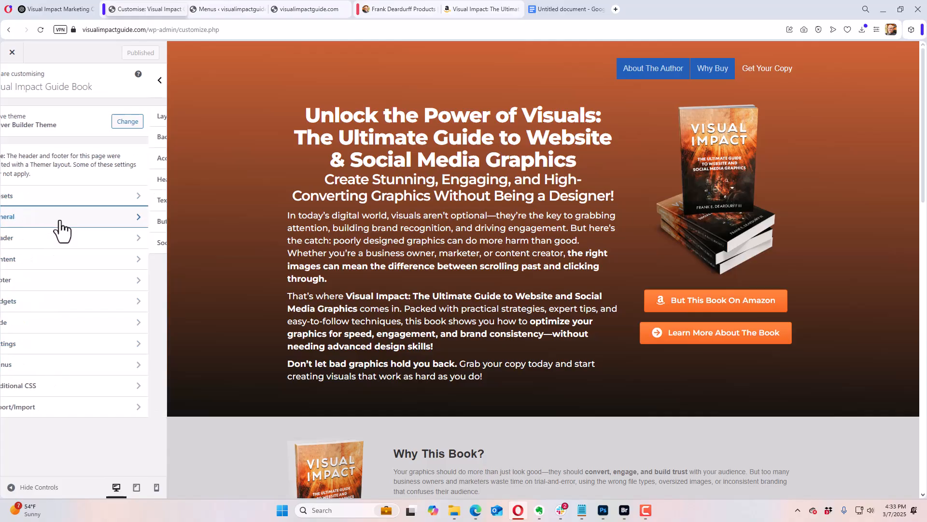
left_click(51, 202)
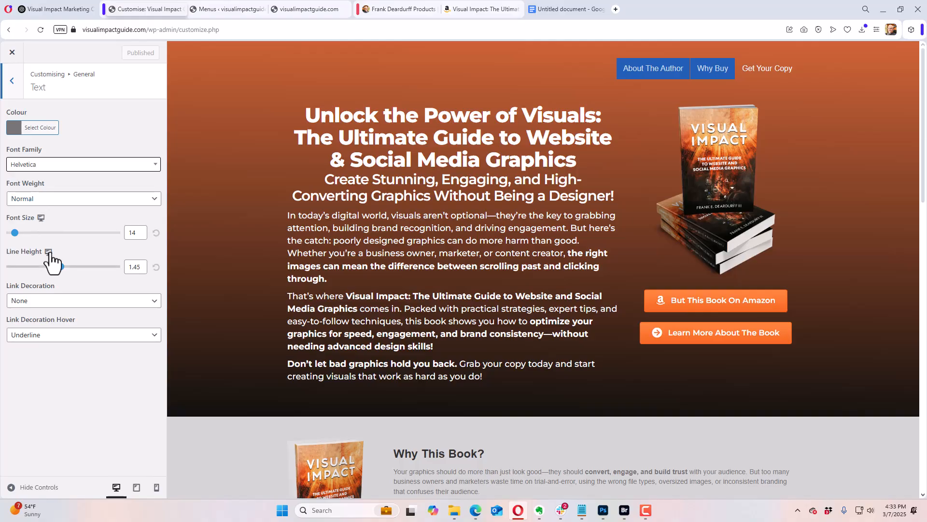
left_click(46, 165)
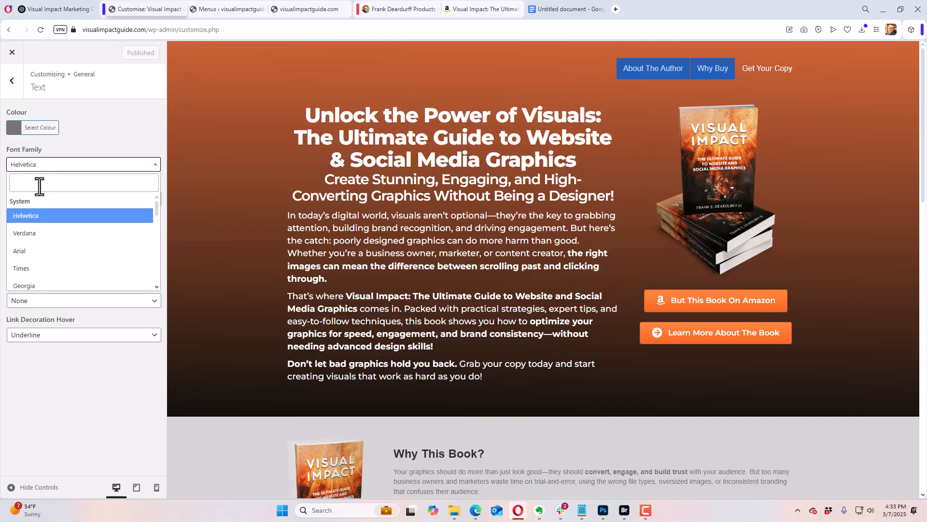
left_click(41, 184)
type("Monts")
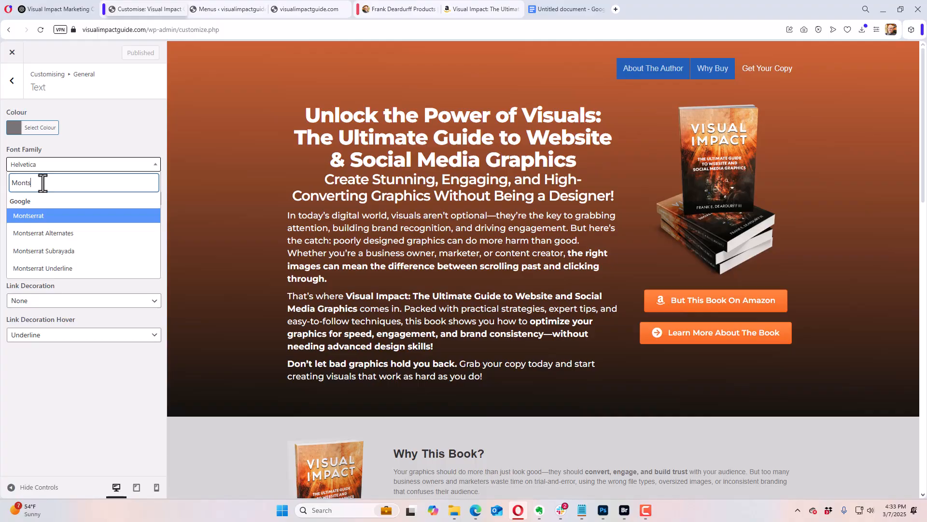
left_click(53, 215)
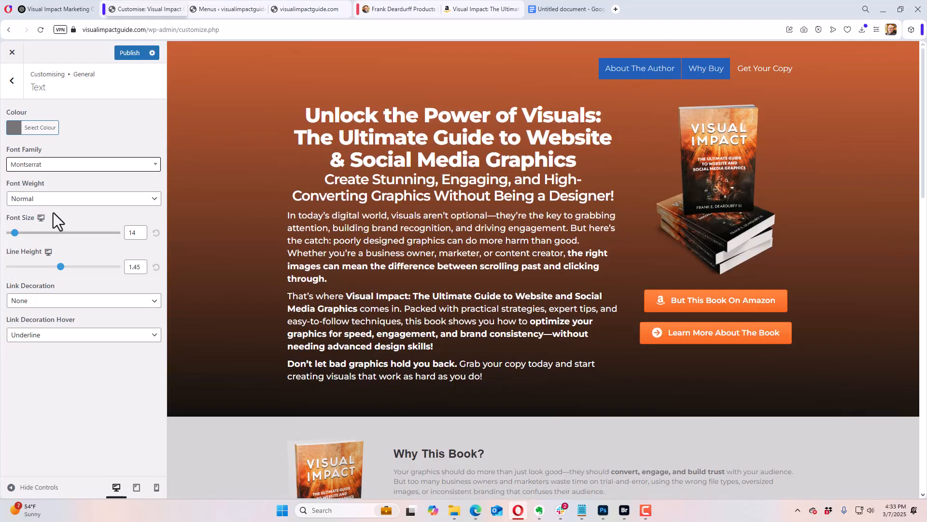
Step: Set the general text's font size to 18 and its font weight to Medium
scroll(494, 308, "down", 4)
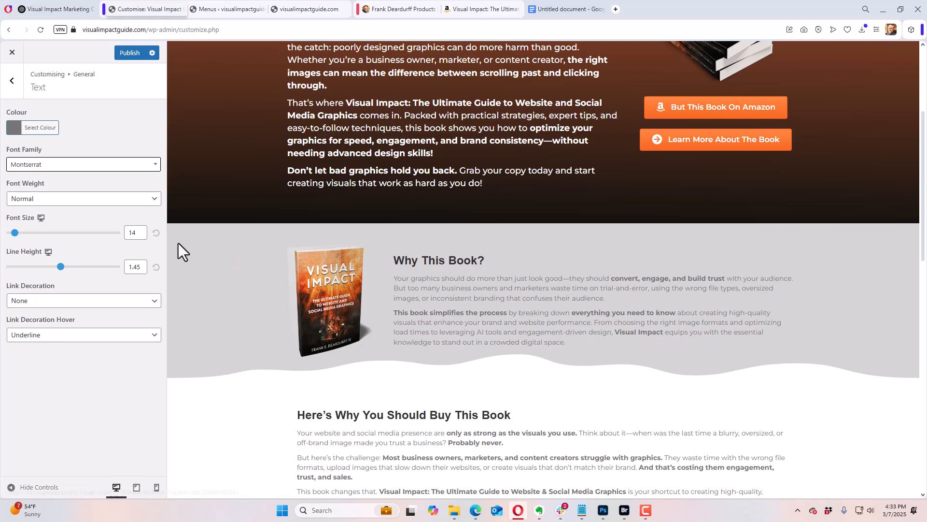
left_click_drag(18, 233, 18, 233)
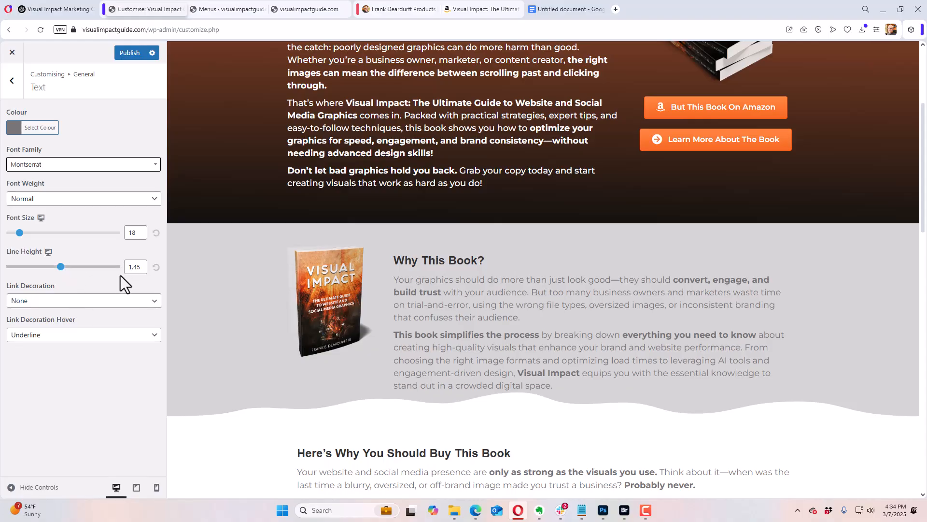
left_click(104, 200)
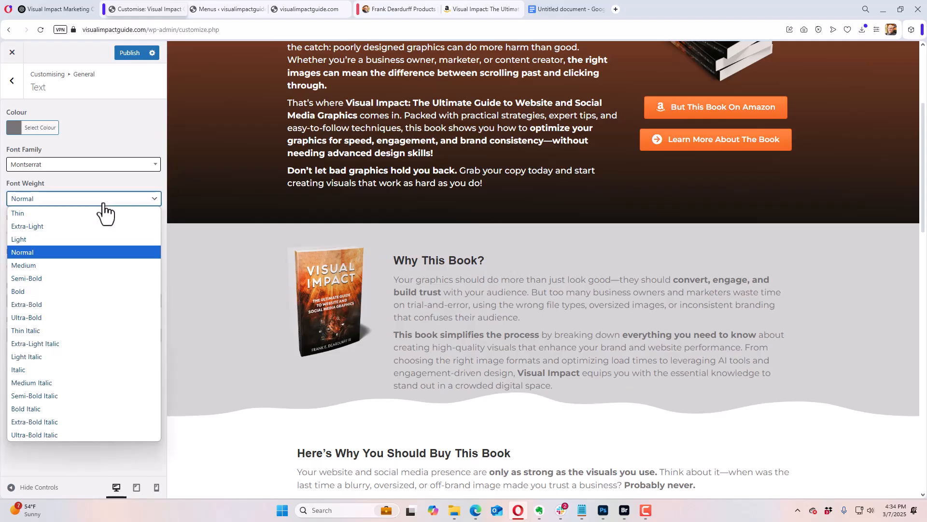
left_click(62, 265)
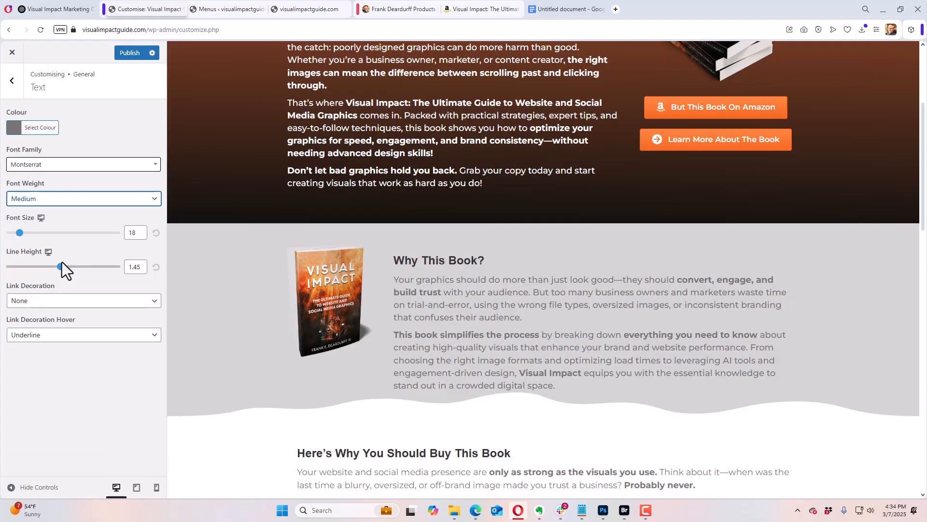
Step: Review the text styling down the page preview, publish the changes, and close the customizer
scroll(227, 311, "down", 4)
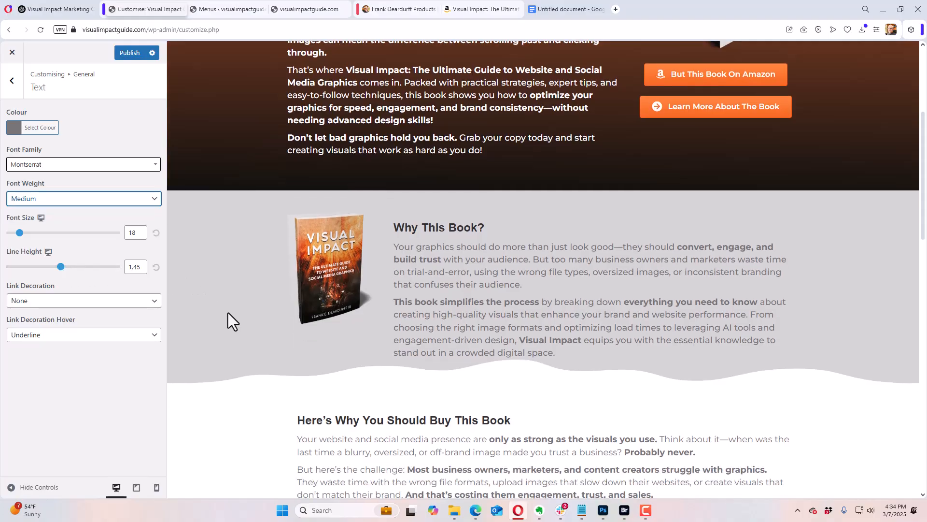
scroll(228, 312, "down", 2)
scroll(485, 160, "down", 7)
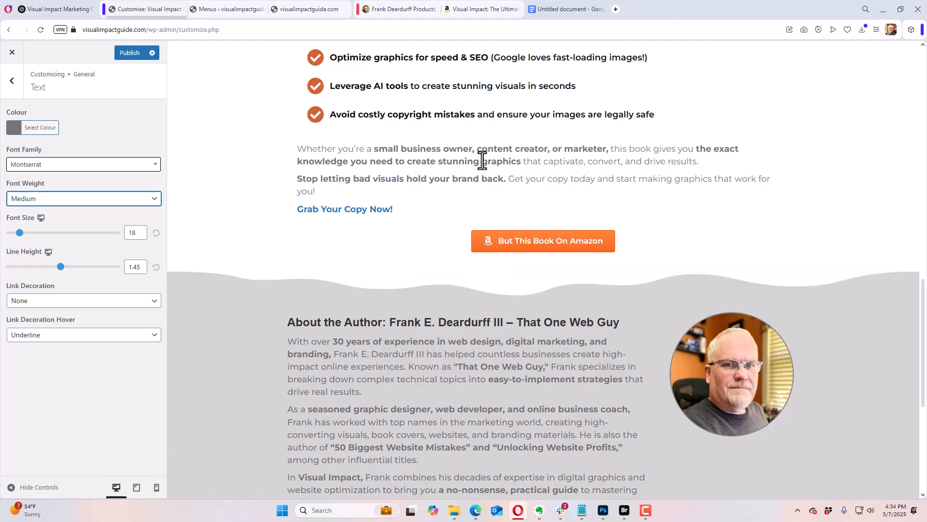
scroll(480, 160, "up", 12)
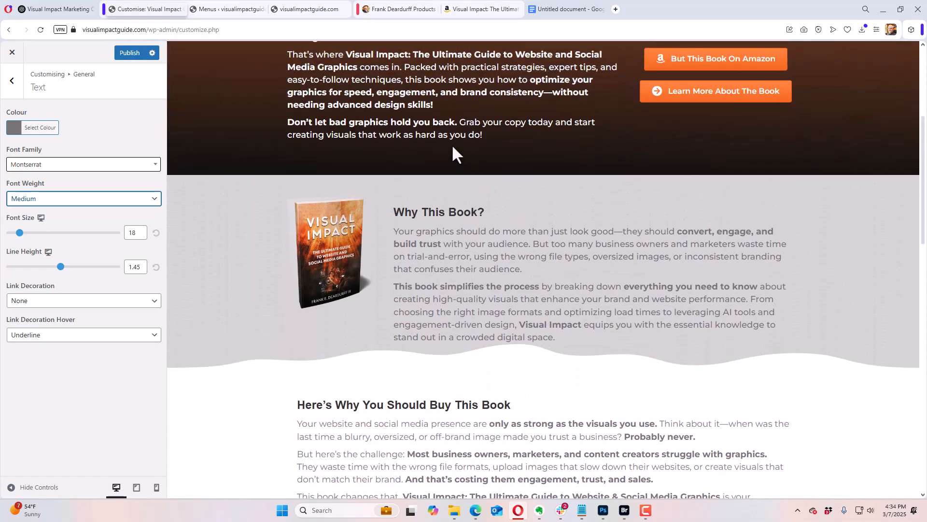
left_click(124, 54)
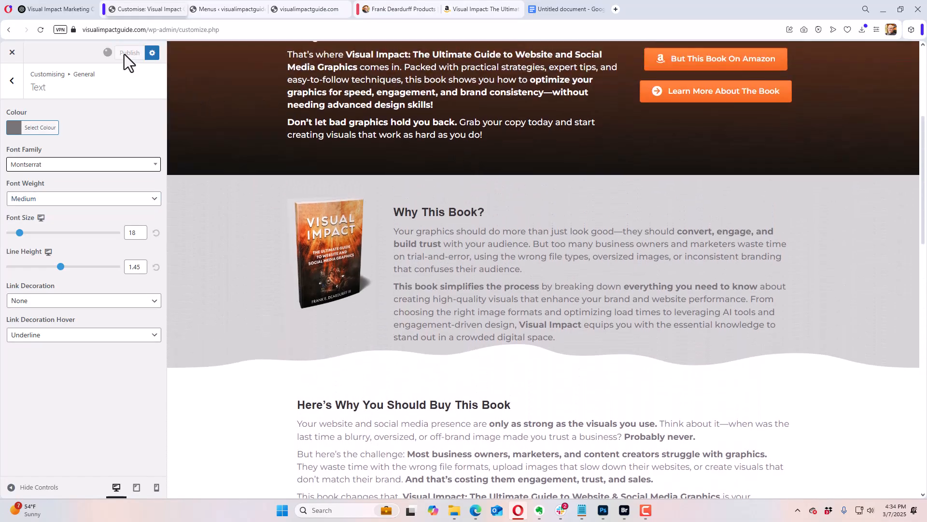
mouse_move(4, 72)
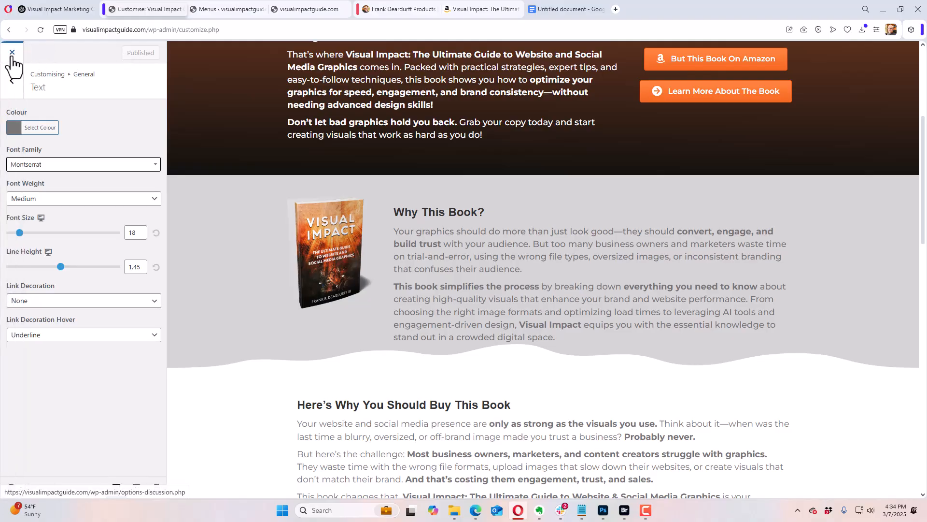
left_click(12, 54)
Step: Open the Site Wide Footer themer layout for editing in Beaver Builder
mouse_move(15, 183)
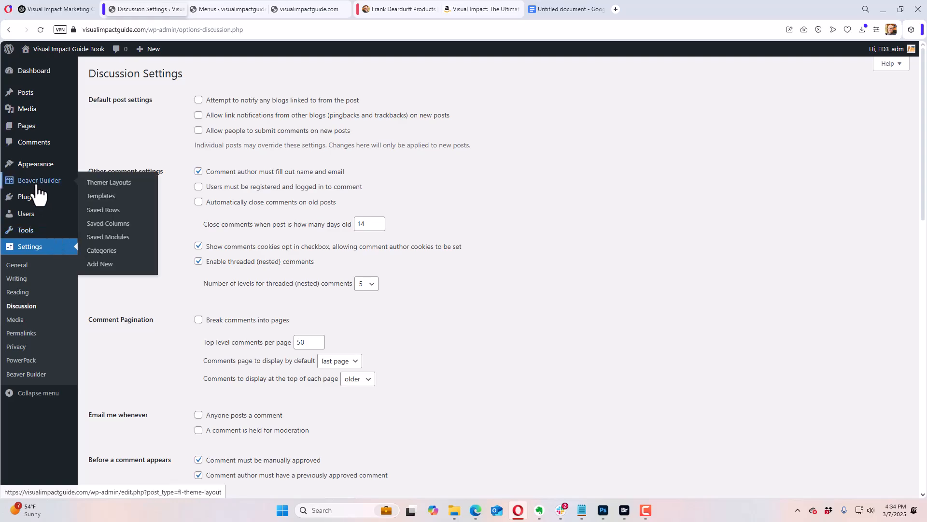
left_click(104, 187)
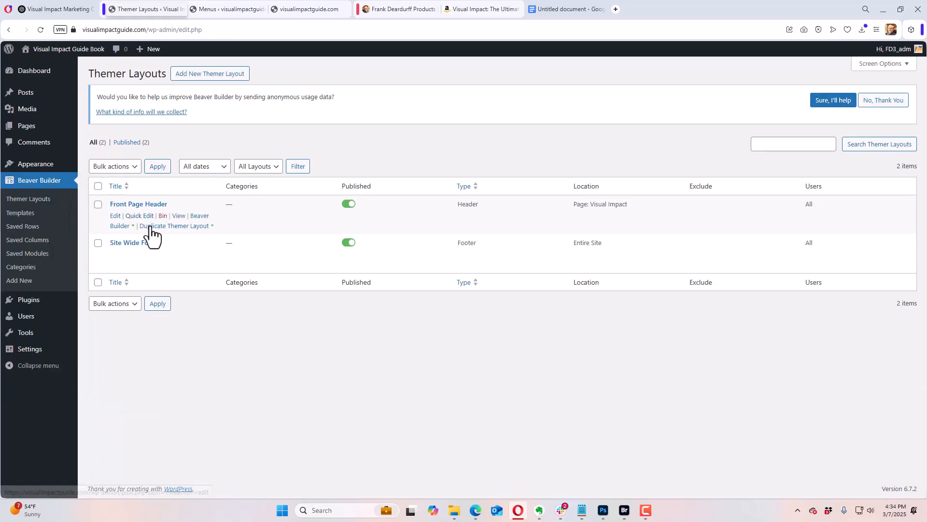
left_click(130, 243)
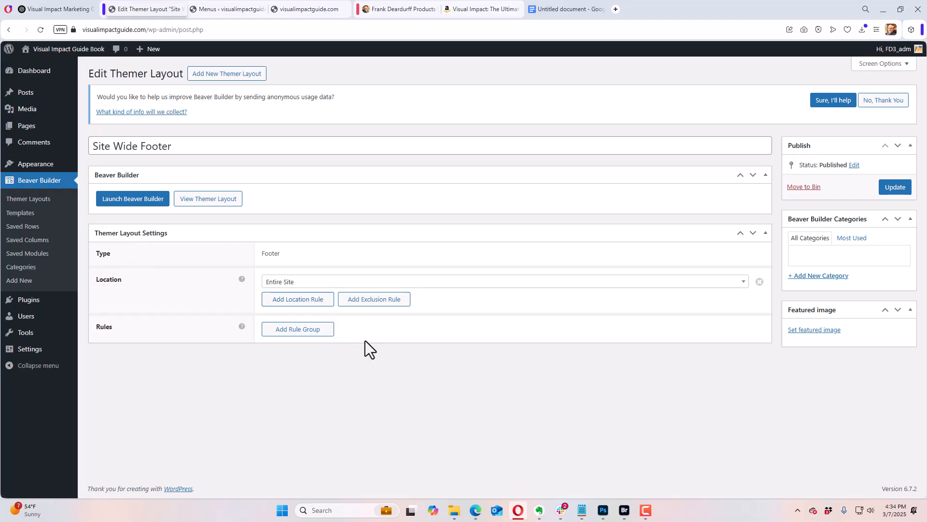
left_click(144, 201)
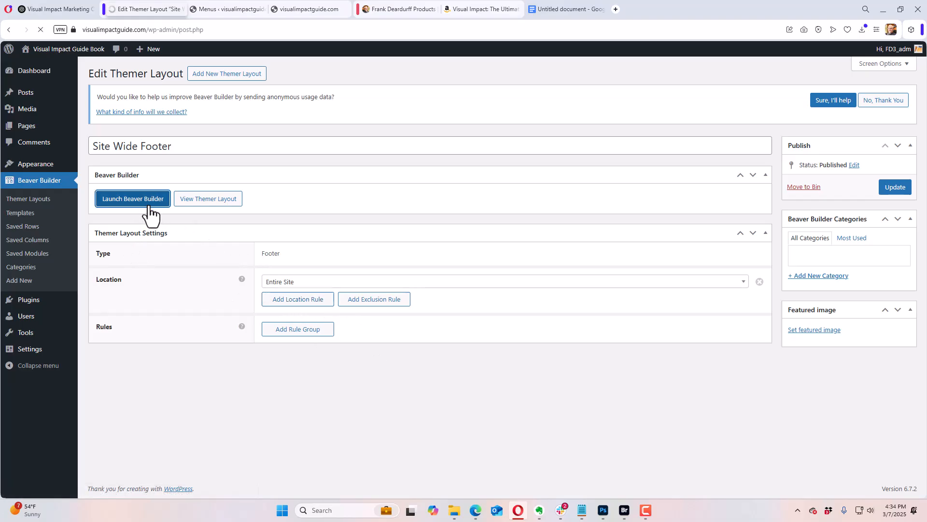
scroll(416, 366, "down", 1)
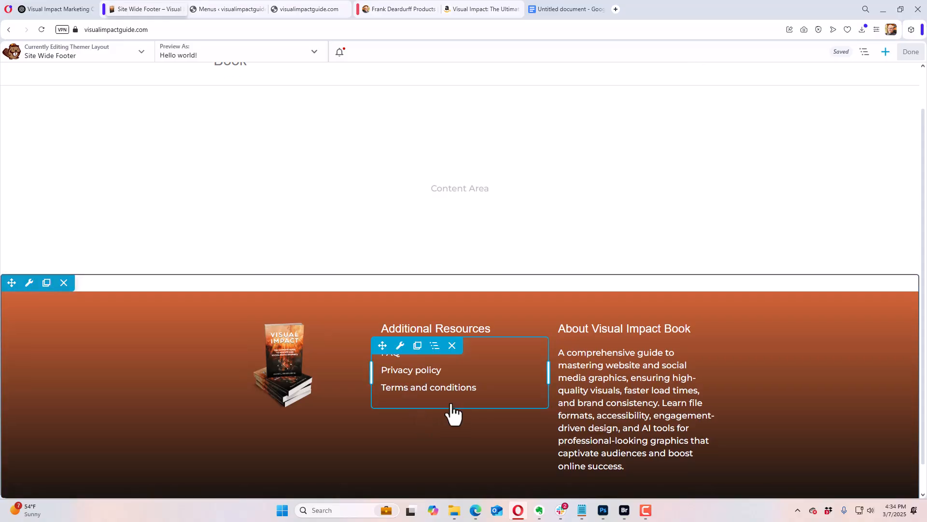
Step: Set the font size of the footer paragraph under About Visual Impact Book to 15 px
left_click(638, 396)
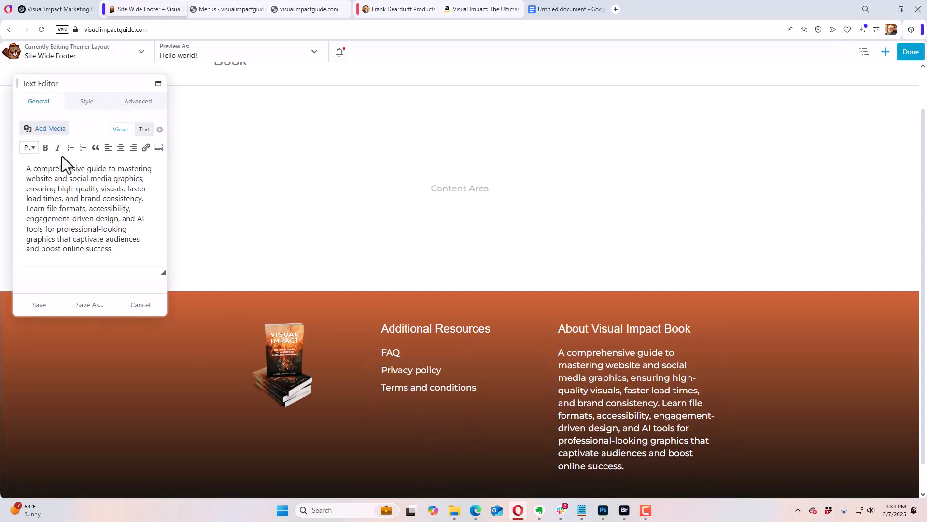
left_click(87, 102)
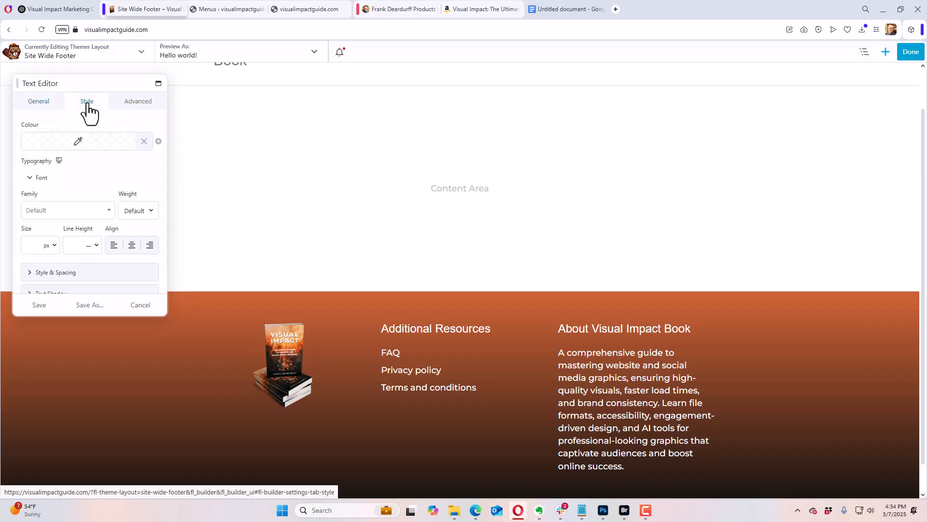
left_click(36, 247)
type("15")
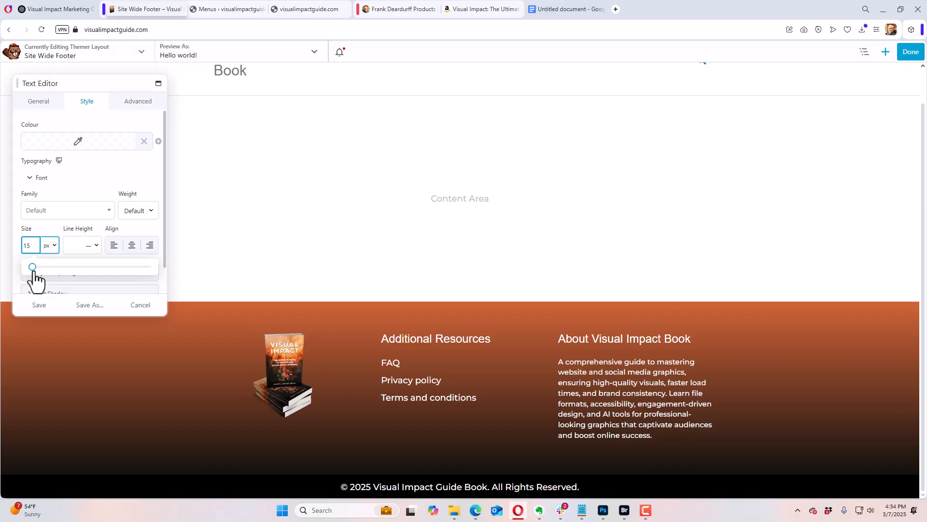
Step: Save the About text's settings and add a Button module below the links in the footer's Additional Resources column
left_click(40, 305)
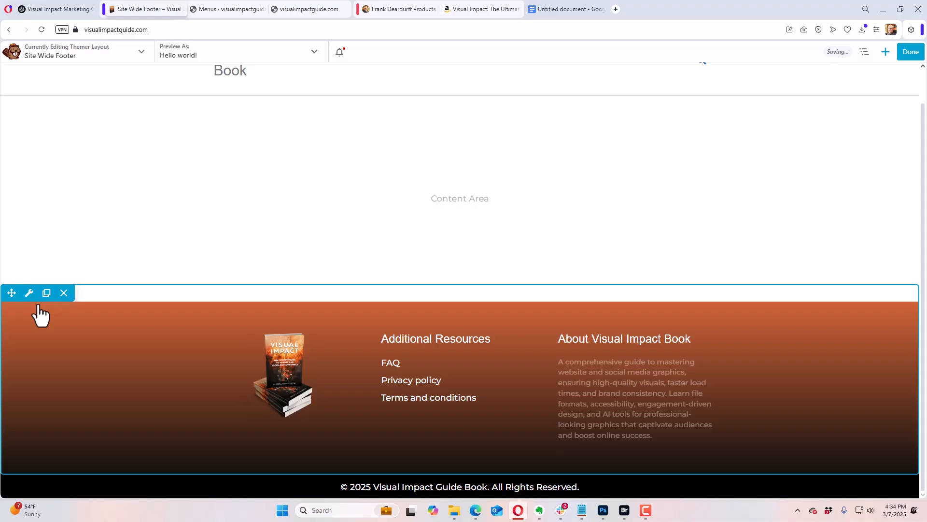
left_click(888, 52)
left_click_drag(865, 134, 469, 432)
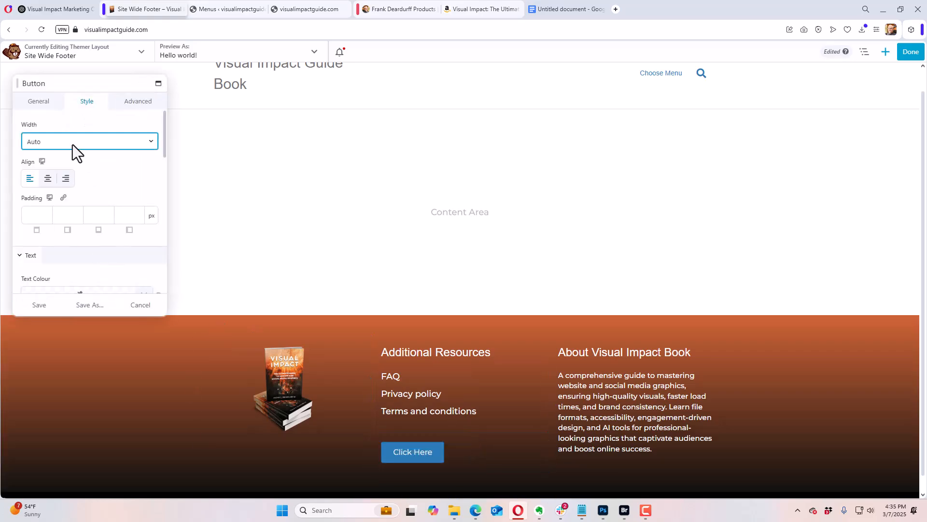
Step: Change the new footer button's text to "Buy On Amazon"
left_click(39, 102)
left_click(48, 144)
triple_click(51, 143)
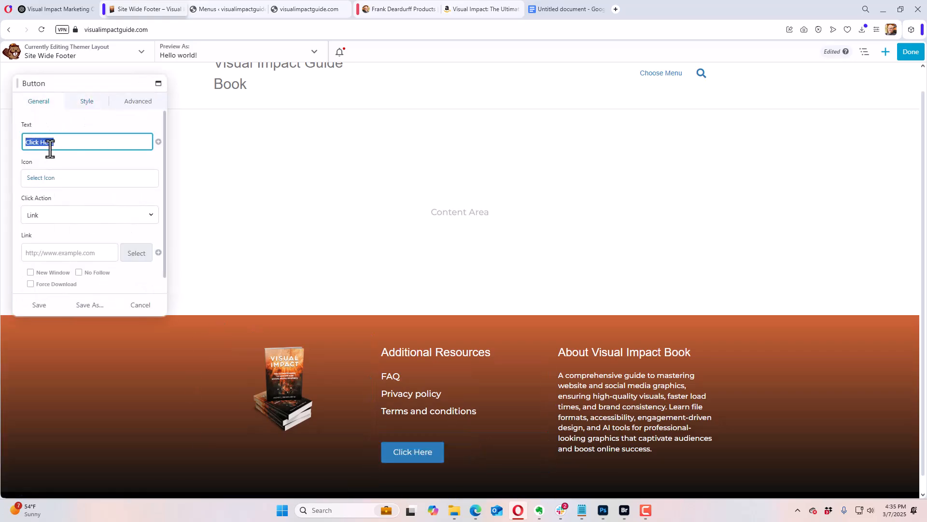
type("Buy ")
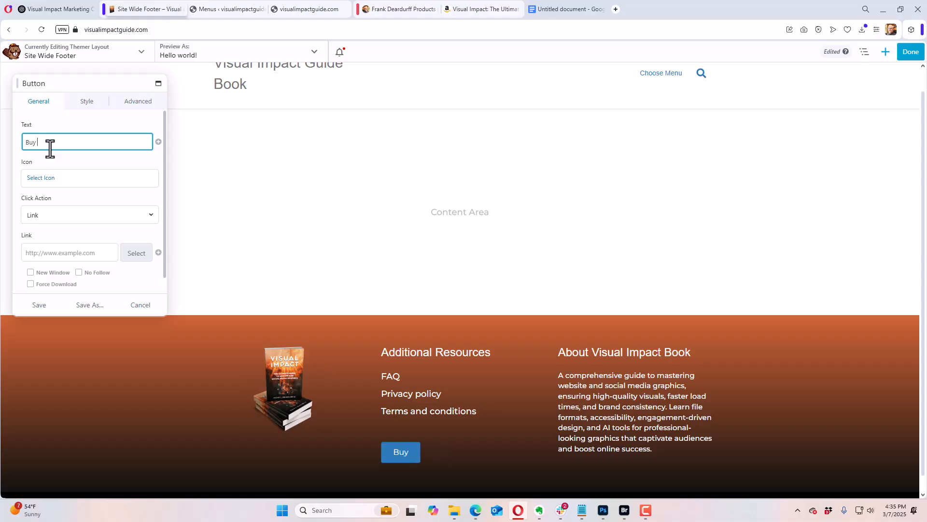
type("On Amazon")
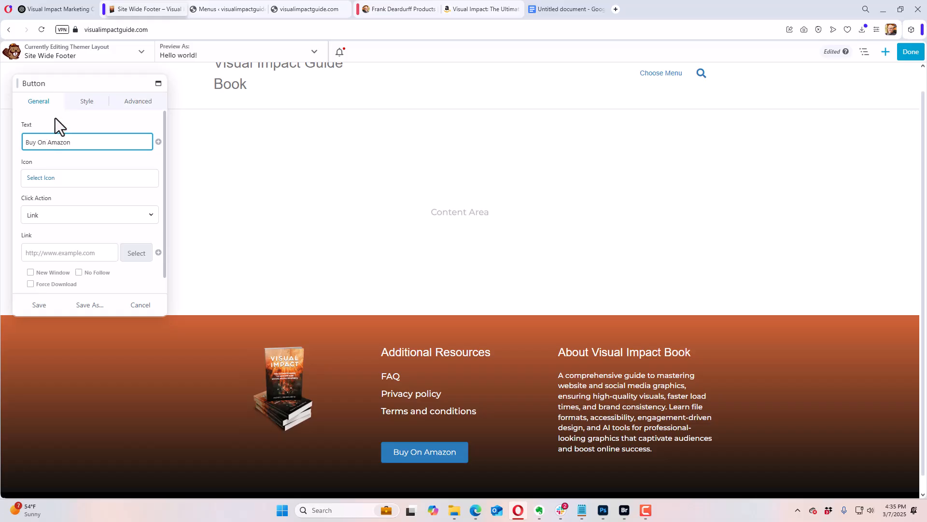
Step: Center-align the "Buy On Amazon" button and return to its general settings
left_click(86, 101)
left_click(48, 179)
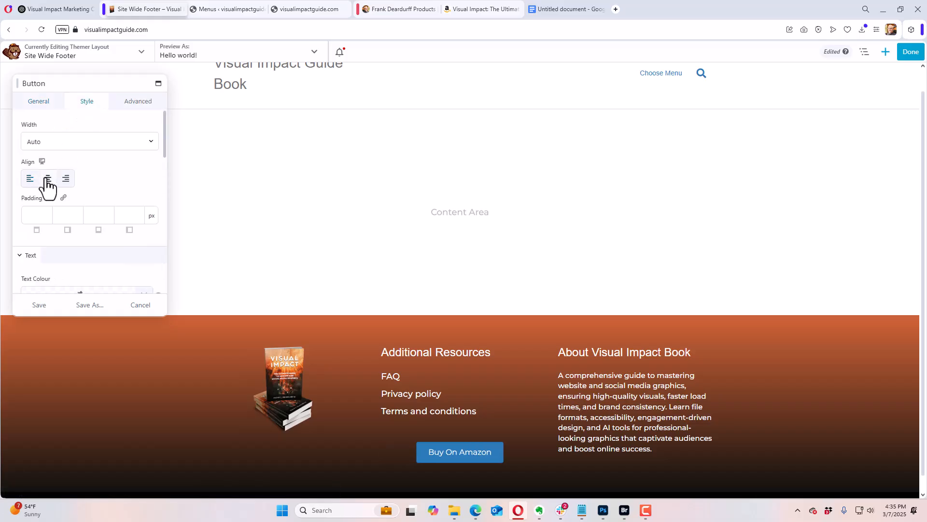
left_click(31, 100)
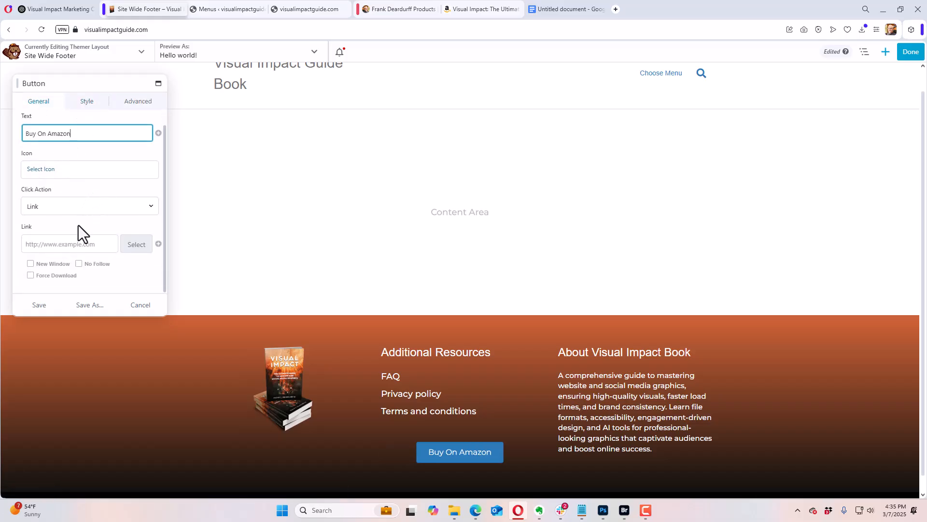
Step: Switch to the book's Amazon product page and copy its web address without the trailing ref parameter
left_click(459, 15)
left_click(265, 29)
right_click(265, 30)
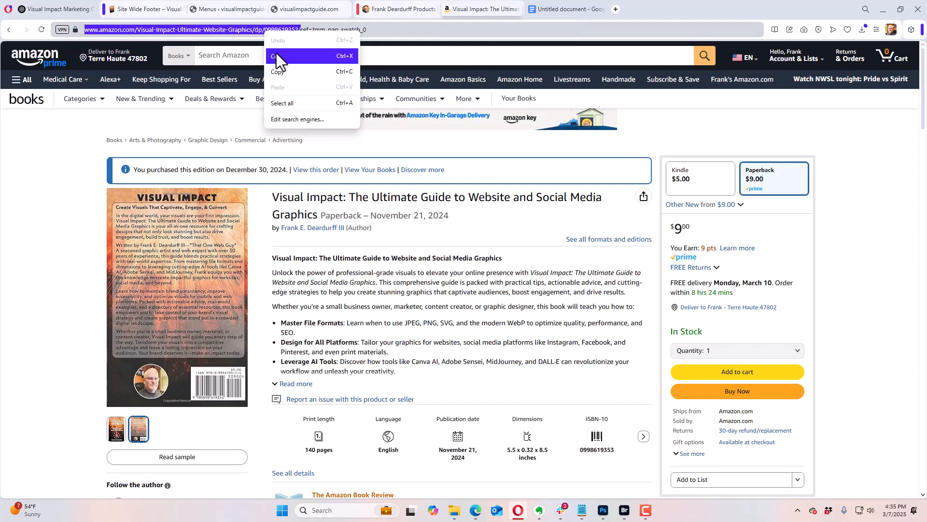
left_click(283, 71)
Step: Return to the footer layout and paste the copied Amazon address as the button's link
left_click(145, 13)
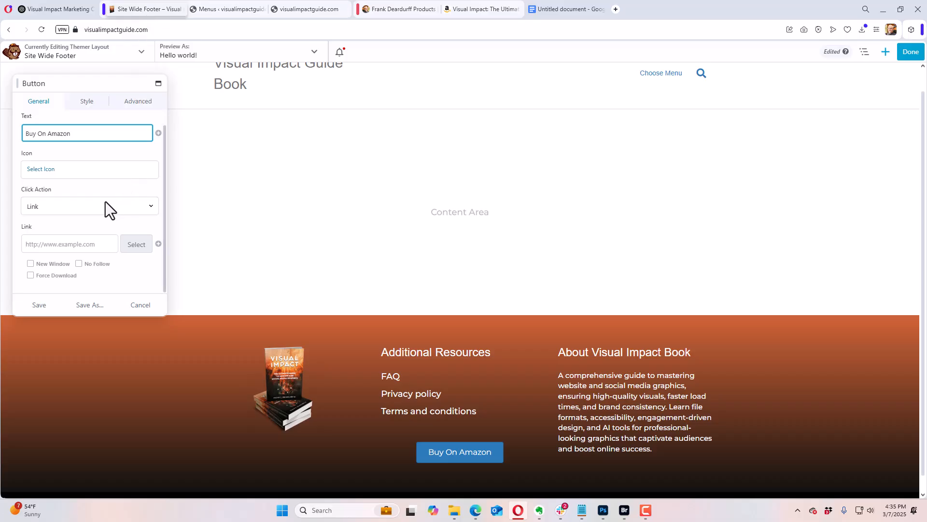
left_click(66, 242)
key("ctrl+v")
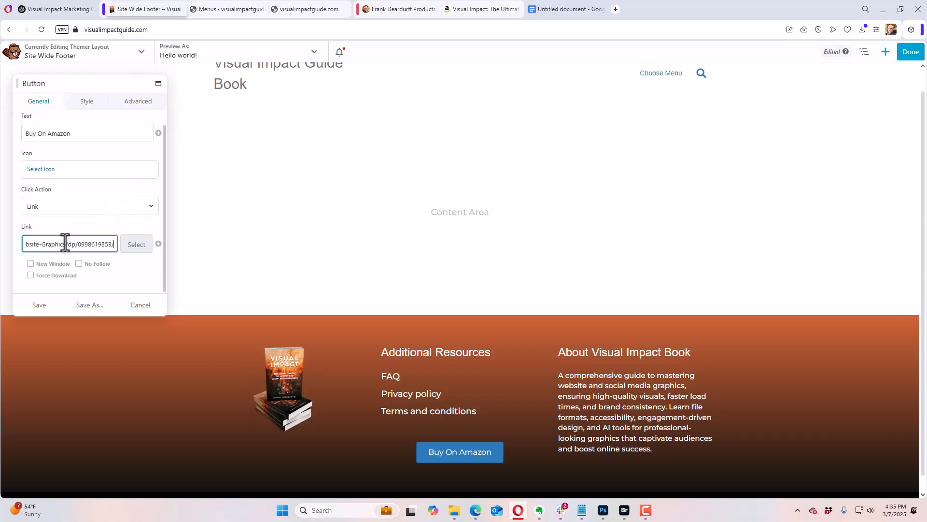
Step: Set the button's link to open in a new window and add the Amazon icon before its text
left_click(30, 265)
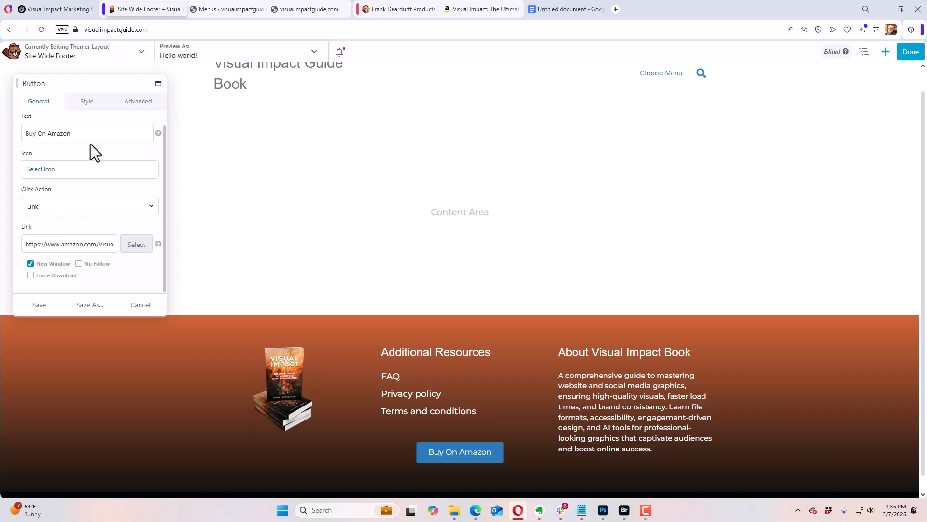
left_click(48, 169)
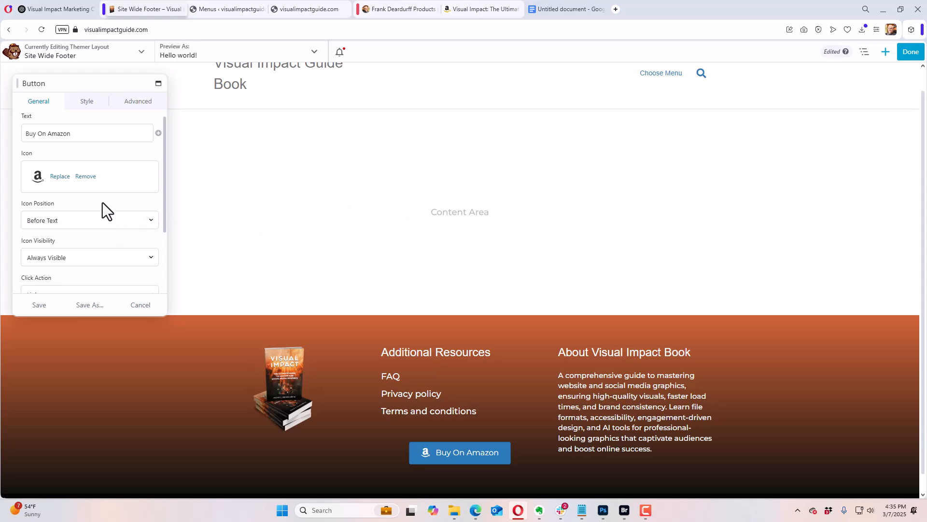
scroll(98, 207, "down", 2)
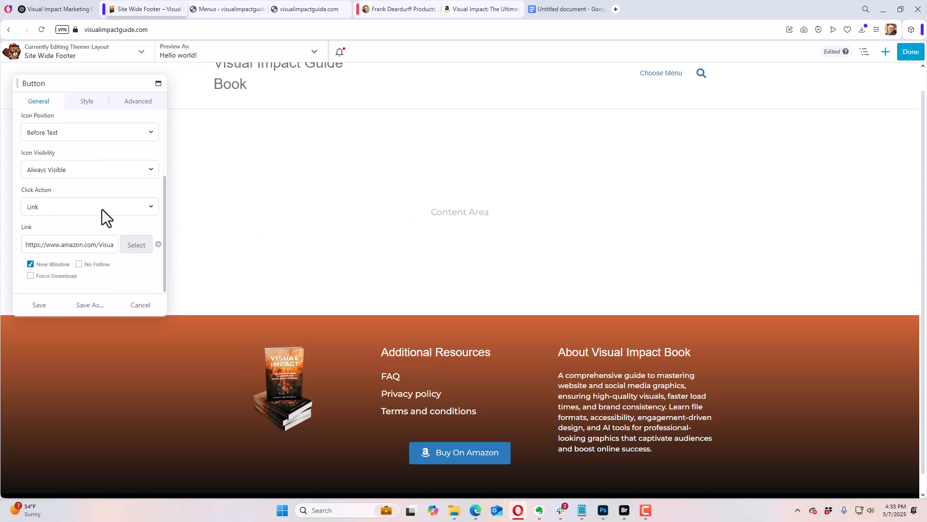
Step: Set the button's background colour to the preset #d06436 and its background style to Auto Gradient
left_click(87, 101)
scroll(77, 205, "up", 2)
scroll(109, 179, "down", 5)
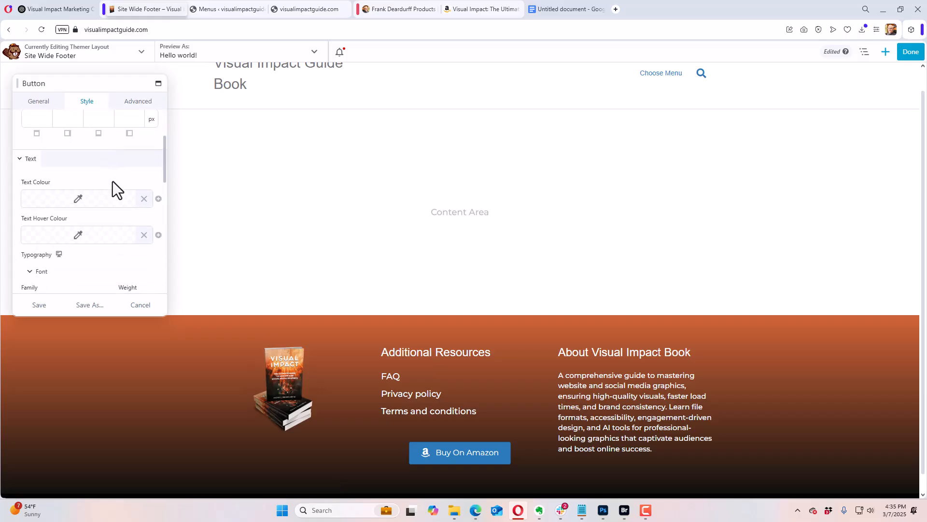
scroll(116, 190, "down", 3)
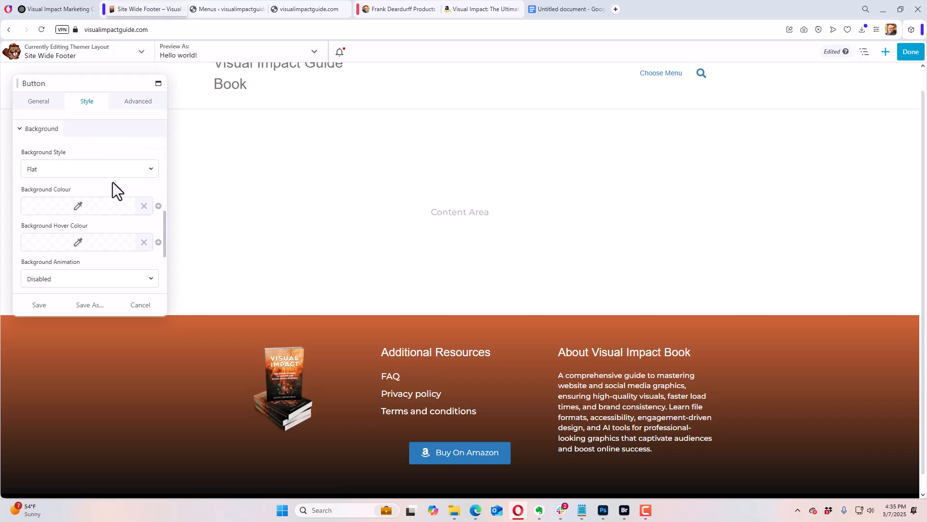
left_click(87, 158)
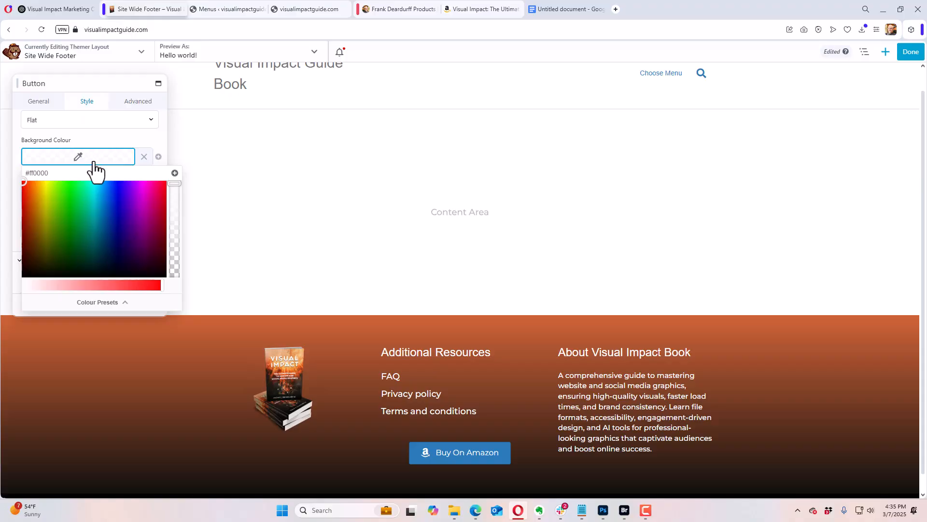
left_click(96, 301)
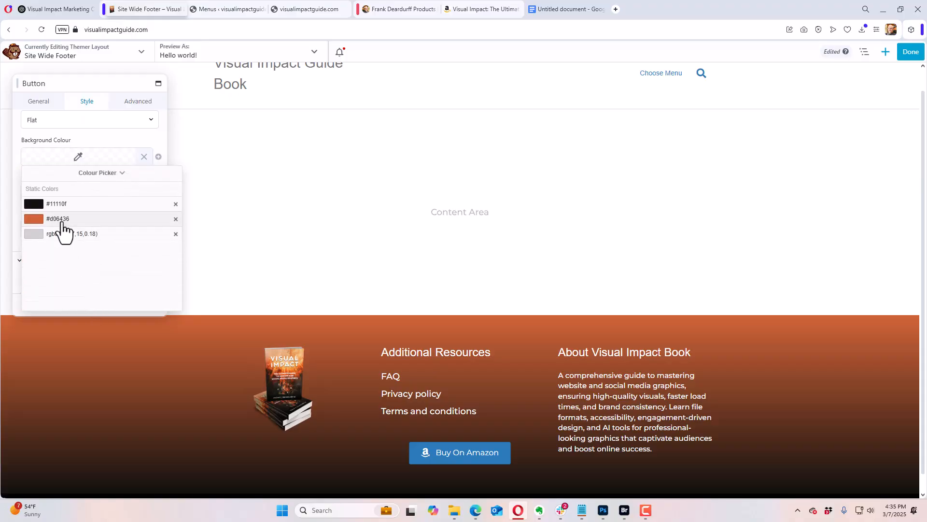
left_click(63, 220)
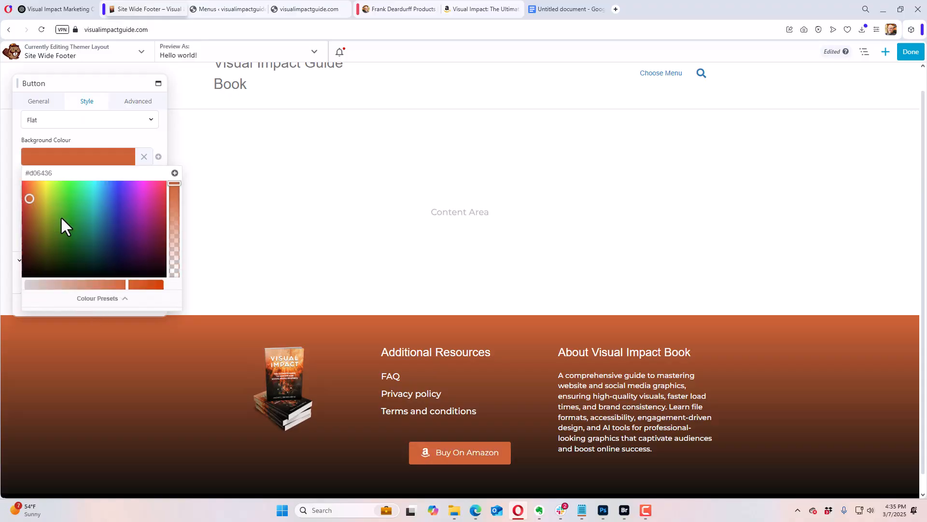
left_click(94, 137)
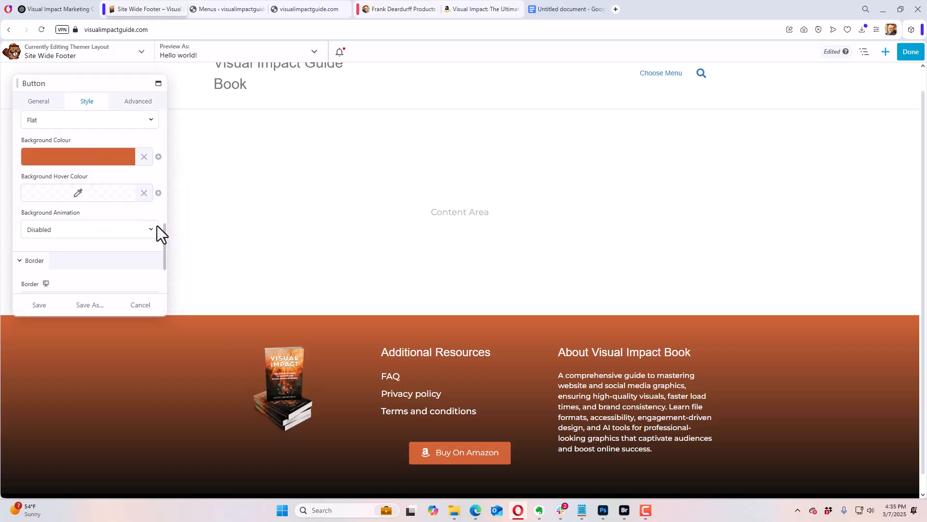
left_click(112, 126)
left_click(83, 144)
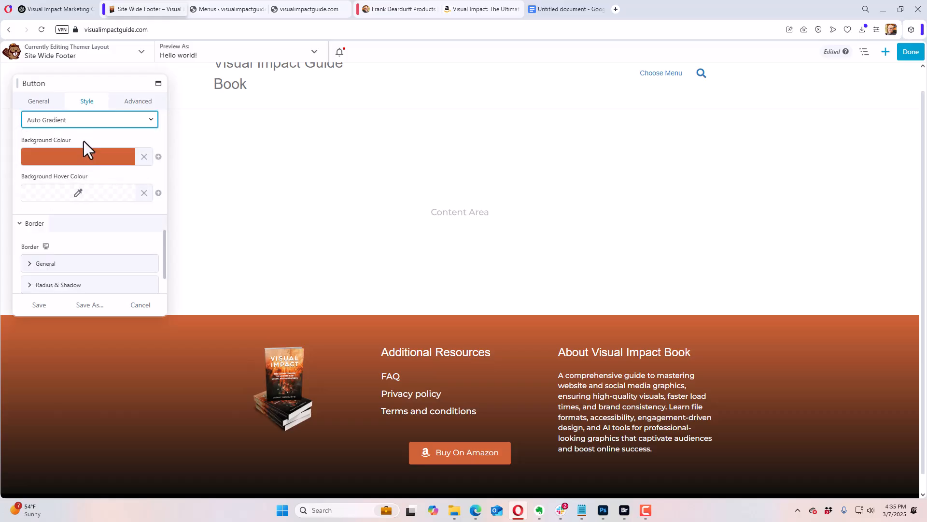
Step: Set the button's background hover colour to #a3442a, a darker shade of the orange preset #d06436
left_click(87, 194)
left_click(96, 339)
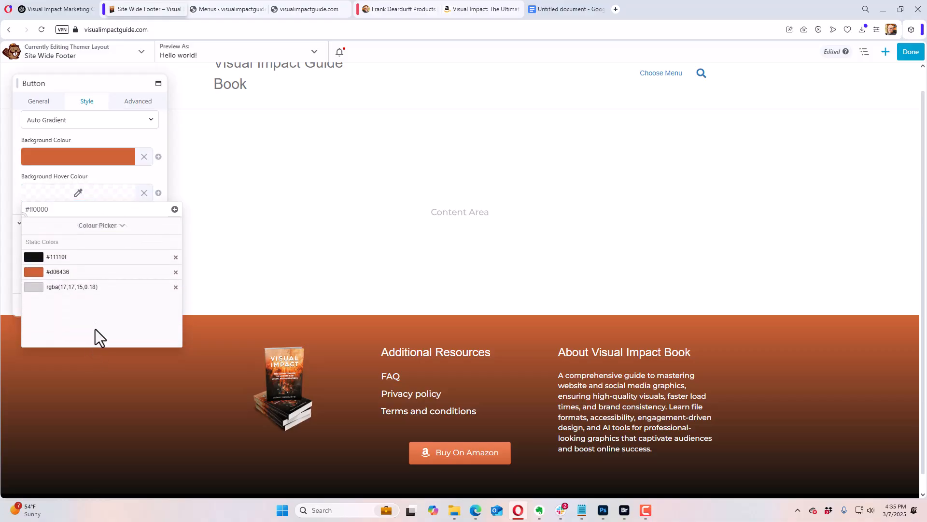
left_click(68, 256)
left_click(66, 254)
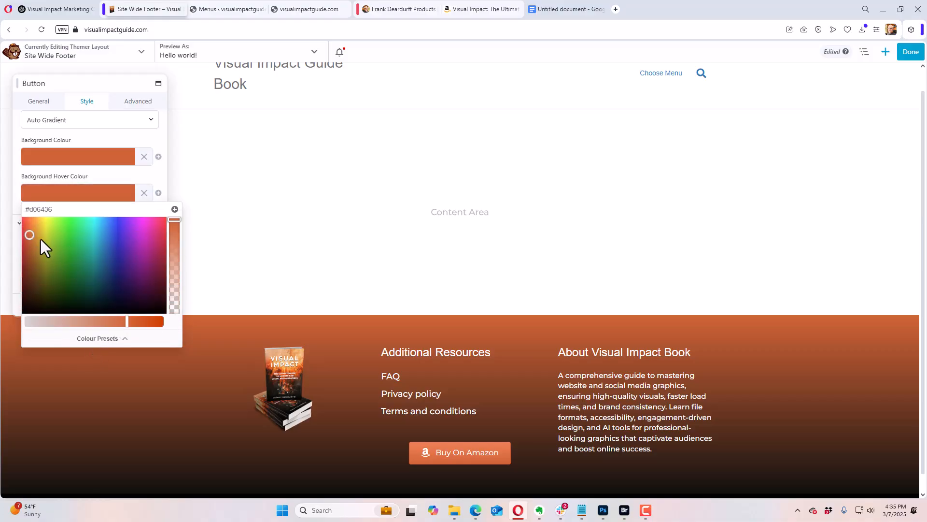
left_click_drag(29, 233, 31, 247)
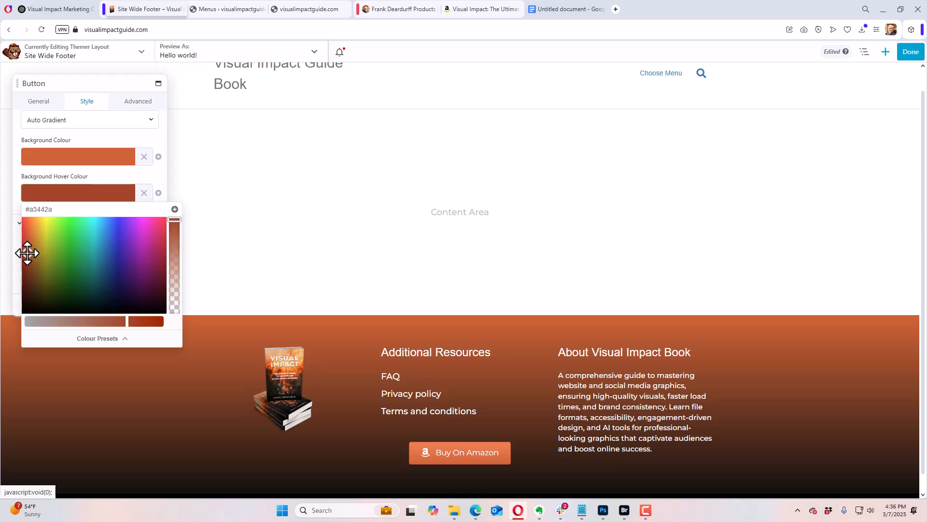
left_click(87, 141)
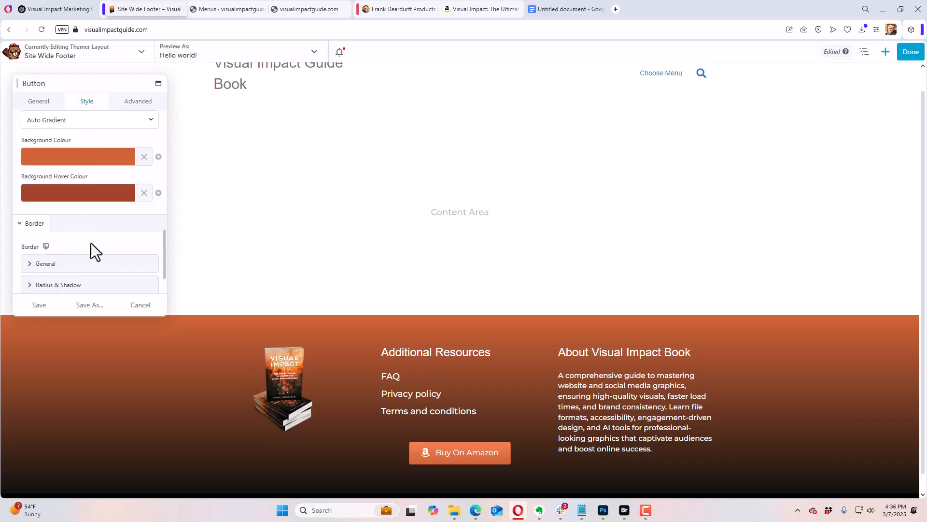
Step: Left-align the "Buy On Amazon" button and save its settings
scroll(90, 242, "up", 8)
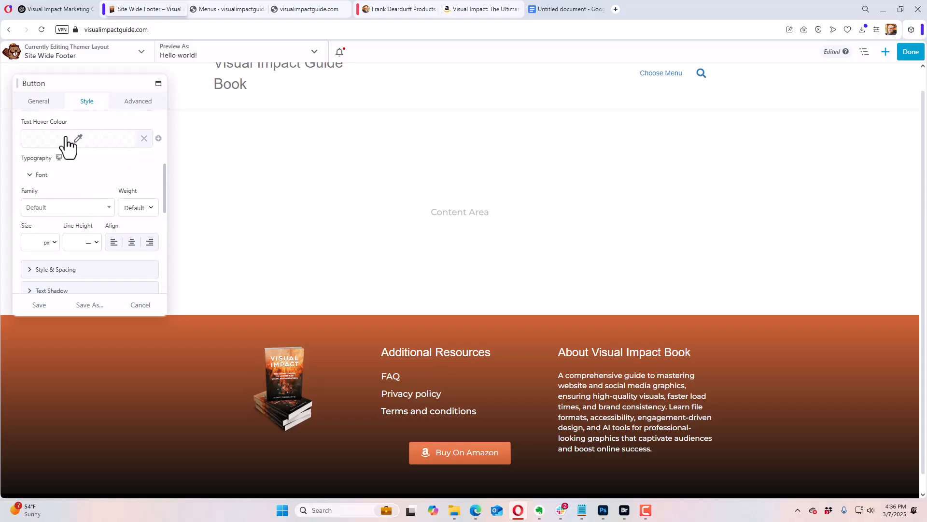
scroll(84, 169, "up", 5)
left_click(29, 179)
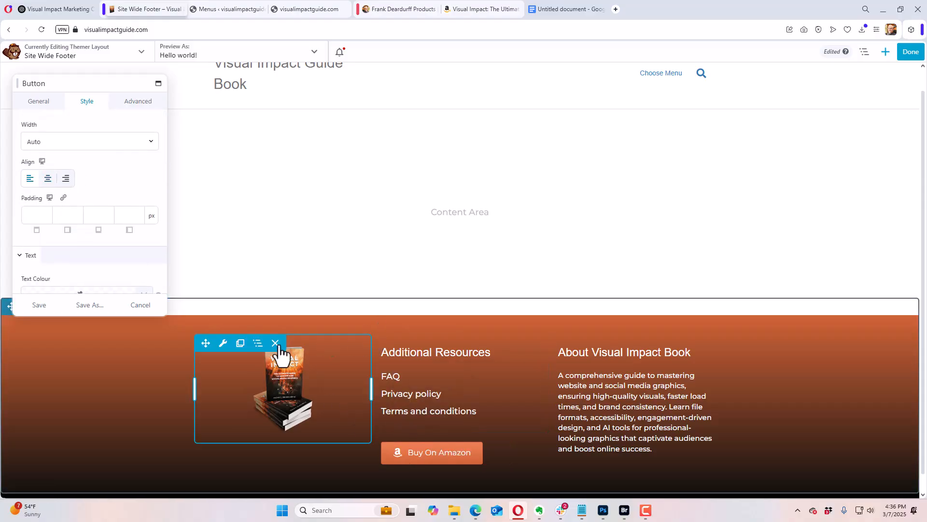
left_click(43, 306)
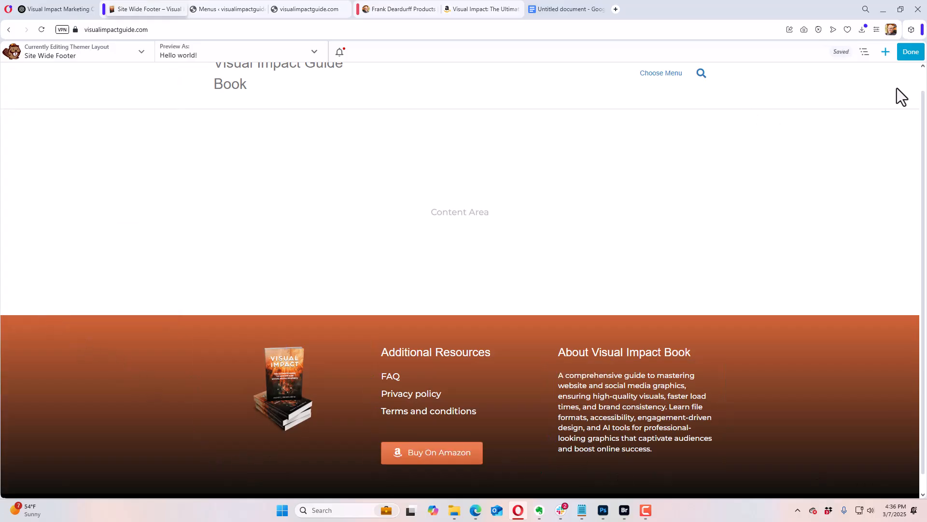
Step: Publish the Site Wide Footer layout and go to the WordPress dashboard
left_click(909, 54)
left_click(869, 52)
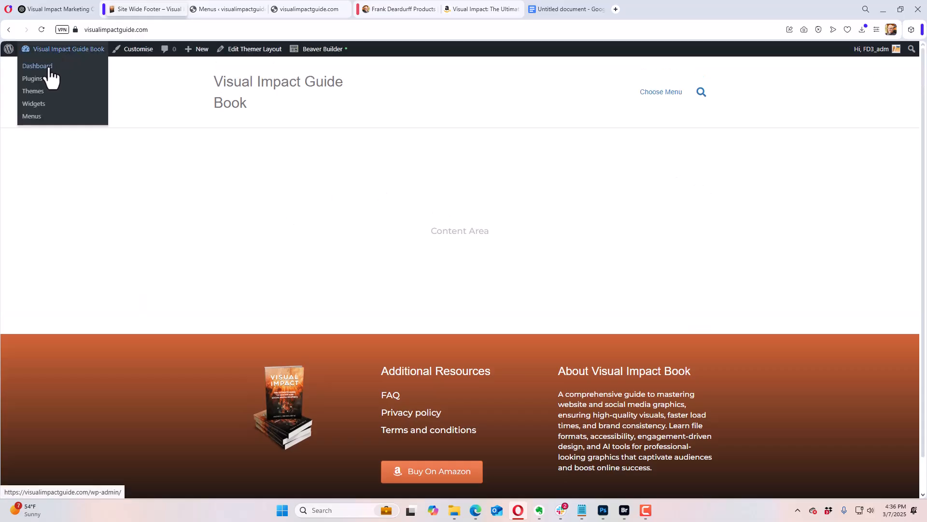
left_click(49, 68)
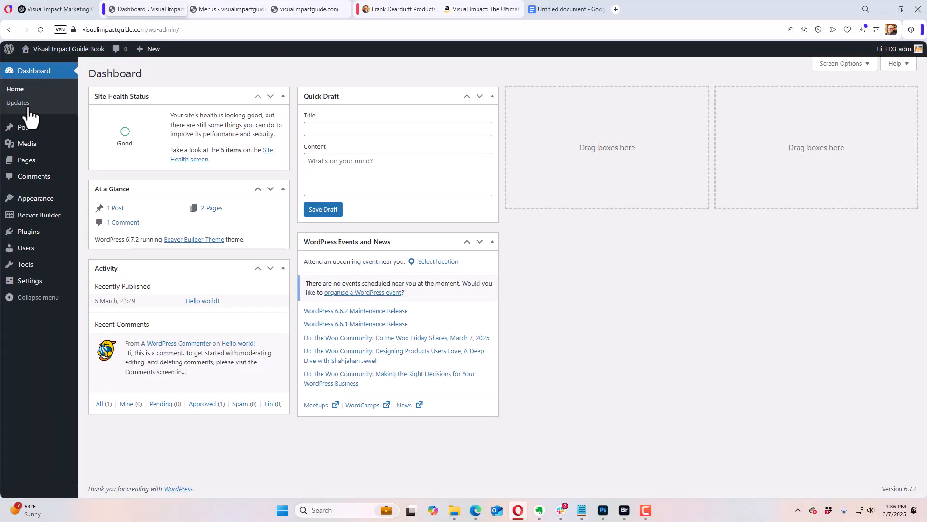
Step: Open the Visual Impact front page from the list of pages and launch Beaver Builder for it
mouse_move(35, 162)
left_click(90, 164)
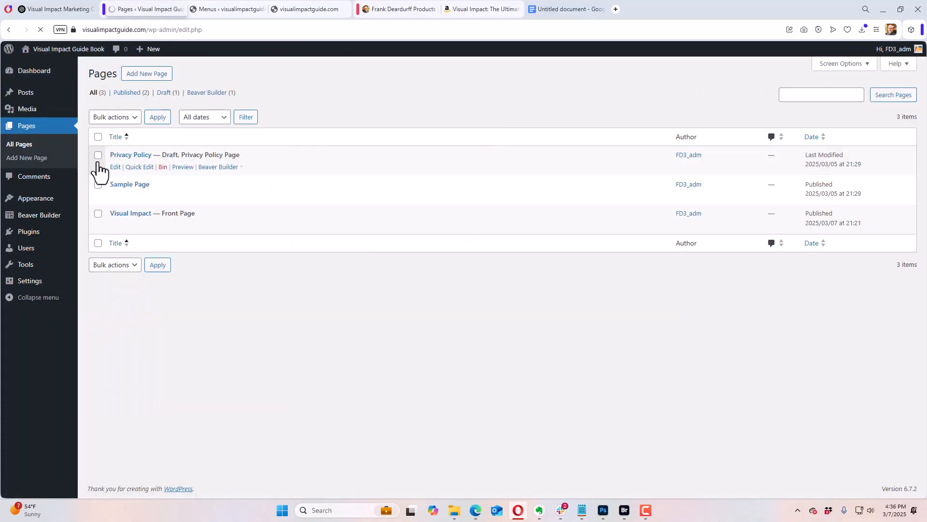
left_click(136, 216)
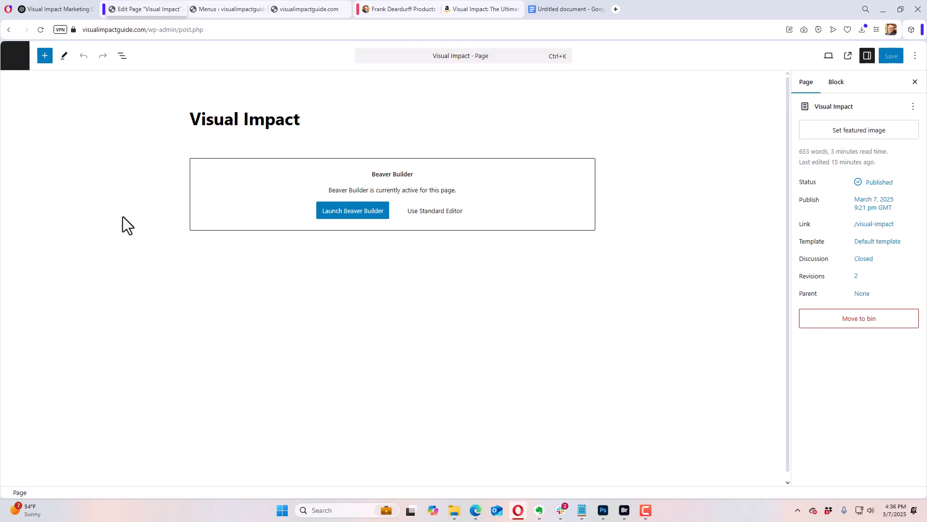
left_click(349, 215)
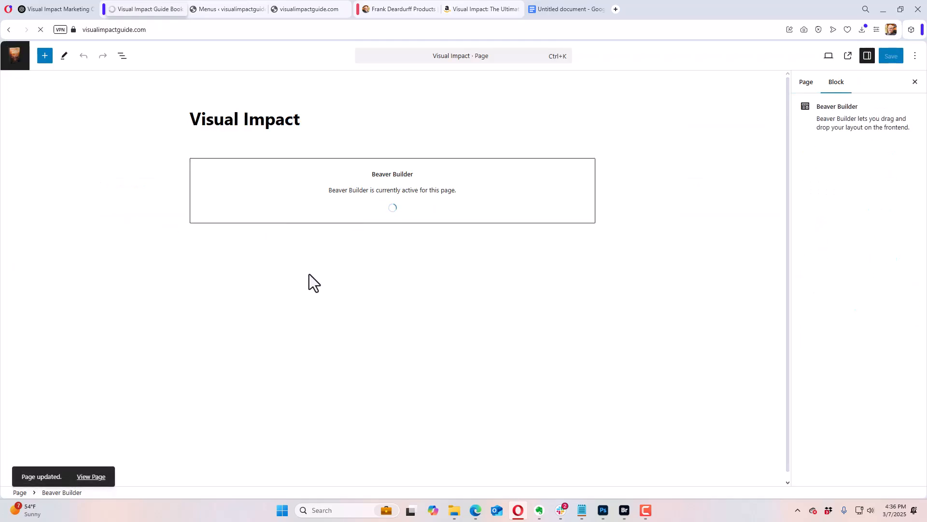
Step: Set the bottom padding of the "Why This Book?" row to 80 px and save the row settings
scroll(309, 273, "down", 6)
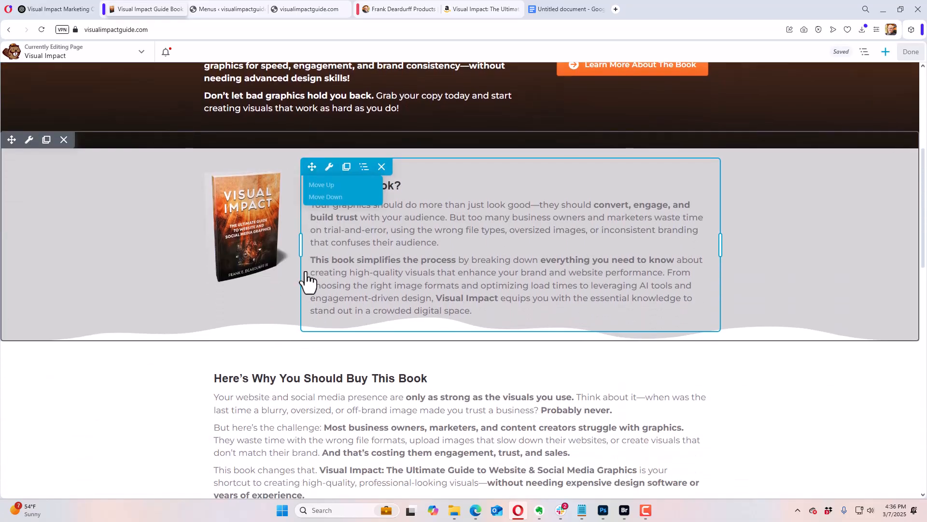
mouse_move(330, 169)
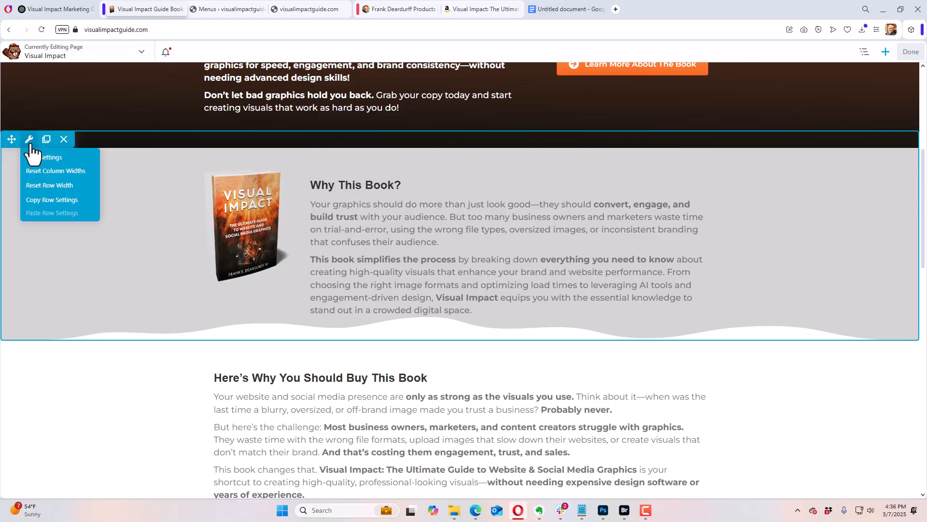
left_click(35, 157)
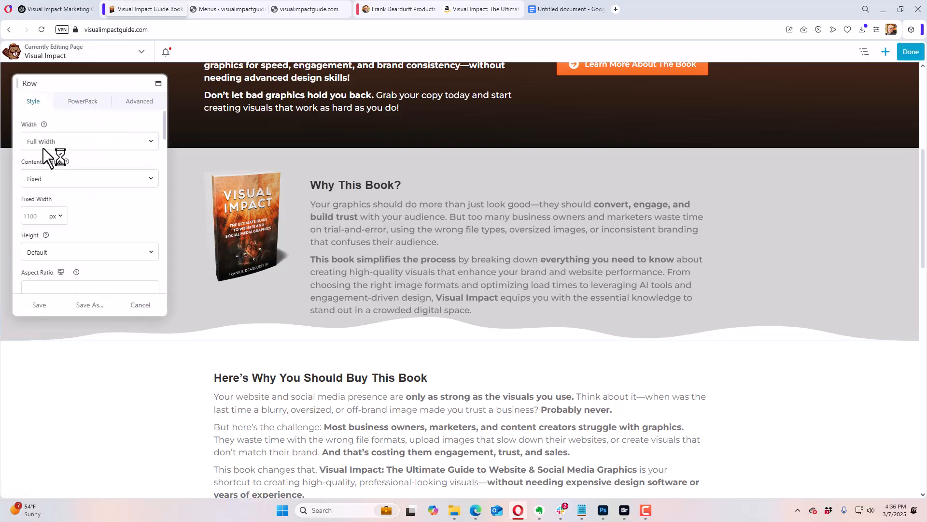
left_click(128, 102)
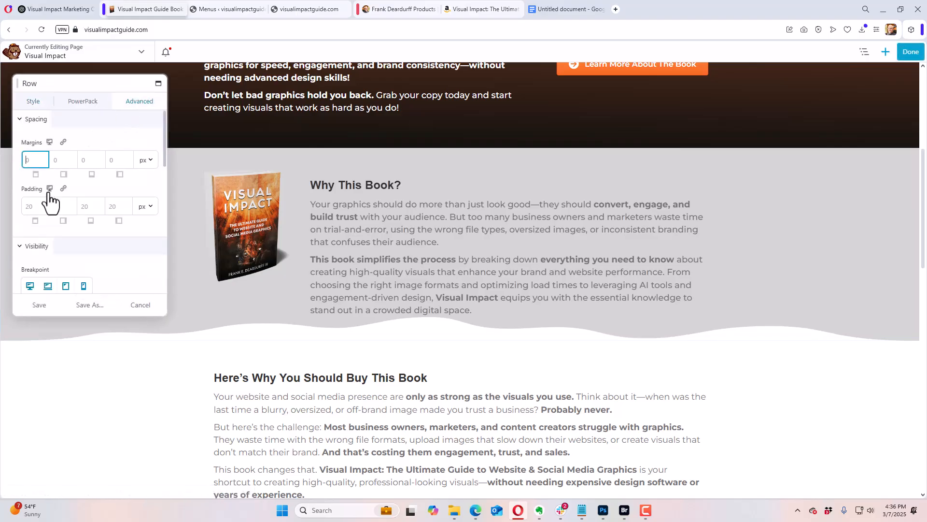
left_click(92, 207)
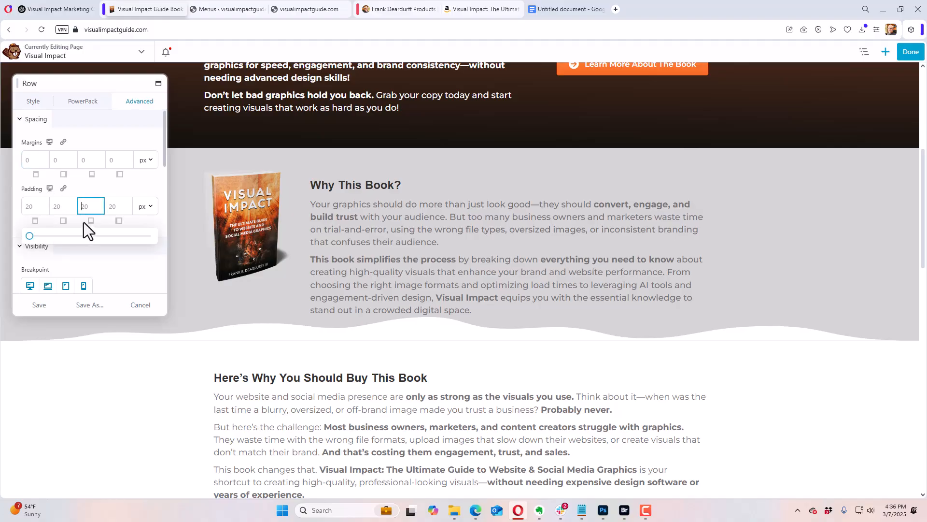
left_click_drag(30, 237, 132, 249)
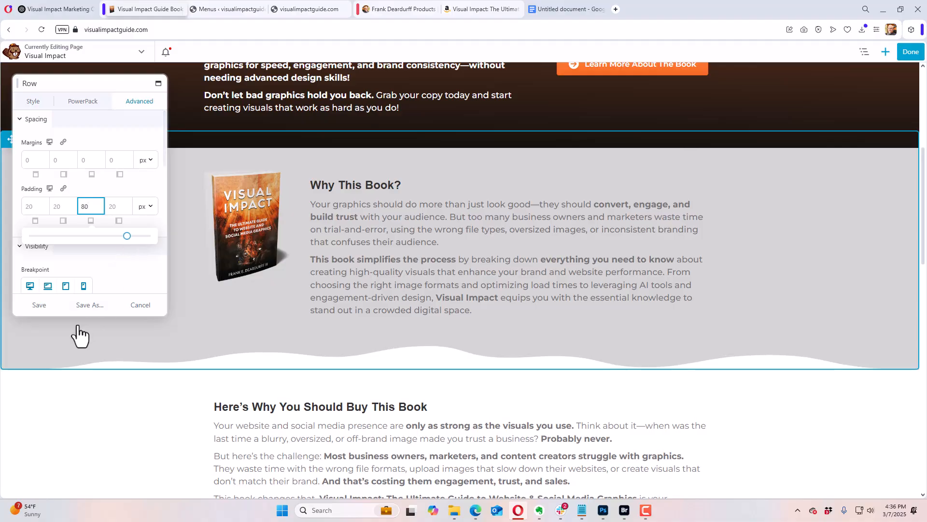
left_click(39, 305)
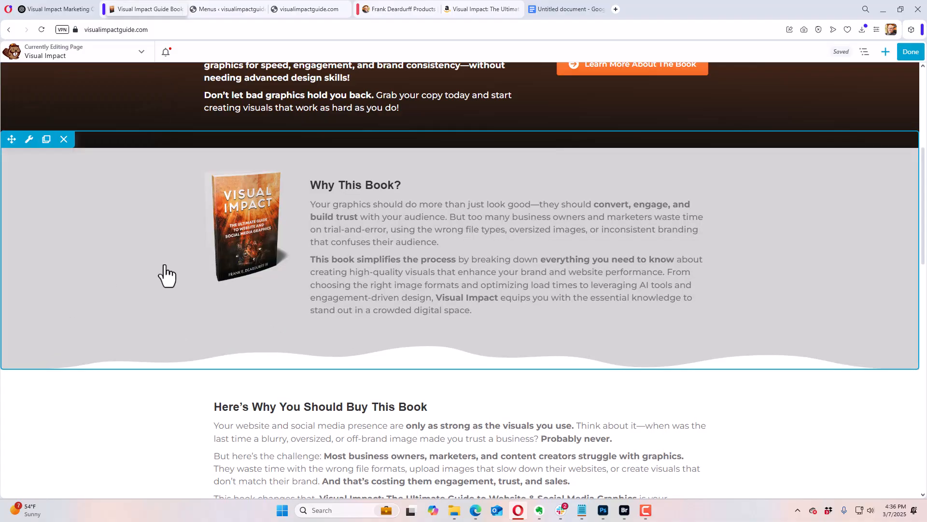
Step: Publish the Visual Impact page and look over the live page down to the footer
left_click(911, 52)
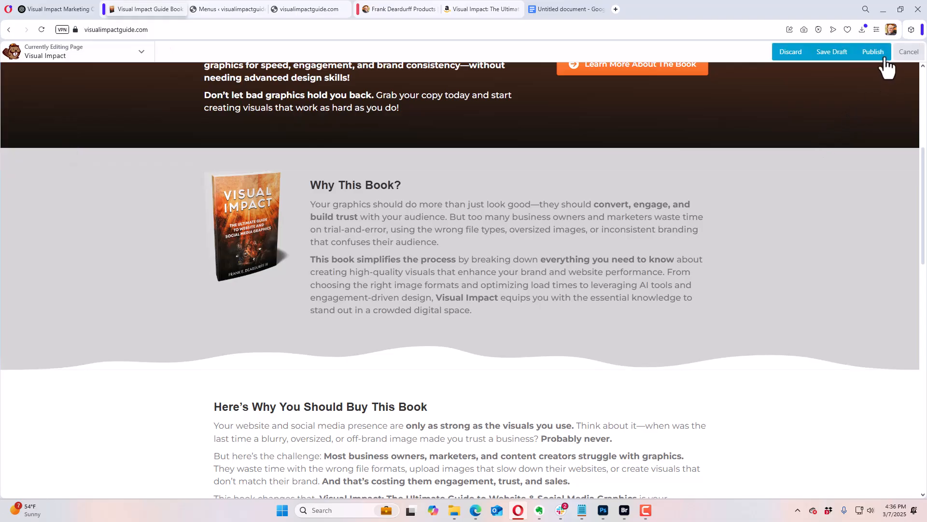
left_click(876, 52)
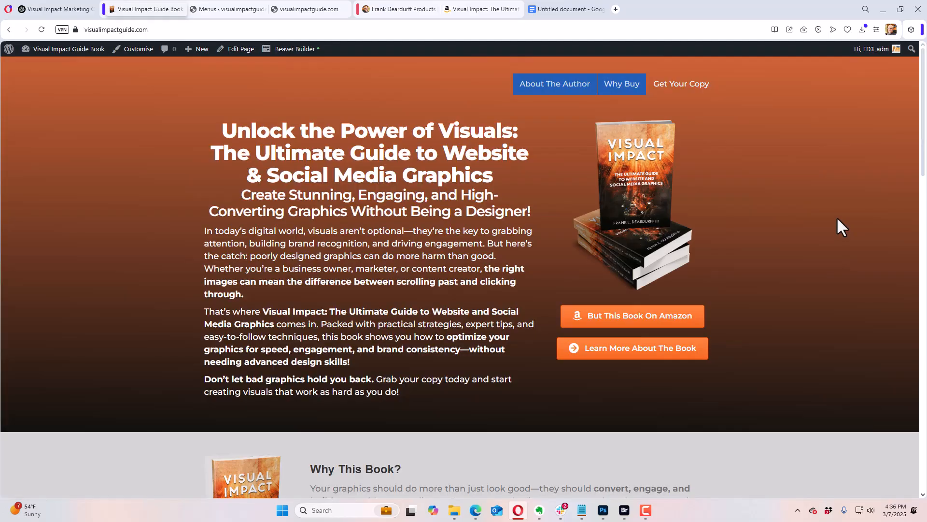
scroll(837, 217, "down", 10)
scroll(836, 220, "down", 10)
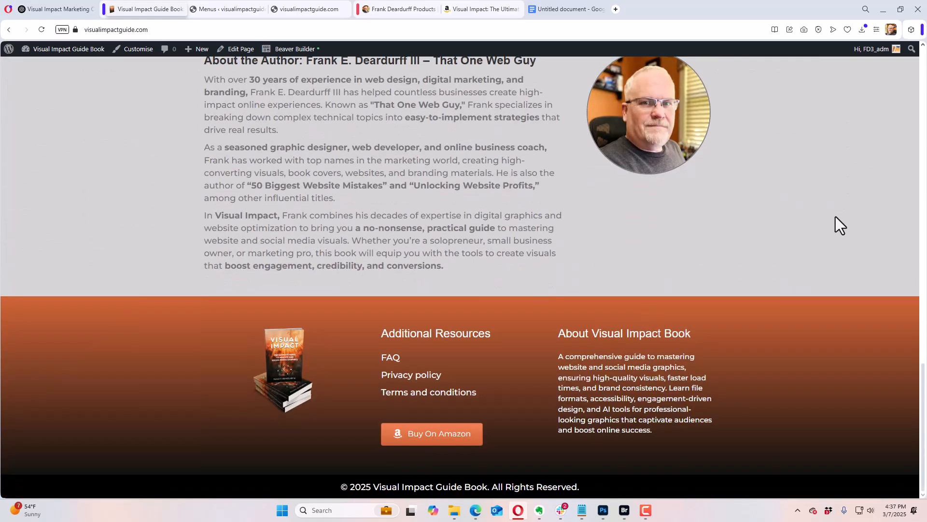
scroll(836, 216, "up", 15)
scroll(834, 215, "up", 5)
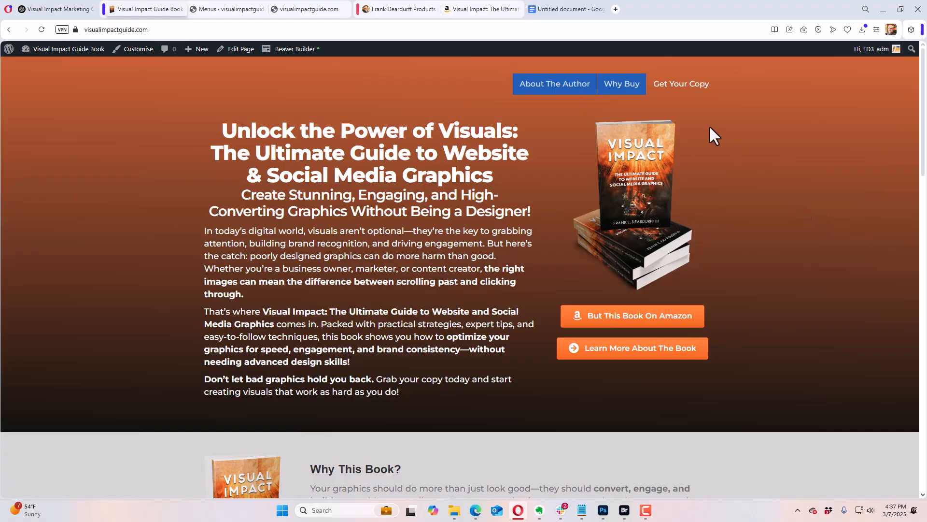
Step: Test the "Why Buy" and "About The Author" header menu links on the live page
left_click(622, 84)
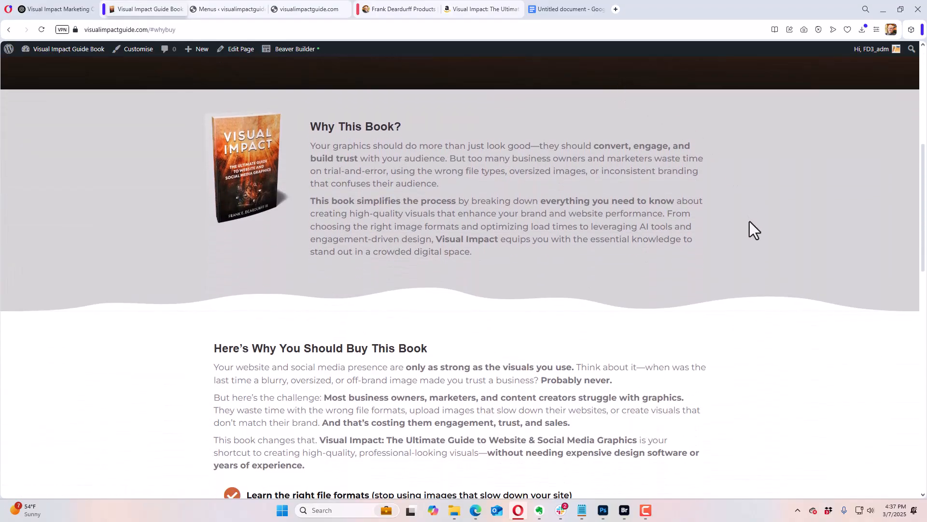
scroll(749, 221, "up", 5)
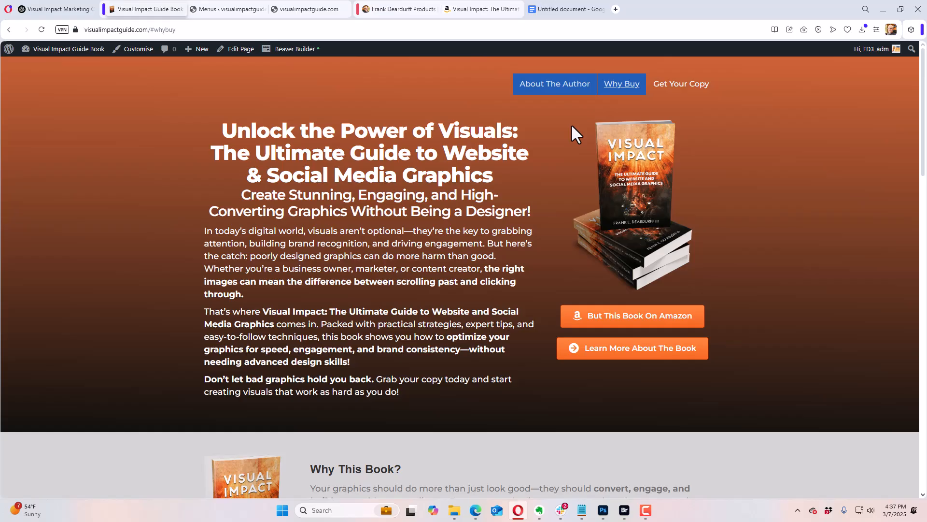
left_click(568, 82)
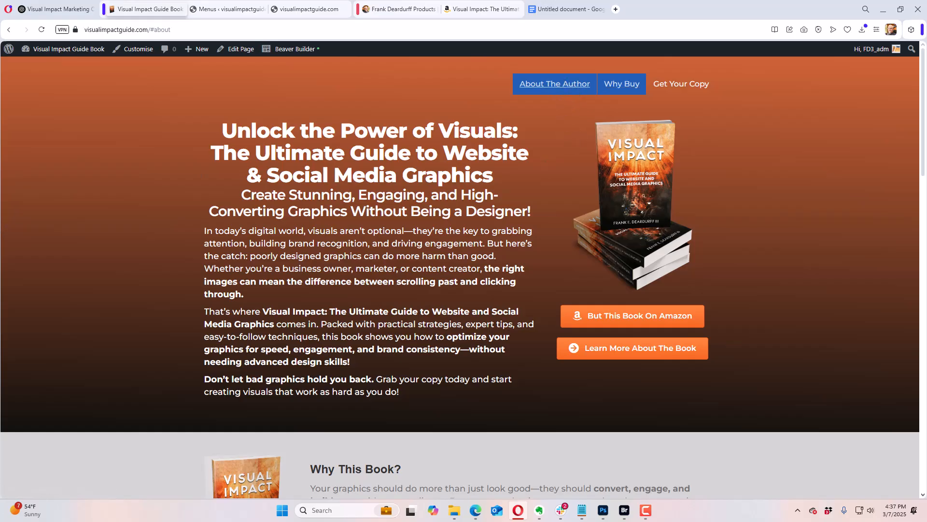
Step: Go back to the dashboard's page list, open the Visual Impact front page and launch Beaver Builder for it
mouse_move(71, 48)
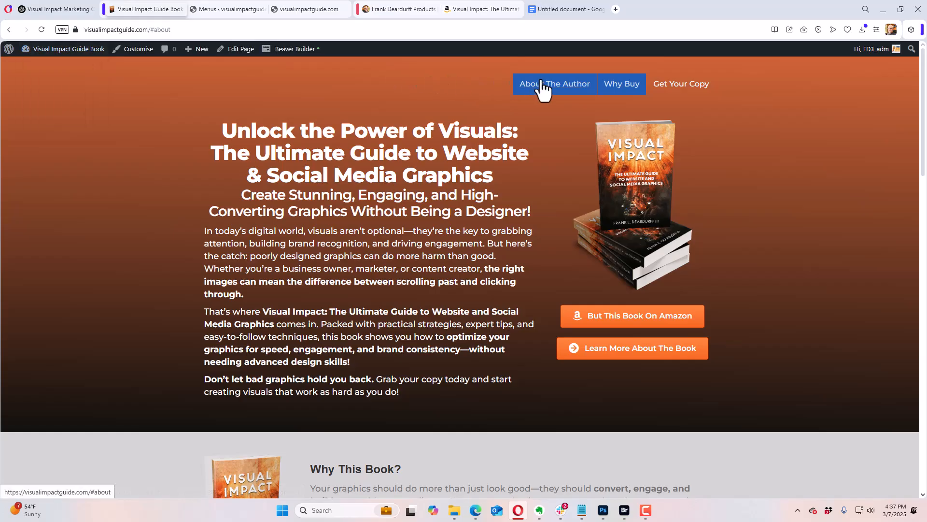
left_click(58, 66)
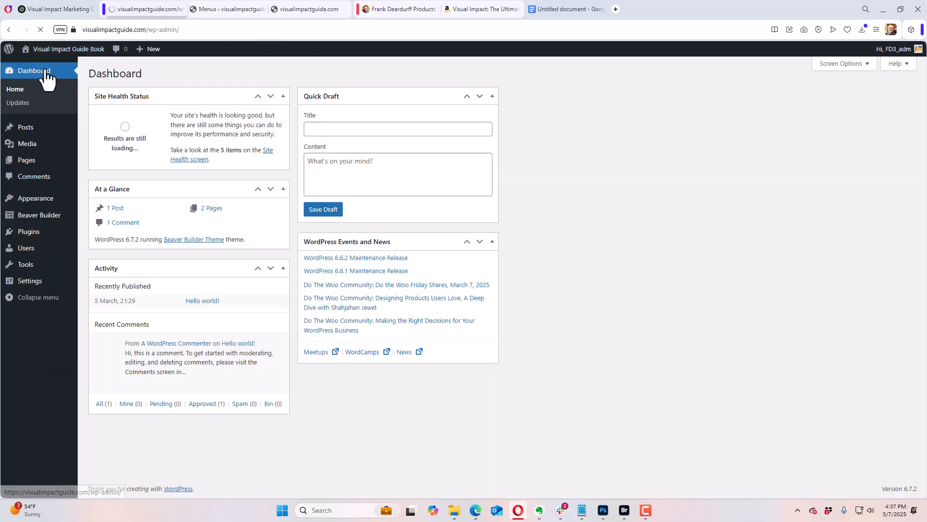
mouse_move(30, 165)
left_click(98, 162)
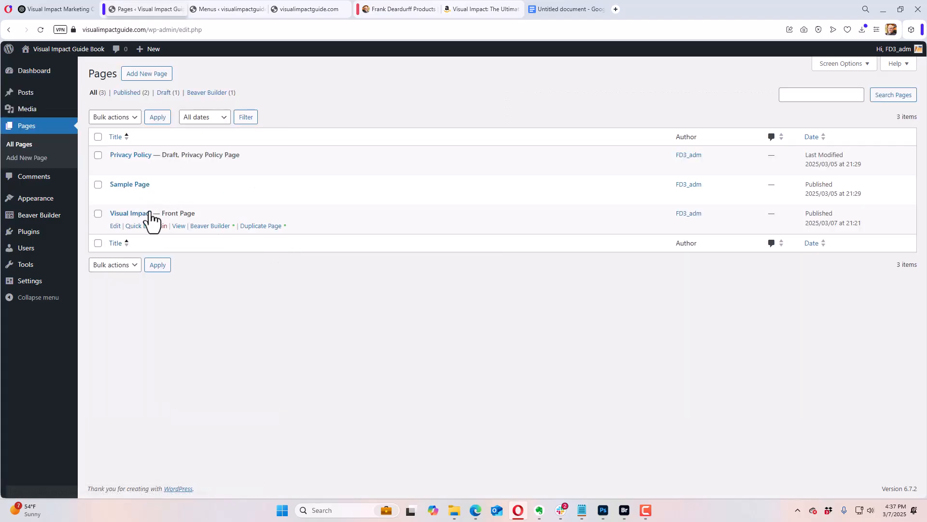
left_click(140, 213)
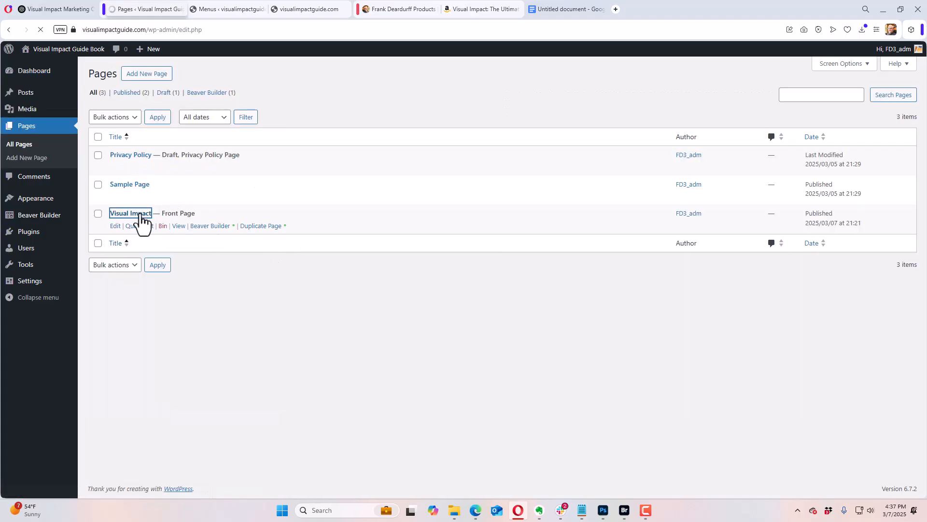
left_click(387, 209)
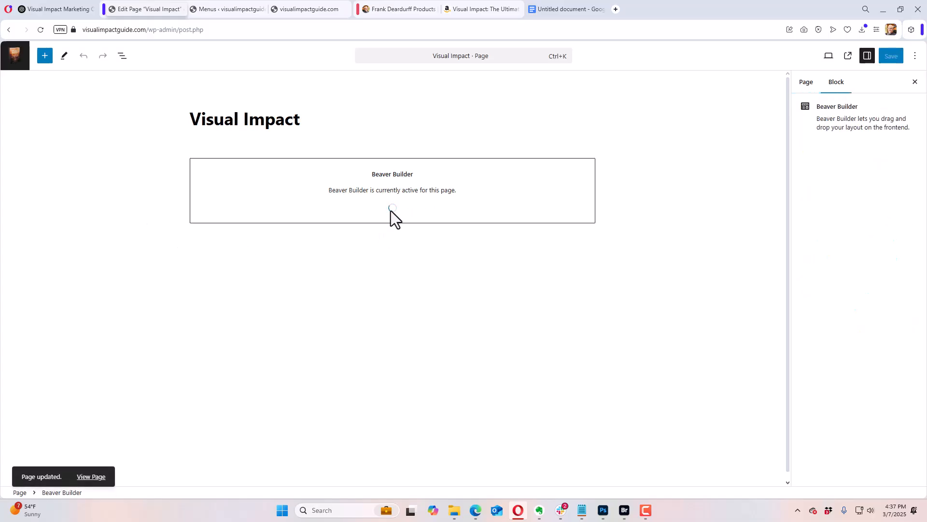
Step: Give the "About the Author" row the HTML element ID "about" and save the row settings
scroll(393, 215, "down", 15)
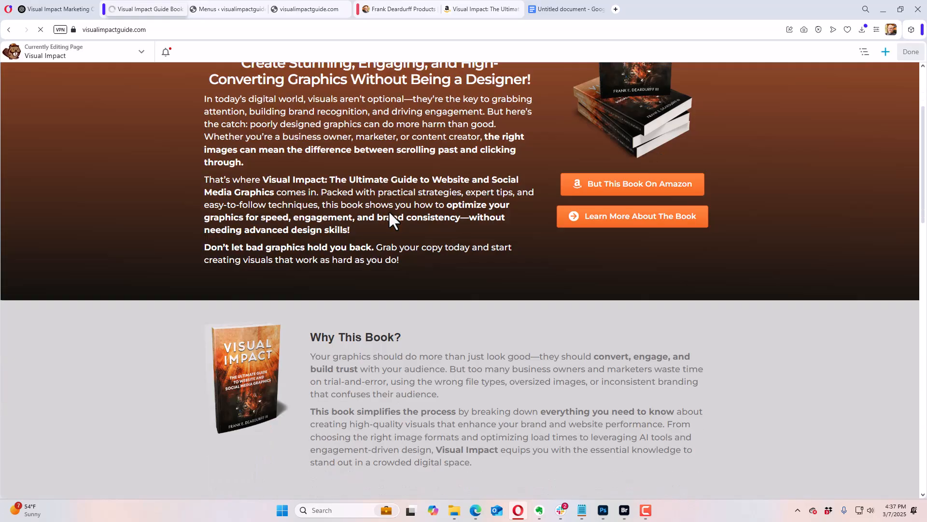
scroll(394, 225, "down", 10)
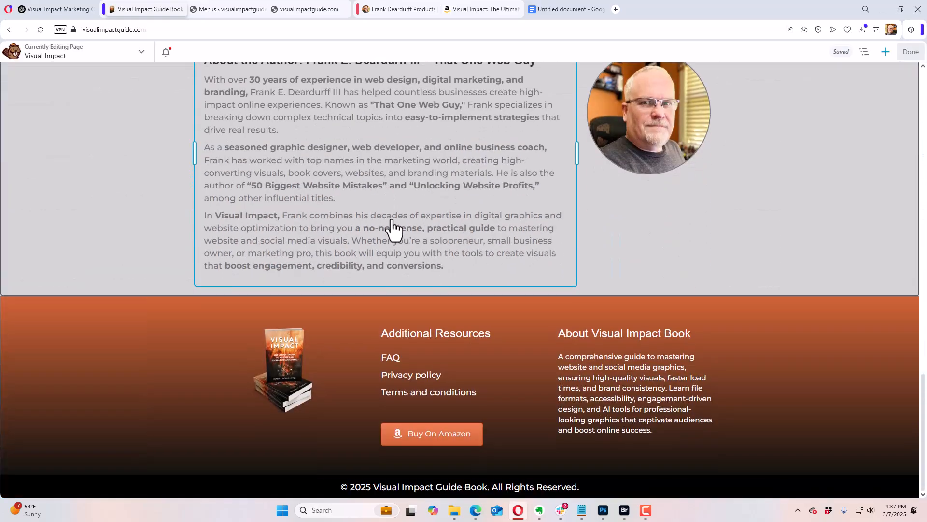
scroll(390, 223, "up", 4)
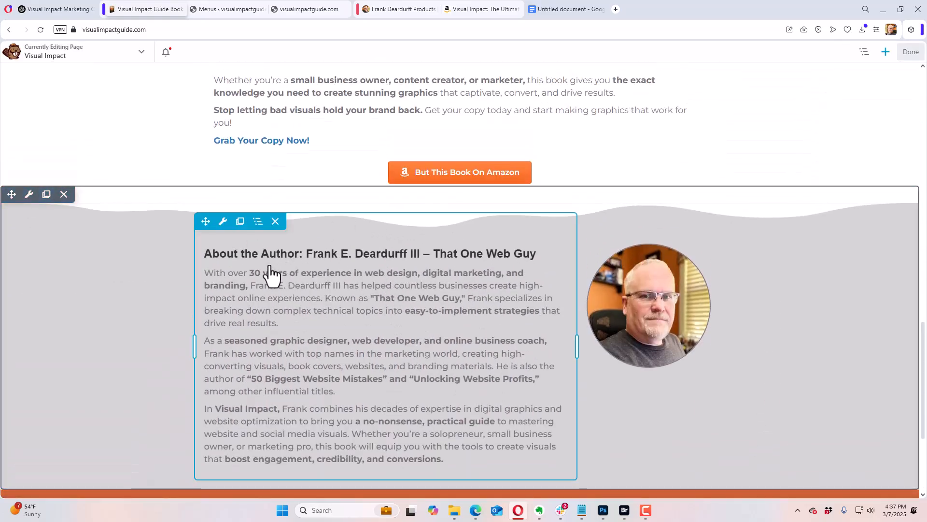
mouse_move(30, 207)
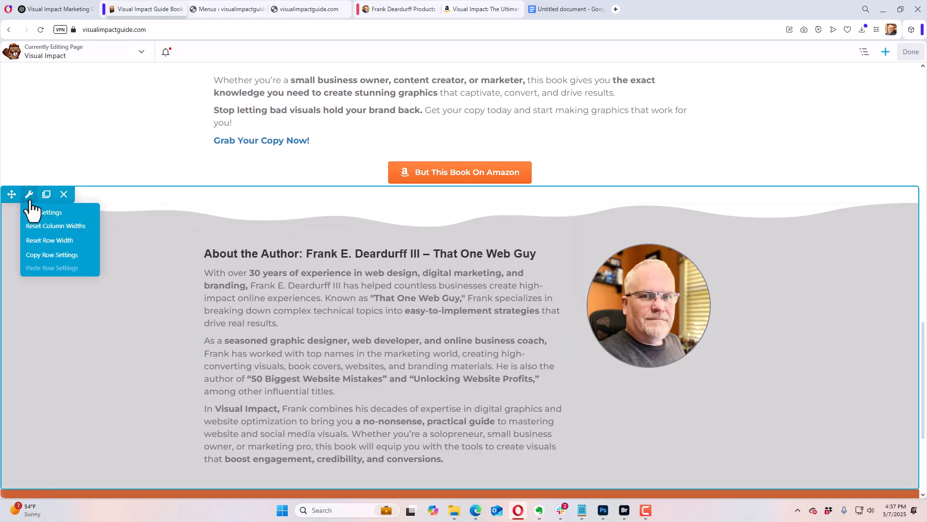
left_click(36, 212)
scroll(128, 202, "down", 6)
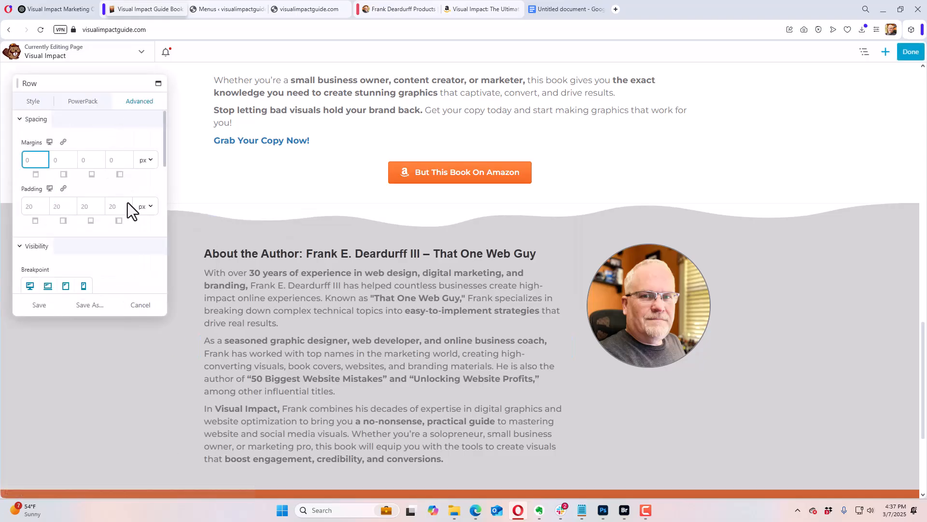
scroll(150, 225, "down", 2)
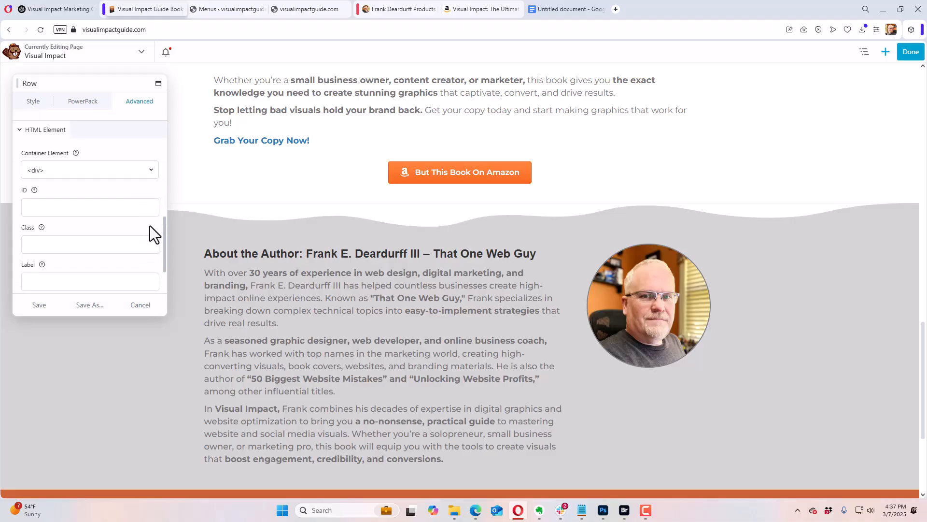
left_click(77, 209)
type("about")
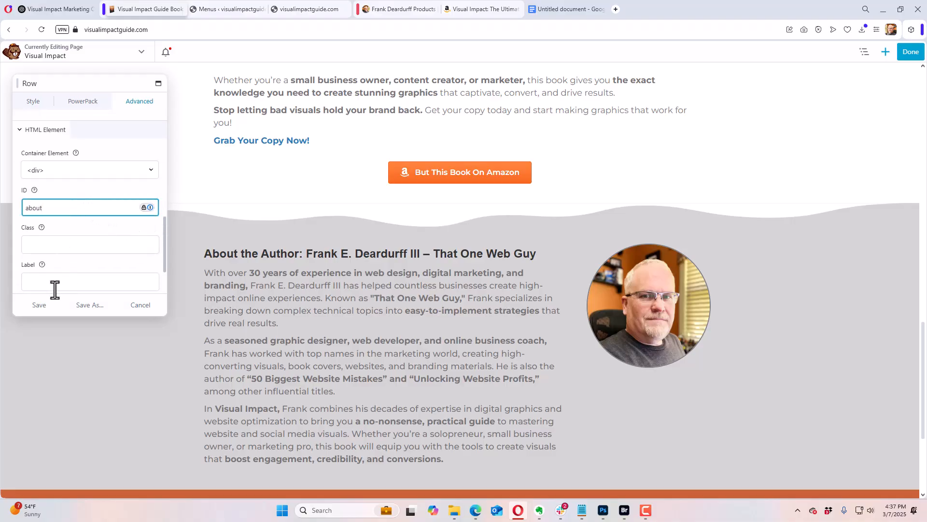
left_click(39, 304)
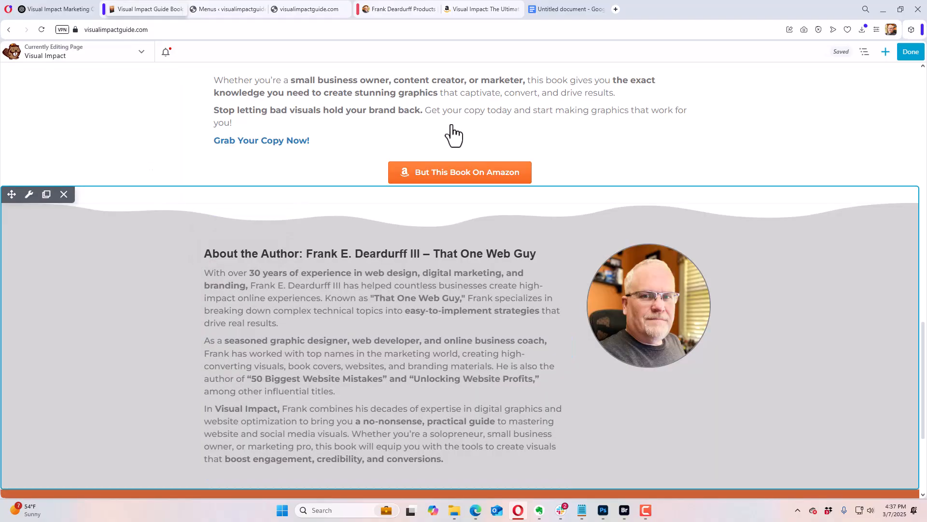
Step: Publish the Visual Impact page and reload the site's front page in its other browser tab
left_click(906, 57)
left_click(876, 54)
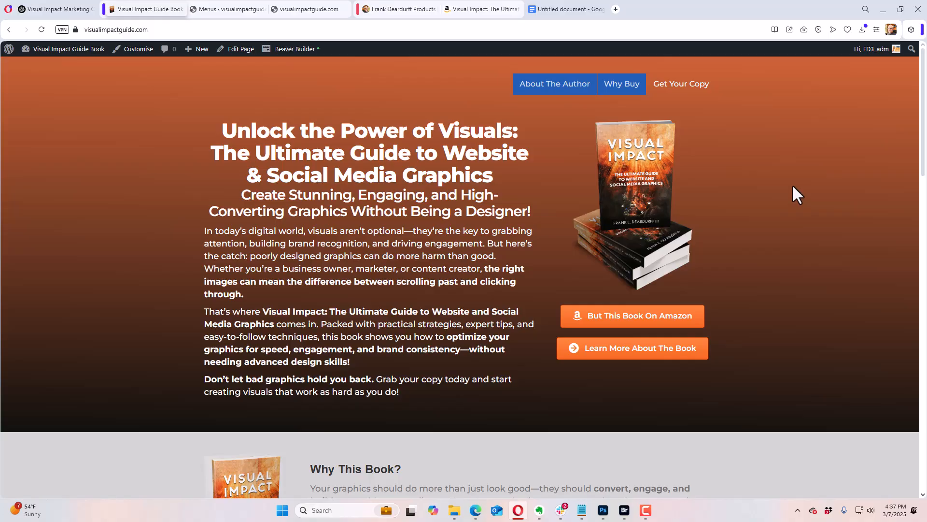
left_click(236, 9)
left_click(283, 11)
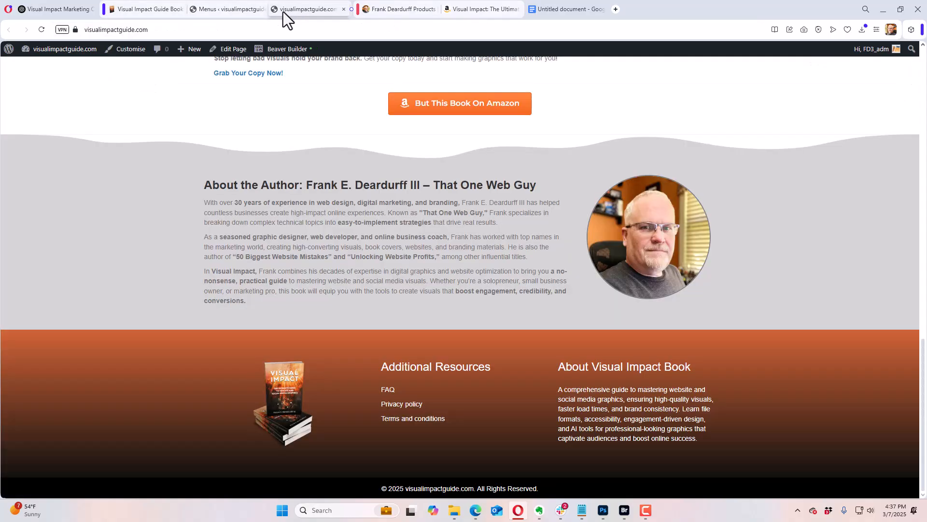
left_click(43, 29)
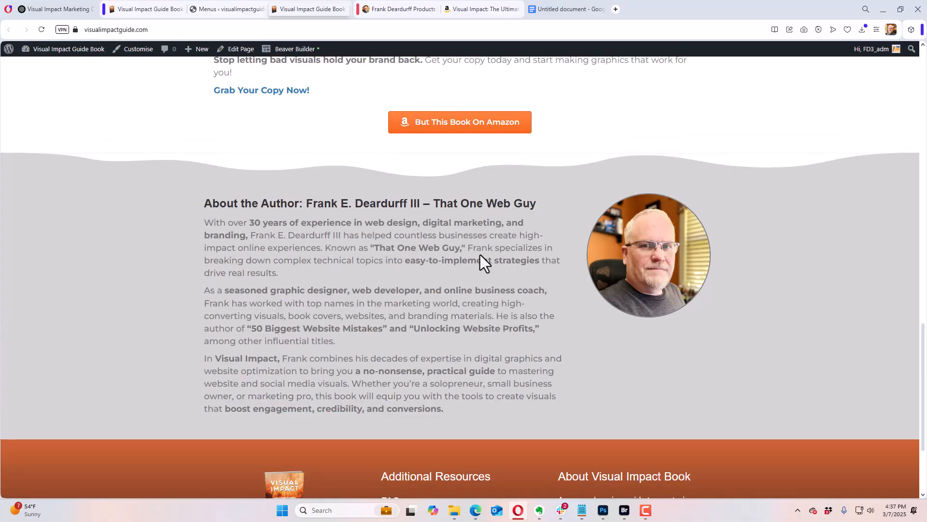
Step: Test the "About The Author" menu link and examine the author section and the footer beneath it
scroll(480, 254, "up", 20)
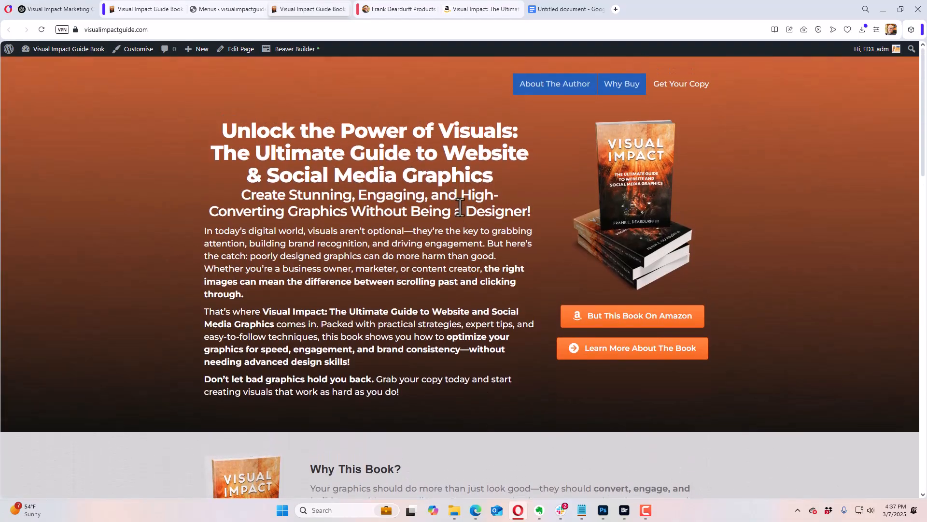
left_click(563, 92)
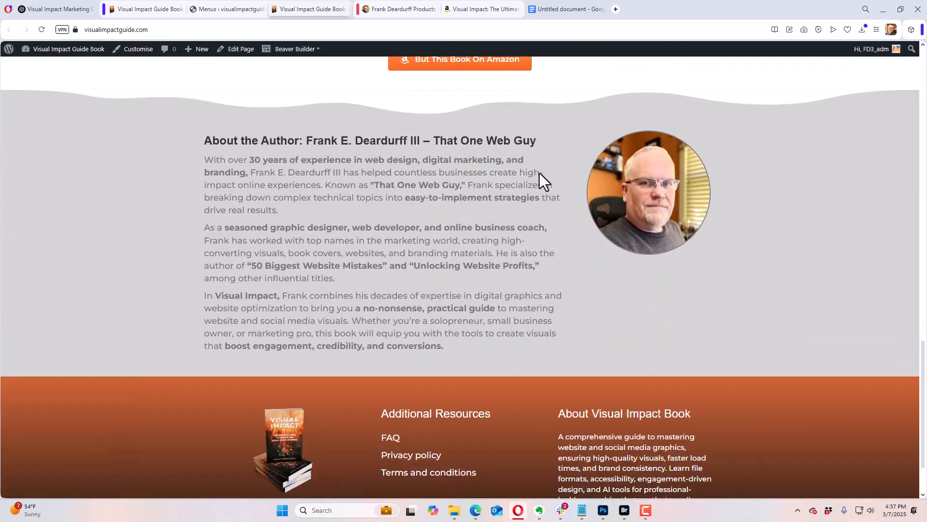
scroll(524, 333, "down", 3)
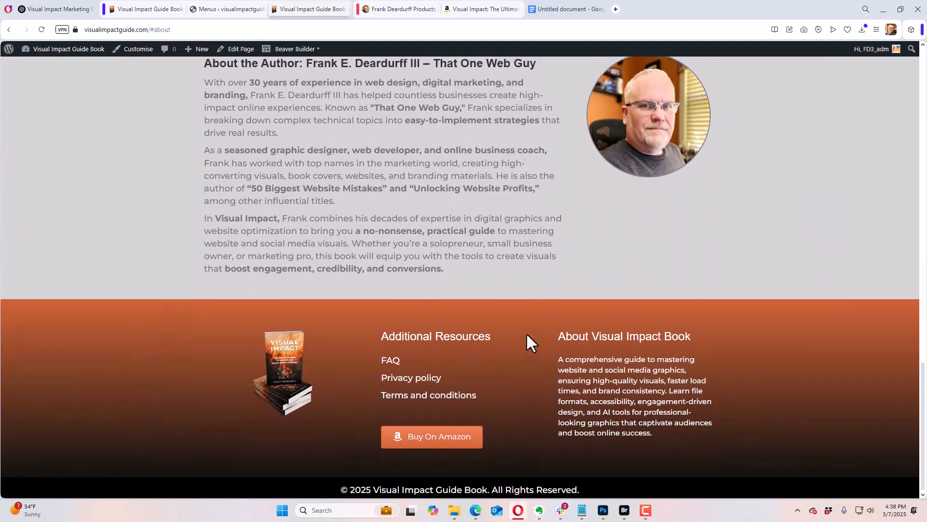
scroll(524, 333, "up", 2)
scroll(523, 333, "down", 1)
scroll(482, 404, "down", 1)
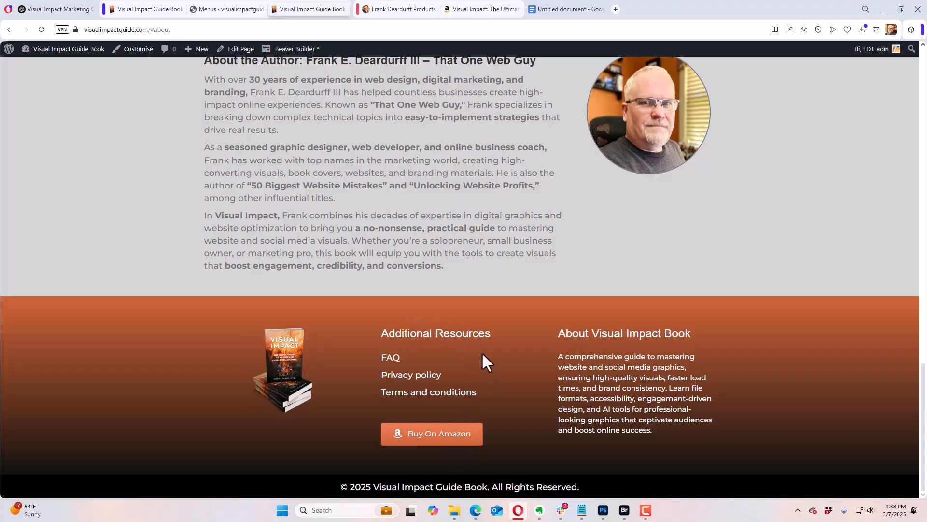
scroll(508, 369, "up", 4)
scroll(509, 367, "down", 2)
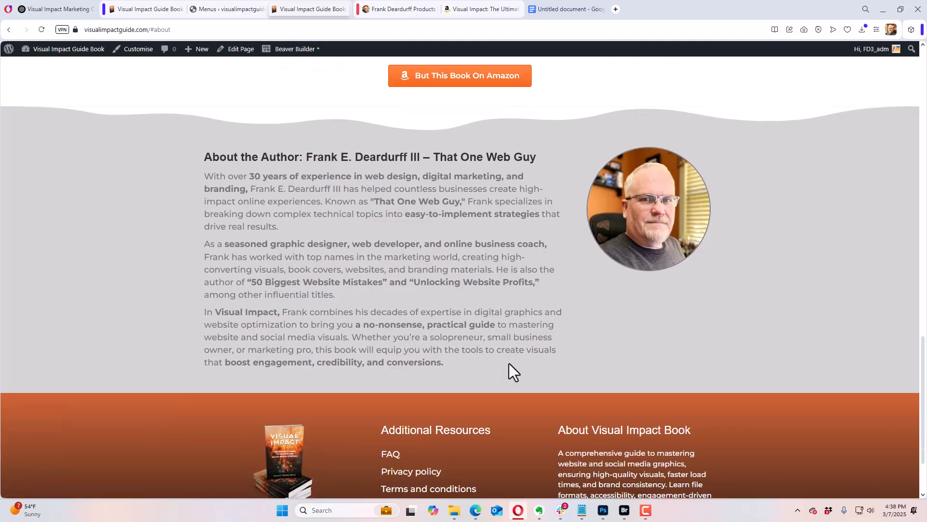
Step: Switch to the Visual Impact book's Amazon product page and open the author's Amazon page from it
scroll(509, 361, "down", 2)
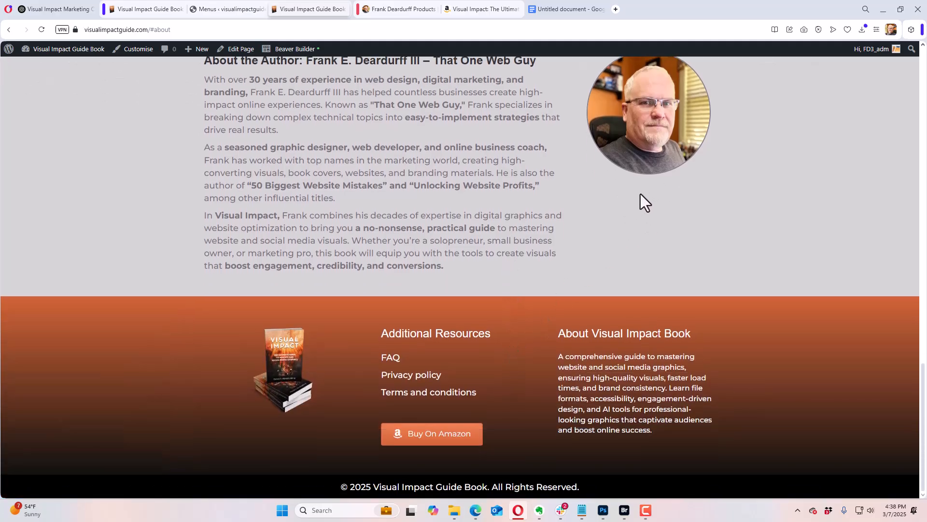
scroll(645, 226, "up", 3)
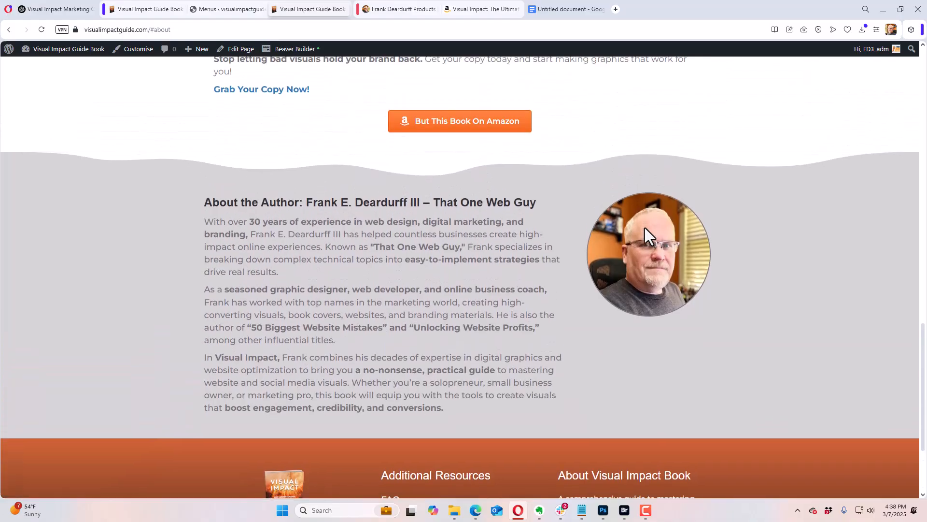
scroll(645, 228, "down", 2)
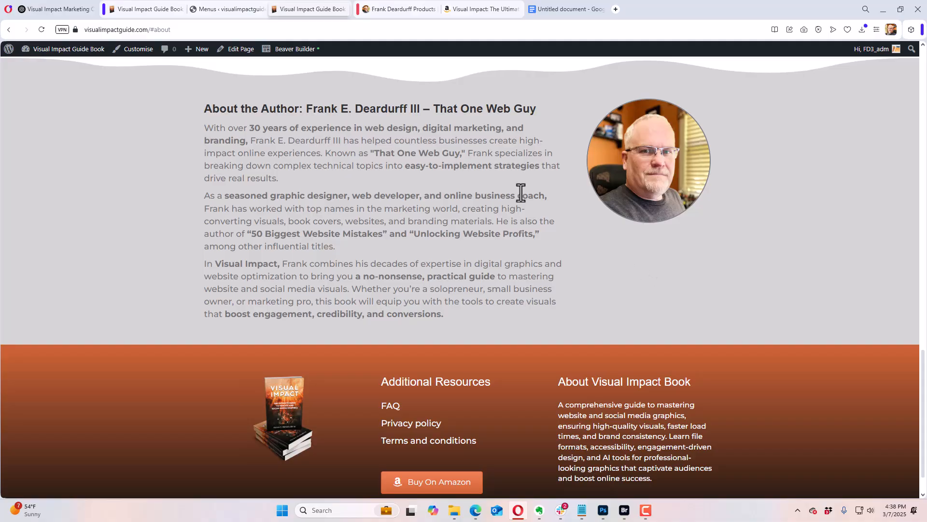
left_click(389, 11)
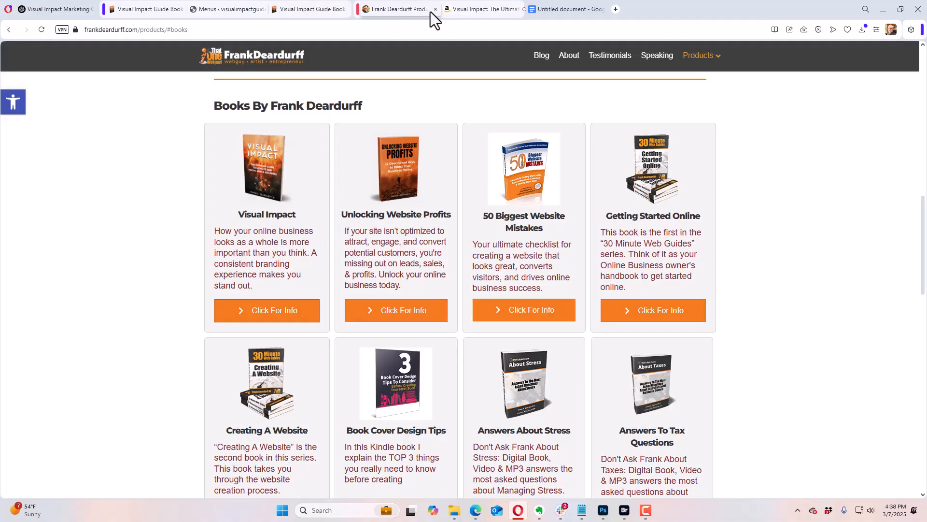
left_click(484, 11)
left_click(400, 13)
scroll(420, 207, "up", 1)
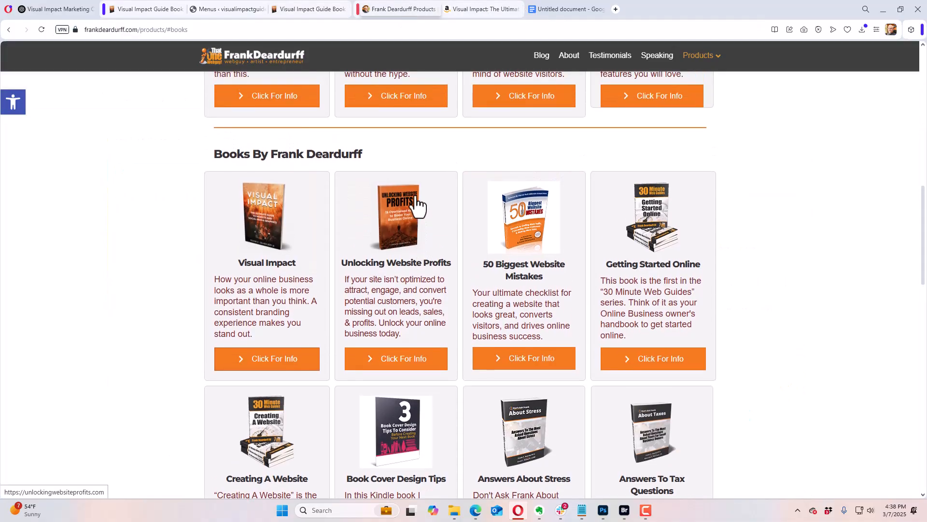
left_click(478, 11)
scroll(266, 332, "down", 3)
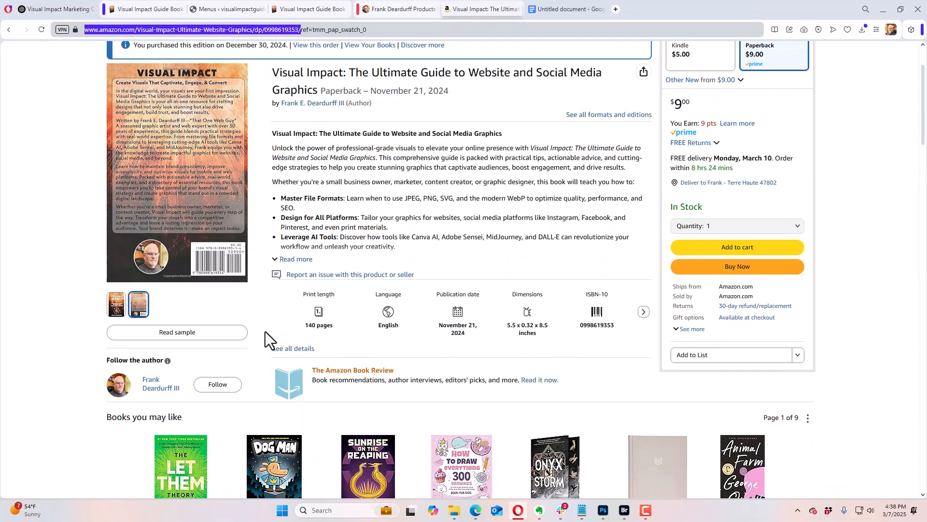
left_click(157, 382)
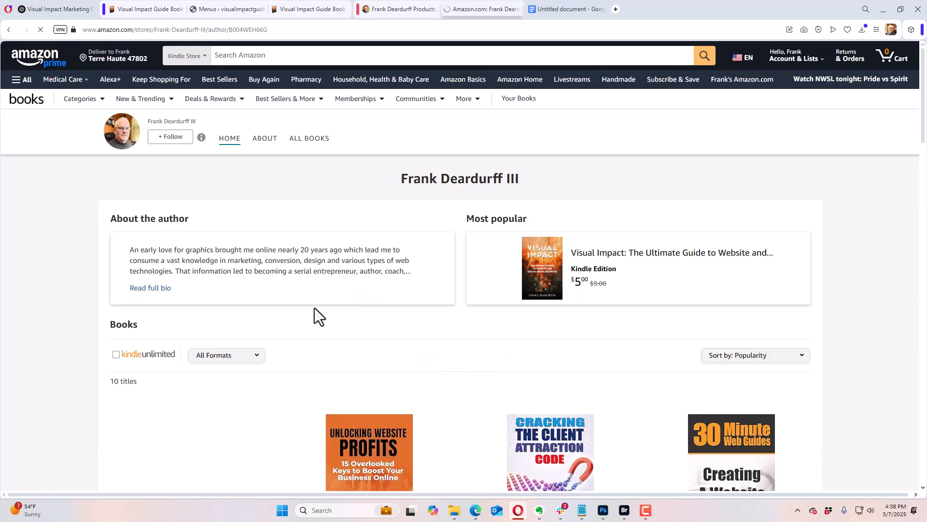
Step: Look through the titles on the author's Amazon page and copy the page's web address
scroll(372, 271, "down", 4)
scroll(389, 273, "down", 8)
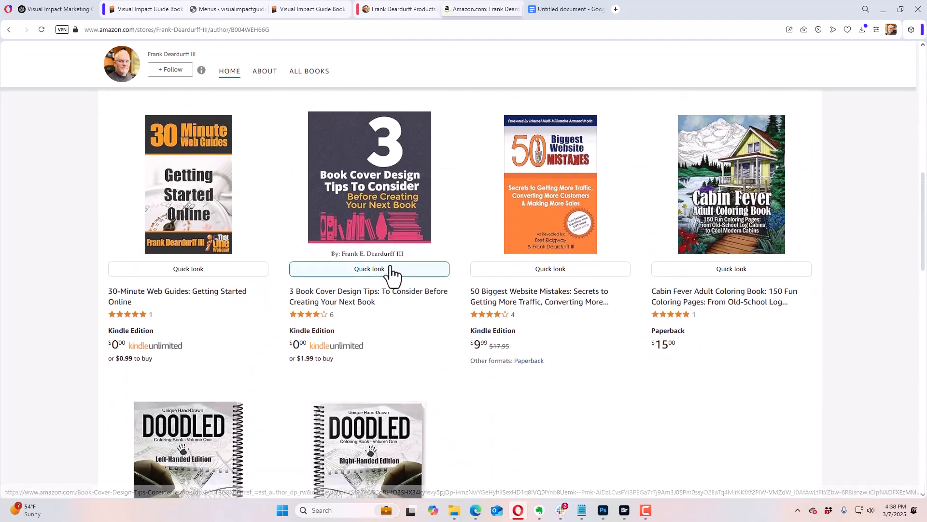
scroll(391, 270, "up", 8)
scroll(389, 268, "up", 4)
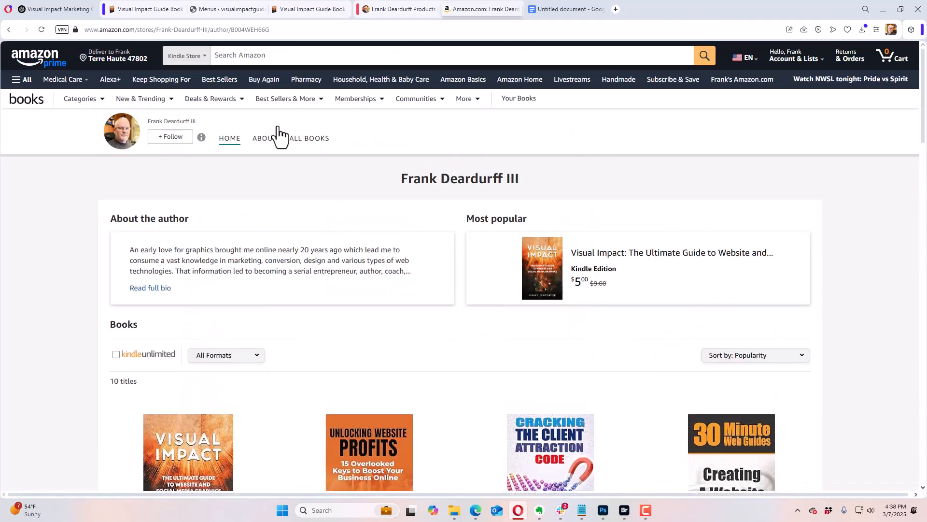
left_click(238, 29)
right_click(239, 29)
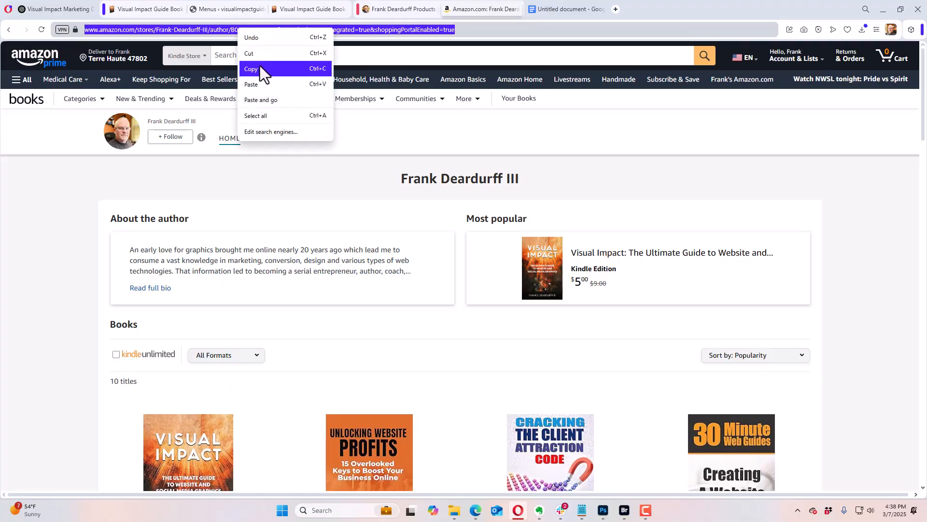
left_click(260, 68)
Step: Return to the Visual Impact Guide Book front page and launch Beaver Builder for it
left_click(38, 9)
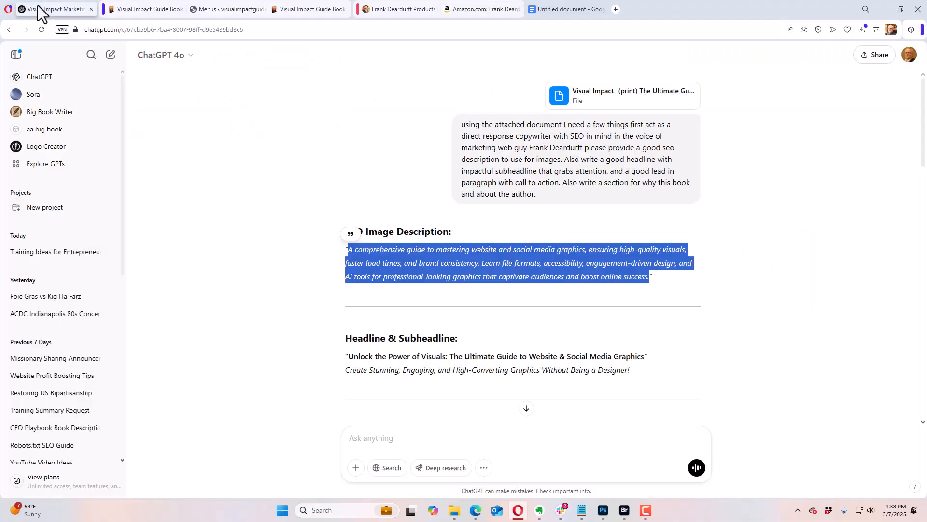
left_click(142, 9)
scroll(370, 240, "down", 4)
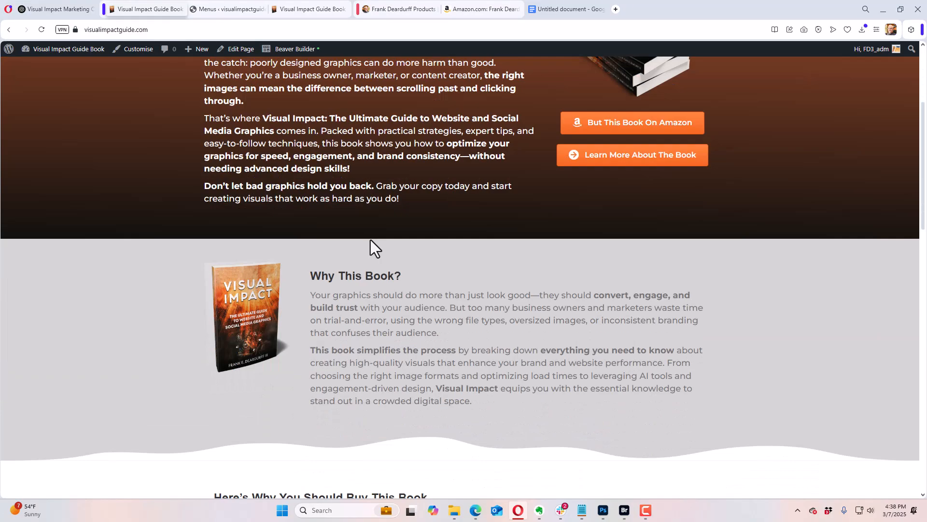
mouse_move(55, 54)
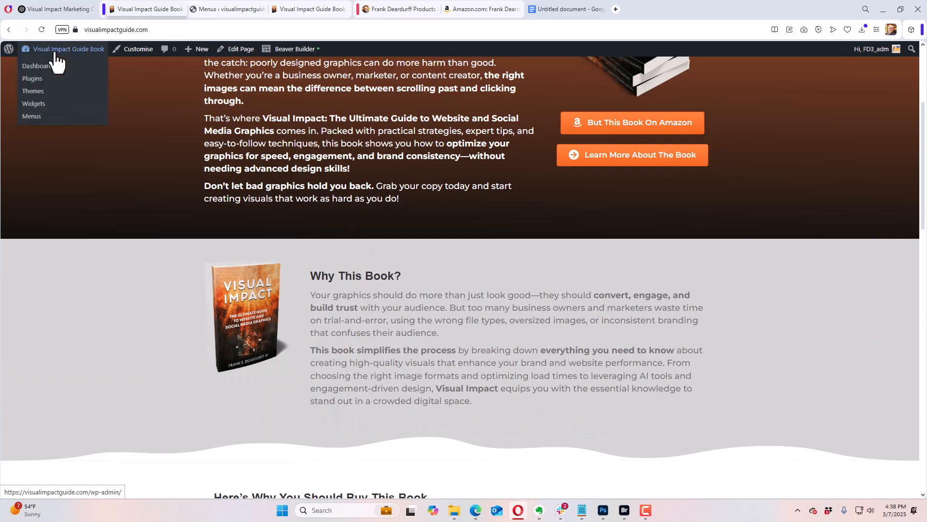
left_click(284, 51)
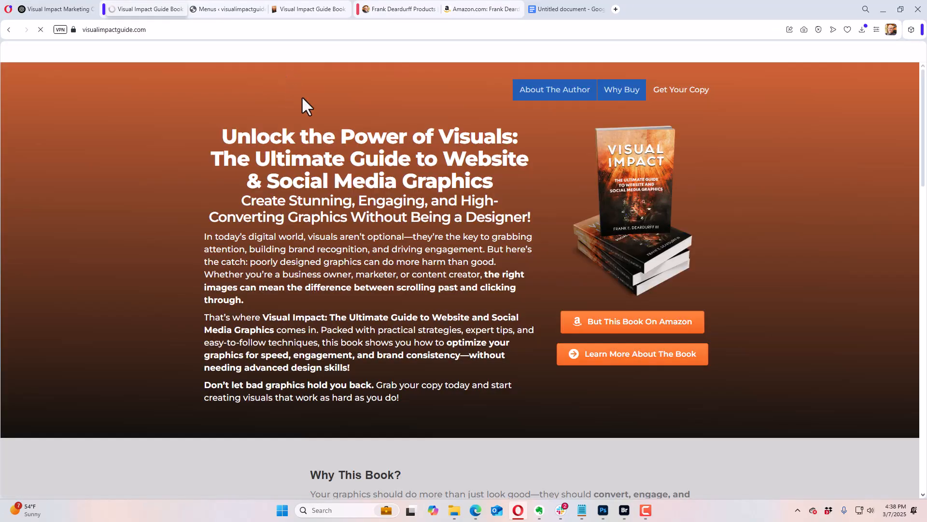
Step: Duplicate the "Learn More About The Book" button and move the copy beneath the author's photo in the "About the Author" row
scroll(734, 277, "down", 6)
scroll(744, 262, "down", 13)
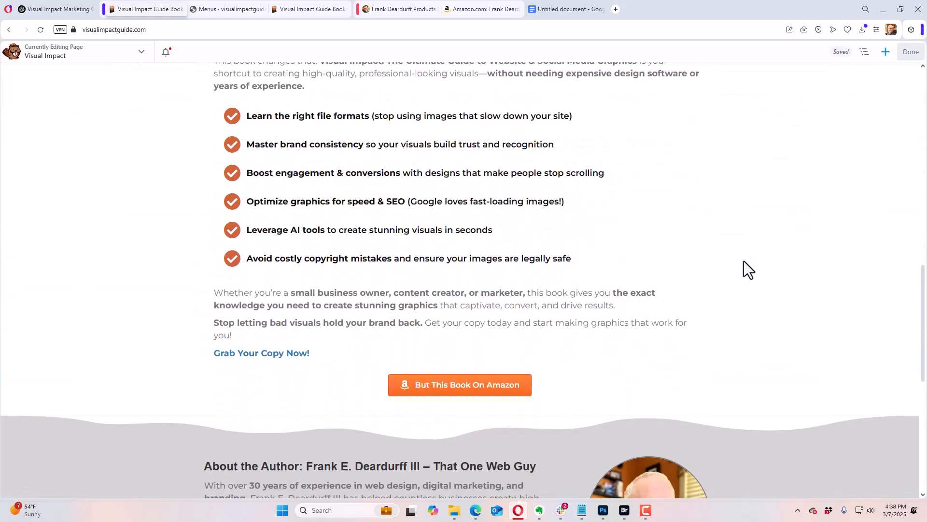
scroll(743, 259, "up", 7)
scroll(742, 256, "up", 10)
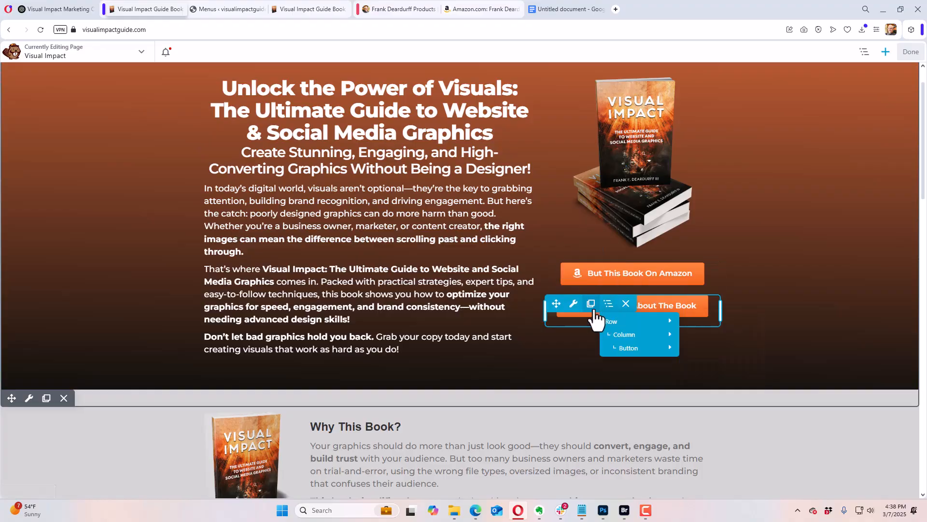
left_click(590, 304)
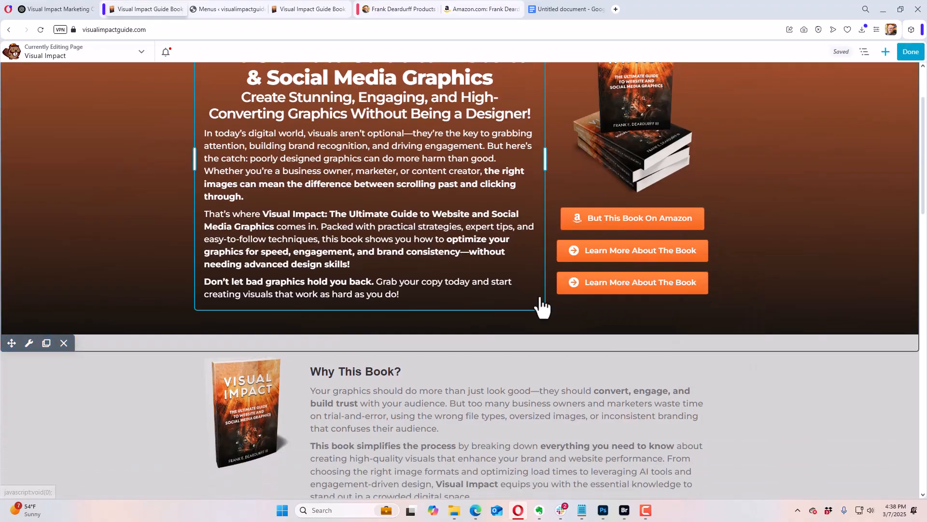
left_click_drag(556, 282, 648, 349)
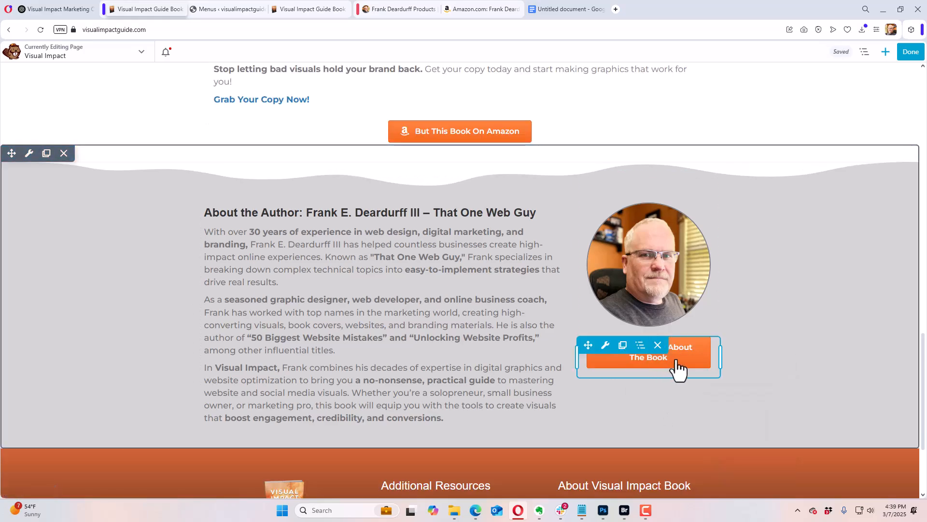
Step: Replace the copied button's #learnmore link with the copied Amazon author page address and make it open in a new window
left_click(672, 368)
left_click(38, 101)
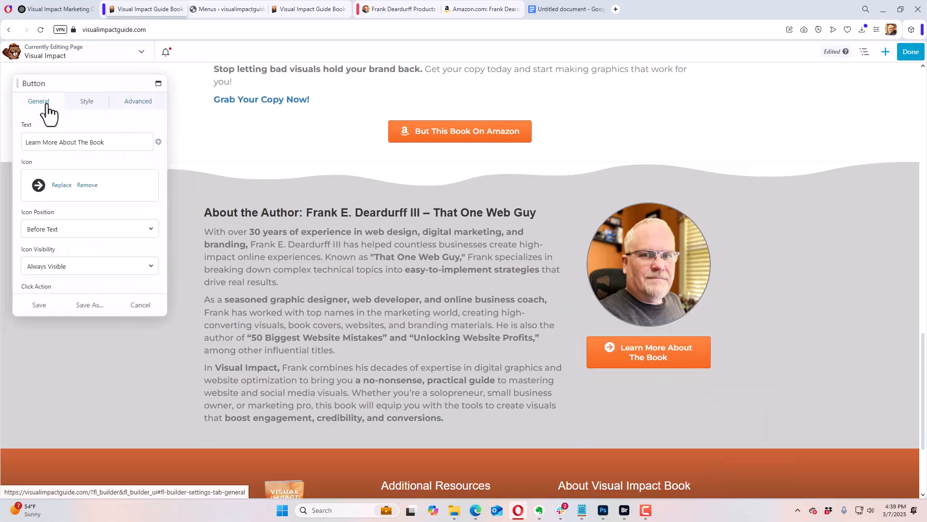
scroll(105, 238, "down", 3)
left_click(70, 244)
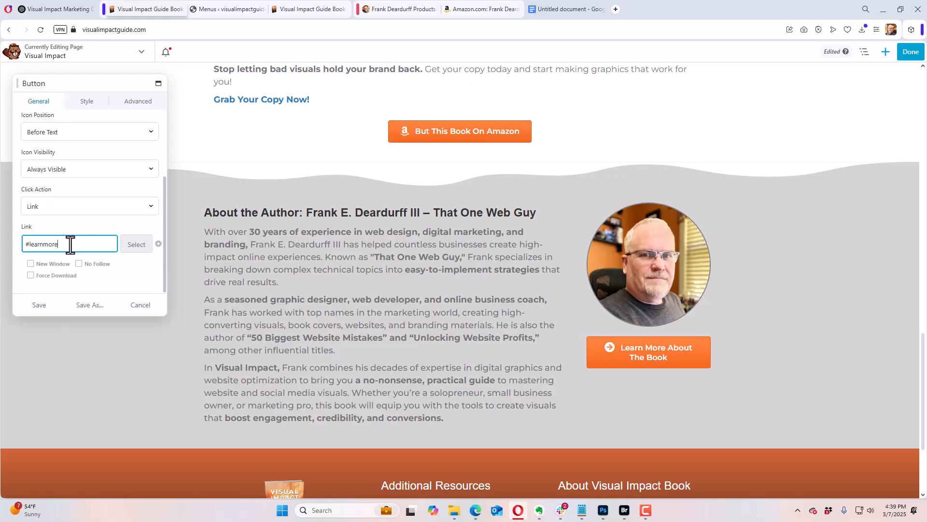
triple_click(70, 244)
right_click(71, 244)
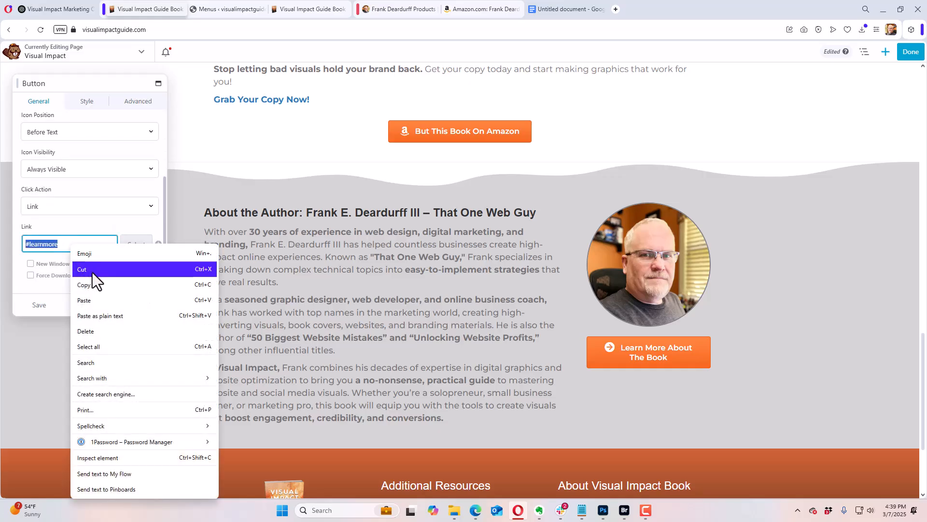
left_click(99, 298)
left_click(45, 262)
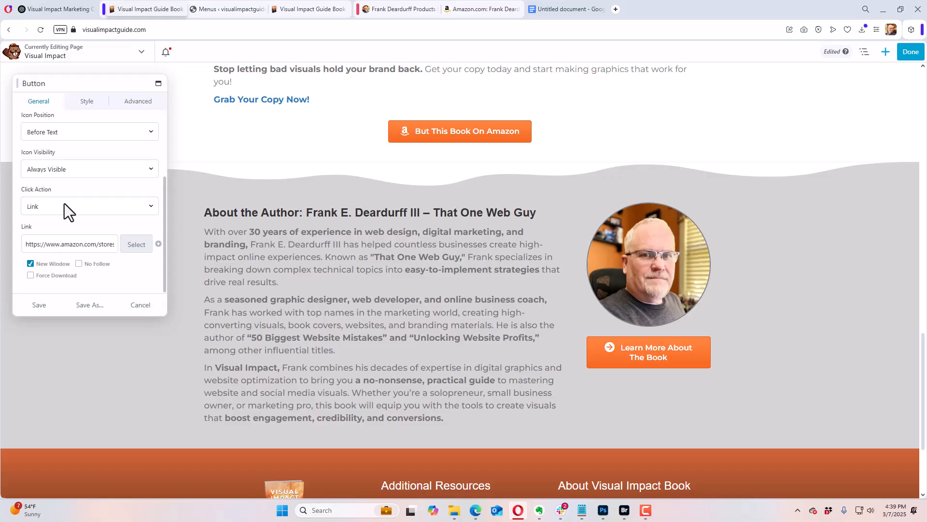
Step: Try "More Books By" as the text of the button under the author's photo, and clear the text again
scroll(84, 188, "up", 3)
left_click(83, 143)
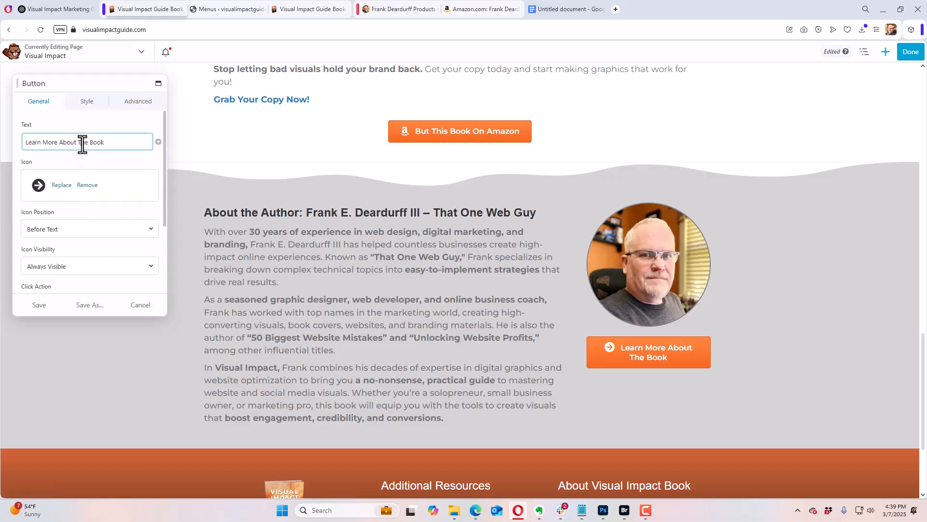
triple_click(82, 144)
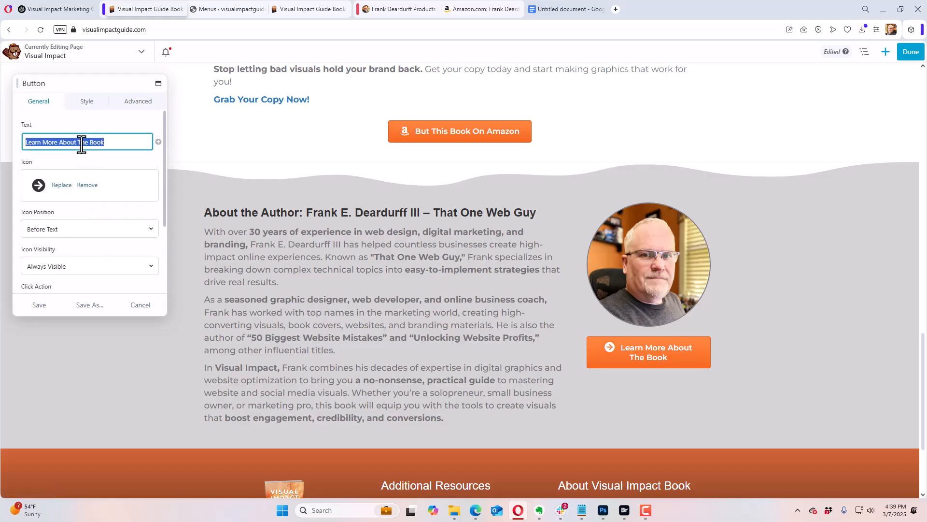
type("More")
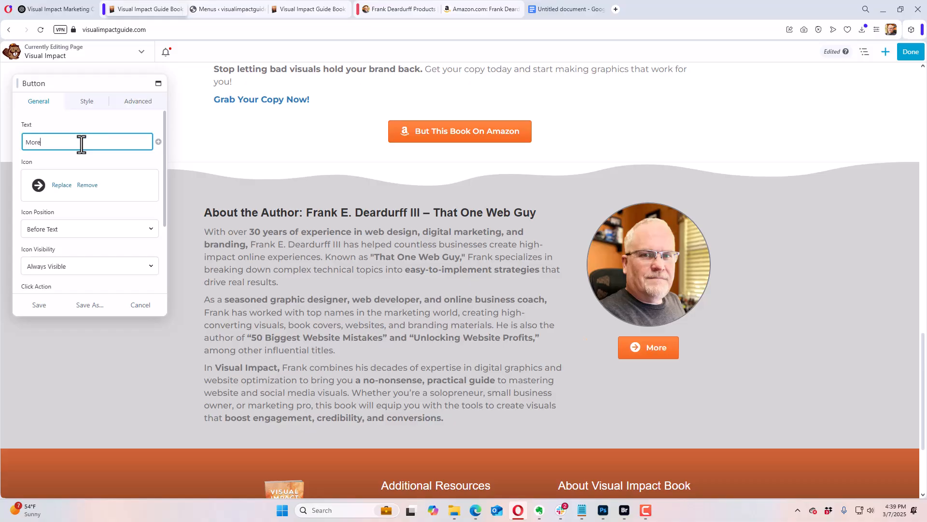
type(" BOok")
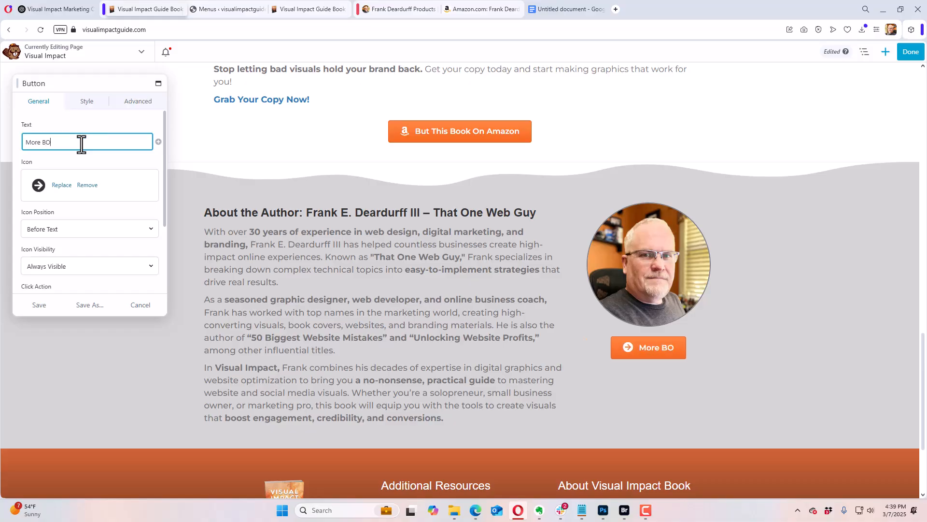
key("BackSpace")
key("BackSpace")
key("BackSpace")
key("BackSpace")
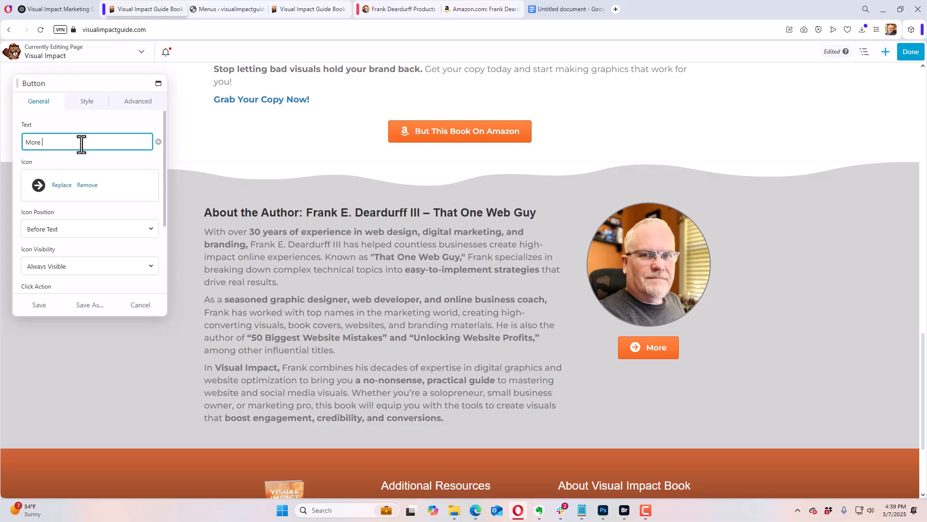
type("Bo")
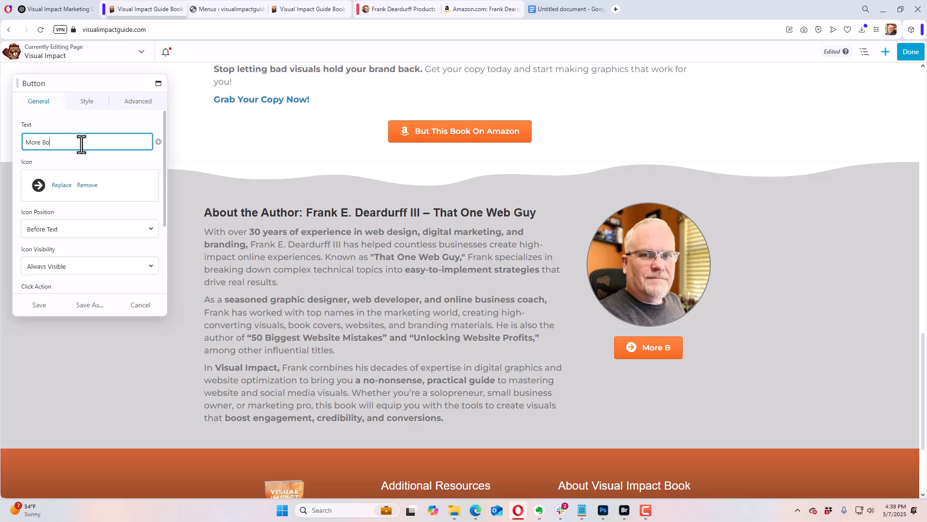
type("oks By")
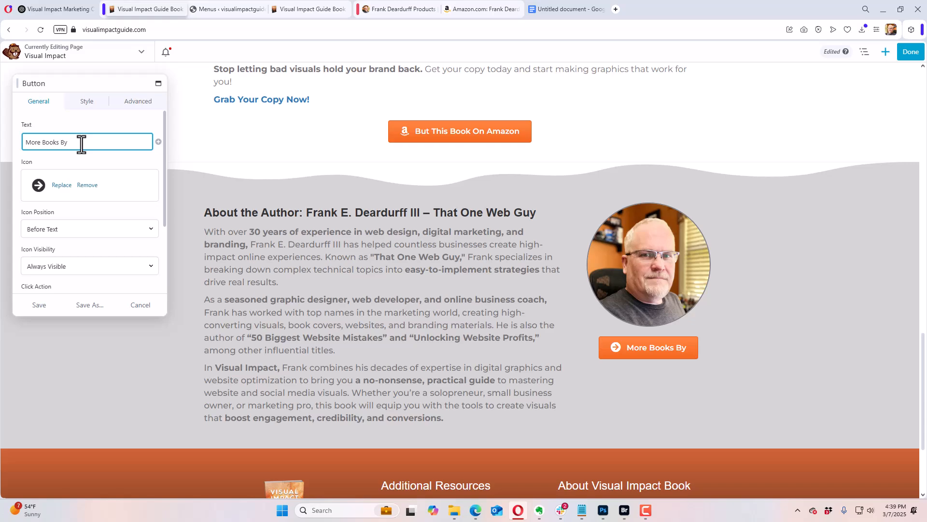
key("BackSpace")
key("BackSpace")
key("BackSpace")
key("BackSpace")
key("BackSpace")
key("BackSpace")
key("BackSpace")
key("BackSpace")
key("BackSpace")
key("BackSpace")
key("BackSpace")
key("BackSpace")
key("BackSpace")
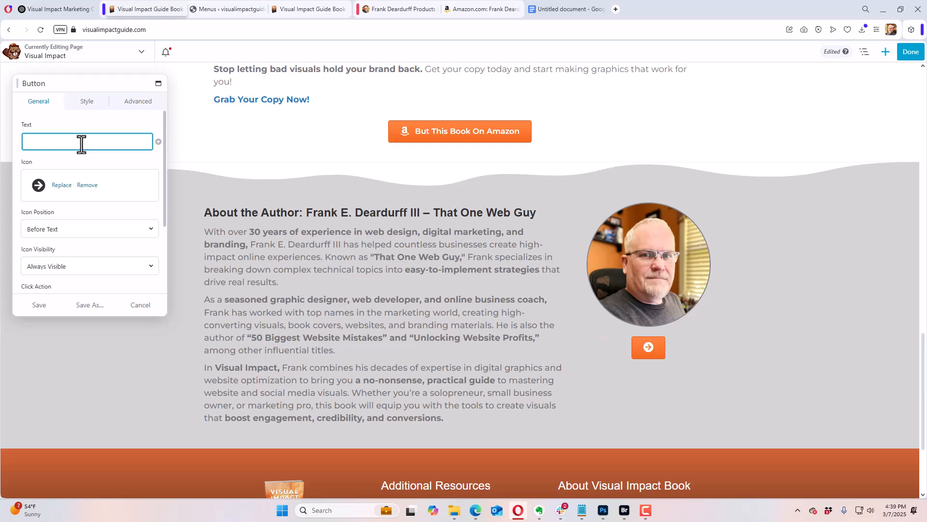
Step: Set the text of the button under the author's photo to "See All of", the author's first name in possessive form, and "Book"
type("See")
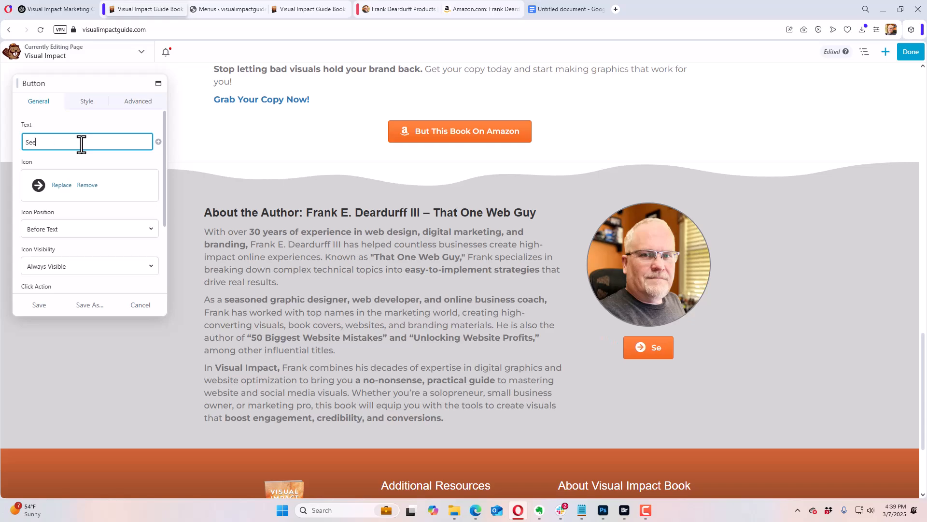
type(" Ao B")
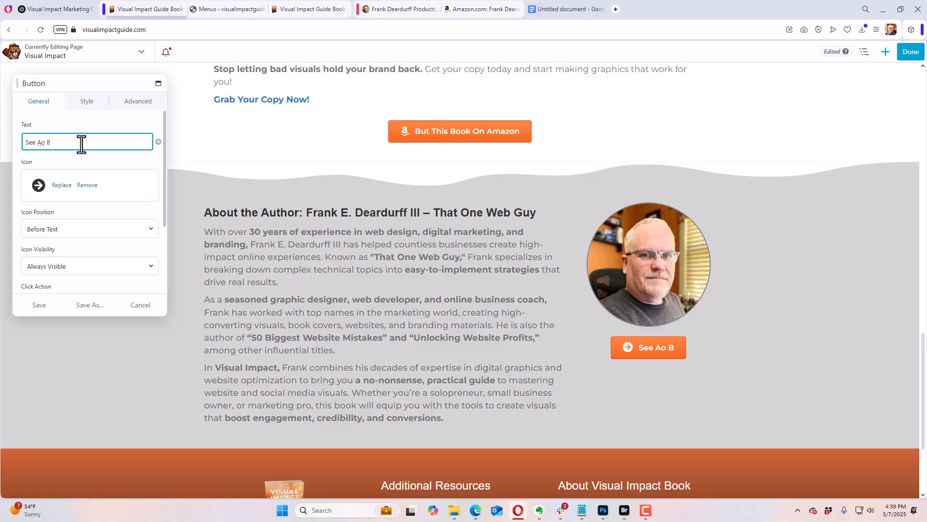
key("BackSpace")
key("BackSpace")
key("BackSpace")
type("ll BO")
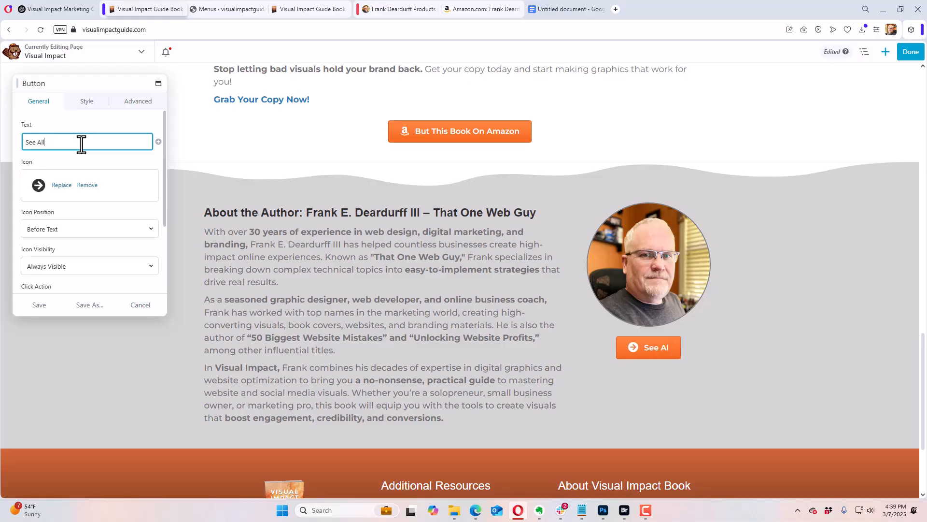
key("BackSpace")
key("BackSpace")
type("of Frank")
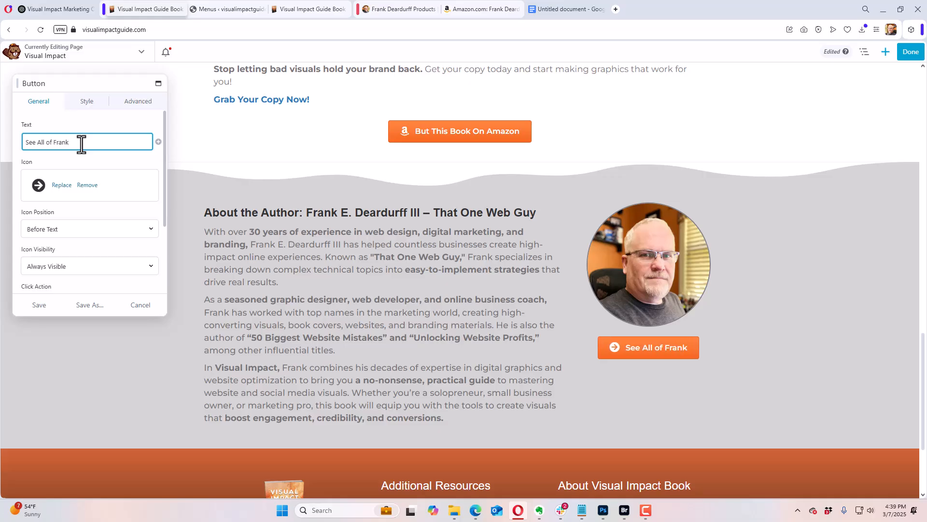
type("'s B")
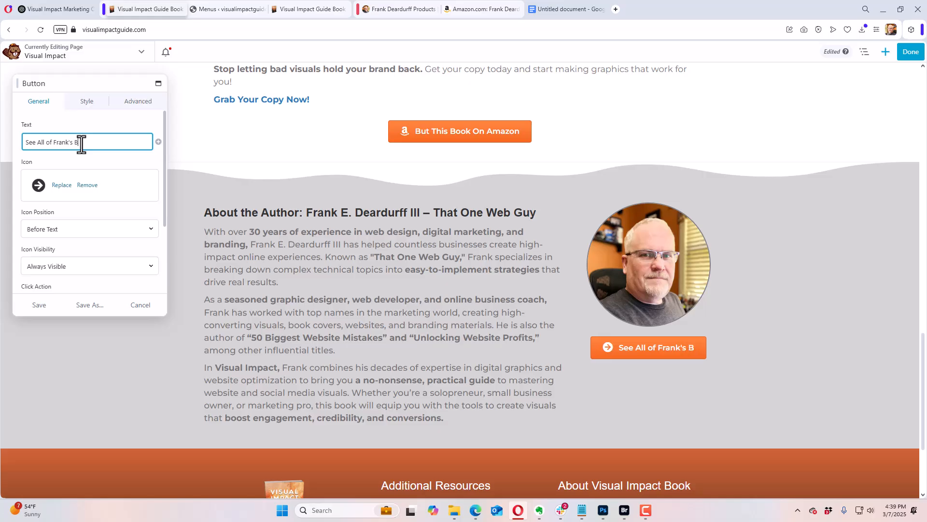
type("ook")
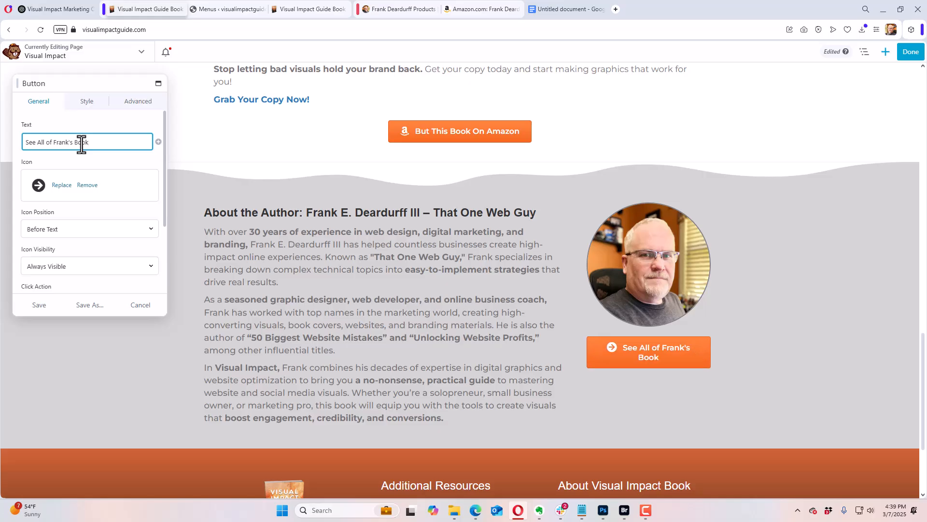
Step: Reduce the font size of the author button's text to 13 px so it fits on one line
left_click(87, 103)
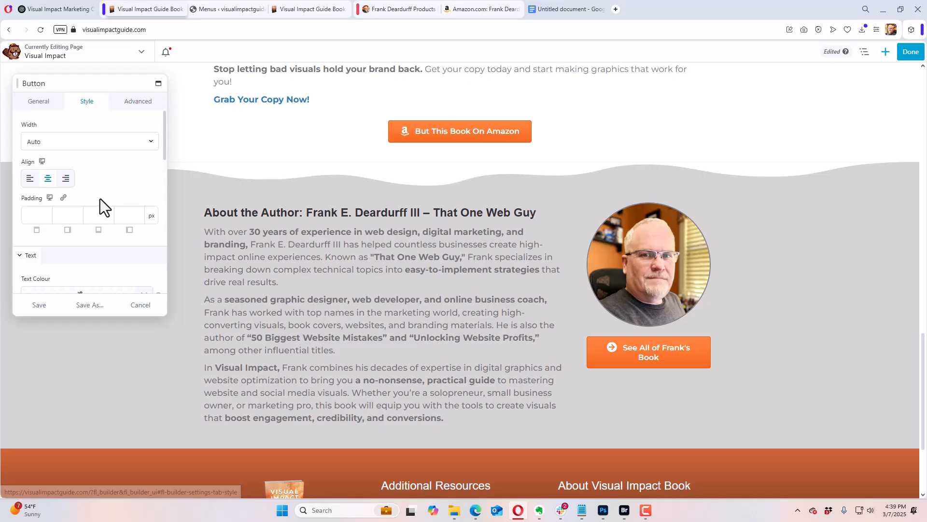
scroll(94, 184, "down", 4)
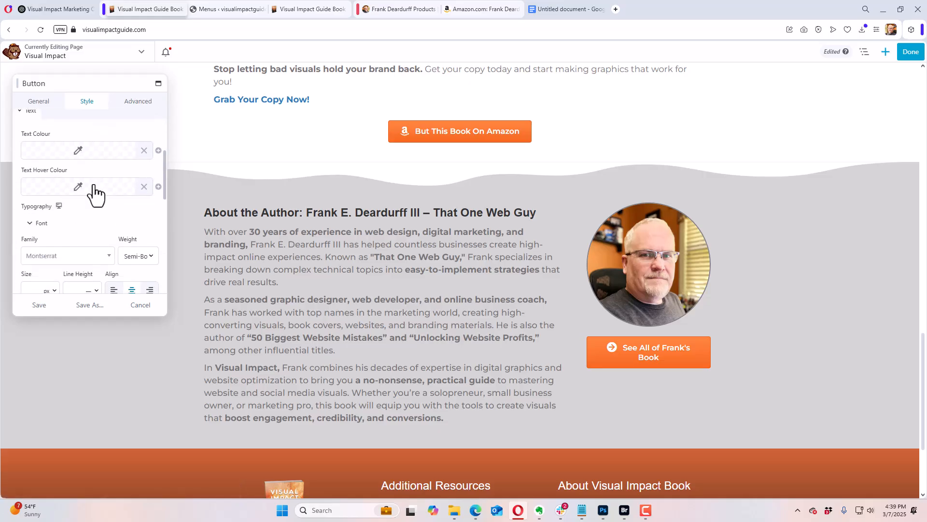
scroll(90, 190, "down", 1)
left_click(34, 194)
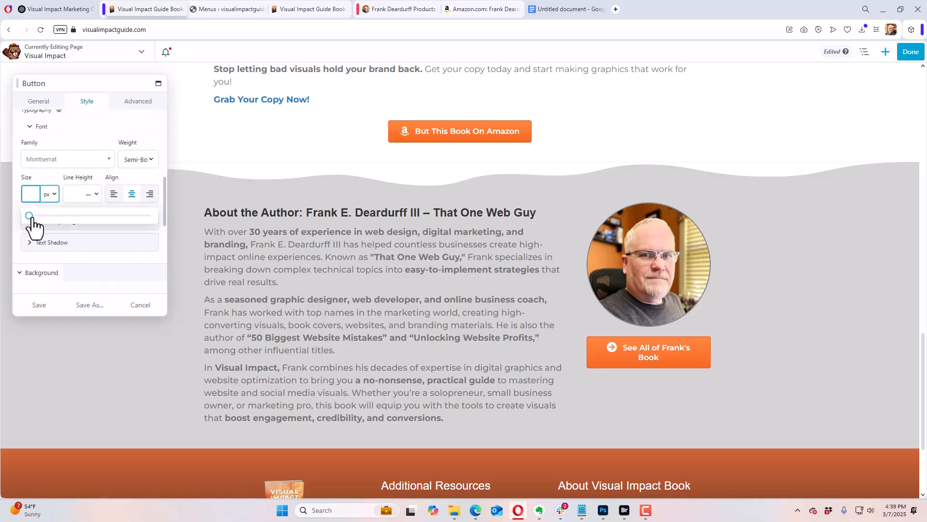
type("11")
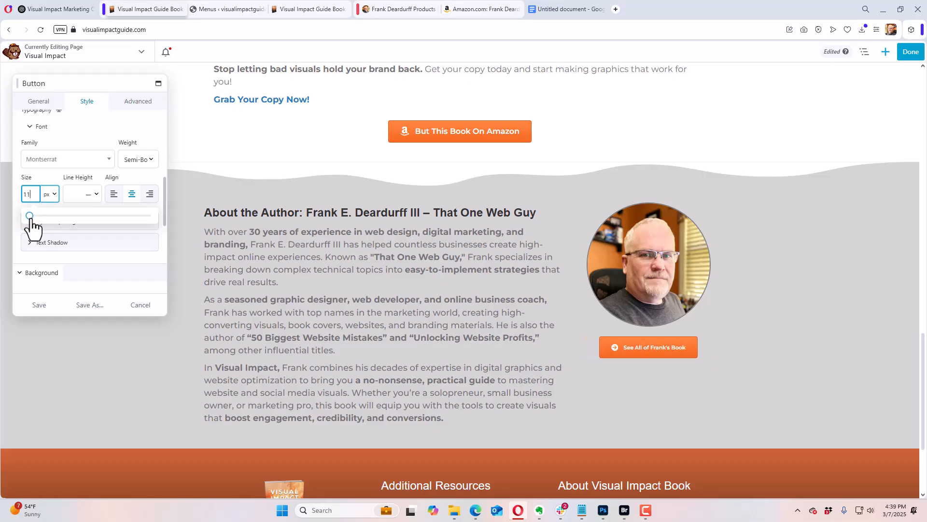
left_click_drag(30, 218, 32, 219)
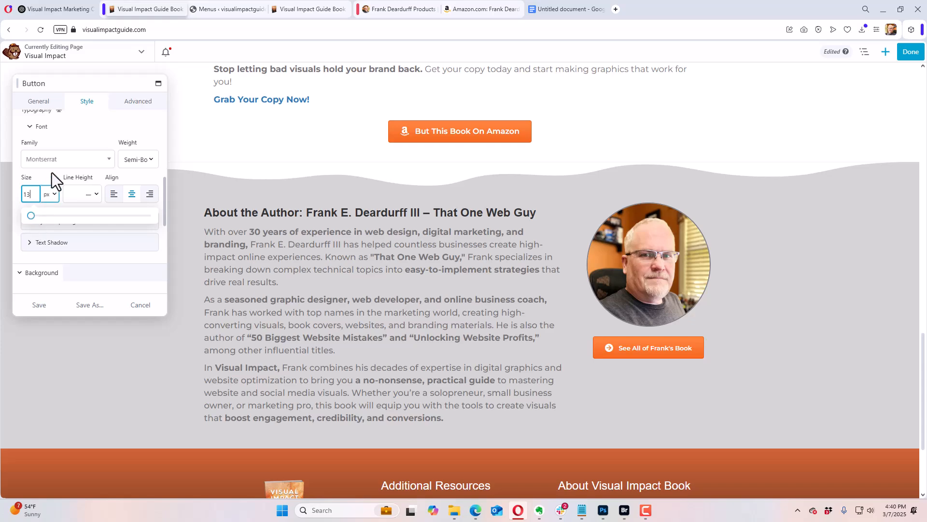
Step: Remove the arrow icon from the button under the author's photo
scroll(66, 141, "up", 2)
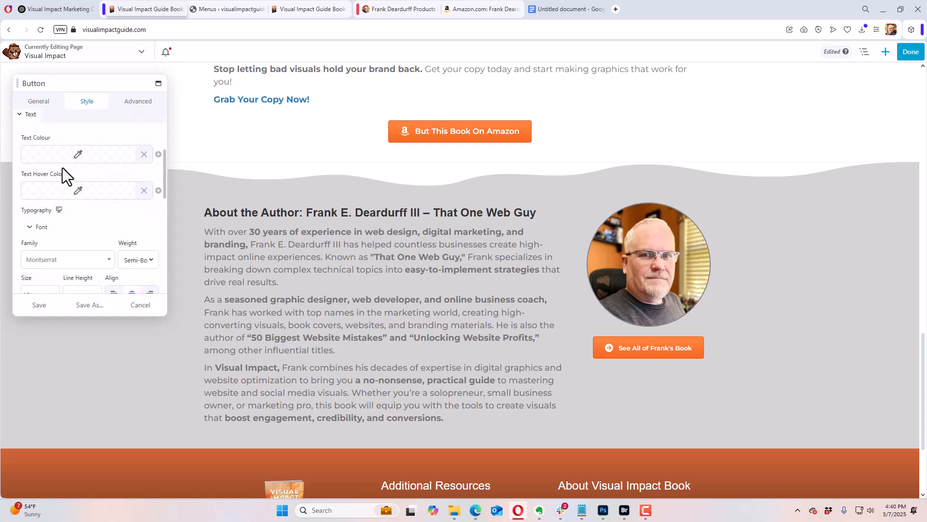
scroll(63, 167, "up", 3)
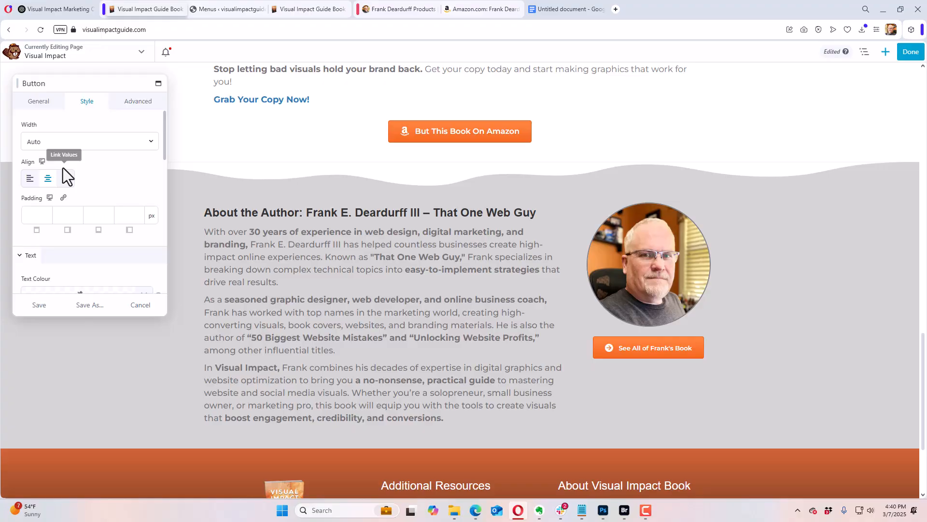
left_click(40, 102)
left_click(87, 185)
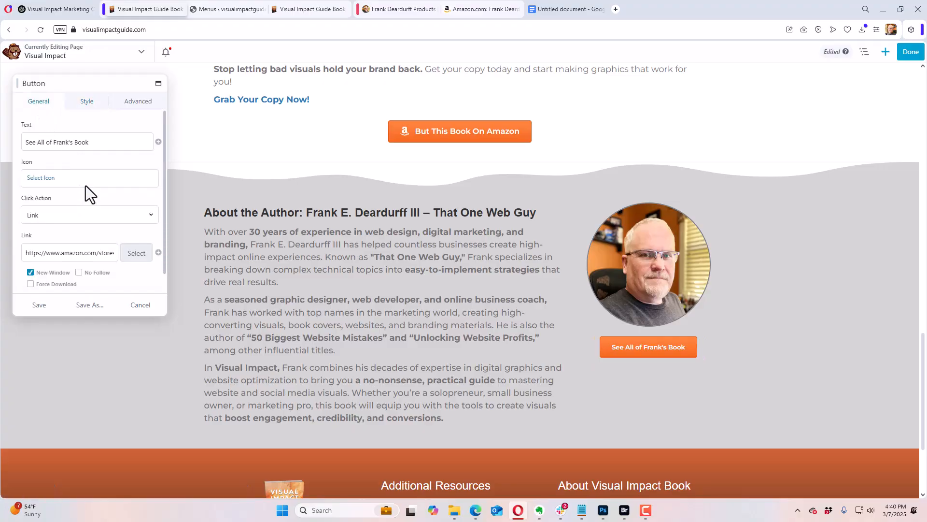
Step: Save the button settings and publish the edited Visual Impact page
left_click(41, 305)
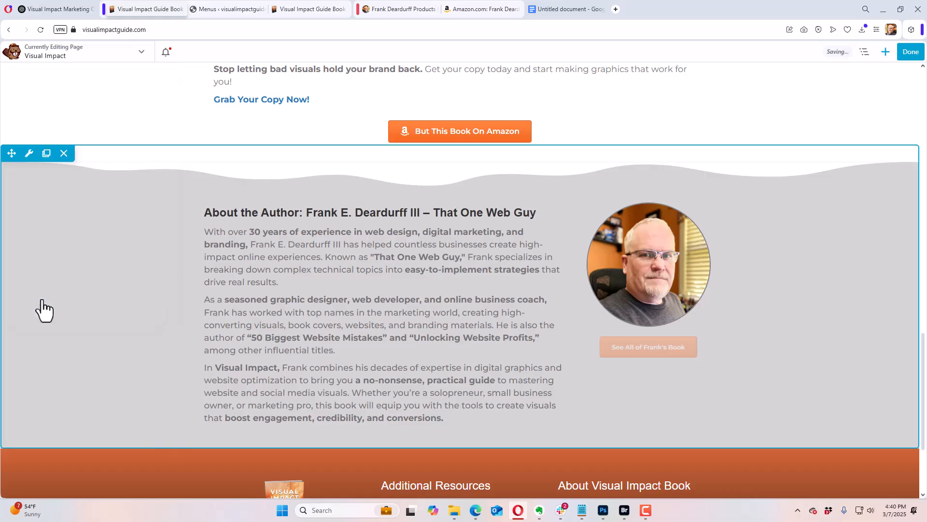
left_click(916, 55)
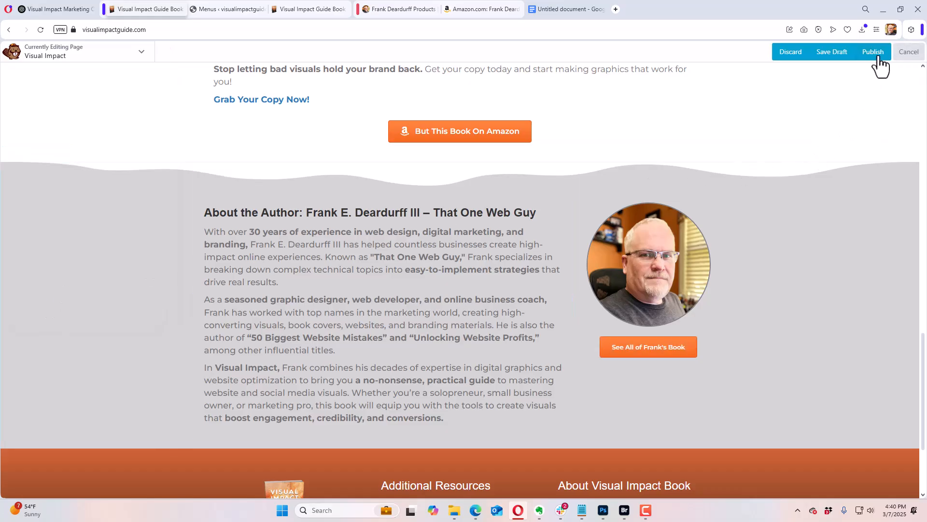
left_click(878, 52)
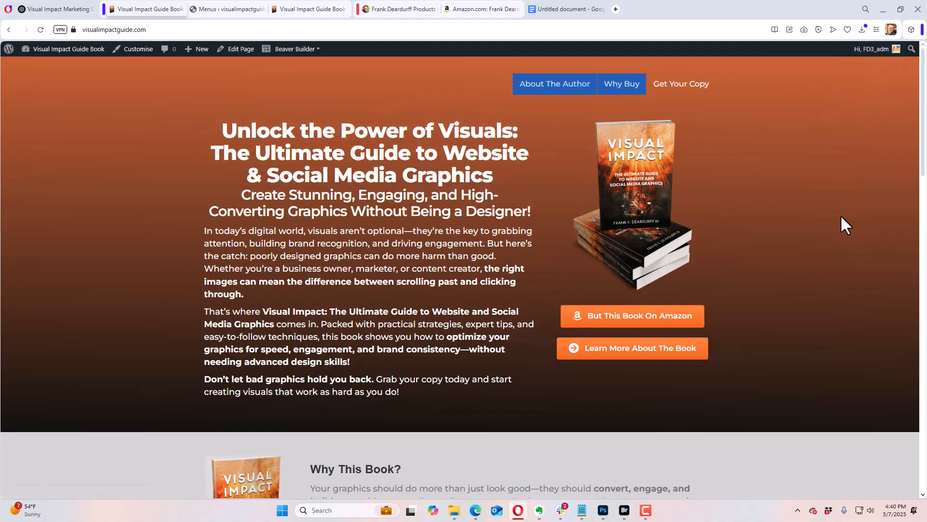
Step: Review the published front page from header to footer, including the new button under the author's photo and its link target
scroll(842, 217, "down", 4)
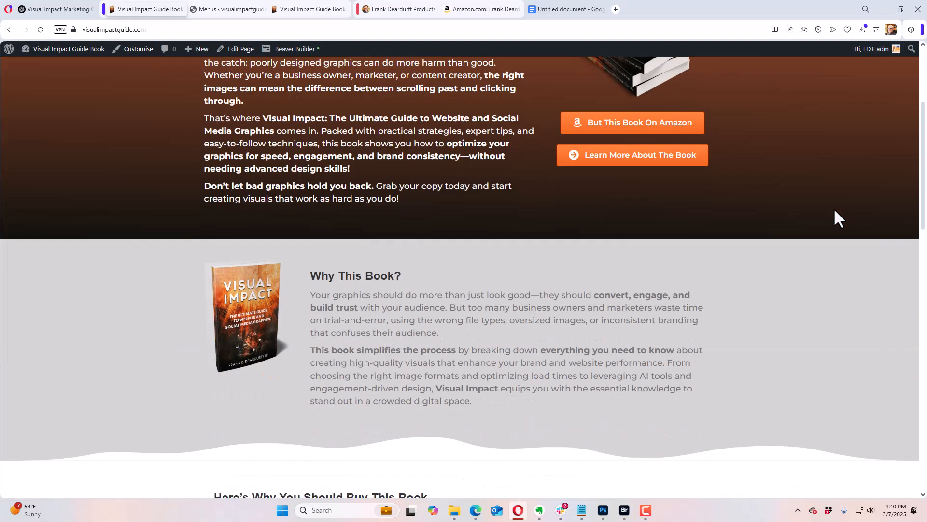
scroll(829, 211, "down", 15)
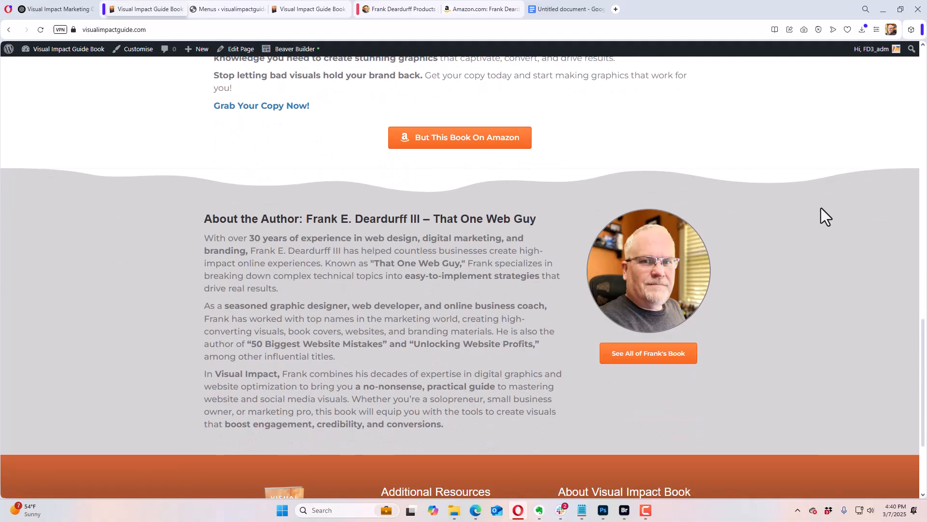
scroll(821, 208, "down", 3)
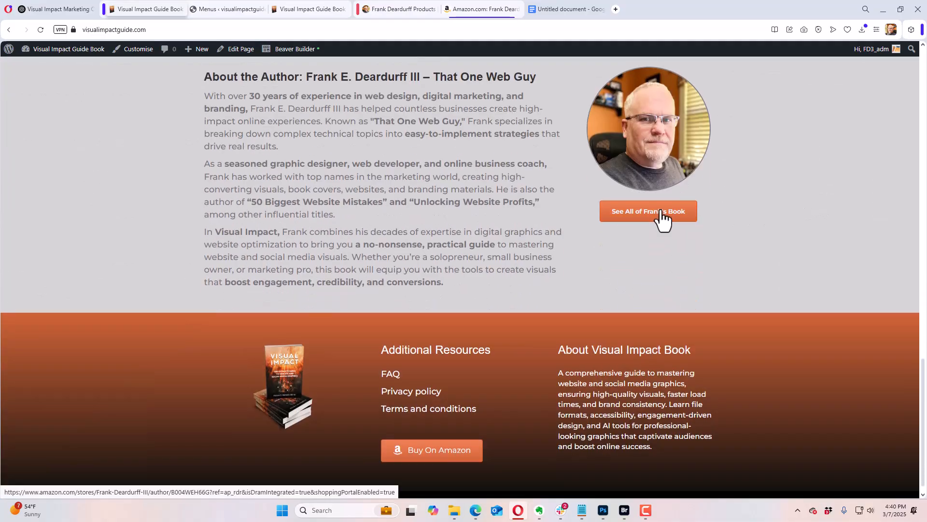
scroll(773, 228, "up", 15)
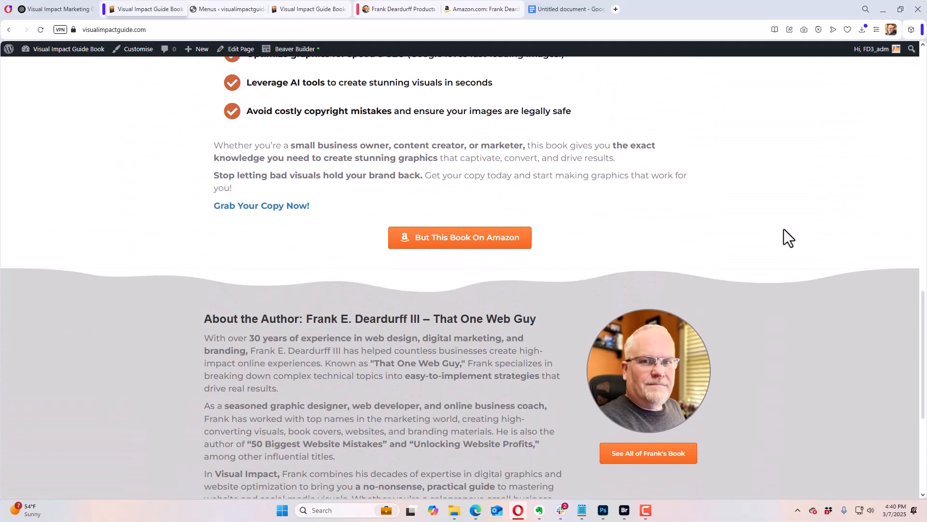
scroll(786, 220, "up", 8)
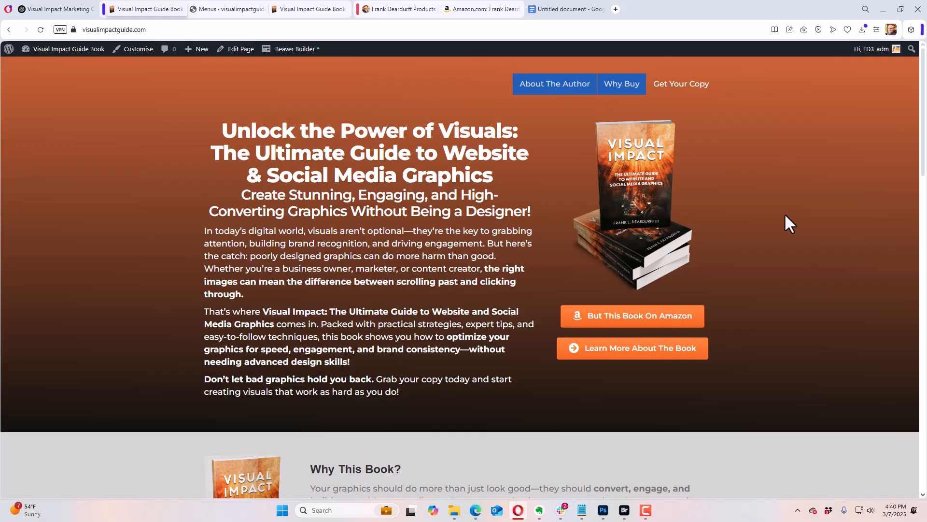
scroll(764, 170, "down", 10)
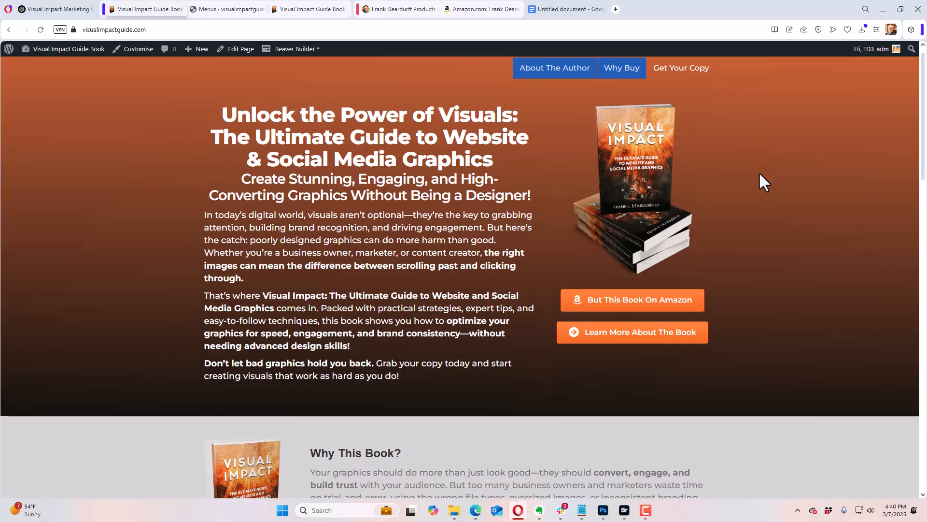
scroll(772, 175, "down", 10)
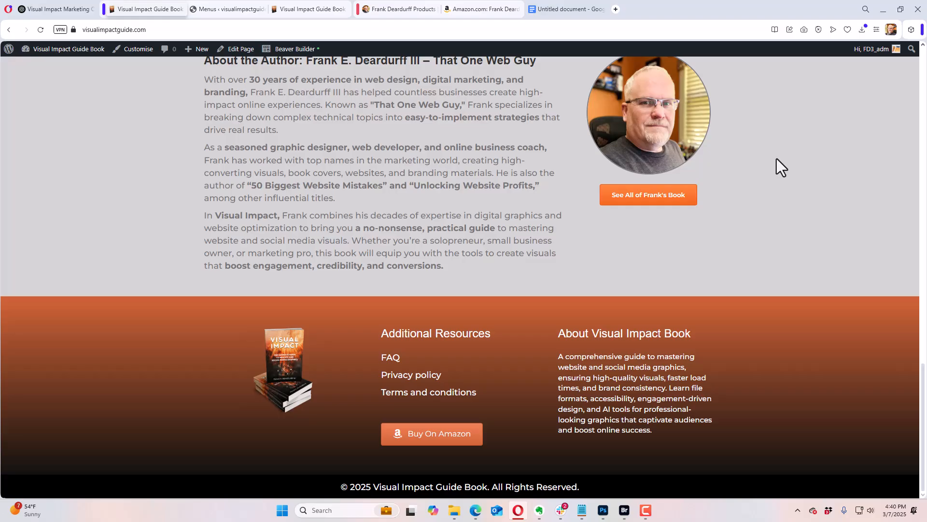
scroll(776, 157, "up", 8)
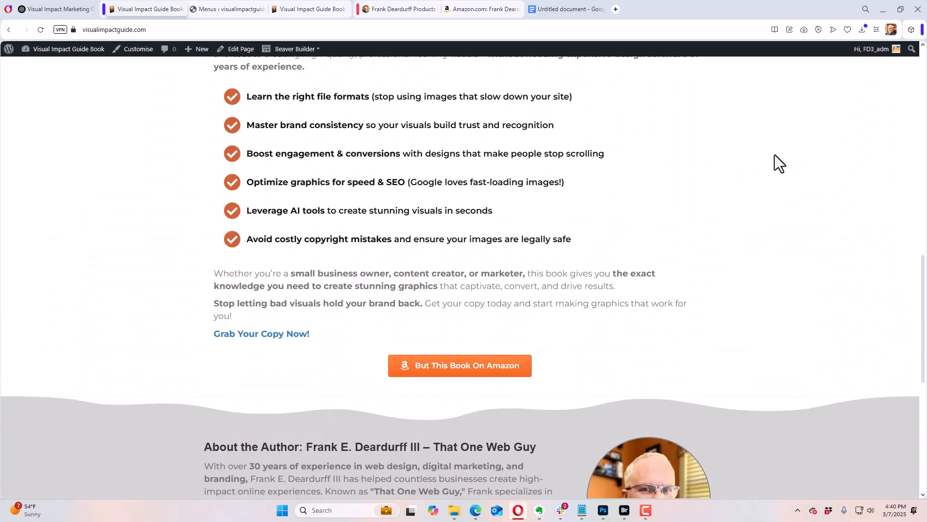
scroll(775, 152, "up", 15)
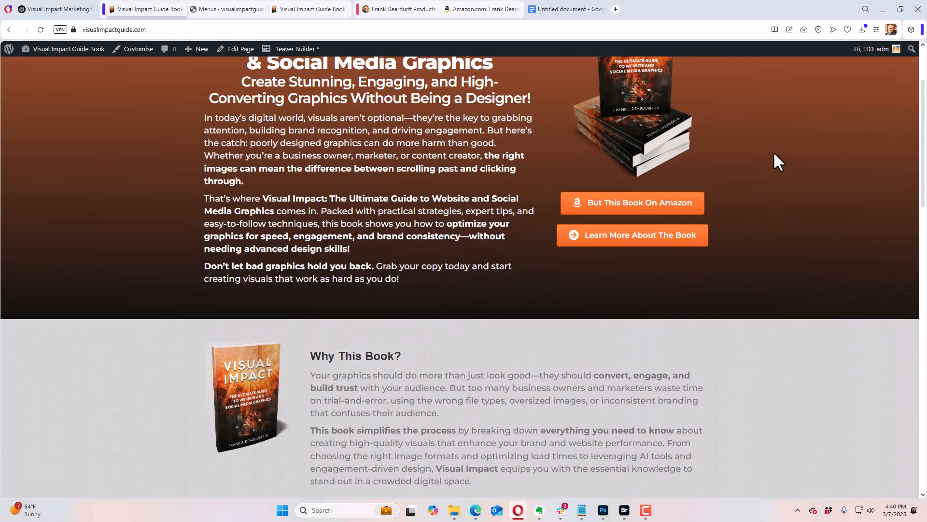